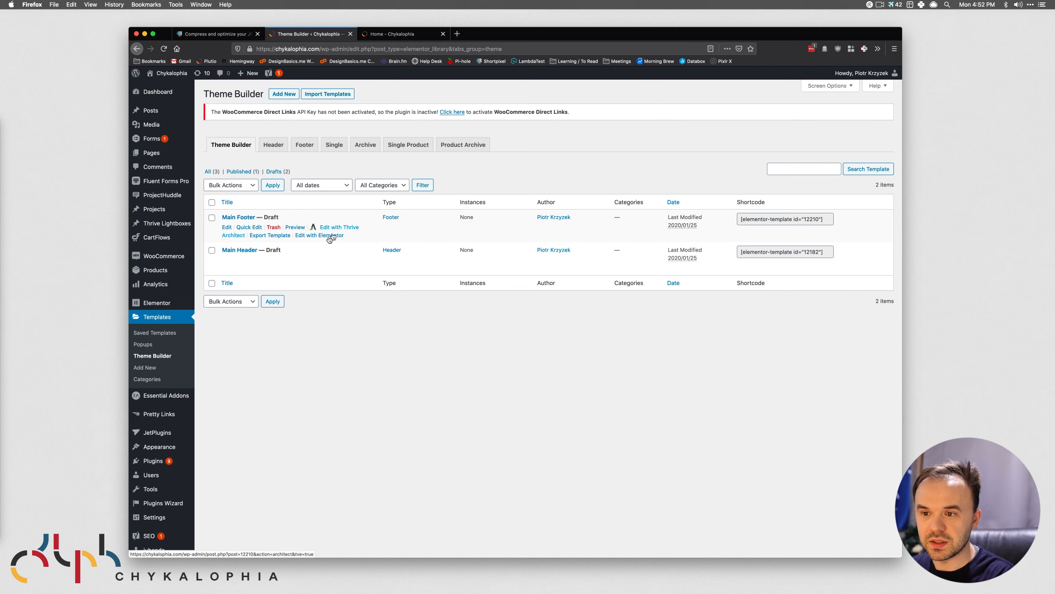
Open Main Footer's 'Edit with Elementor' link in a new tab and close the Home tab.
right_click(318, 236)
left_click(354, 240)
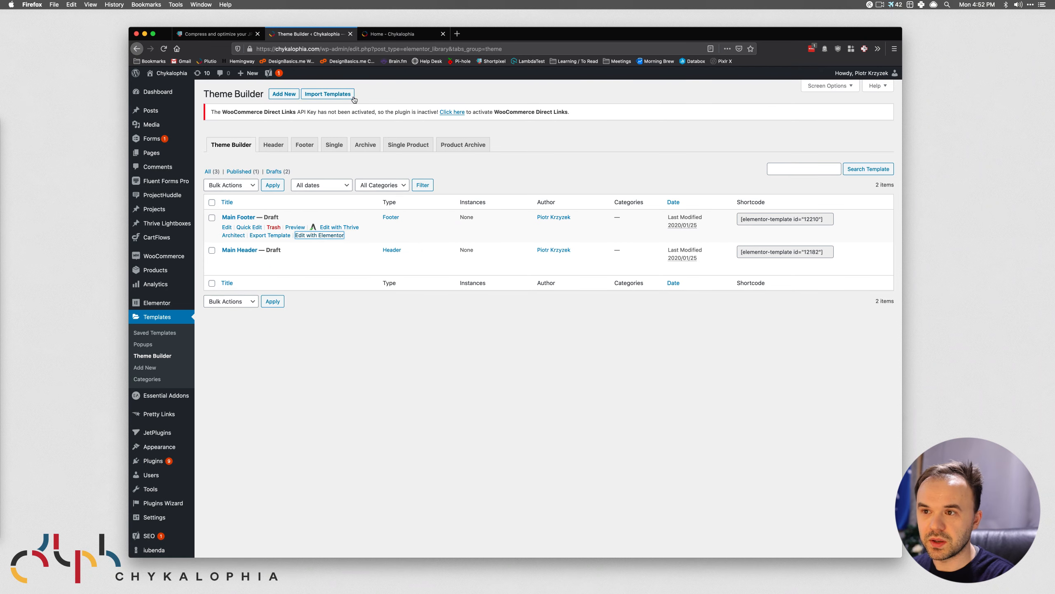
left_click(405, 34)
left_click(492, 34)
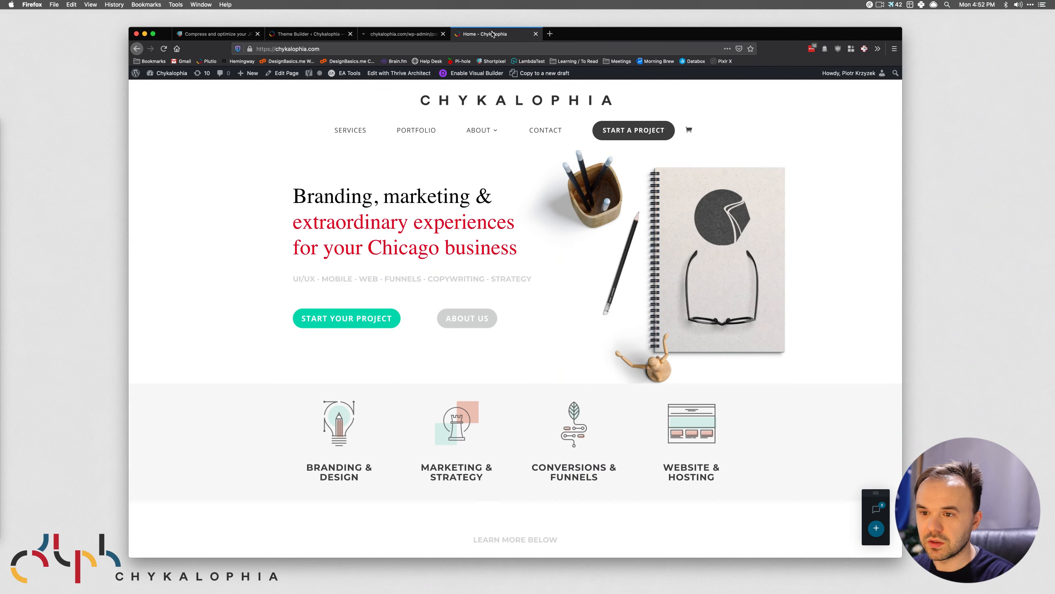
scroll(369, 208, "down", 10)
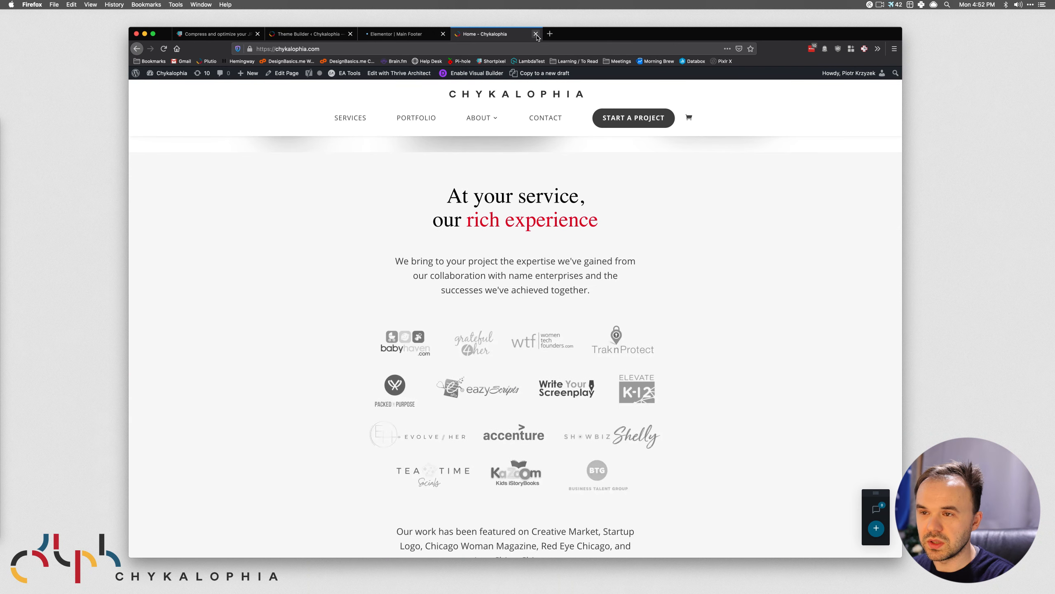
left_click(536, 34)
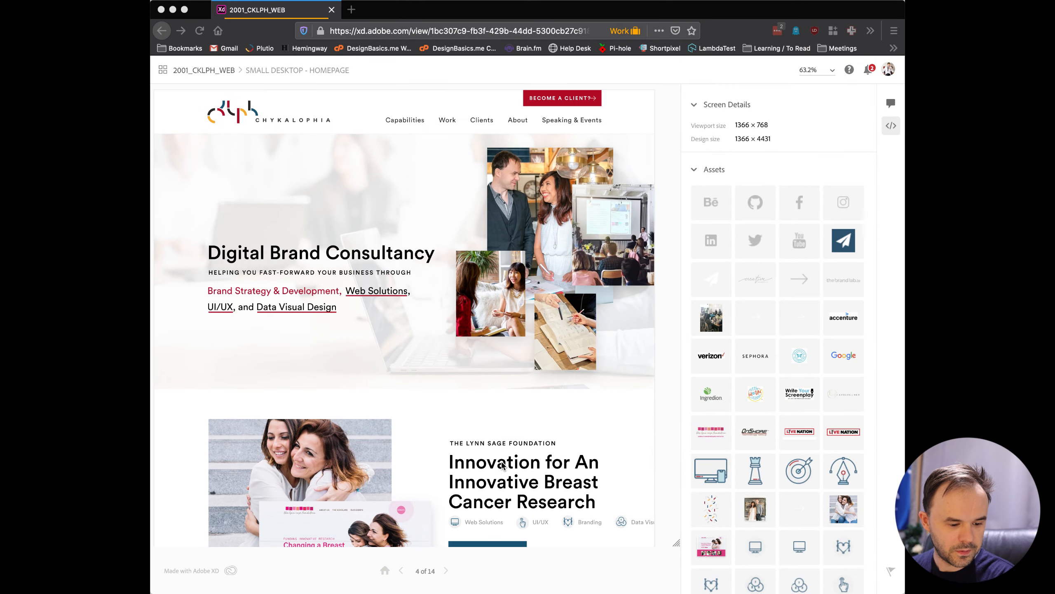
Inspect the XD mockup footer: nav links, partner logos, newsletter, LinkedIn icon and footer group.
left_click(515, 418)
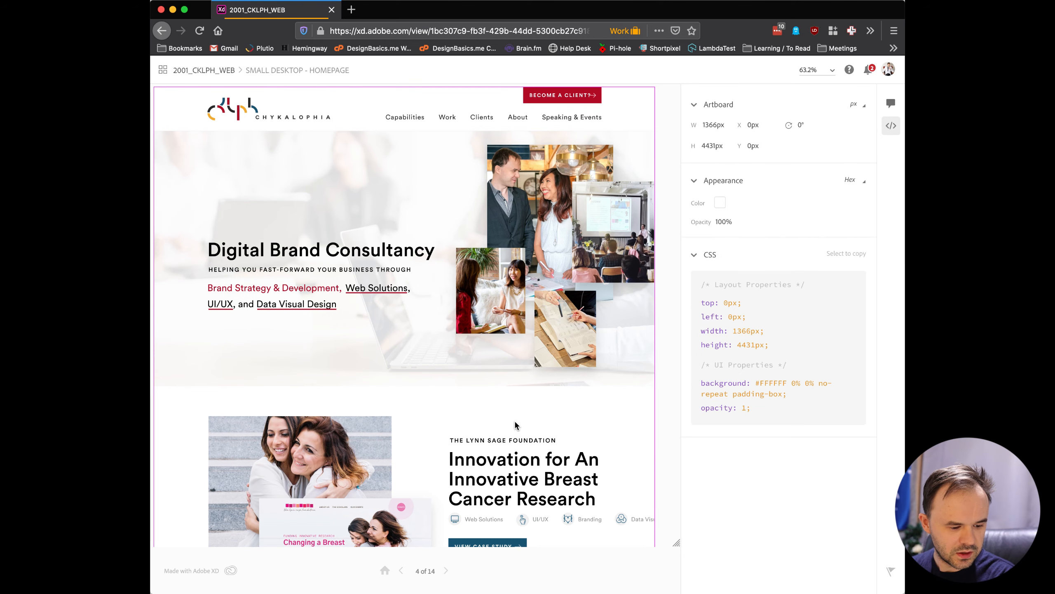
scroll(534, 283, "down", 1)
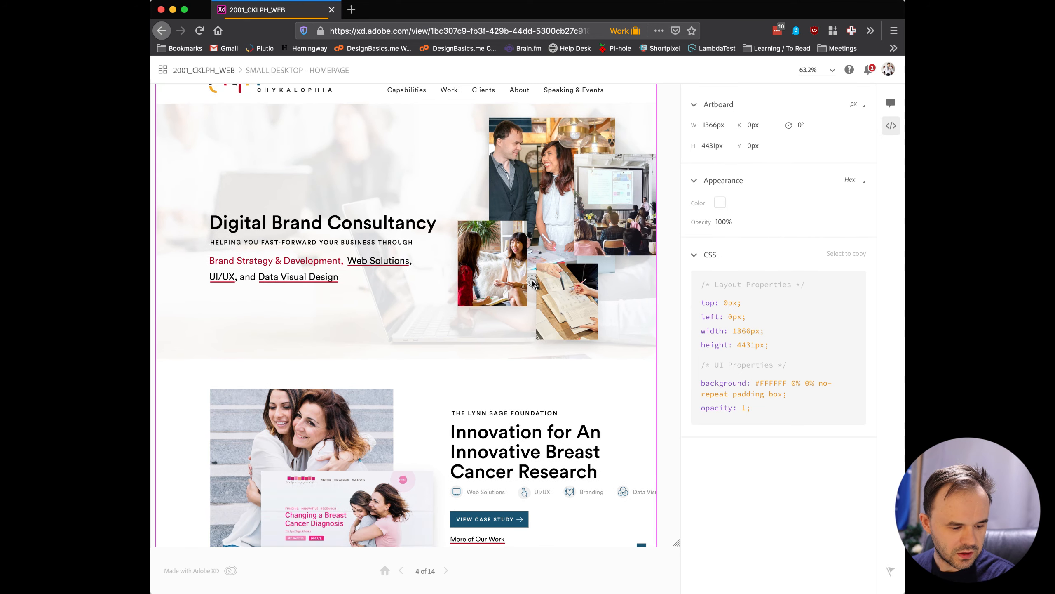
scroll(533, 283, "down", 15)
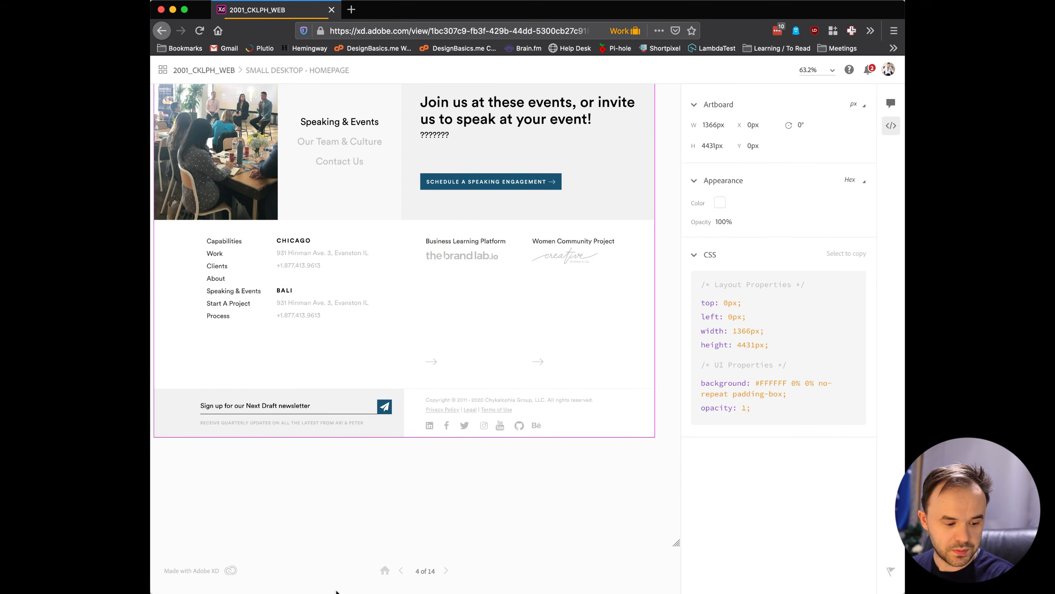
left_click(241, 308)
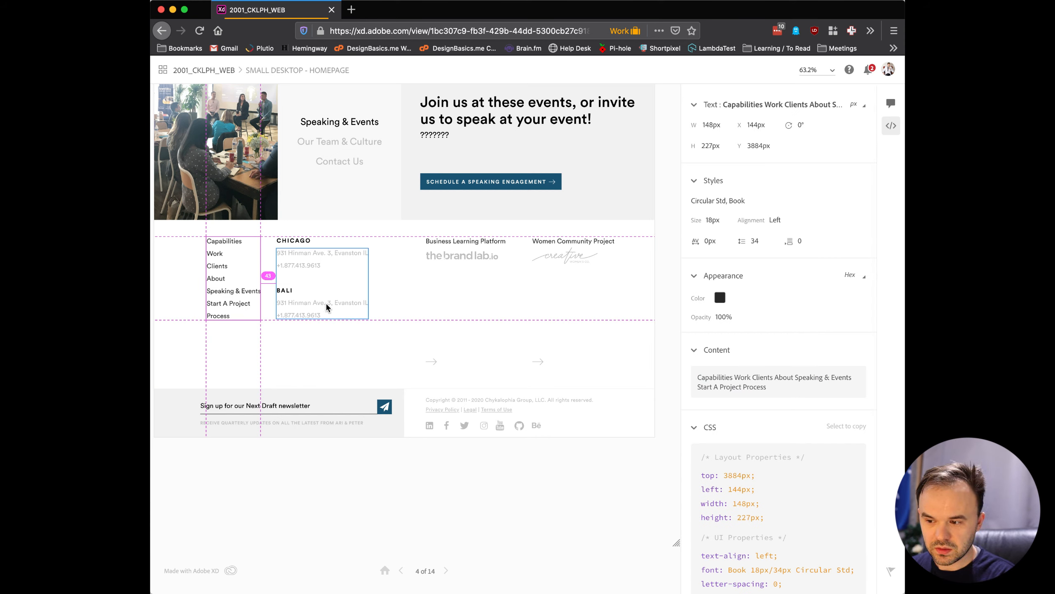
left_click(463, 253)
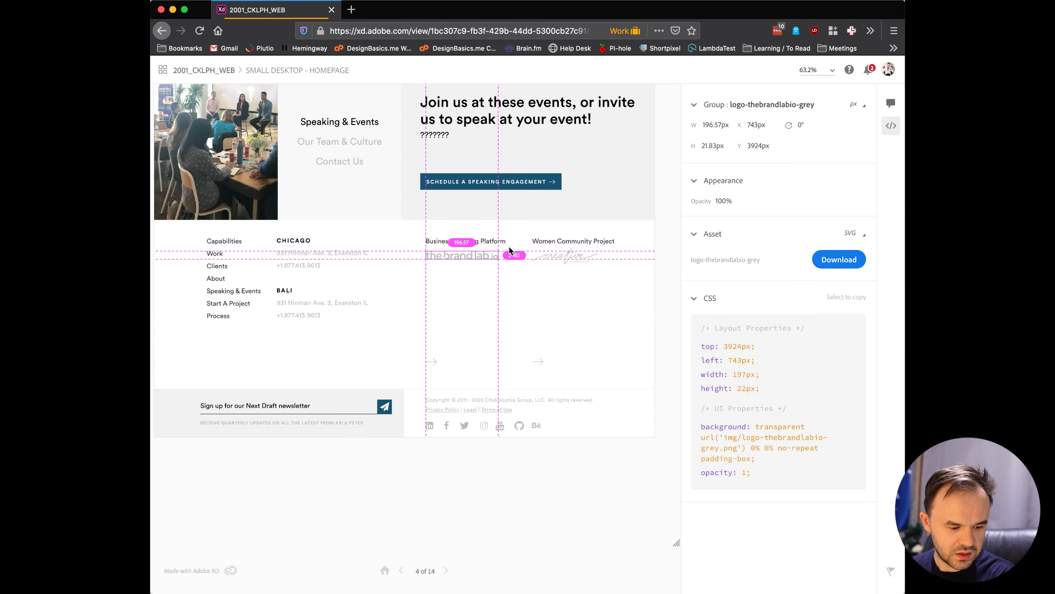
left_click(556, 255)
left_click(571, 242)
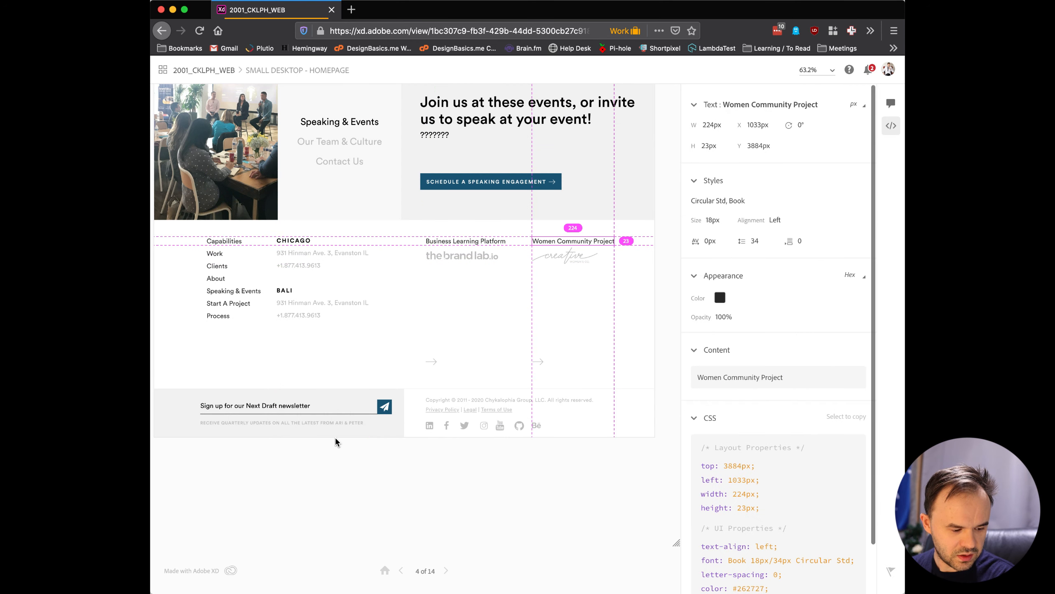
left_click(331, 409)
left_click(429, 425)
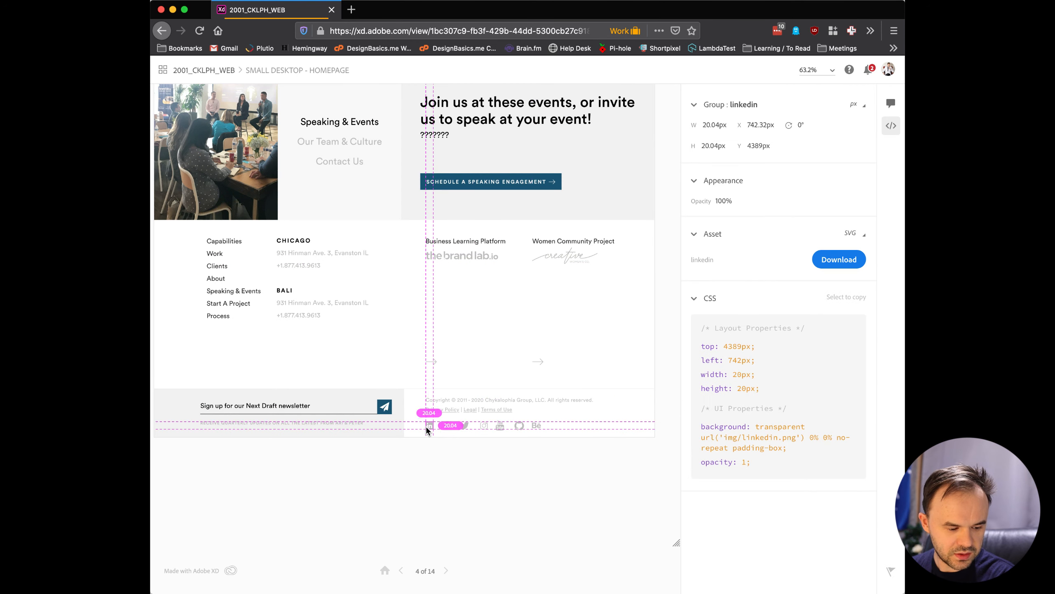
left_click(417, 341)
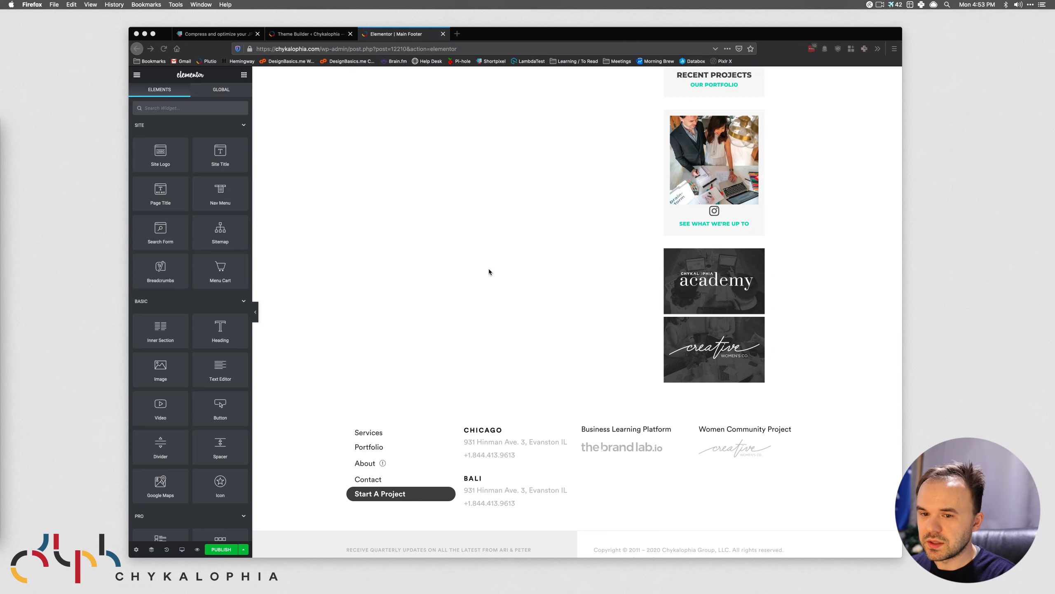
On the Theme Builder tab, hide the browser's Bookmarks toolbar.
left_click(489, 270)
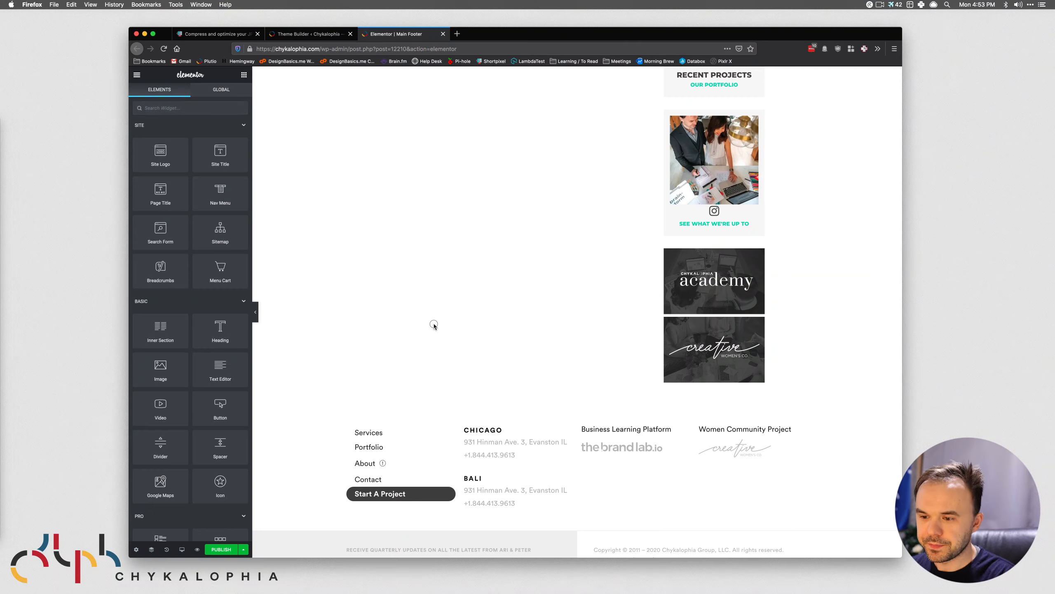
left_click(293, 37)
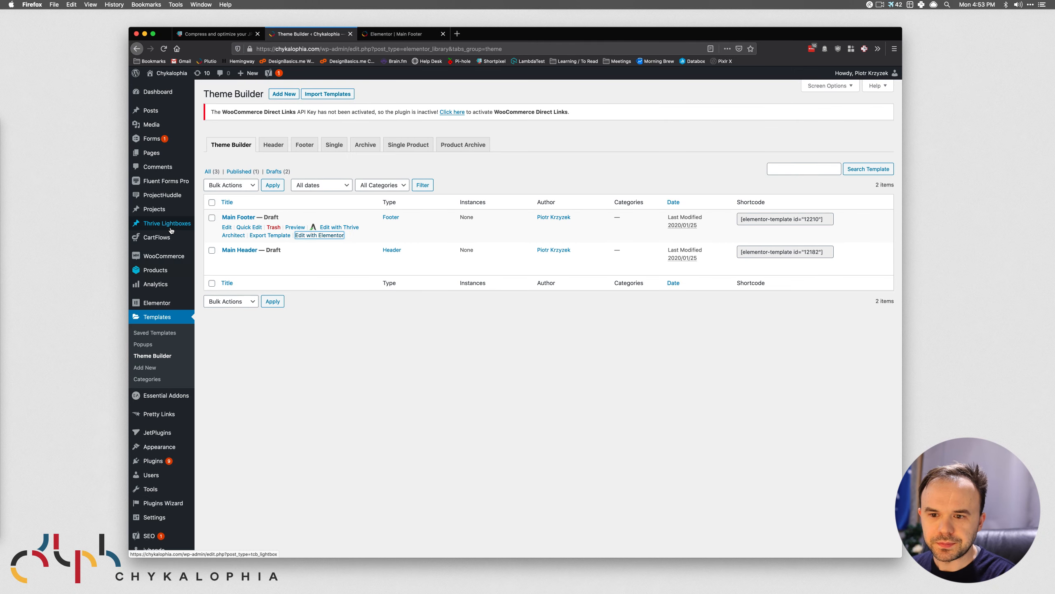
mouse_move(168, 311)
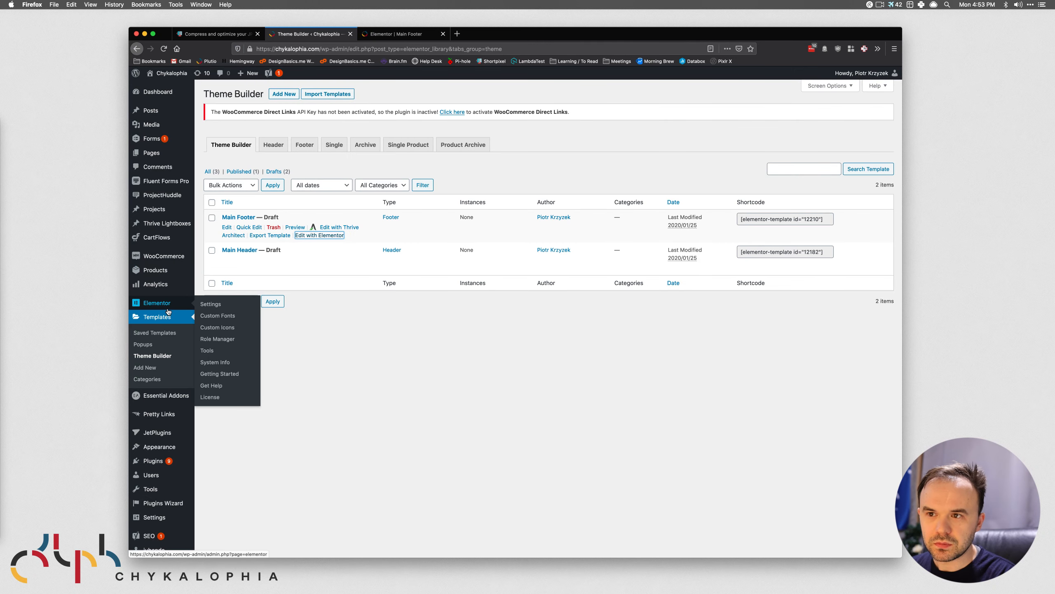
left_click(92, 8)
left_click(318, 266)
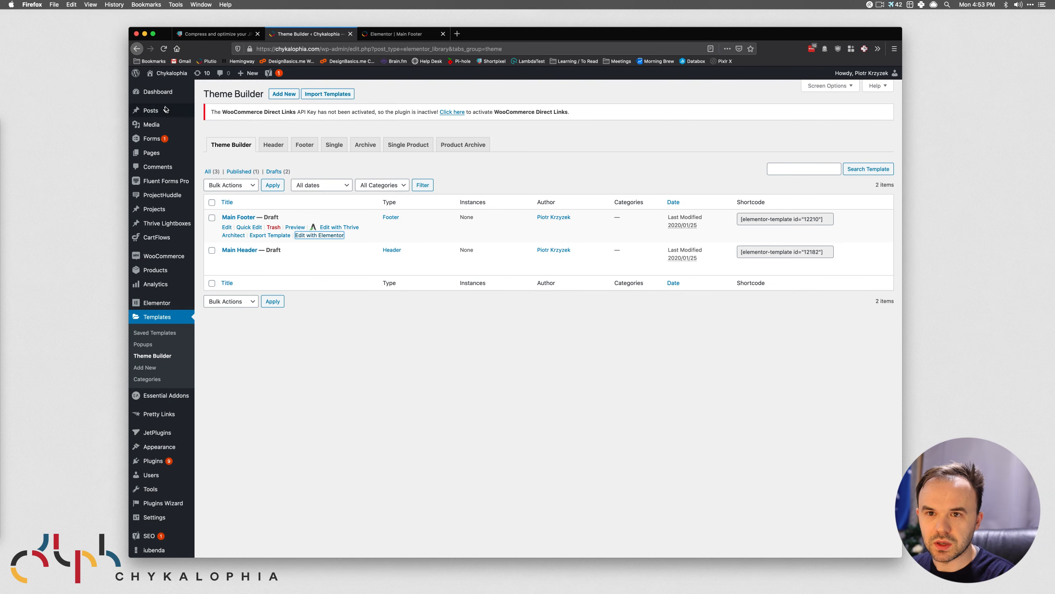
left_click(91, 5)
mouse_move(125, 14)
left_click(182, 17)
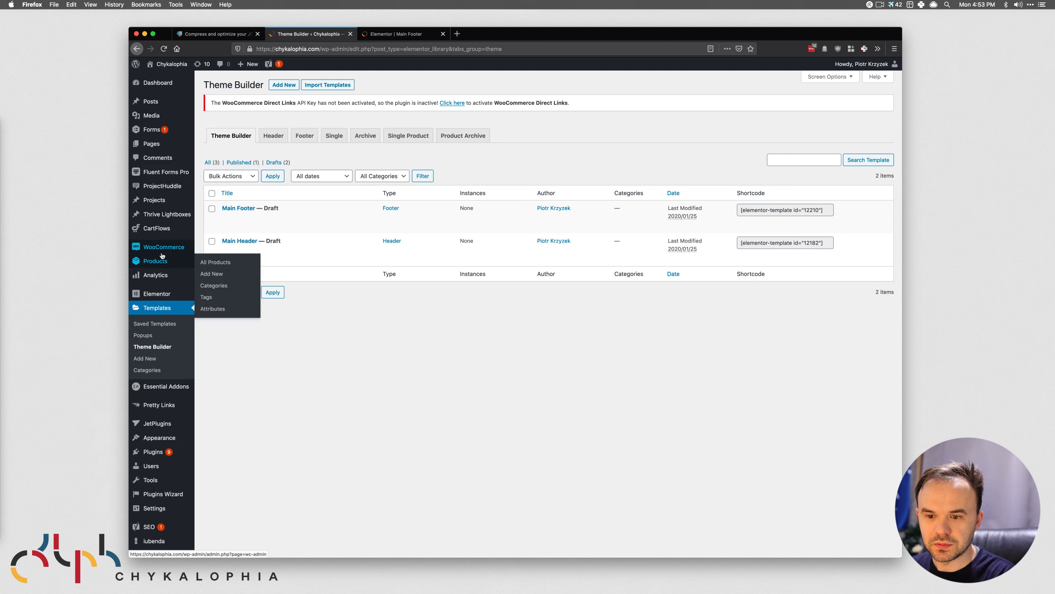
Open Appearance > Menus in a new tab and switch to it.
mouse_move(158, 438)
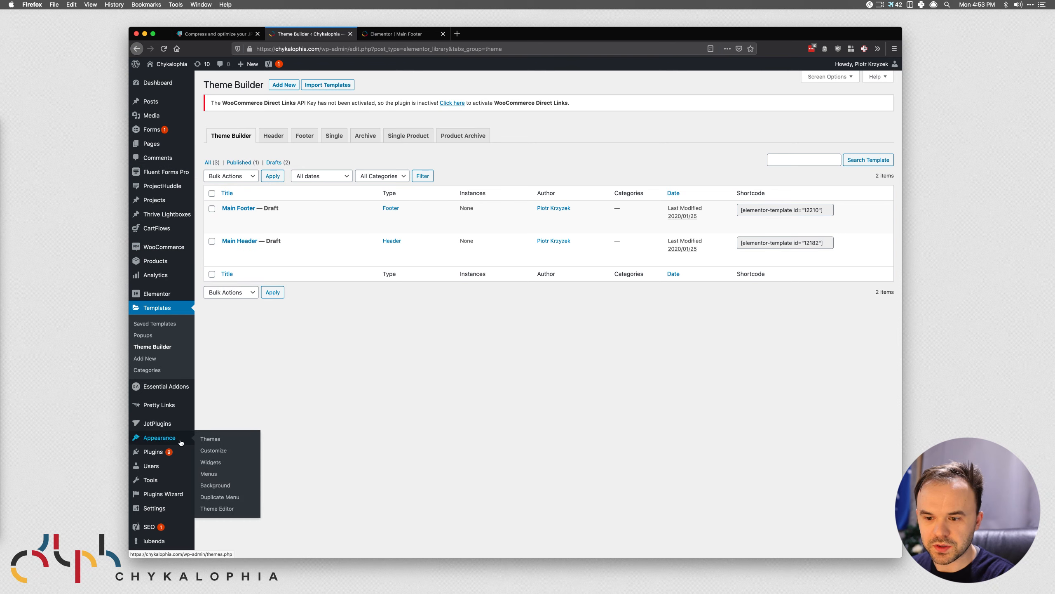
left_click(210, 474, "super")
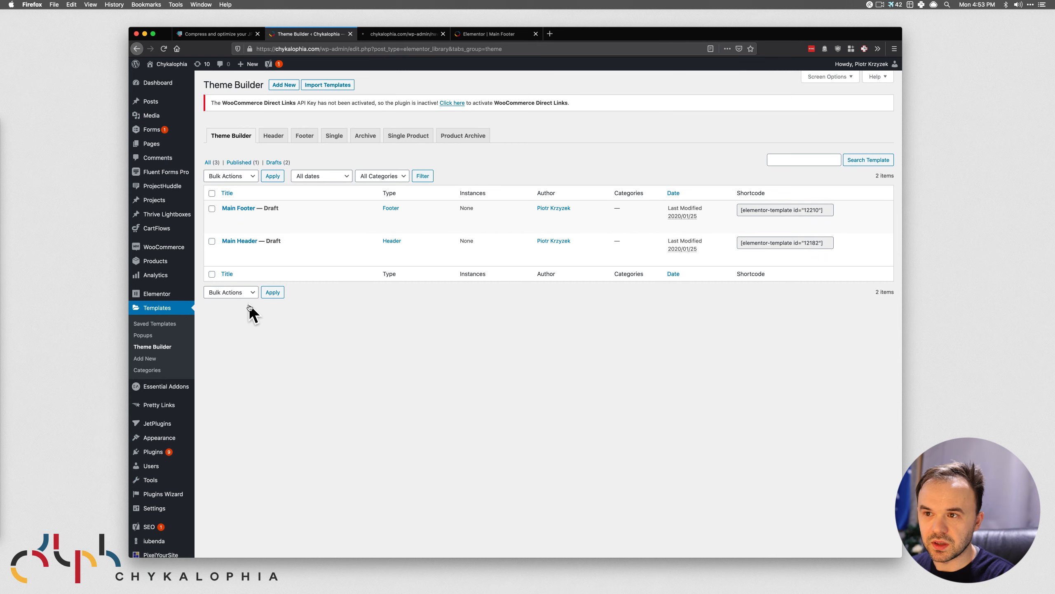
left_click(391, 35)
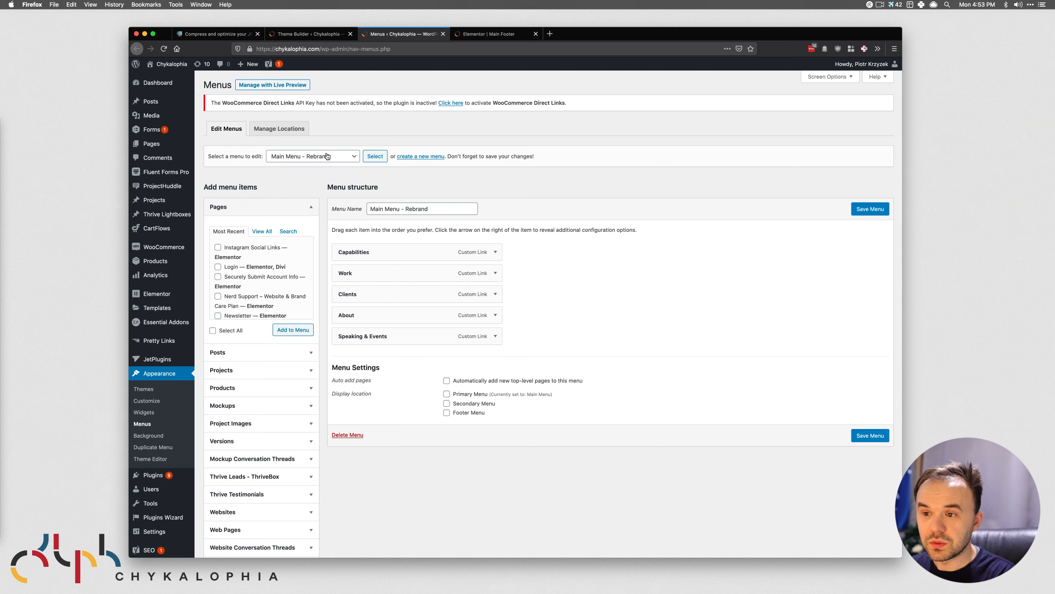
Create a new empty menu named Footer Menu - Rebrand.
left_click(420, 156)
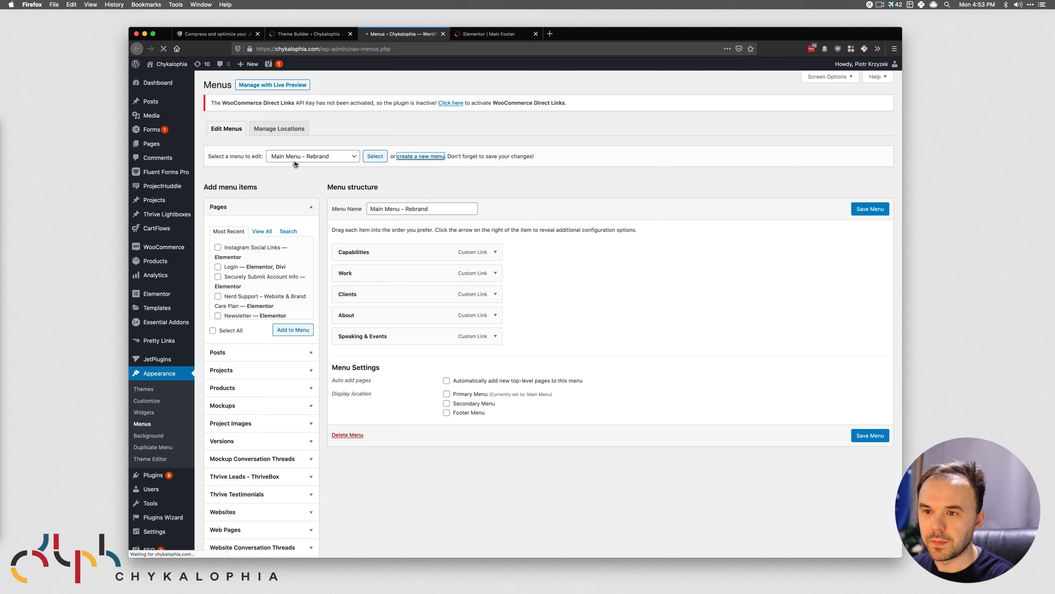
left_click(391, 209)
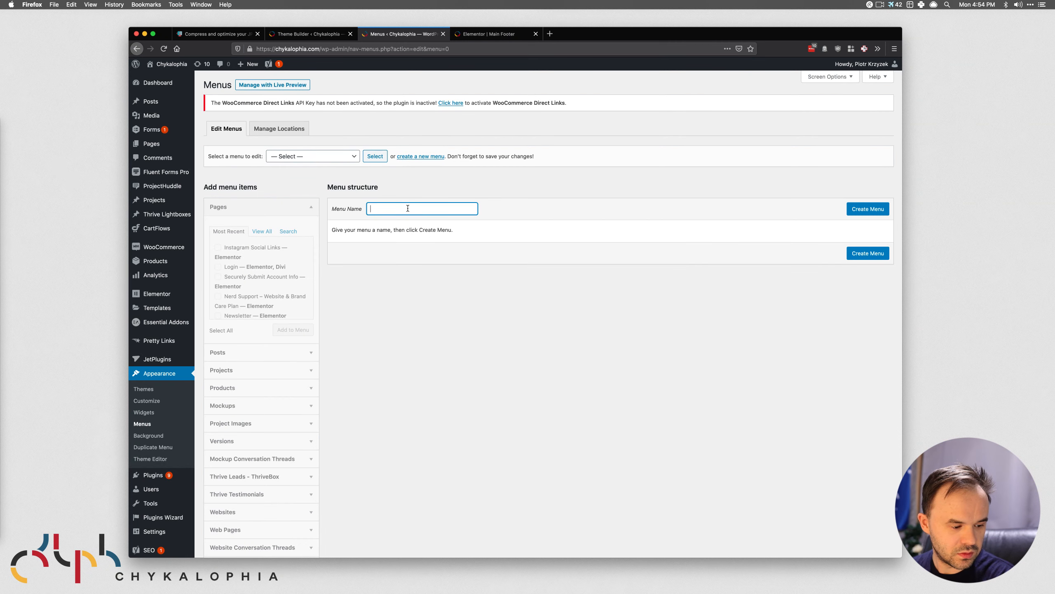
type("Foo")
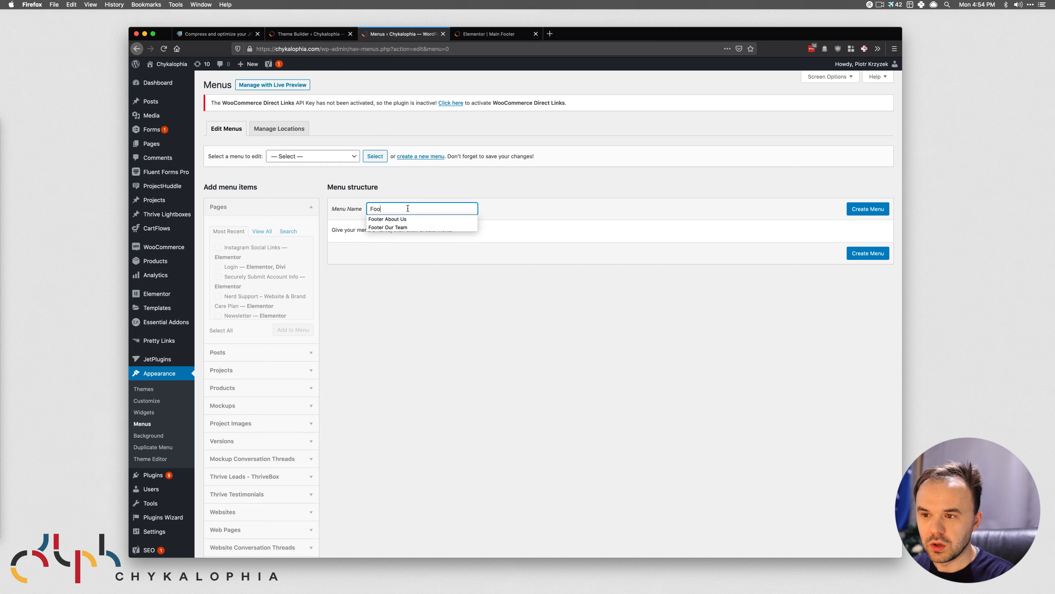
type("ter Menu - Rebrand")
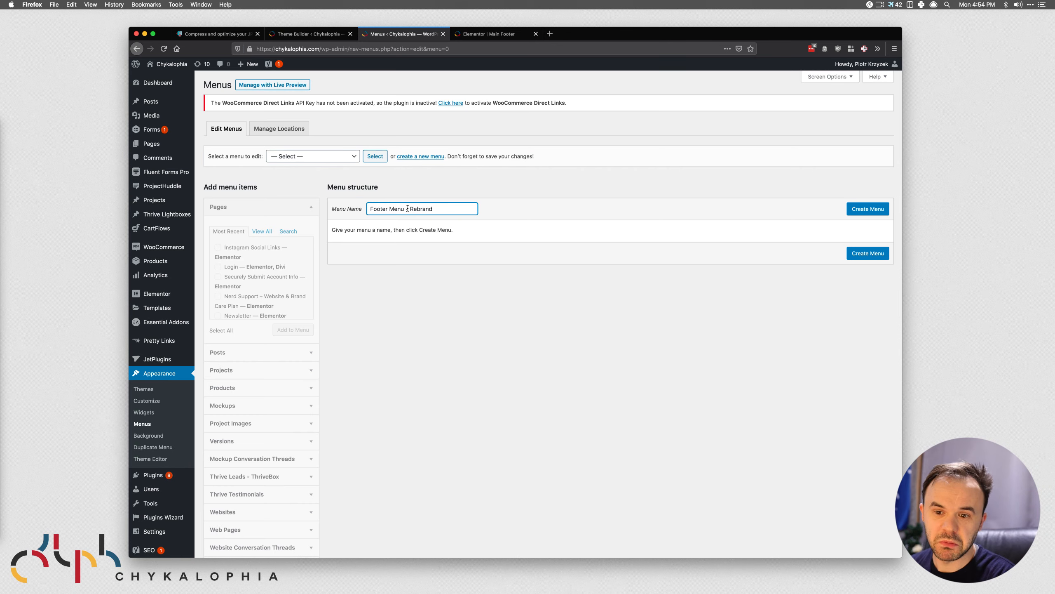
left_click(863, 210)
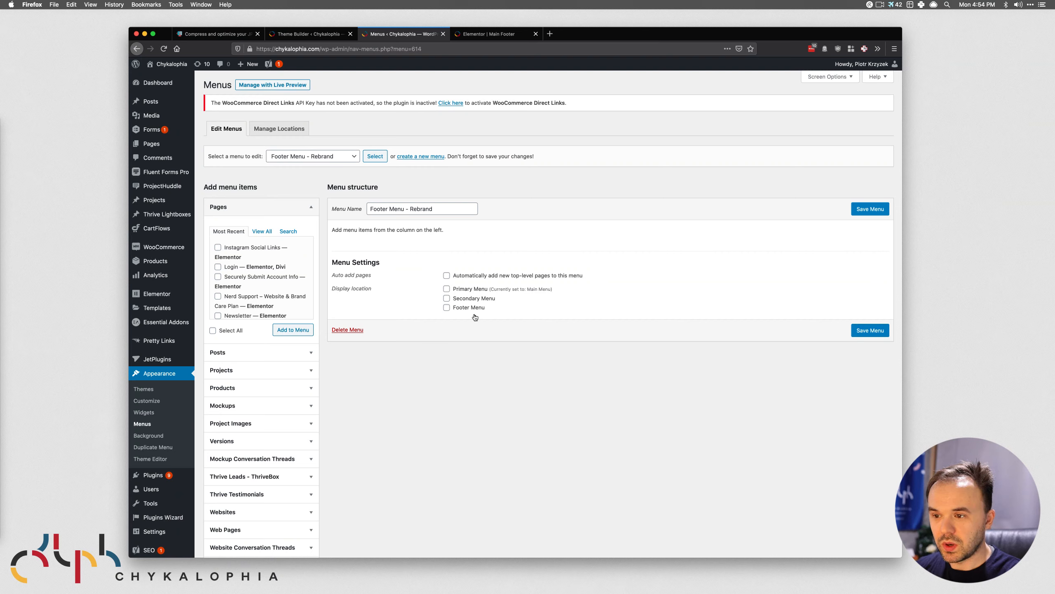
Expand Custom Links and begin a custom link URL of /#.
left_click_drag(499, 306, 422, 278)
left_click(503, 432)
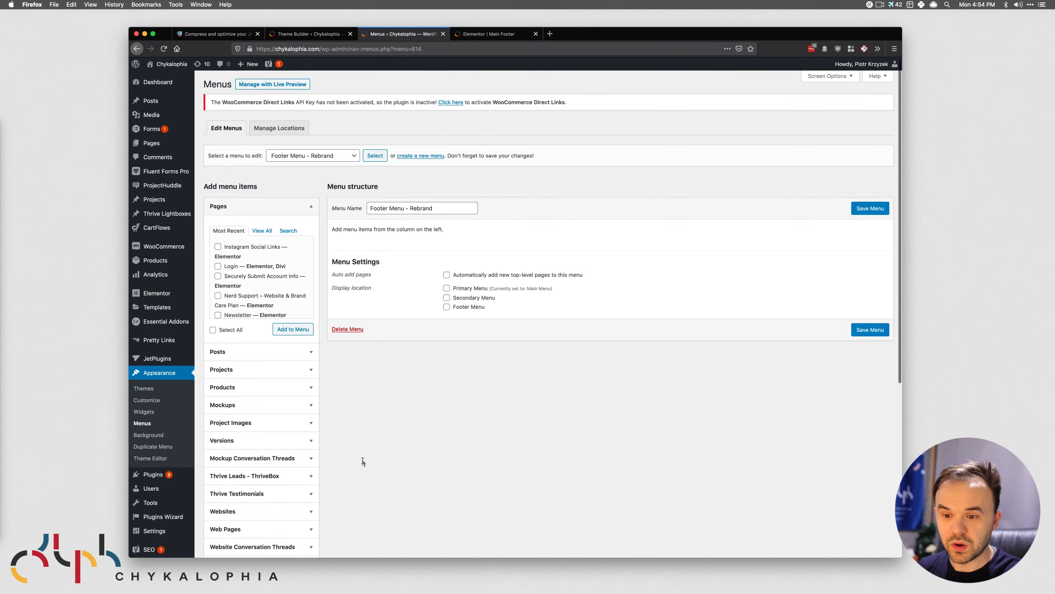
scroll(334, 358, "down", 3)
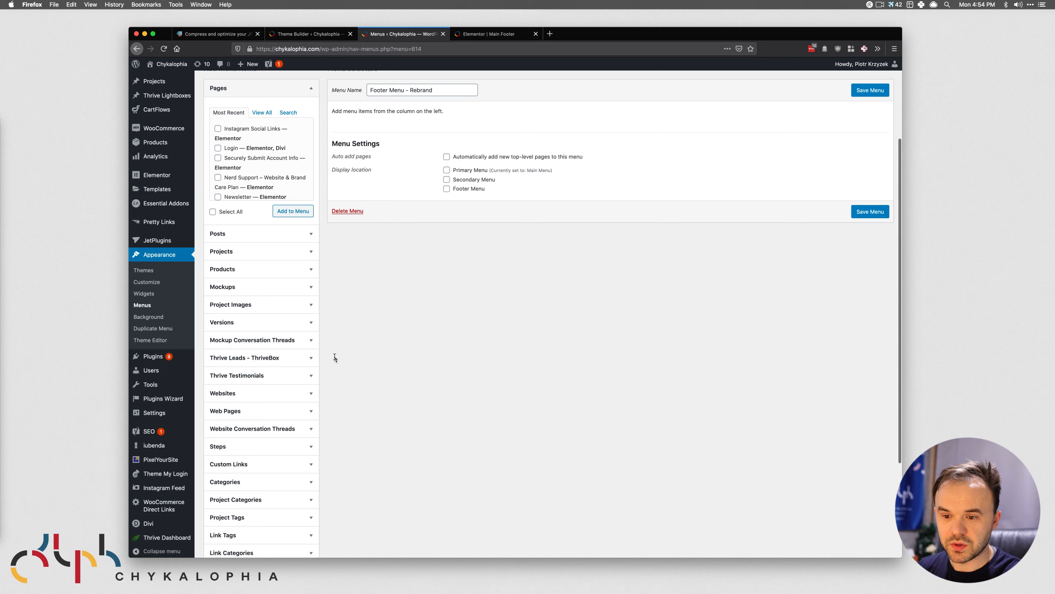
left_click(293, 463)
left_click(292, 364)
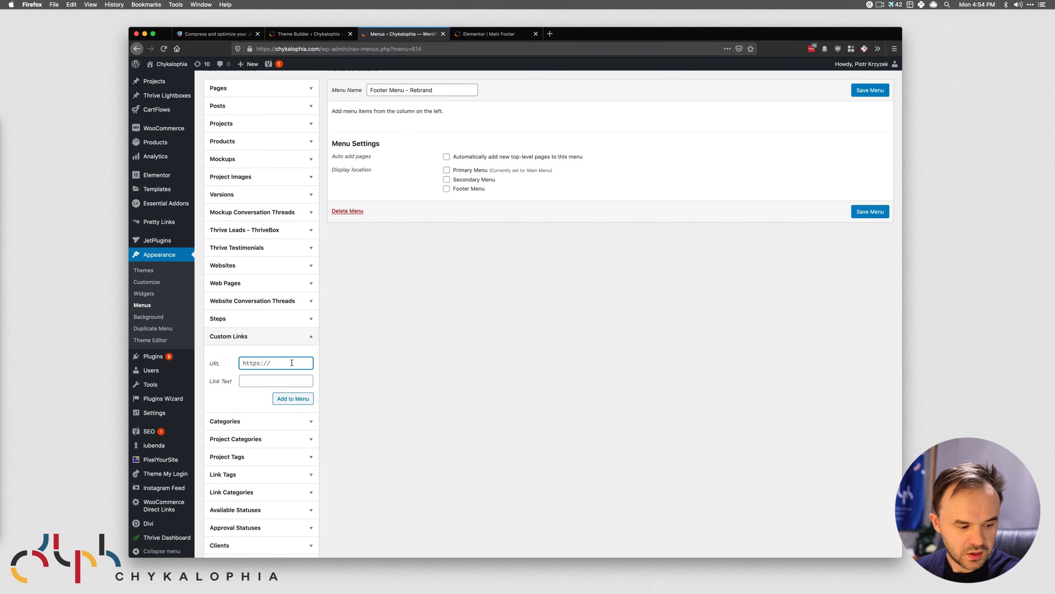
type("/#")
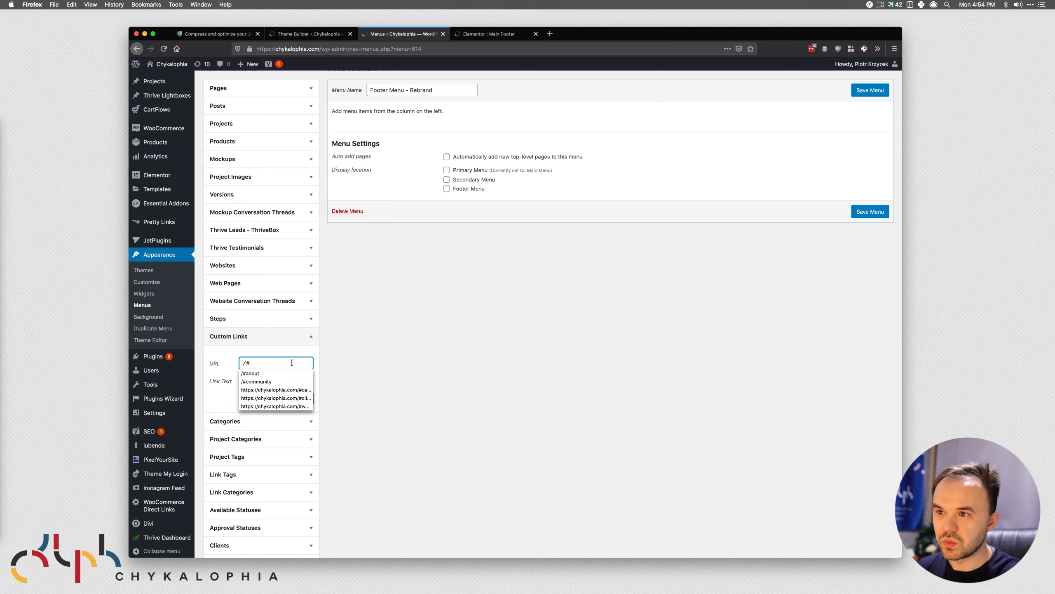
Open the Menus page again in a second tab and switch to it.
right_click(136, 306)
key("Return")
left_click(475, 36)
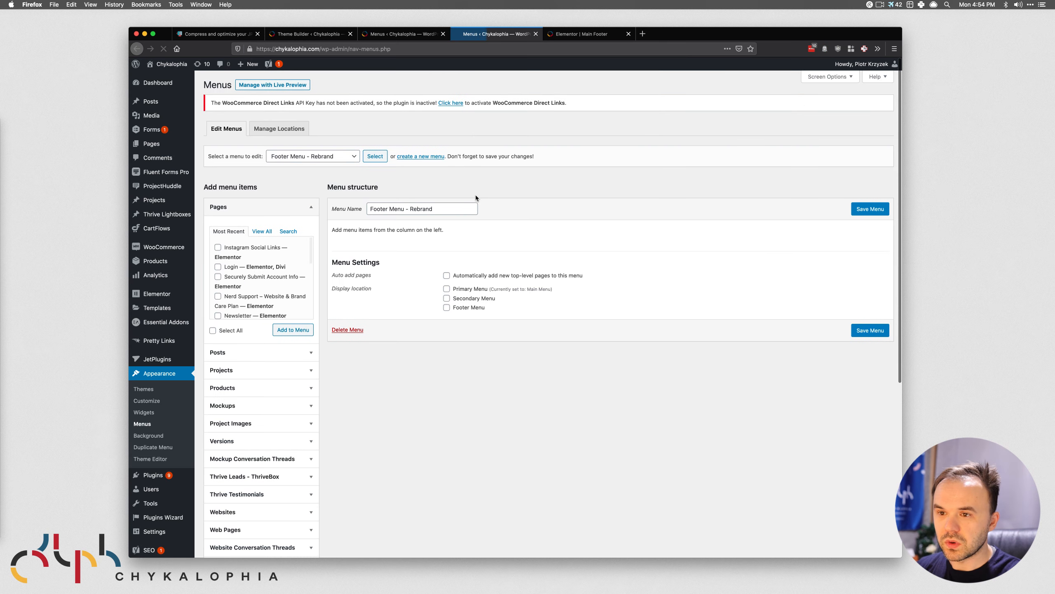
Load Main Menu - Rebrand in this tab for reference.
left_click(335, 158)
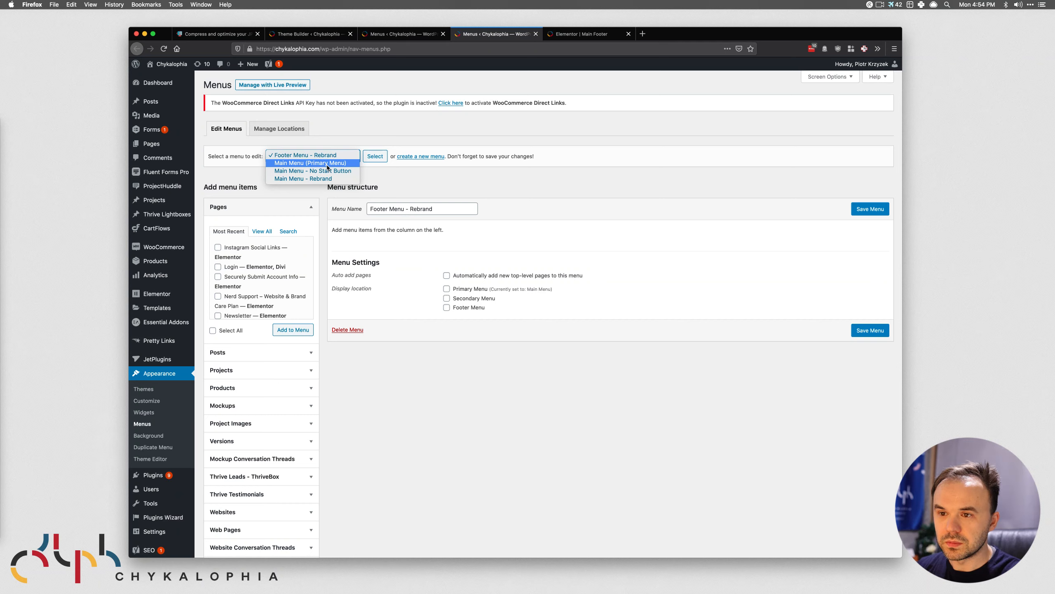
left_click(324, 179)
left_click(376, 156)
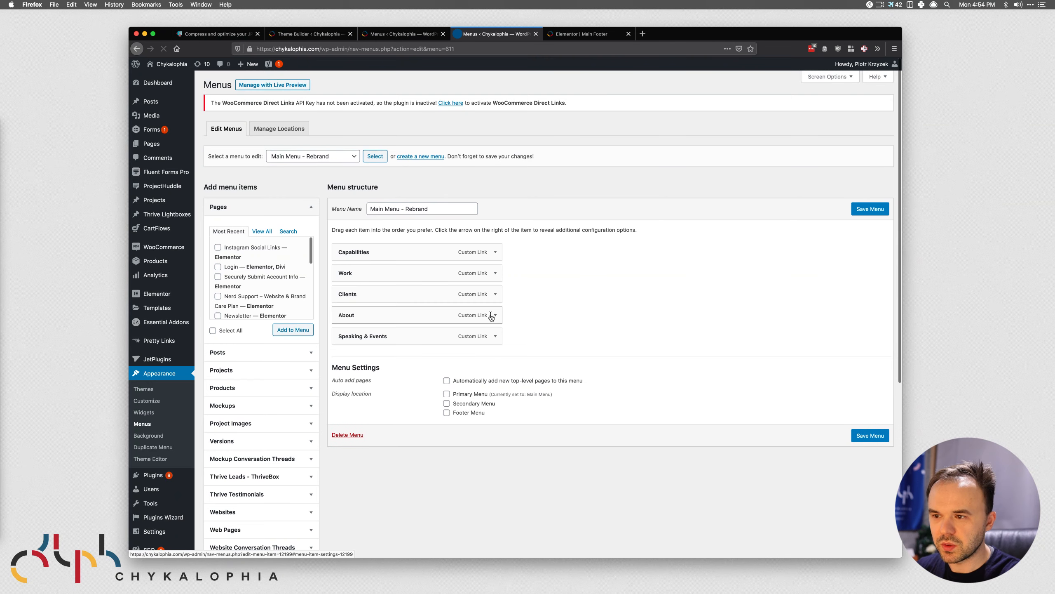
Add a Capabilities custom link using the main menu's Capabilities anchor.
left_click(498, 251)
left_click_drag(469, 281, 419, 280)
key("ctrl+c")
left_click(376, 34)
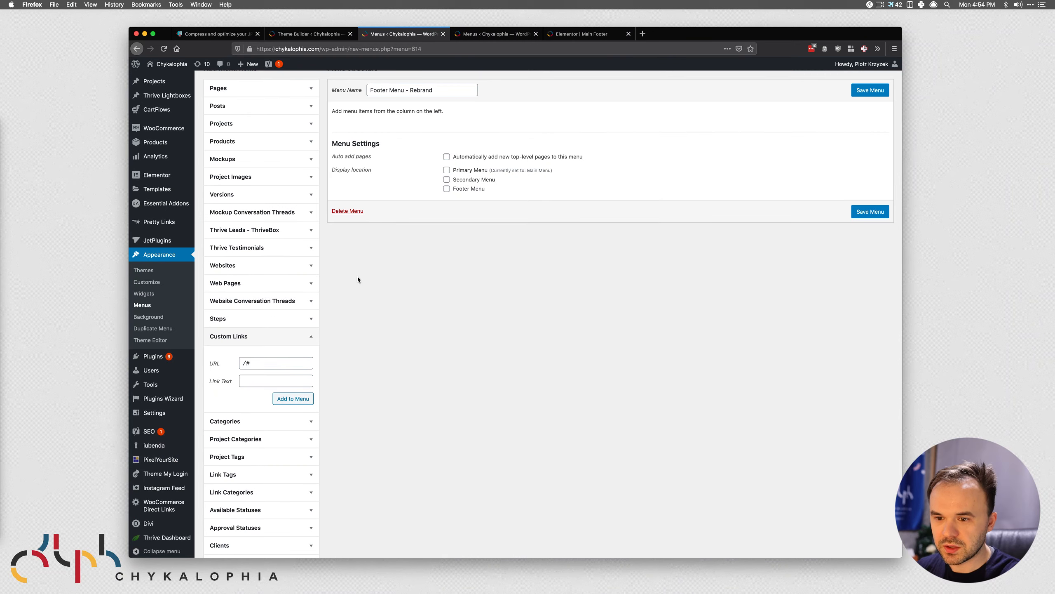
left_click(274, 362)
key("ctrl+v")
left_click(262, 381)
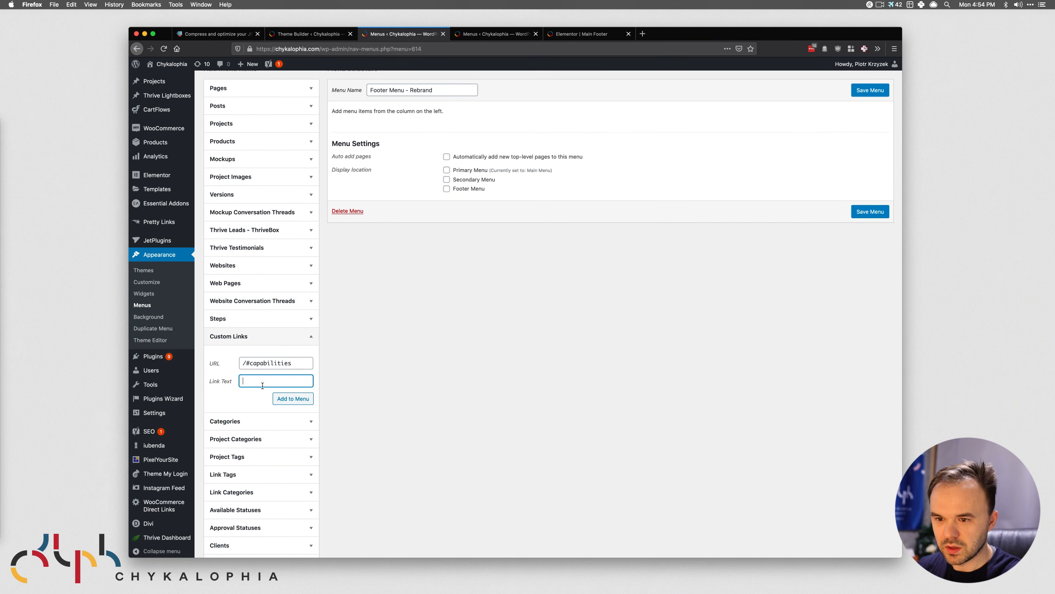
type("Cap")
key("Down")
key("Return")
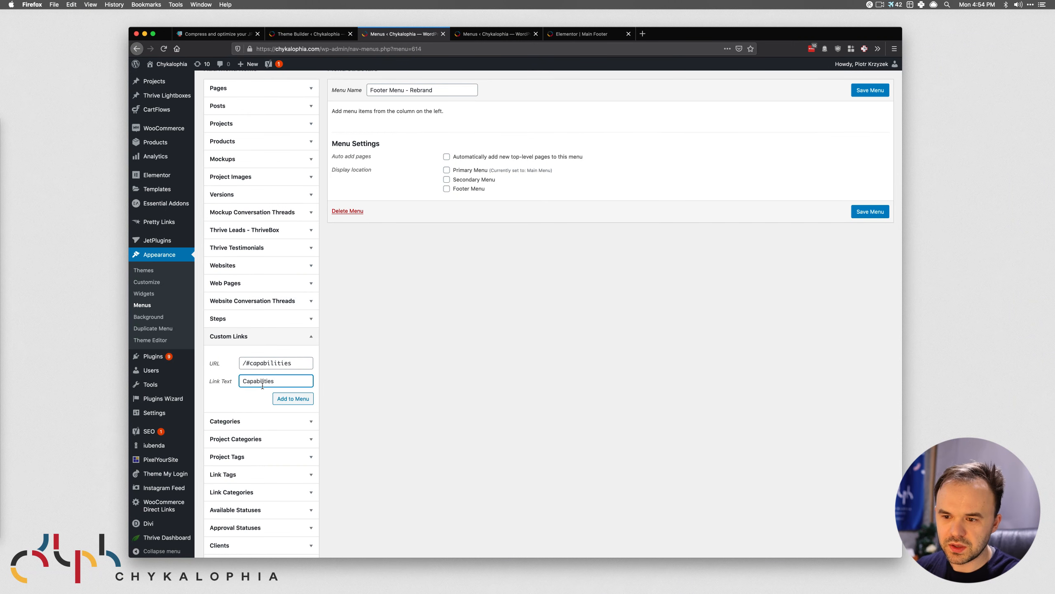
left_click(280, 398)
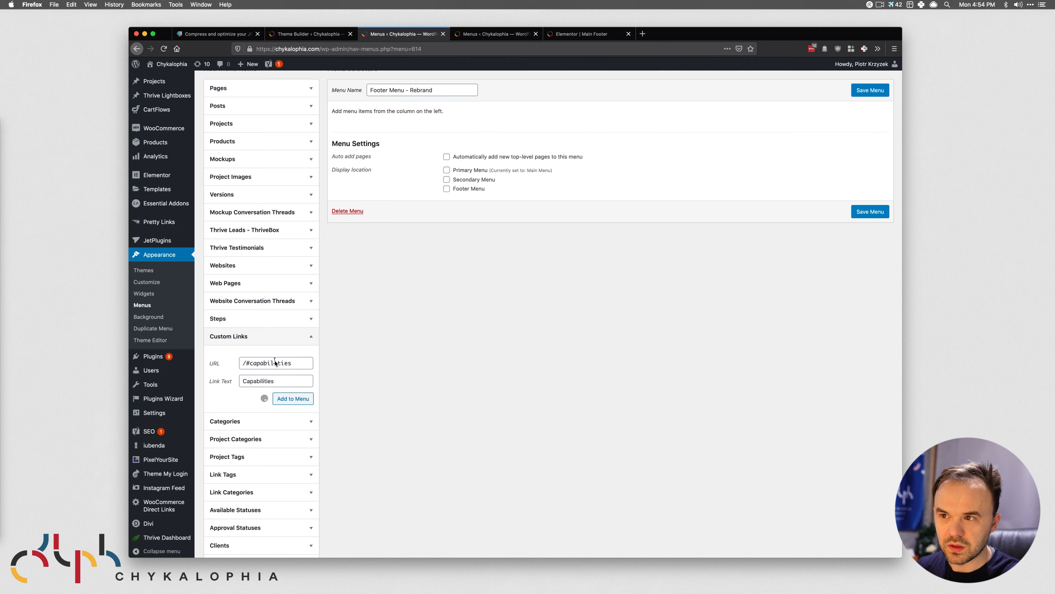
Add a Work custom link with the copied /#work anchor.
key("ctrl+Tab")
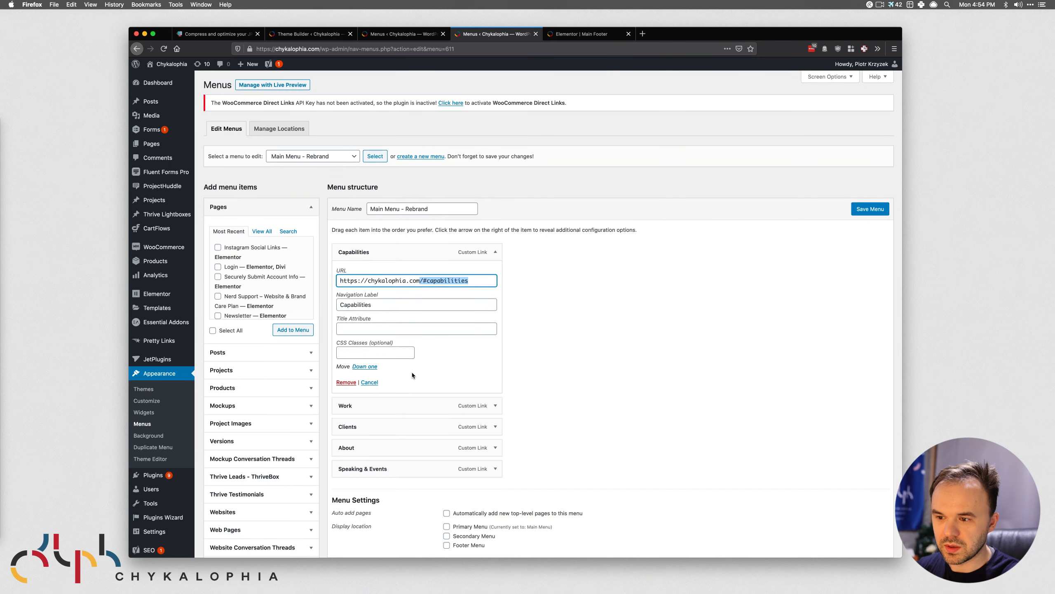
left_click(380, 416)
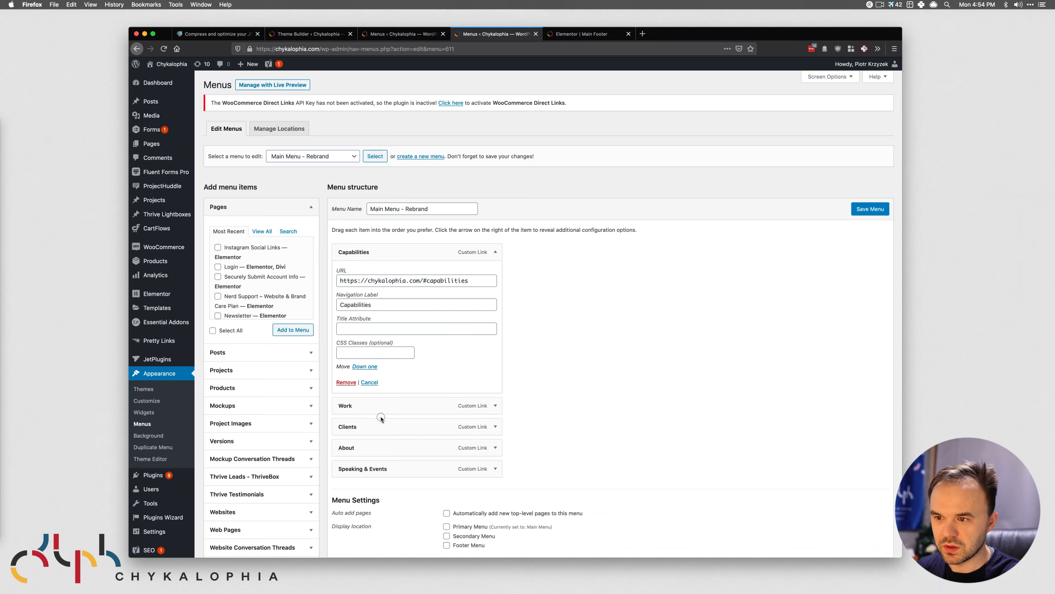
left_click(494, 405)
scroll(462, 405, "down", 3)
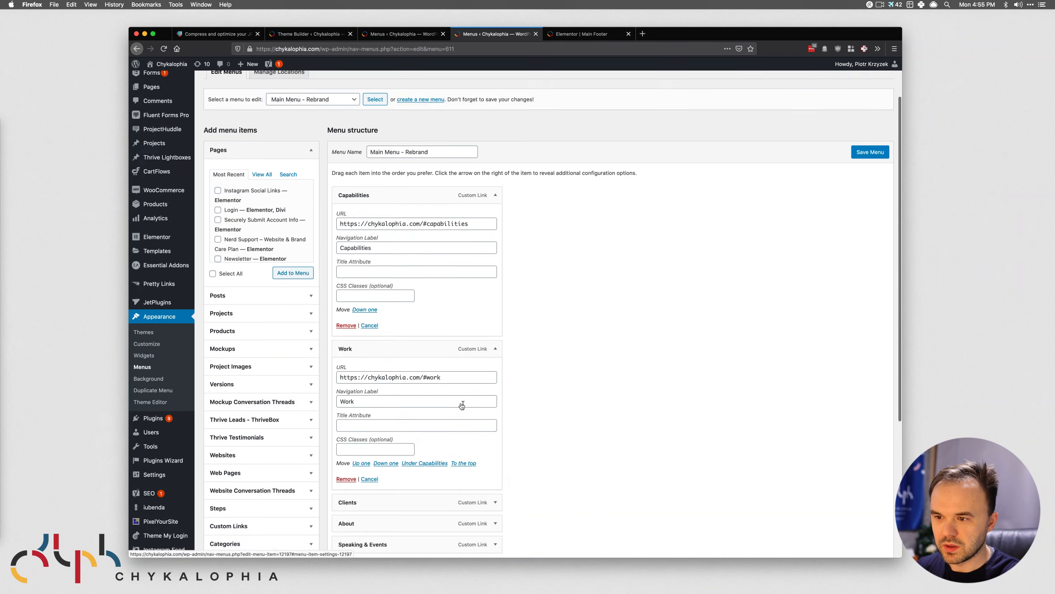
left_click_drag(422, 309, 437, 308)
key("super+c")
key("ctrl+shift+Tab")
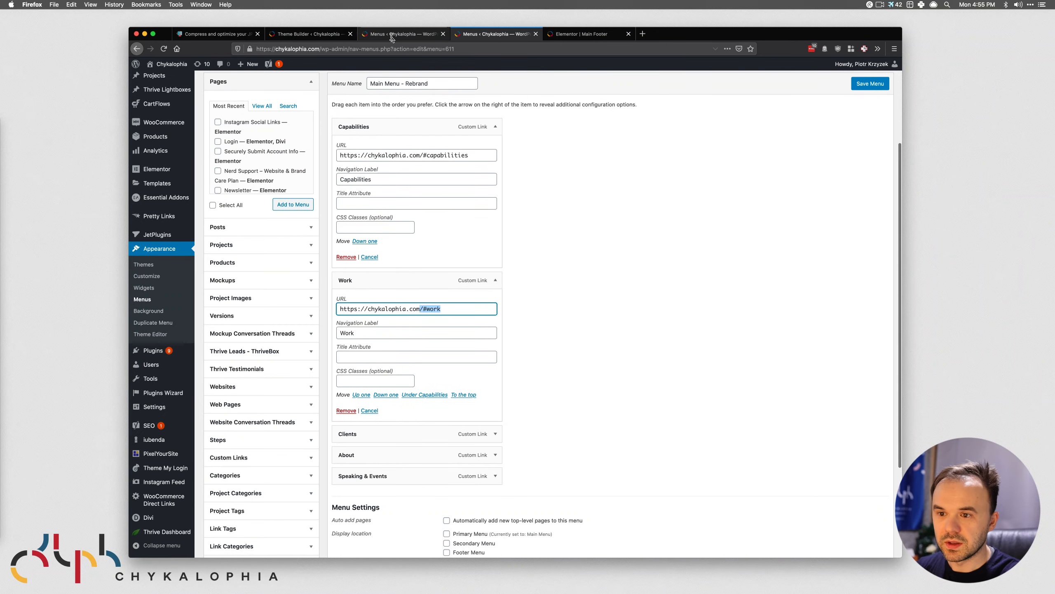
left_click(284, 364)
key("super+v")
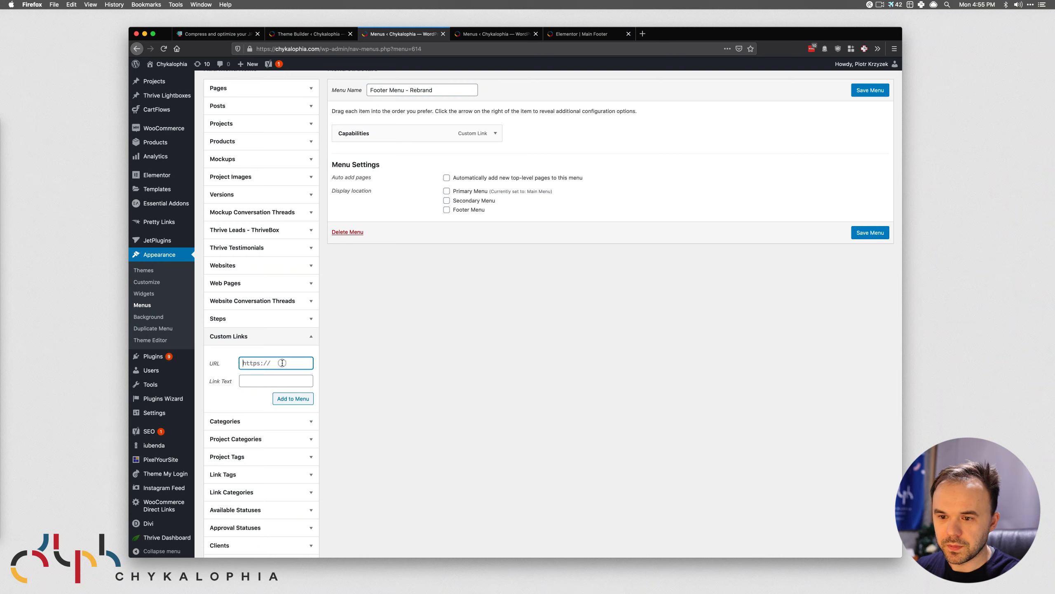
left_click(266, 382)
type("Work")
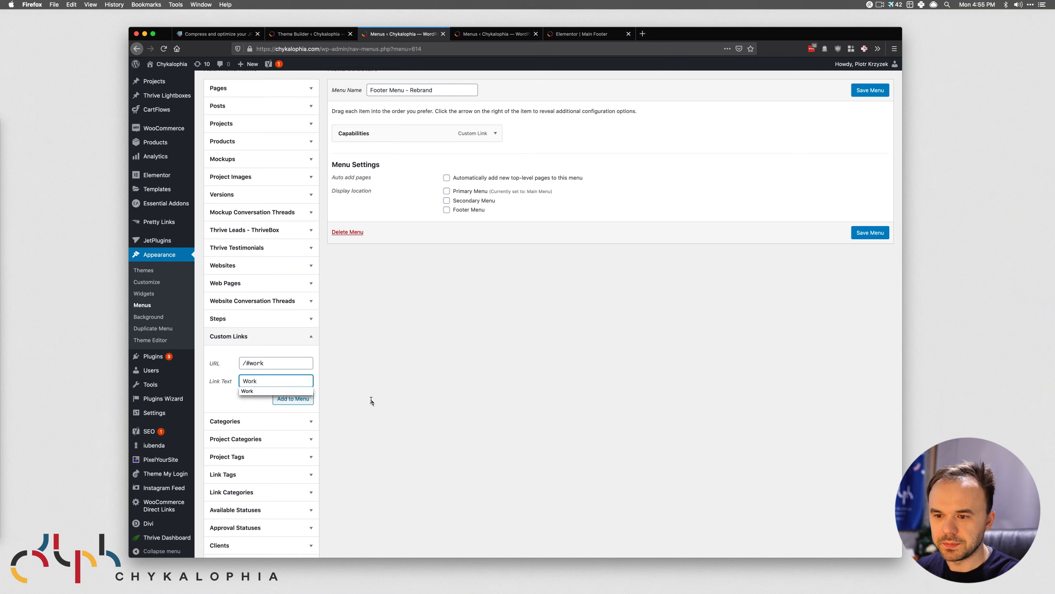
left_click(286, 400)
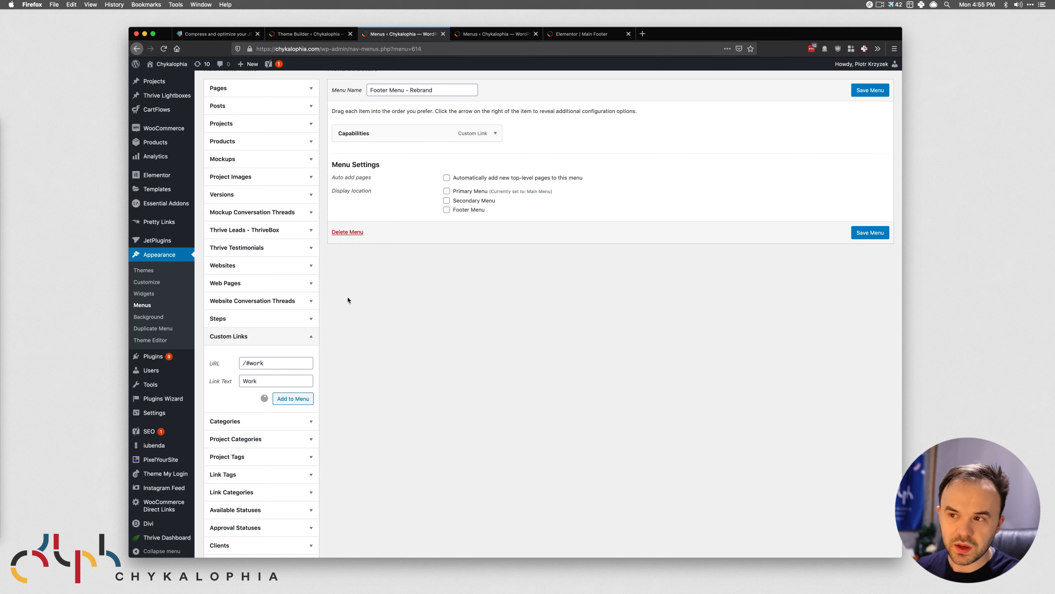
Add a Clients custom link with the /#clients anchor.
left_click(494, 34)
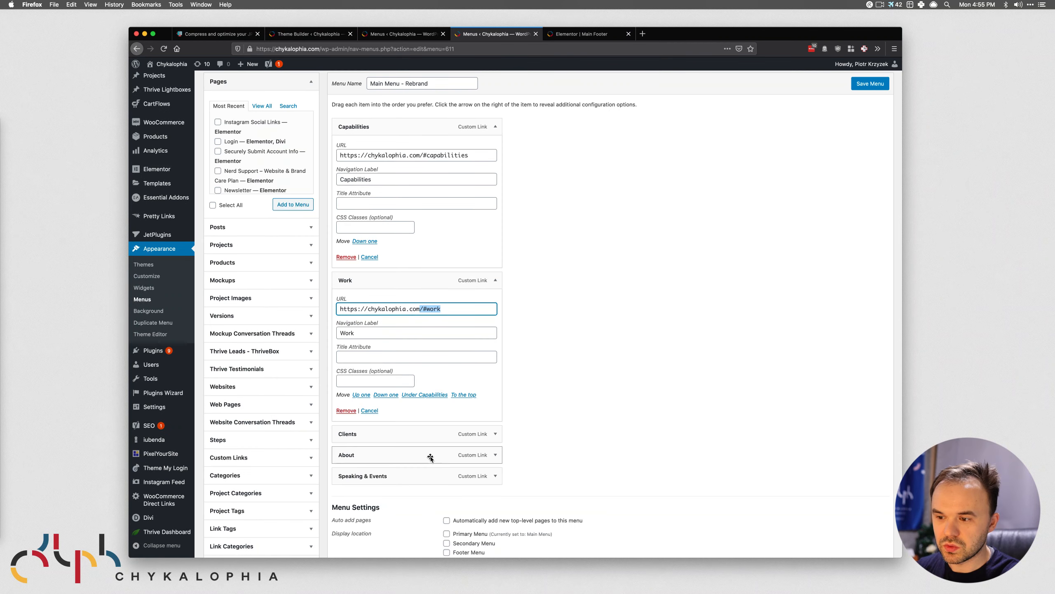
left_click(494, 434)
scroll(431, 401, "down", 3)
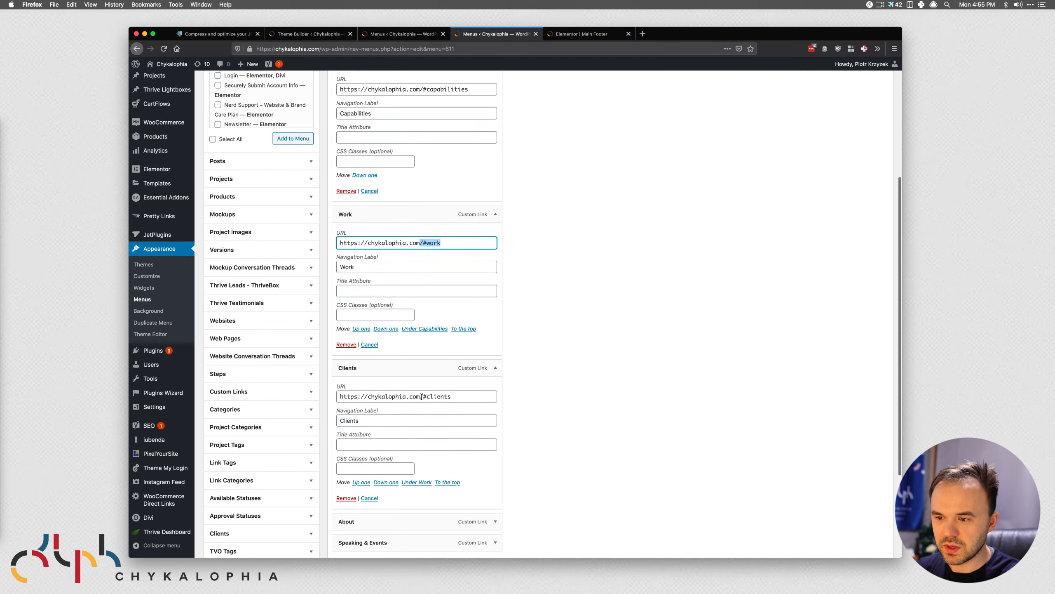
left_click_drag(421, 396, 505, 384)
left_click(411, 34)
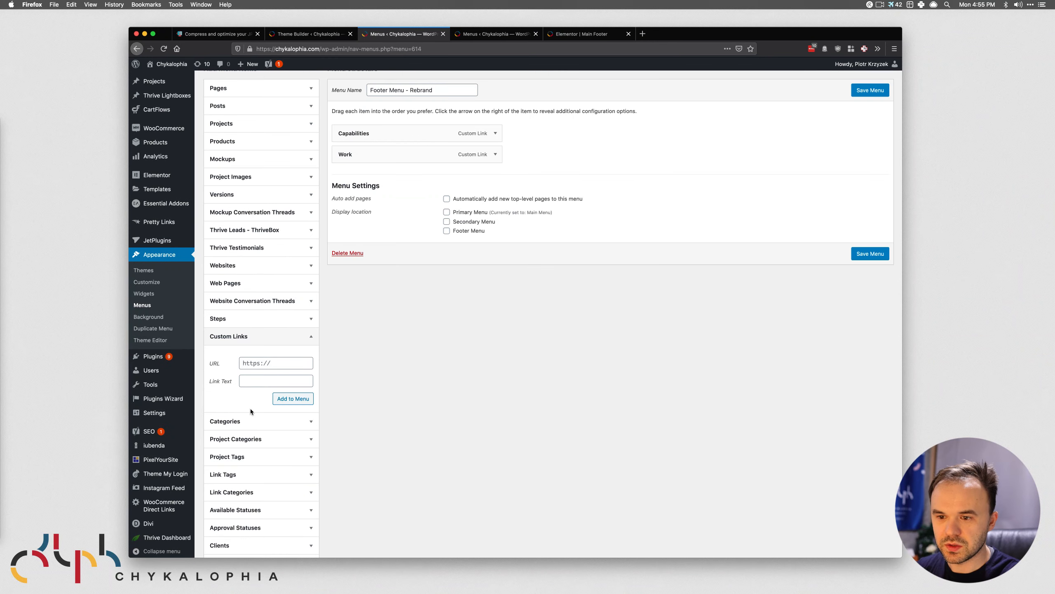
left_click(261, 361)
key("ctrl+v")
left_click(262, 381)
type("Cli")
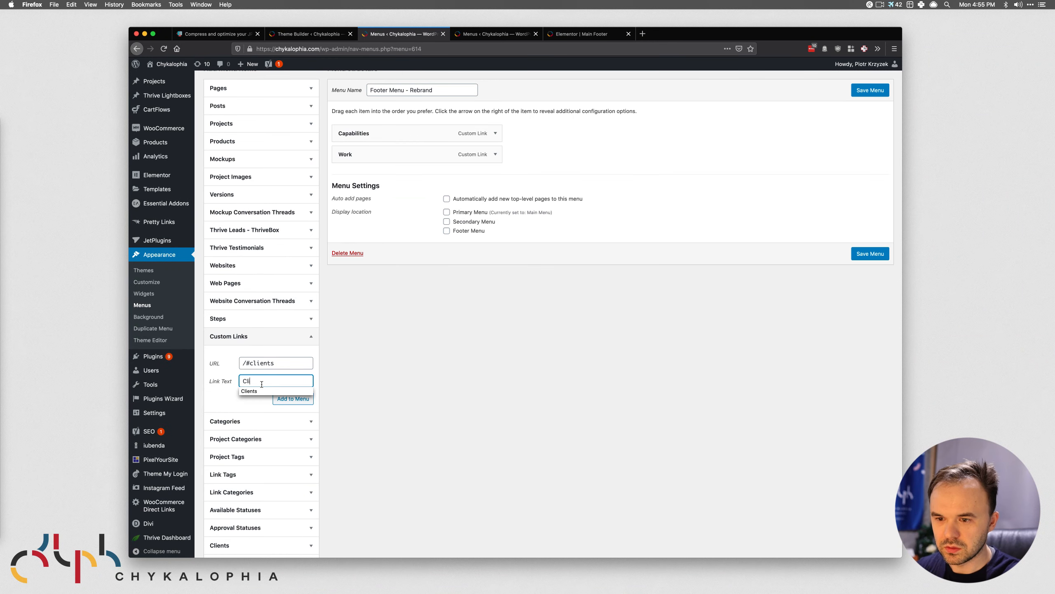
type("ents")
left_click(296, 399)
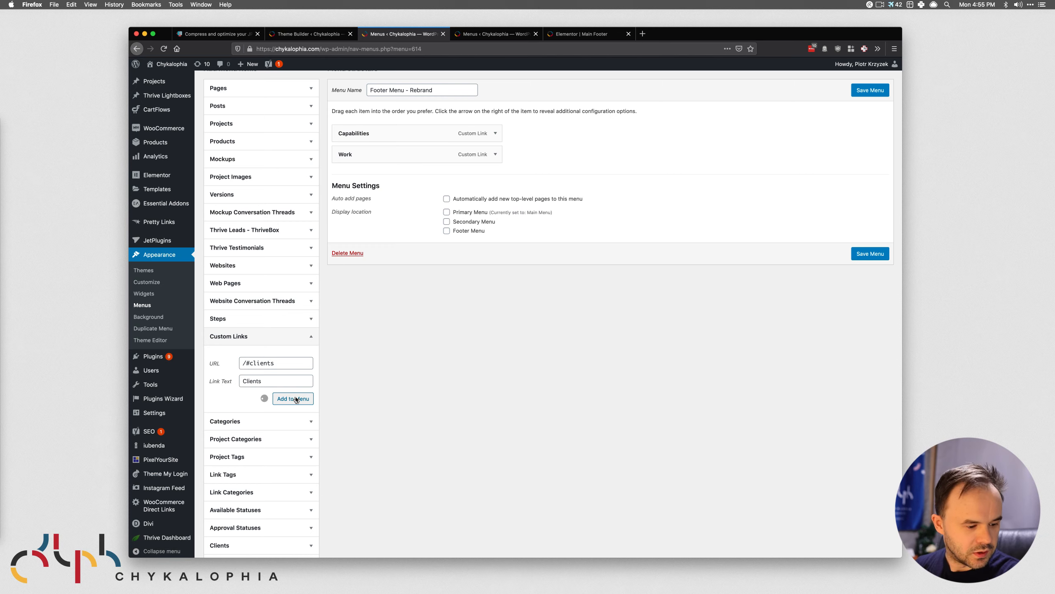
Add an About custom link with the /#about anchor.
left_click(469, 34)
left_click(415, 522)
scroll(464, 372, "down", 5)
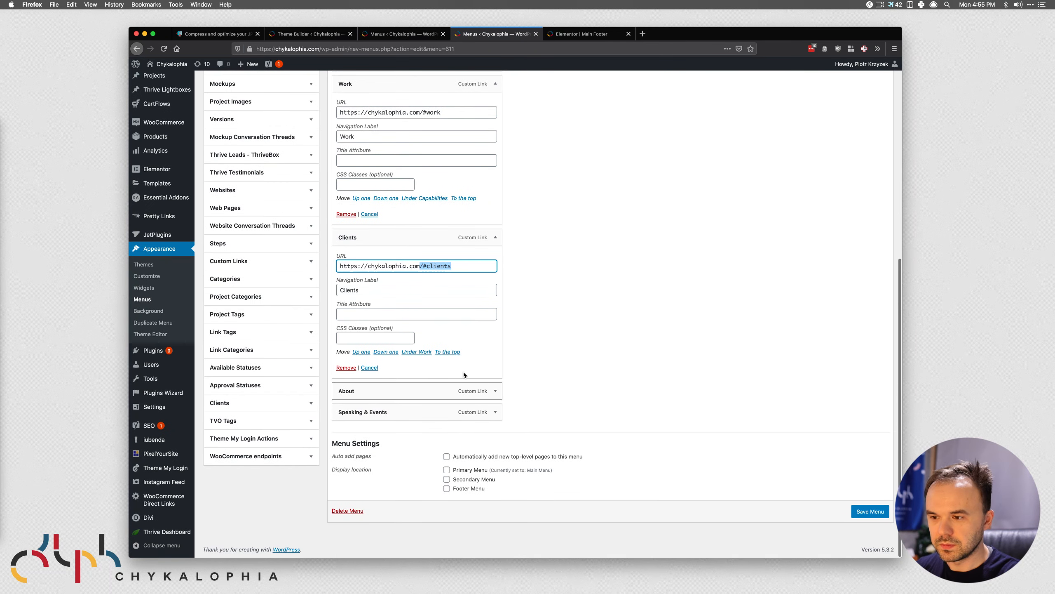
scroll(403, 389, "down", 2)
left_click_drag(366, 307, 311, 296)
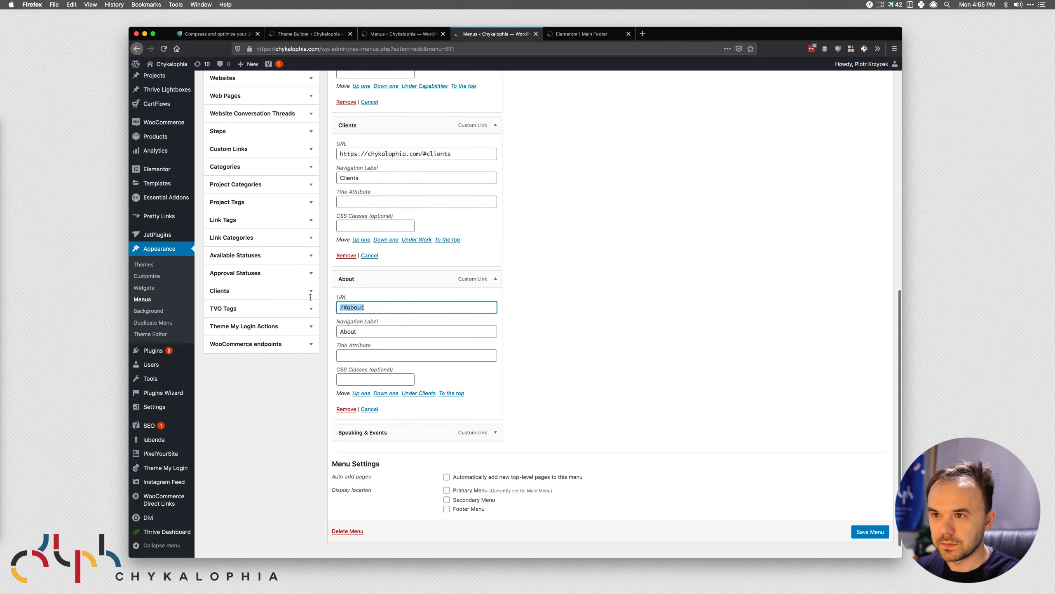
key("super+c")
left_click(389, 34)
left_click(266, 361)
key("super+v")
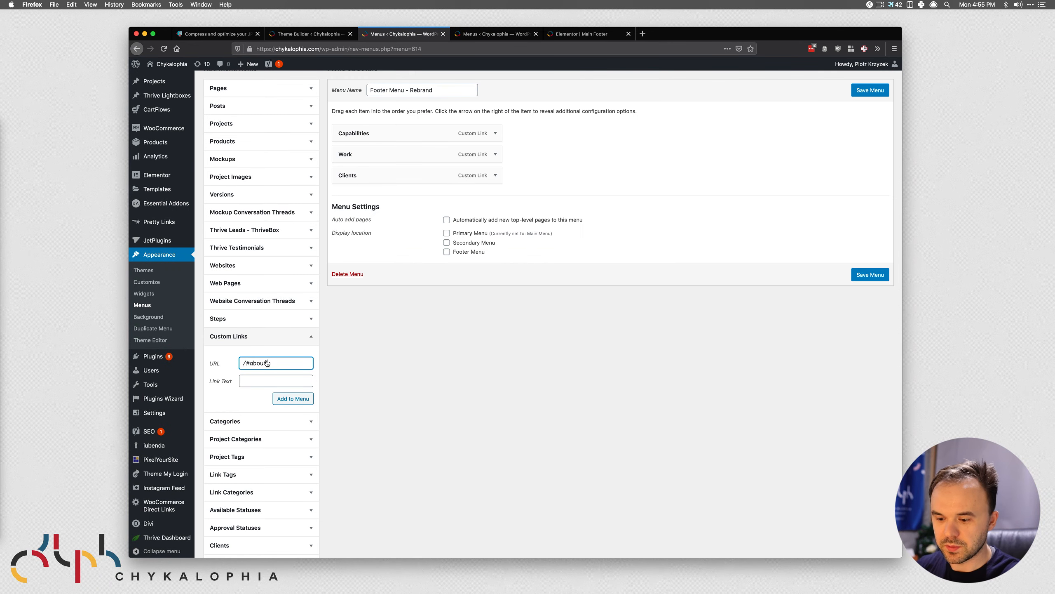
key("Tab")
type("About")
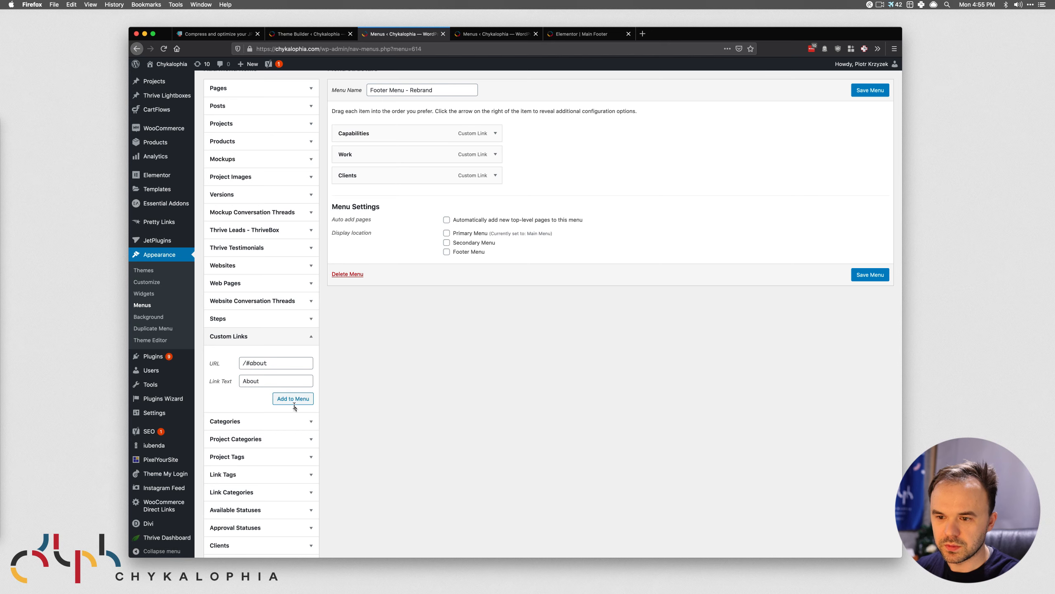
left_click(293, 400)
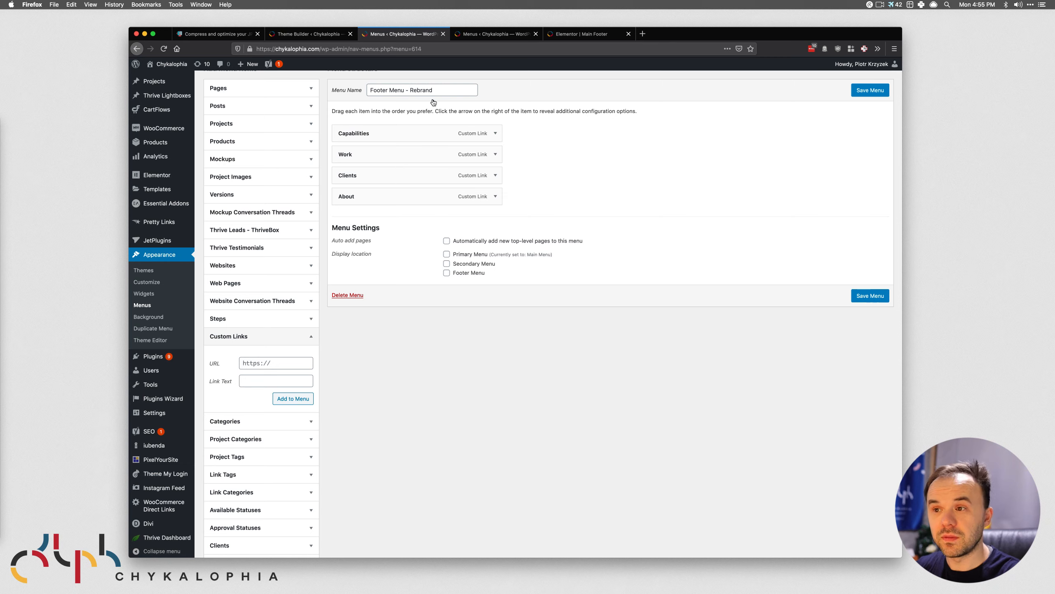
Grab the Speaking & Events item's anchor from the main menu.
left_click(495, 34)
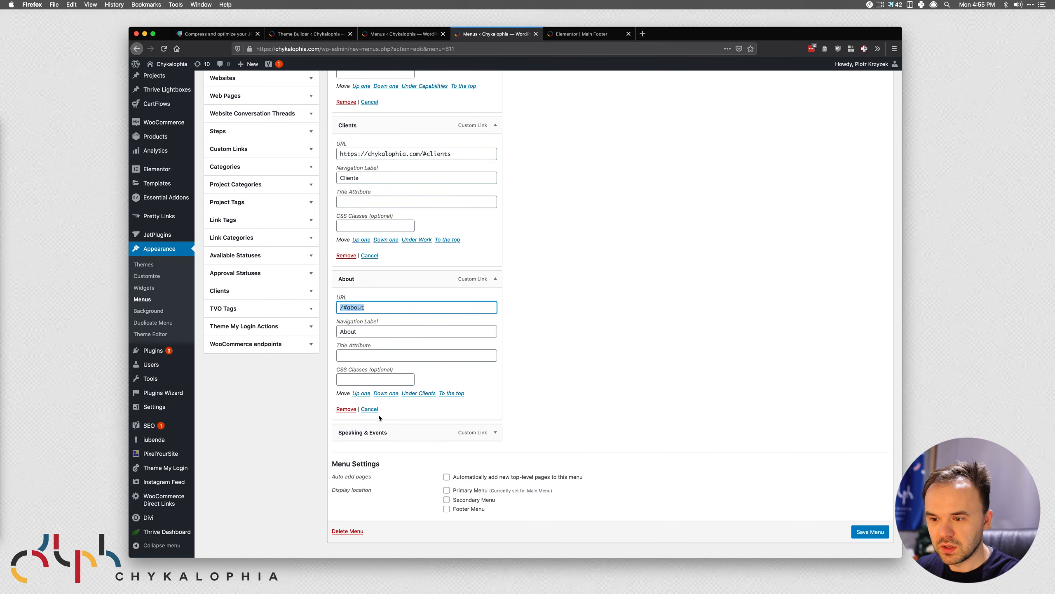
left_click(495, 432)
scroll(420, 407, "down", 2)
scroll(419, 406, "down", 2)
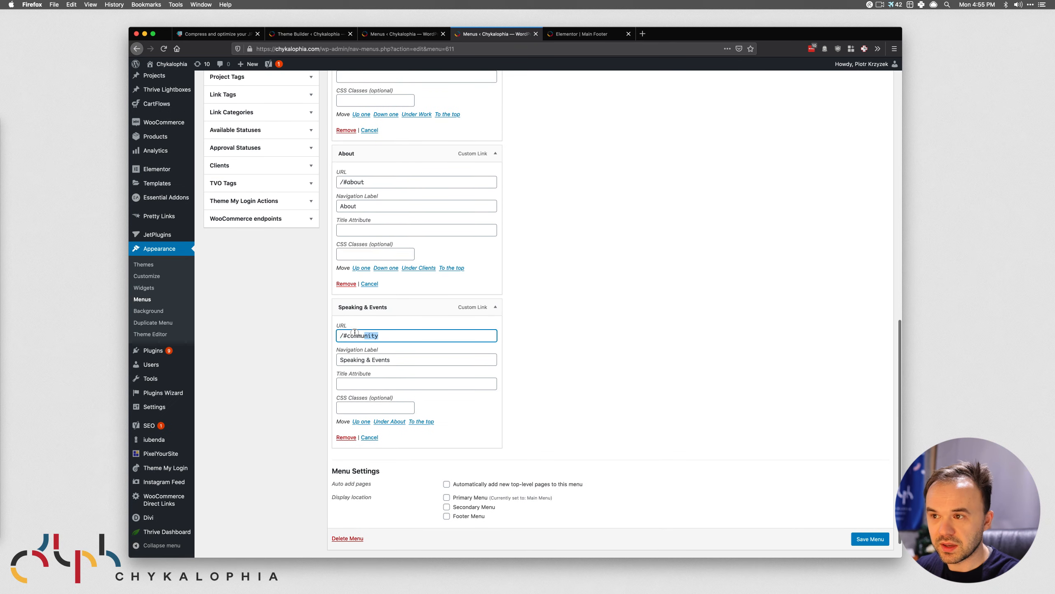
left_click_drag(388, 335, 376, 296)
left_click(404, 37)
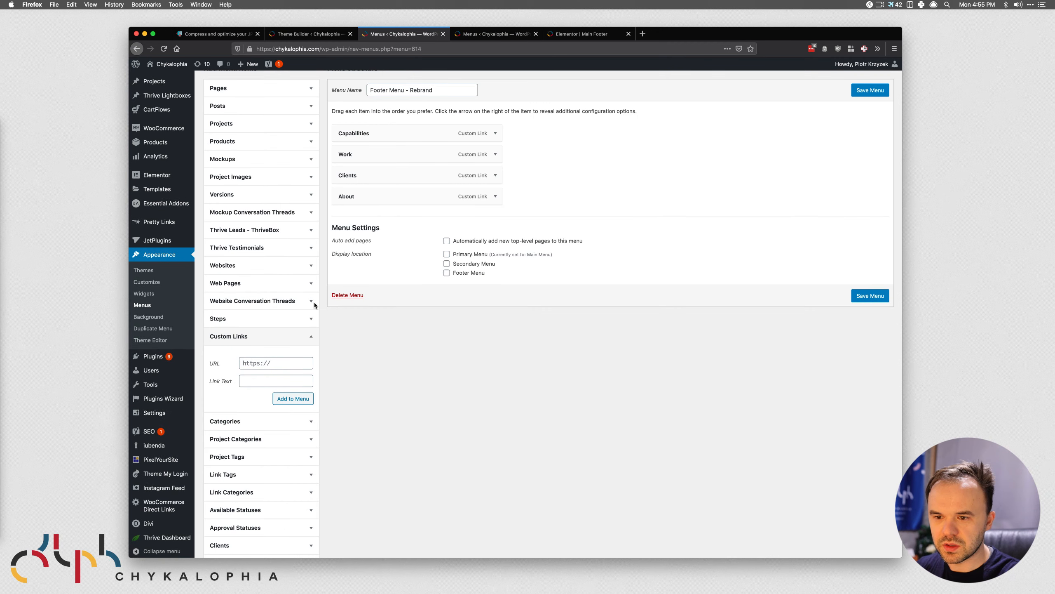
Add a Speaking & Events custom link with the copied anchor.
left_click(274, 363)
key("cmd+v")
left_click(263, 382)
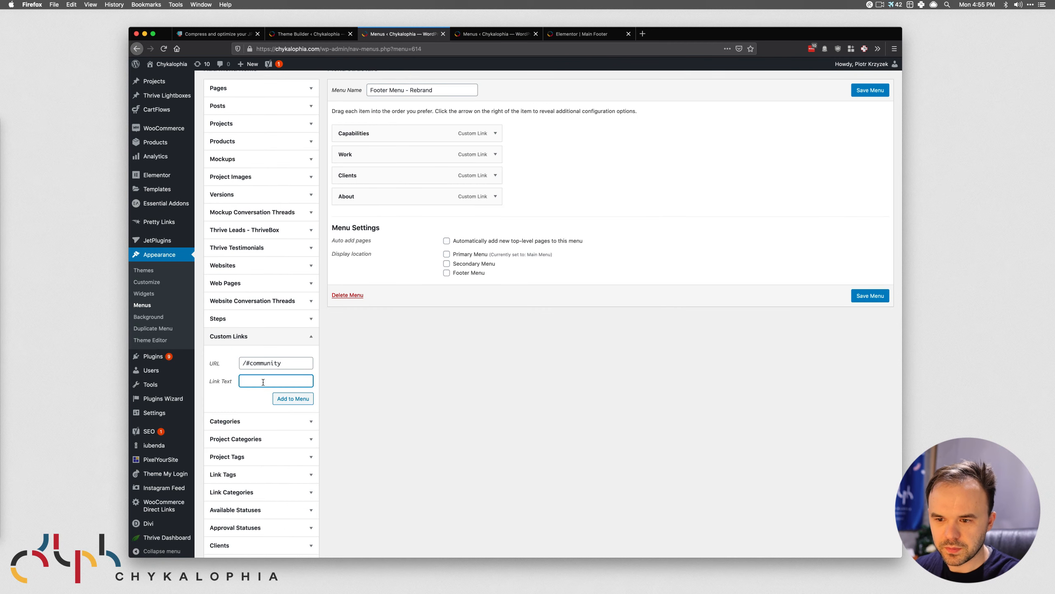
type("Sp")
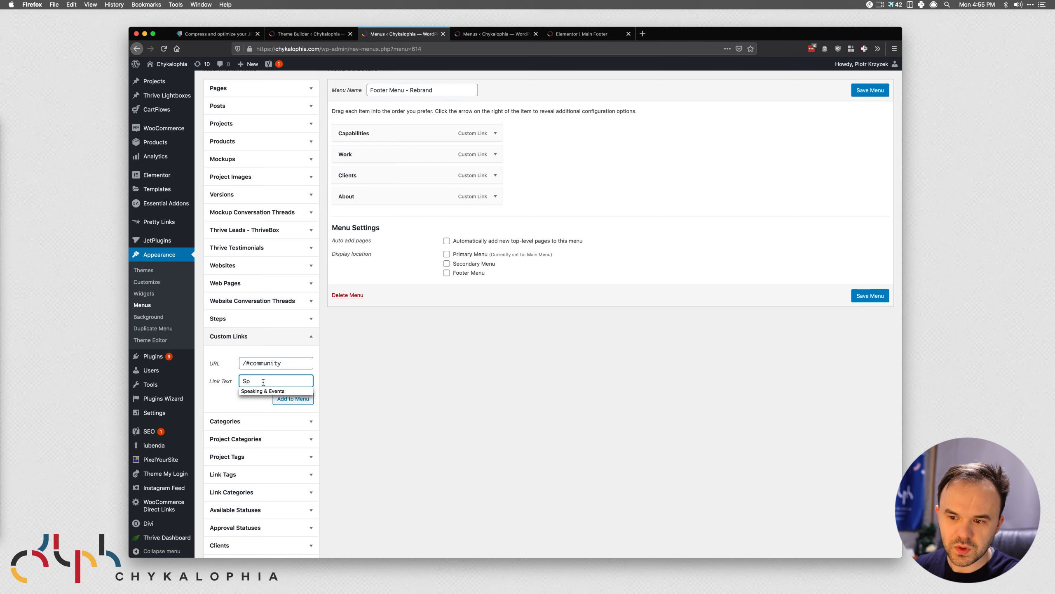
left_click(269, 391)
left_click(285, 398)
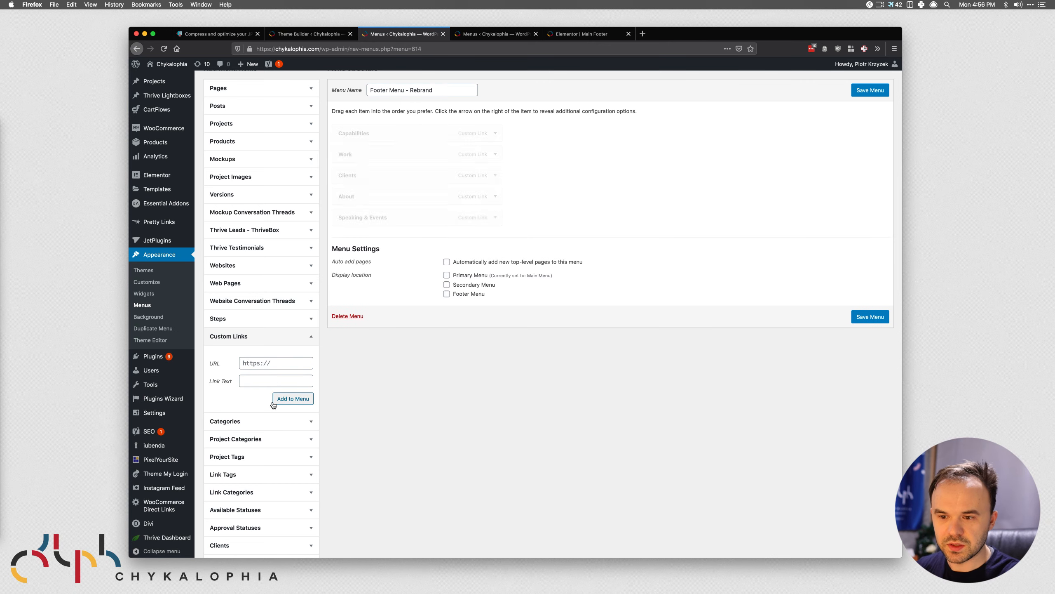
Add a Start A Project custom link to the footer menu.
left_click(278, 363)
type("/start")
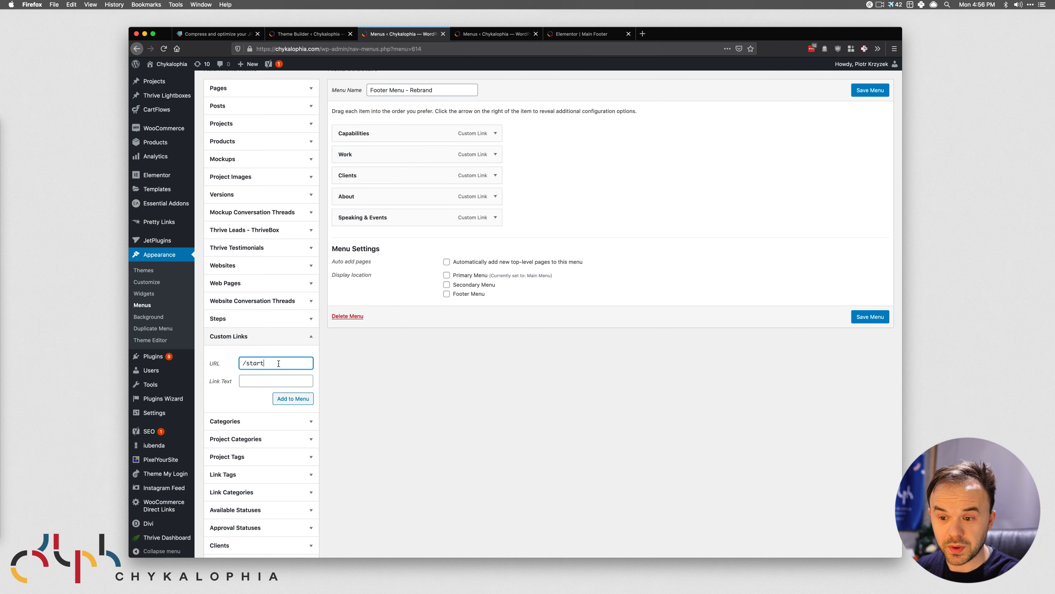
left_click(270, 379)
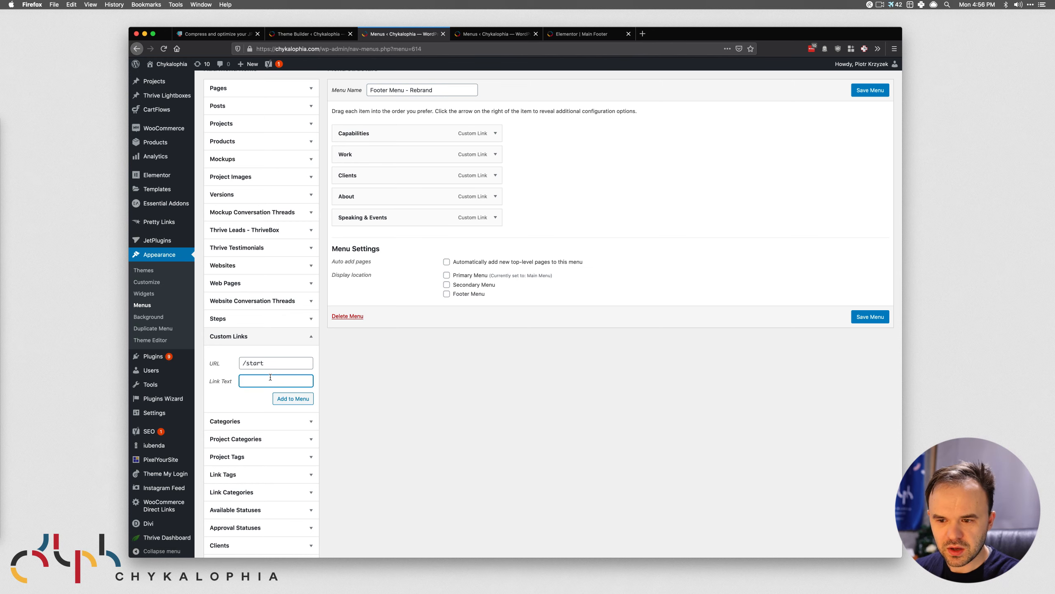
type("Start A Project")
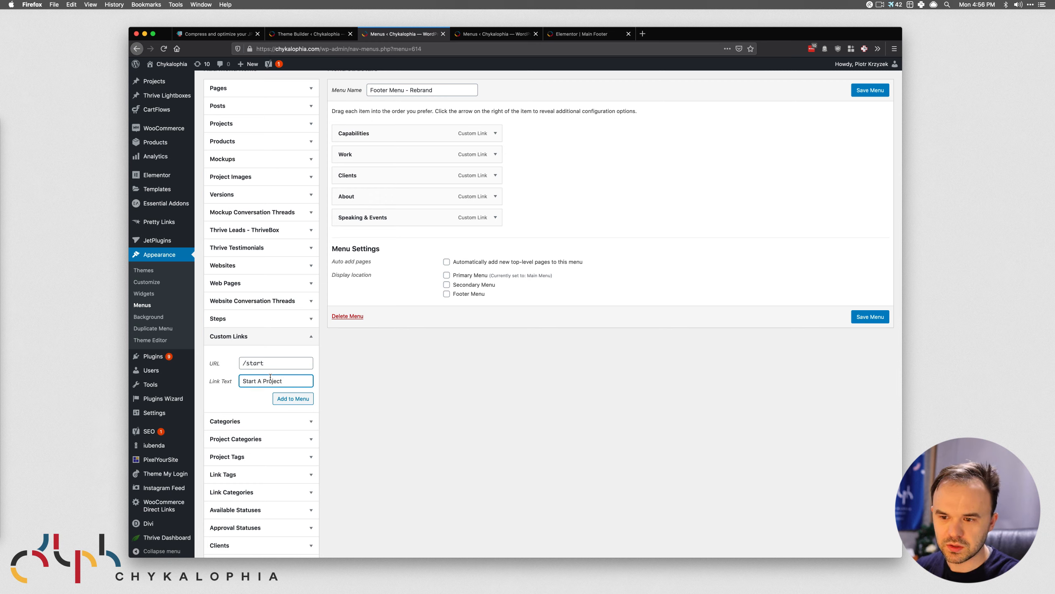
left_click(298, 402)
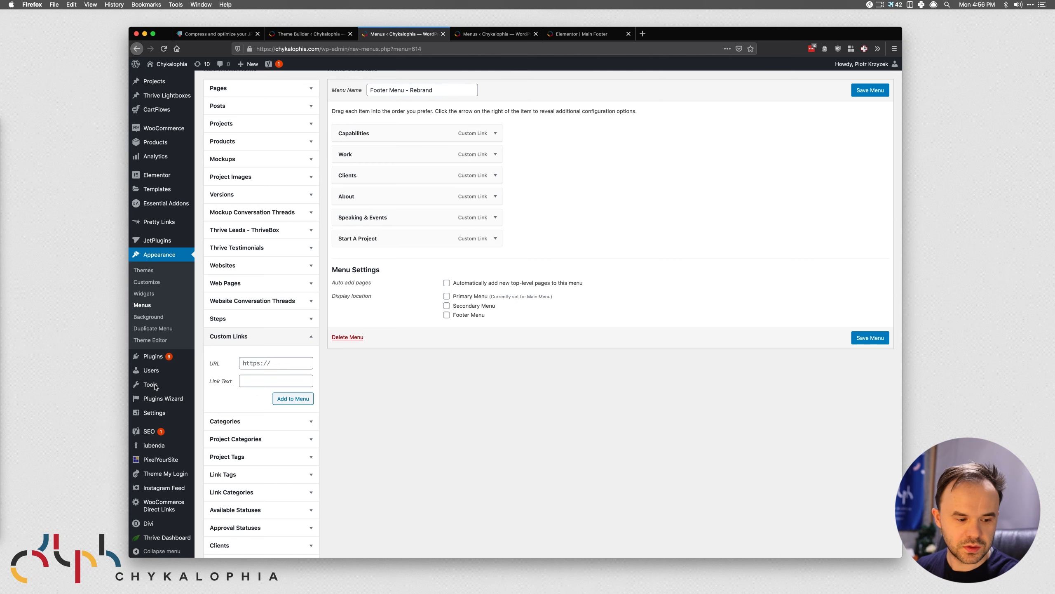
Add a Process link pointing to /#process and save Footer Menu - Rebrand.
key("super+grave")
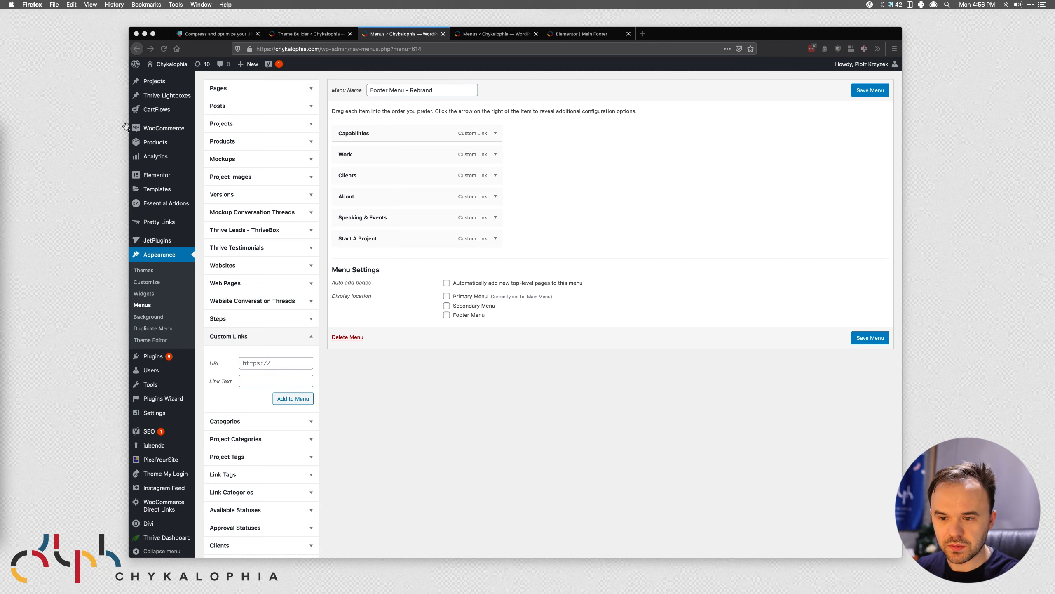
left_click(249, 359)
type("/")
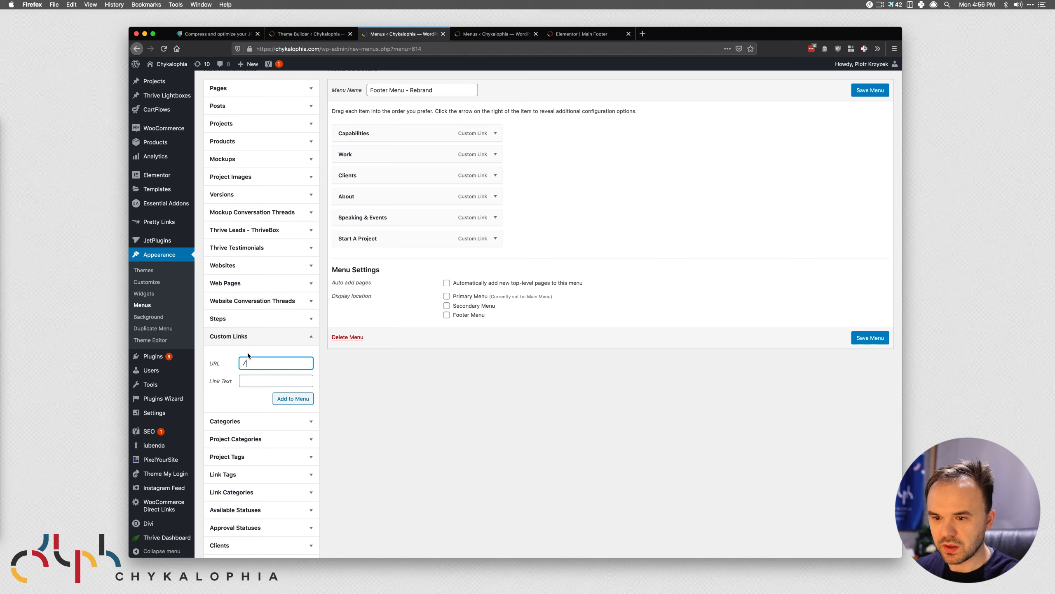
type("#process")
key("Tab")
type("Proce")
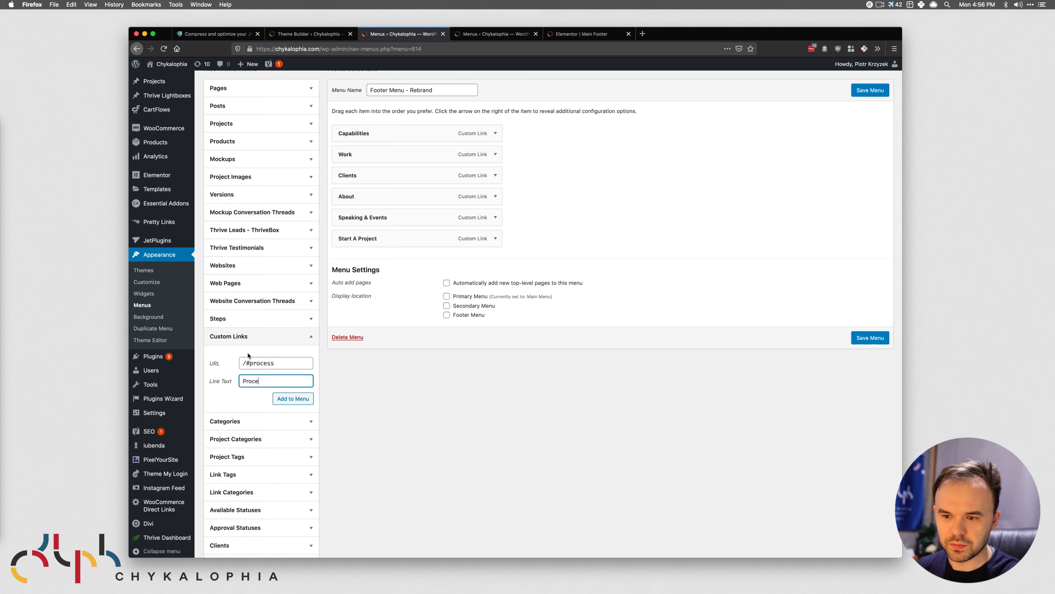
left_click(300, 400)
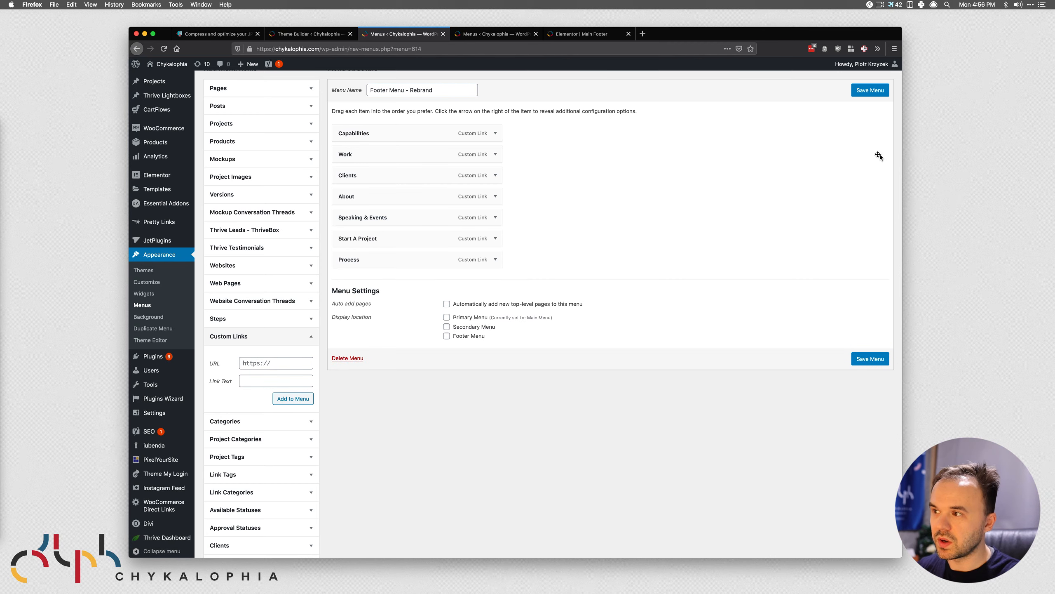
left_click(870, 90)
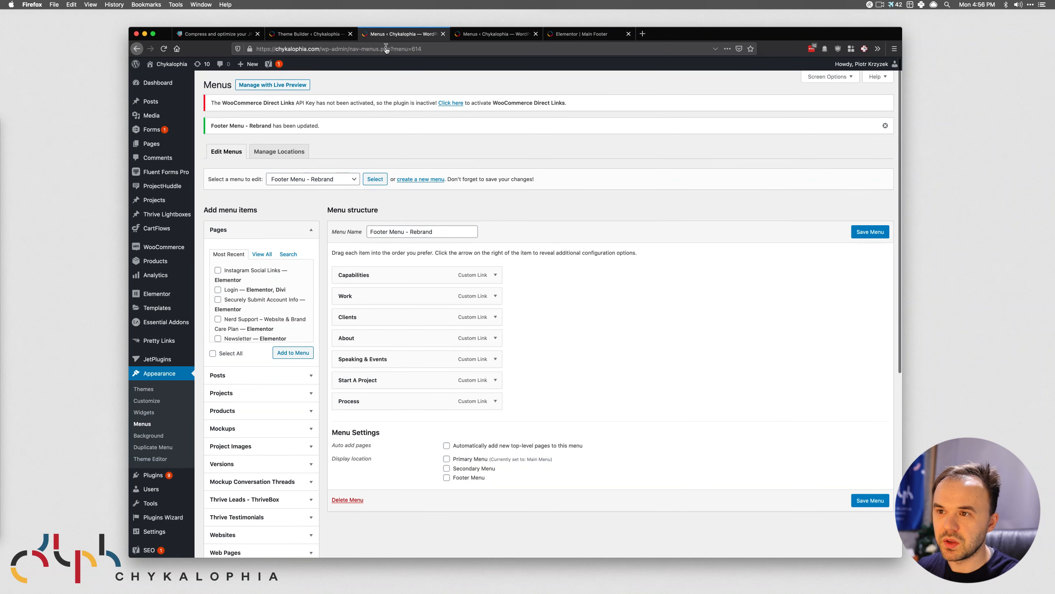
Close the edited menu tab and reload the Elementor Main Footer editor with Cmd+R.
left_click(443, 34)
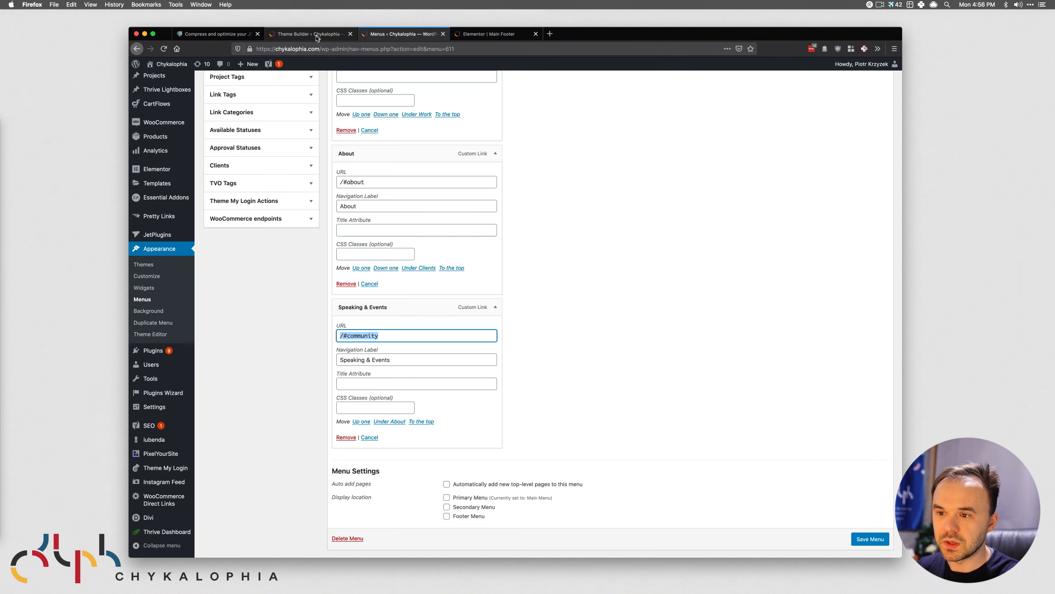
left_click(316, 36)
left_click(411, 35)
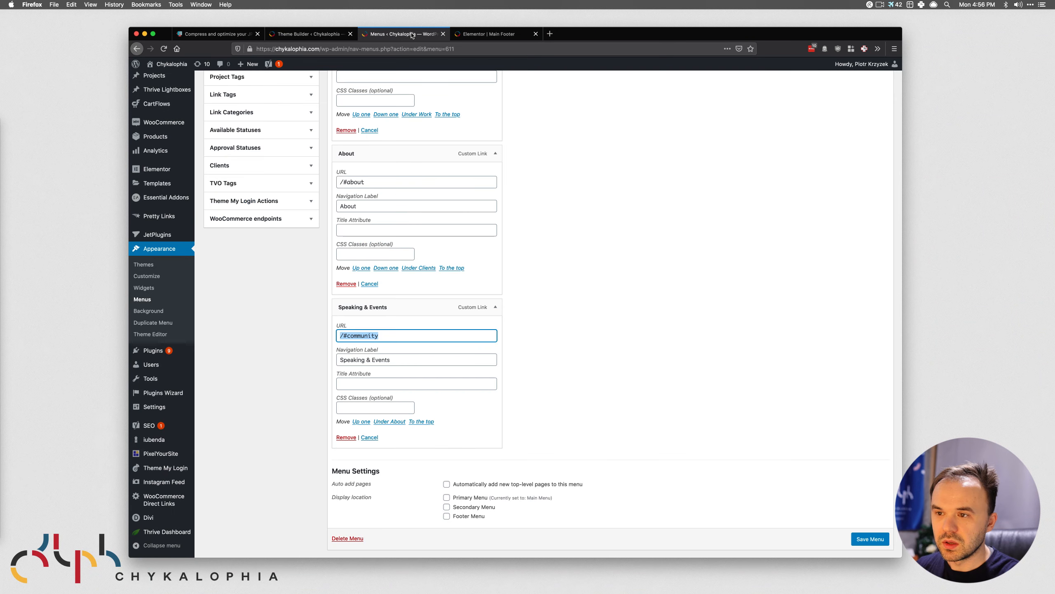
left_click(501, 35)
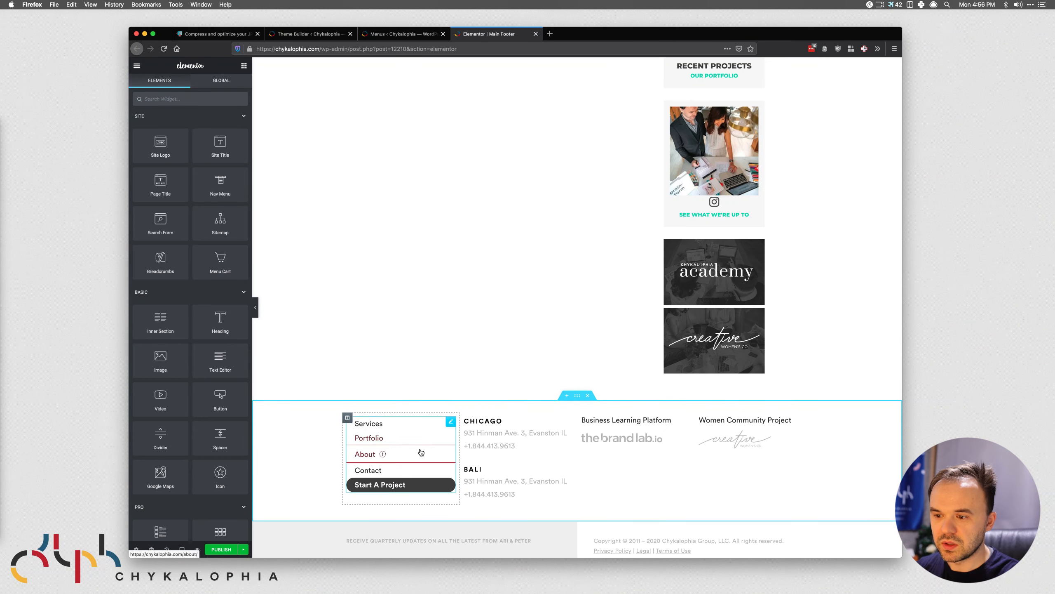
key("super+r")
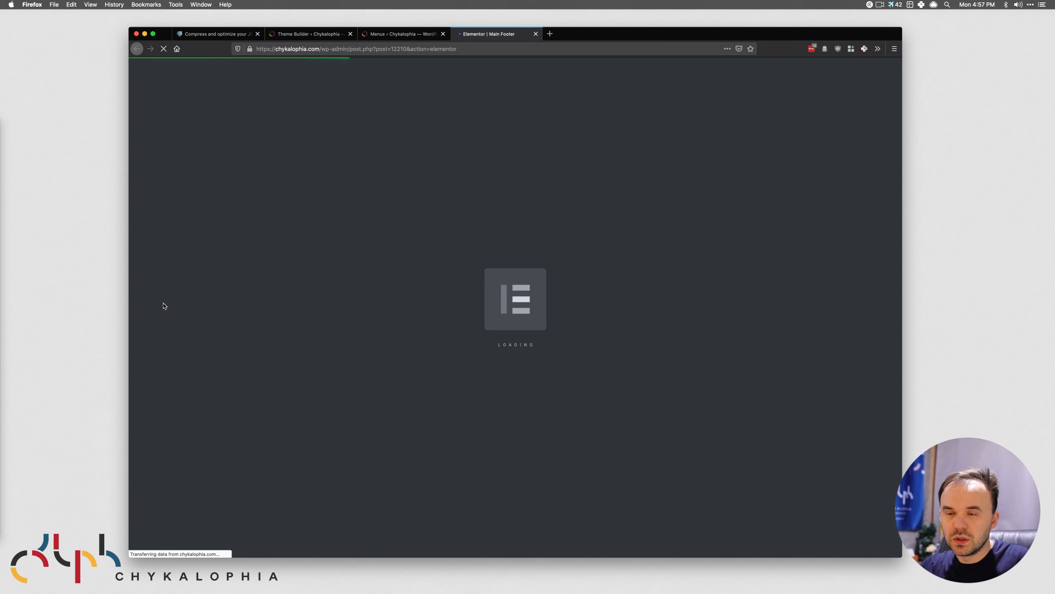
key("super+Tab")
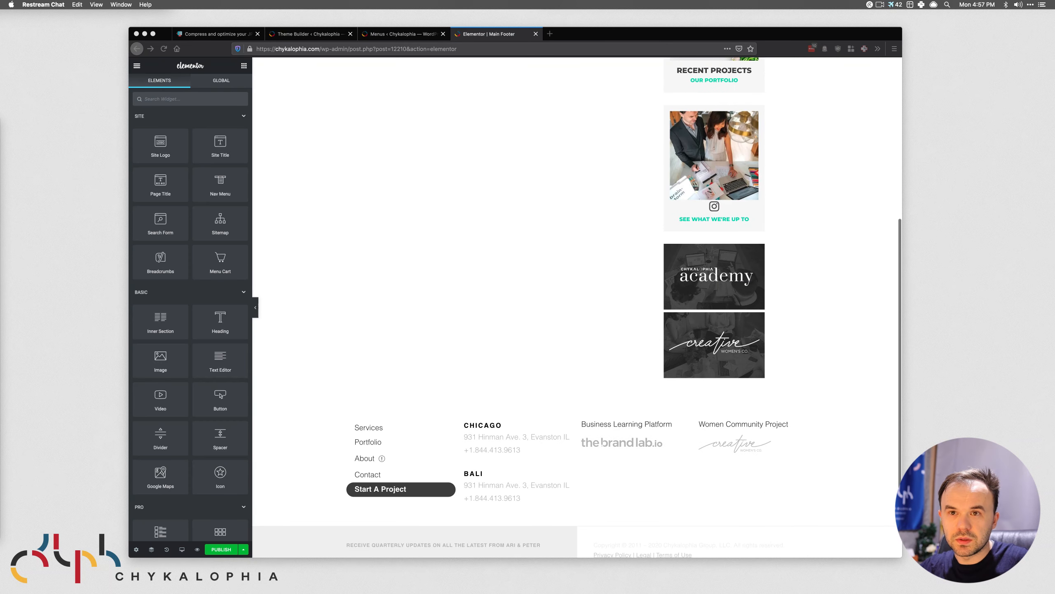
Set the footer Nav Menu widget's menu to Footer Menu - Rebrand.
left_click(420, 418)
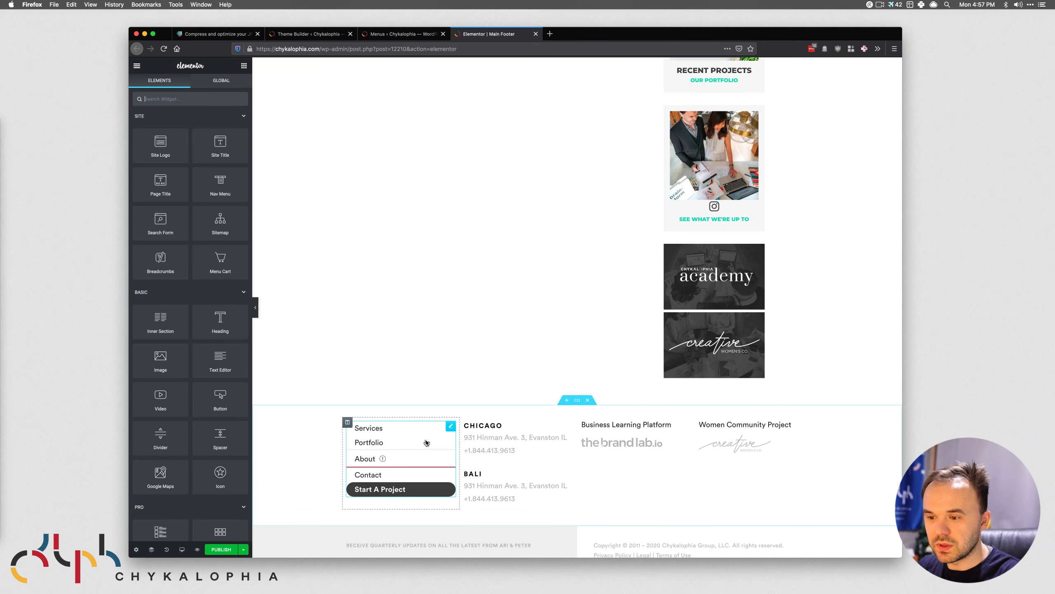
left_click(451, 426)
left_click(193, 134)
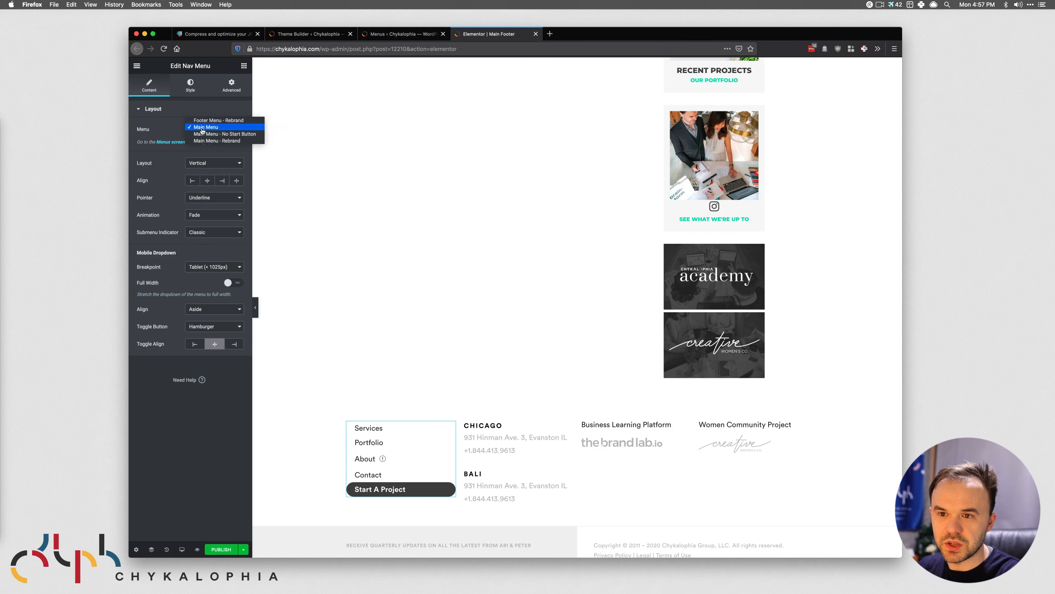
left_click(225, 120)
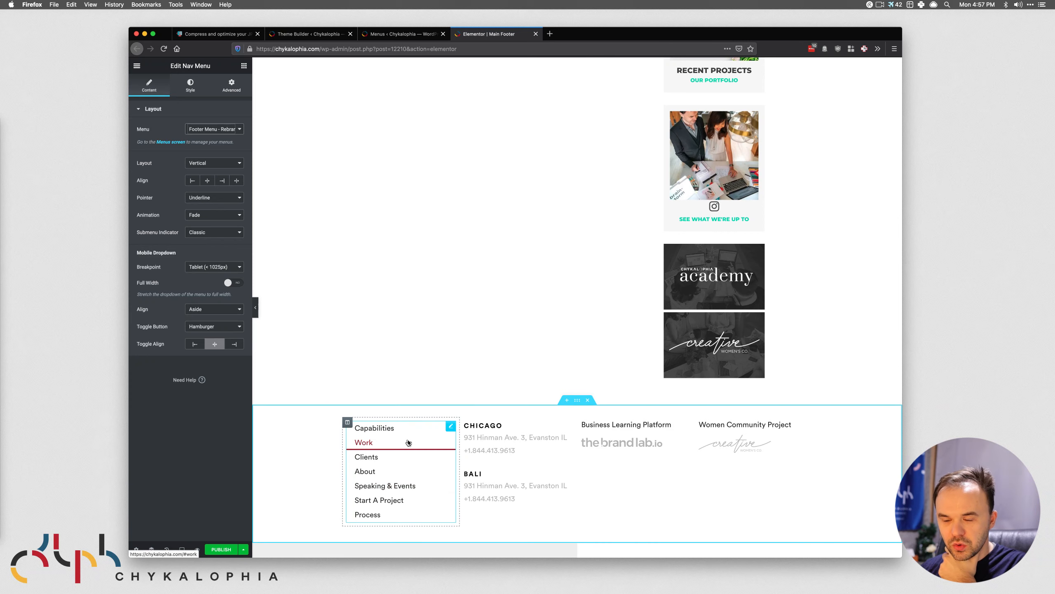
scroll(410, 449, "up", 7)
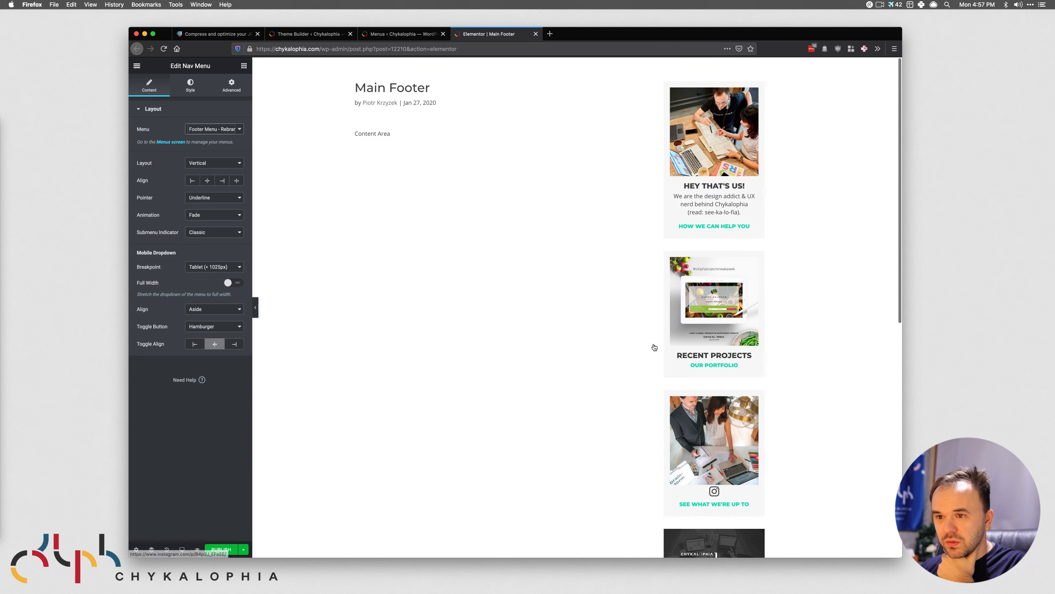
Save the Main Footer template as a draft, then switch to the WordPress Menus tab.
scroll(571, 229, "down", 7)
scroll(470, 341, "down", 3)
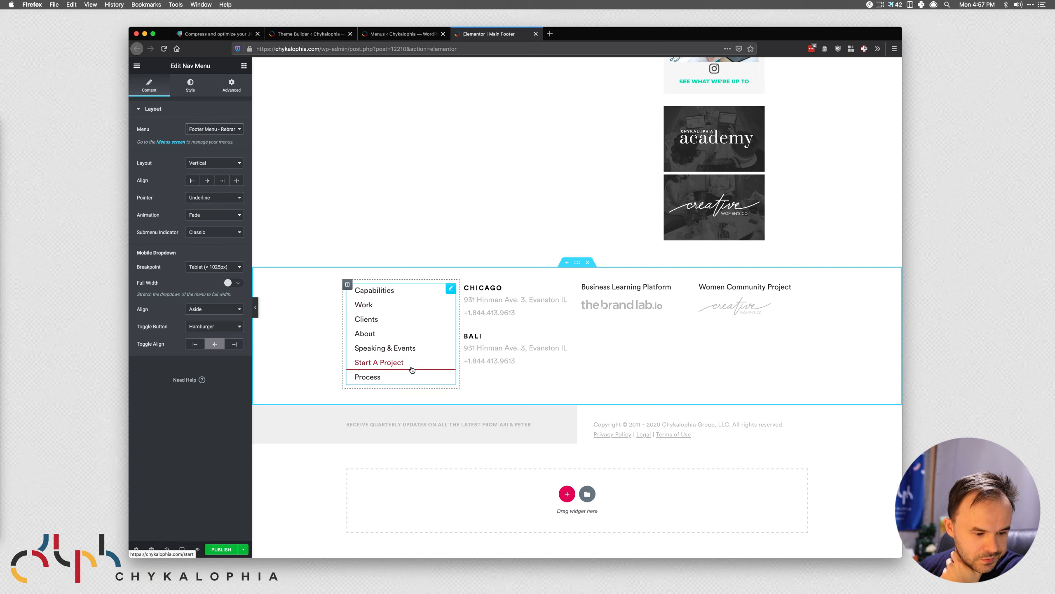
left_click(241, 552)
left_click(190, 494)
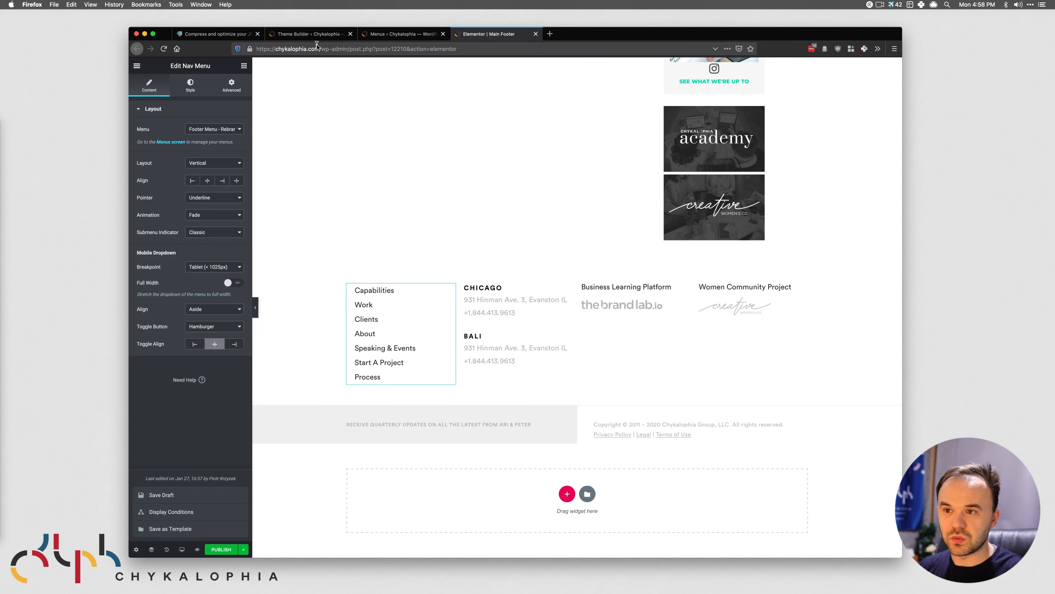
left_click(397, 33)
Open the live site via Visit Site in a tab after the footer editor, then return to the editor.
left_click(170, 75, "super")
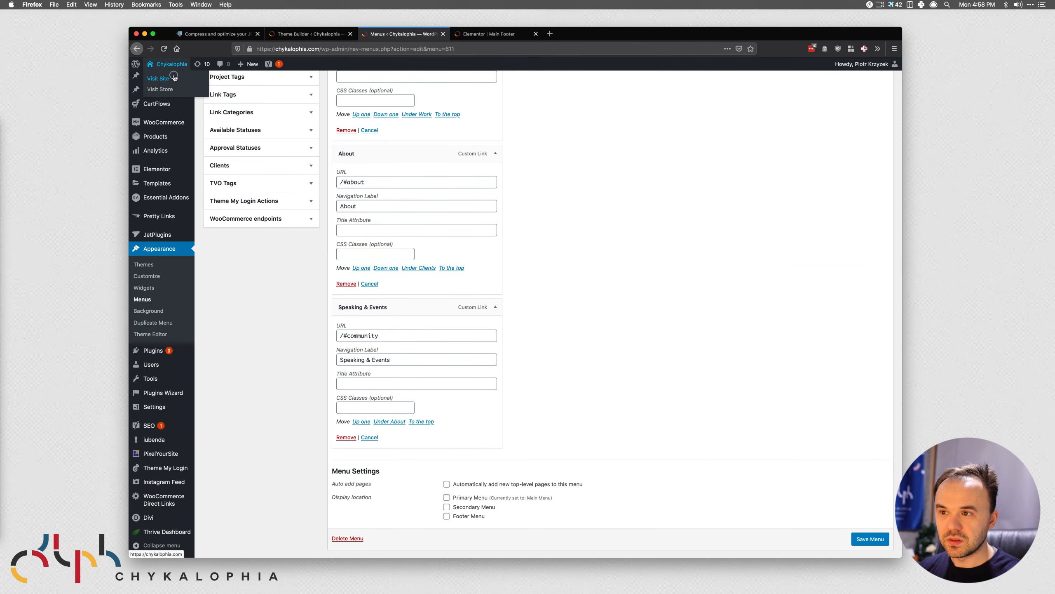
left_click_drag(498, 34, 570, 59)
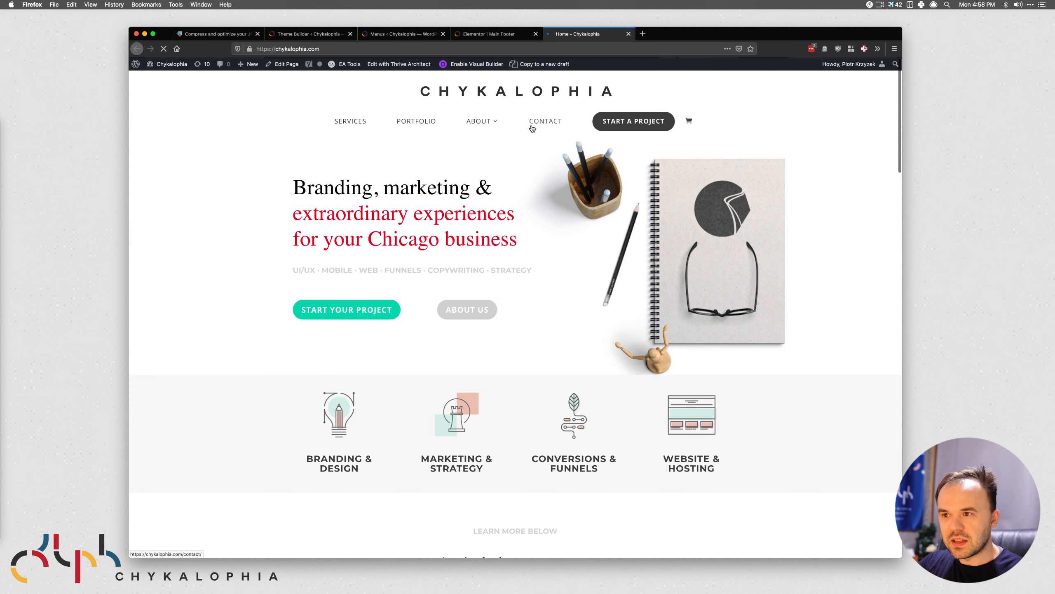
left_click(504, 34)
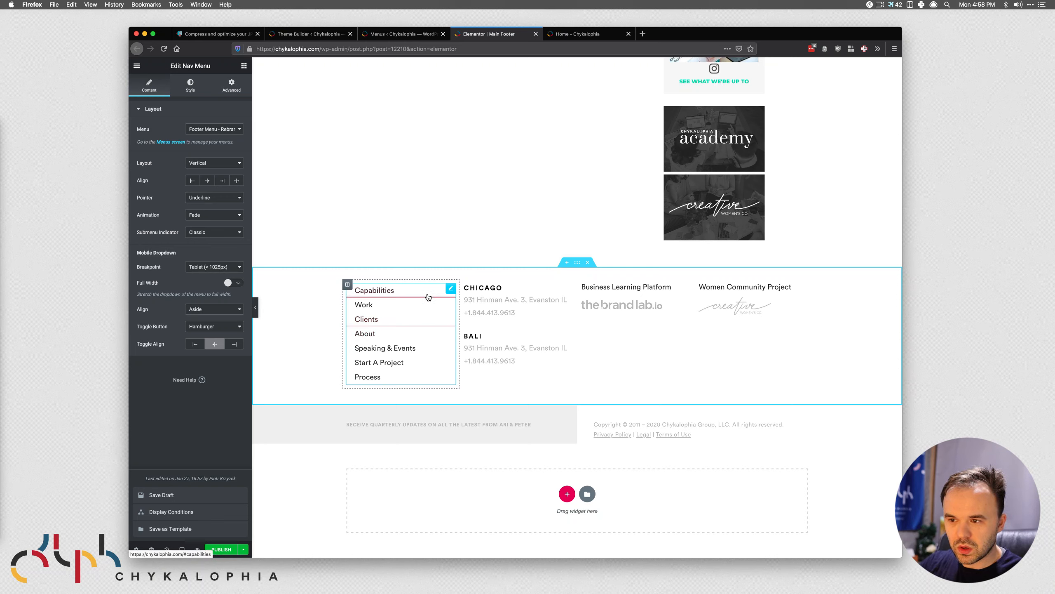
Review the footer menu's hover styling against the live homepage, then close the homepage tab.
left_click(451, 288)
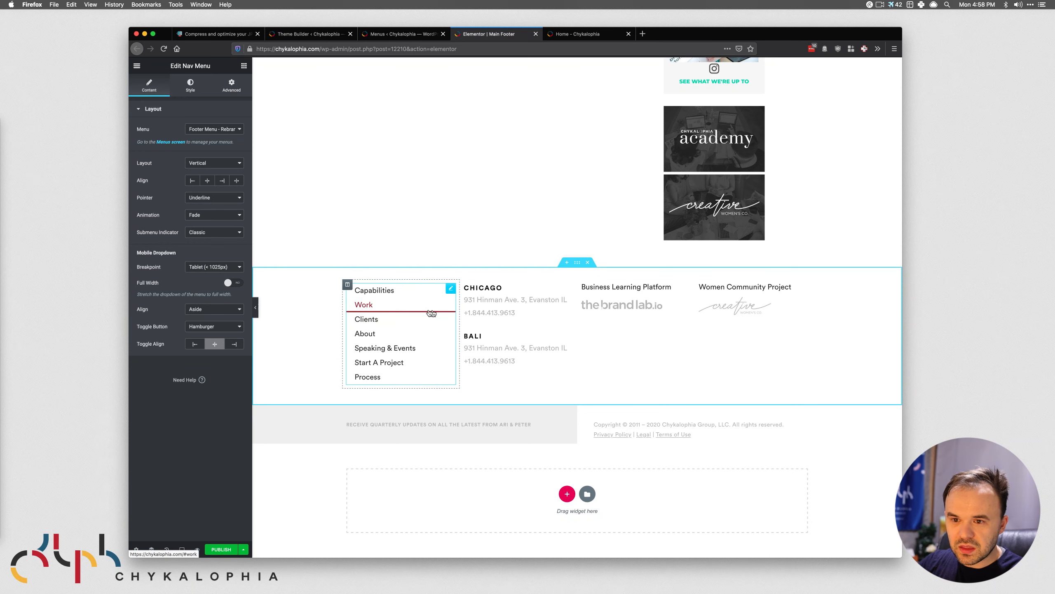
left_click(192, 88)
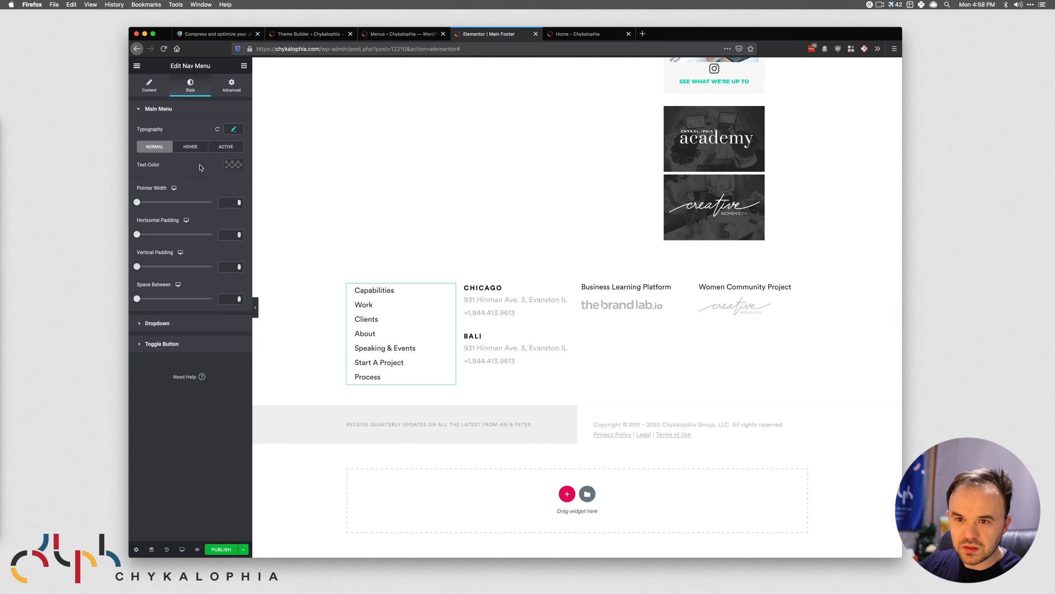
left_click(180, 149)
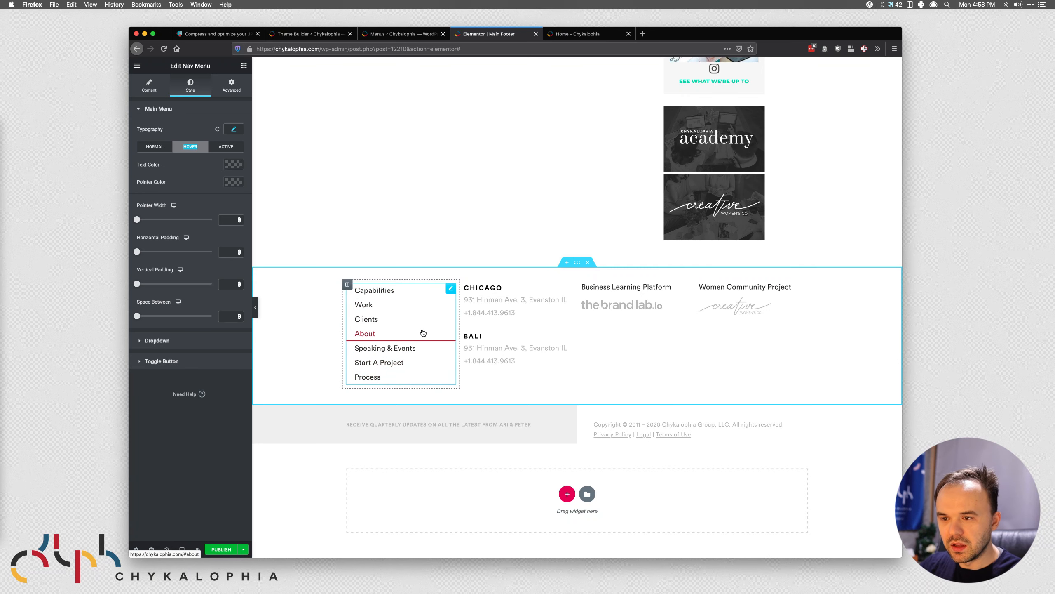
left_click(563, 34)
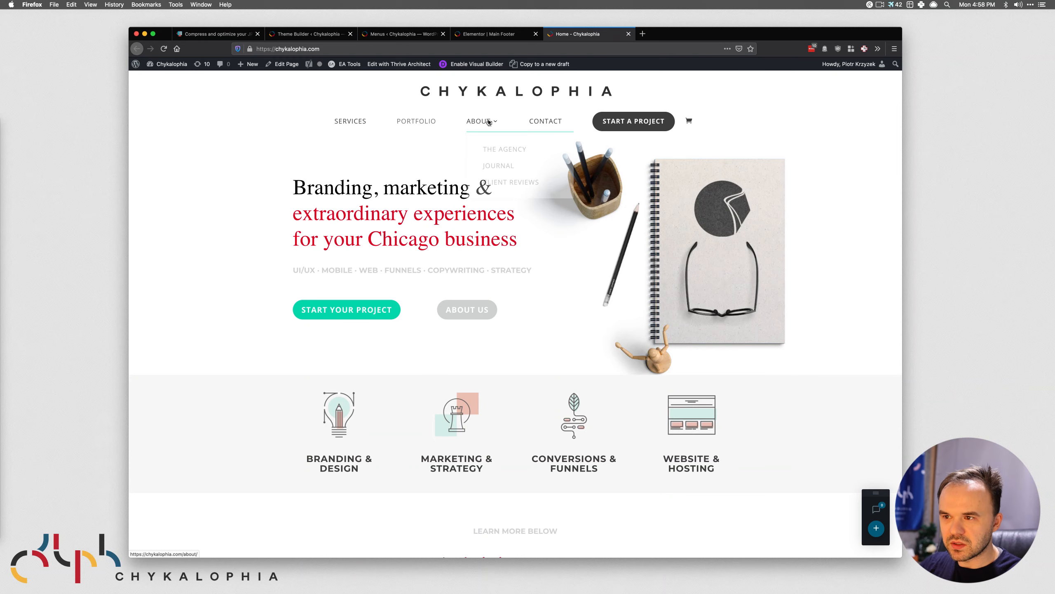
left_click(628, 34)
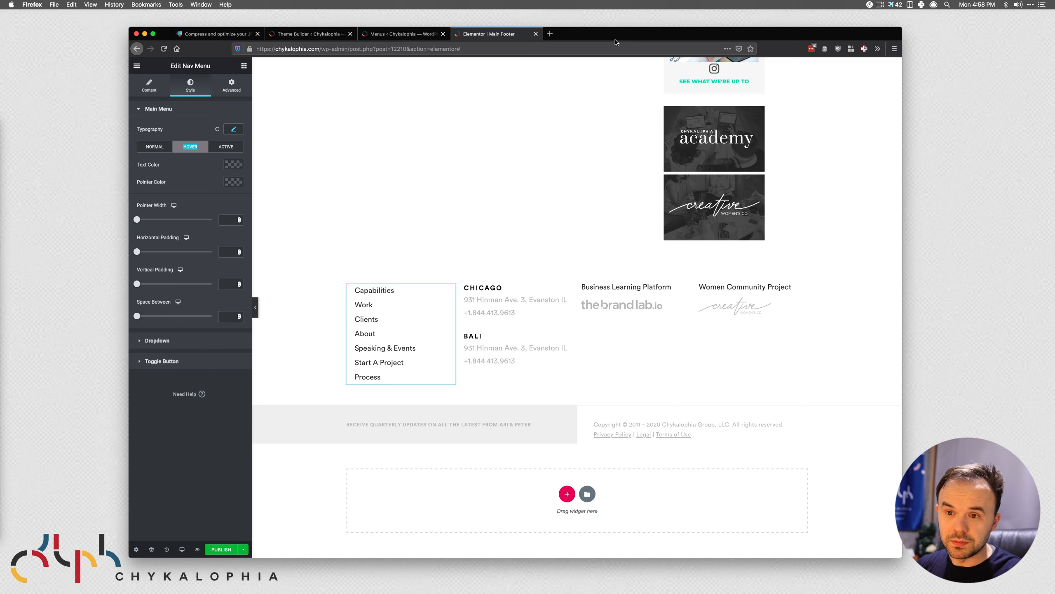
Save the Main Footer as a draft again.
left_click(452, 227)
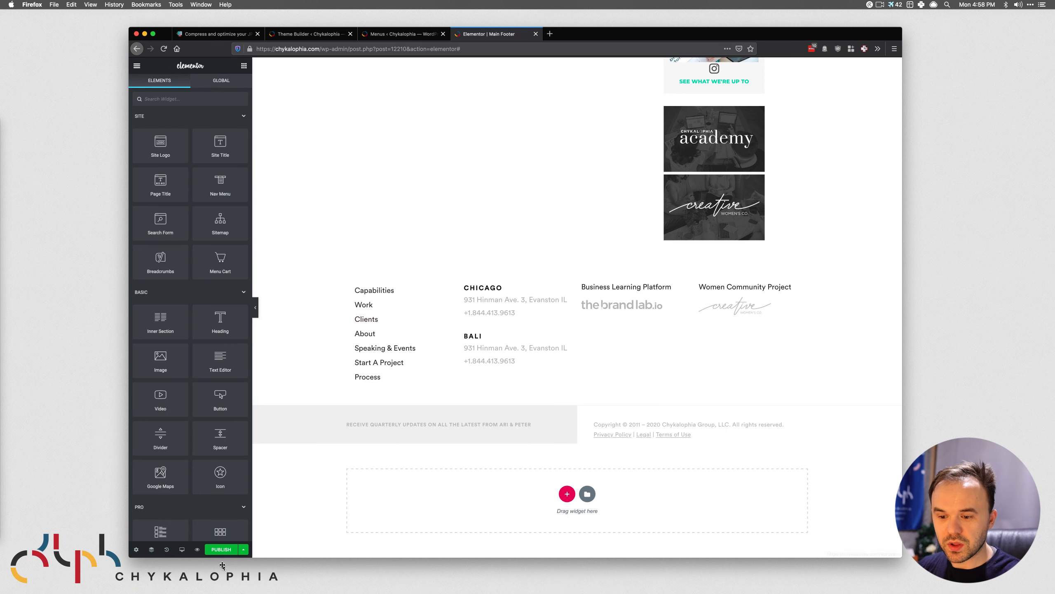
left_click(244, 550)
left_click(177, 494)
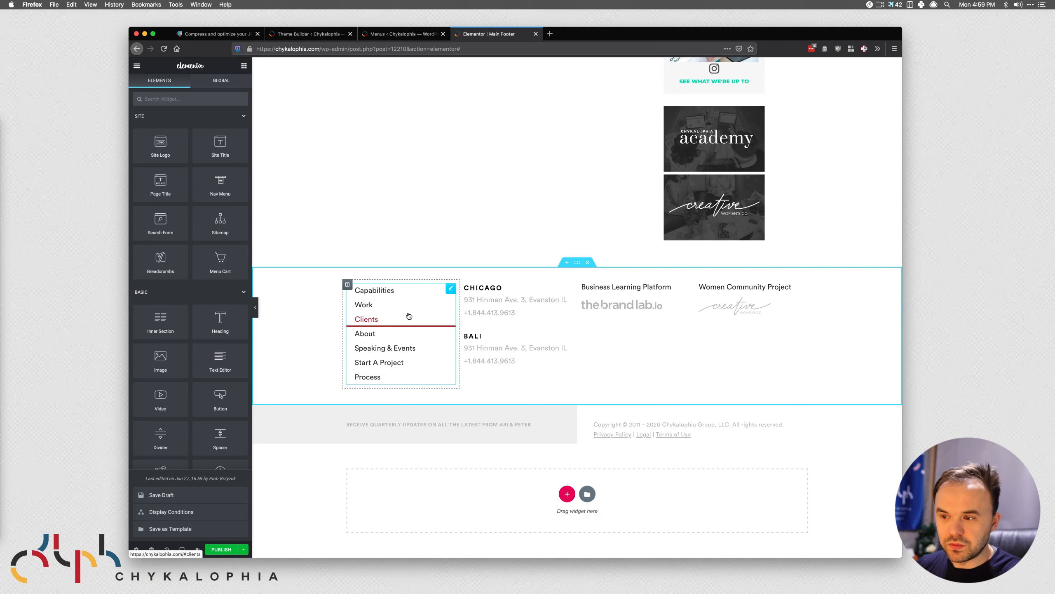
left_click(683, 307)
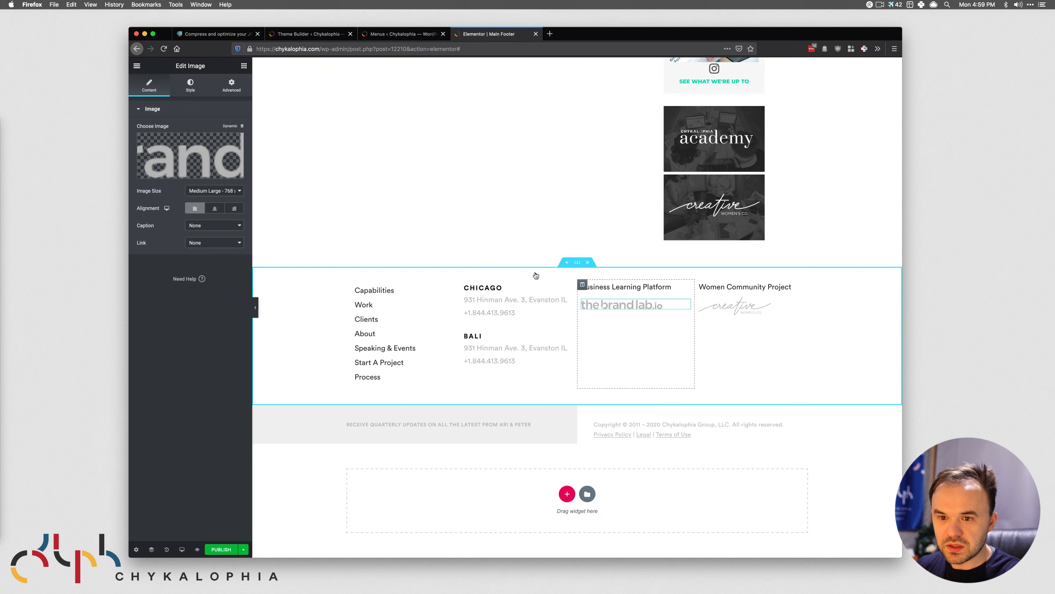
left_click(206, 243)
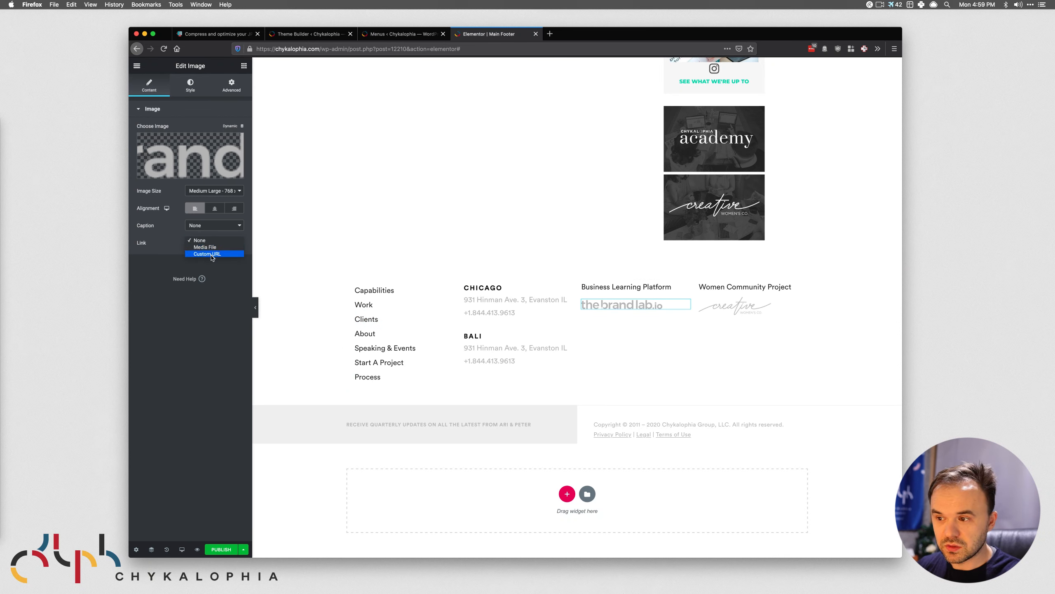
left_click(208, 253)
type("ht")
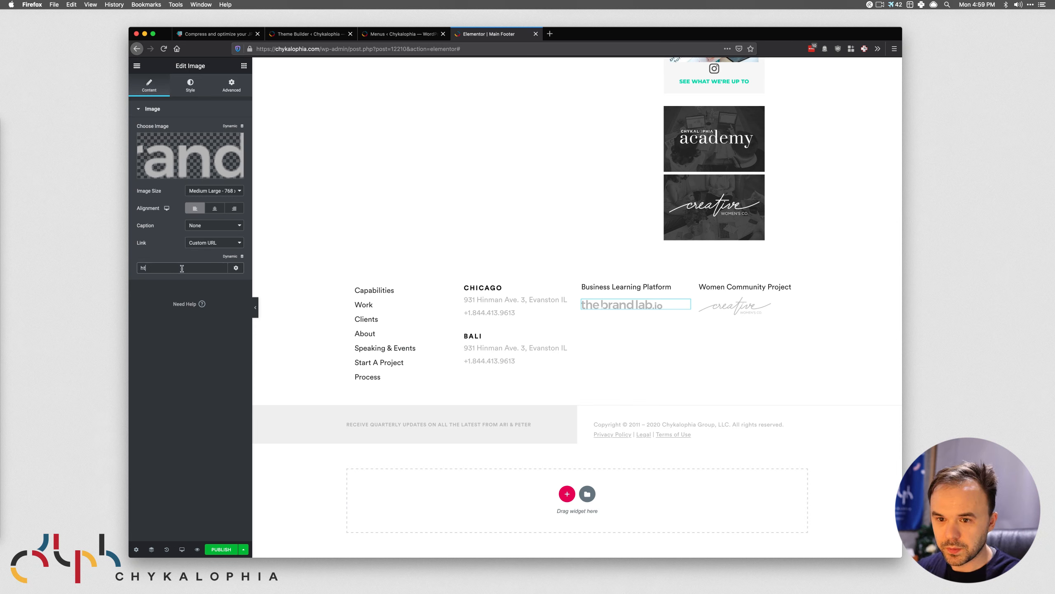
type("tps://the")
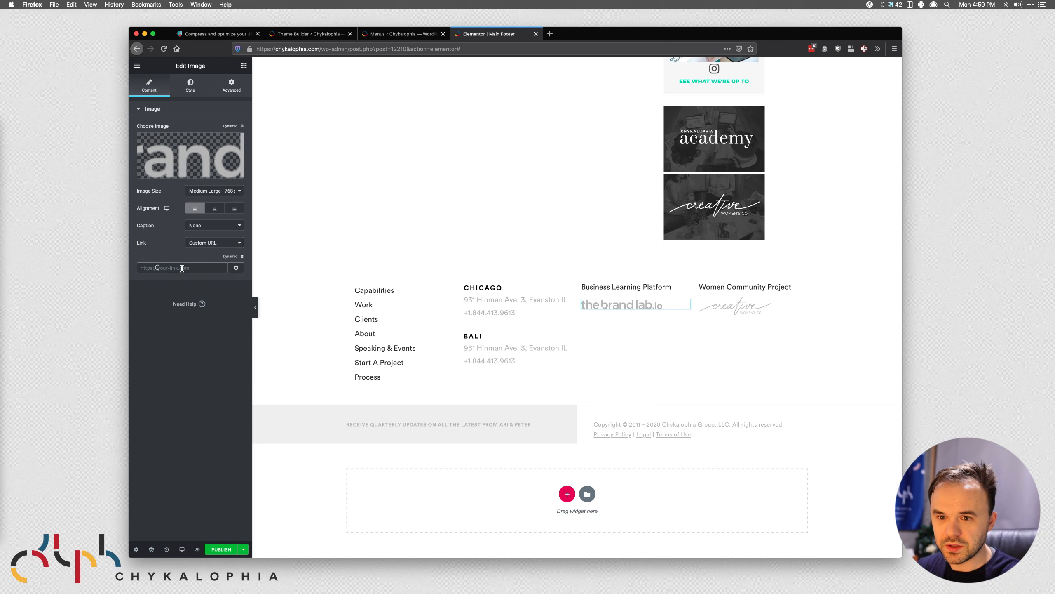
type("brand")
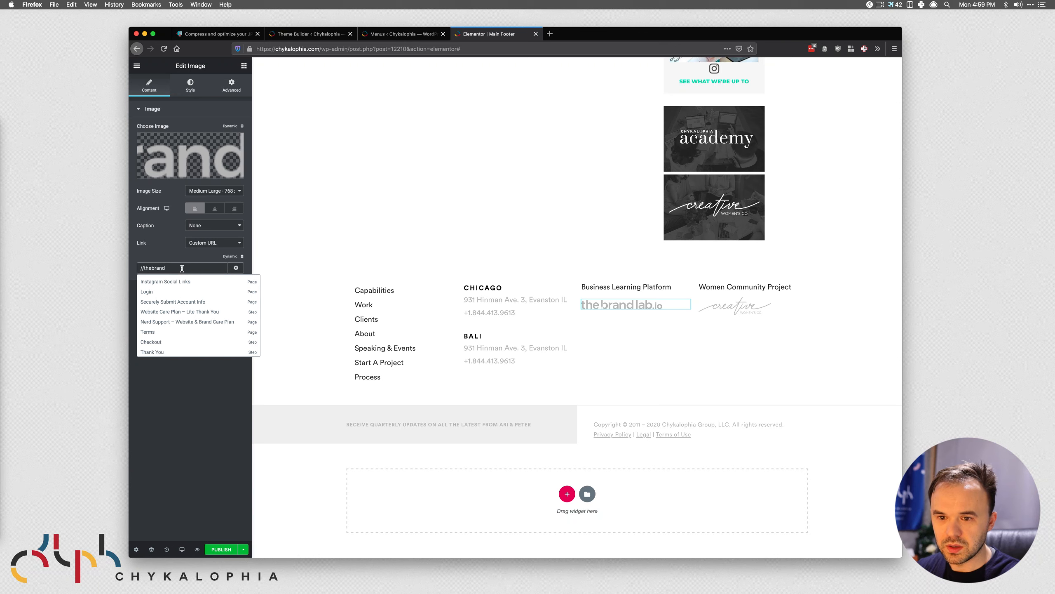
type("labnoi")
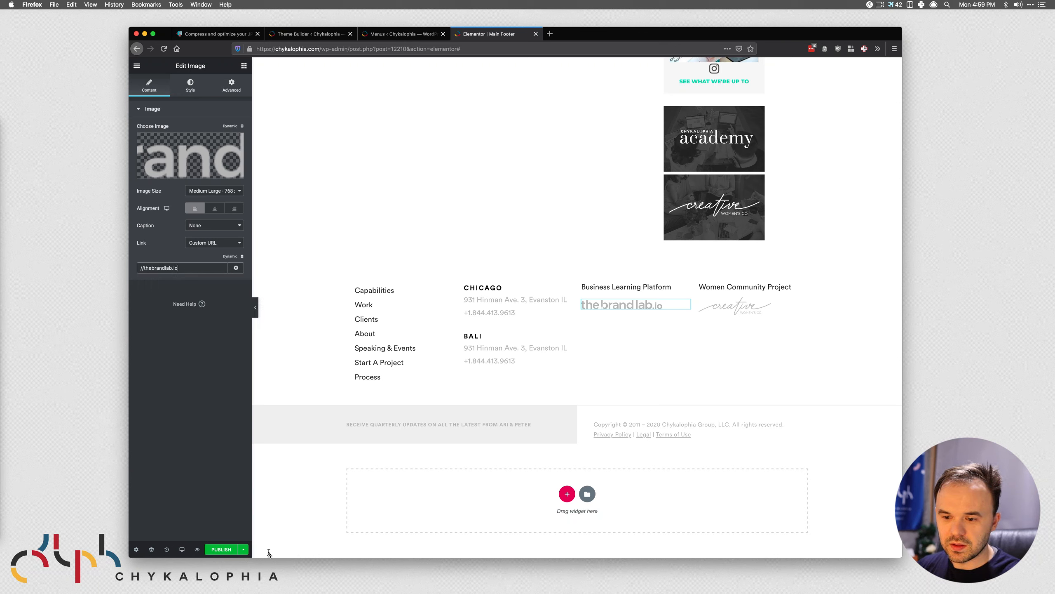
left_click(243, 549)
left_click(165, 495)
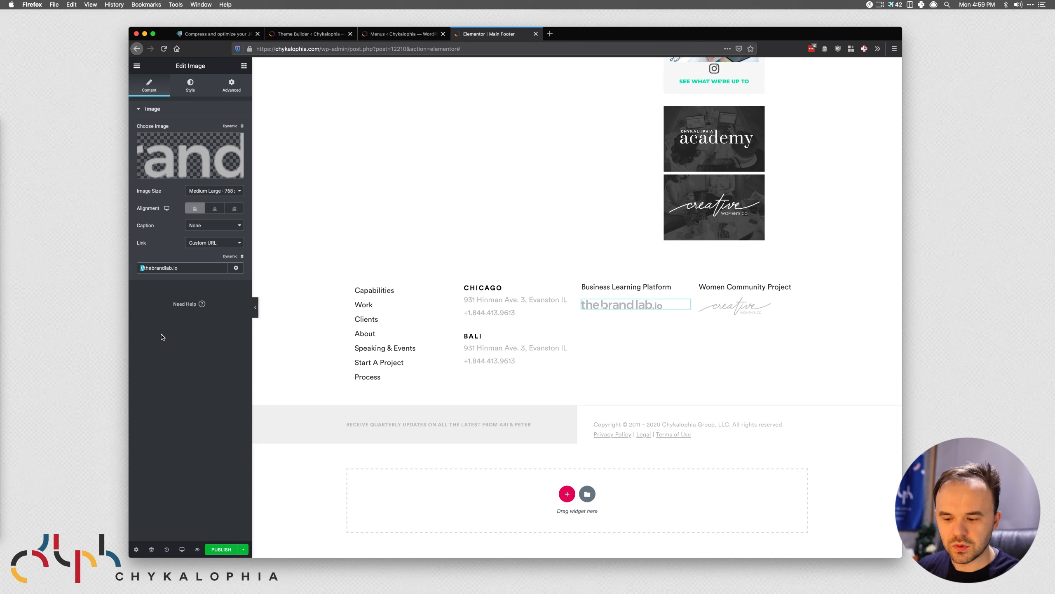
type("https://")
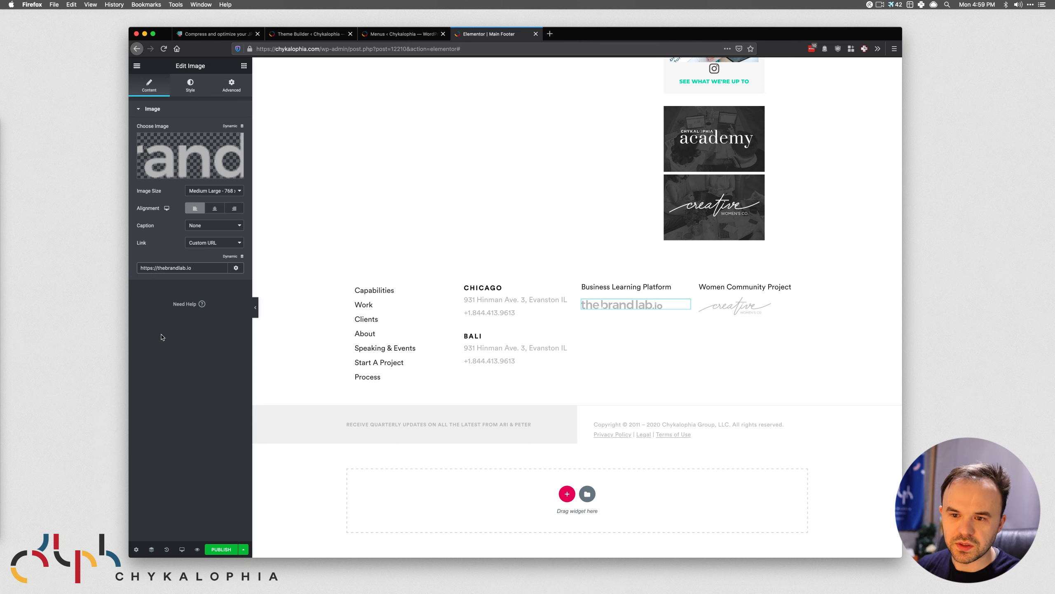
left_click(245, 550)
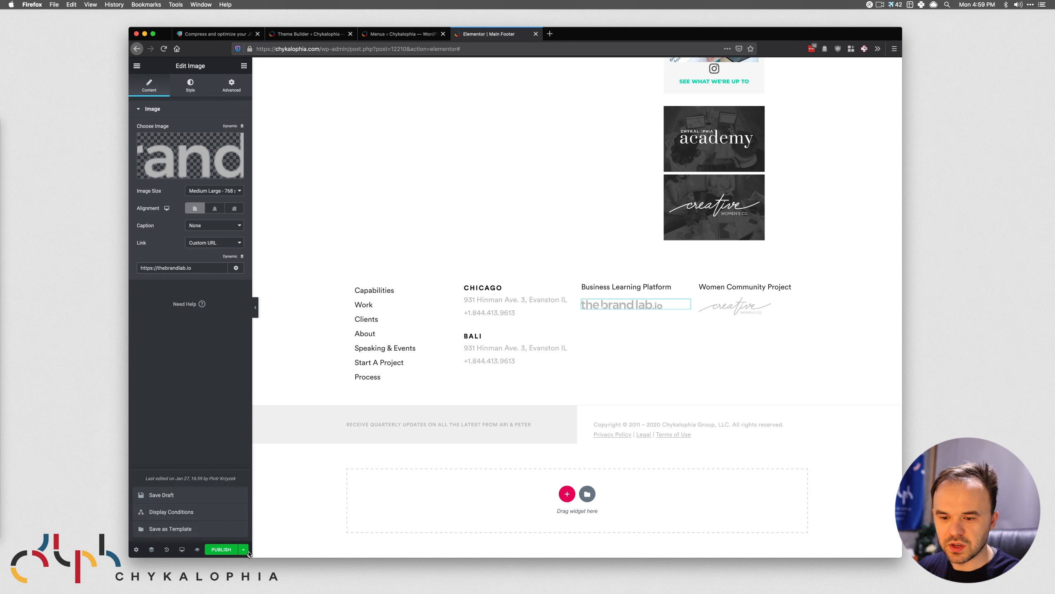
left_click(185, 495)
left_click(803, 305)
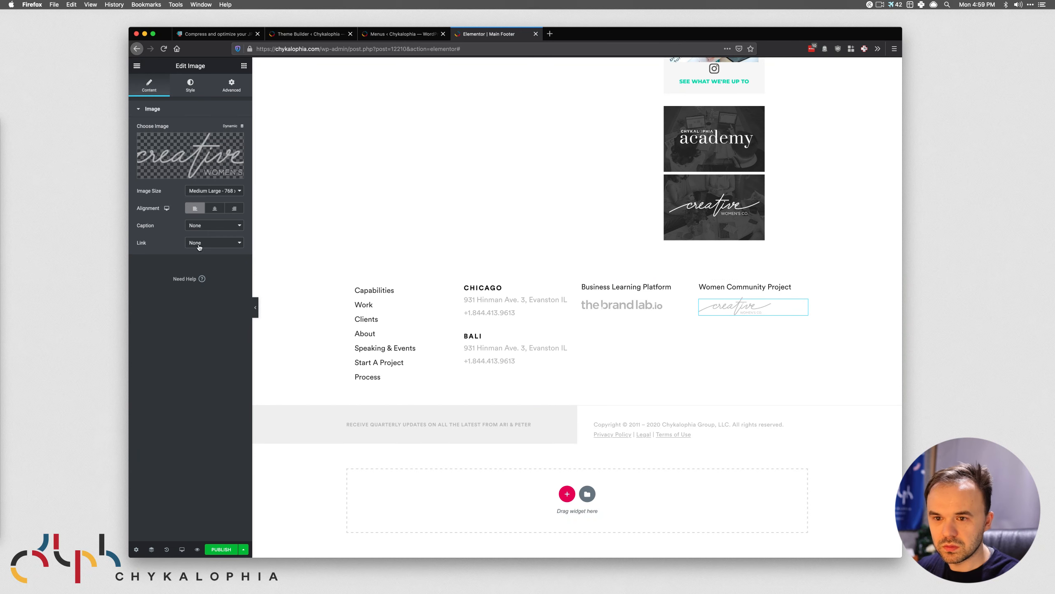
left_click(212, 245)
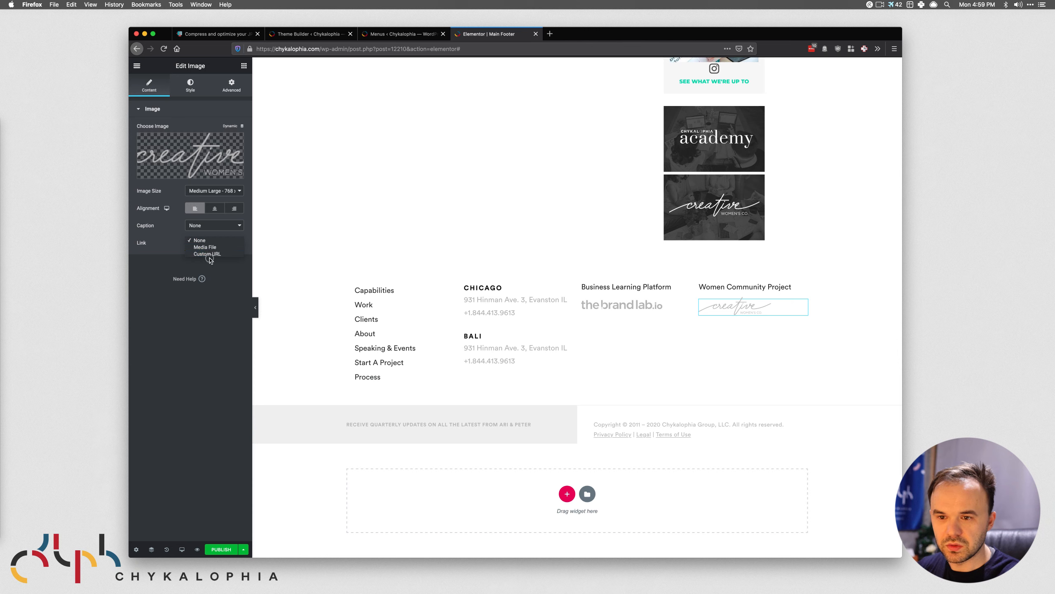
left_click(210, 254)
left_click(159, 268)
type("h")
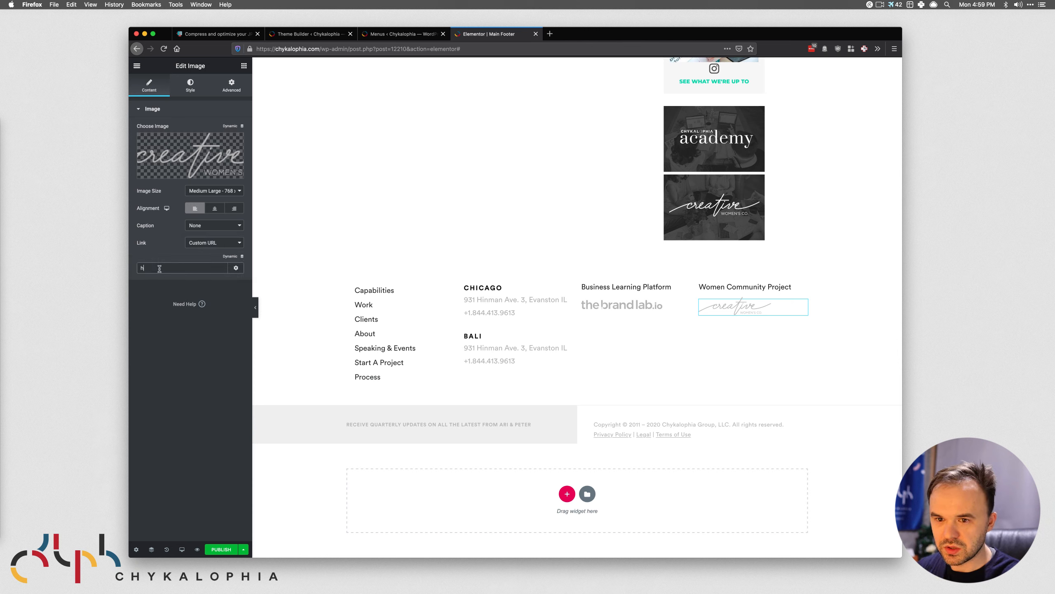
type("ttps://")
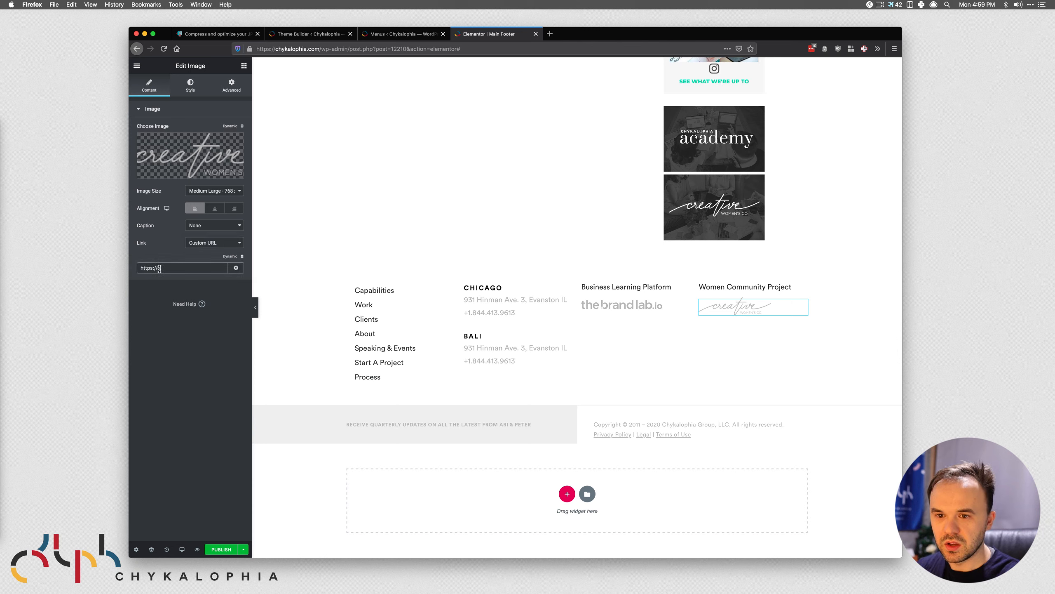
type("creativew")
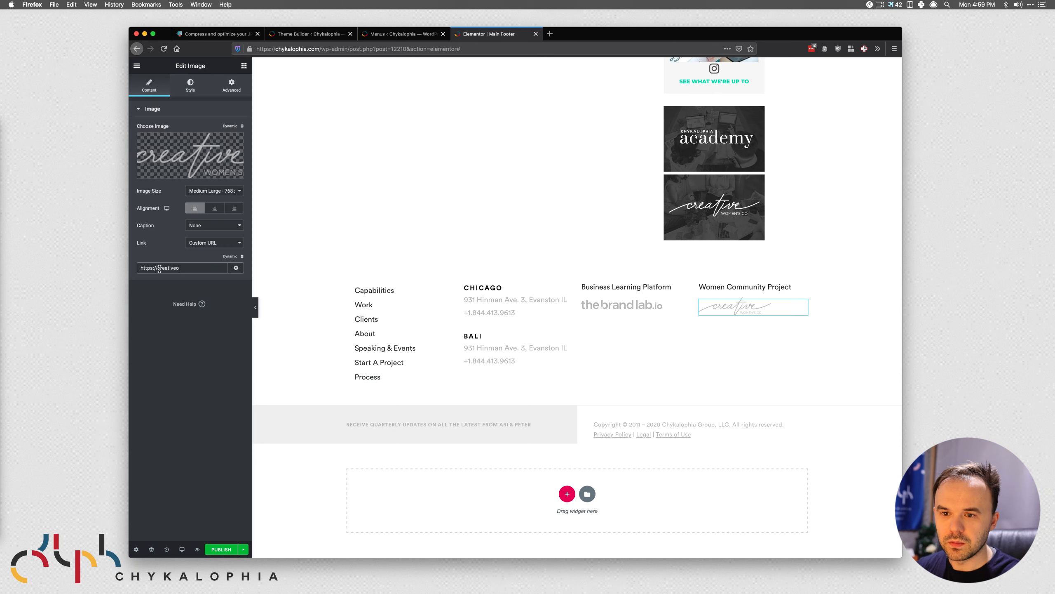
type("omens.co")
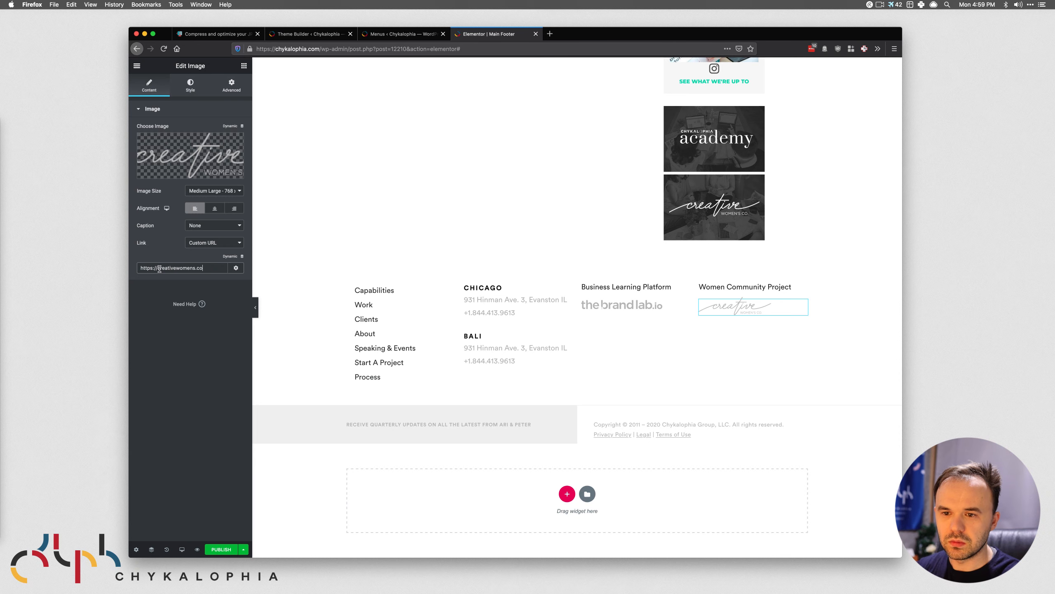
Check that creativewomens.co loads in a new browser tab, then save the footer draft.
key("super+a")
key("super+c")
key("super+t")
key("super+v")
key("Return")
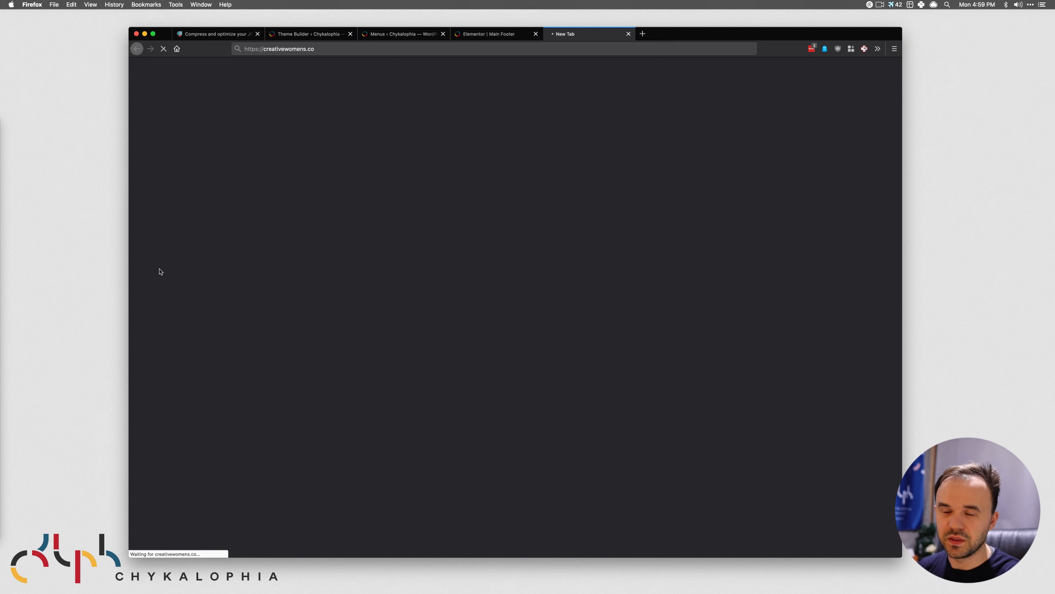
left_click(306, 50)
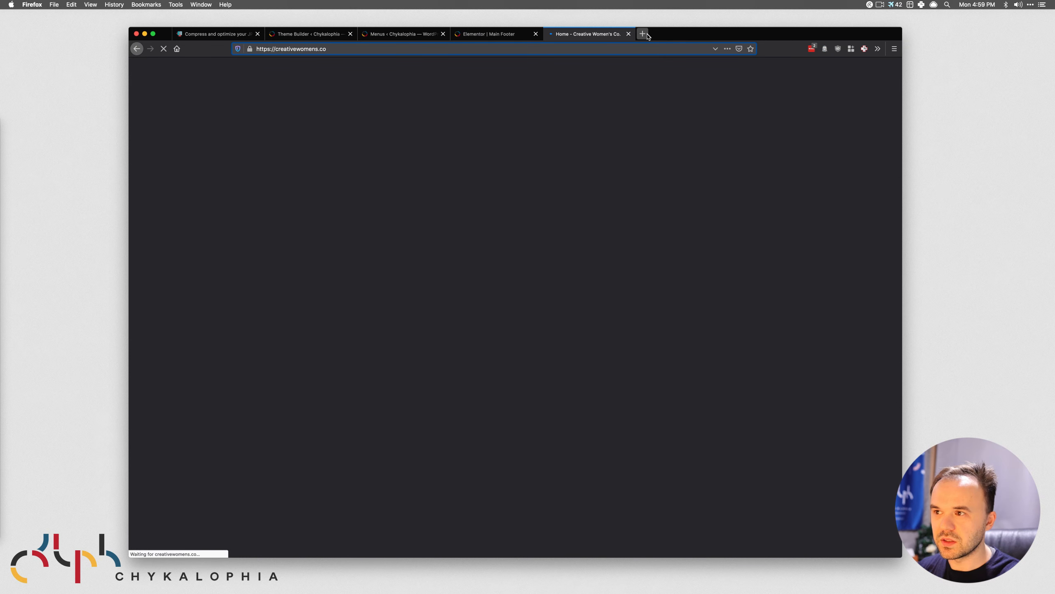
key("super+w")
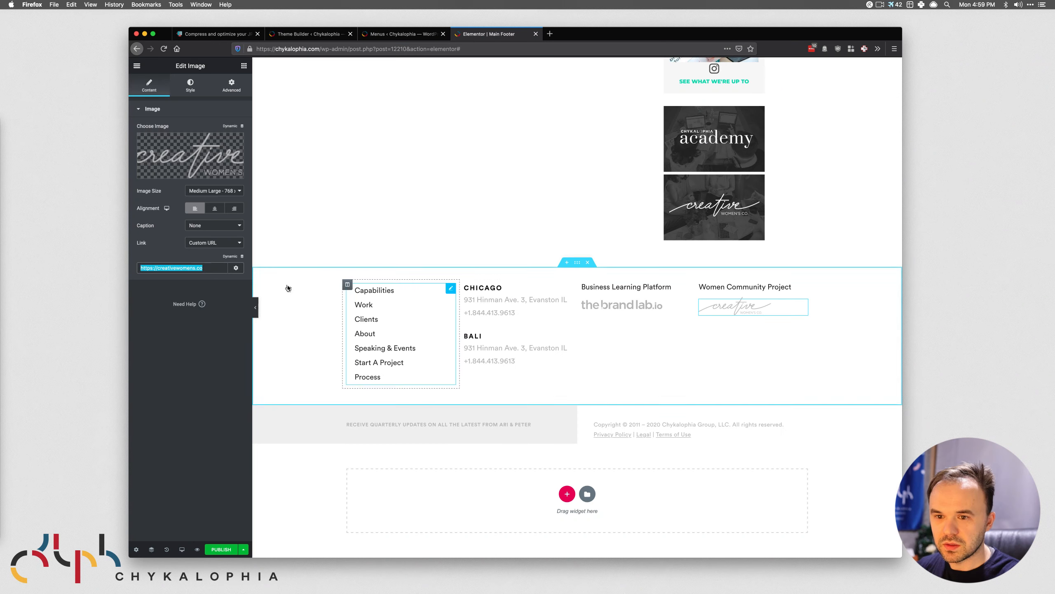
left_click(212, 265)
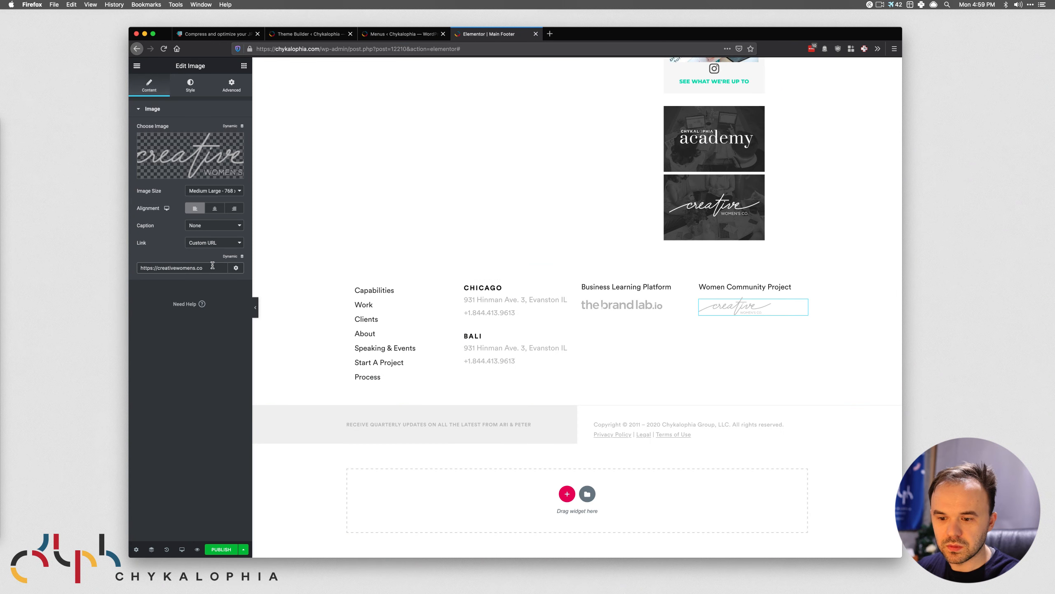
left_click(243, 549)
left_click(154, 497)
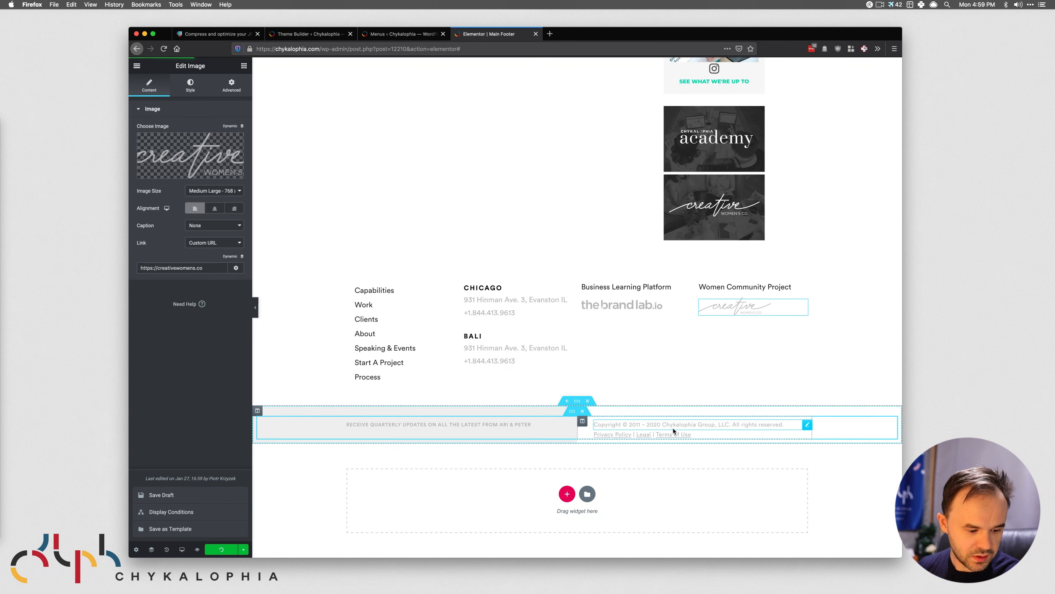
Load the live chykalophia.com/terms/ page in a new Firefox tab.
left_click(549, 34)
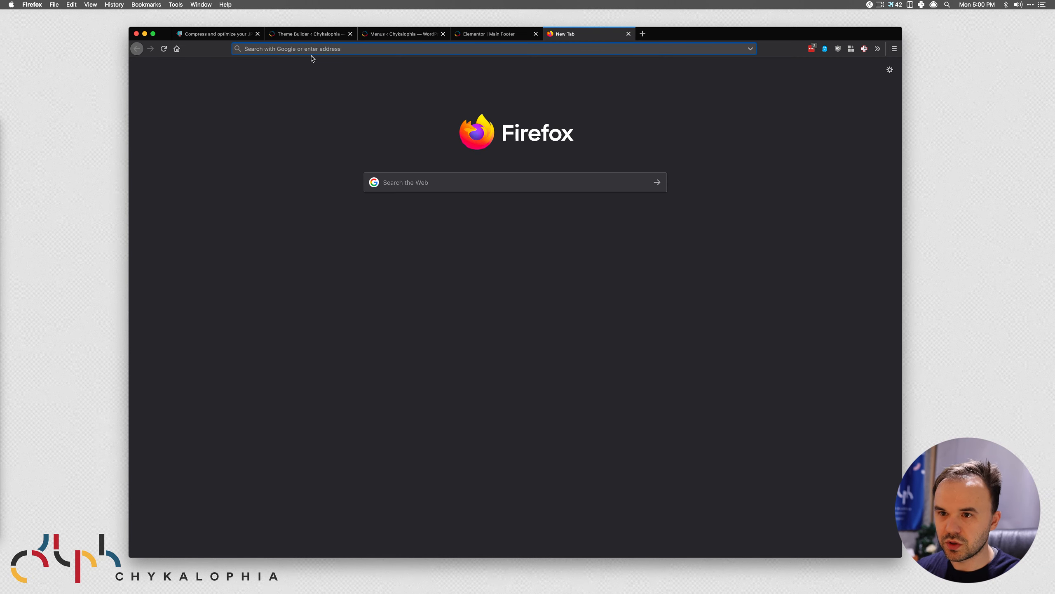
type("chykalophia.com/")
key("Right")
type("terms-and-conditions/")
key("Return")
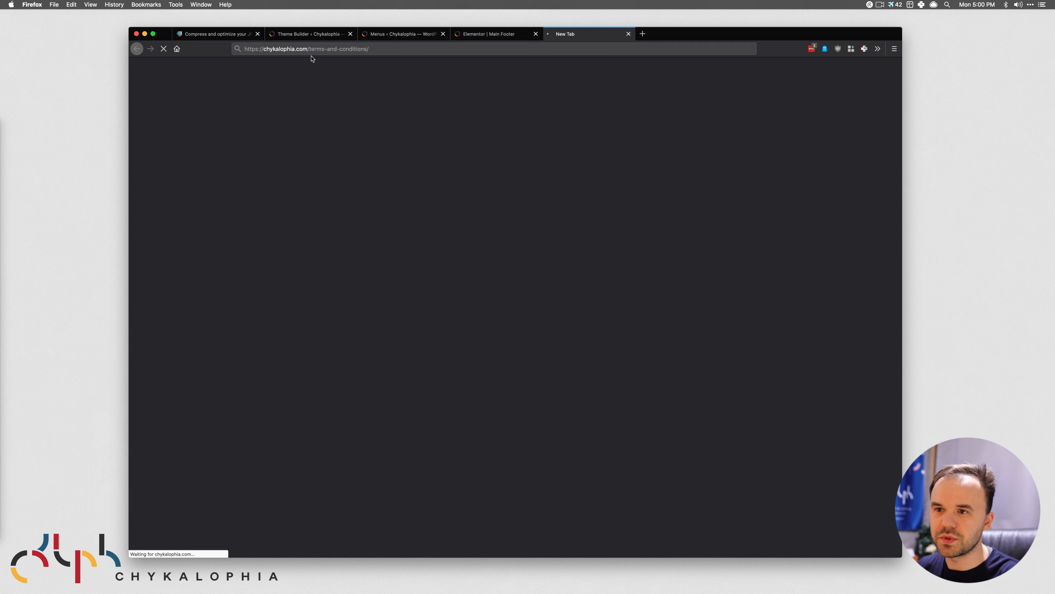
left_click(311, 49)
left_click_drag(310, 49, 211, 45)
key("super+v")
key("super+z")
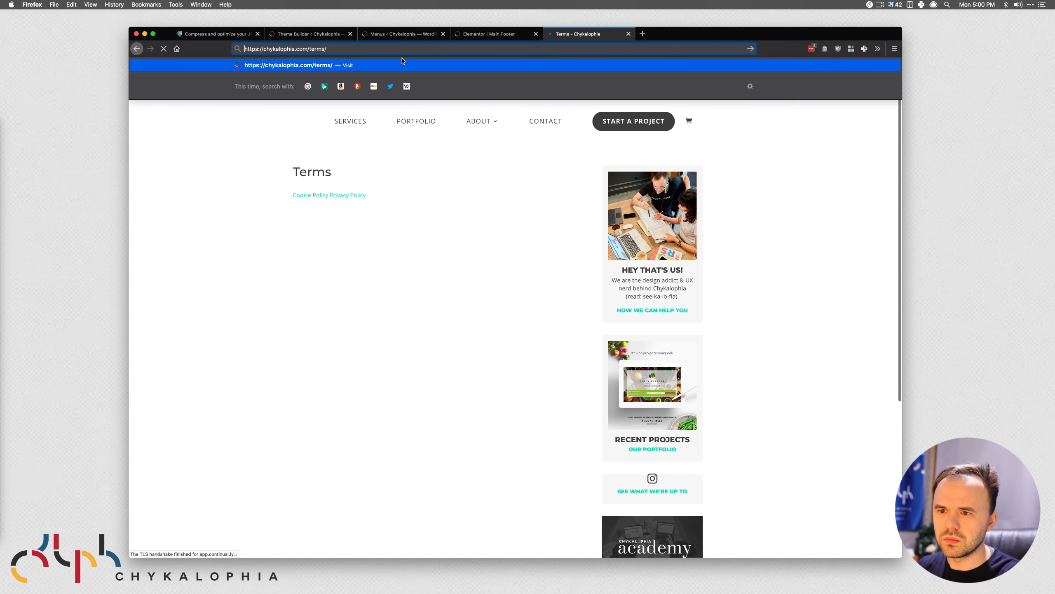
left_click(345, 53)
left_click(473, 306)
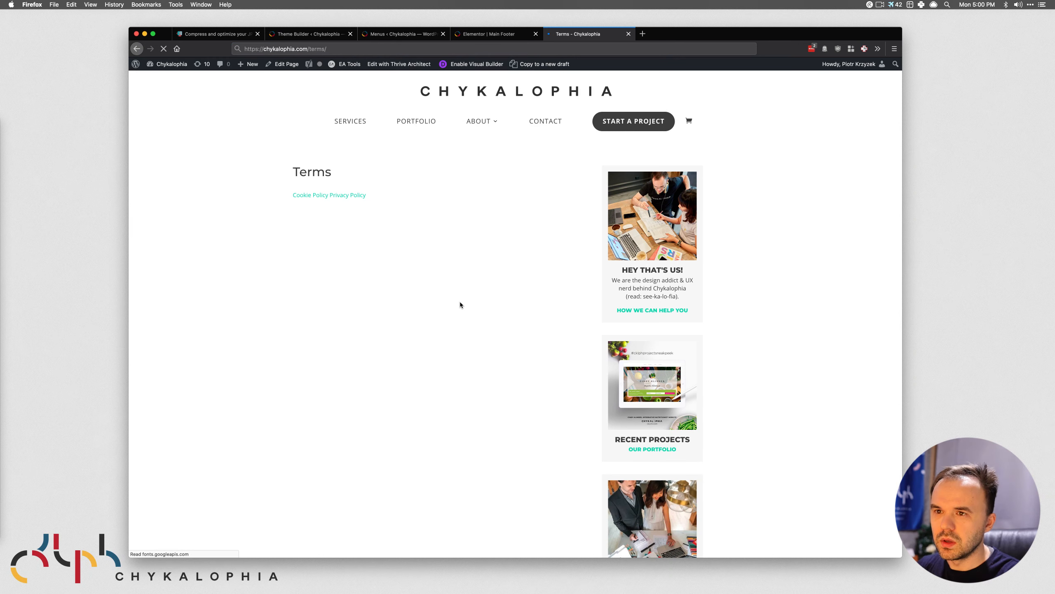
Highlight the Terms heading and its Cookie Policy and Privacy Policy links.
left_click_drag(395, 204, 292, 170)
left_click(290, 166)
left_click_drag(409, 209, 274, 142)
left_click(274, 142)
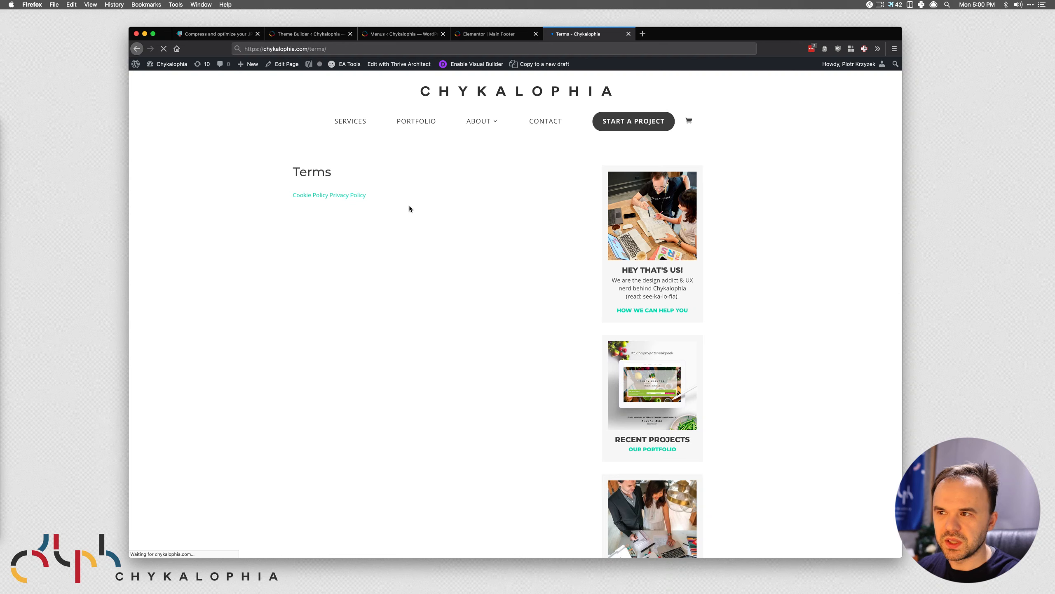
Open the Terms page's WordPress editor in a new tab from the Edit Page link.
left_click(642, 34)
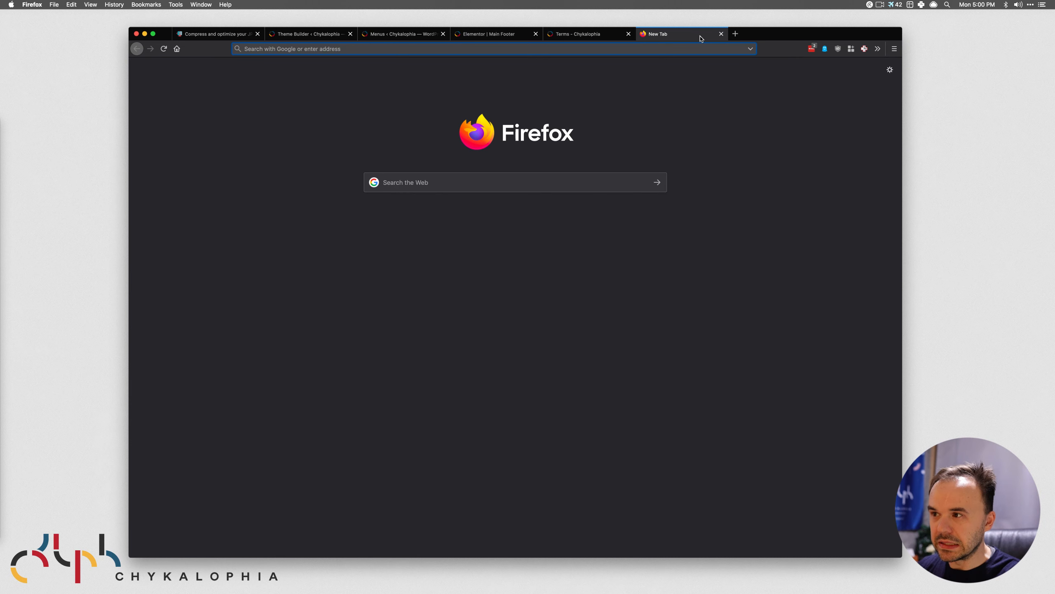
left_click(721, 34)
scroll(411, 275, "down", 5)
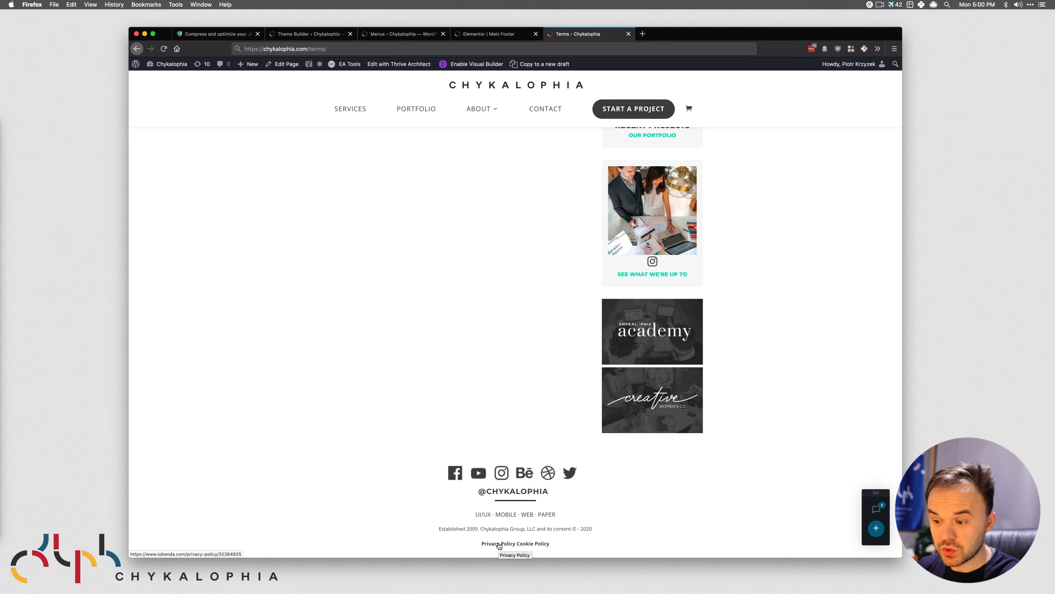
right_click(283, 69)
left_click(316, 69)
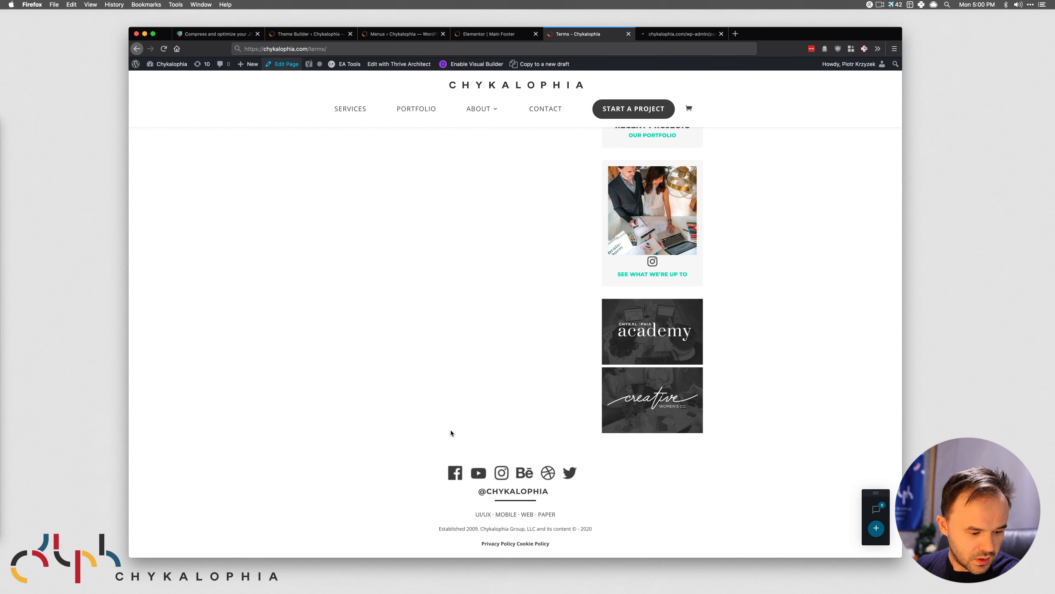
Copy the Privacy Policy link address and return to the footer's copyright links.
right_click(504, 546)
mouse_move(535, 538)
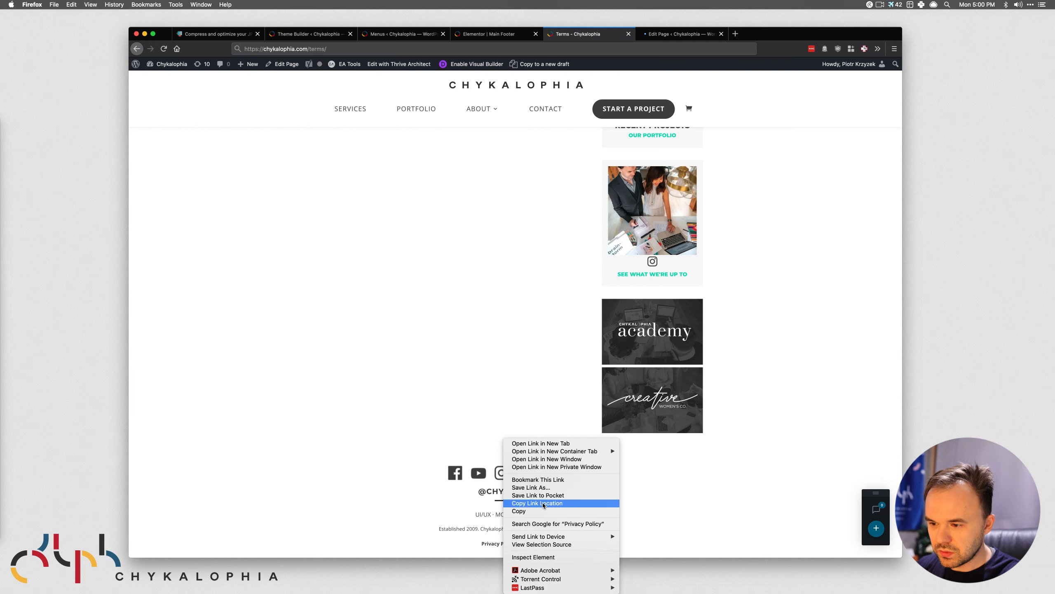
left_click(537, 503)
left_click(479, 36)
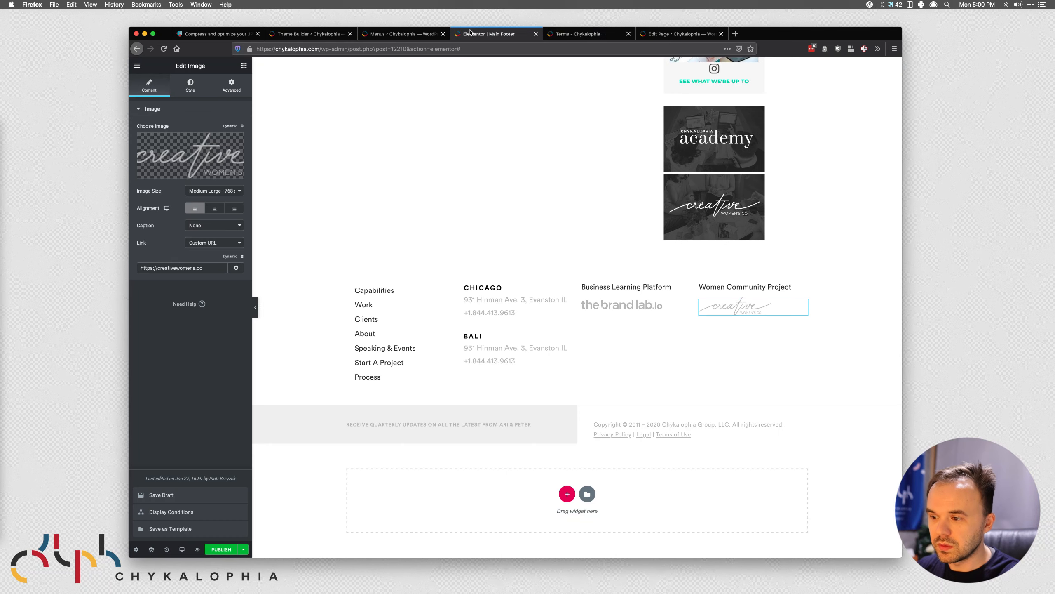
left_click(618, 440)
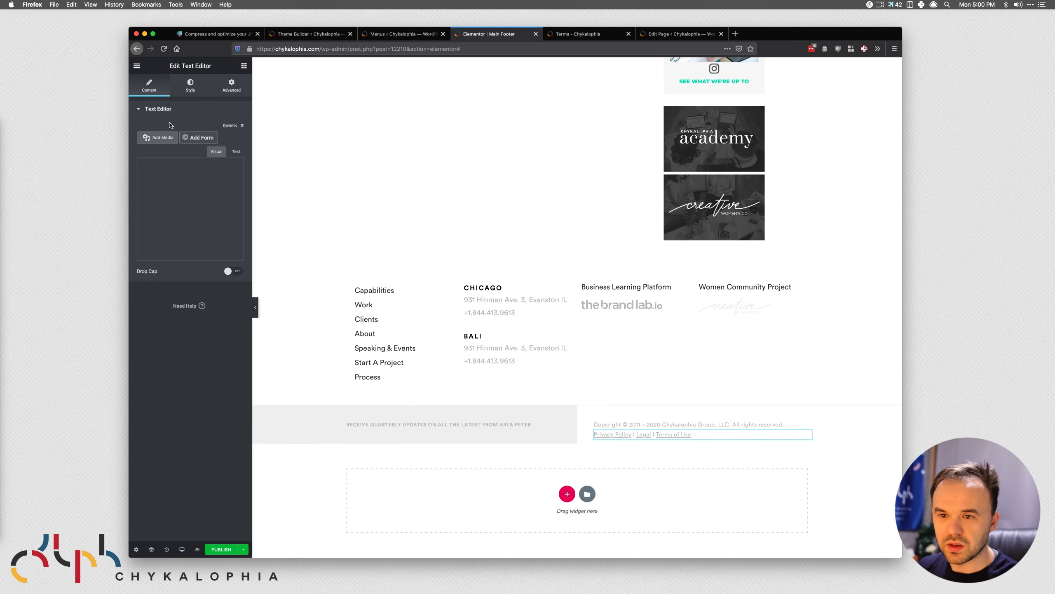
Delete ' Legal |' from the copyright links and point Privacy Policy to the pasted iubenda address.
left_click_drag(209, 277, 189, 274)
key("BackSpace")
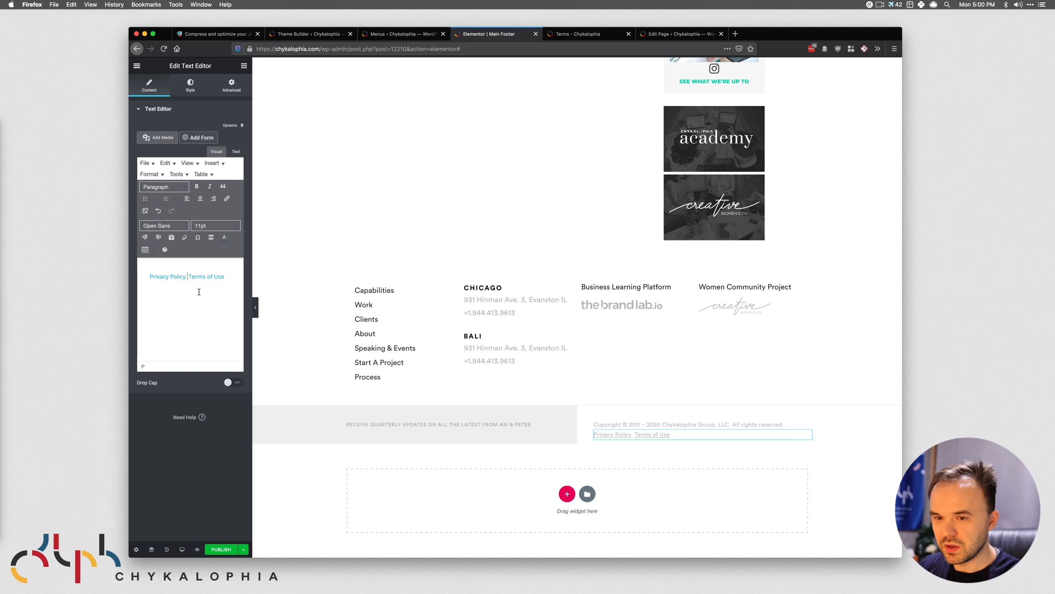
left_click(170, 279)
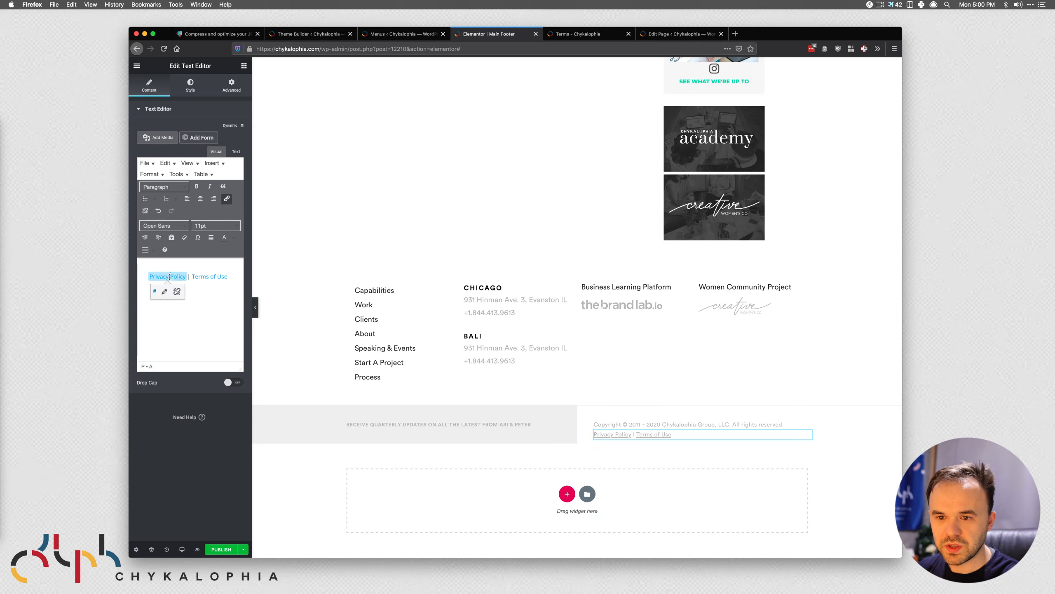
left_click(166, 303)
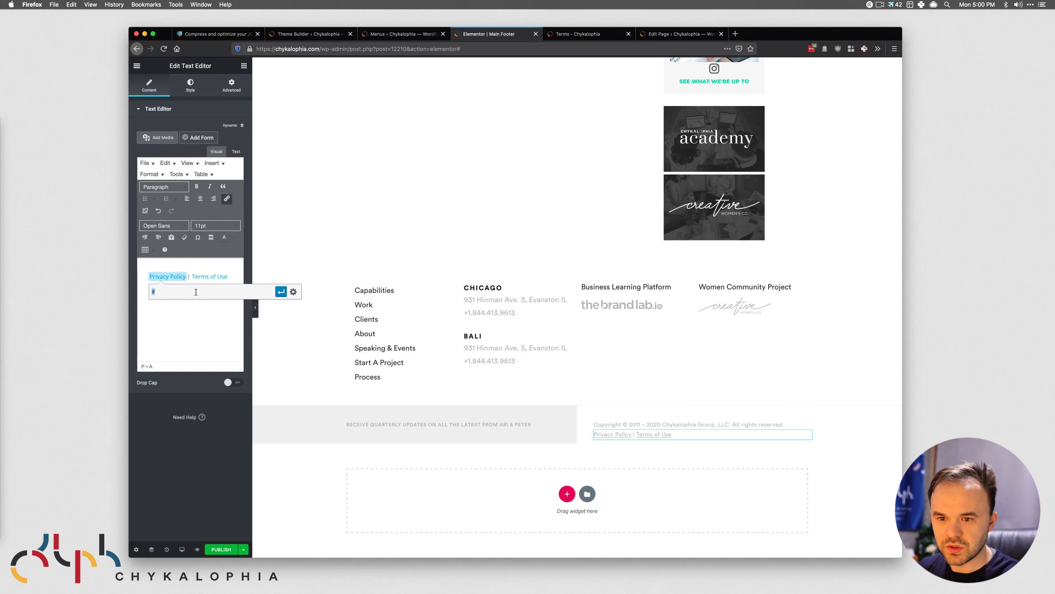
key("super+v")
left_click(281, 291)
left_click(194, 338)
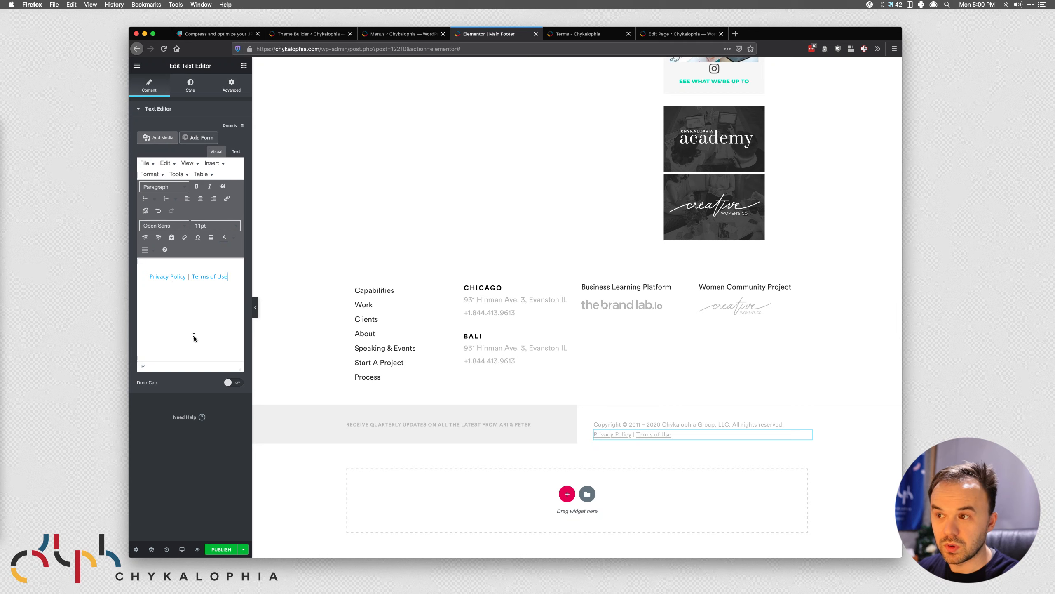
Inspect the Cookie Policy block in the Terms page editor, then close that editor tab.
left_click(669, 33)
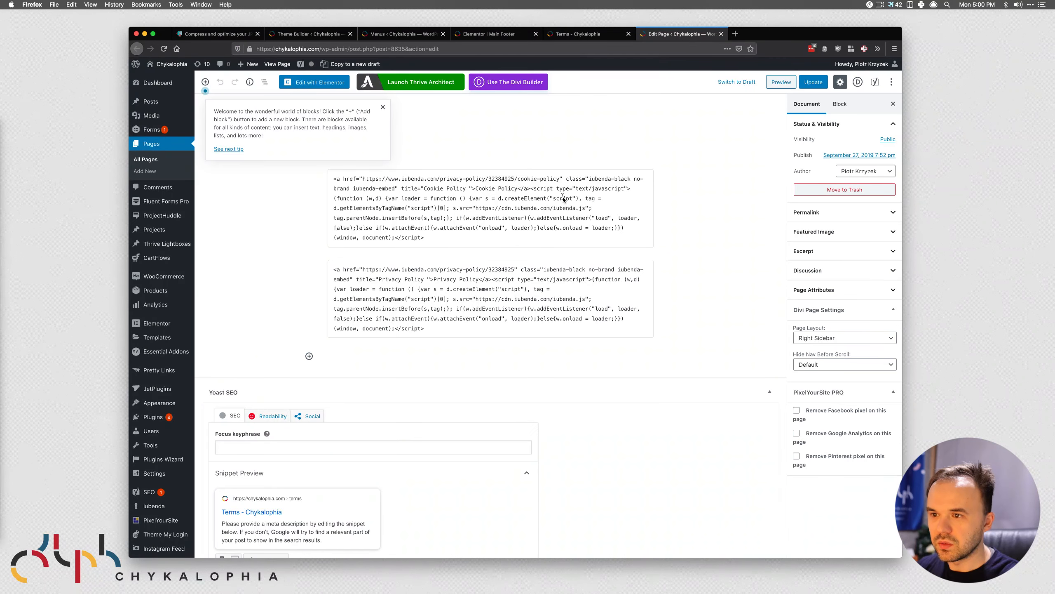
left_click(550, 191)
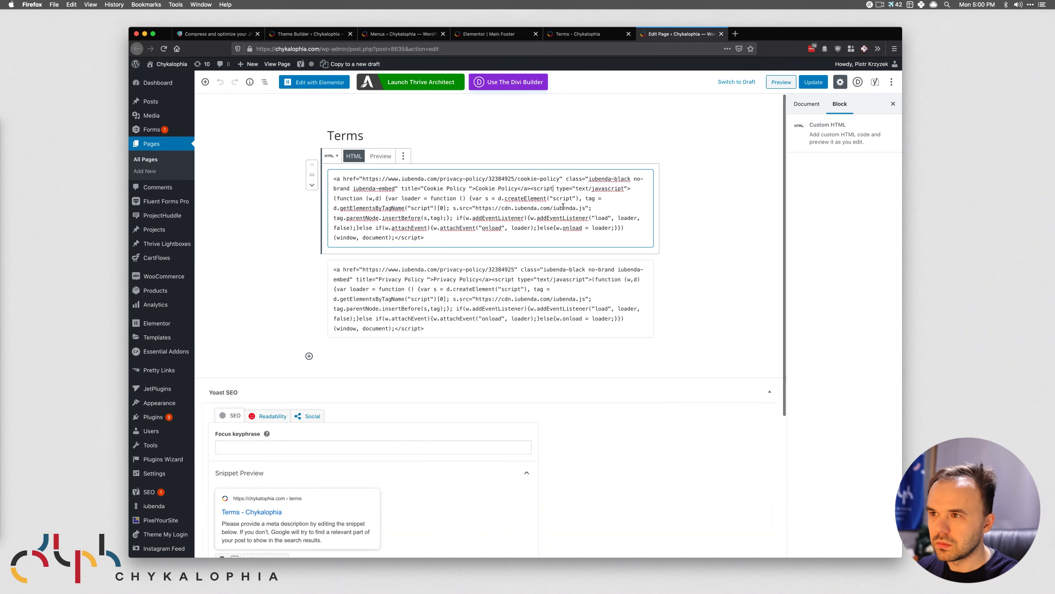
left_click(574, 33)
scroll(457, 287, "up", 10)
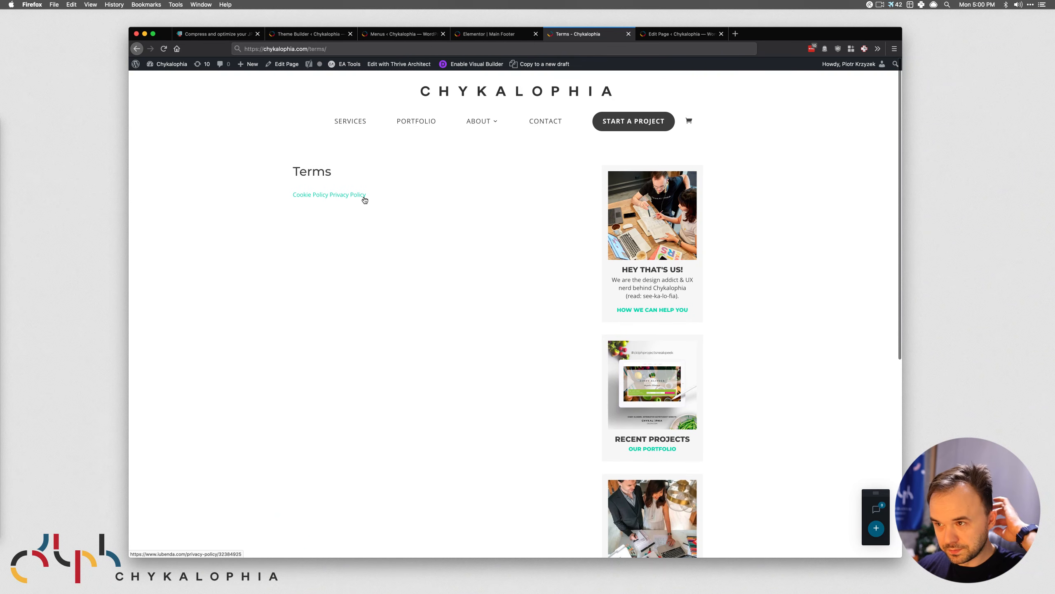
left_click(660, 37)
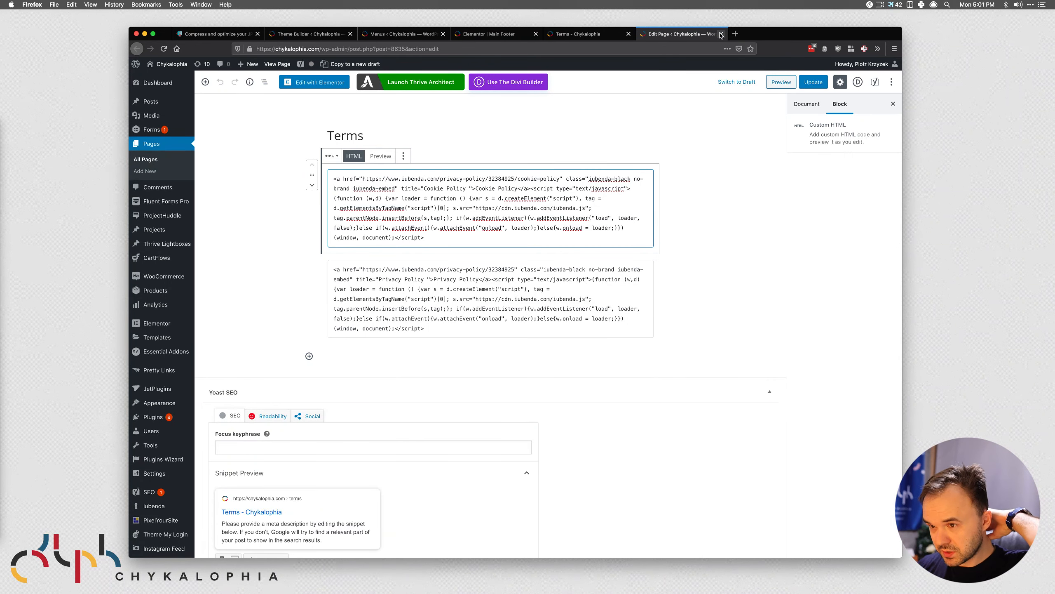
left_click(721, 34)
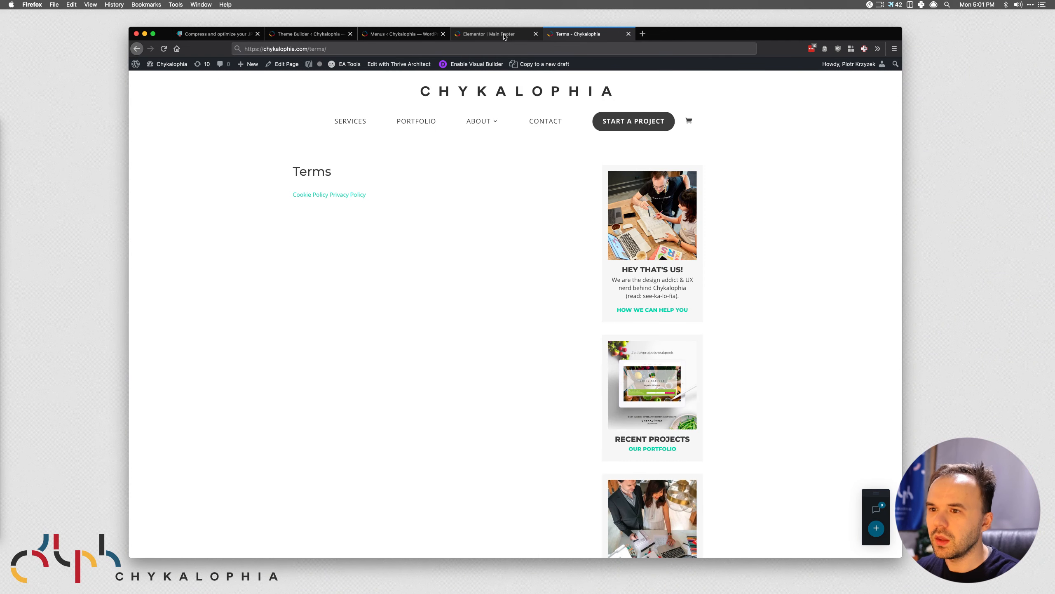
Copy the Cookie Policy link address from the live Terms page footer.
scroll(442, 345, "down", 10)
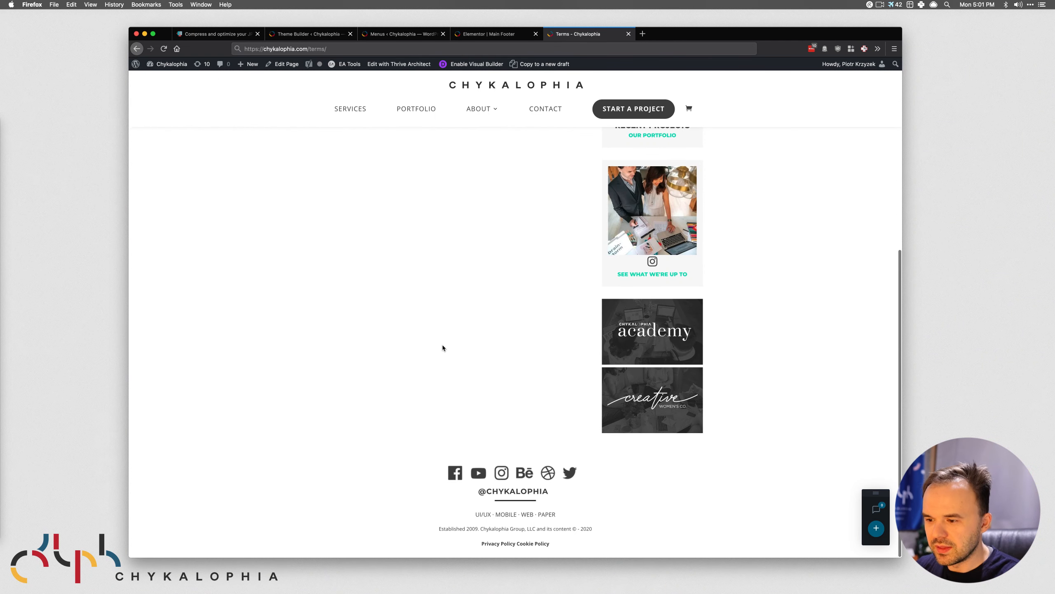
right_click(528, 545)
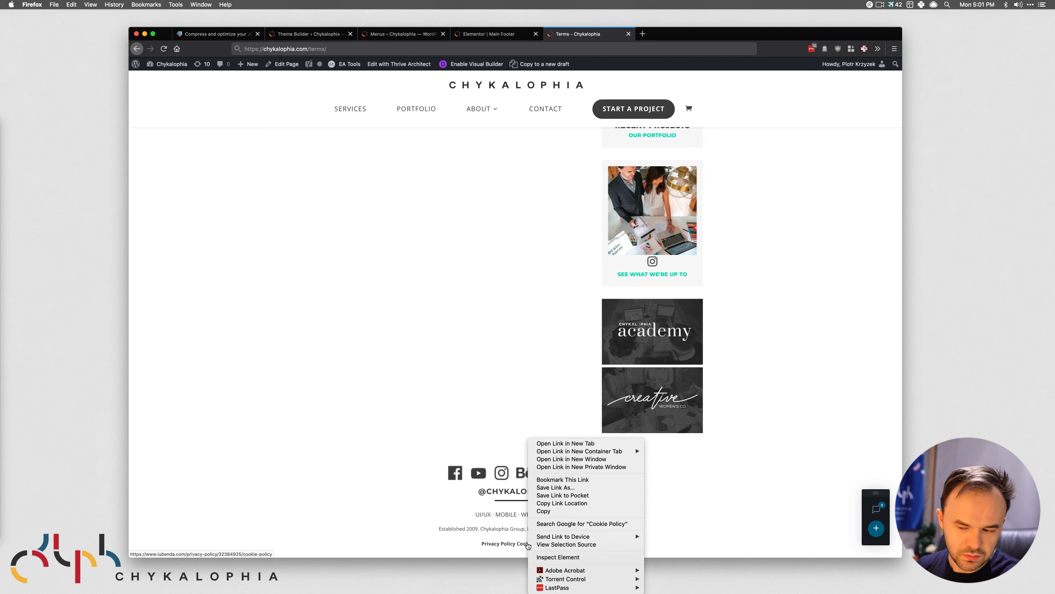
left_click(568, 507)
Replace Terms of Use with a Cookie Policy link to the copied iubenda address, and save a draft.
left_click(628, 34)
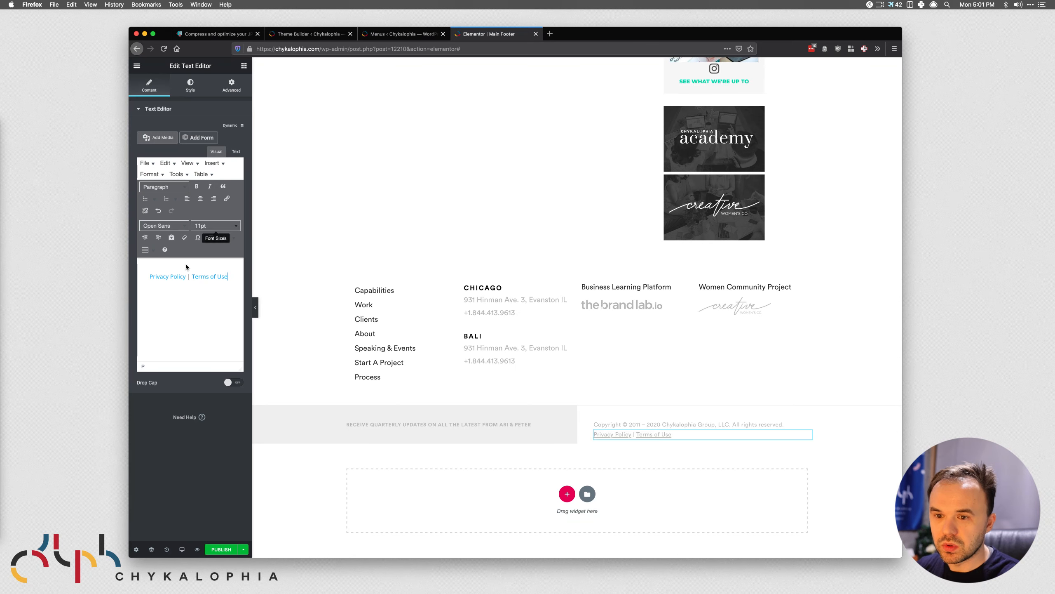
left_click_drag(231, 277, 197, 275)
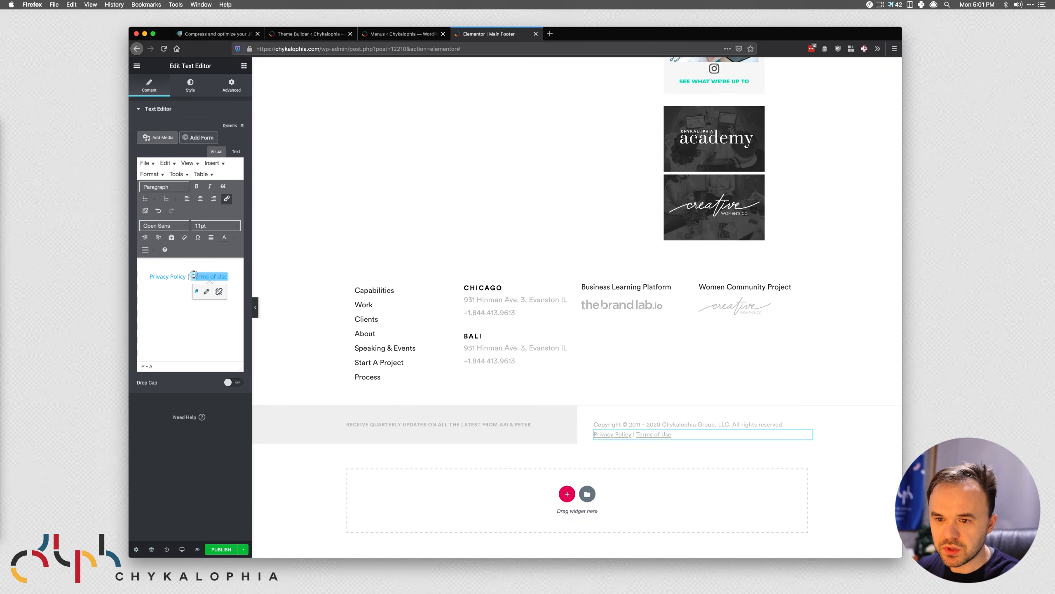
type("Coo")
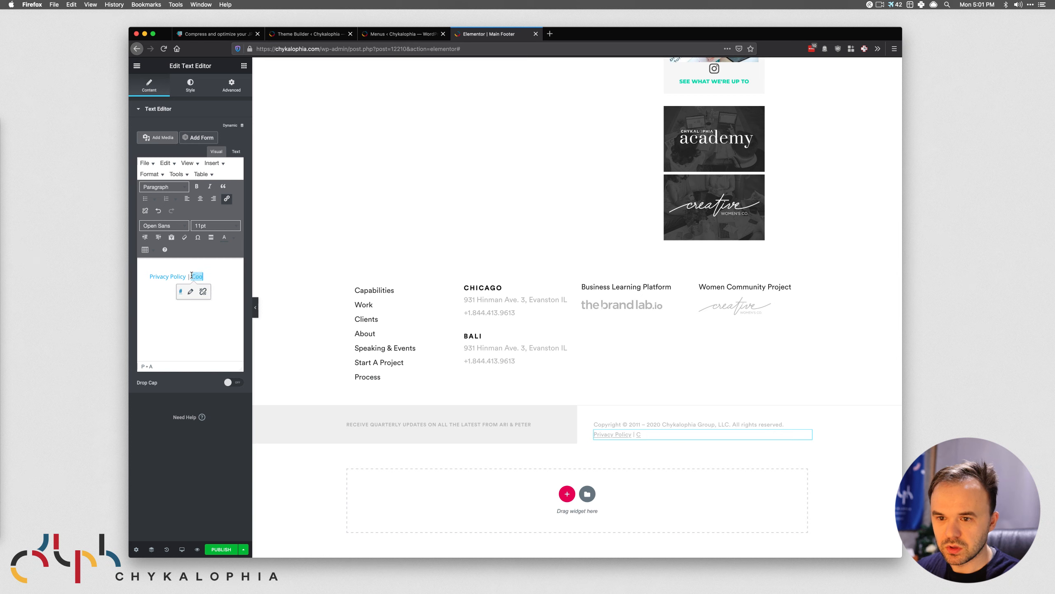
type("kie Polic")
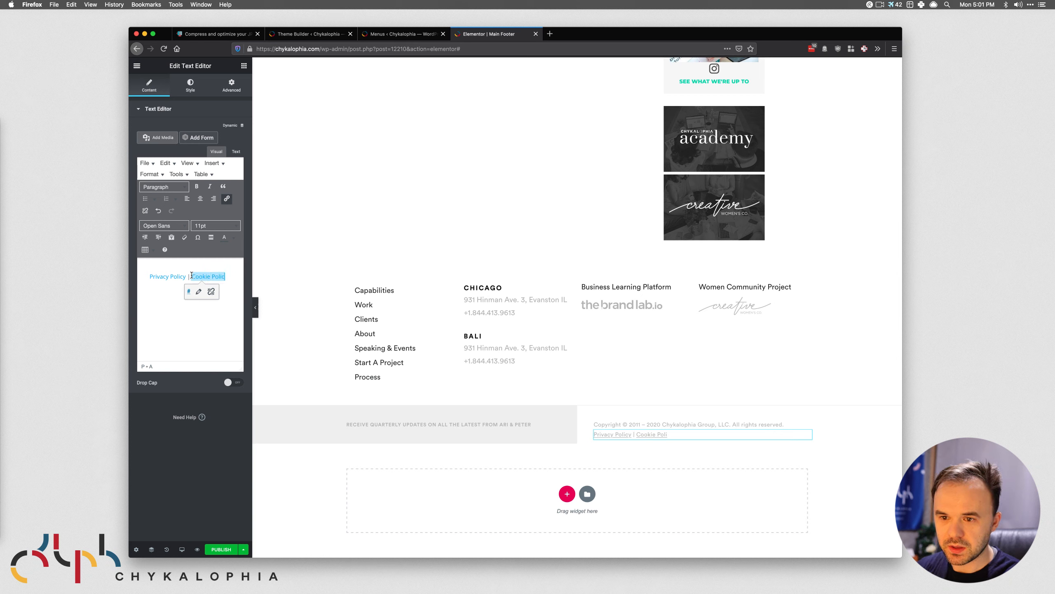
type("y")
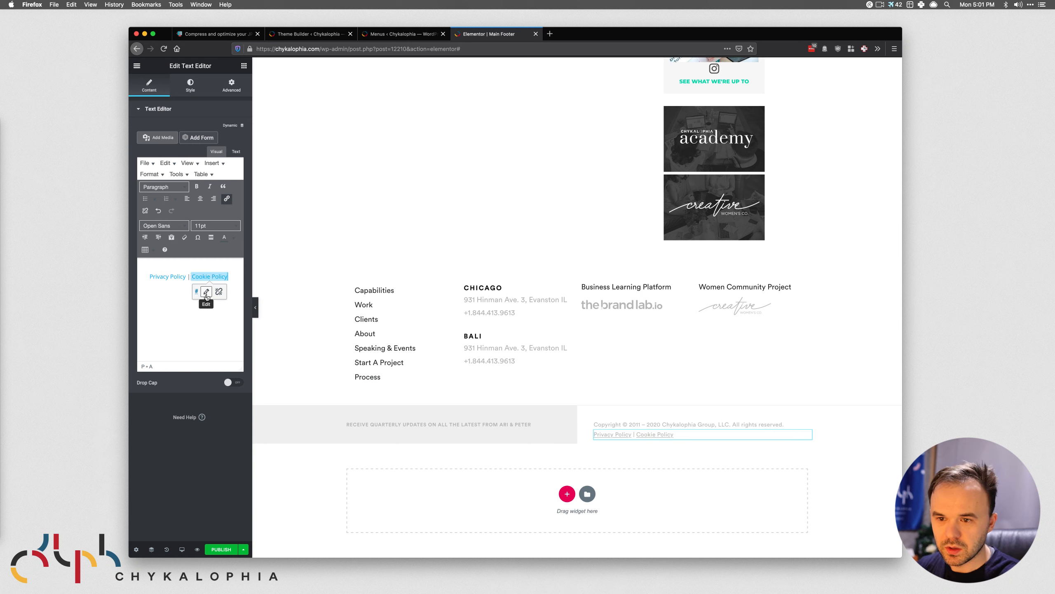
left_click(207, 291)
key("super+v")
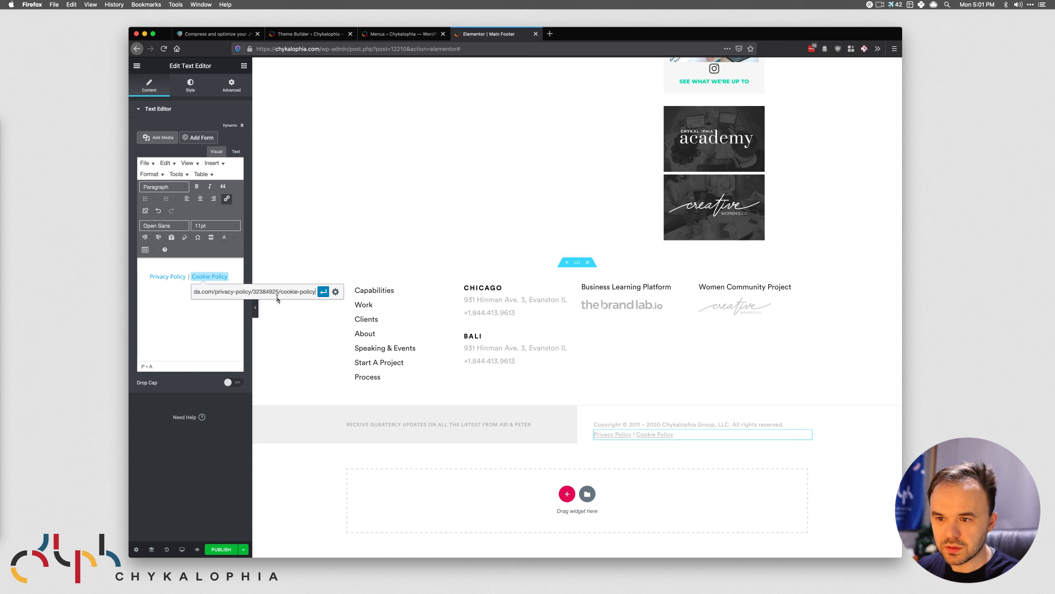
left_click(324, 291)
left_click(183, 315)
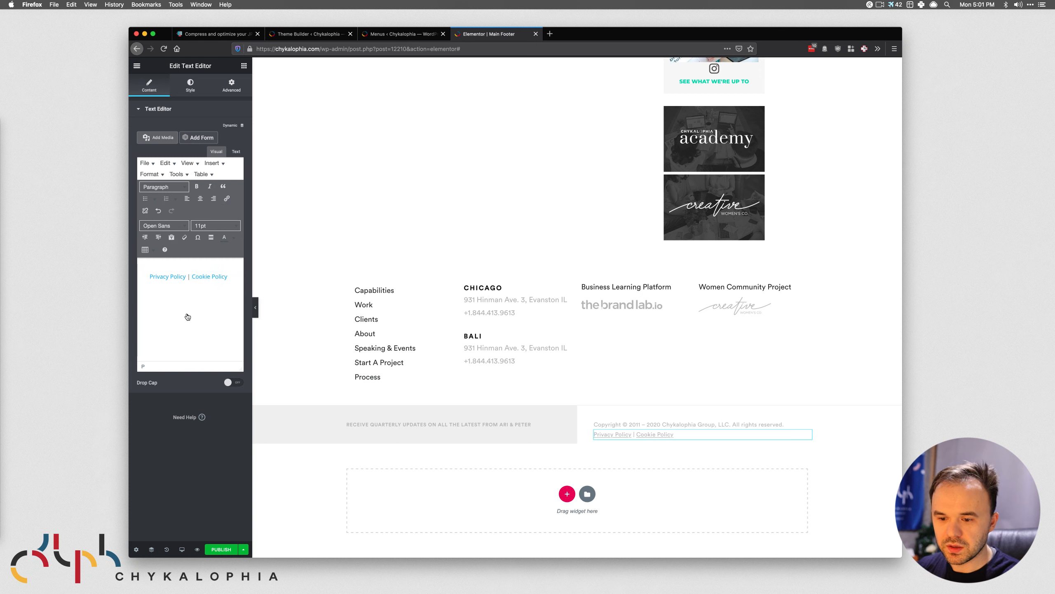
left_click(243, 549)
left_click(162, 495)
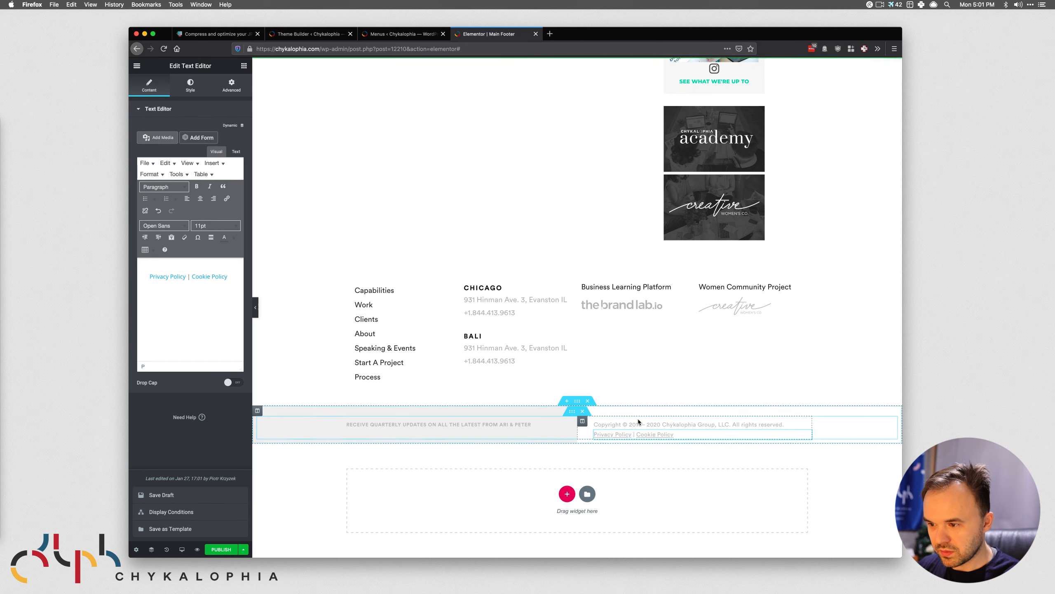
Place a Social Icons widget below the copyright text with Square shape and Left alignment.
left_click(244, 65)
type("soci")
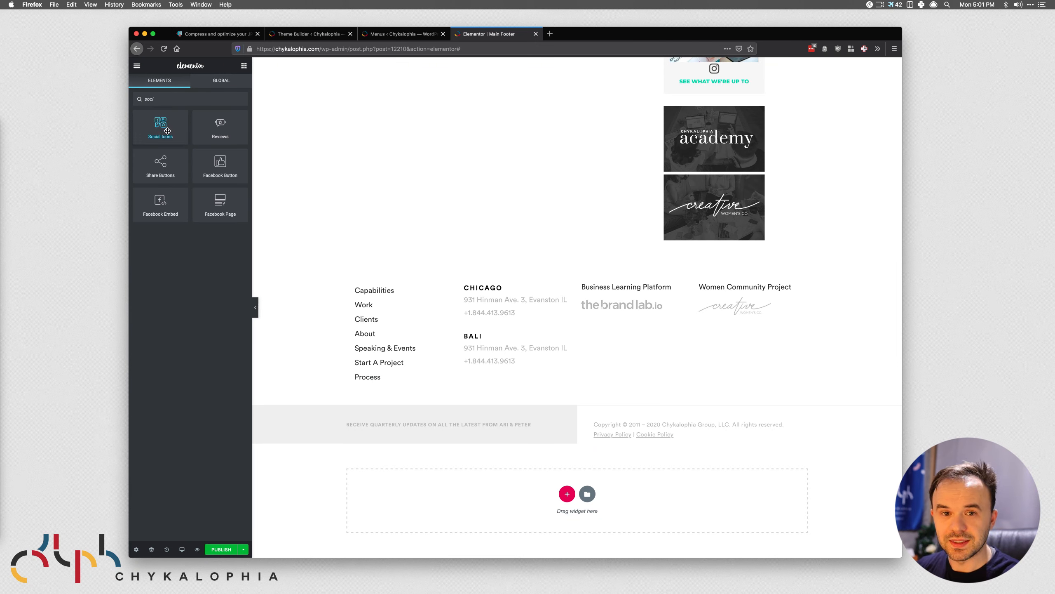
left_click_drag(168, 130, 657, 440)
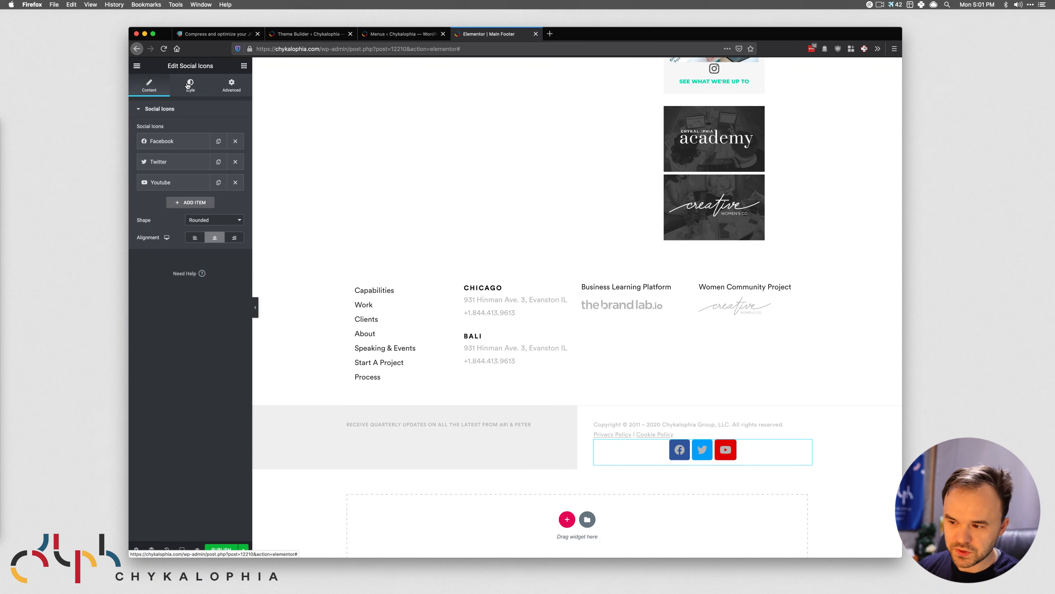
left_click(214, 220)
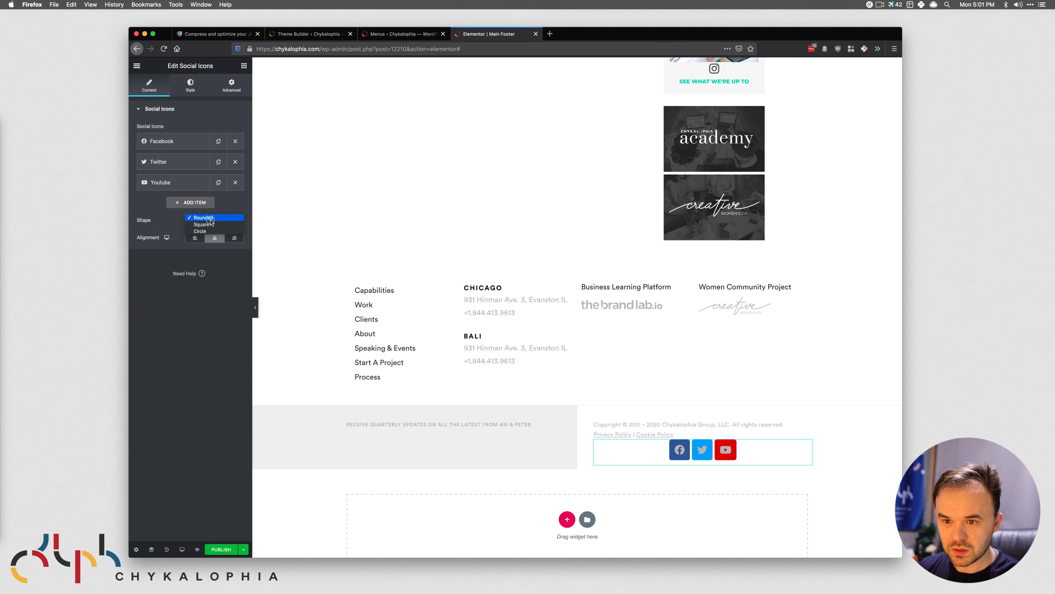
left_click(214, 225)
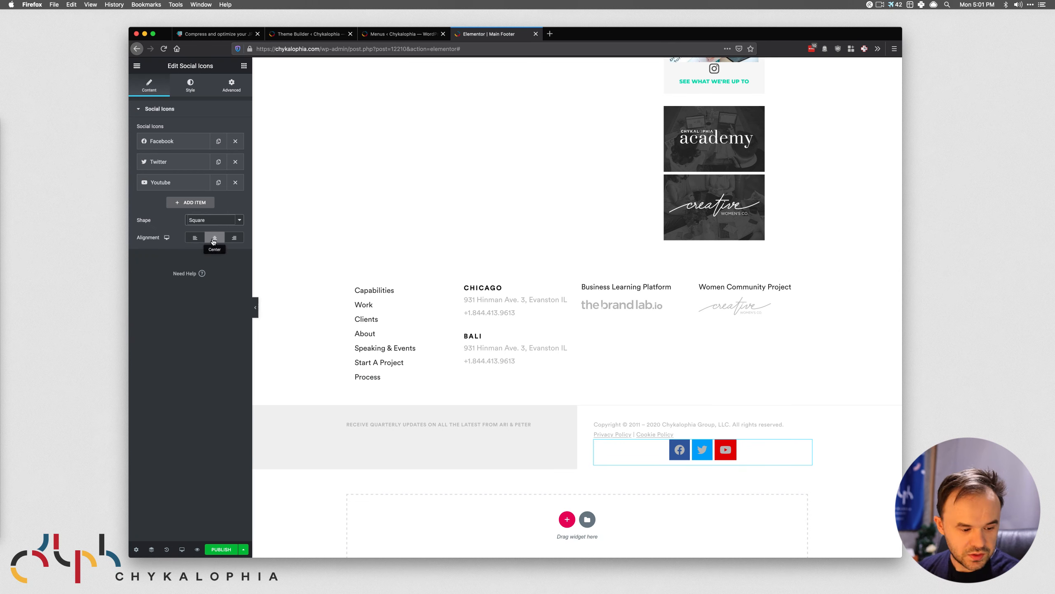
left_click(195, 239)
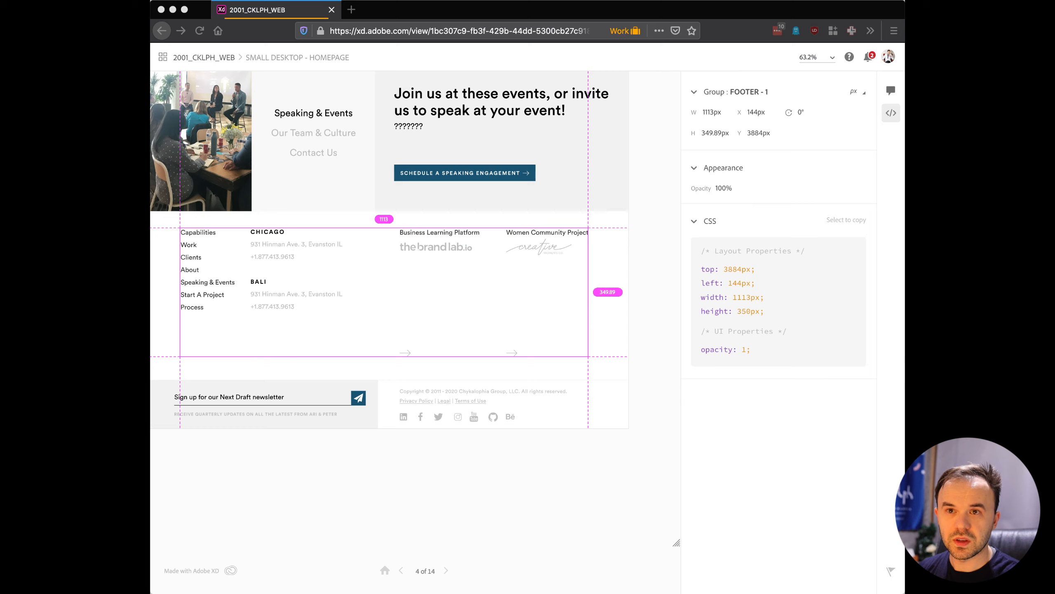
left_click(403, 421)
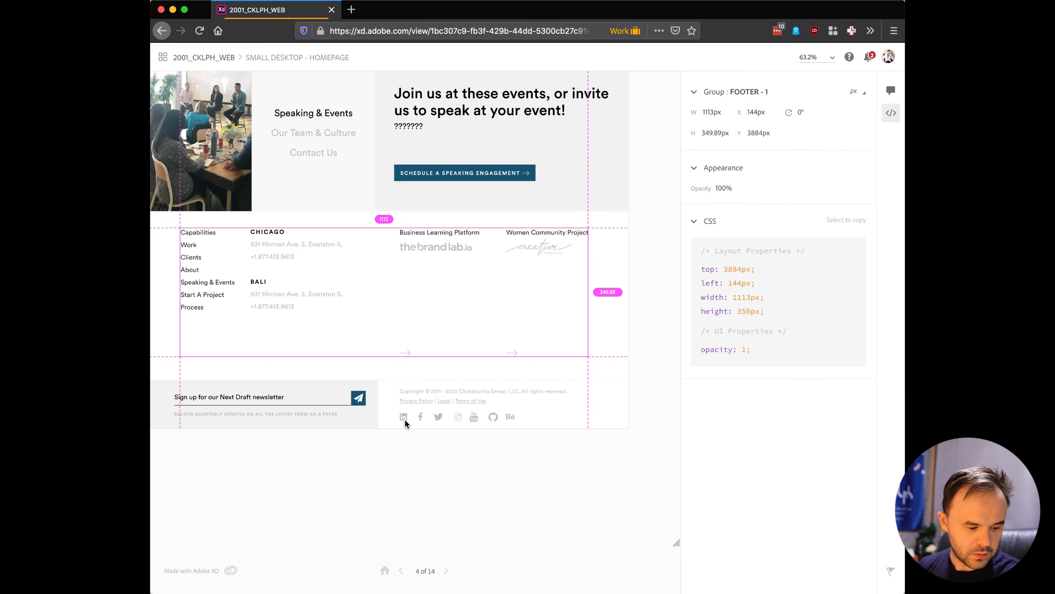
left_click(404, 419)
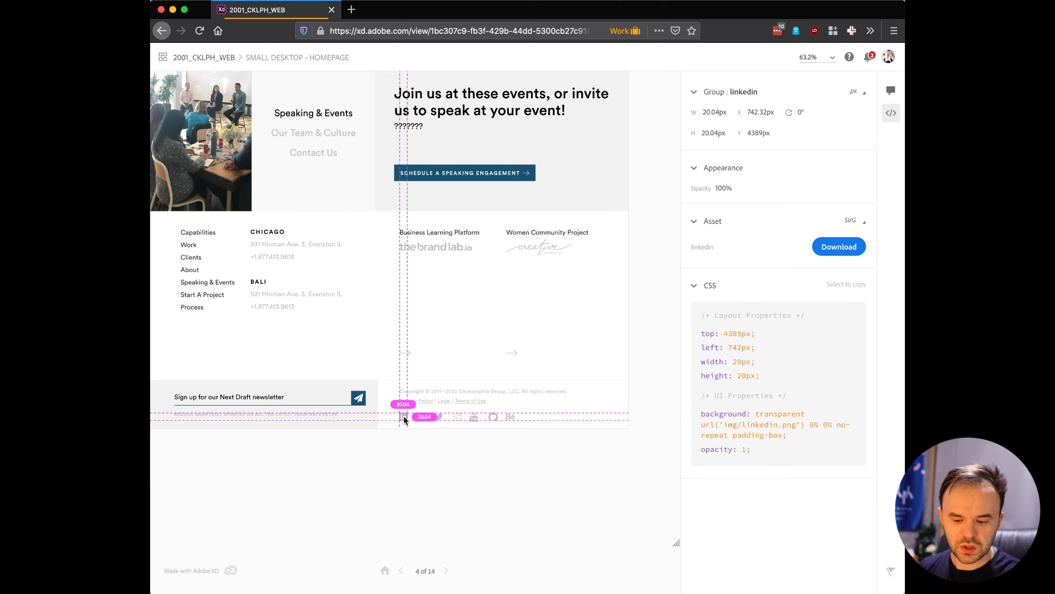
scroll(404, 419, "up", 3)
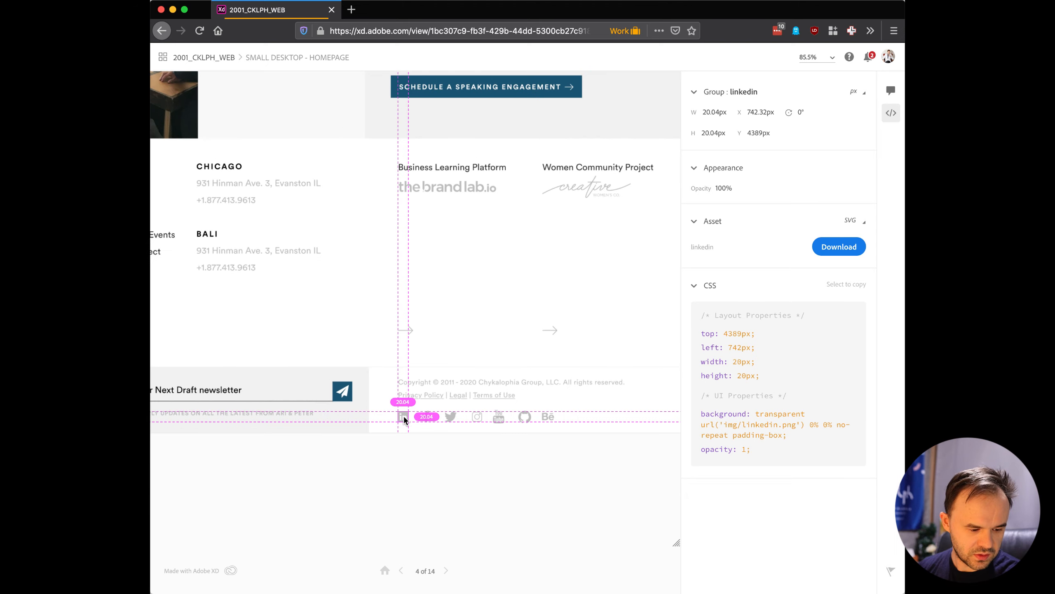
scroll(404, 419, "up", 5)
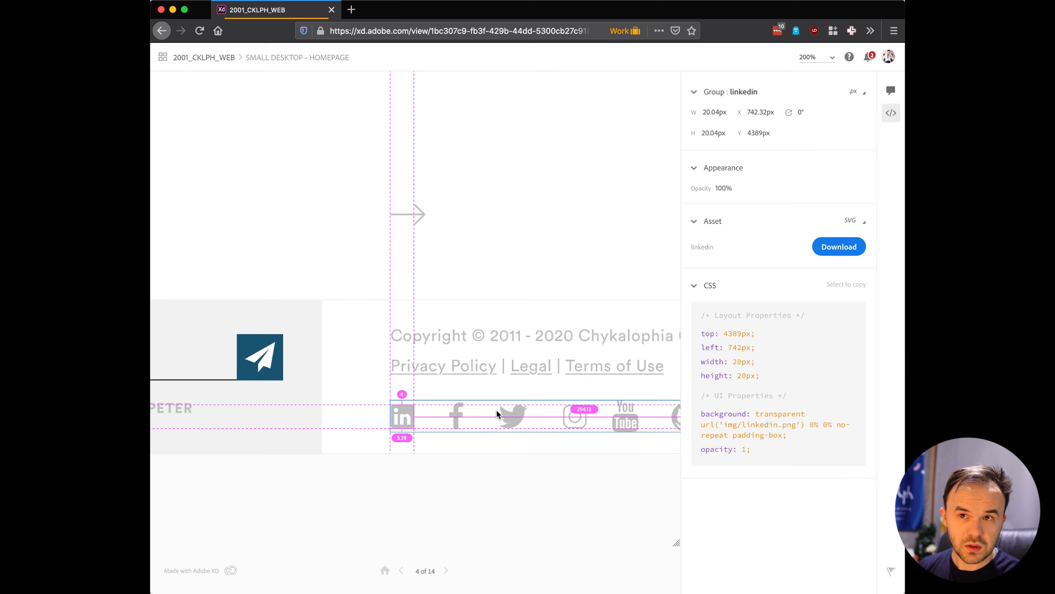
left_click(459, 415)
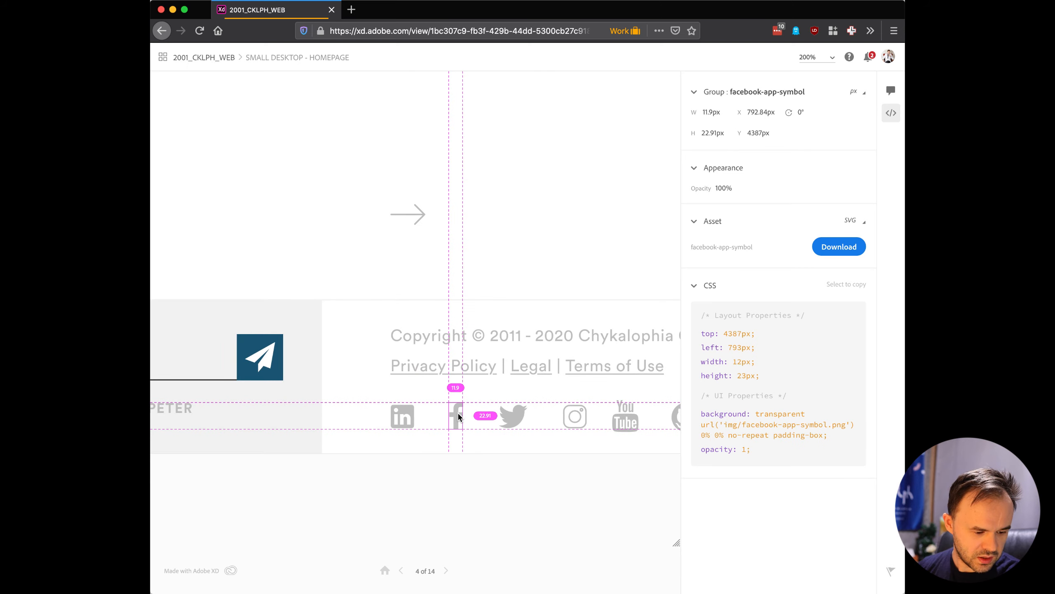
left_click(402, 420)
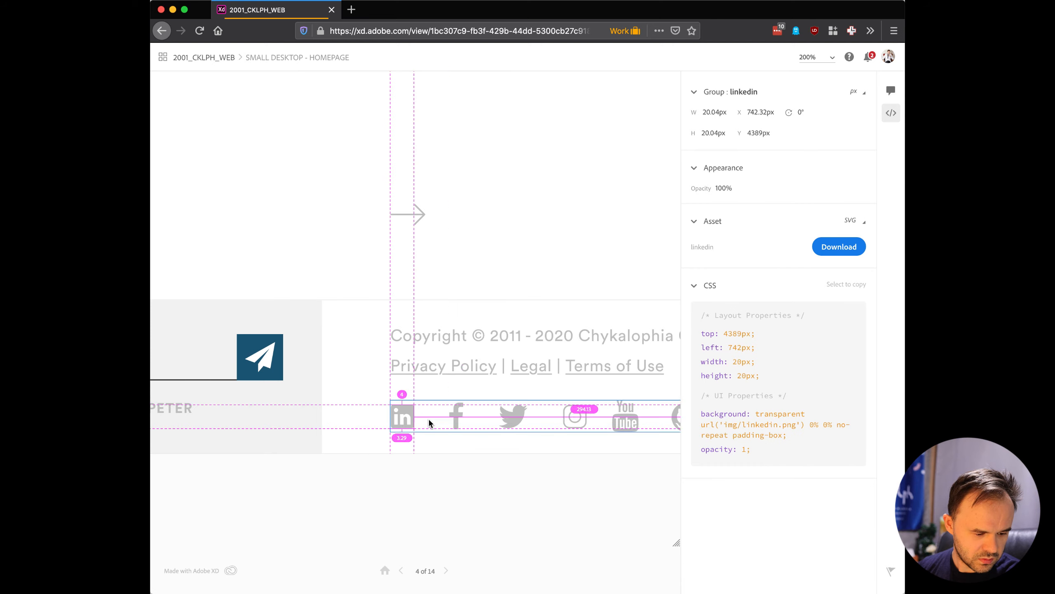
left_click(457, 421)
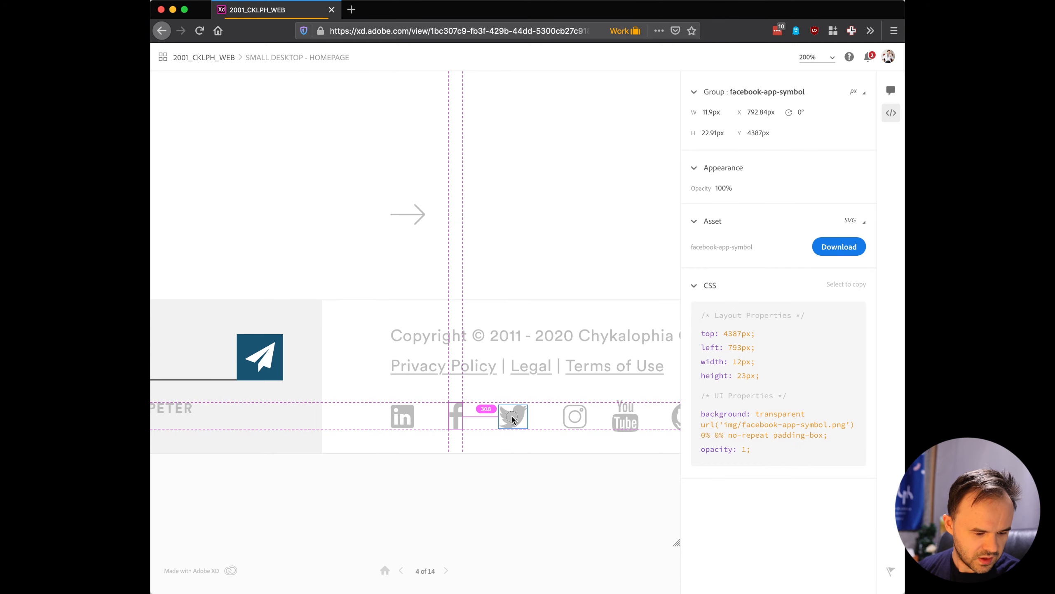
left_click(513, 419)
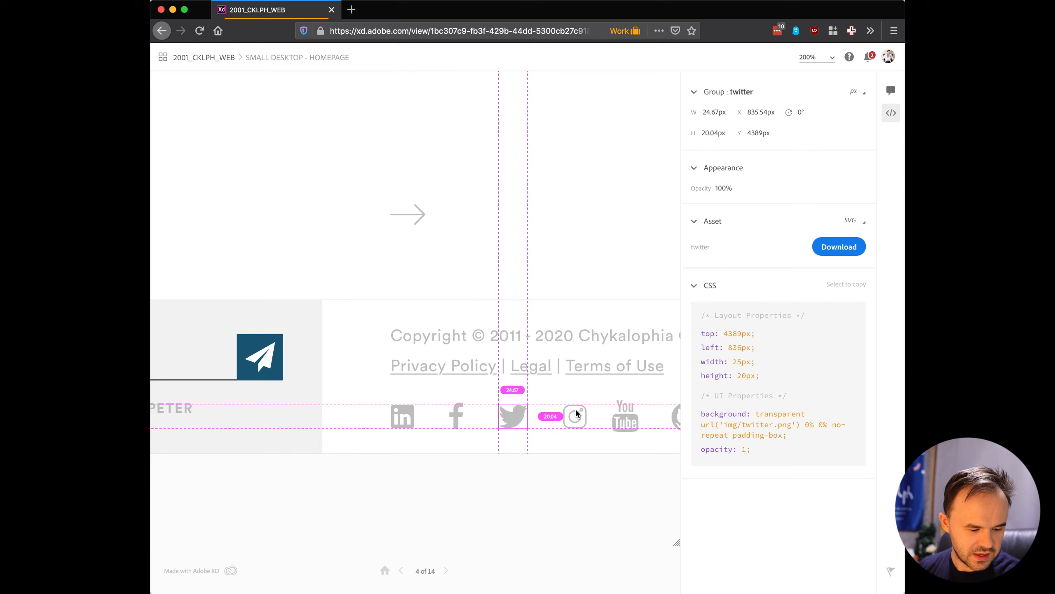
scroll(513, 419, "right", 5)
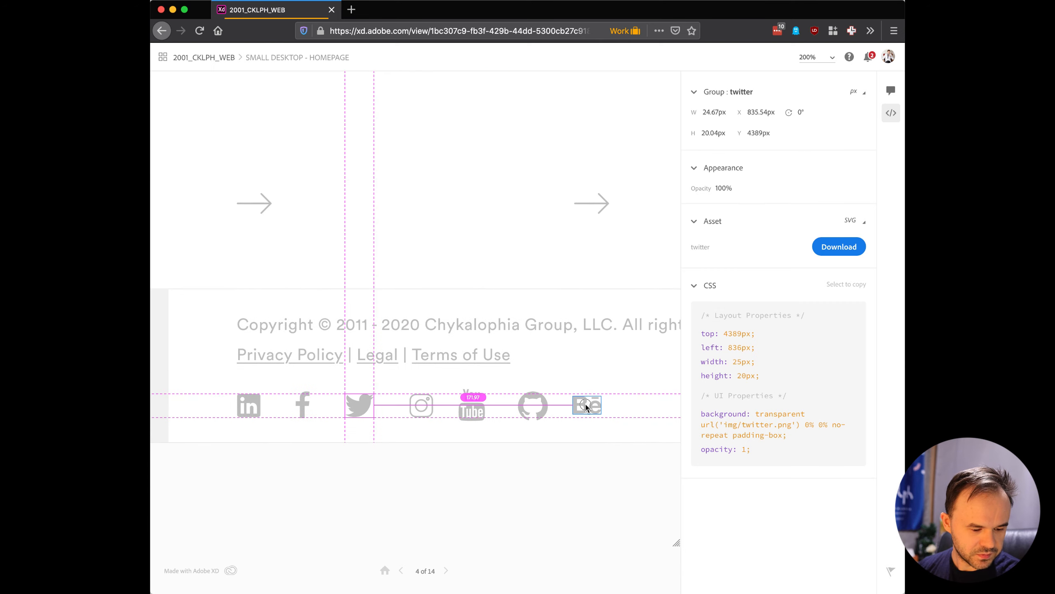
left_click(580, 404)
left_click(543, 405)
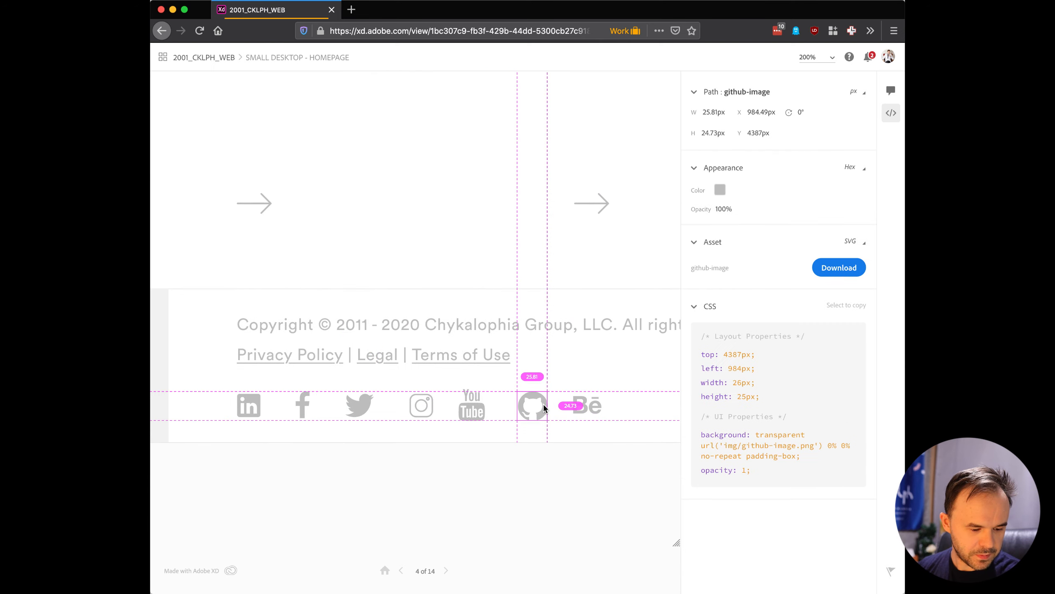
left_click(480, 406)
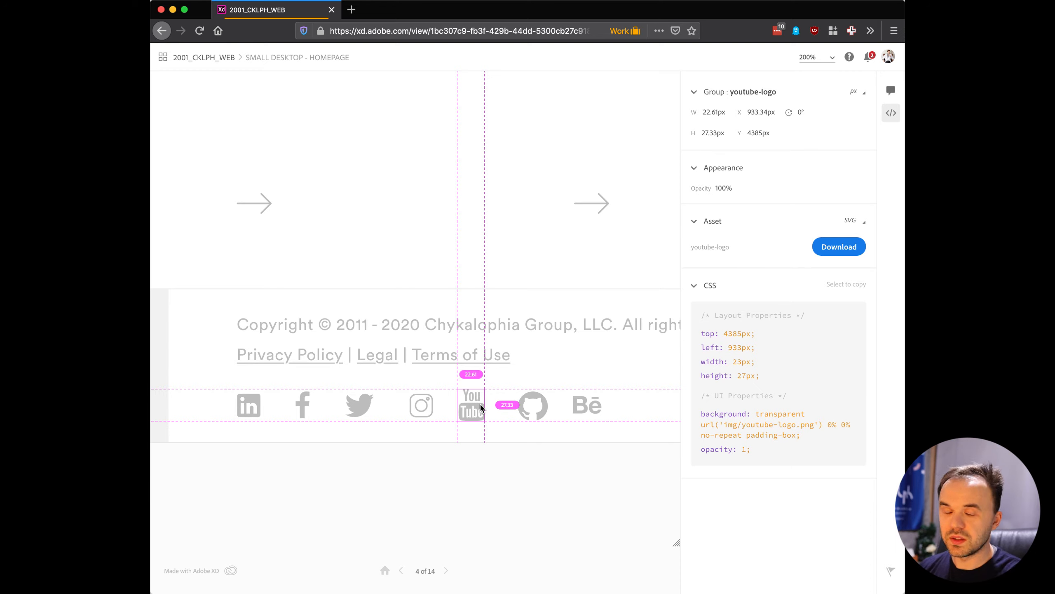
left_click(420, 413)
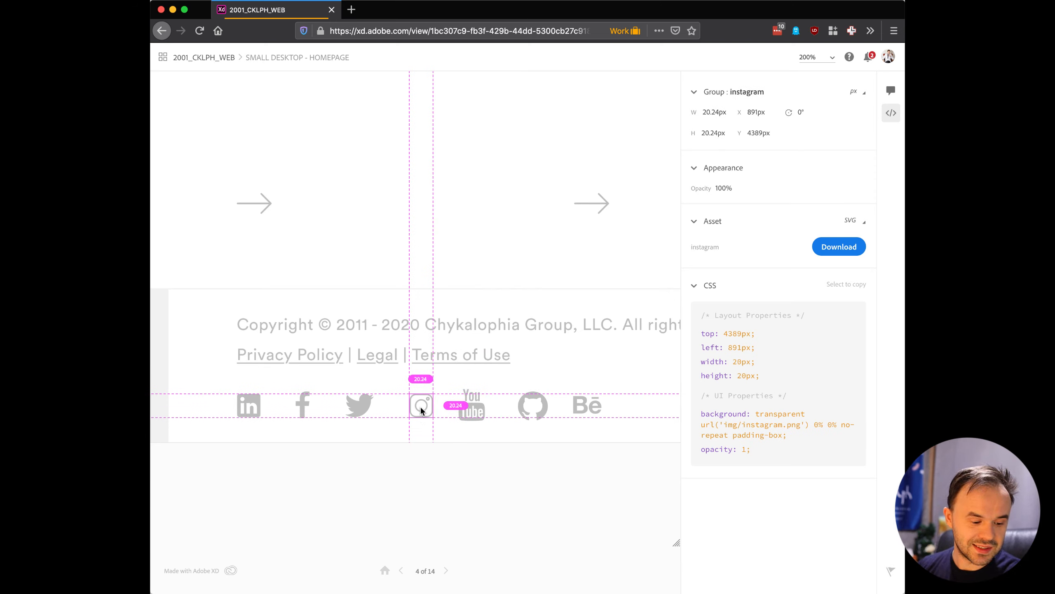
left_click(368, 405)
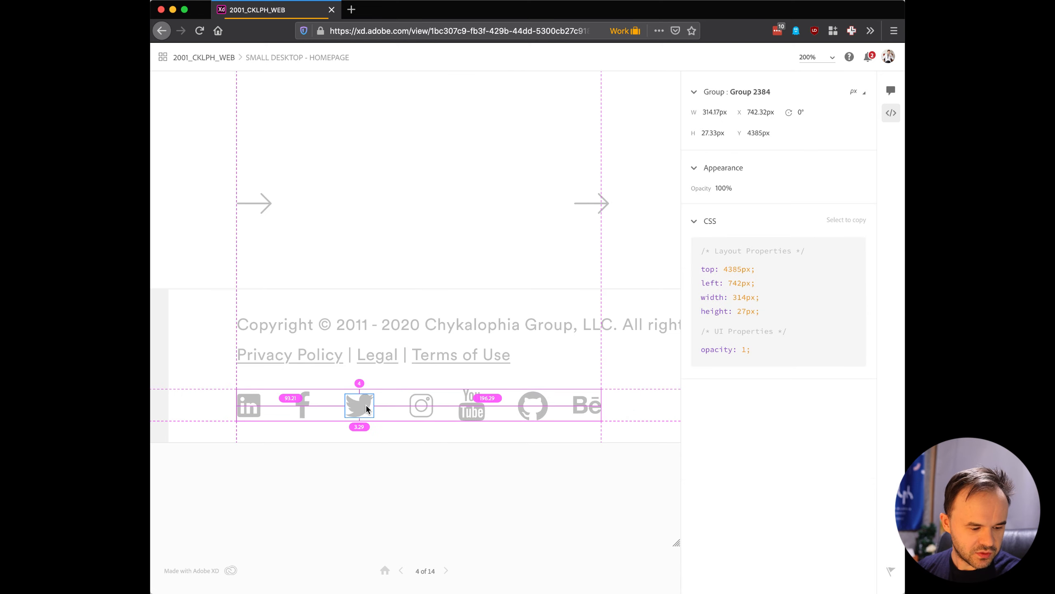
left_click(366, 405)
left_click(248, 405)
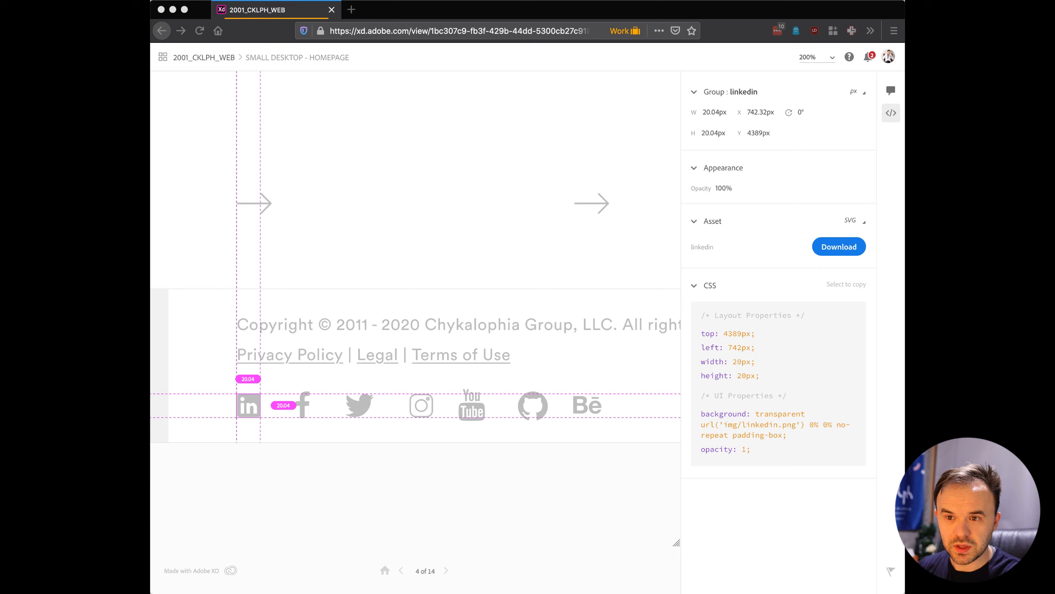
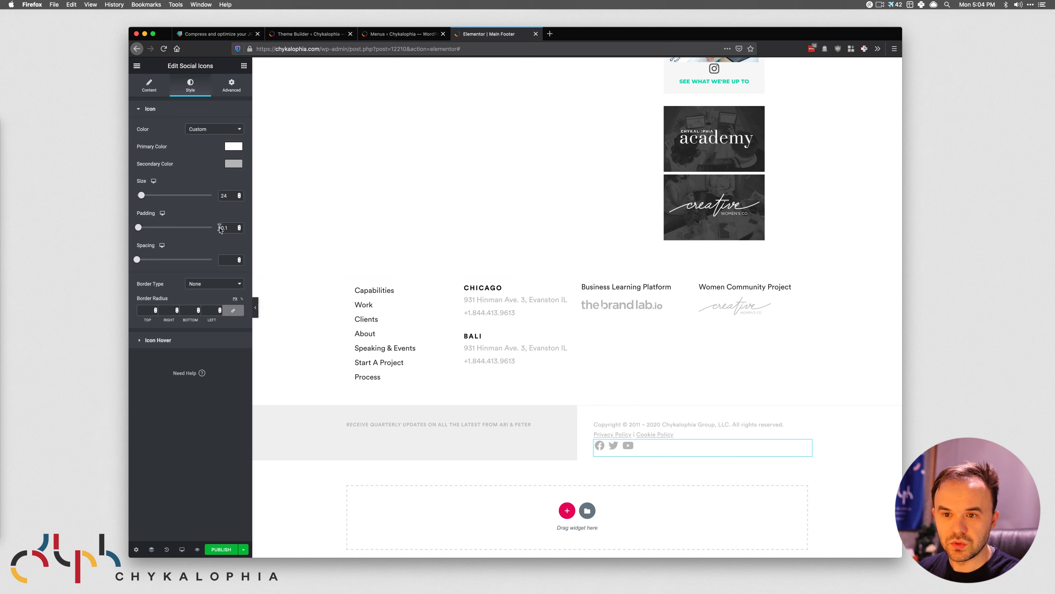
Try social icon padding 1 then 0.3, clear it, tighten spacing, and expand Icon Hover.
left_click_drag(233, 228, 195, 227)
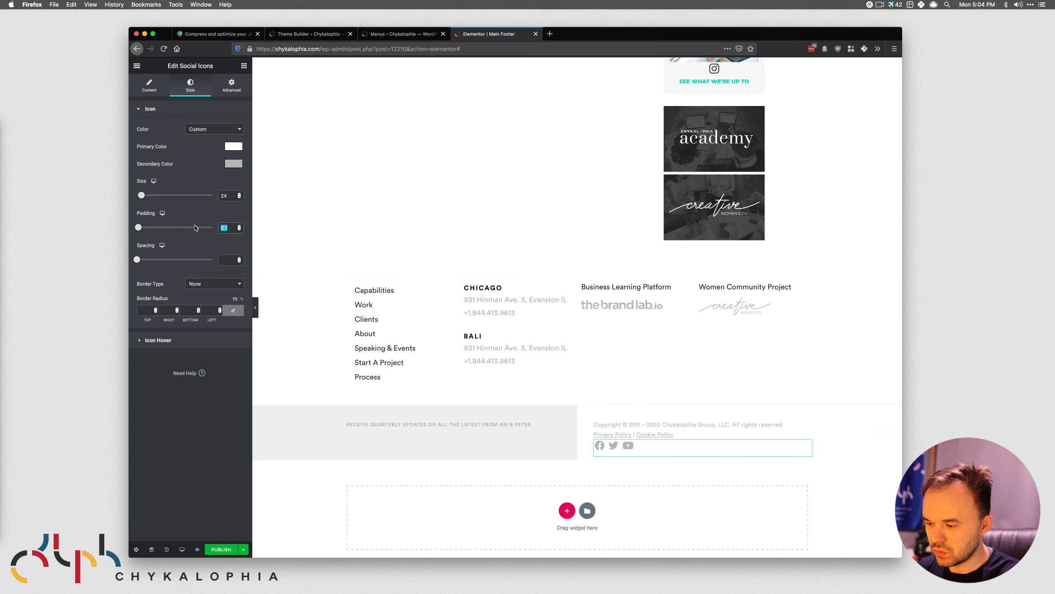
type("1")
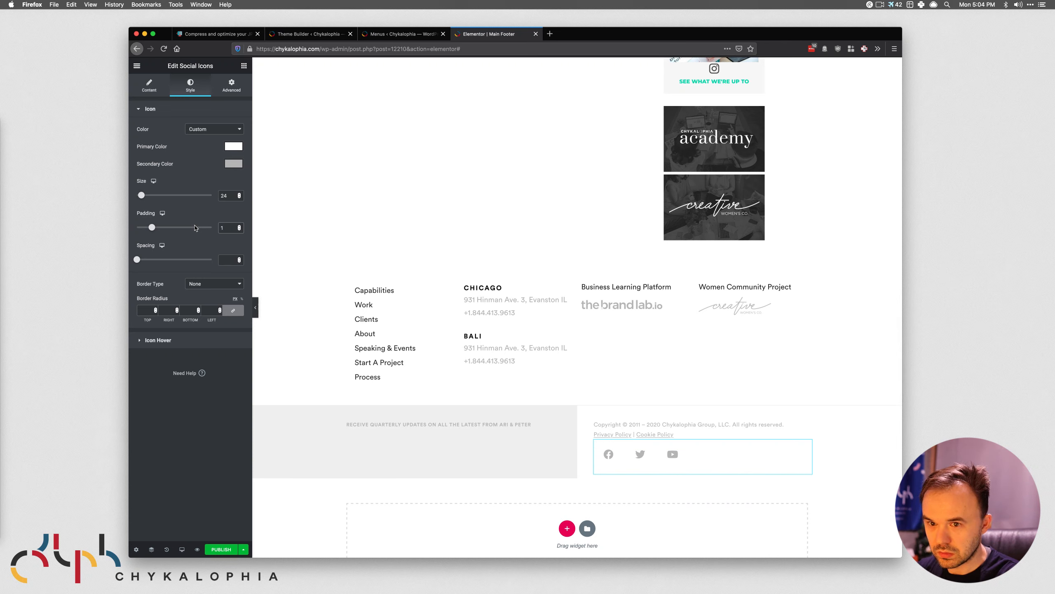
key("BackSpace")
type("0.3")
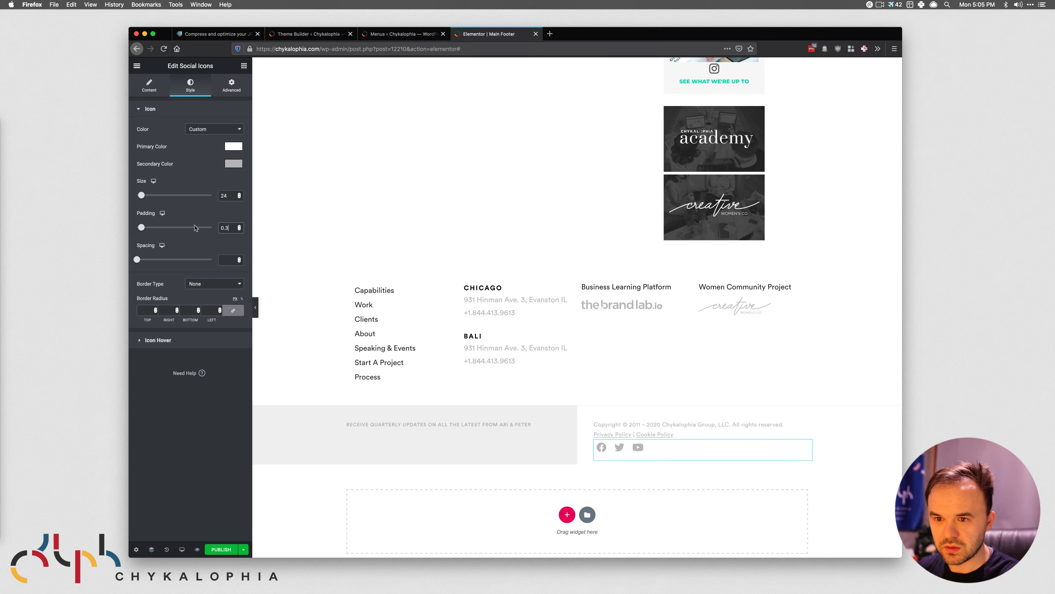
double_click(229, 228)
key("BackSpace")
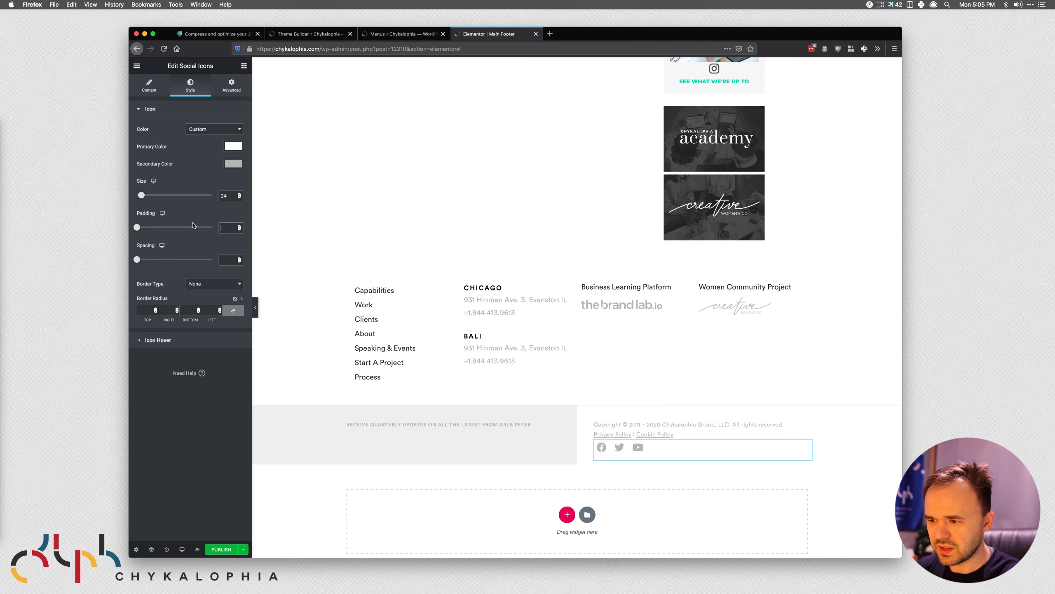
left_click_drag(138, 259, 134, 262)
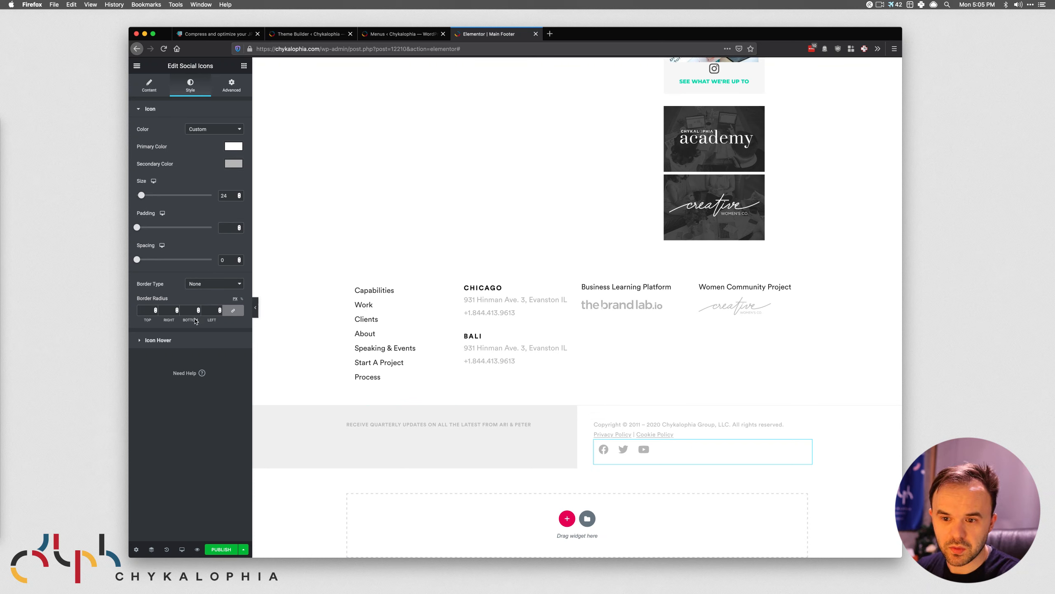
left_click(171, 341)
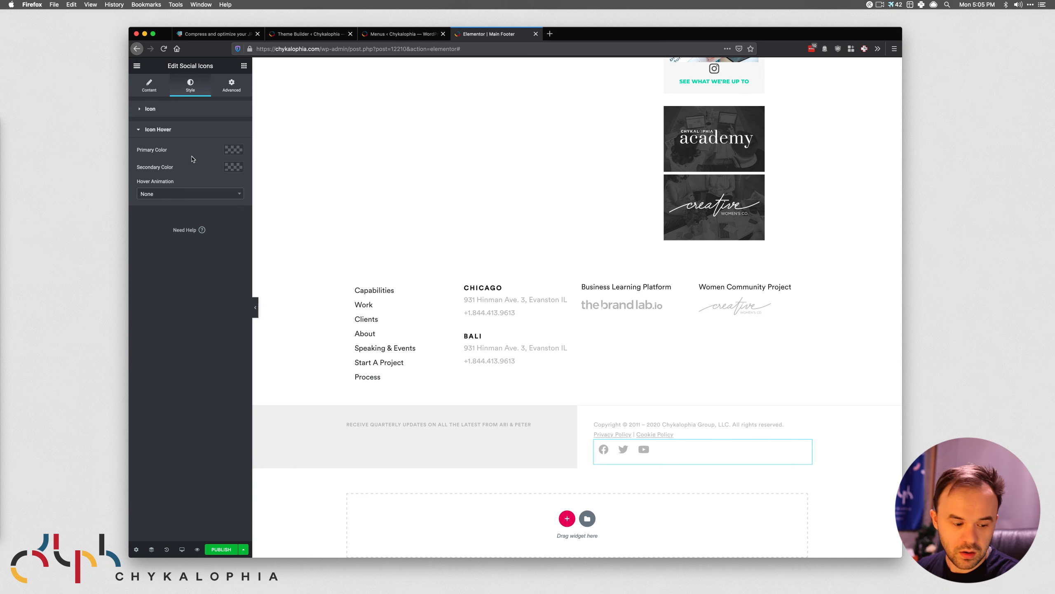
key("super+grave")
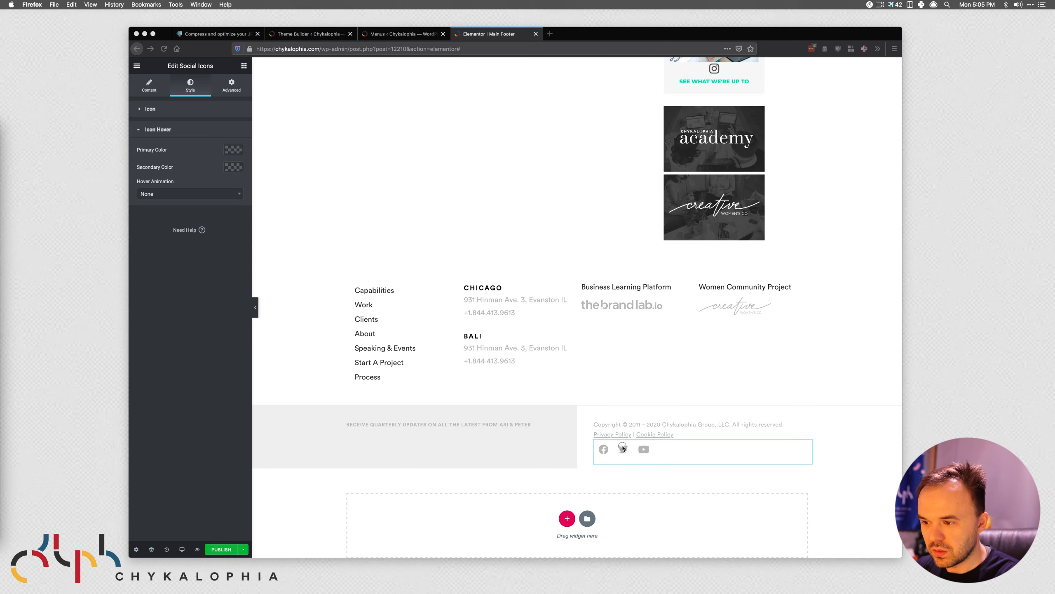
left_click(605, 454)
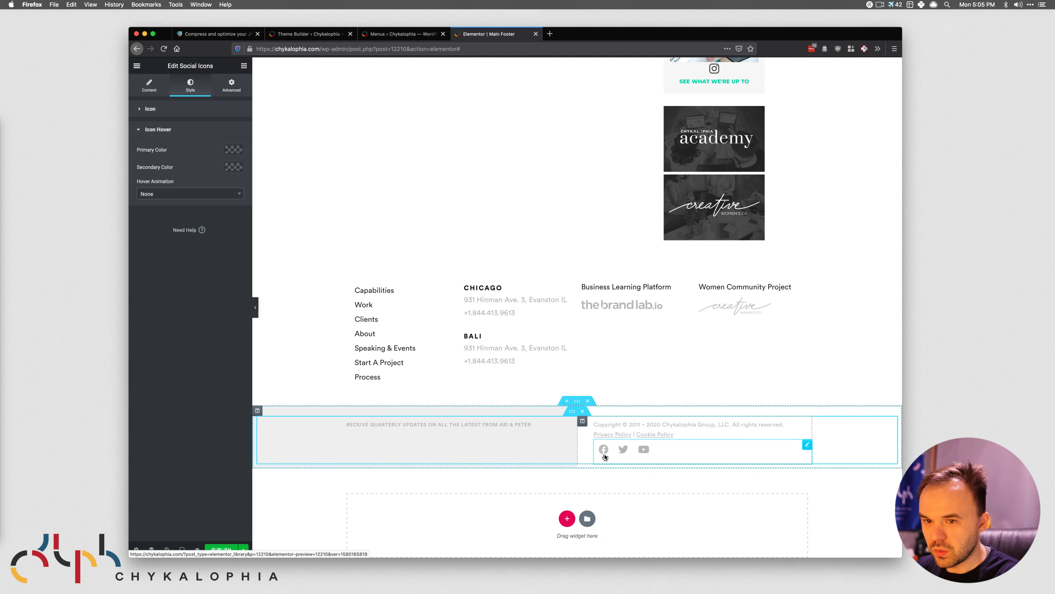
left_click(194, 196)
left_click(193, 195)
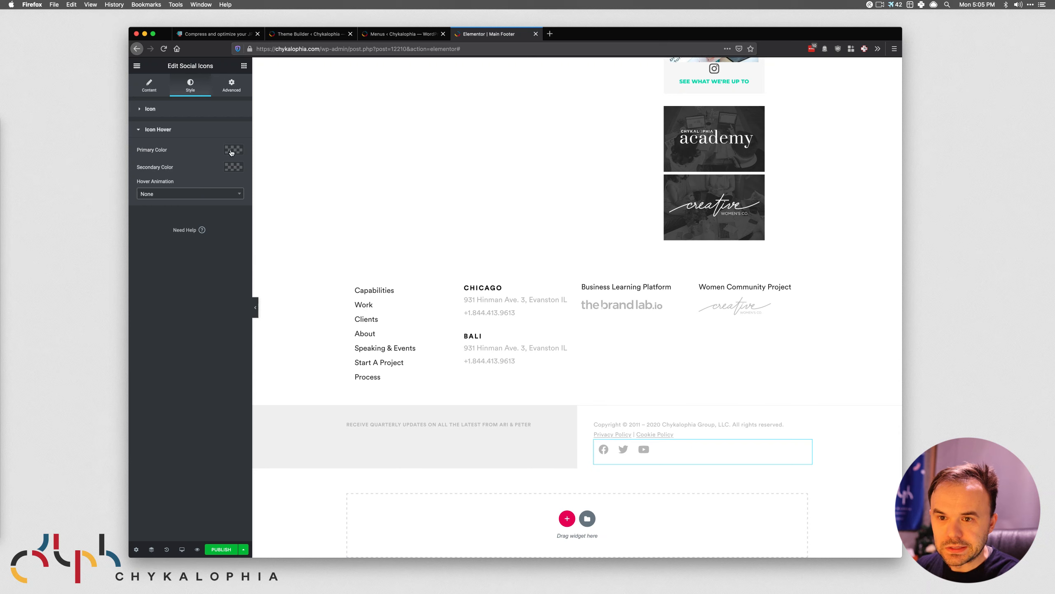
left_click(234, 167)
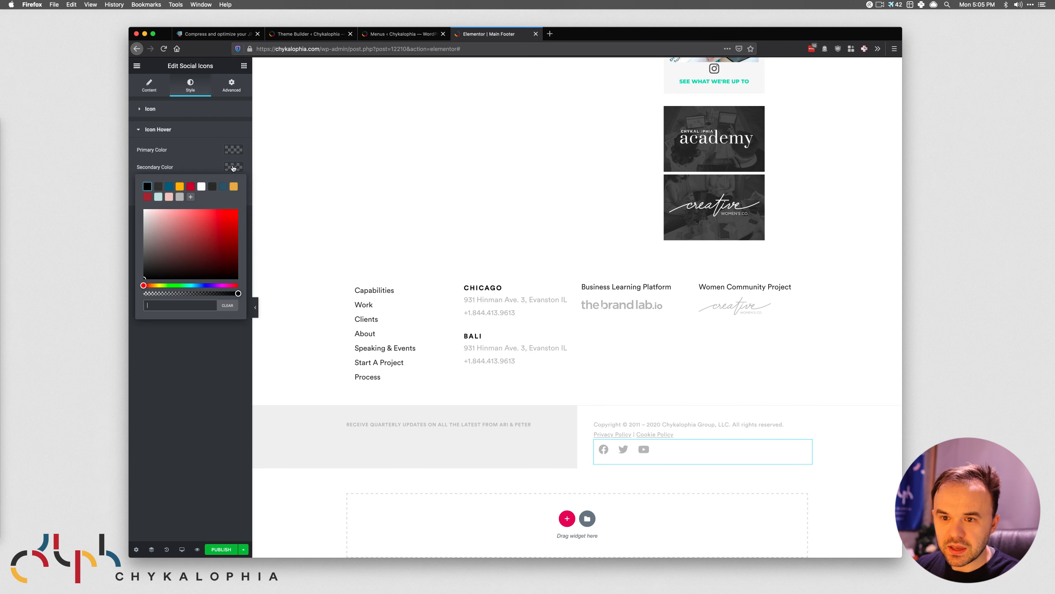
left_click(169, 187)
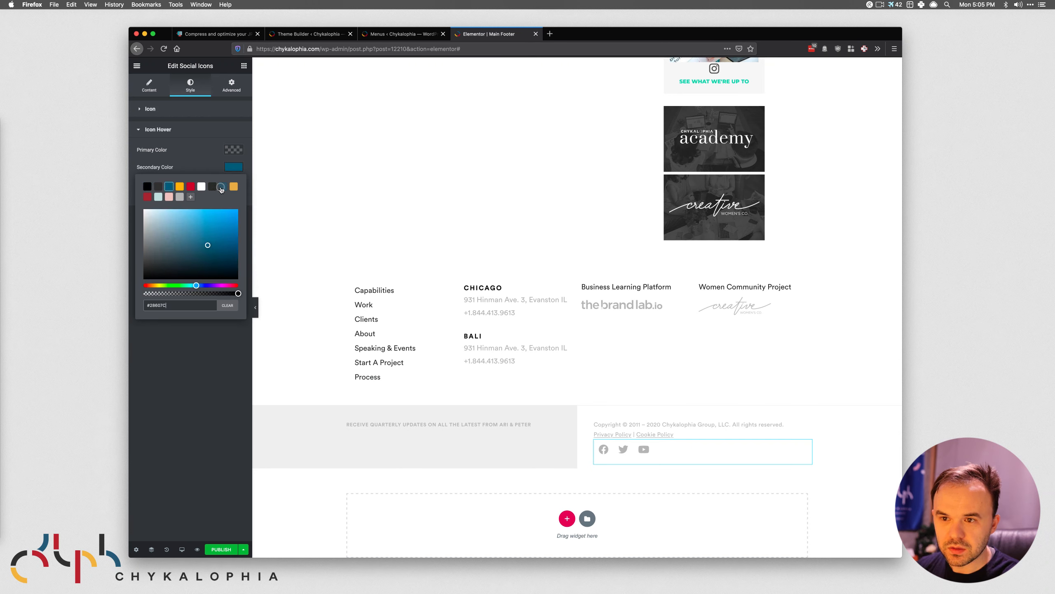
left_click(221, 188)
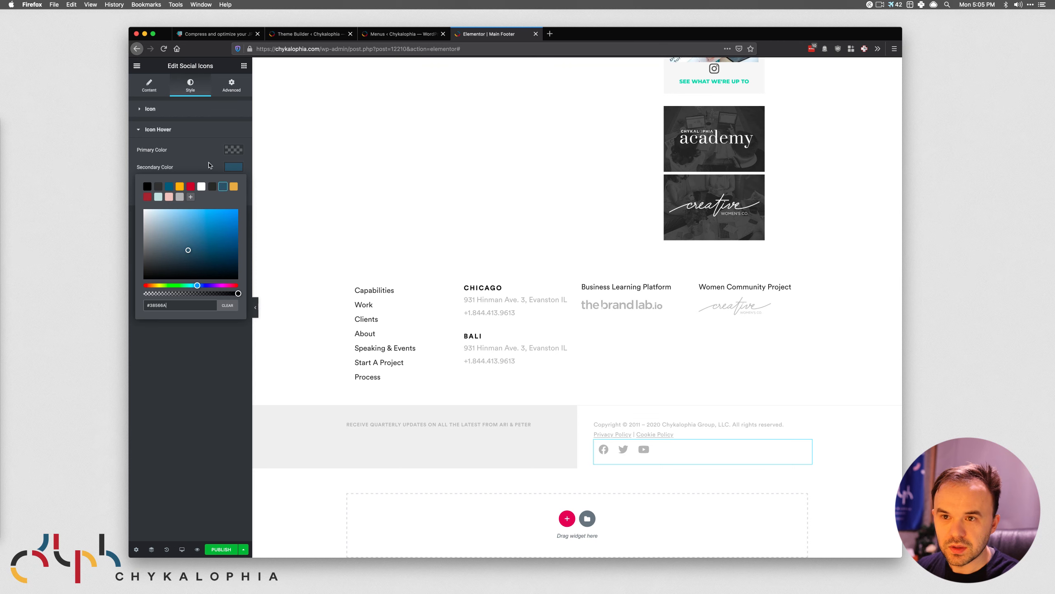
left_click(209, 165)
key("super+grave")
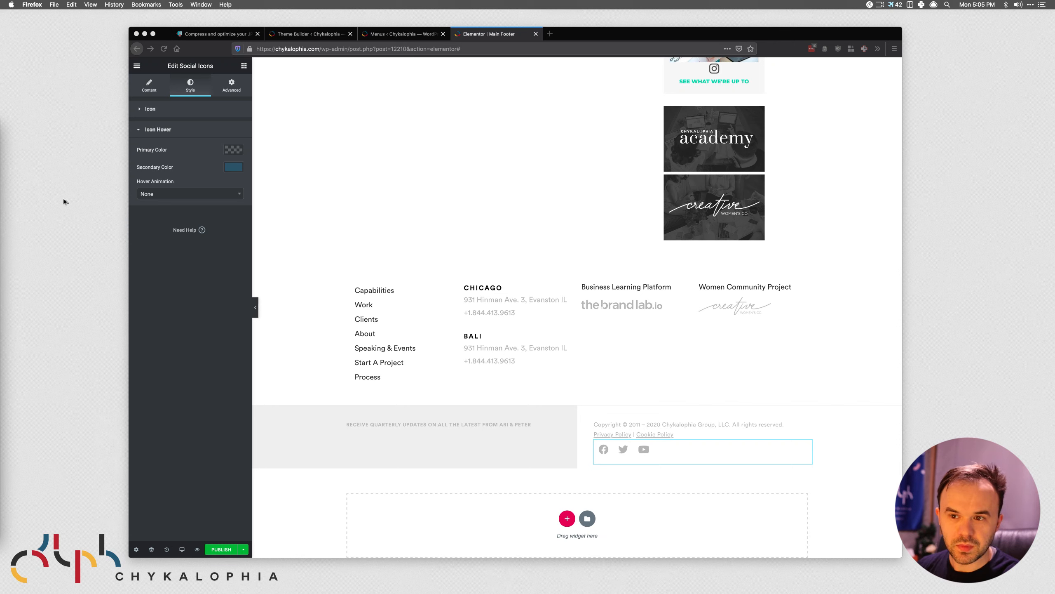
left_click(228, 168)
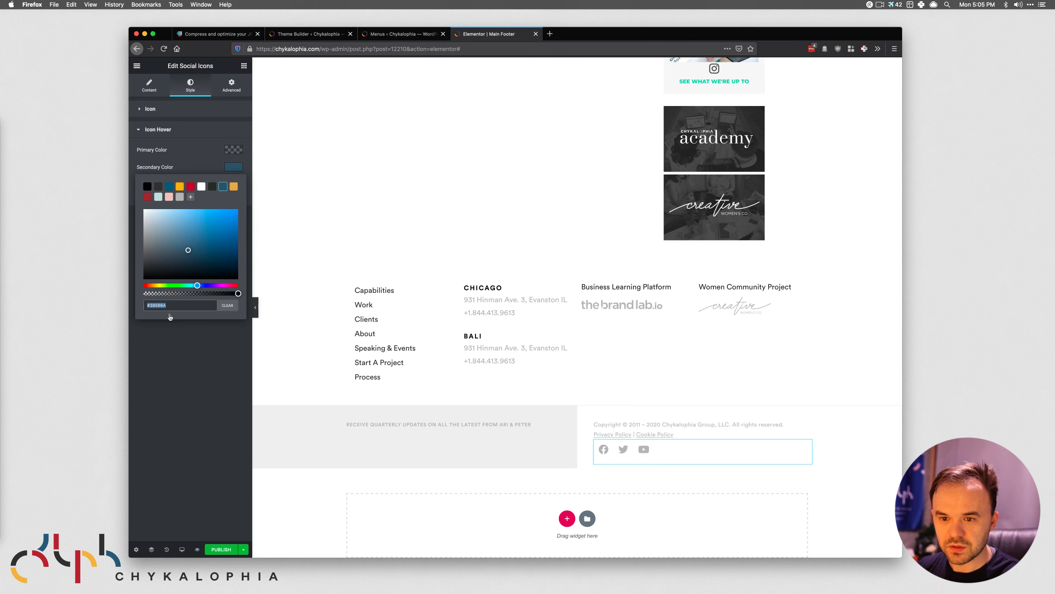
type("#1A4E69")
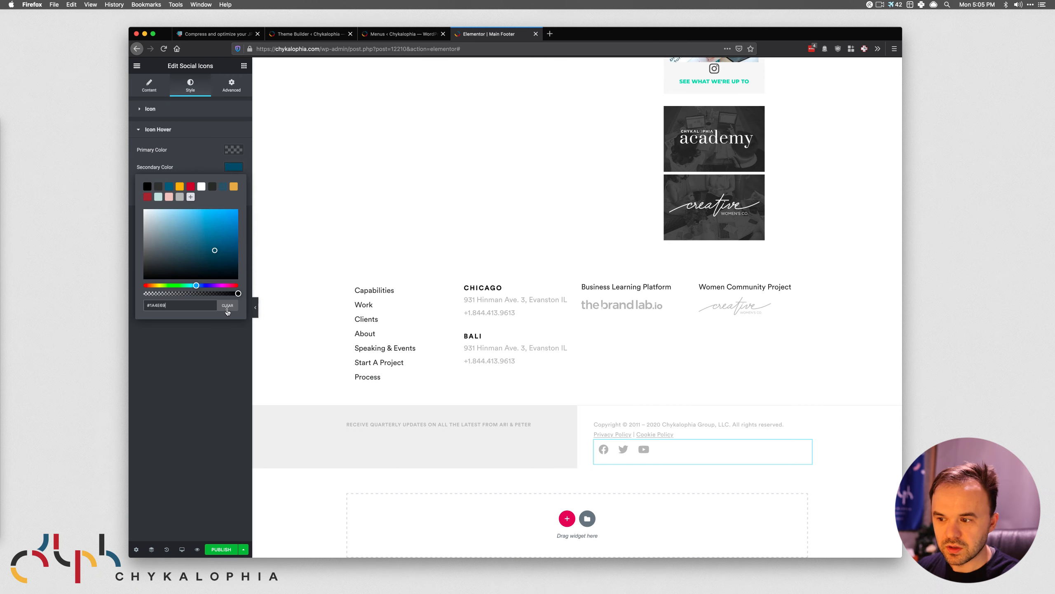
left_click(191, 351)
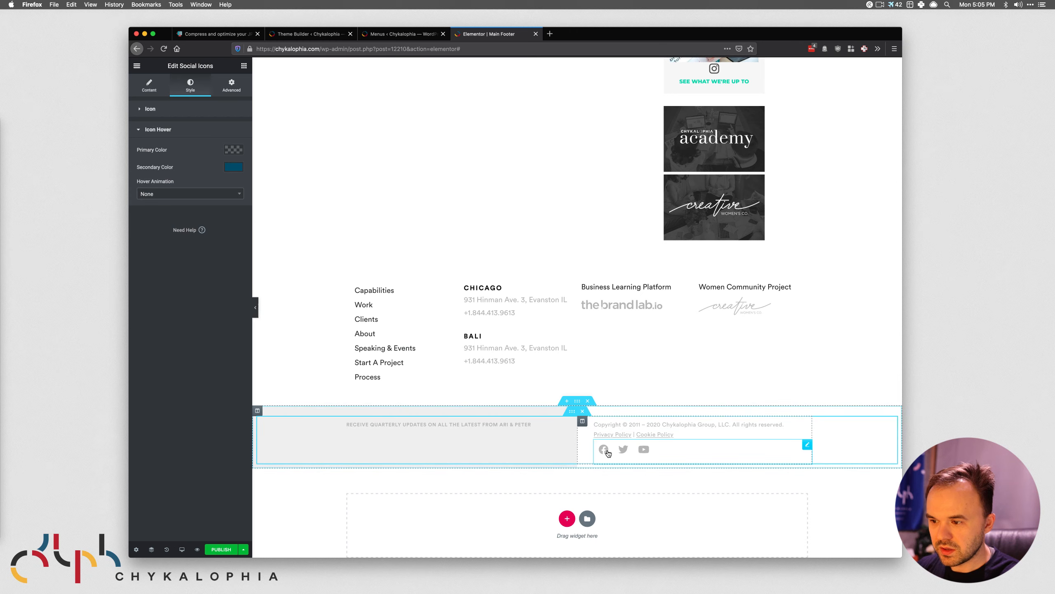
left_click(233, 150)
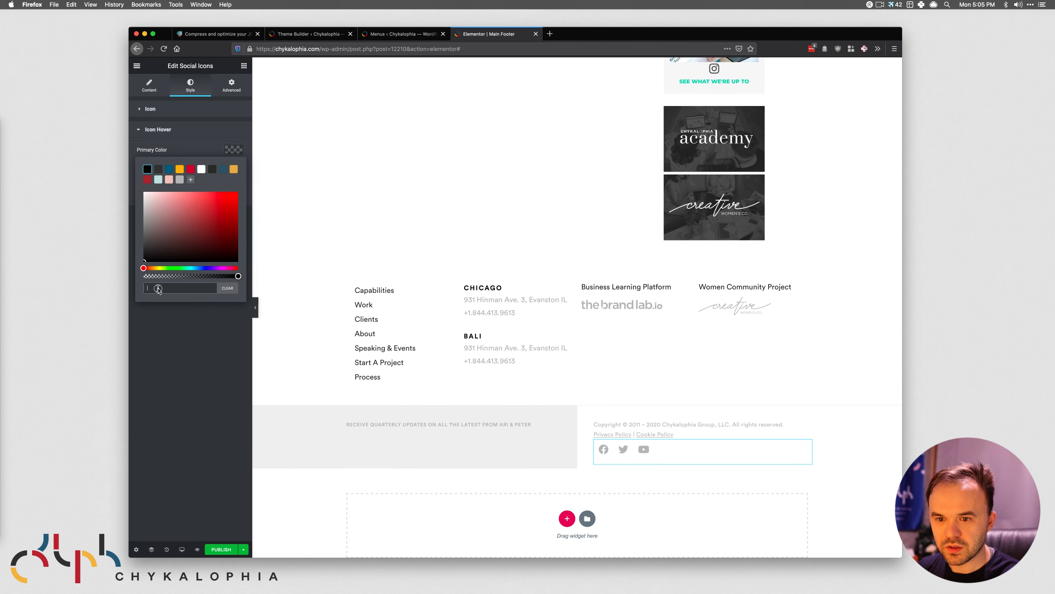
left_click(169, 168)
left_click(182, 327)
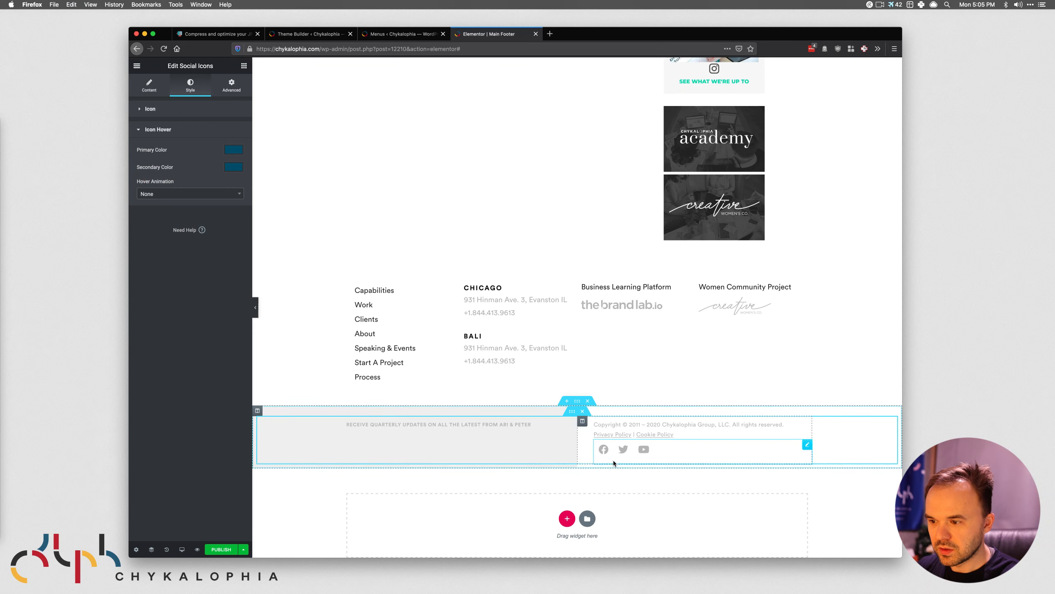
left_click(232, 149)
left_click(227, 288)
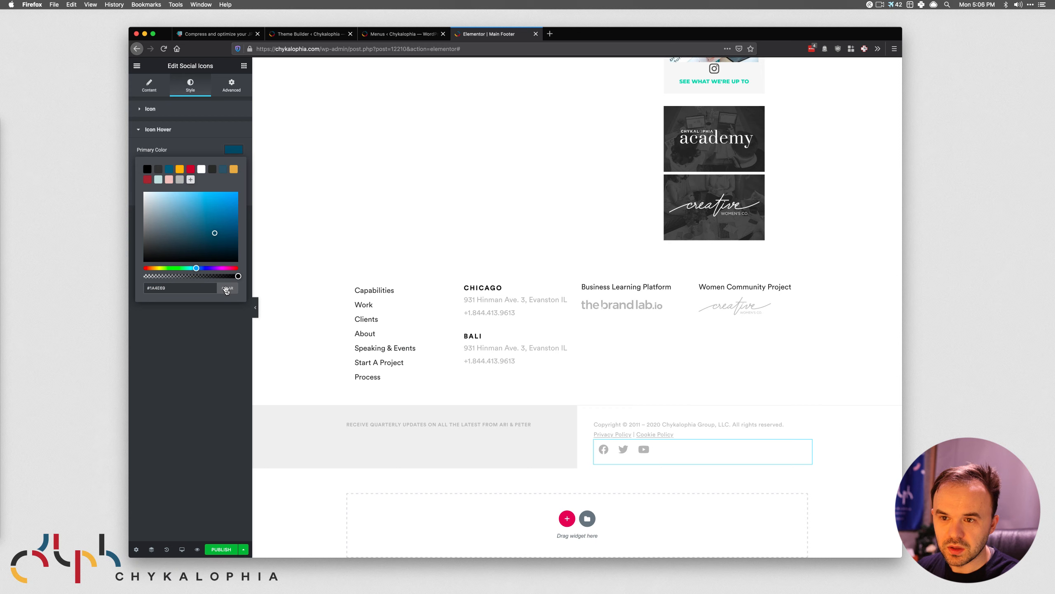
left_click(196, 336)
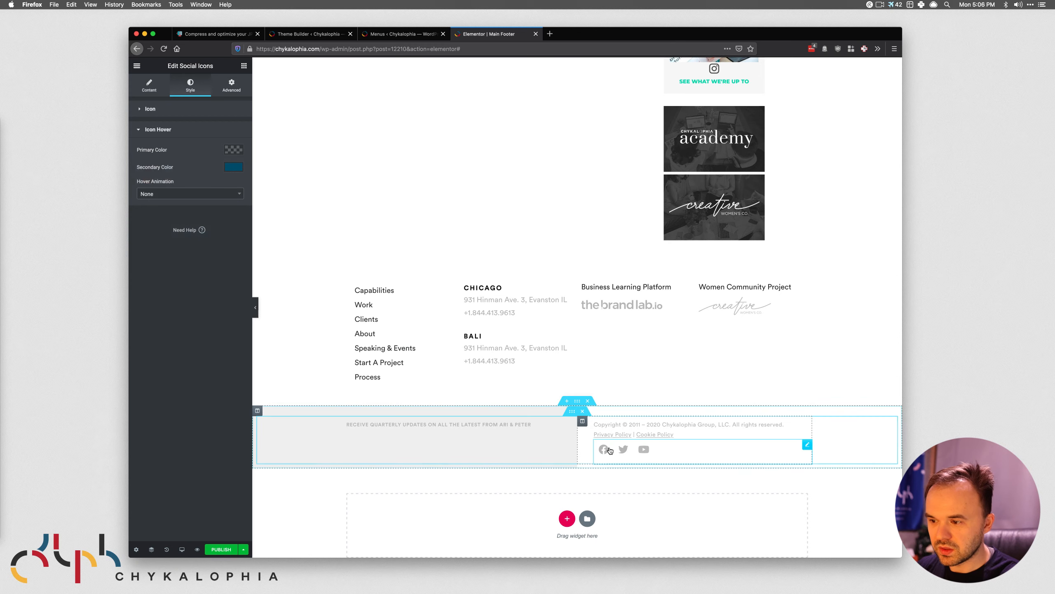
left_click(229, 168)
type("#96BCCF")
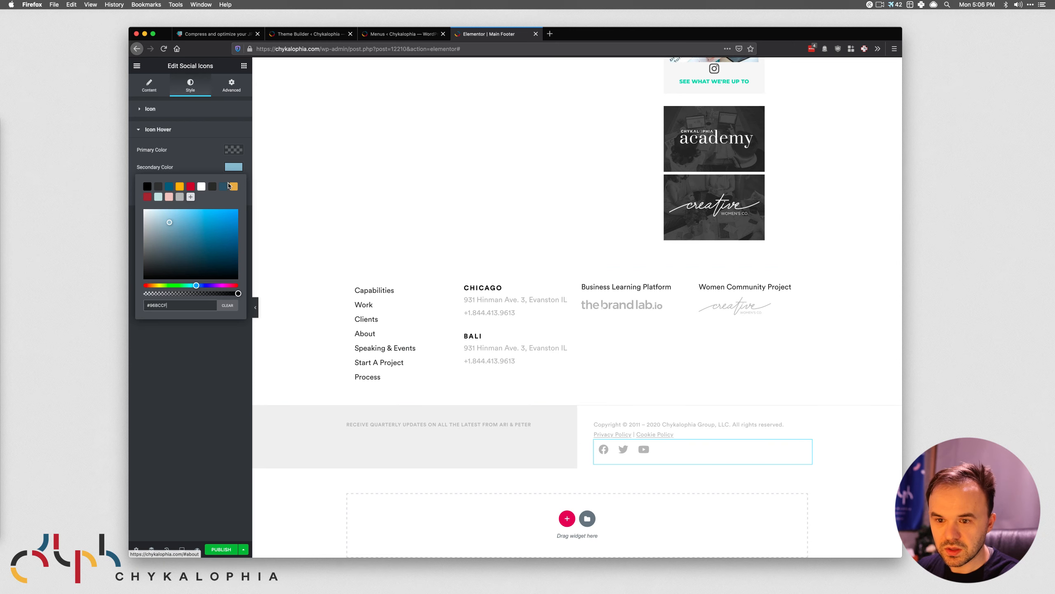
left_click(228, 167)
left_click(229, 167)
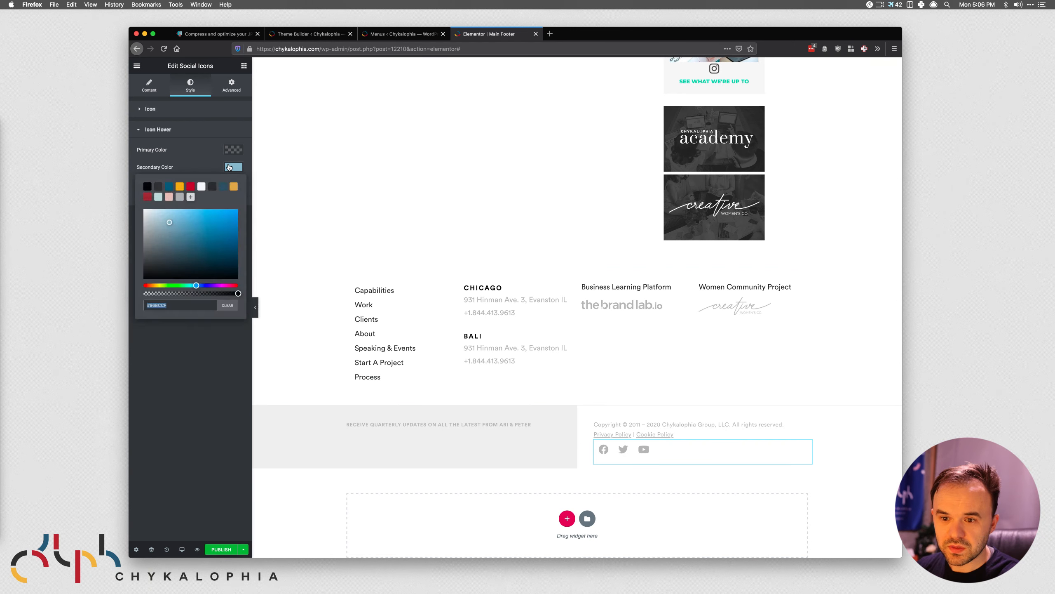
left_click(227, 305)
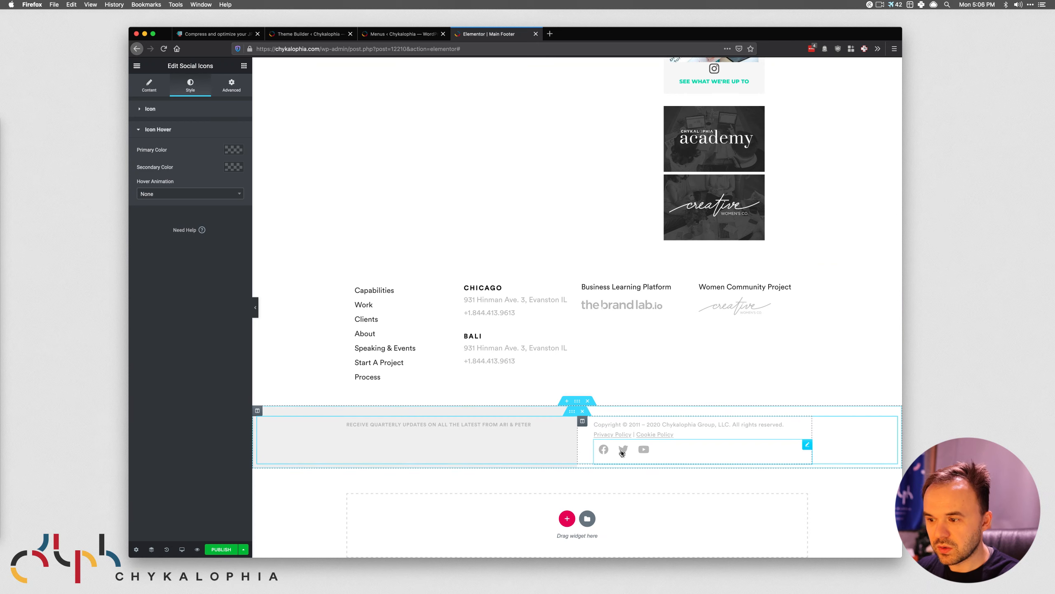
Add a fourth Wordpress item after Youtube in the Social Icons list, keeping official colours.
left_click(150, 85)
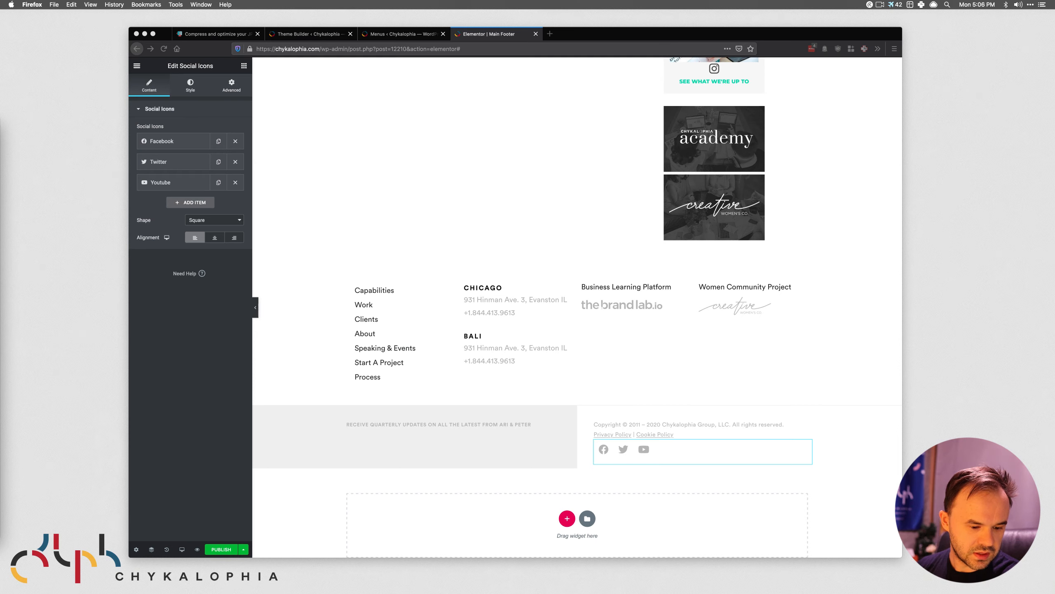
left_click(469, 219)
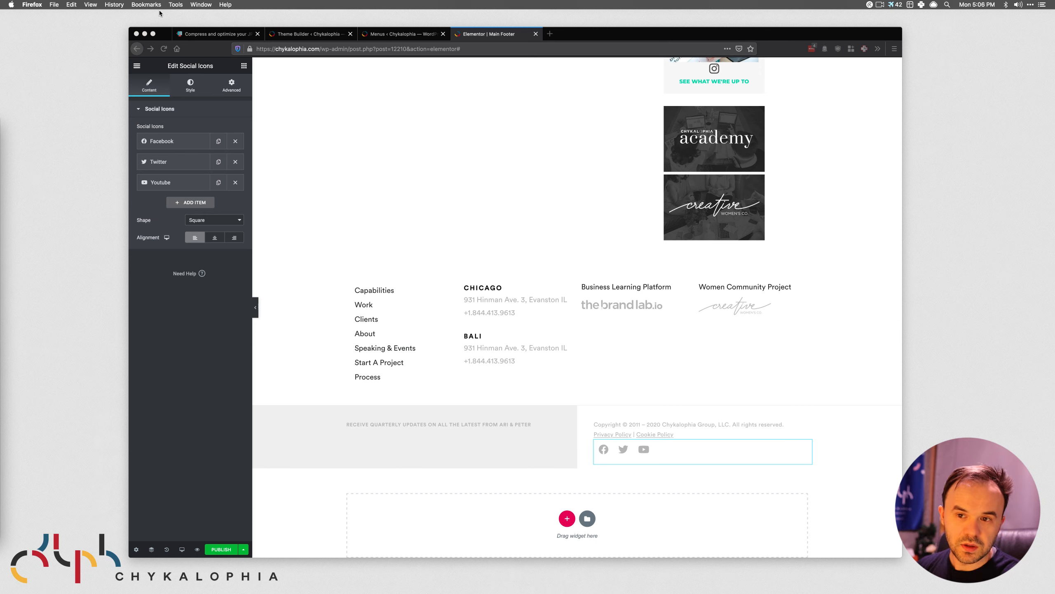
left_click(208, 202)
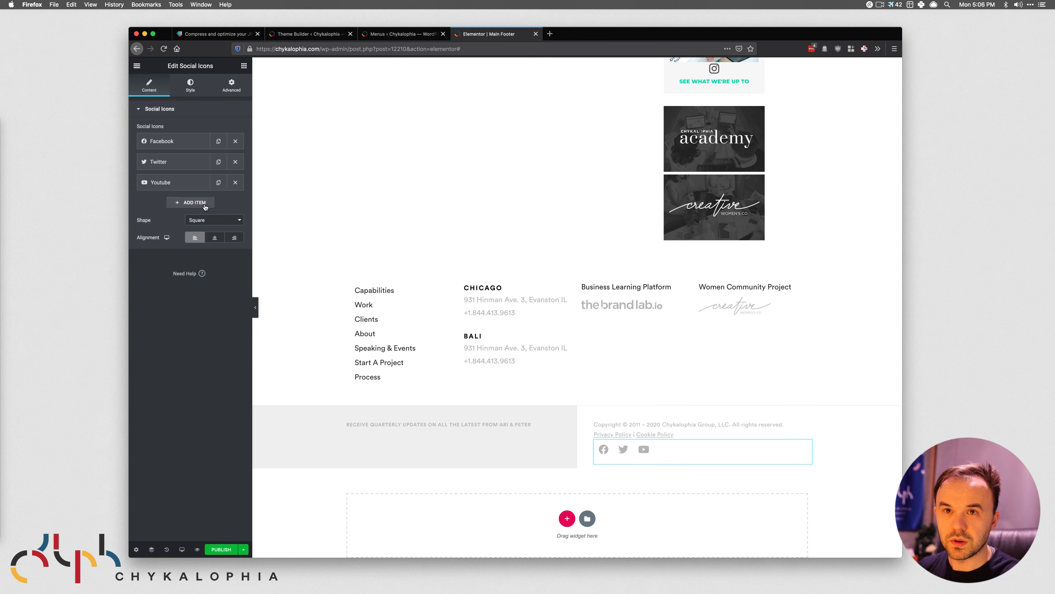
left_click(203, 203)
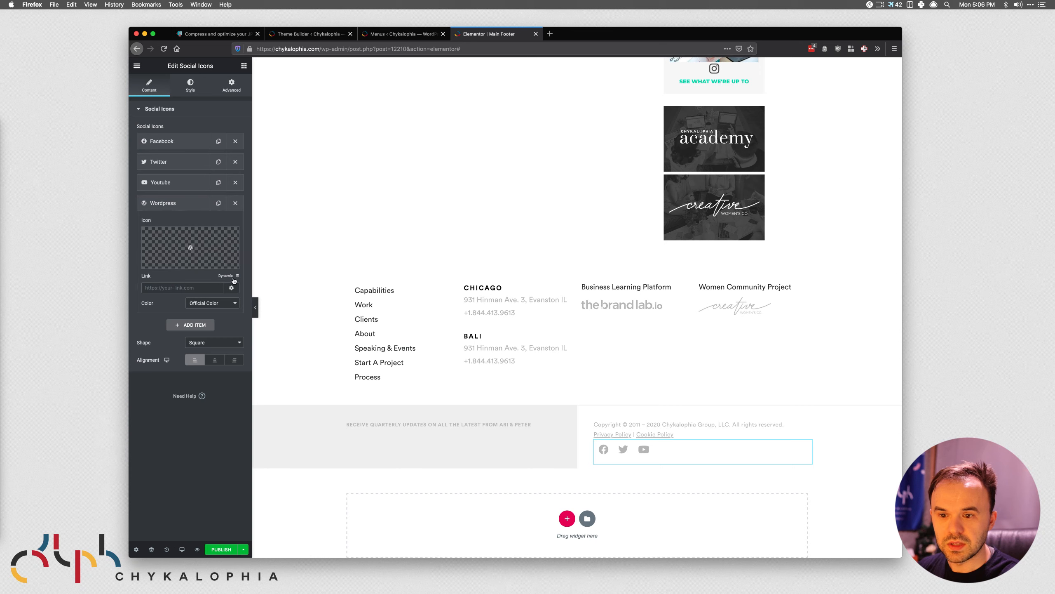
left_click(223, 304)
left_click(223, 304)
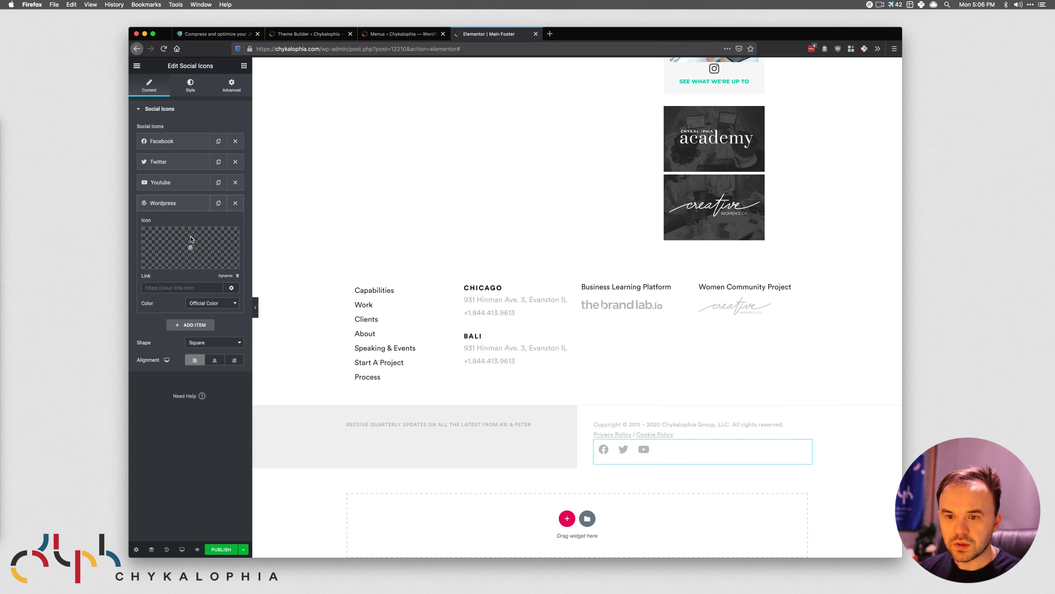
left_click(187, 206)
left_click(186, 207)
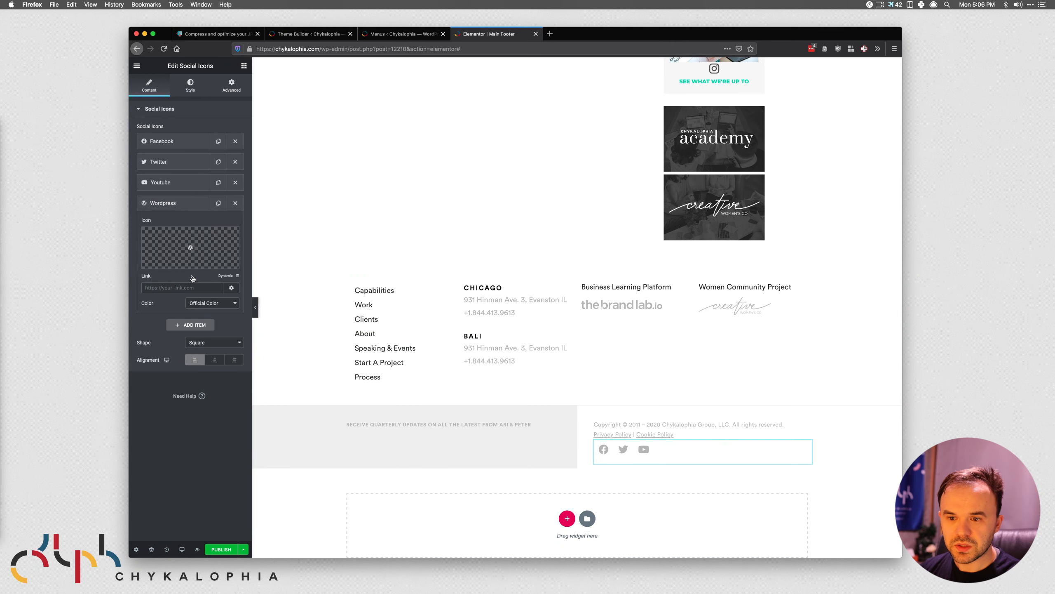
Set the fourth item's icon to Linkedin and drag it to the top of the list.
left_click(166, 261)
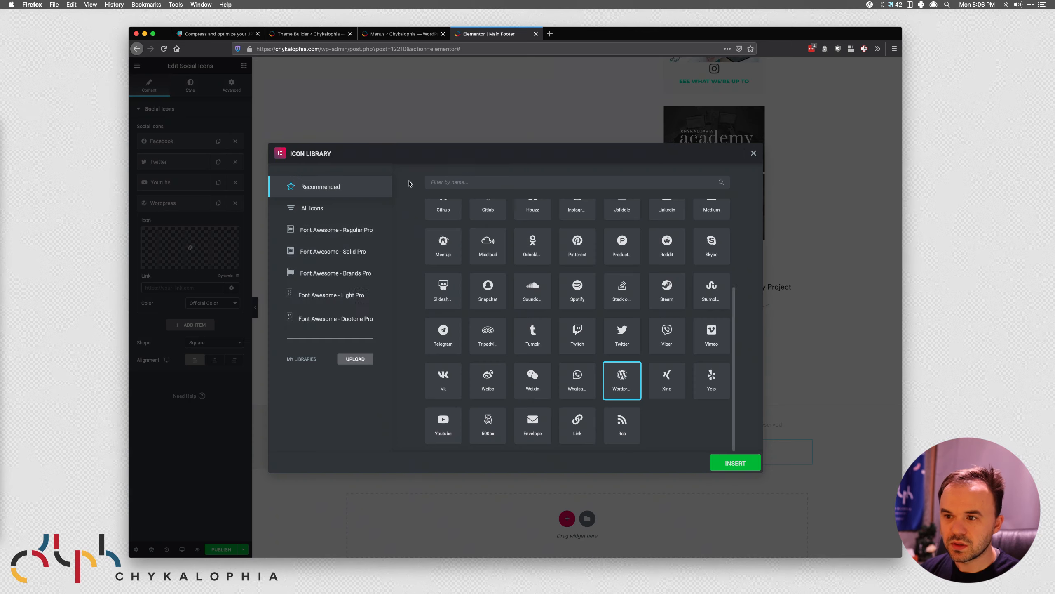
left_click(516, 184)
type("link")
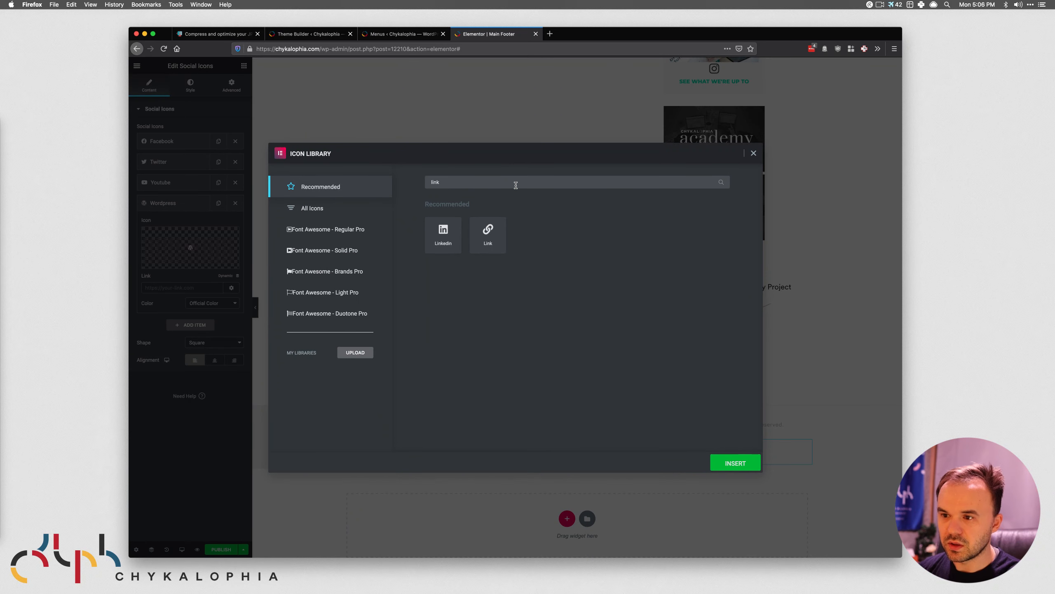
left_click(443, 232)
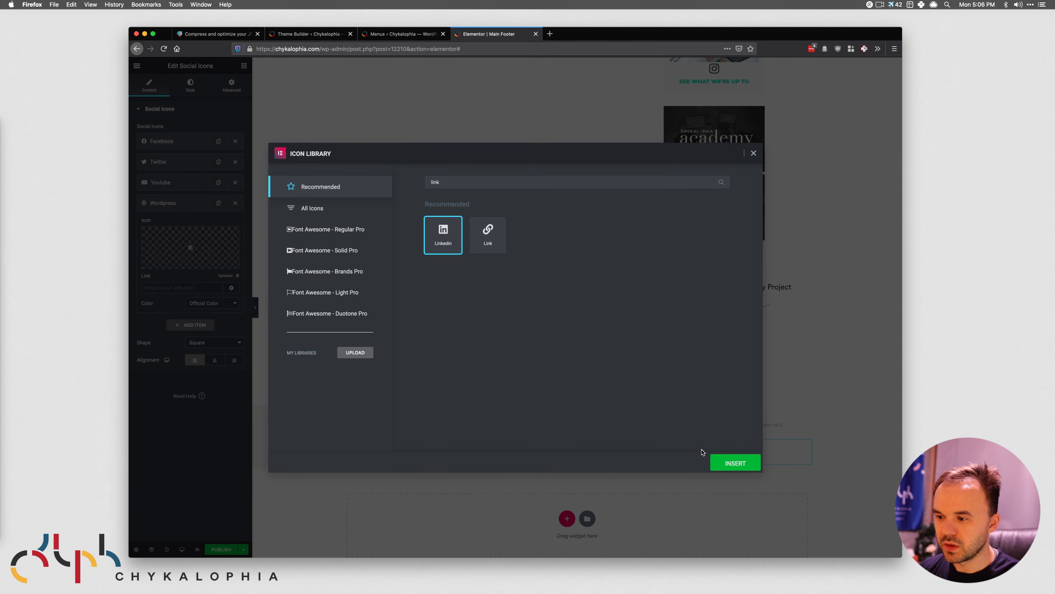
left_click(734, 462)
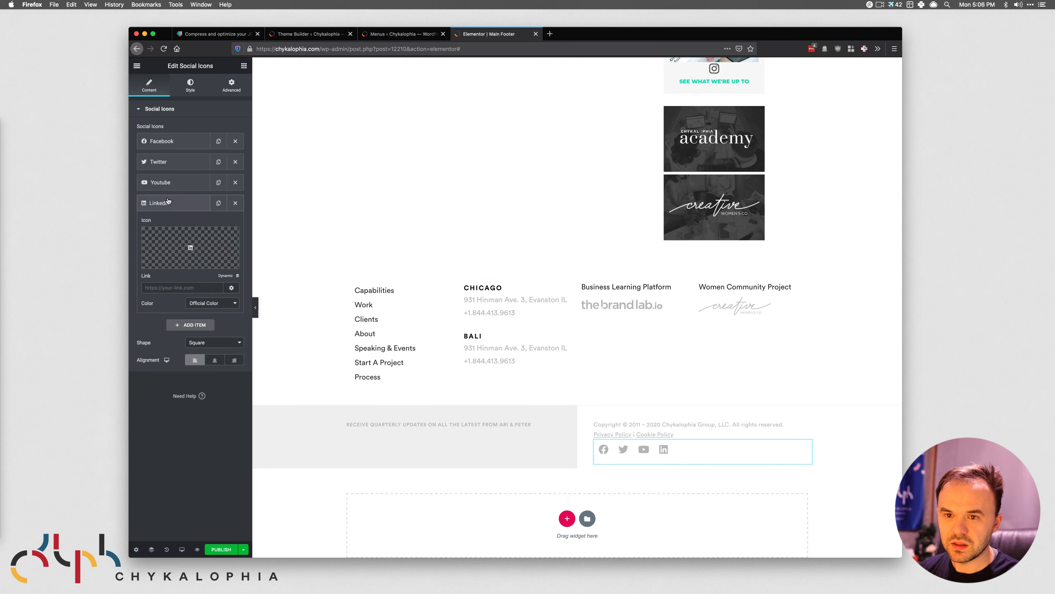
left_click_drag(168, 201, 174, 140)
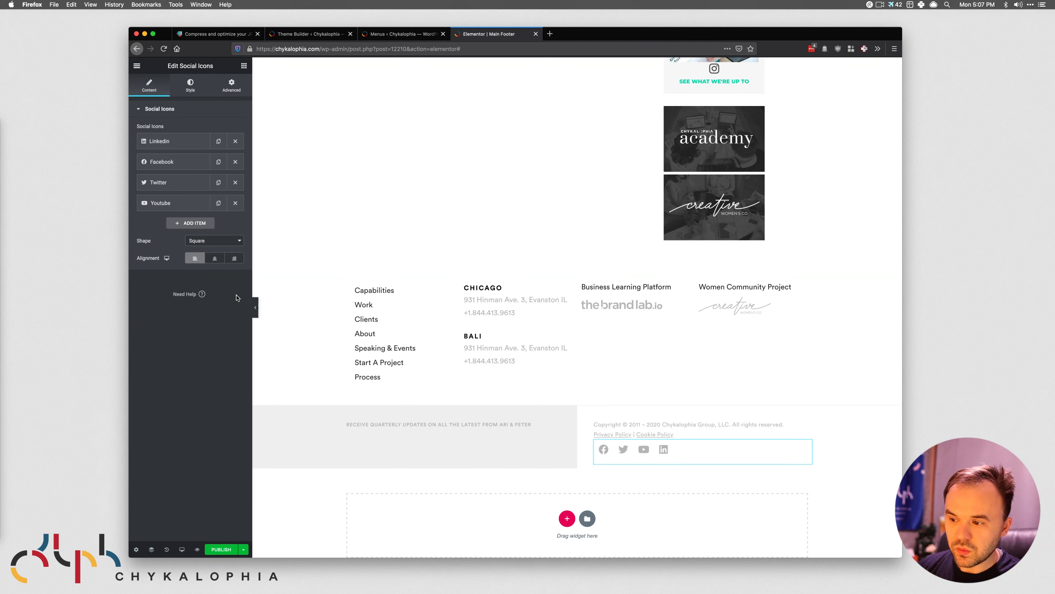
Change the Facebook item's icon to the plain 'f' logo from Font Awesome Brands Pro.
left_click(179, 164)
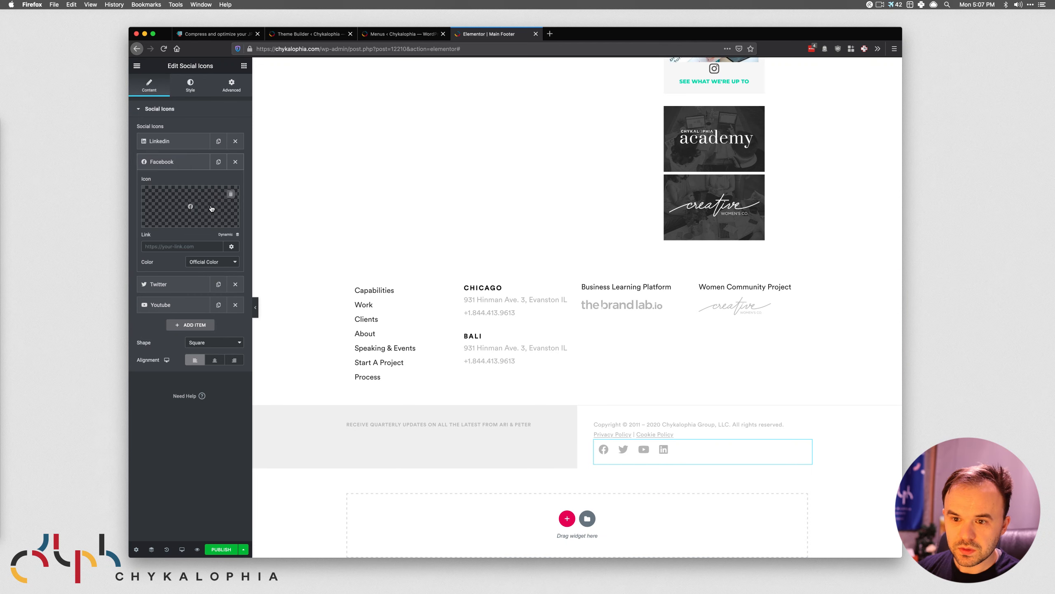
left_click(185, 218)
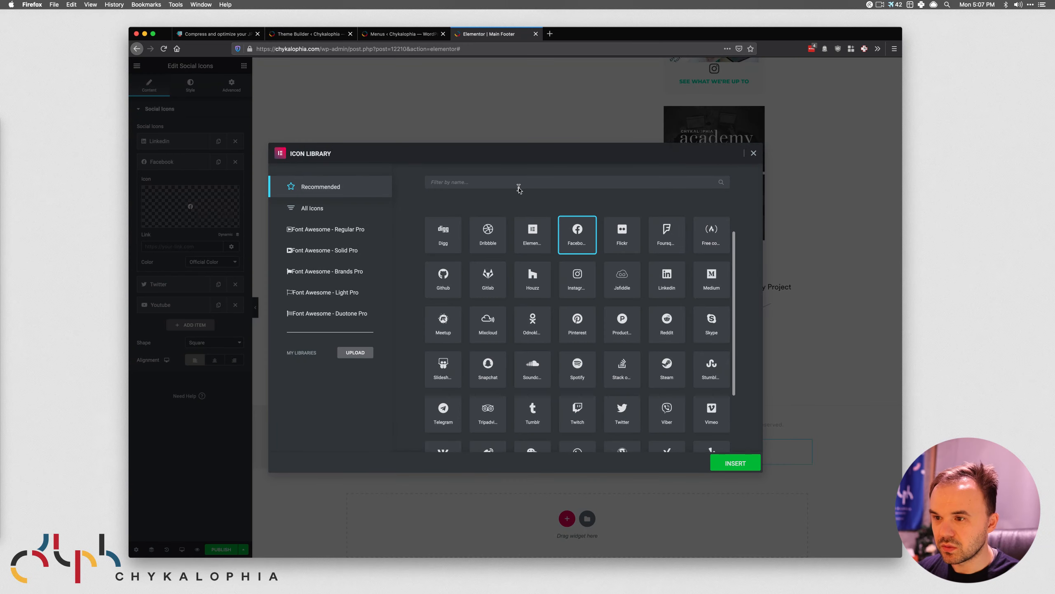
left_click(514, 186)
type("face")
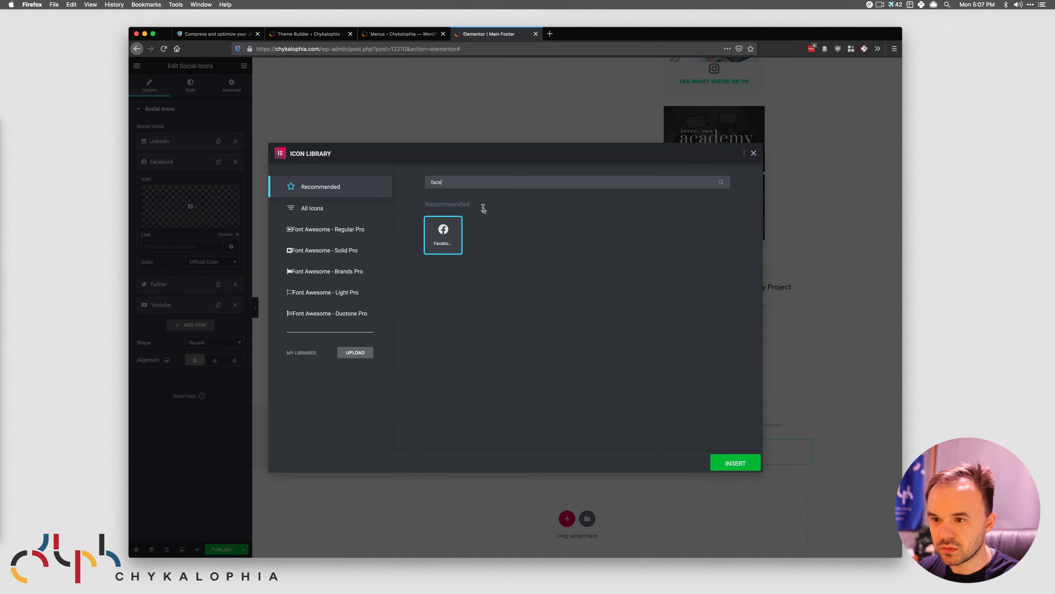
left_click(314, 273)
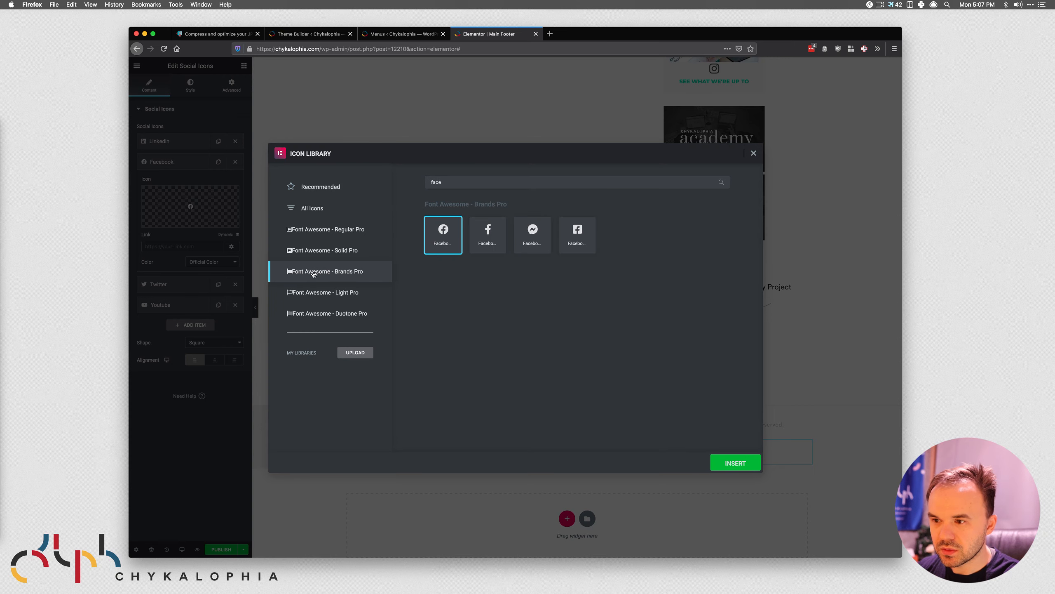
left_click(490, 242)
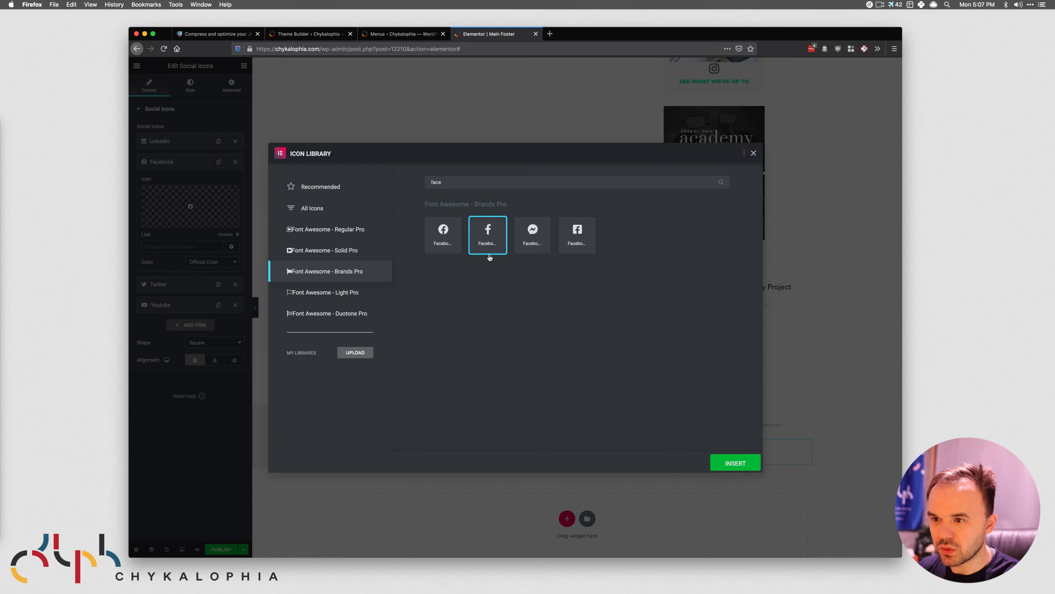
left_click(730, 465)
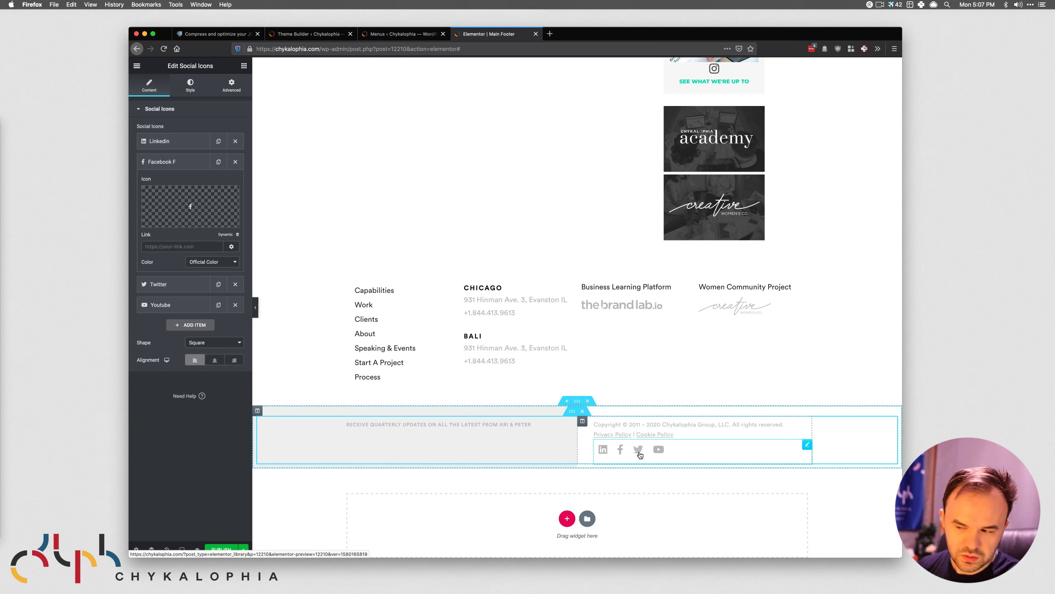
left_click(176, 167)
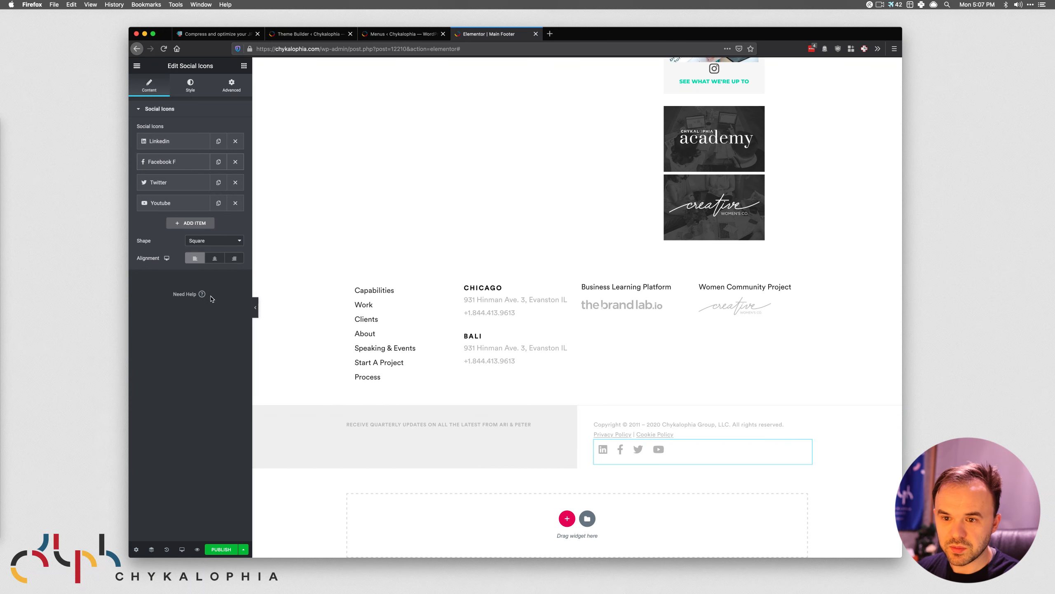
Add a new social item and set its icon to Instagram.
left_click(196, 223)
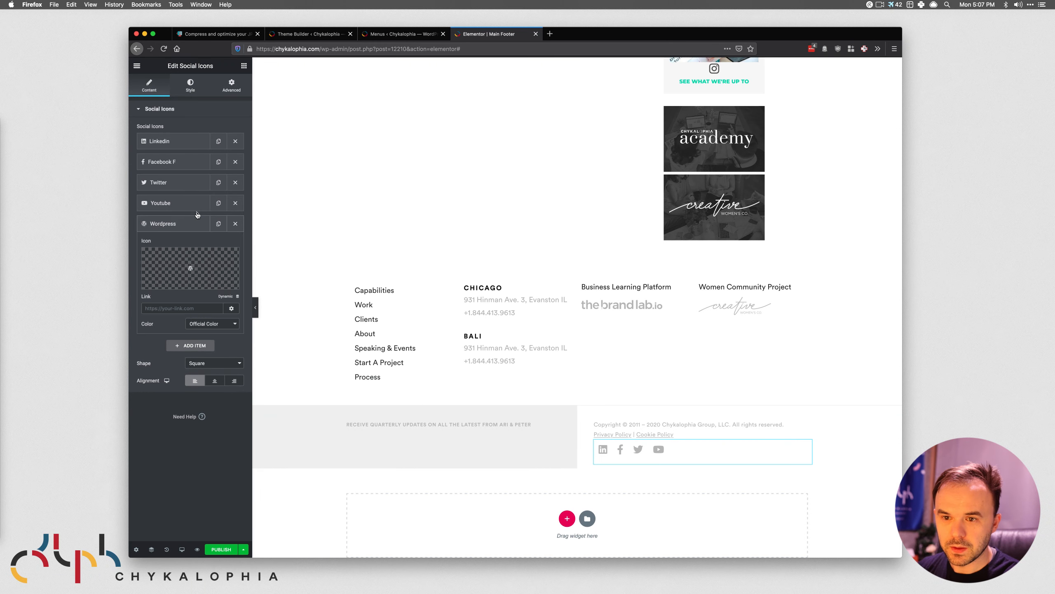
left_click(180, 229)
left_click(180, 229)
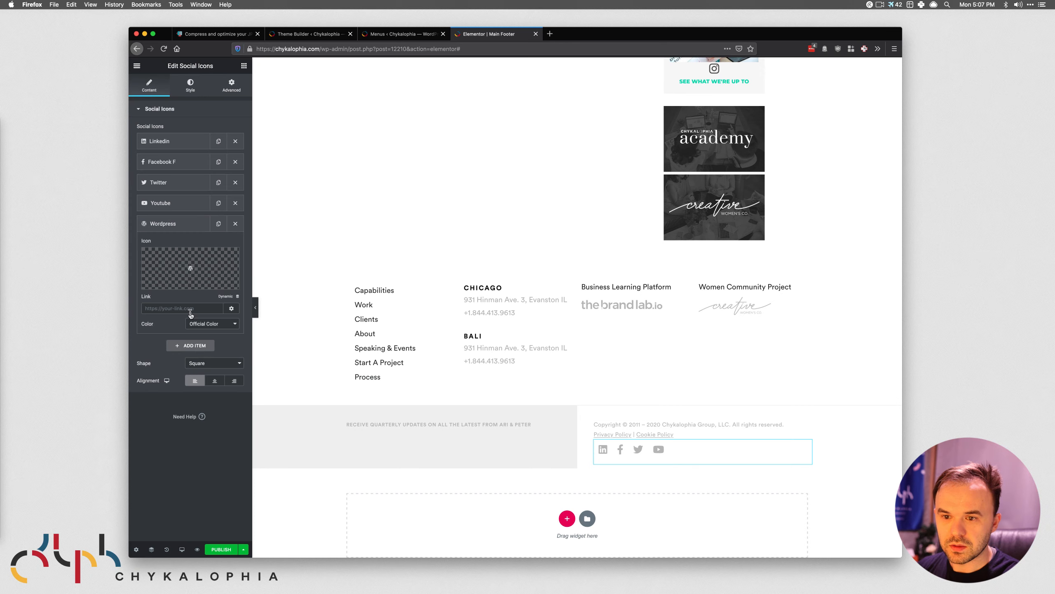
left_click(190, 270)
left_click(463, 183)
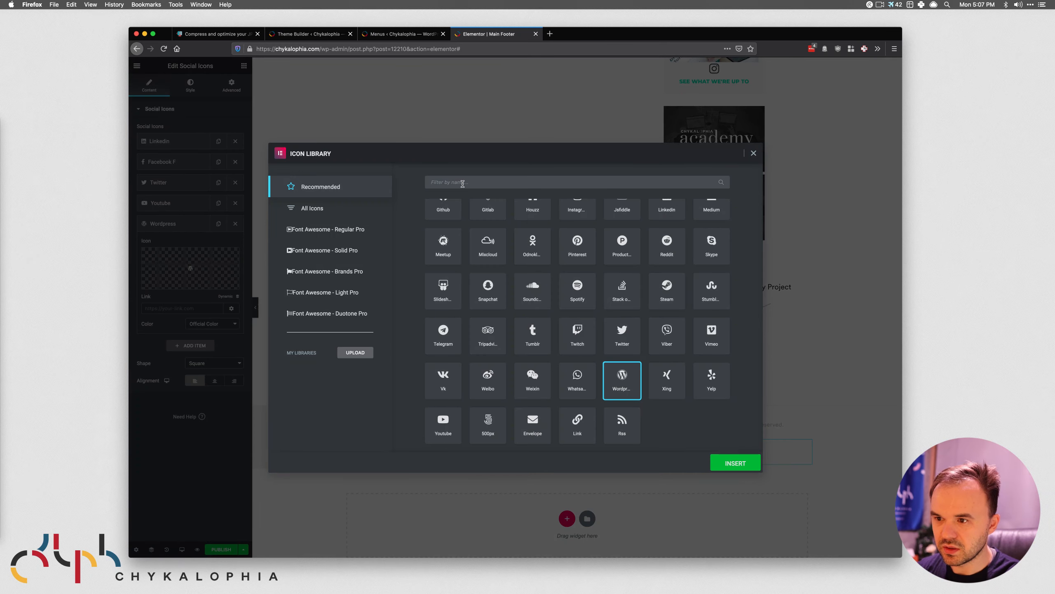
type("inst")
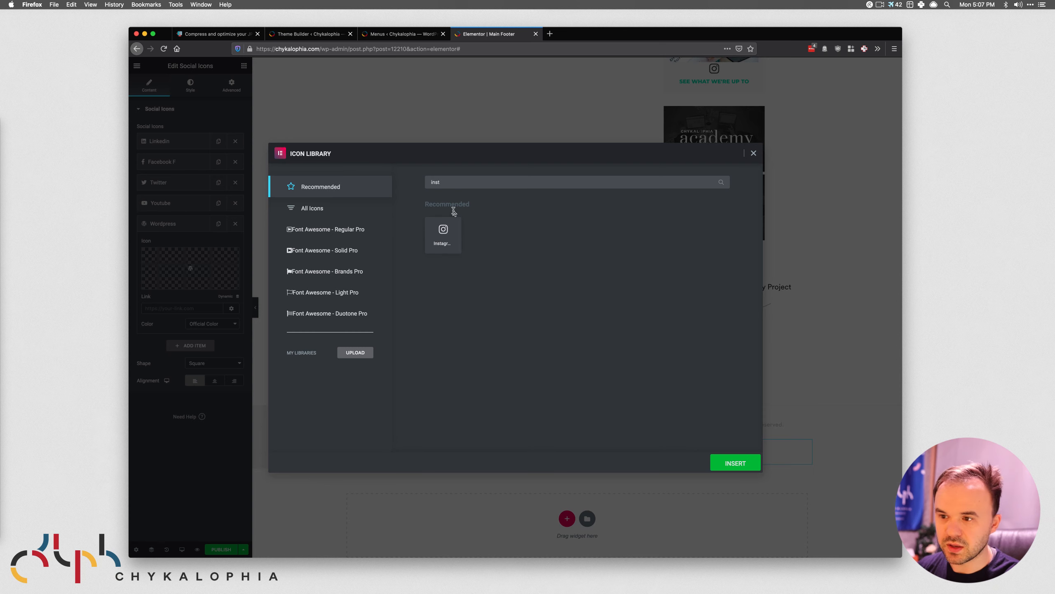
left_click(442, 233)
left_click(748, 464)
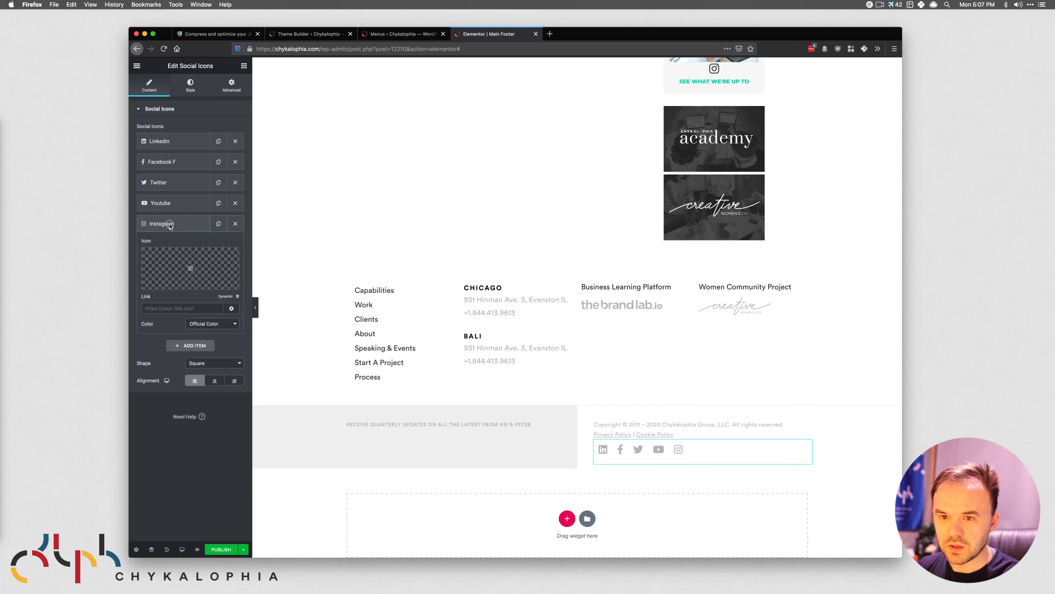
Move Instagram above Youtube, save the footer as a draft, and add a sixth social item.
left_click_drag(172, 225, 175, 205)
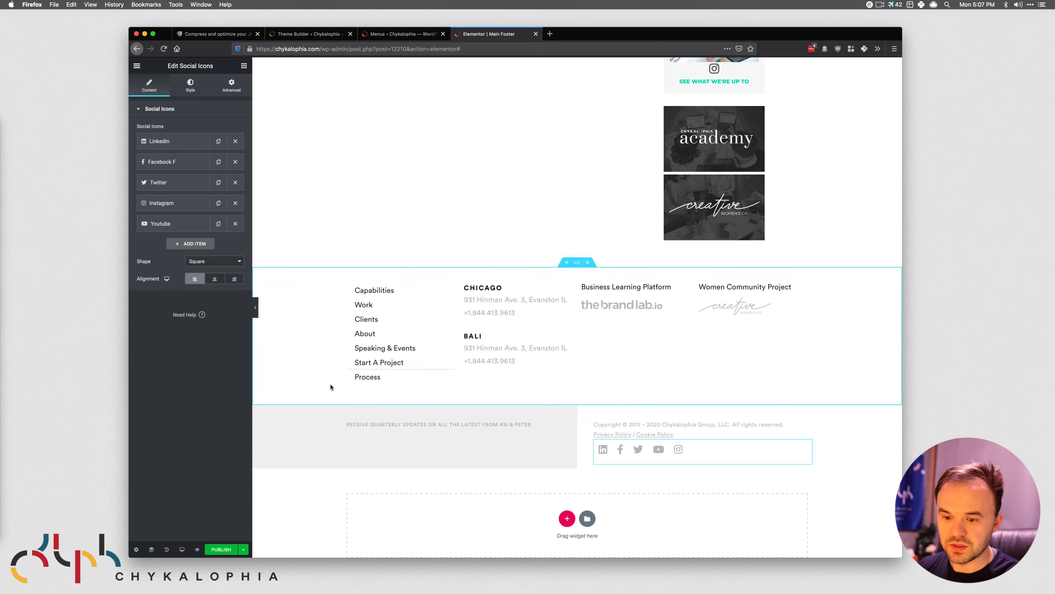
left_click(244, 549)
left_click(171, 495)
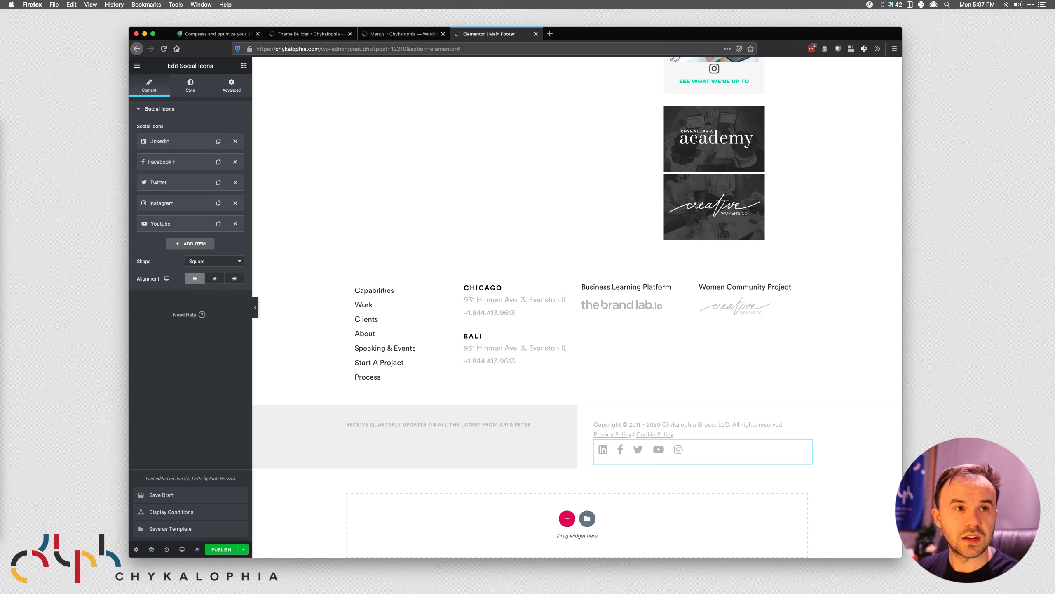
key("super+Tab")
key("super+Tab")
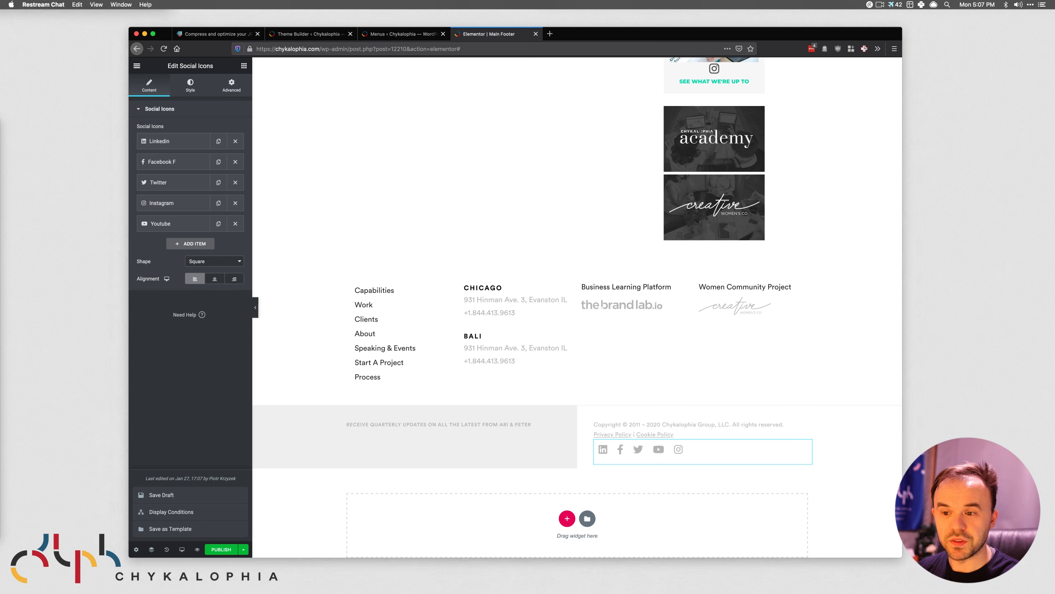
left_click(187, 357)
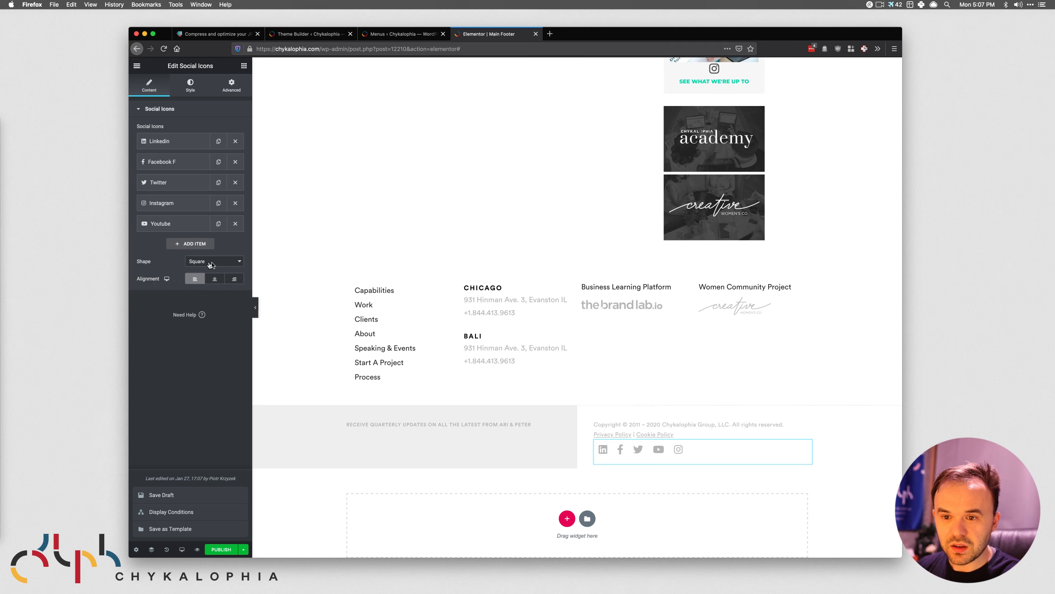
left_click(201, 247)
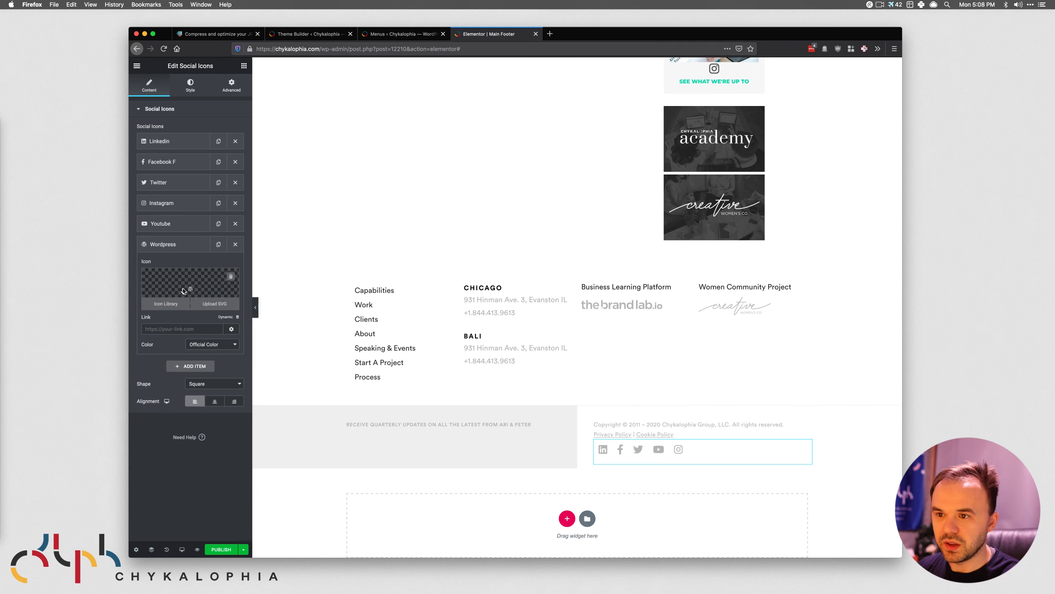
Set the sixth item's icon to Github using a 'git' icon search.
left_click(166, 303)
left_click(476, 183)
type("git")
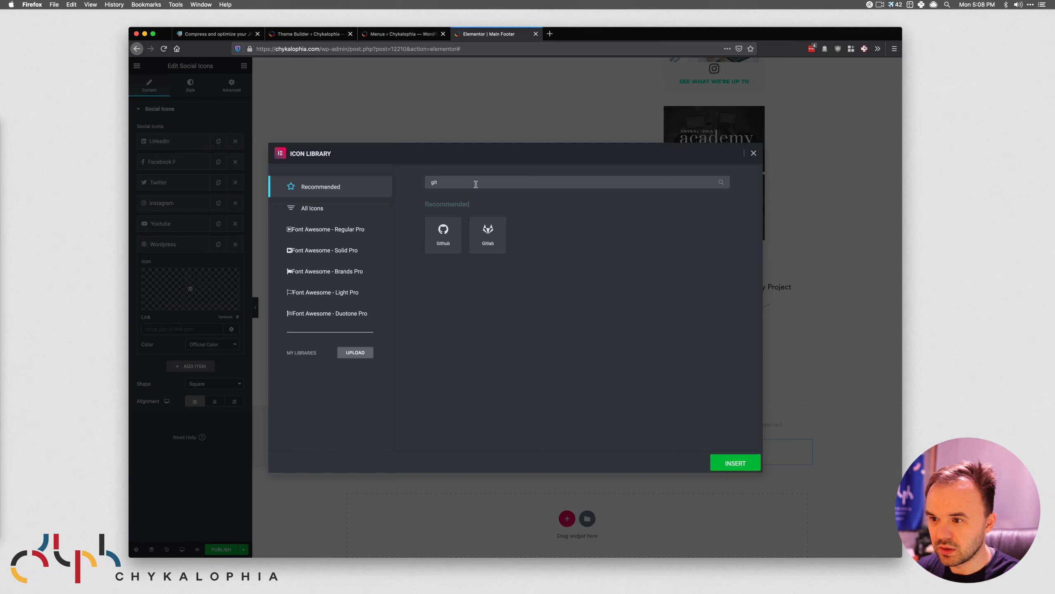
left_click(448, 230)
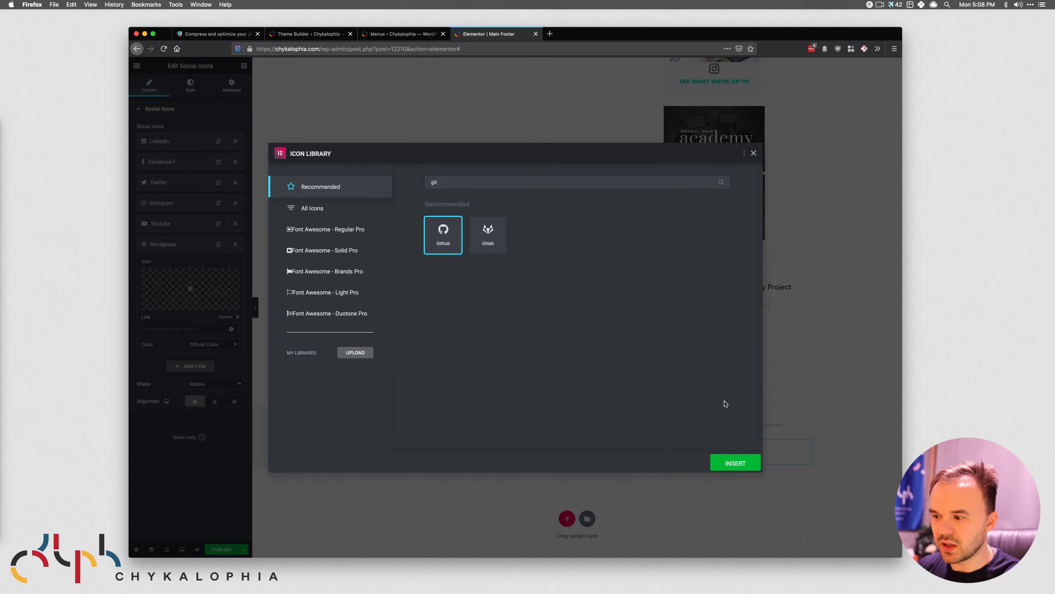
left_click(733, 462)
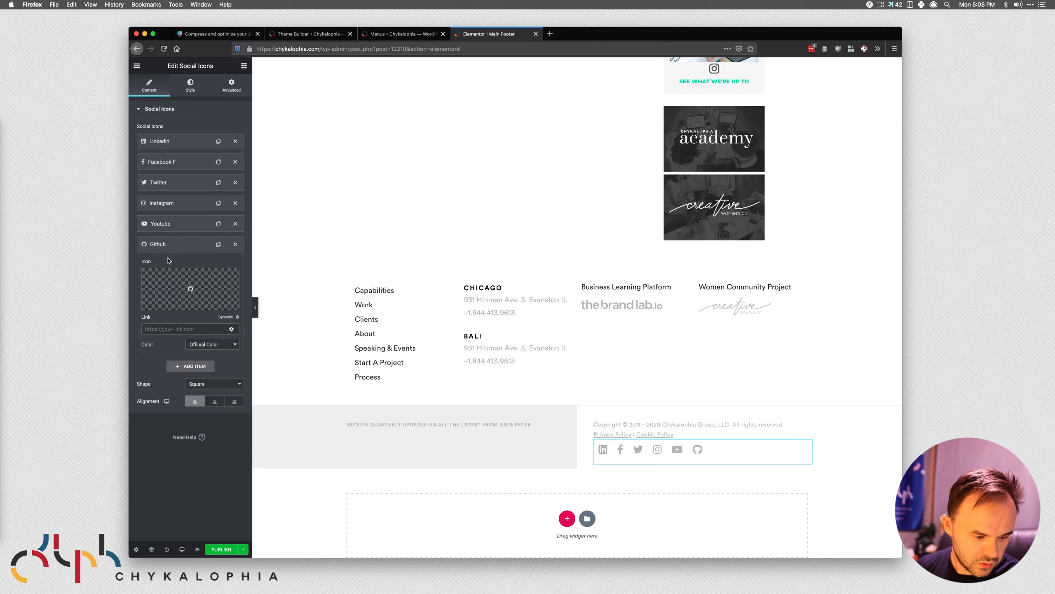
Add a seventh social item with the Behance icon.
left_click(188, 366)
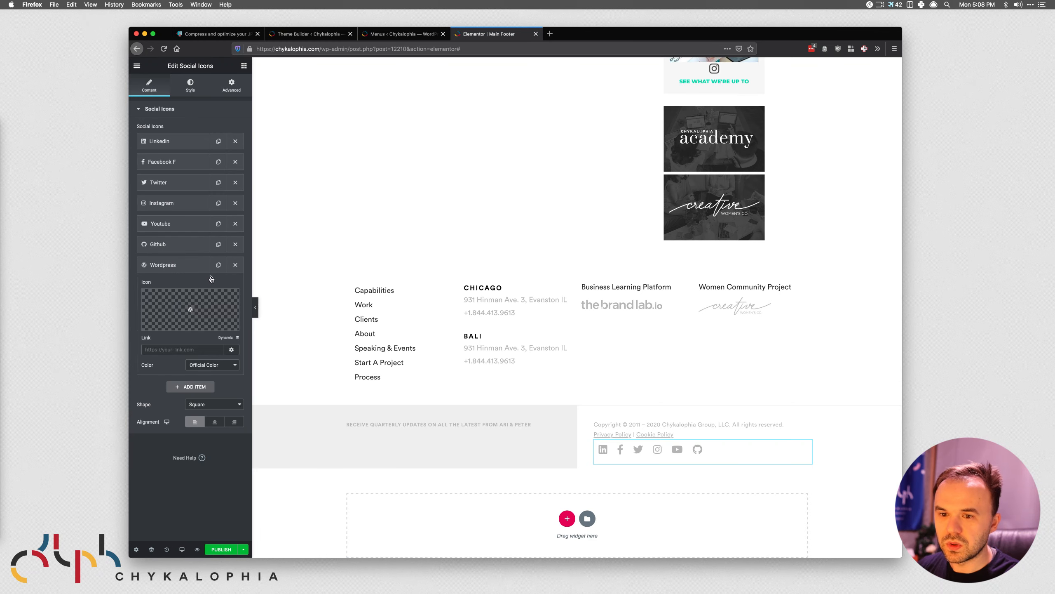
left_click(186, 308)
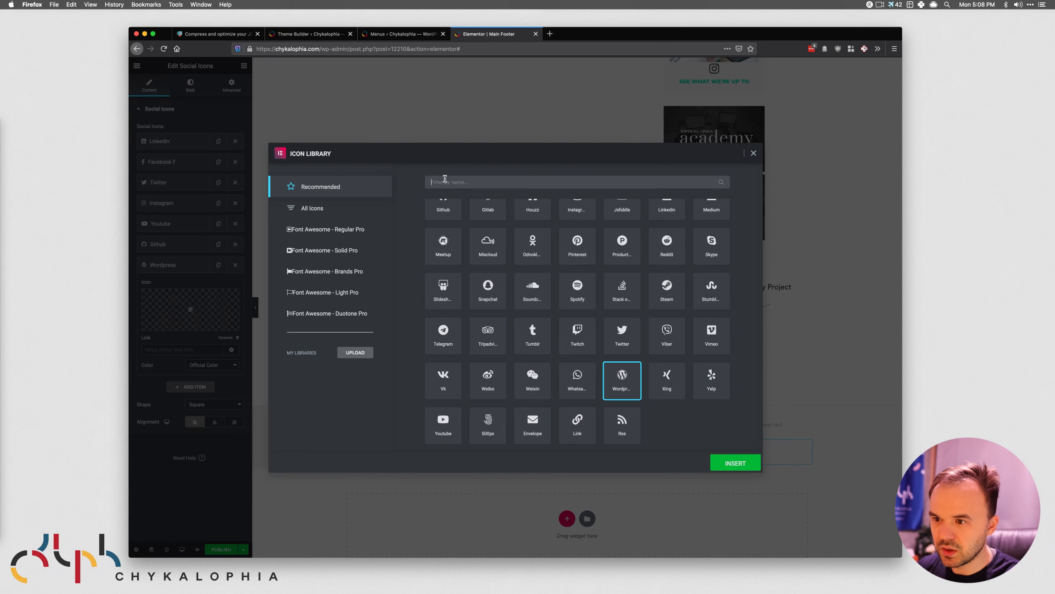
type("be")
left_click(440, 235)
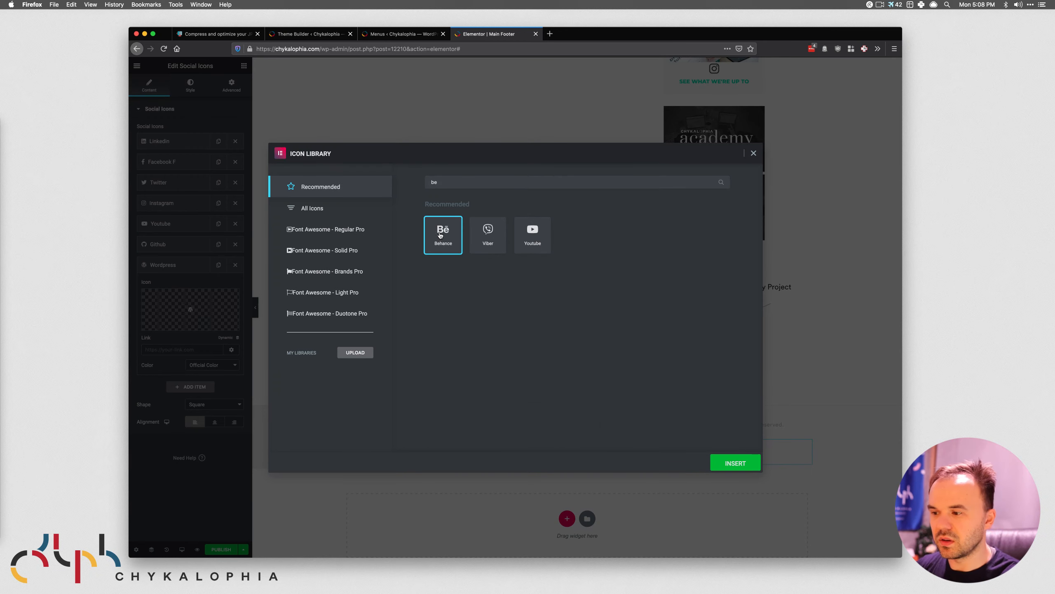
left_click(714, 462)
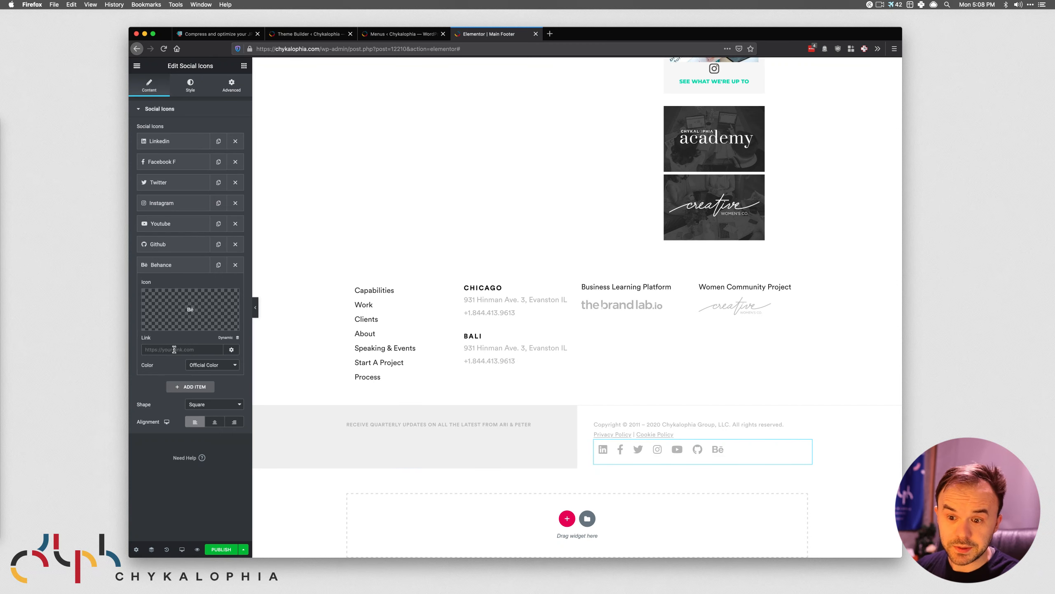
left_click(550, 34)
Link the Behance icon to the behance.net/chykalophia profile page.
type("be")
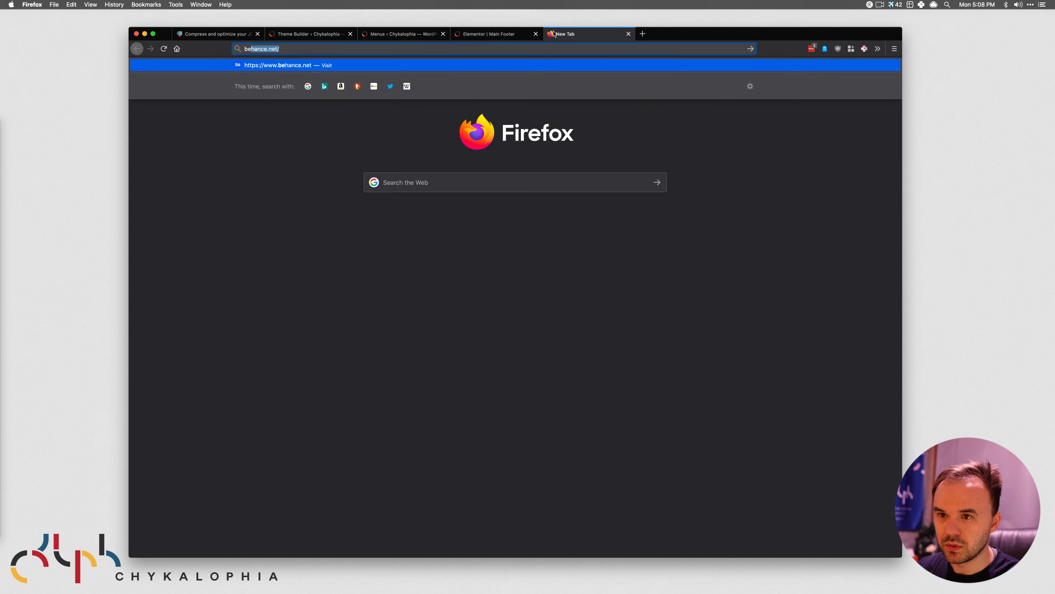
type("hance.net/")
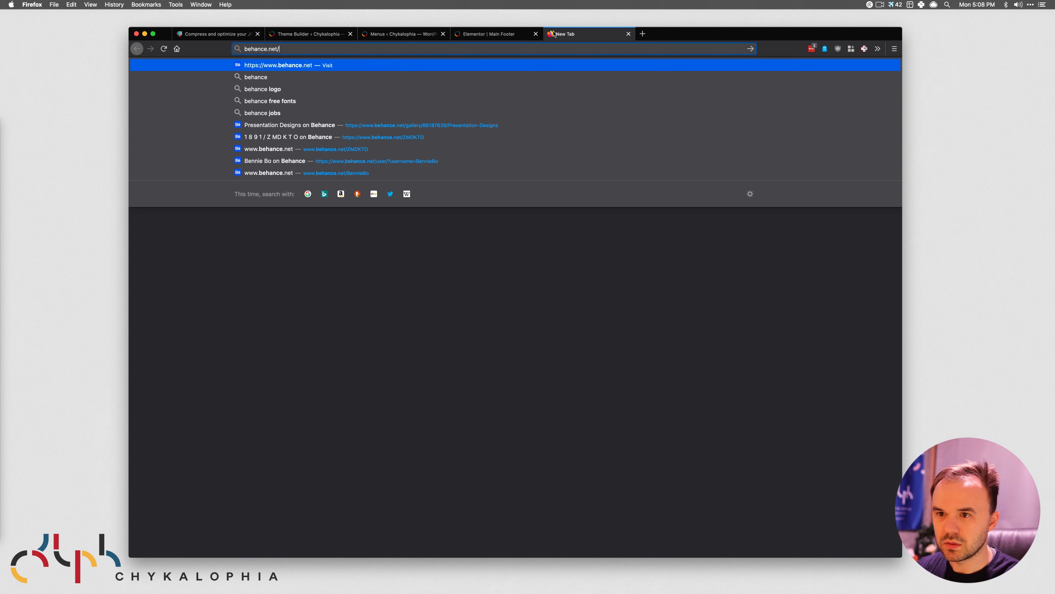
type("chykalophia")
key("Return")
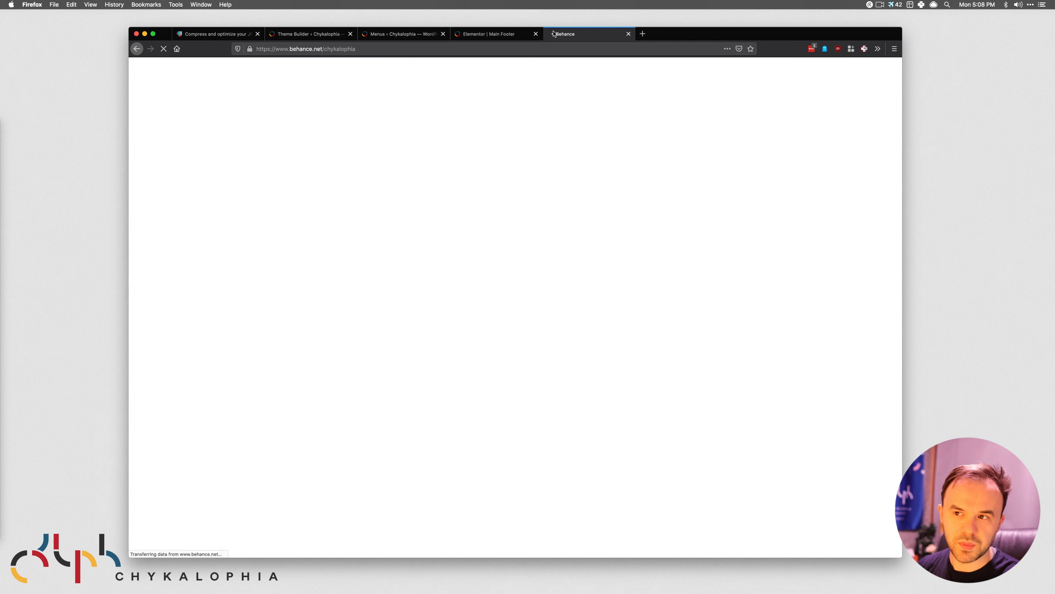
left_click(376, 53)
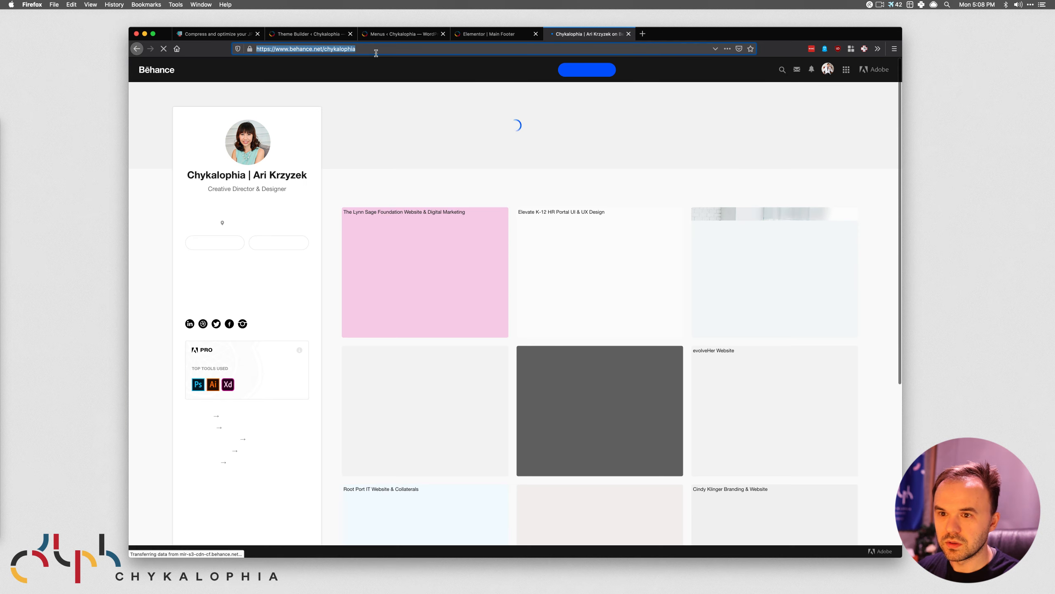
left_click(628, 34)
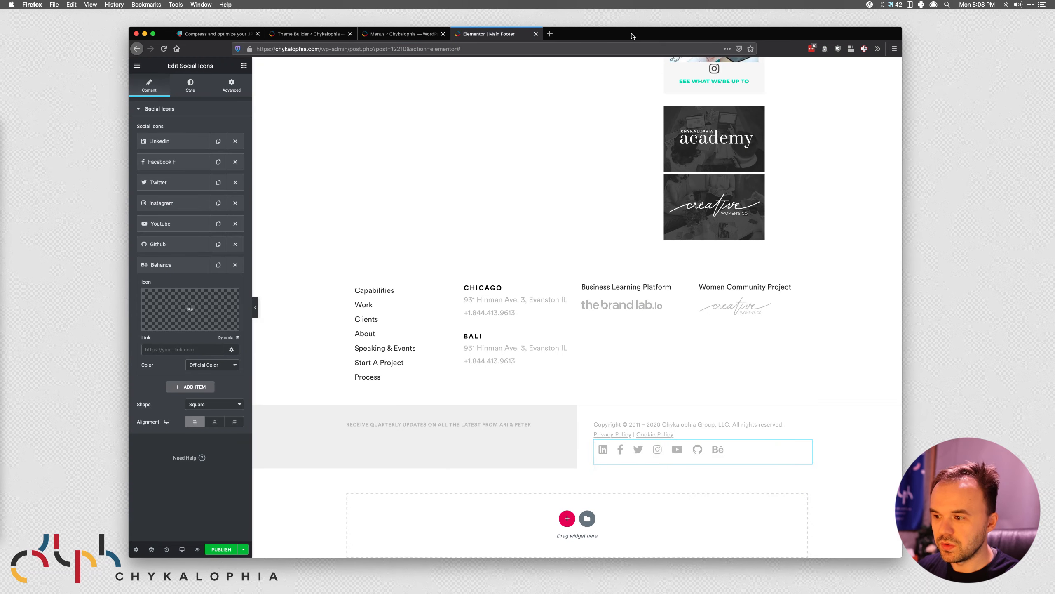
left_click(174, 349)
key("super+v")
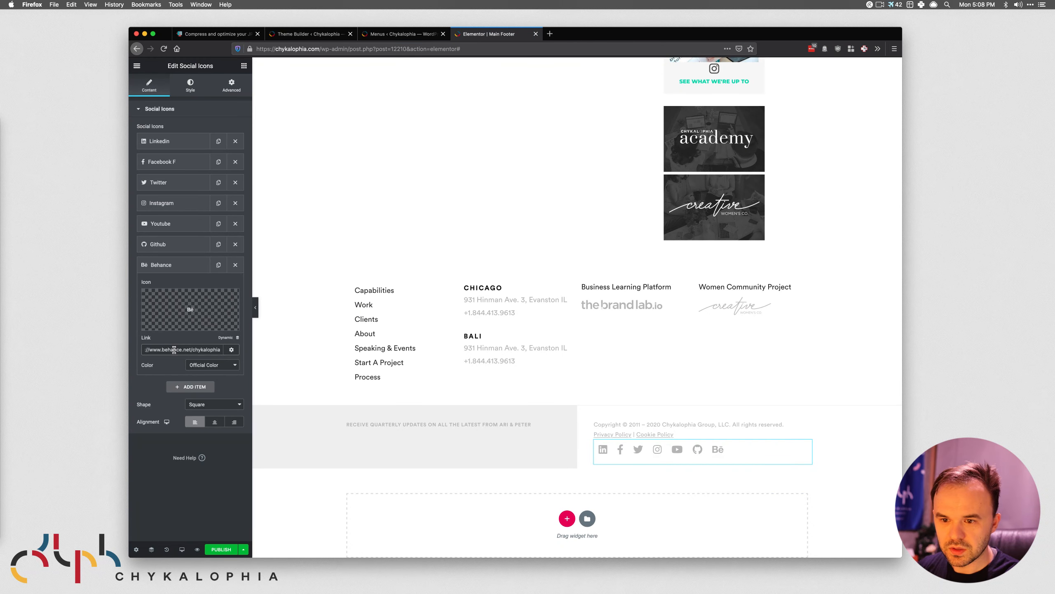
Try github.com/chykalophia in a new tab as the Github icon's profile address.
left_click(165, 246)
left_click(549, 34)
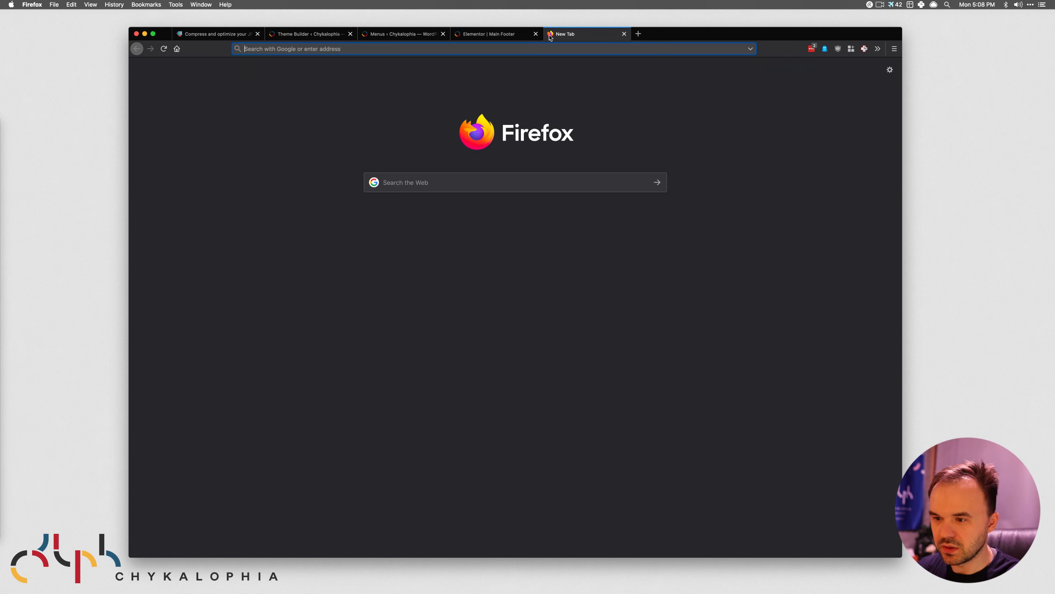
type("gi")
key("Right")
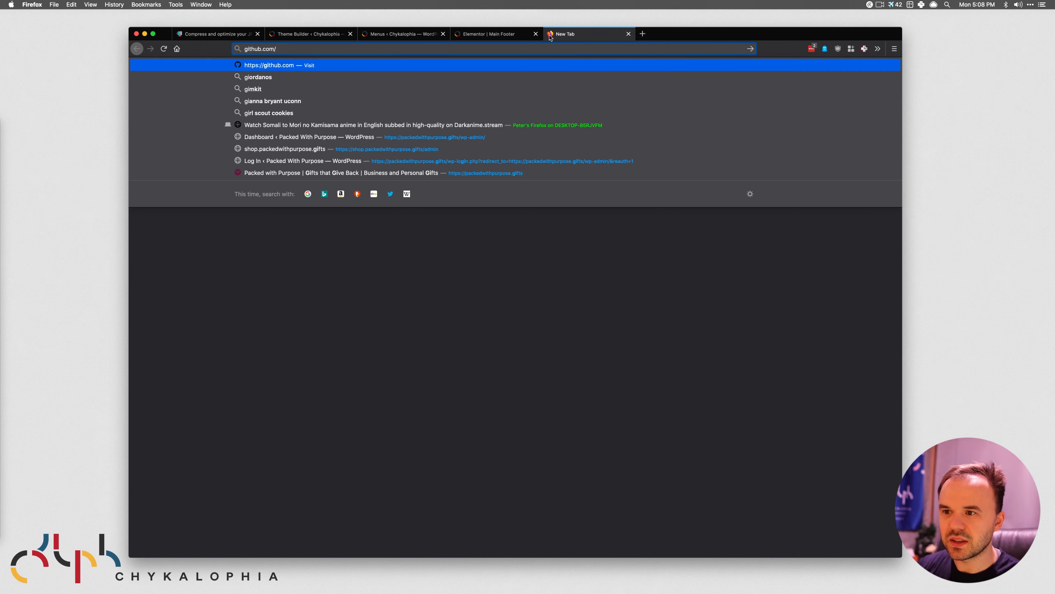
type("ch")
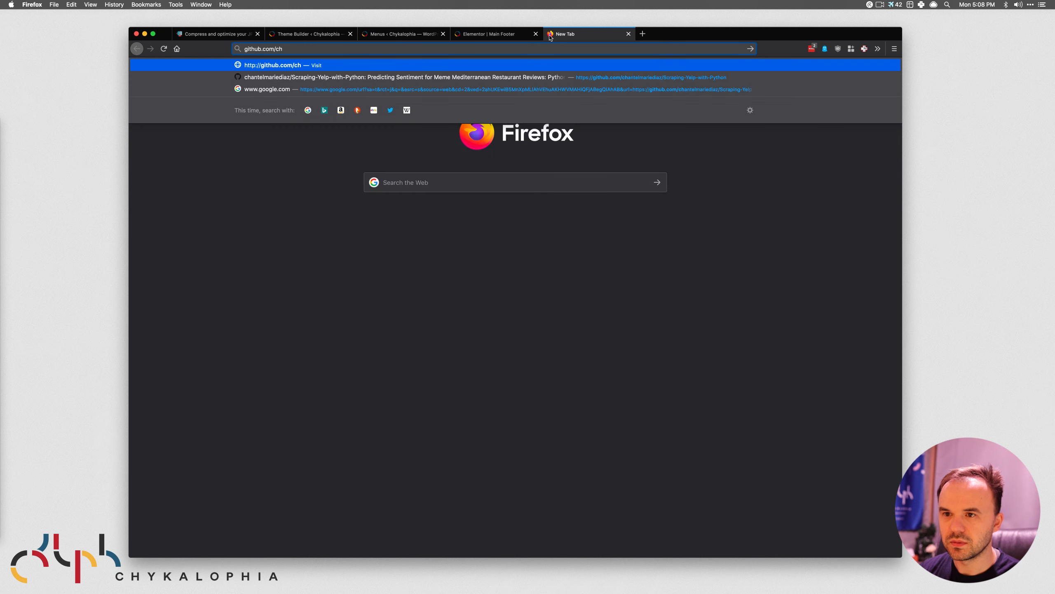
type("ykalophia")
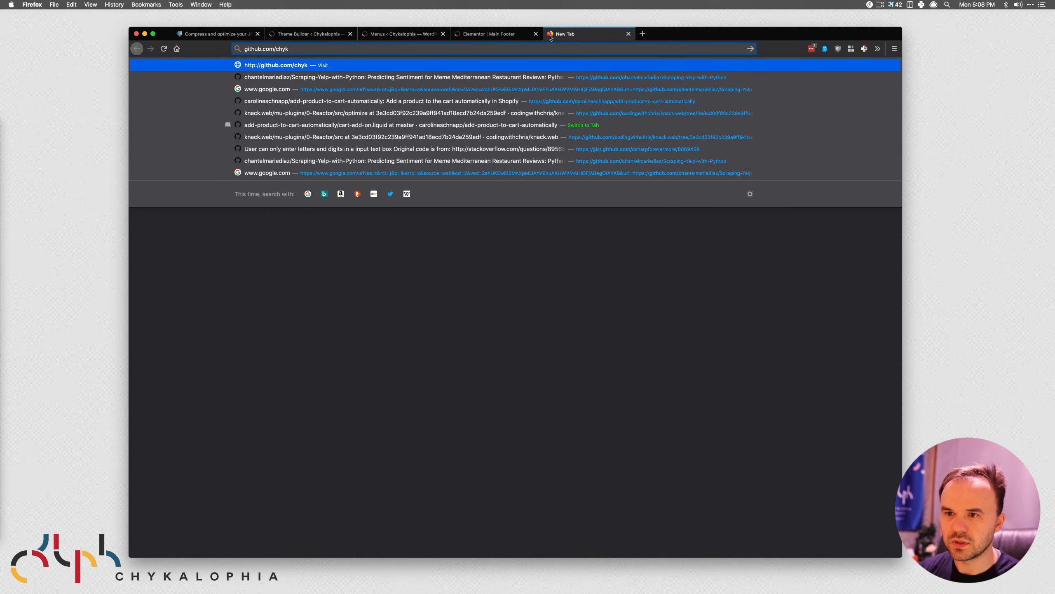
key("Return")
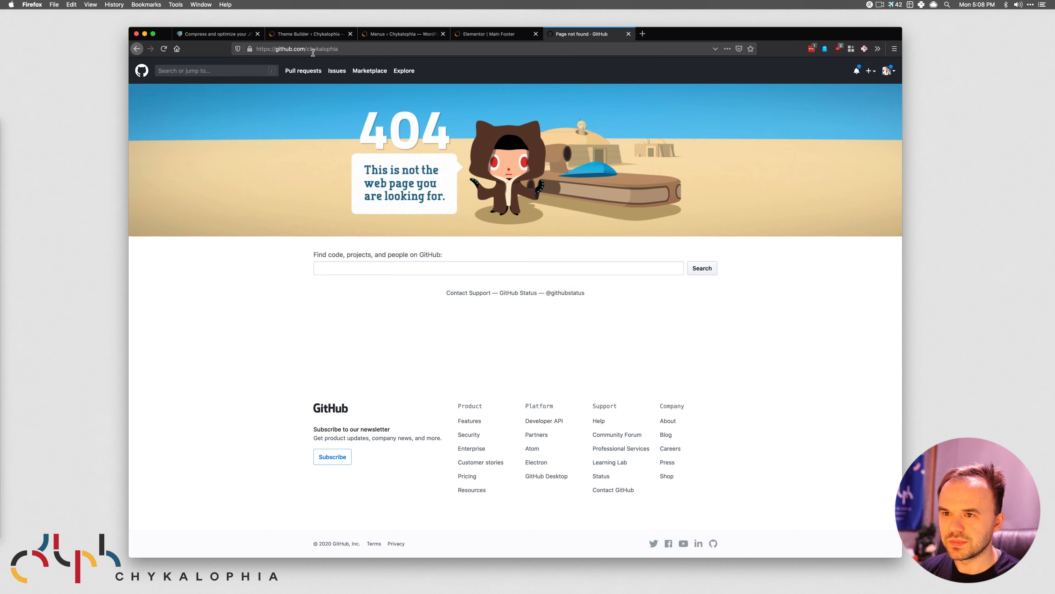
Correct the GitHub profile name in the address and paste that URL into the Github link.
double_click(313, 49)
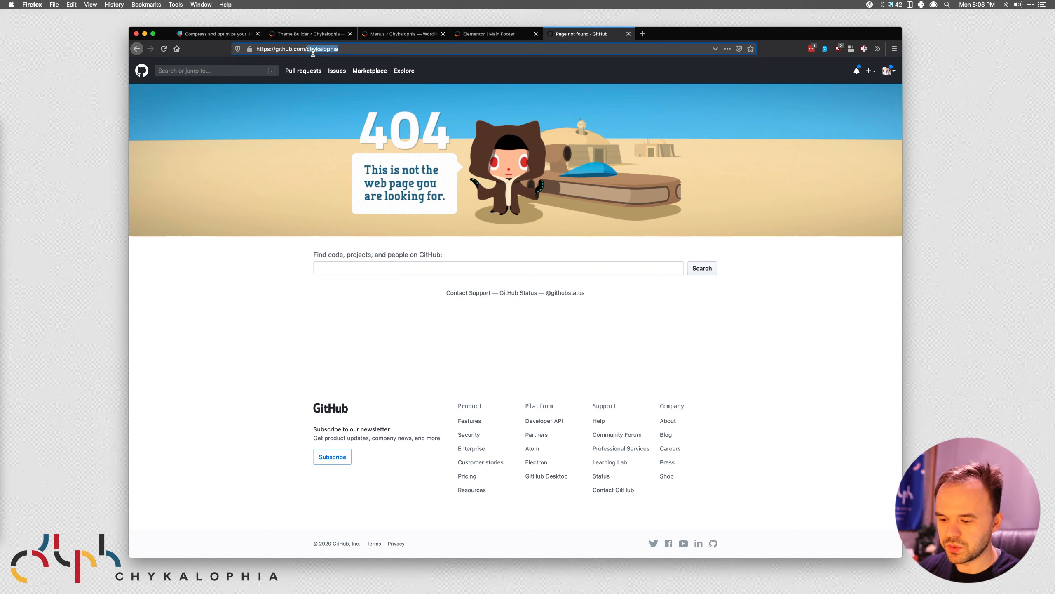
type("pi")
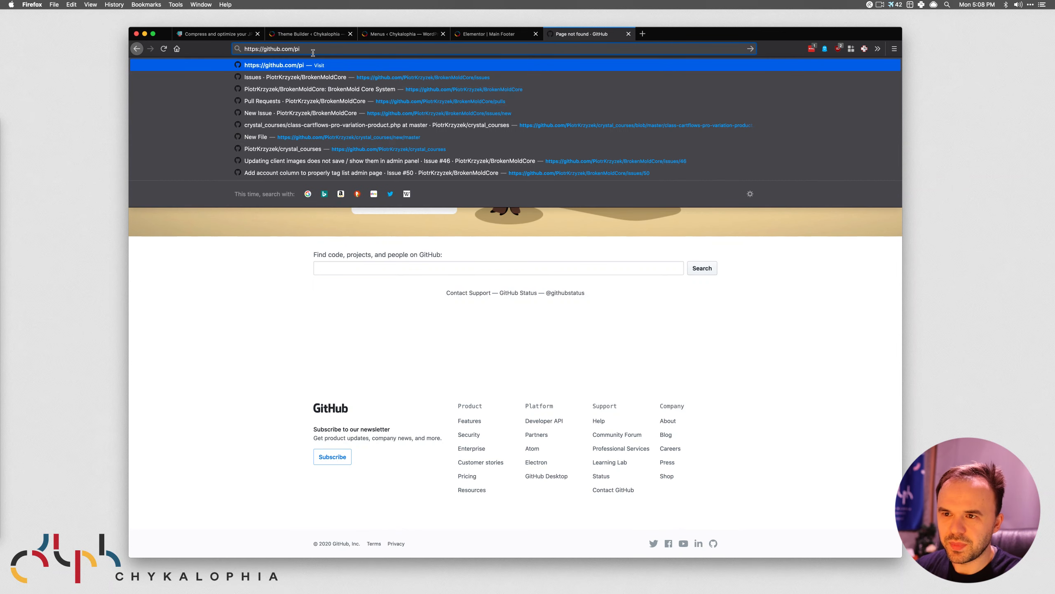
type("otrkrzyzek")
key("Return")
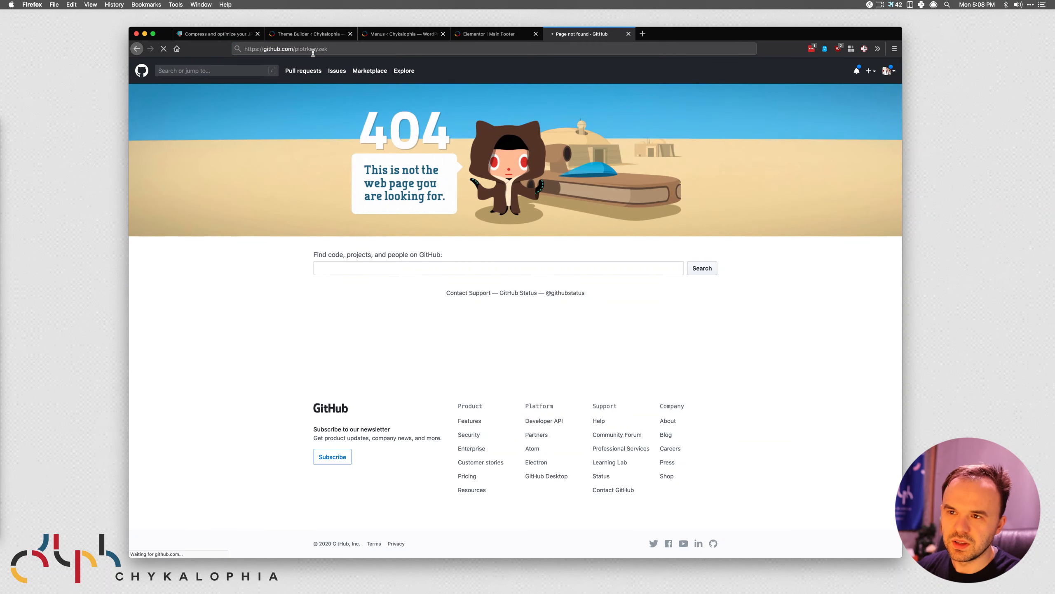
left_click(327, 47)
key("super+c")
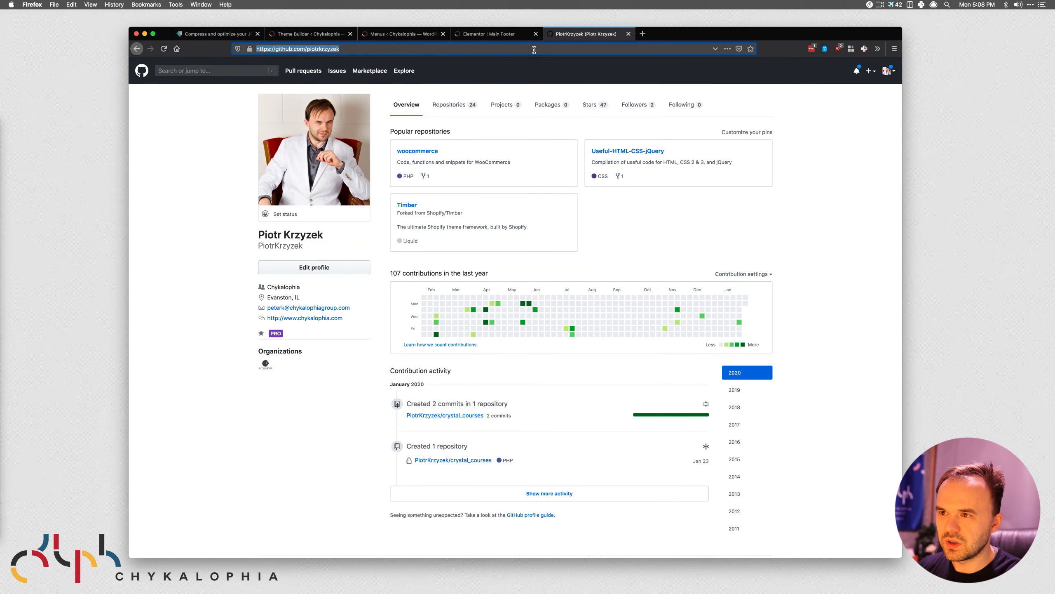
left_click(500, 37)
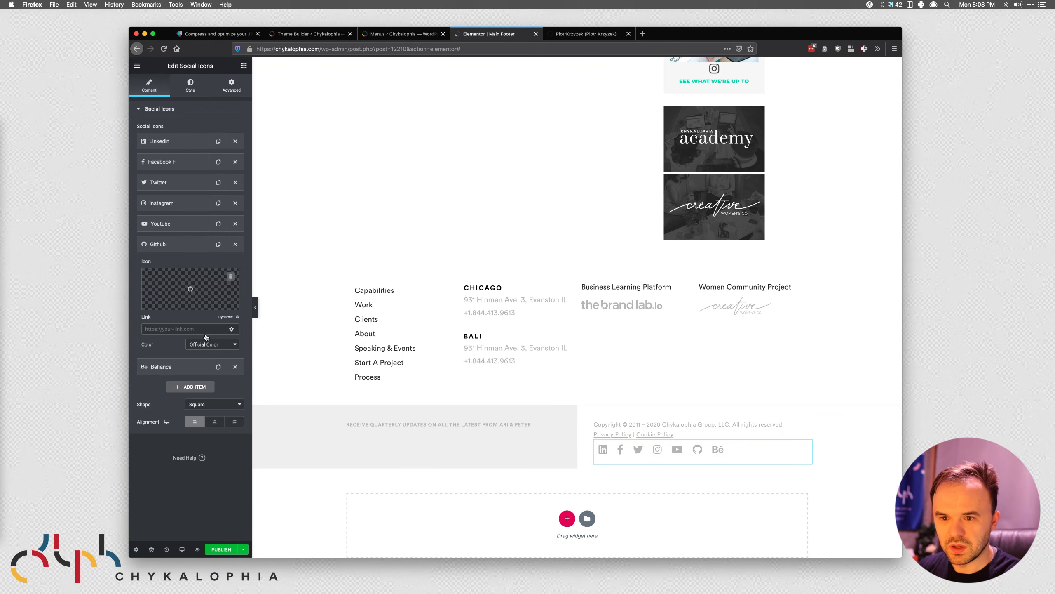
left_click(165, 331)
key("super+v")
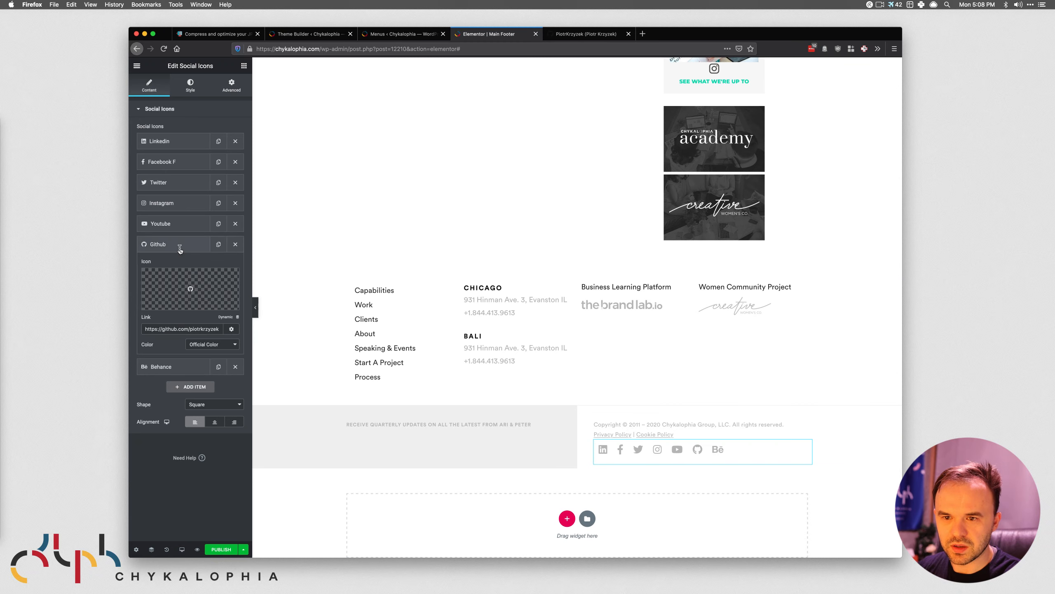
left_click(586, 34)
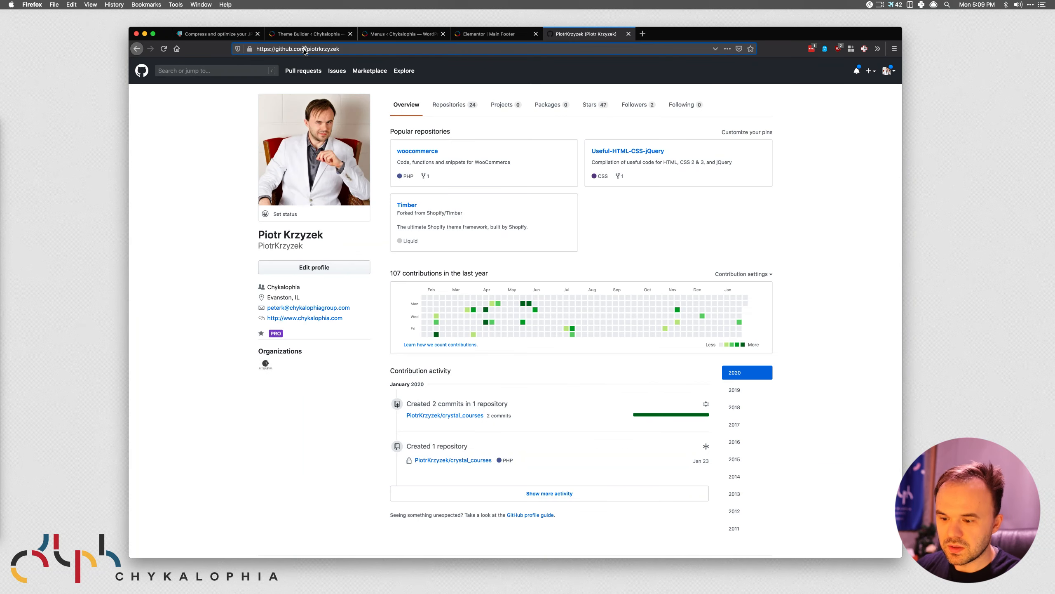
Check the company's YouTube channel at youtube.com/cklphgroup, then return to the footer editor.
left_click(305, 50)
type("yoou")
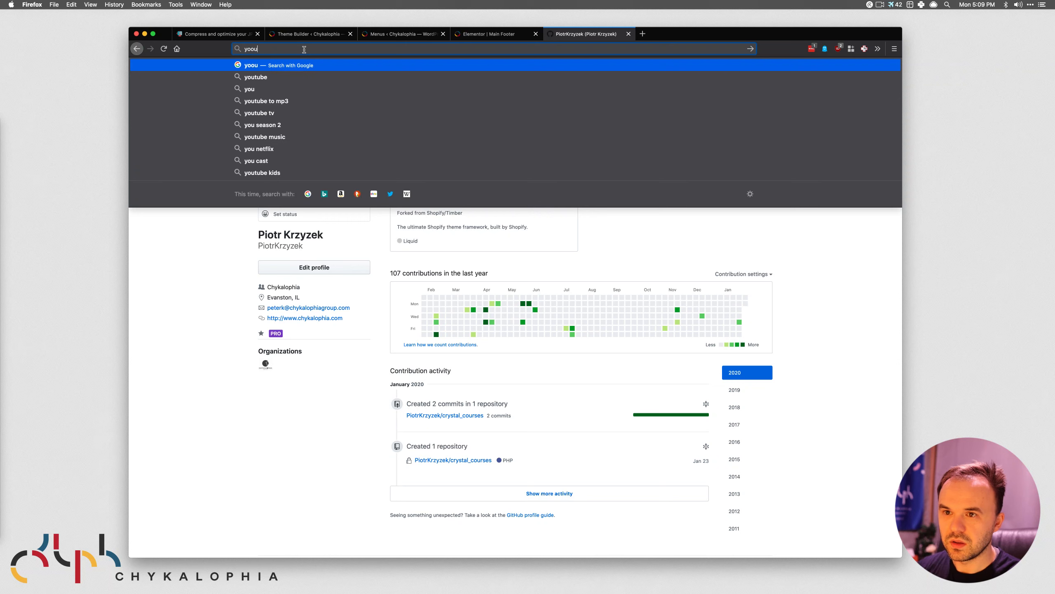
key("BackSpace")
key("BackSpace")
key("BackSpace")
type("outube.com/")
key("Right")
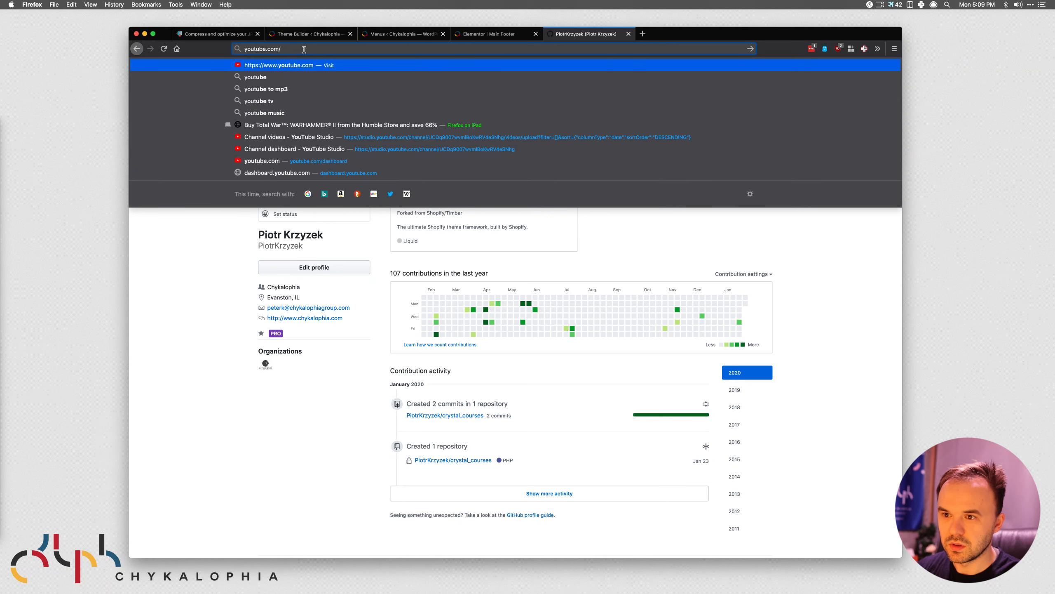
type("c")
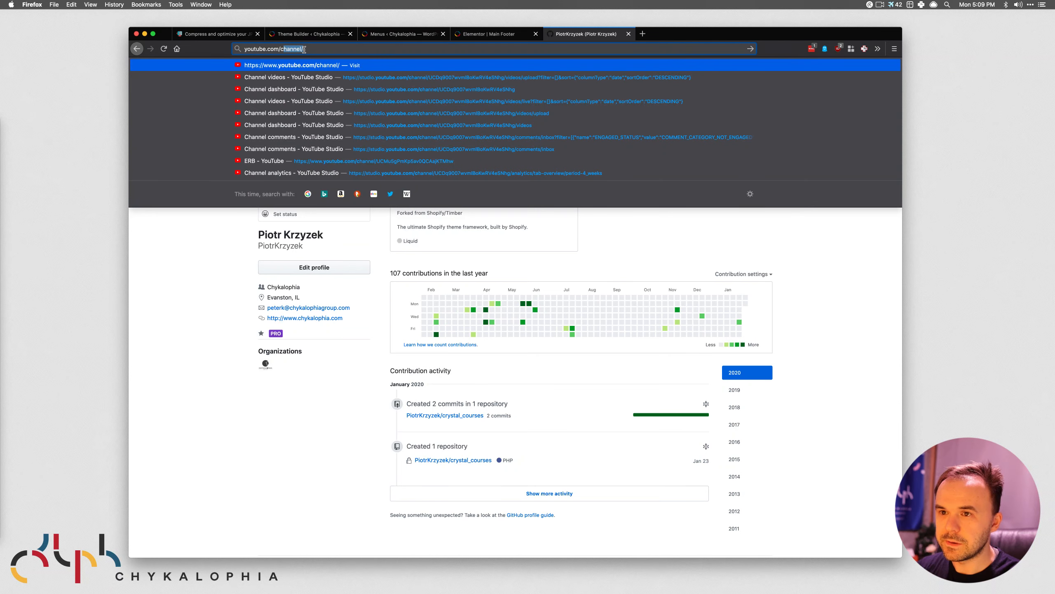
type("klp")
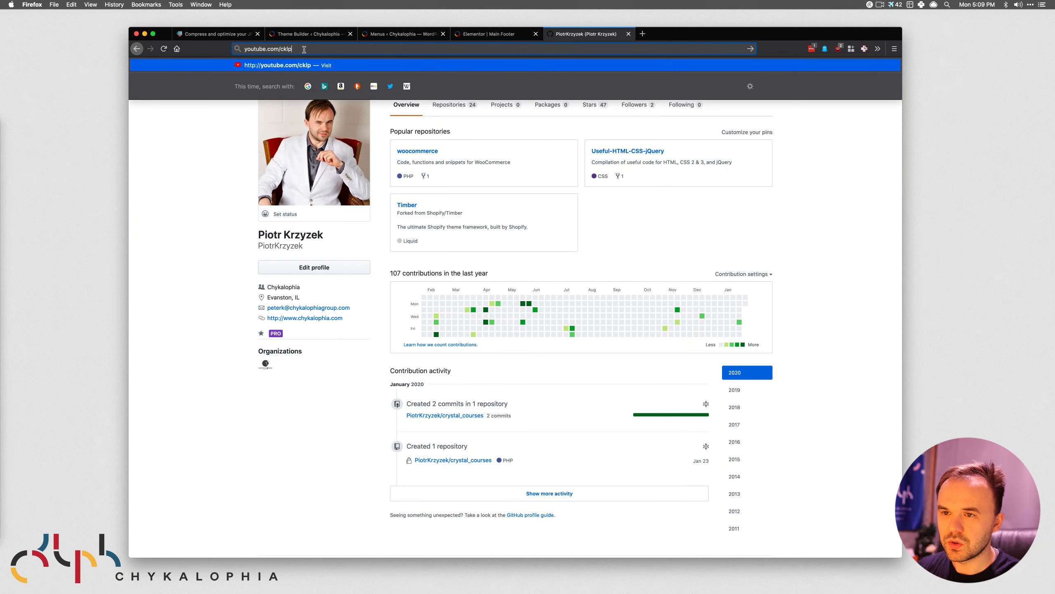
type("hgroup")
key("Return")
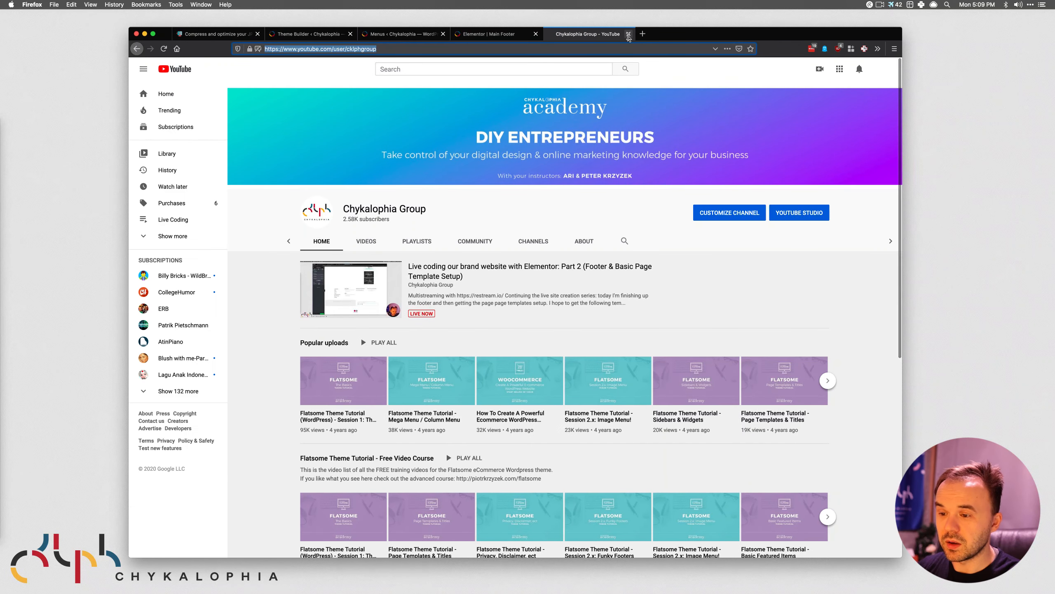
left_click(628, 34)
key("ctrl+shift+Tab")
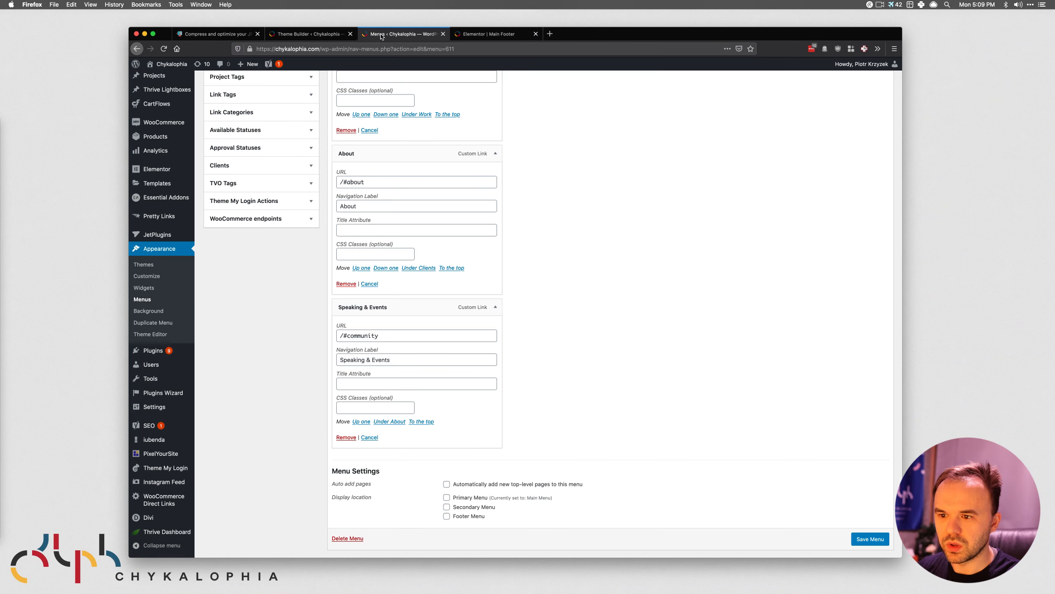
key("ctrl+shift+Tab")
key("ctrl+shift+Tab")
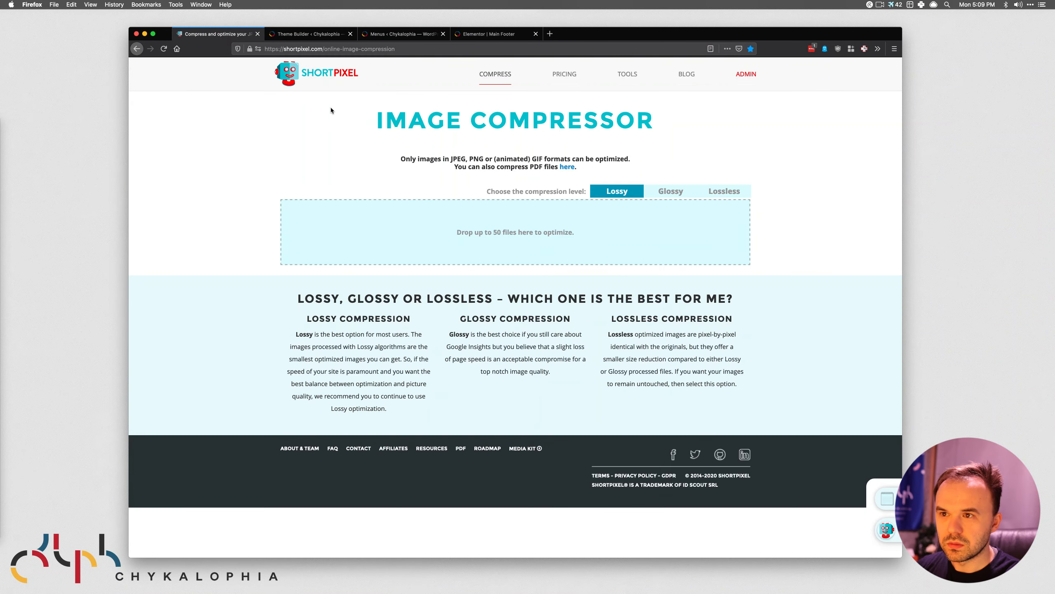
left_click(488, 35)
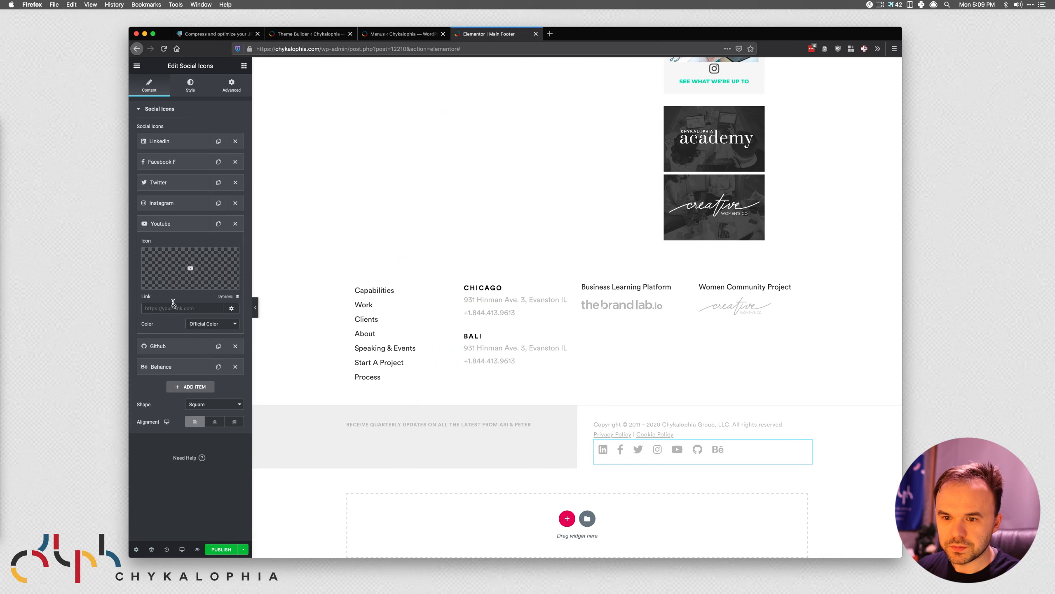
Link the Instagram icon to the company's instagram.com profile address.
left_click(188, 204)
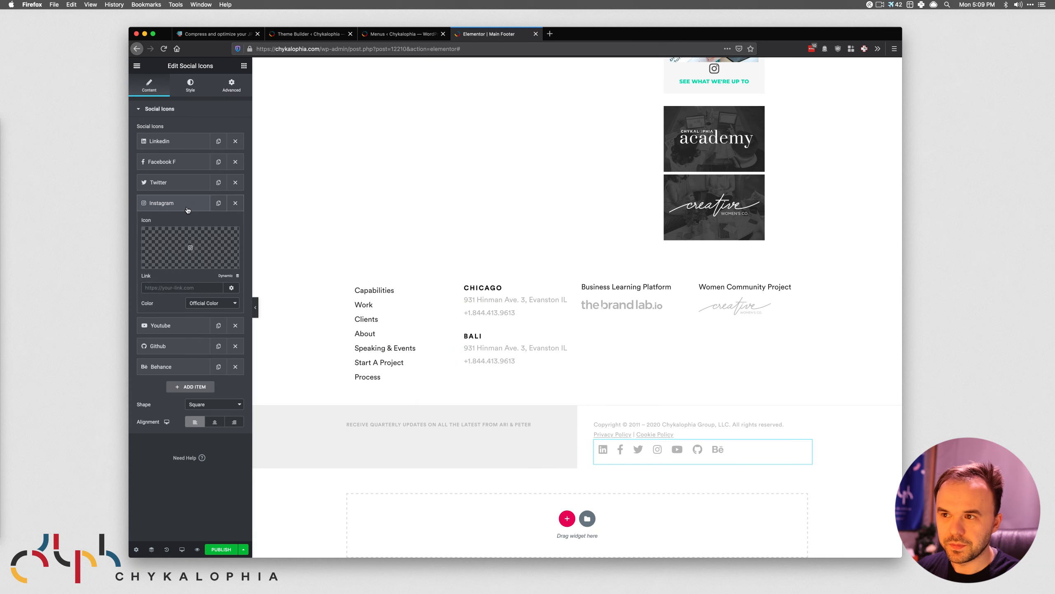
left_click(549, 34)
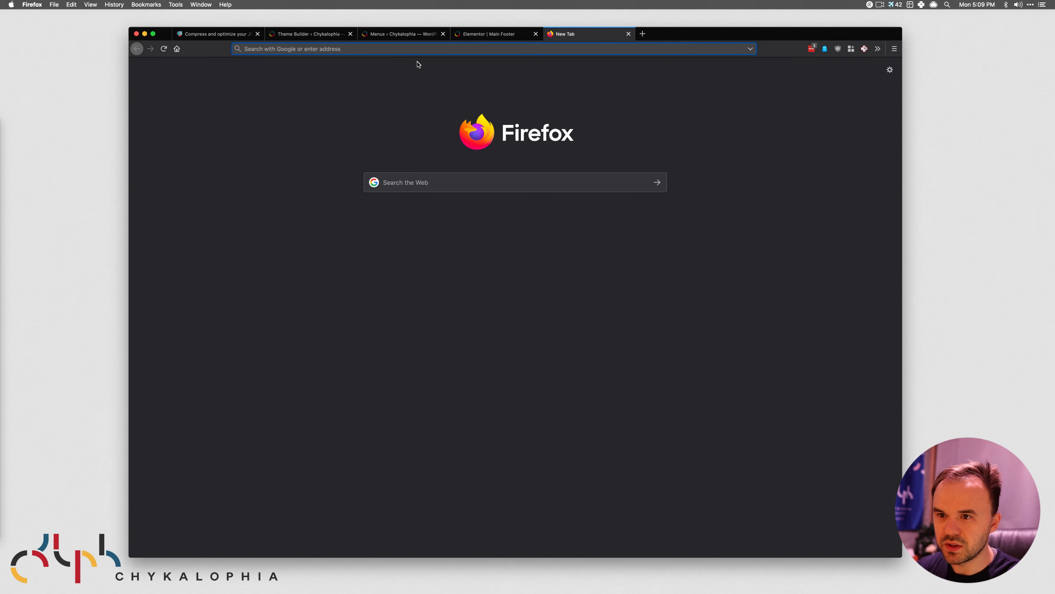
type("instagram")
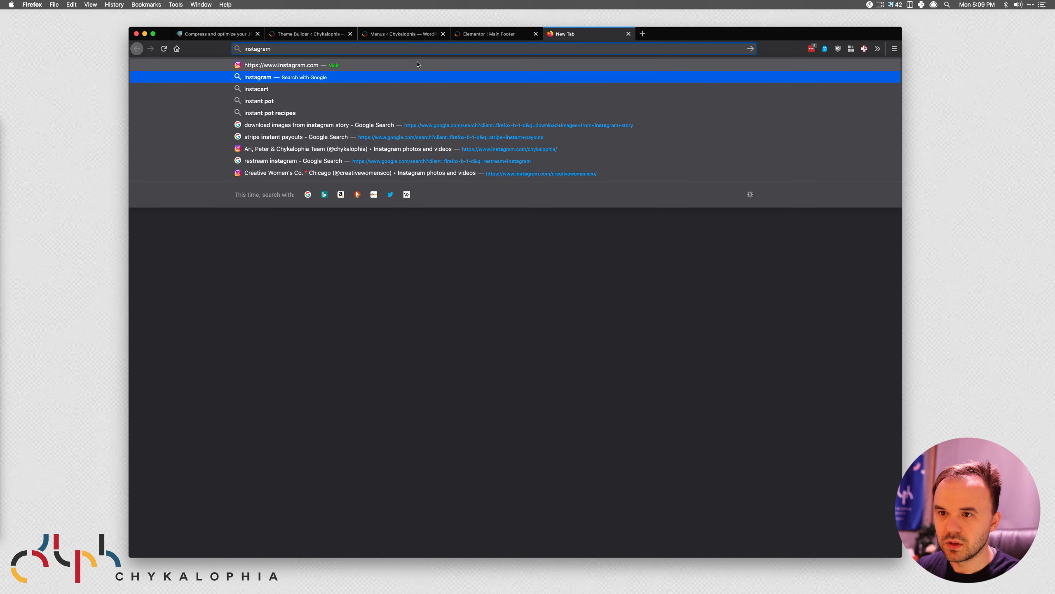
key("Up")
type("chy")
key("super+a")
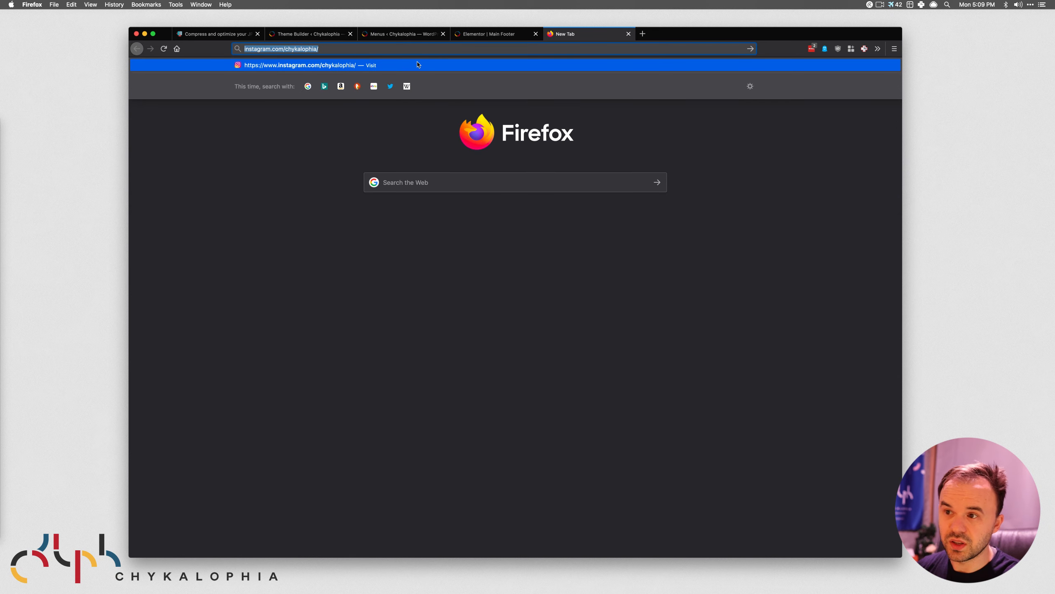
key("super+c")
left_click(488, 34)
left_click(185, 287)
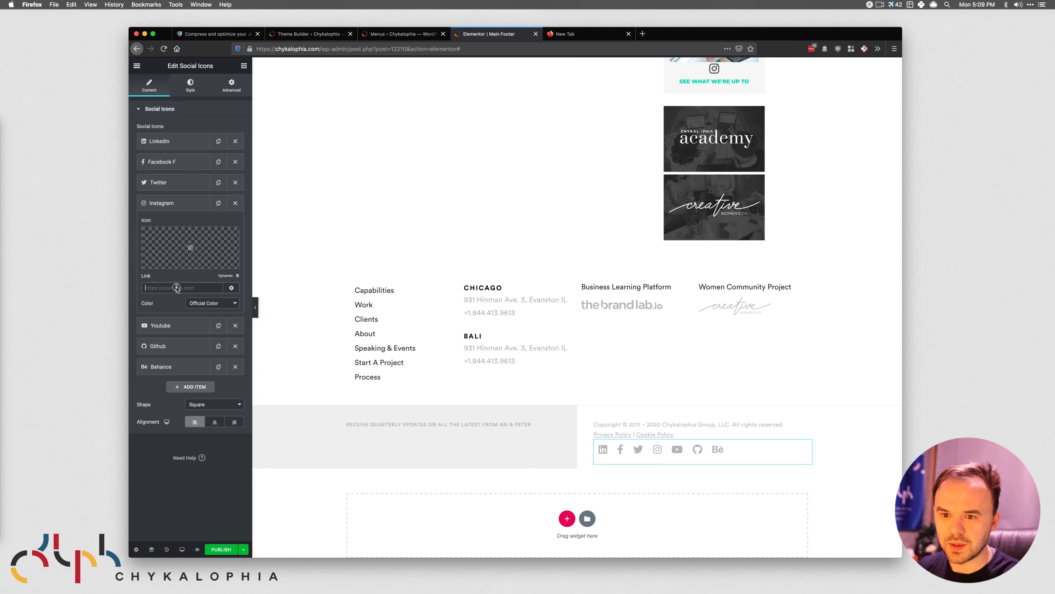
key("super+v")
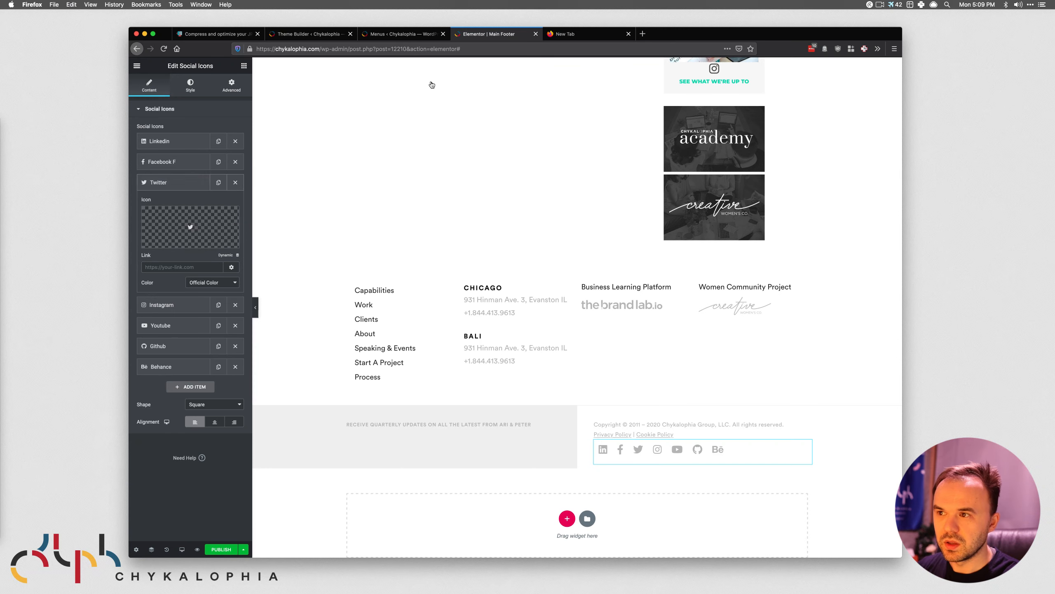
Load the company's Twitter profile by swapping instagram for twitter in the address.
left_click(569, 34)
double_click(263, 50)
type("twitter.com/chykalophia/")
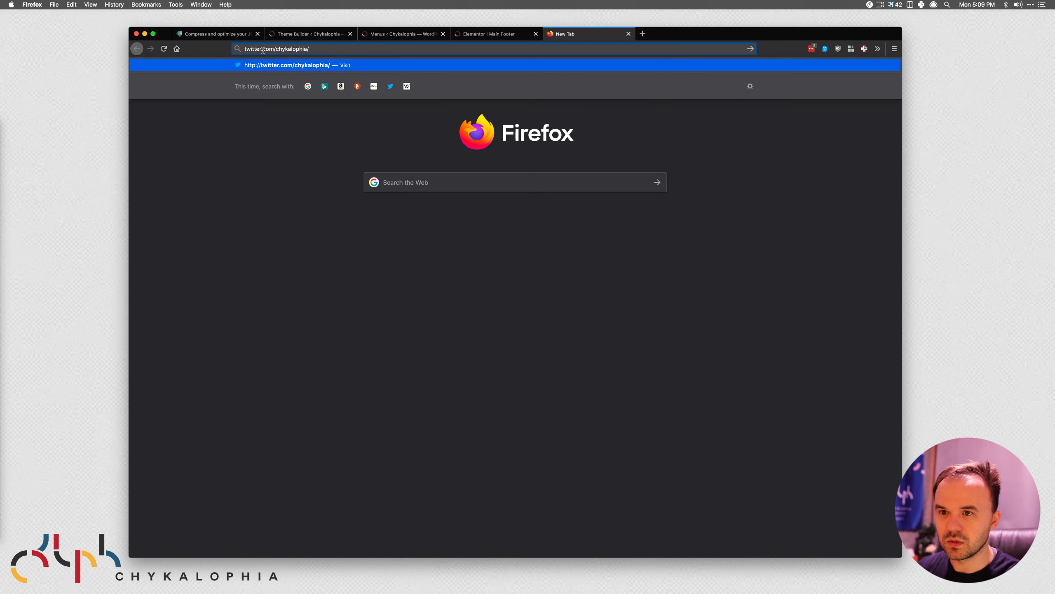
key("Return")
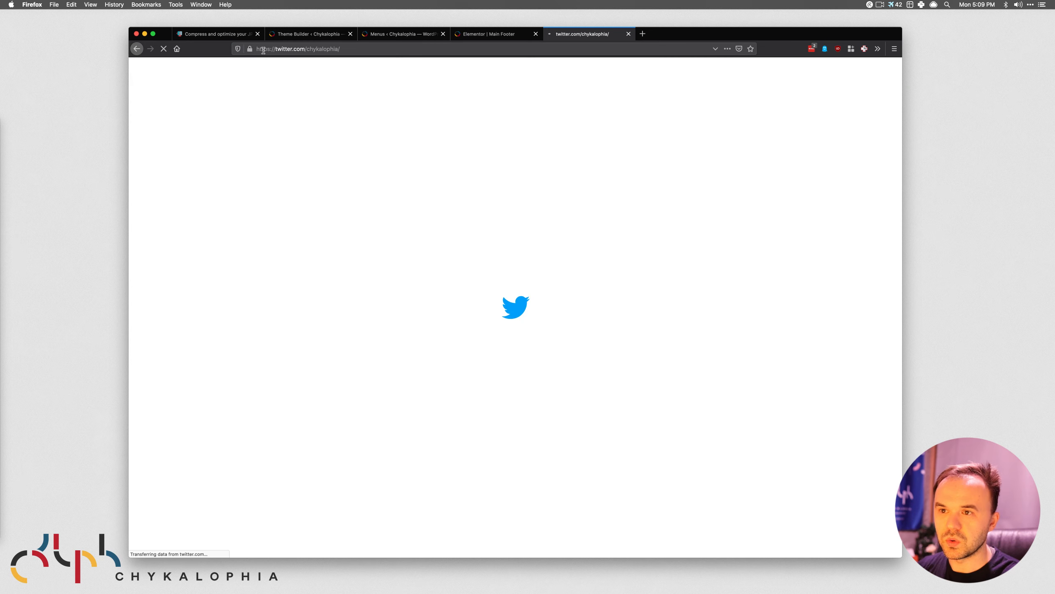
left_click(274, 49)
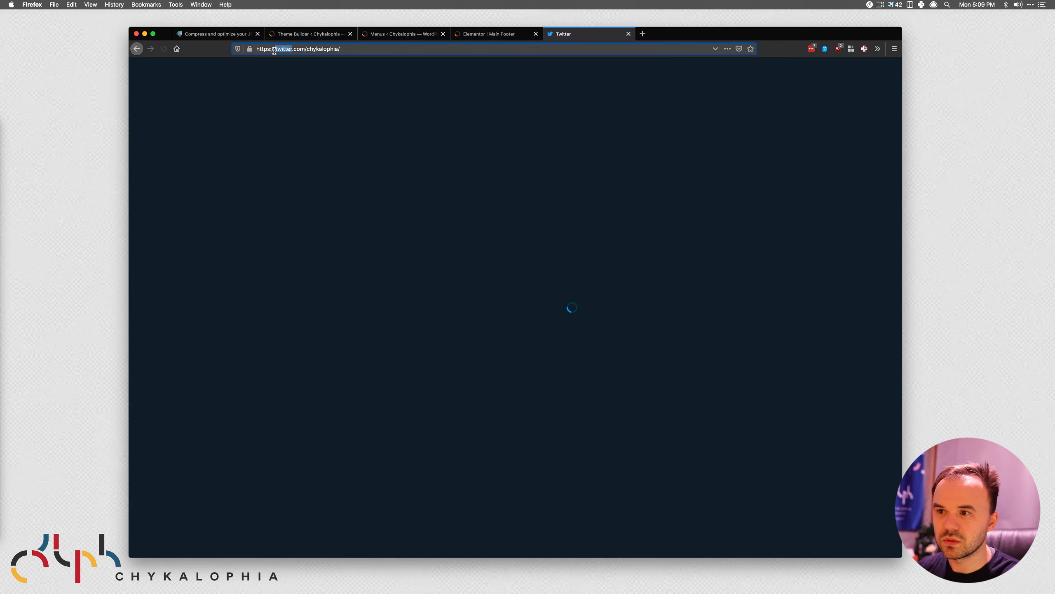
left_click(519, 34)
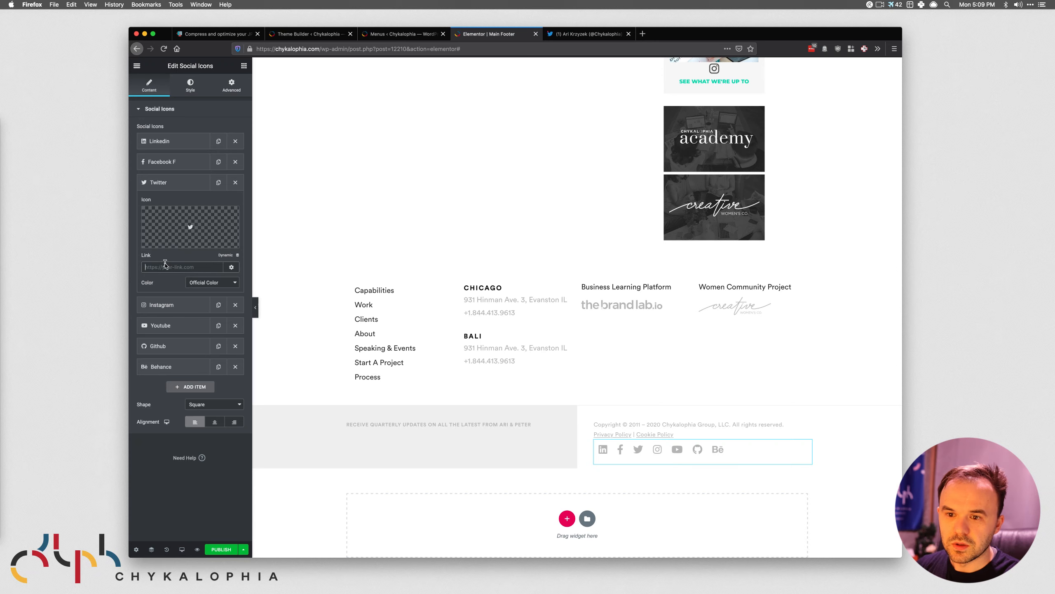
Load facebook.com/pages/chykalophia in the Twitter tab for the Facebook F icon's link.
left_click(180, 161)
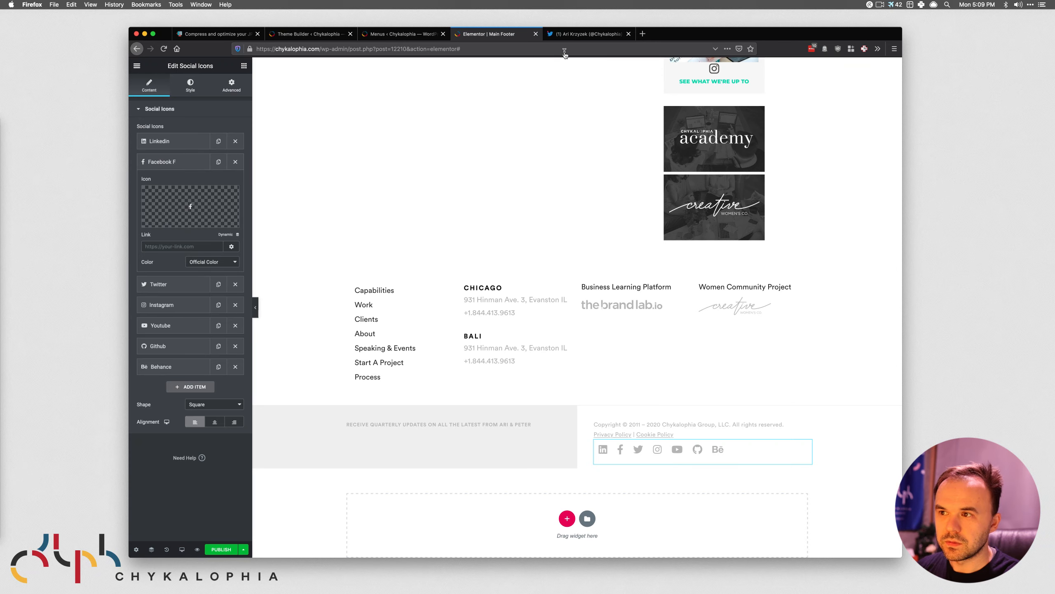
left_click(588, 34)
left_click(328, 49)
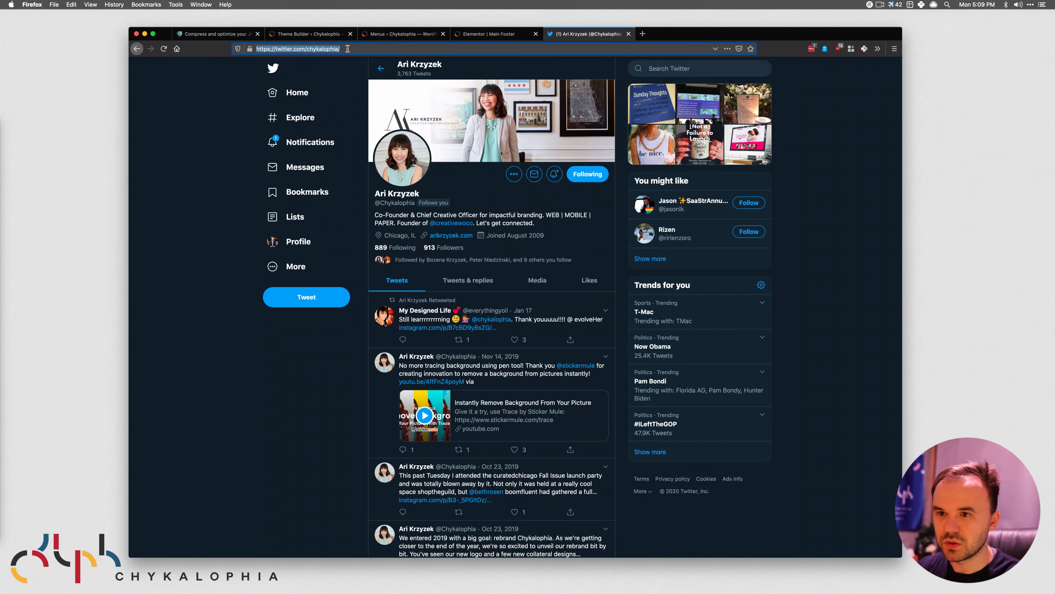
type("facebook.com/")
key("Right")
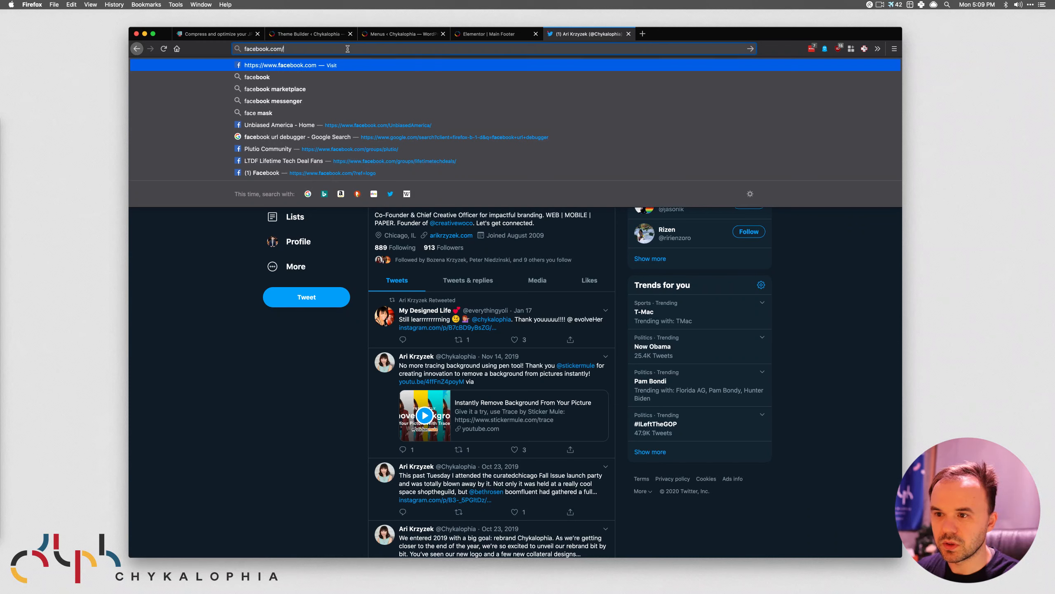
key("Down")
key("Down")
key("Down")
key("Down")
key("Down")
key("Down")
key("Down")
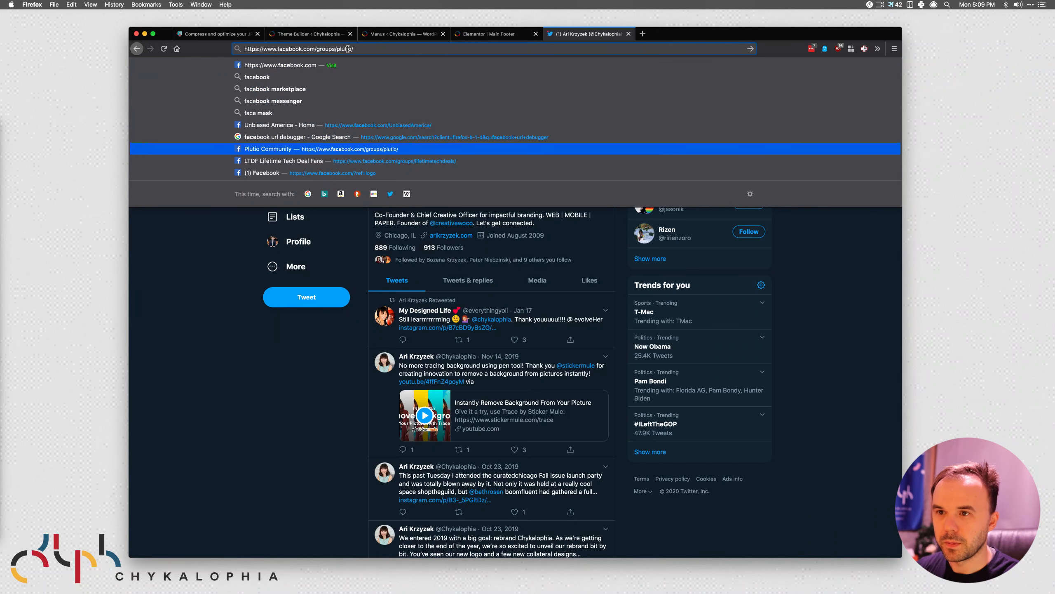
key("BackSpace")
key("BackSpace")
key("BackSpace")
key("BackSpace")
type("cha")
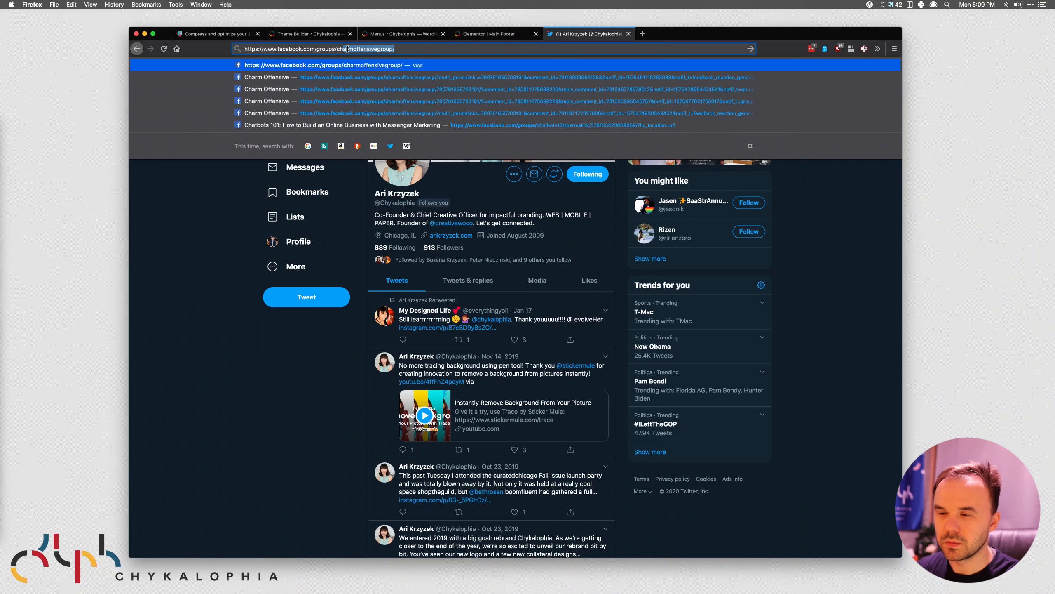
key("BackSpace")
key("BackSpace")
key("BackSpace")
key("BackSpace")
key("BackSpace")
key("BackSpace")
key("BackSpace")
key("BackSpace")
key("BackSpace")
key("BackSpace")
key("BackSpace")
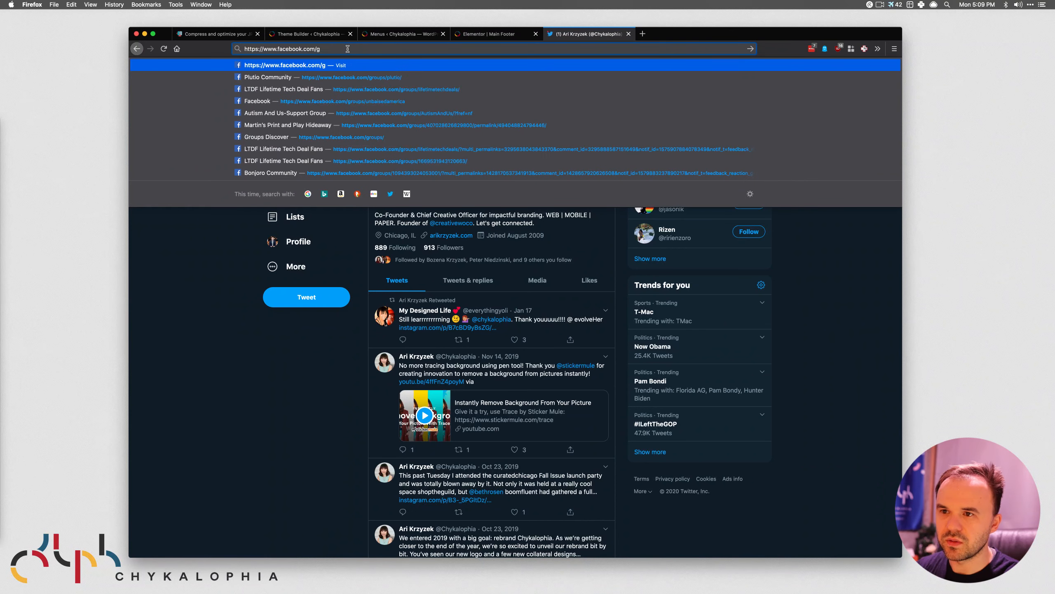
type("pages/")
key("Down")
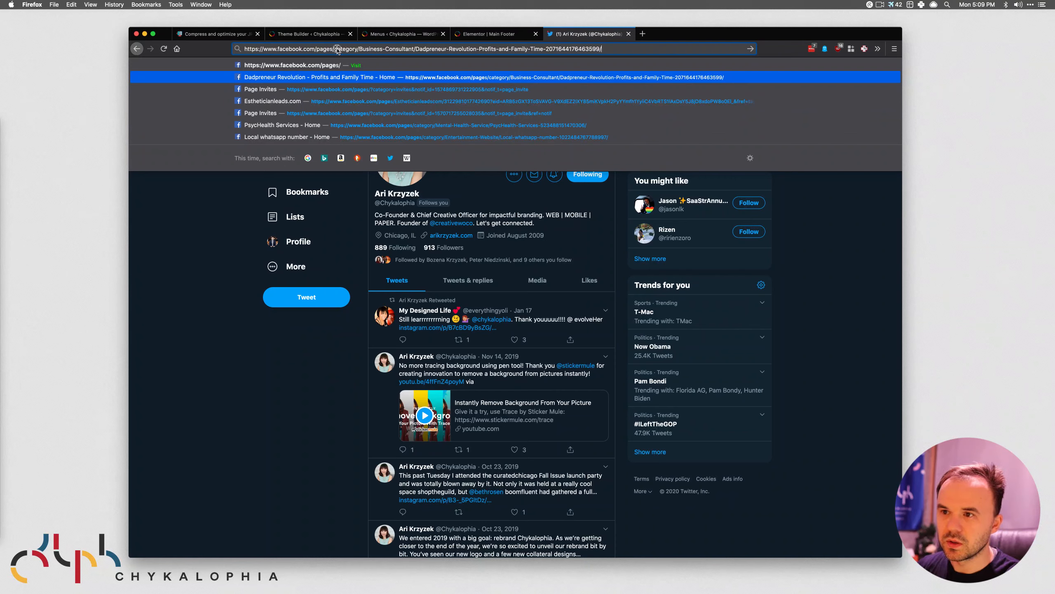
key("Up")
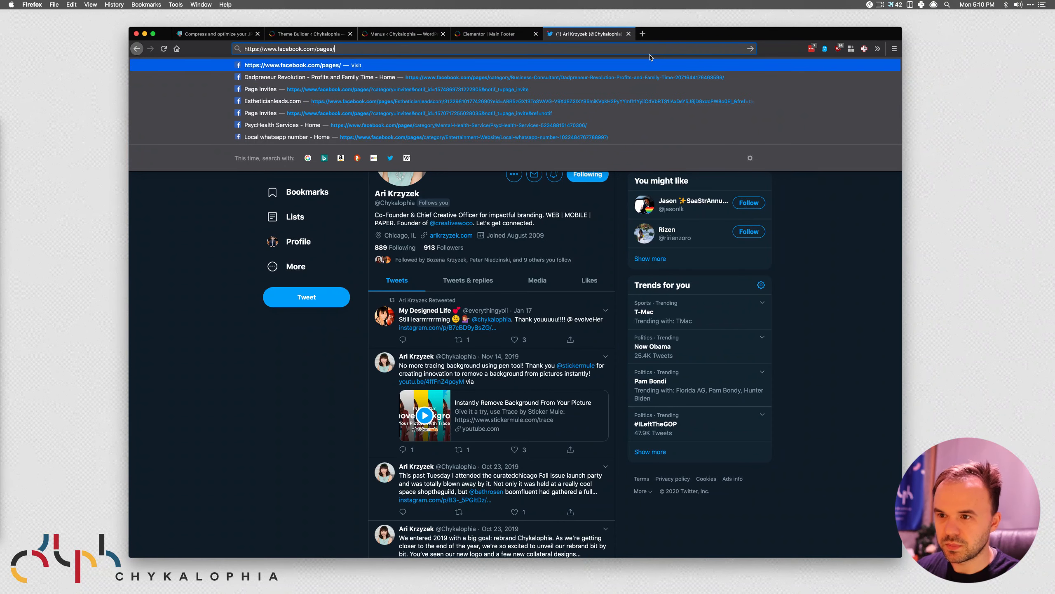
type("chy")
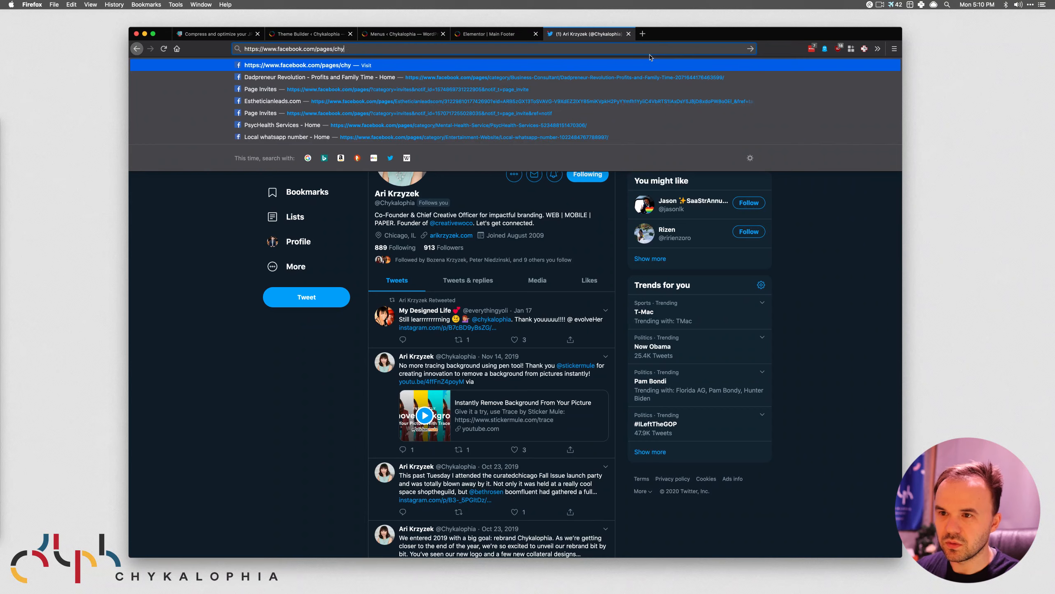
type("kalophia")
key("Return")
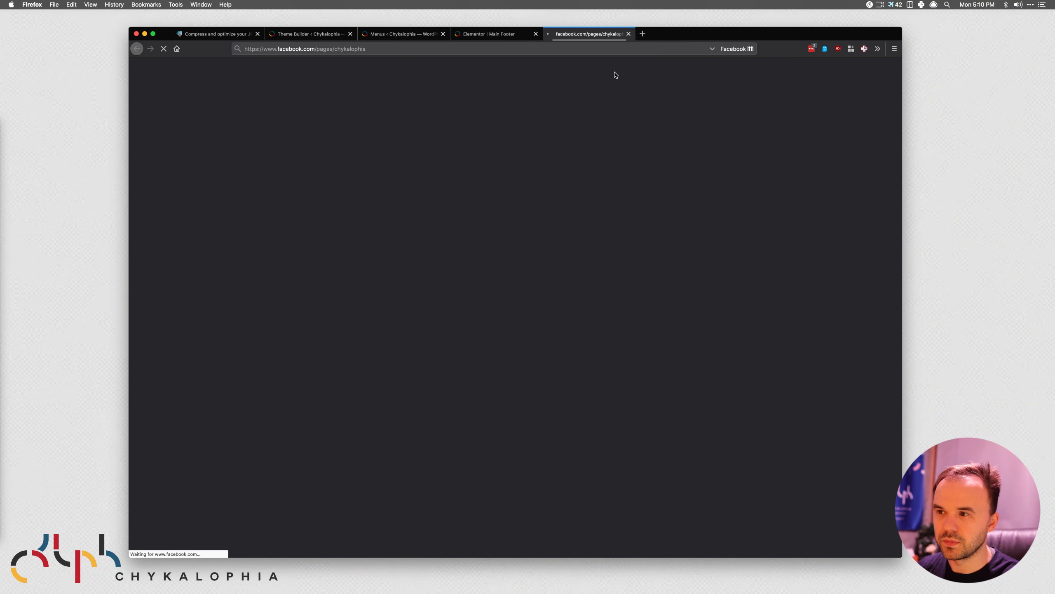
Copy facebook.com/chykalophia/ into the Facebook F icon's Link field and close the Facebook tab.
left_click(381, 54)
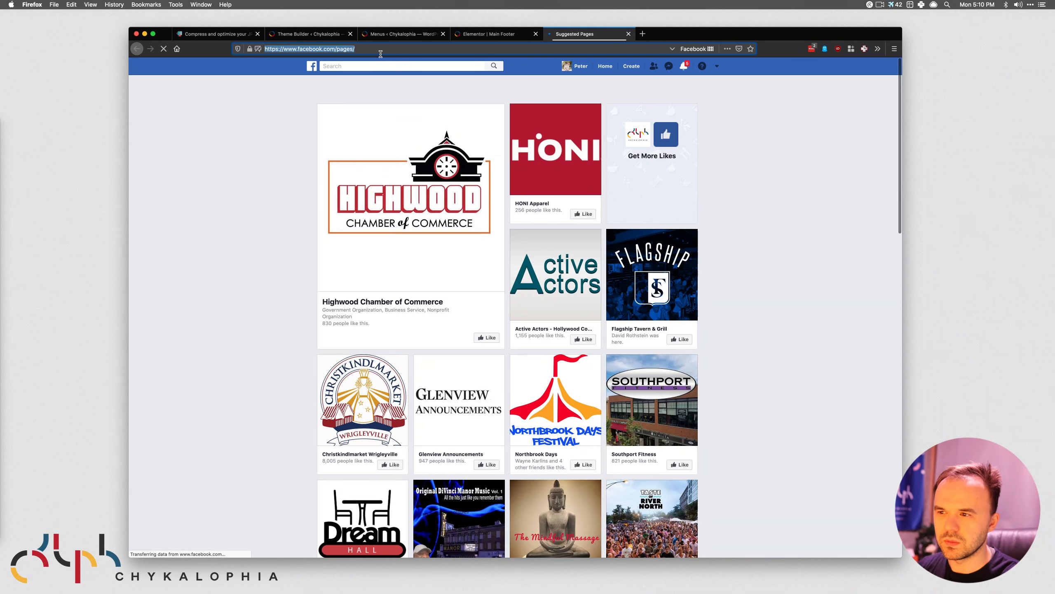
left_click(344, 66)
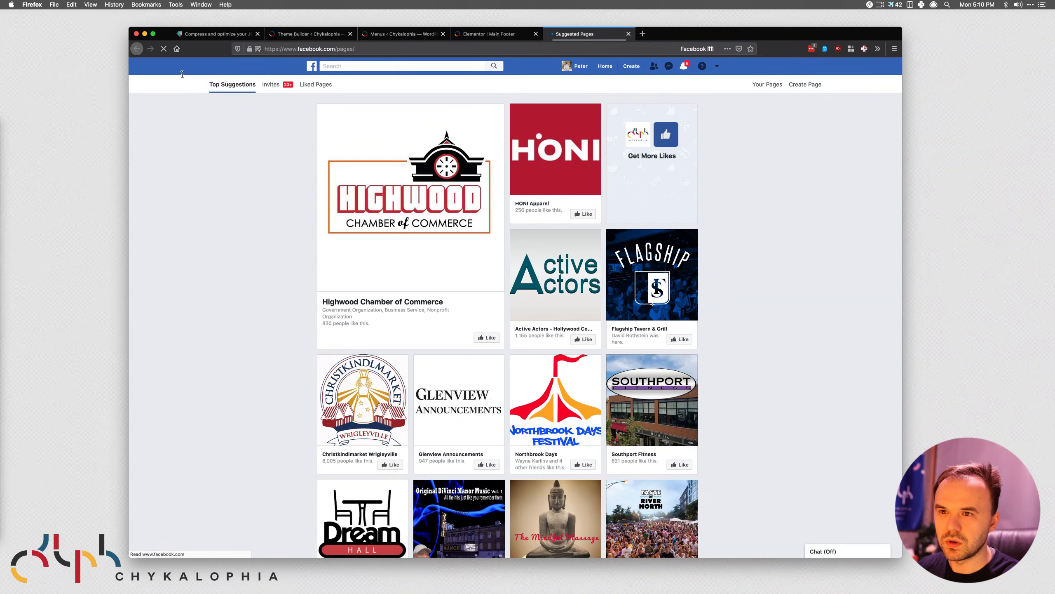
left_click(311, 66)
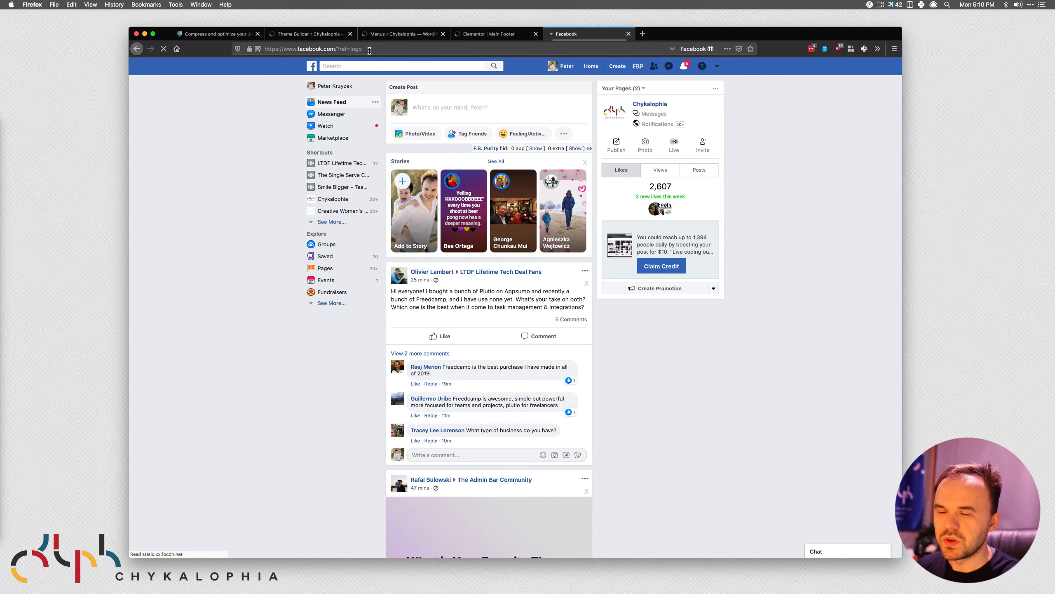
left_click(397, 48)
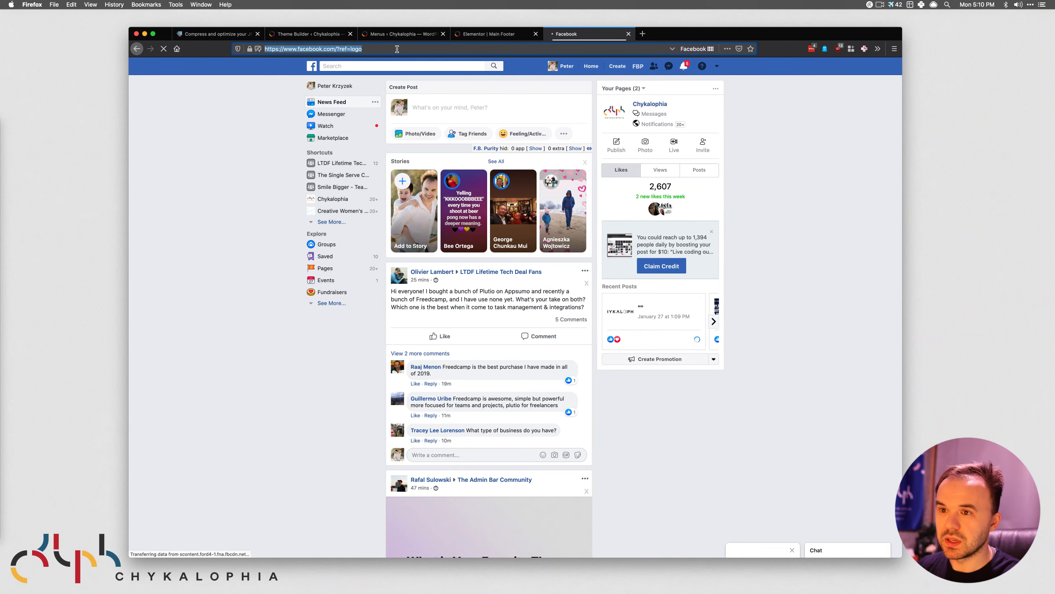
left_click_drag(336, 48, 428, 48)
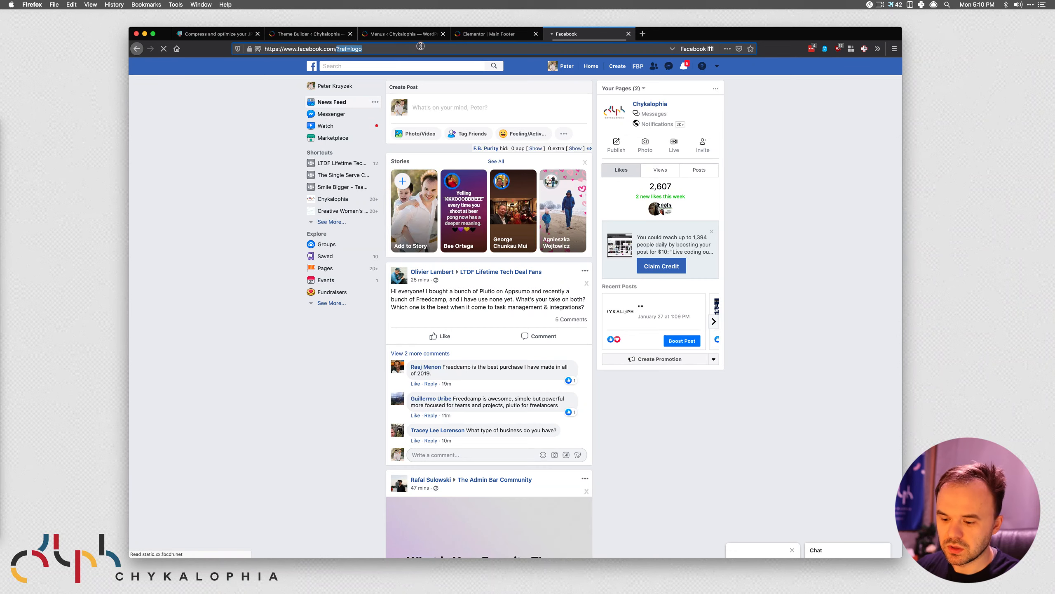
type("chykalophia/")
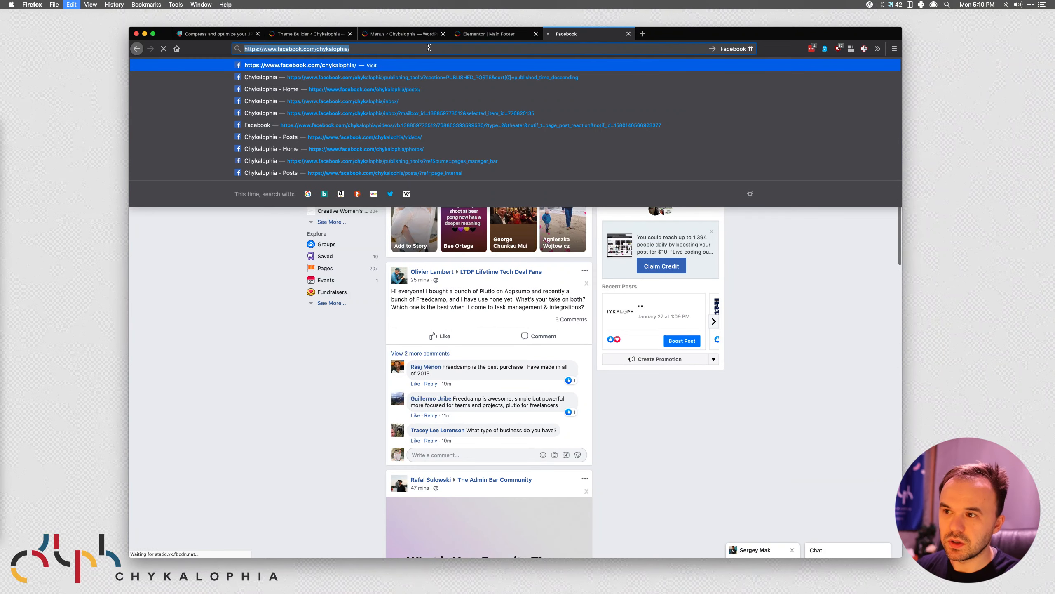
key("super+c")
key("super+w")
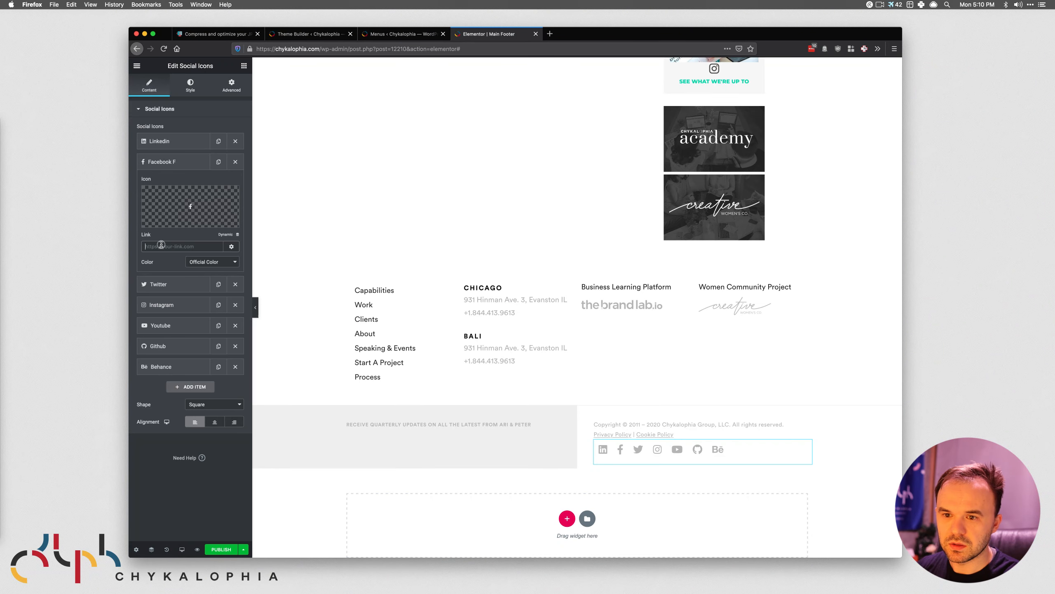
left_click(188, 248)
key("super+v")
Open the Chykalophia company page from linkedin.com for the Linkedin icon's link.
left_click(177, 142)
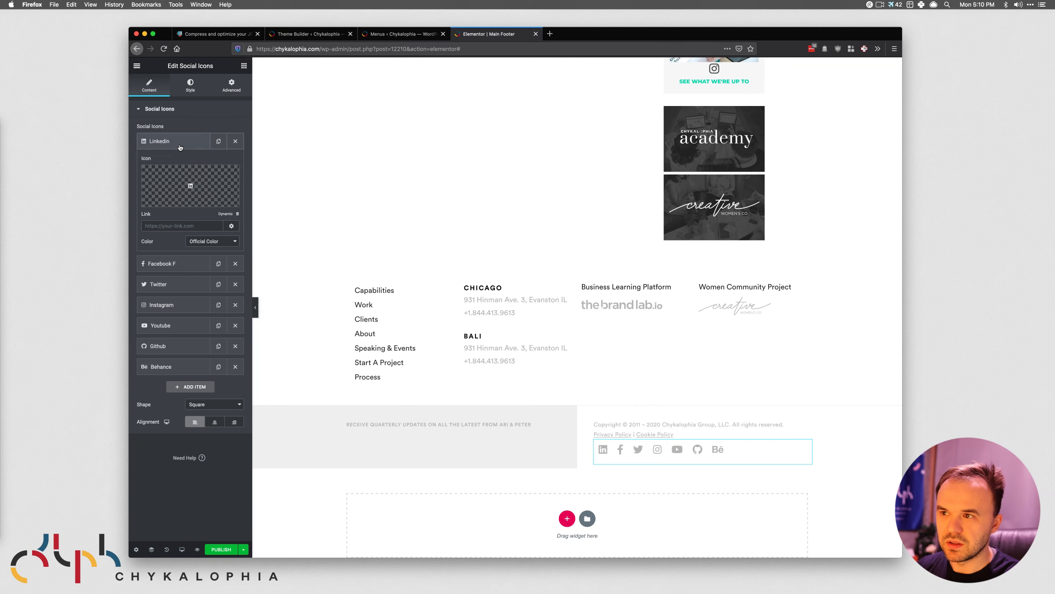
left_click(550, 34)
type("link")
key("Right")
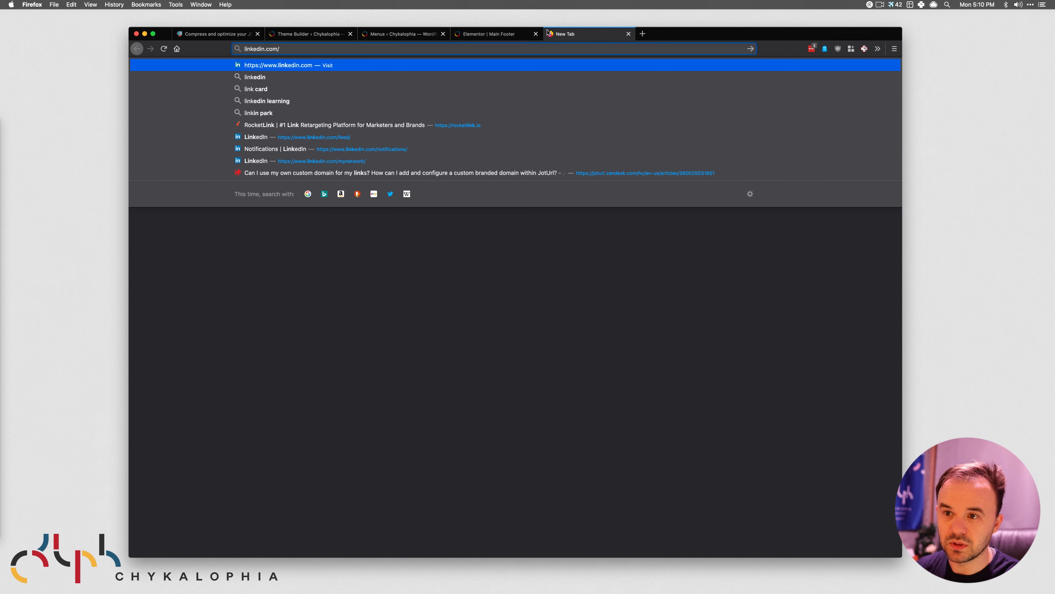
key("Return")
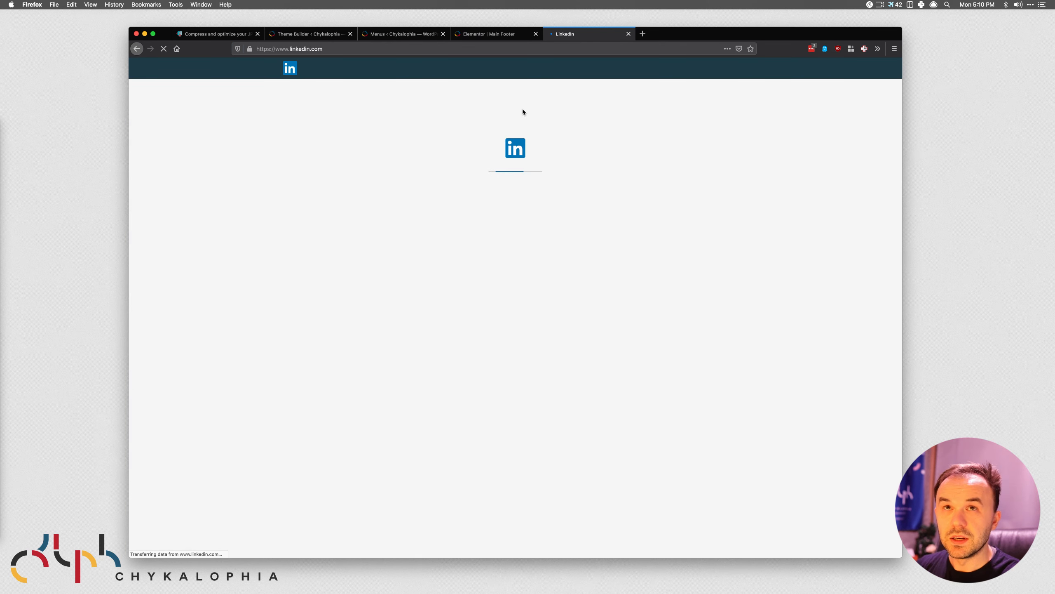
scroll(524, 108, "down", 1)
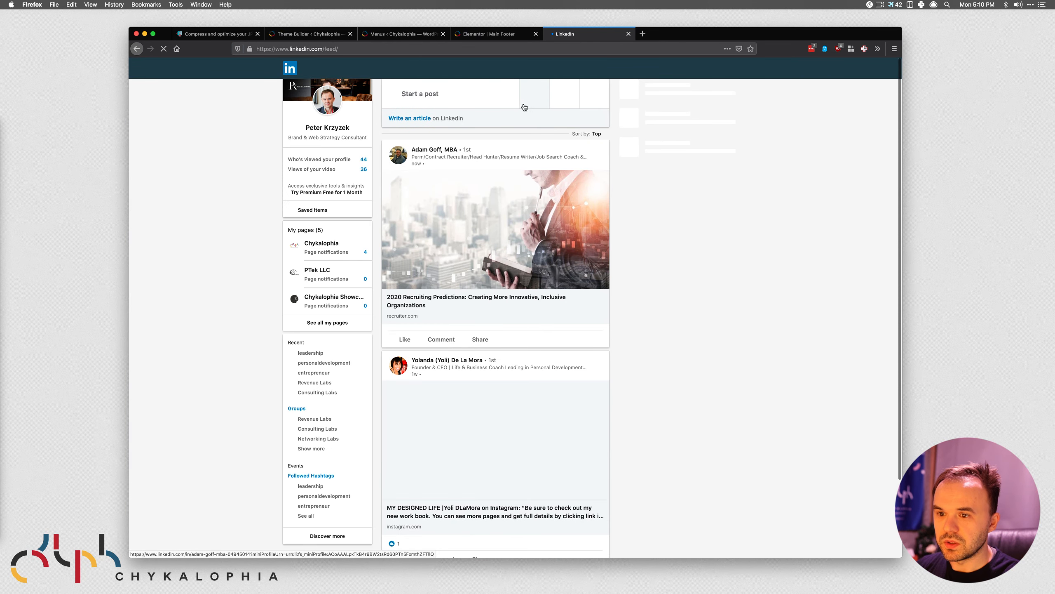
left_click(319, 242)
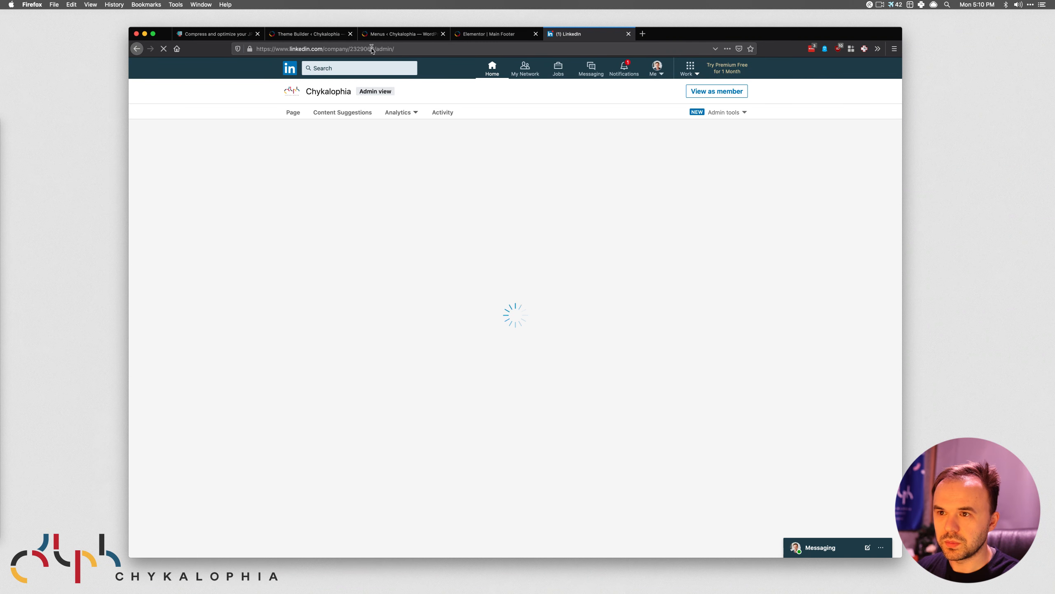
Paste the LinkedIn company page address into the Linkedin link and save a draft.
left_click(372, 48)
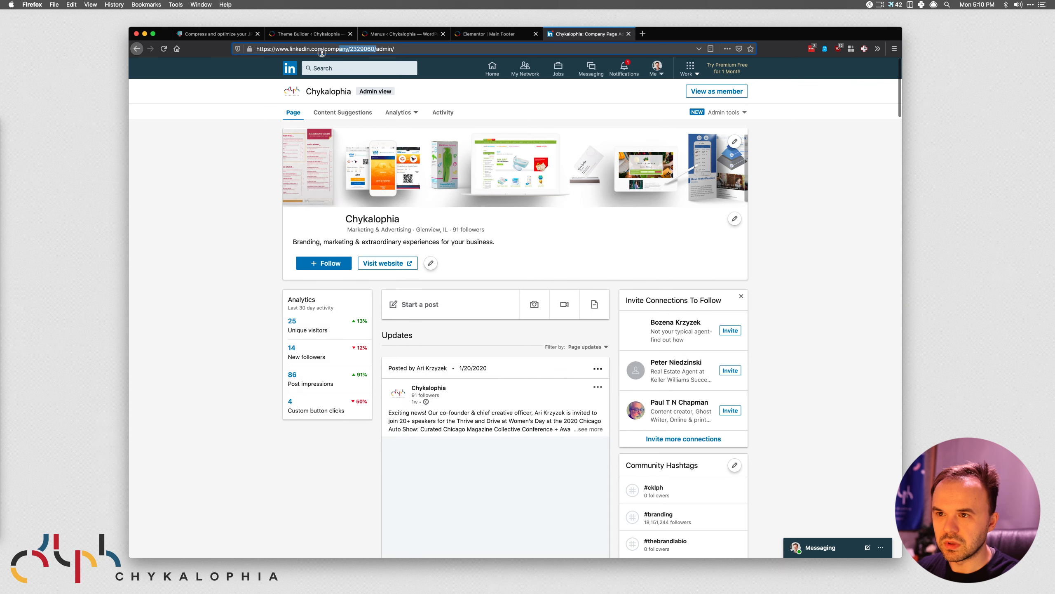
key("super+c")
key("super+w")
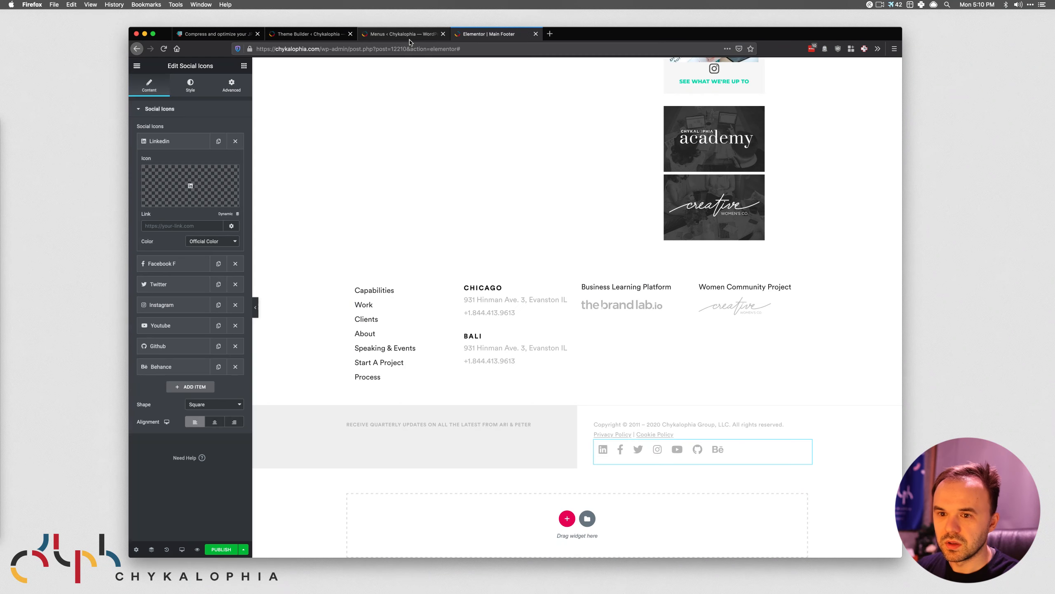
left_click(181, 226)
key("super+v")
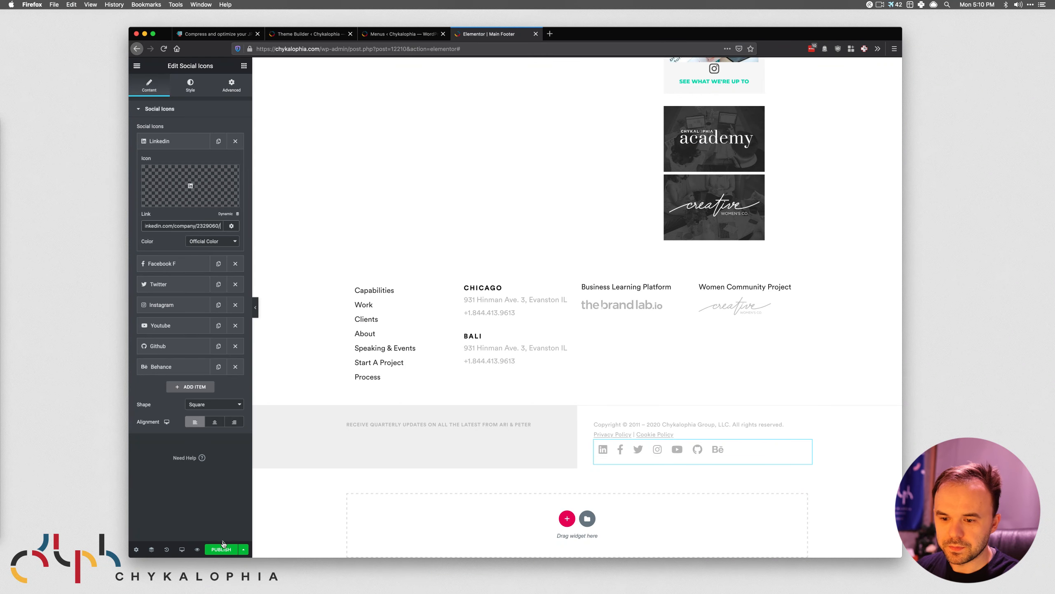
left_click(243, 549)
left_click(171, 496)
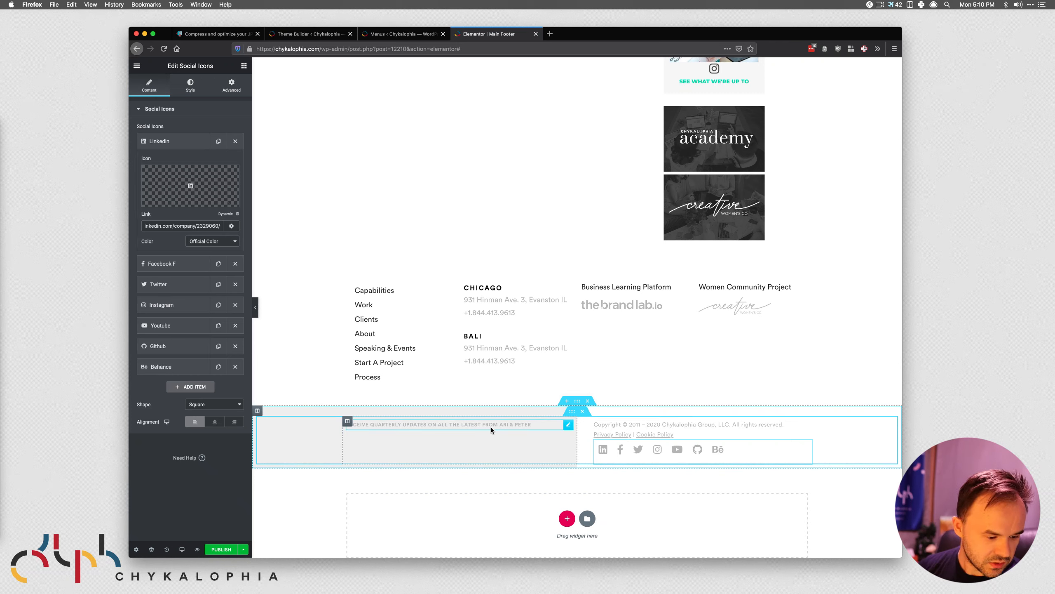
Filter the Elementor widget library by 'form', replacing the earlier 'el' search.
left_click(243, 67)
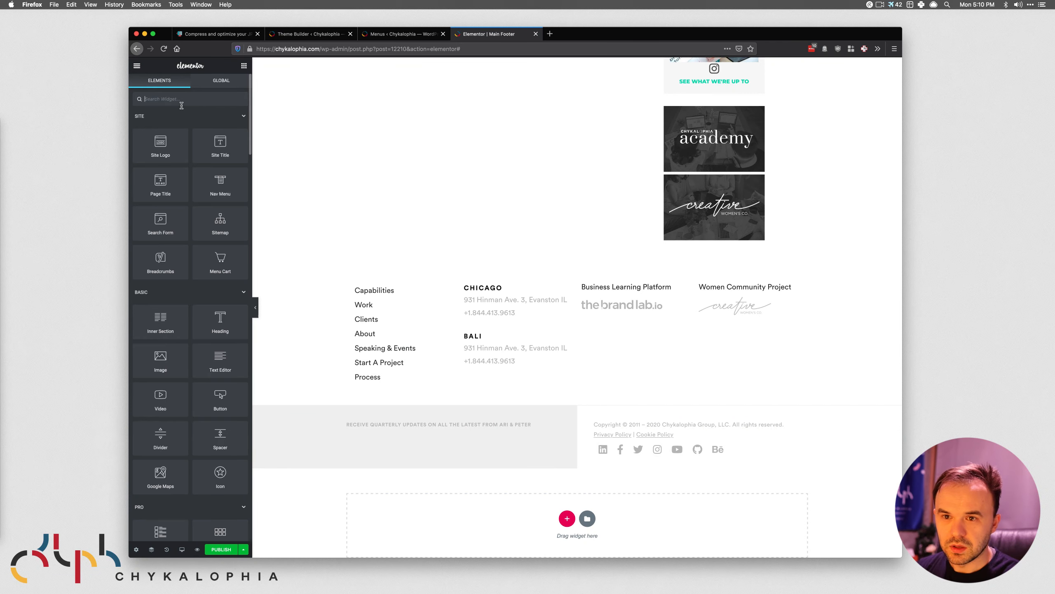
type("el")
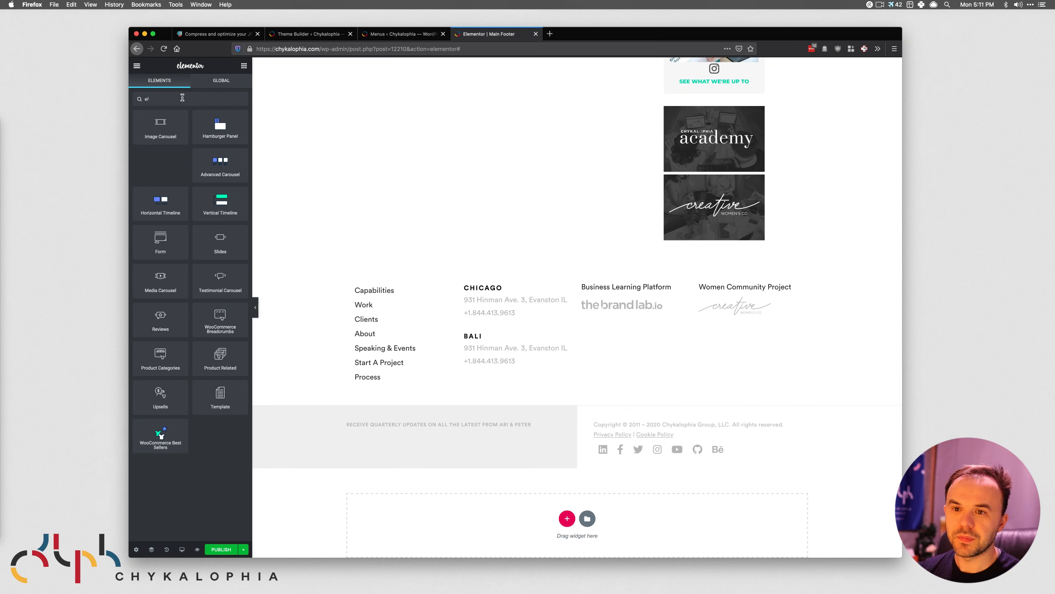
key("BackSpace")
key("BackSpace")
type("form")
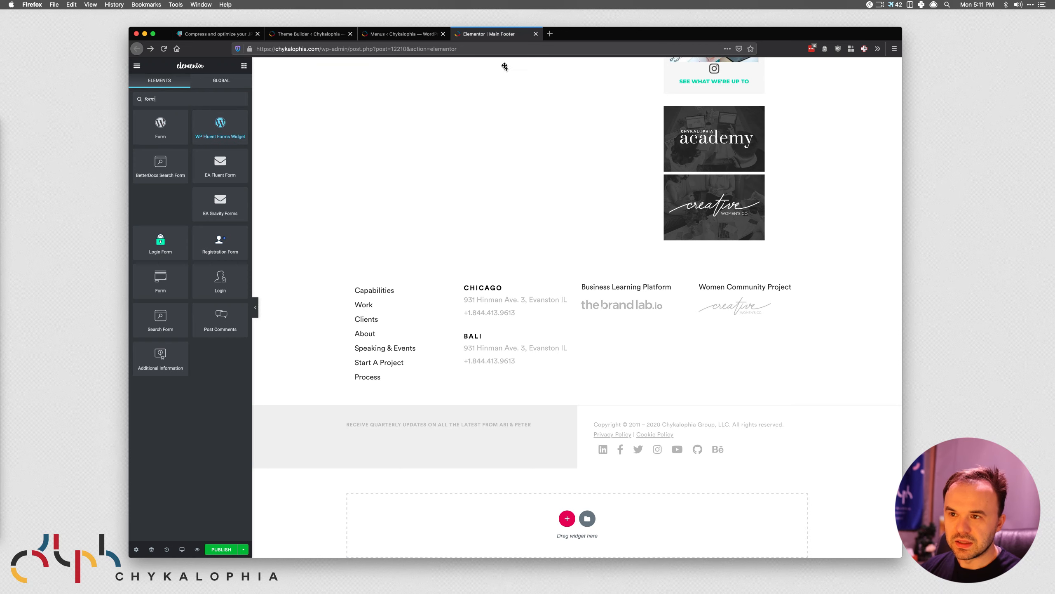
left_click(394, 34)
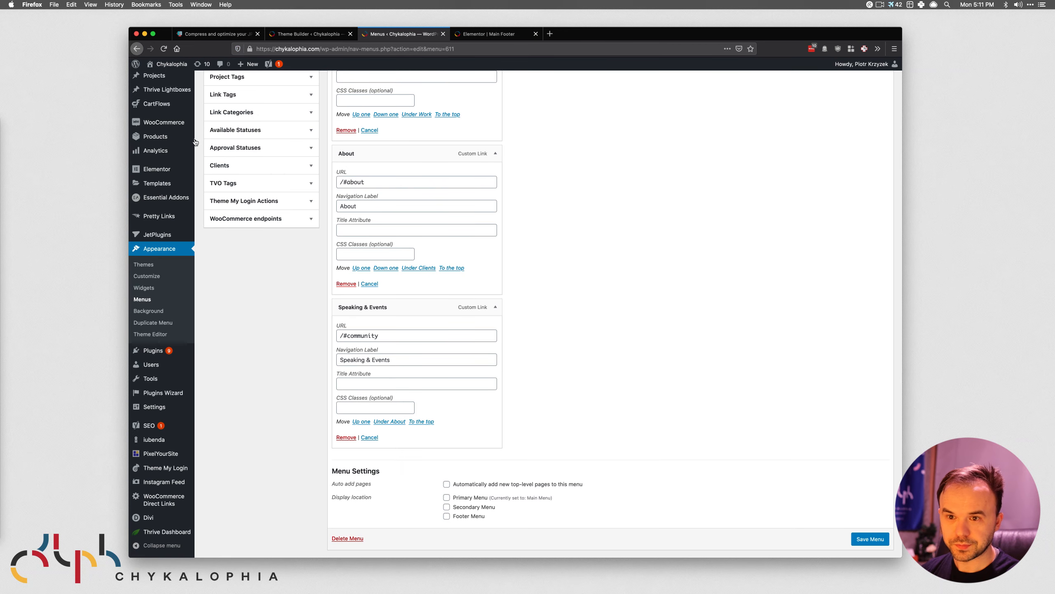
Open Fluent Forms Pro's New Form page in a new browser tab.
scroll(170, 163, "up", 5)
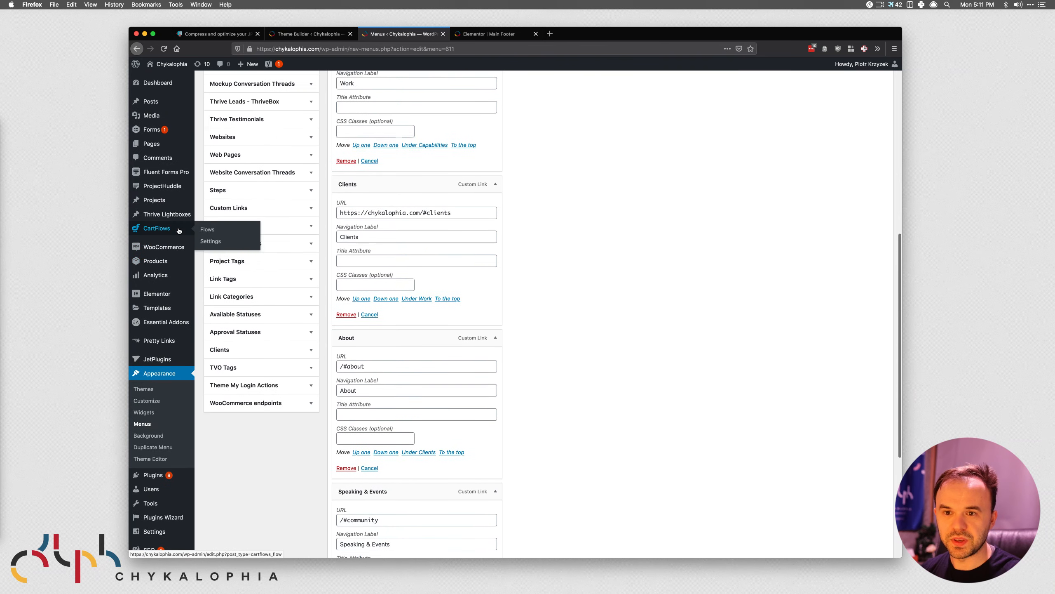
mouse_move(168, 174)
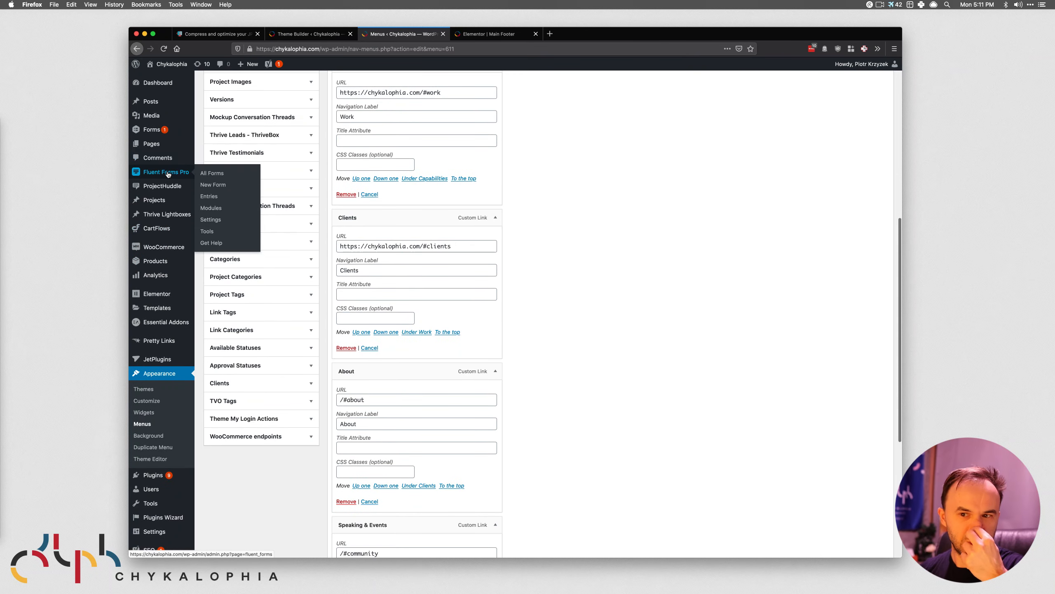
right_click(214, 184)
left_click(252, 184)
left_click(490, 35)
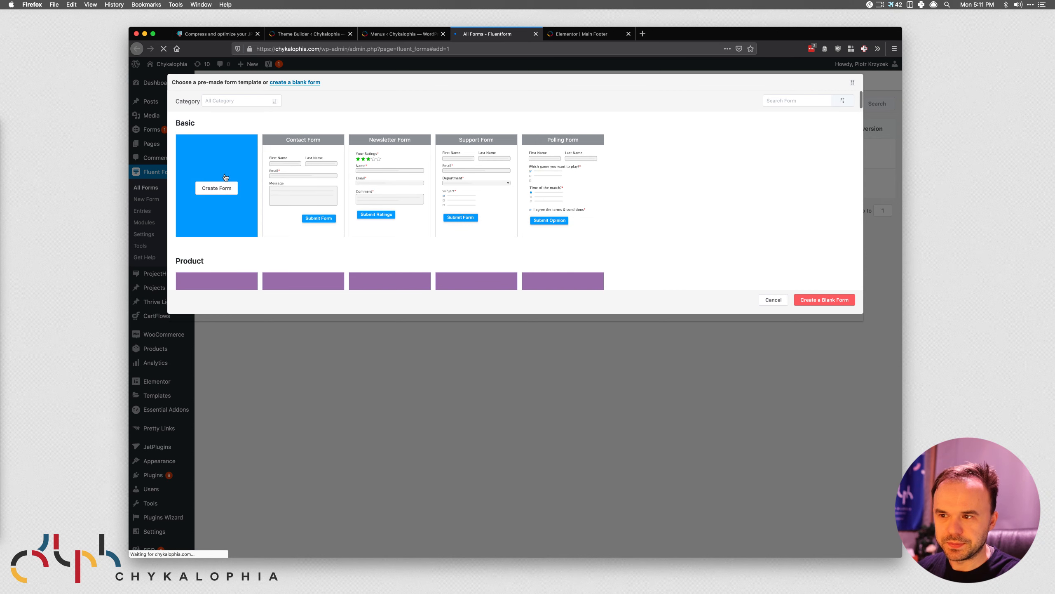
Create a blank form and add an Email Address field to it.
left_click(219, 188)
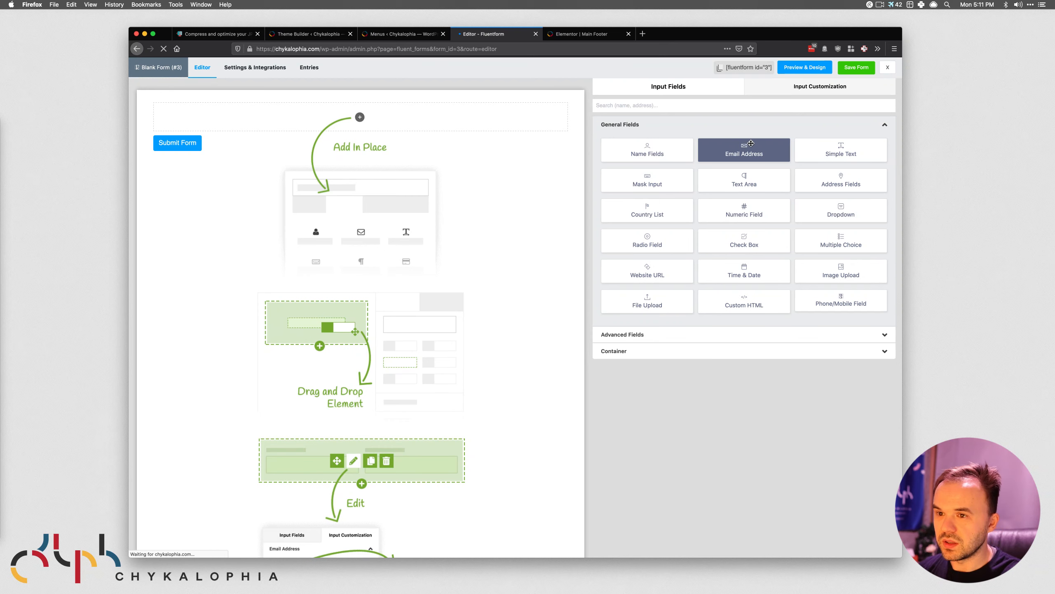
left_click_drag(750, 143, 379, 162)
left_click_drag(761, 152, 423, 127)
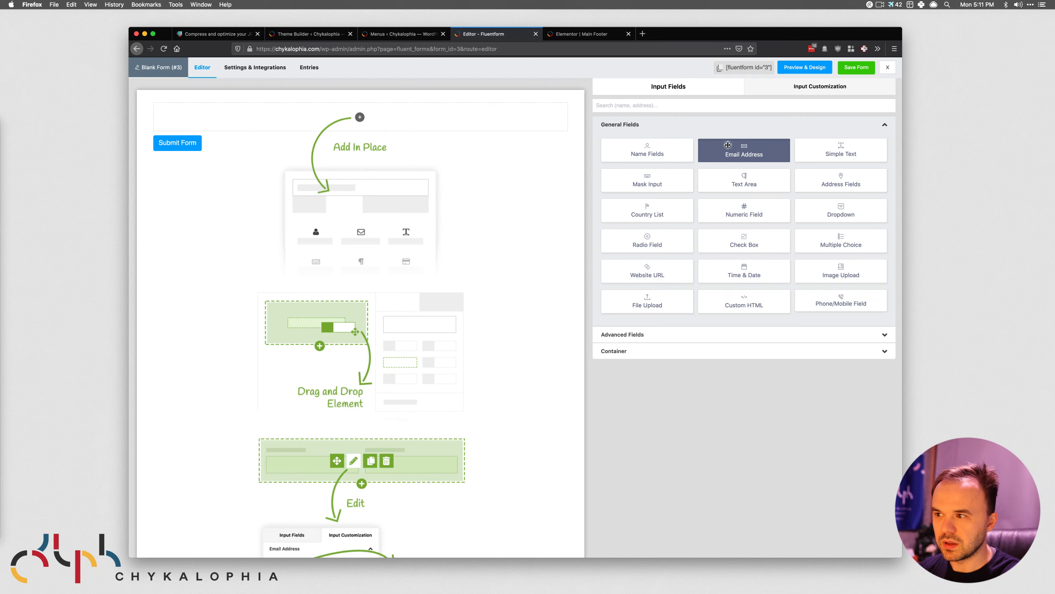
left_click(723, 154)
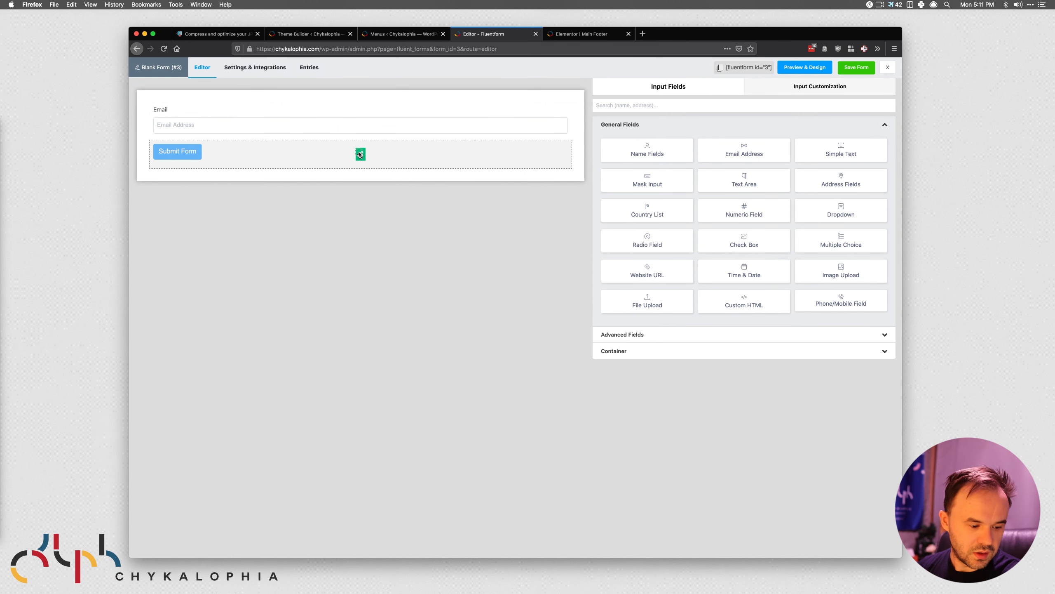
Clear the Submit Button text and change the submit button type to Image.
left_click(361, 154)
left_click_drag(676, 158, 559, 151)
key("BackSpace")
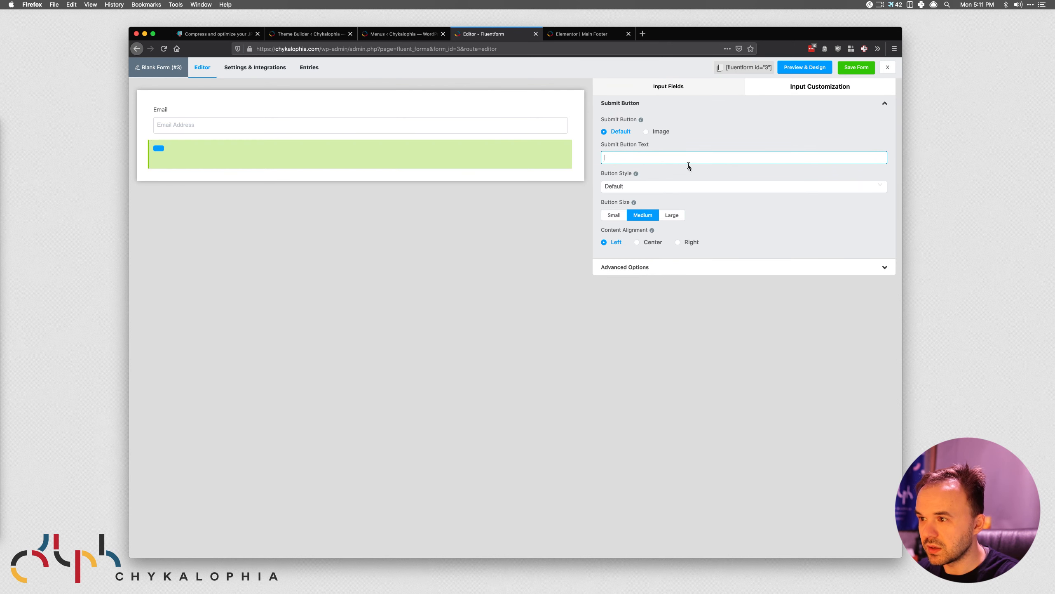
left_click(645, 131)
left_click(641, 158)
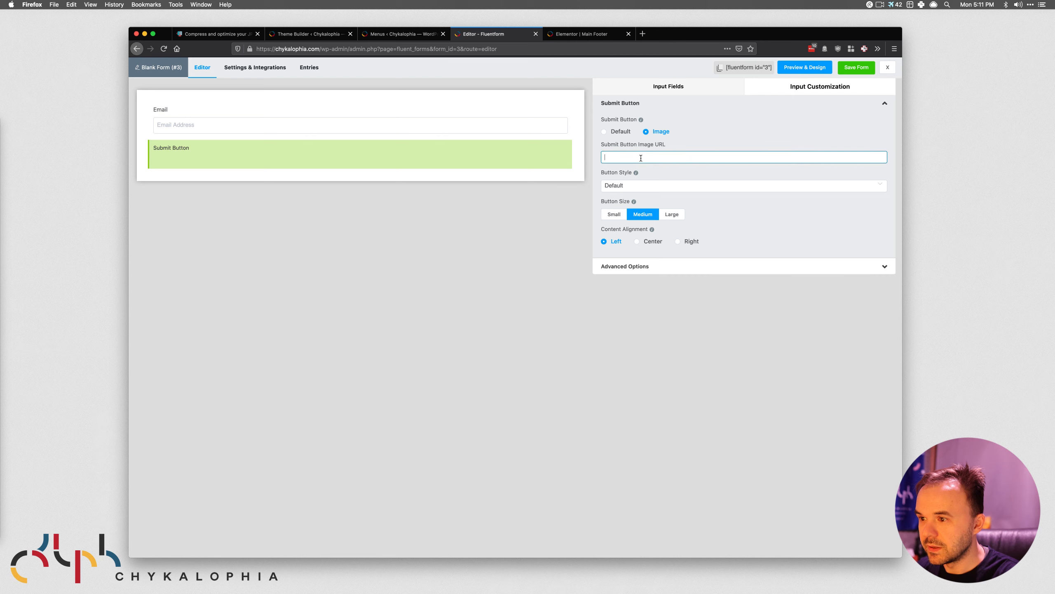
left_click(674, 266)
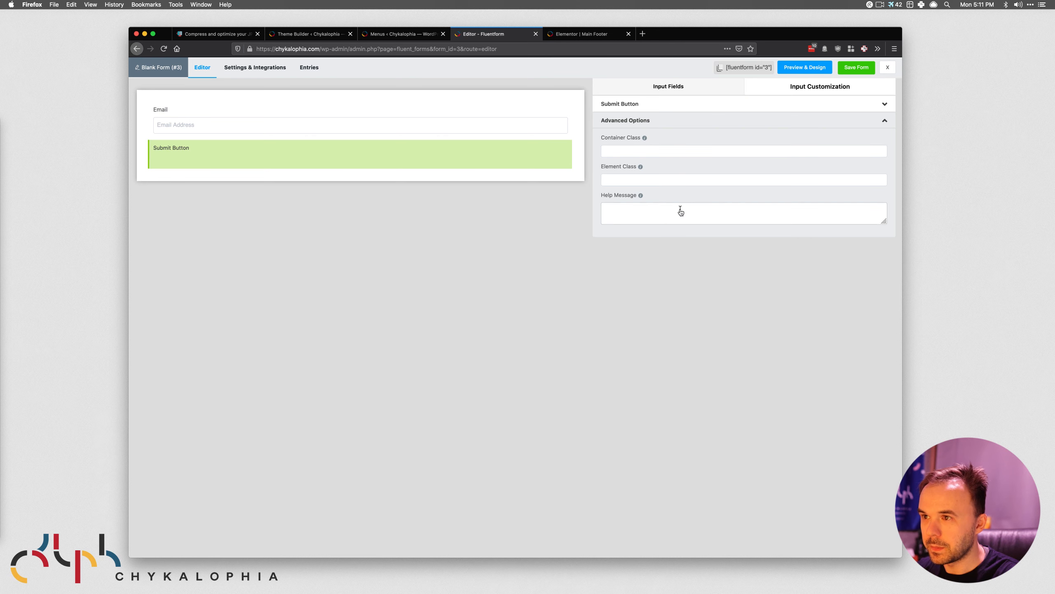
left_click(564, 39)
left_click(455, 37)
Load the Moosend dashboard in a new Firefox tab.
left_click(587, 37)
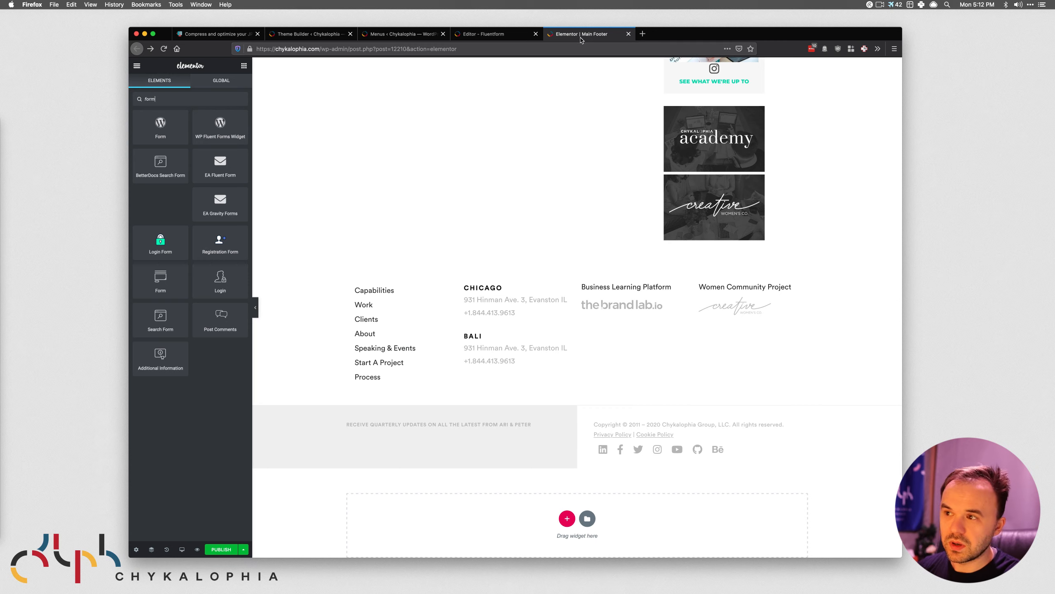
left_click(643, 34)
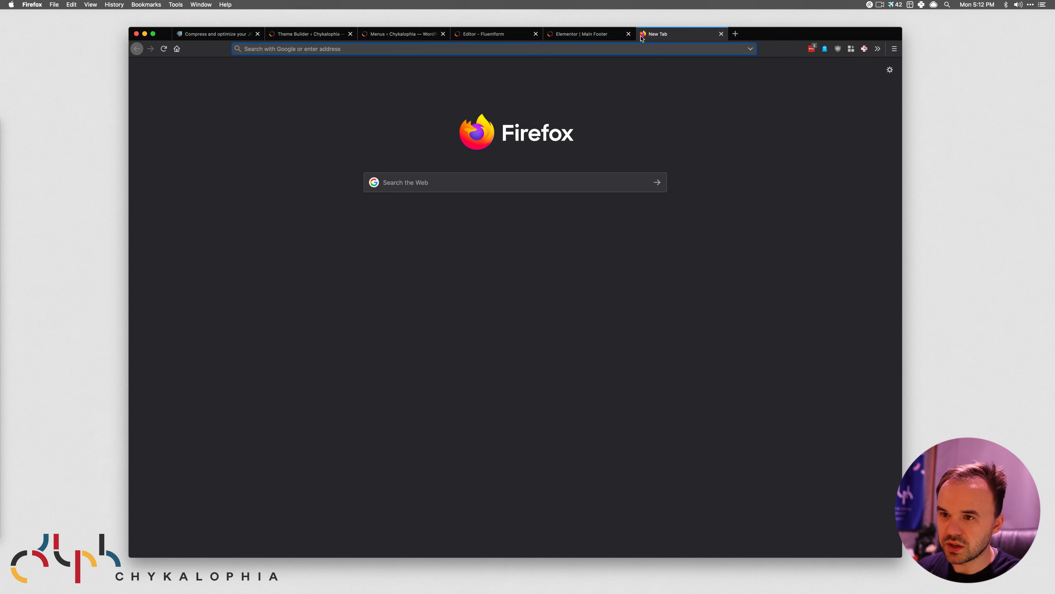
type("ck")
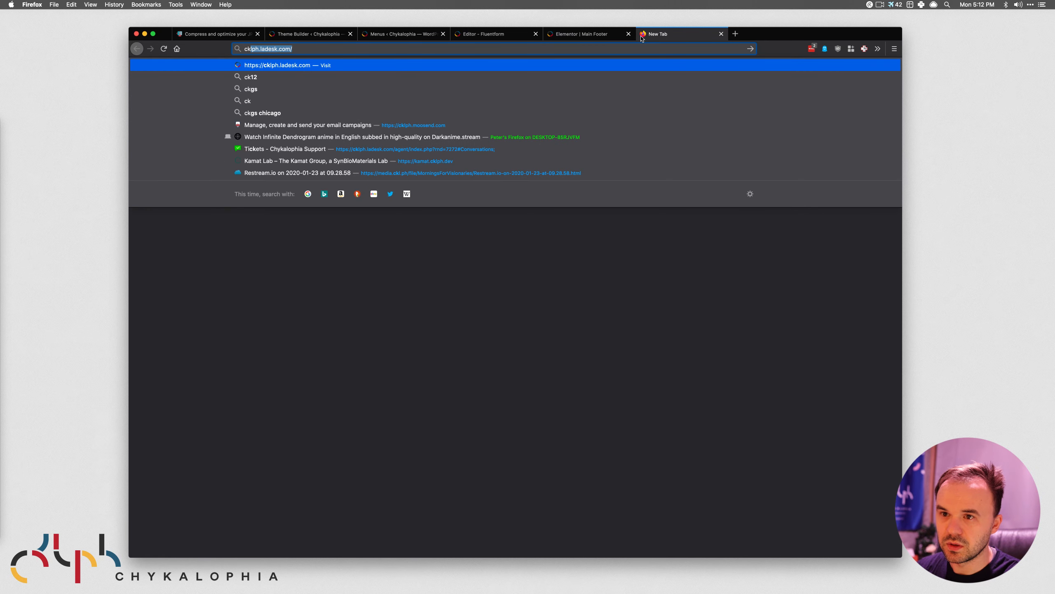
type("lph.")
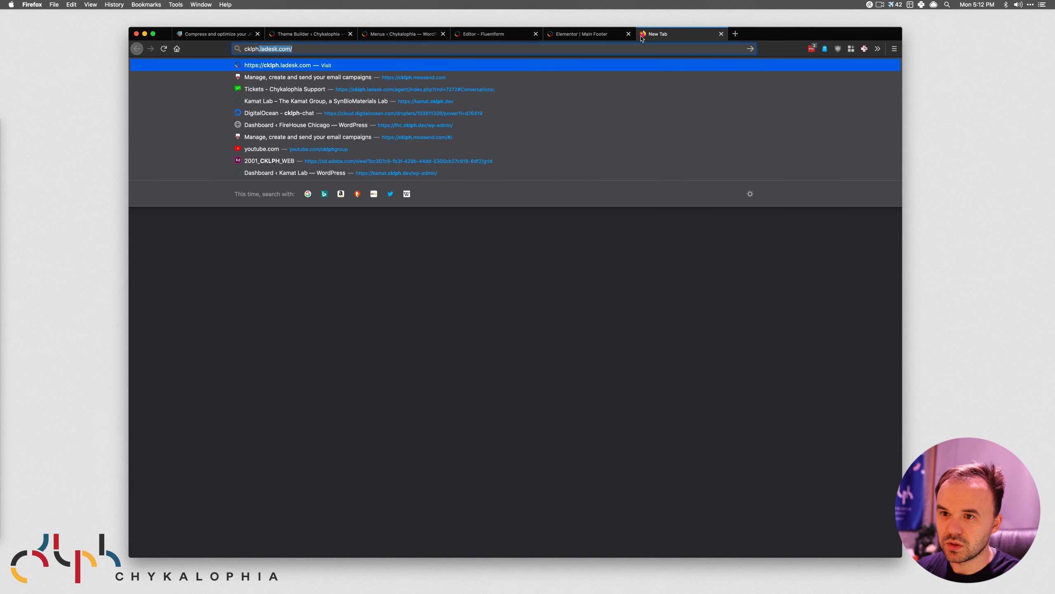
type("moo")
key("Return")
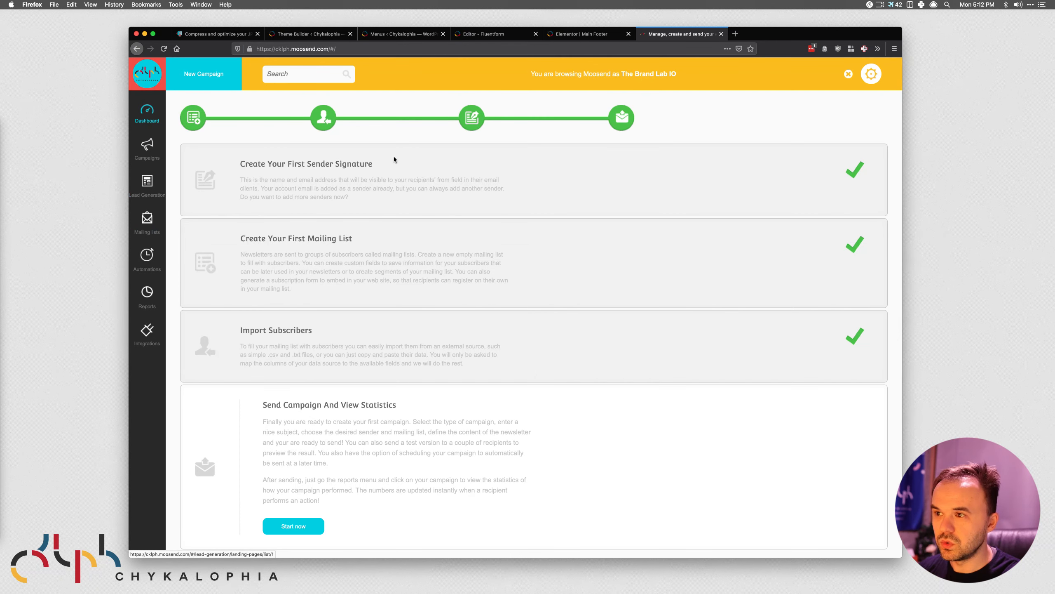
Review Moosend's Subscription Forms (BETA) creation types under Lead Generation, then close the Moosend tab.
left_click(849, 75)
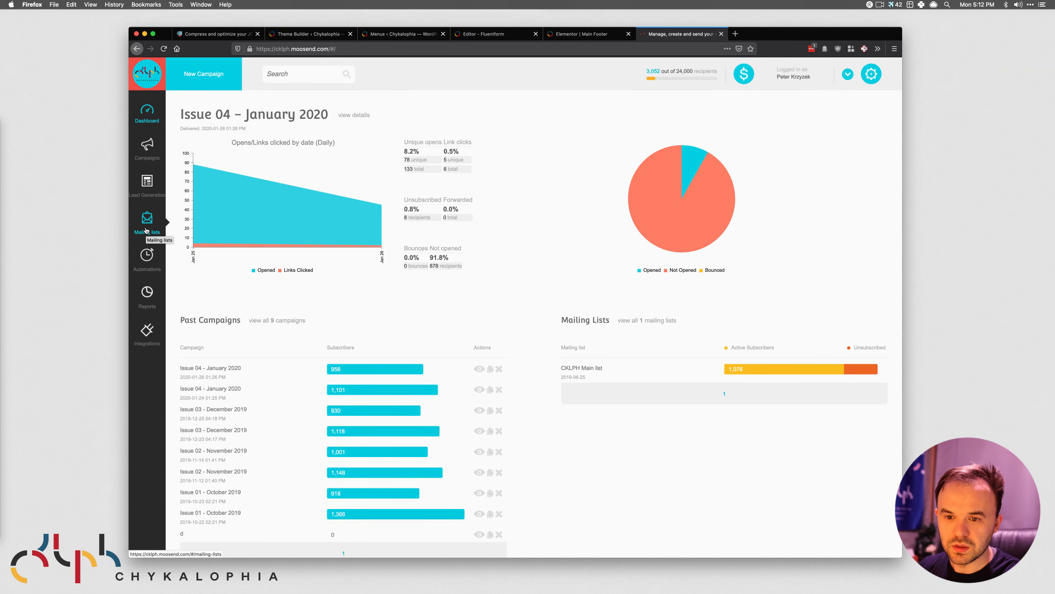
left_click(147, 186)
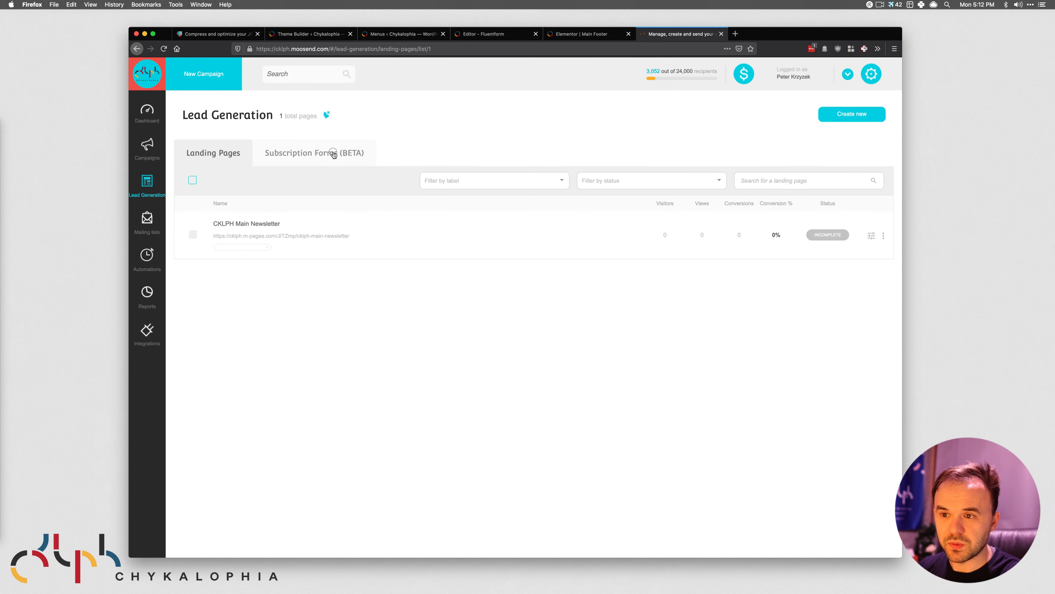
left_click(332, 153)
left_click(534, 346)
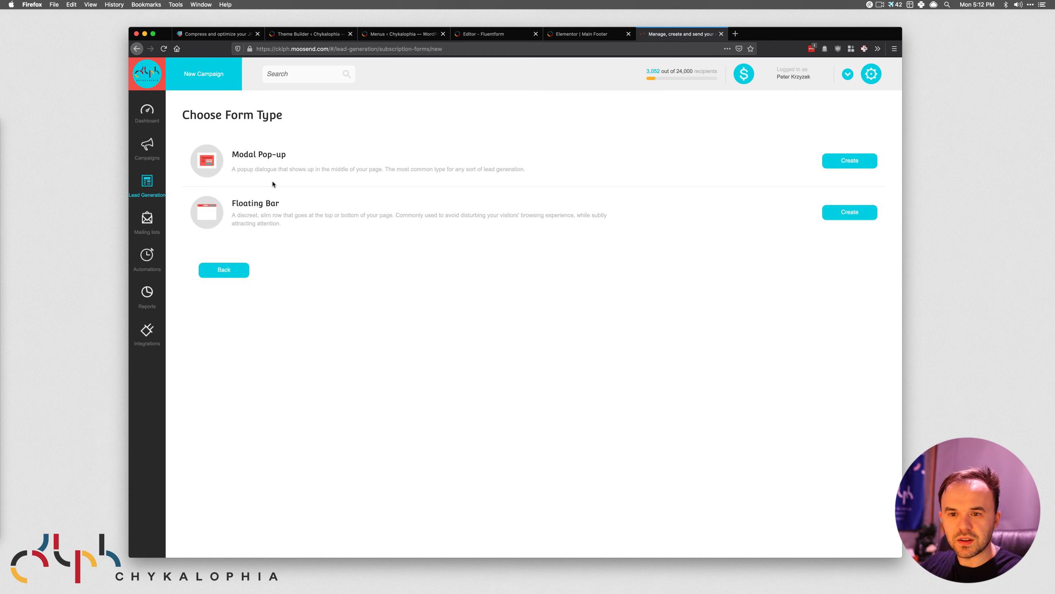
left_click(721, 34)
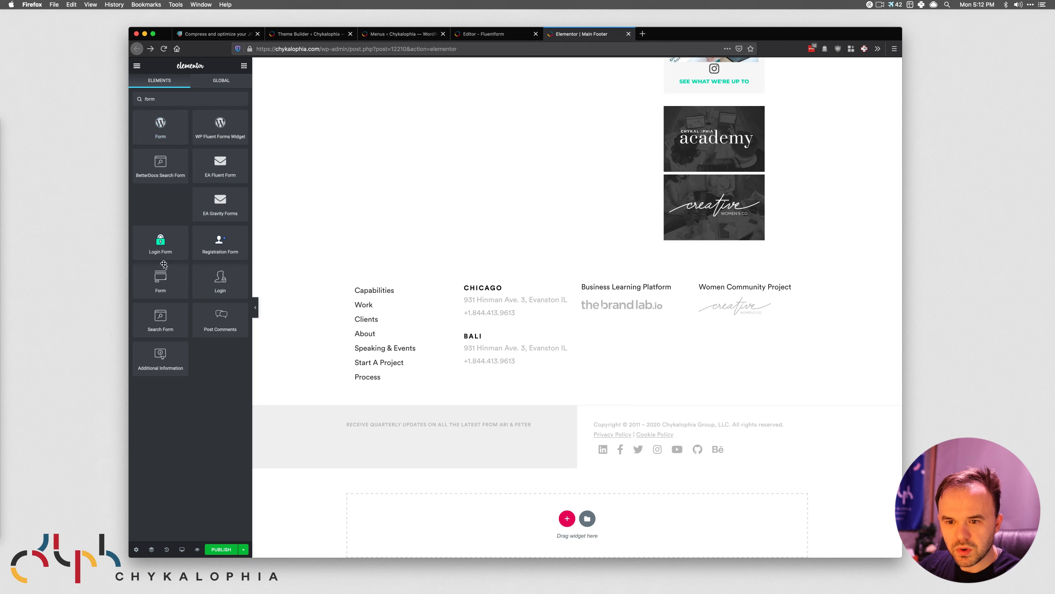
Add a Form widget to the footer's left column, close Fluent Forms, and delete Name and Message fields.
left_click_drag(159, 286, 427, 424)
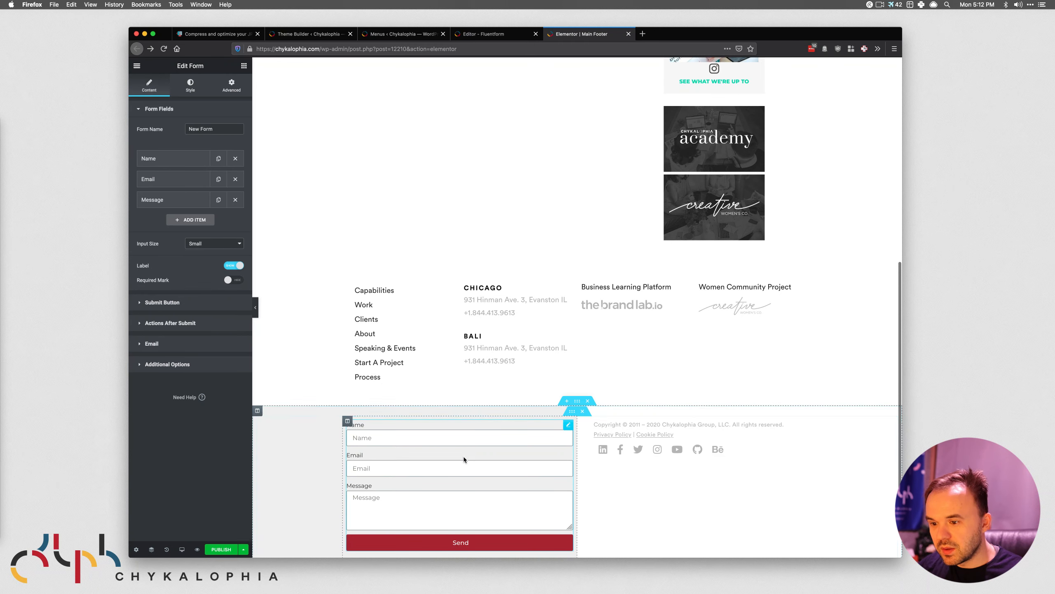
left_click(481, 33)
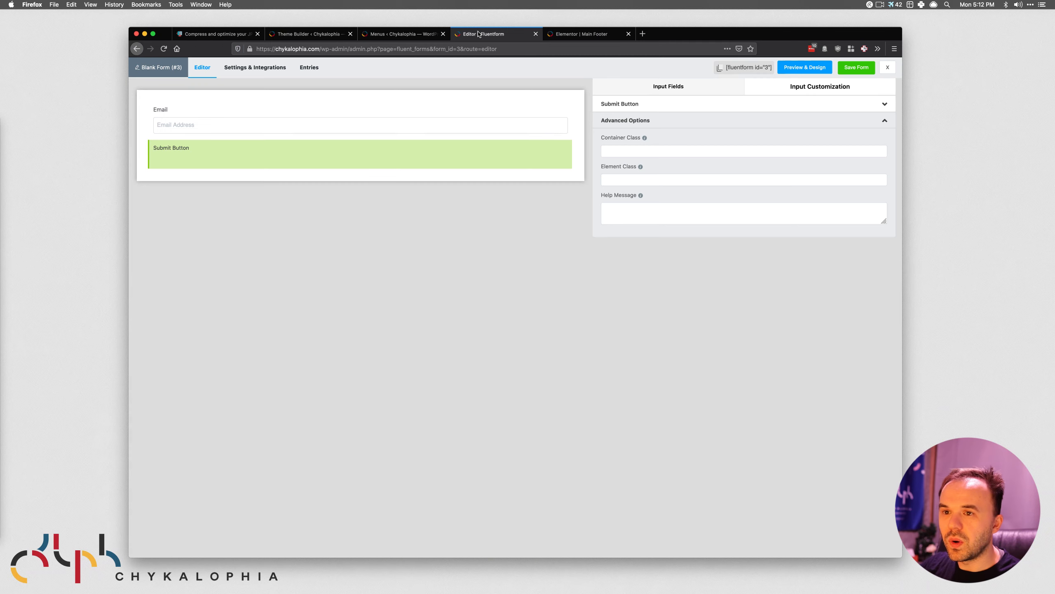
left_click(535, 34)
left_click(609, 252)
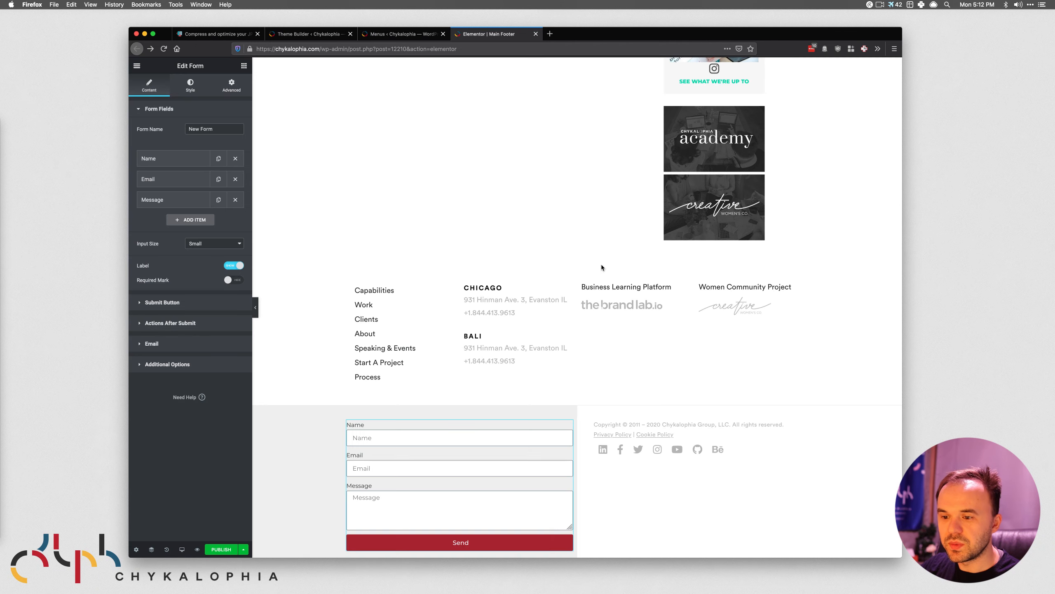
scroll(430, 463, "down", 2)
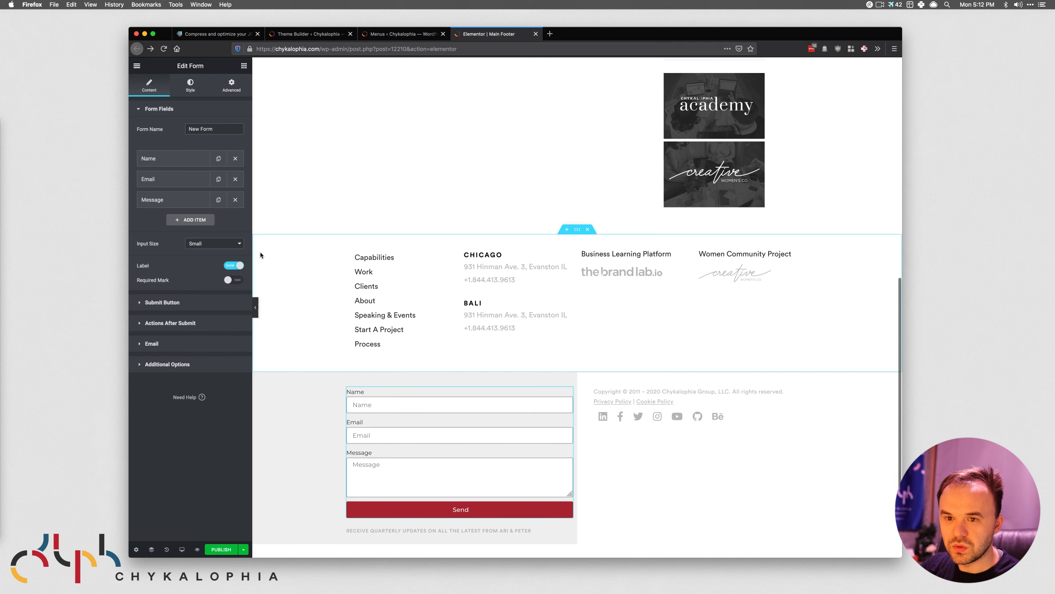
left_click(235, 159)
left_click(235, 179)
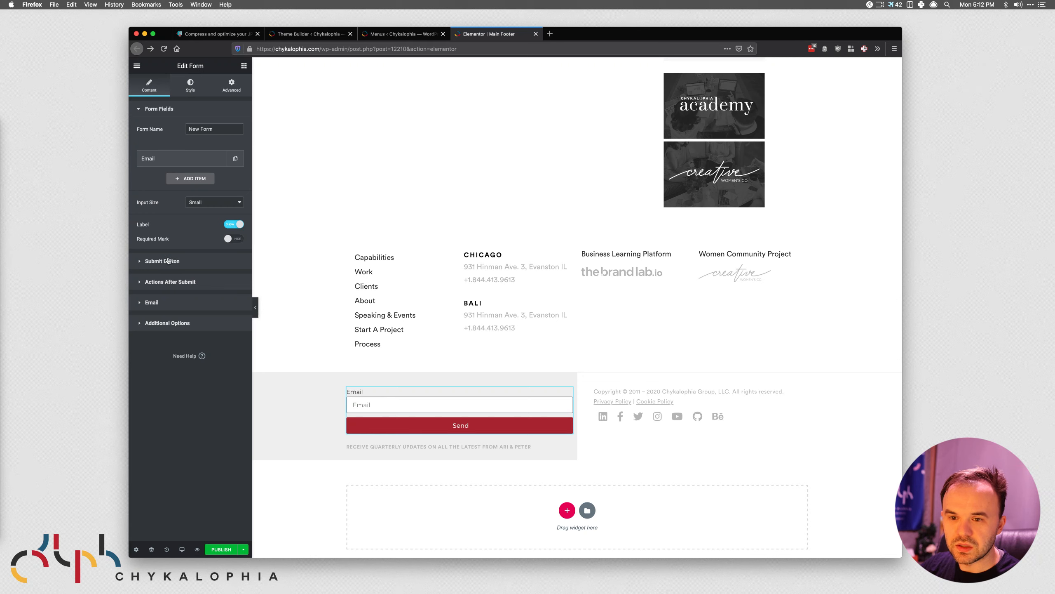
Replace the form's Email after-submit action with Moosend and expand its settings.
left_click(157, 283)
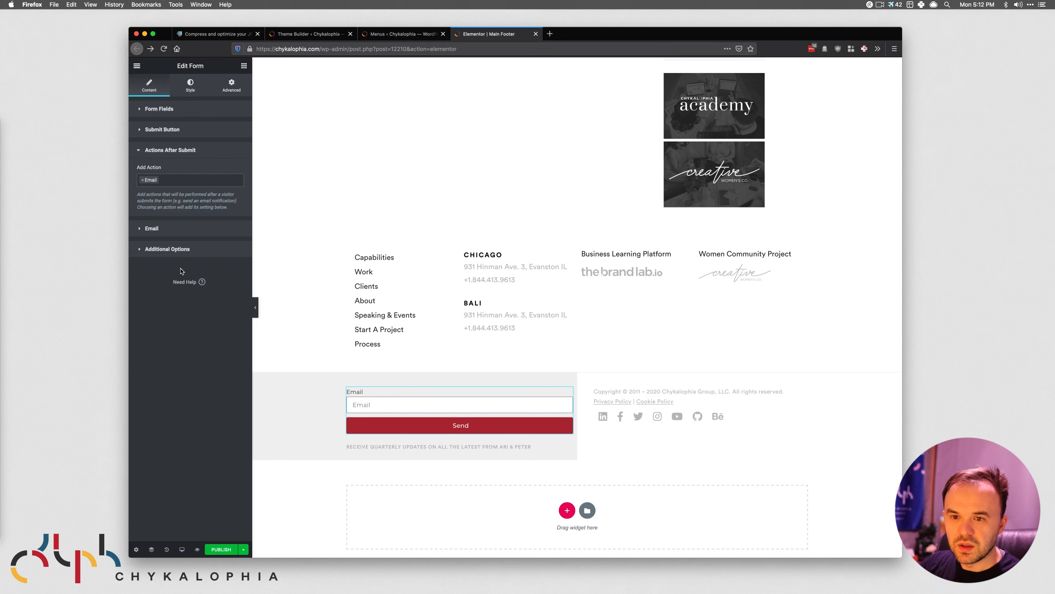
left_click(141, 180)
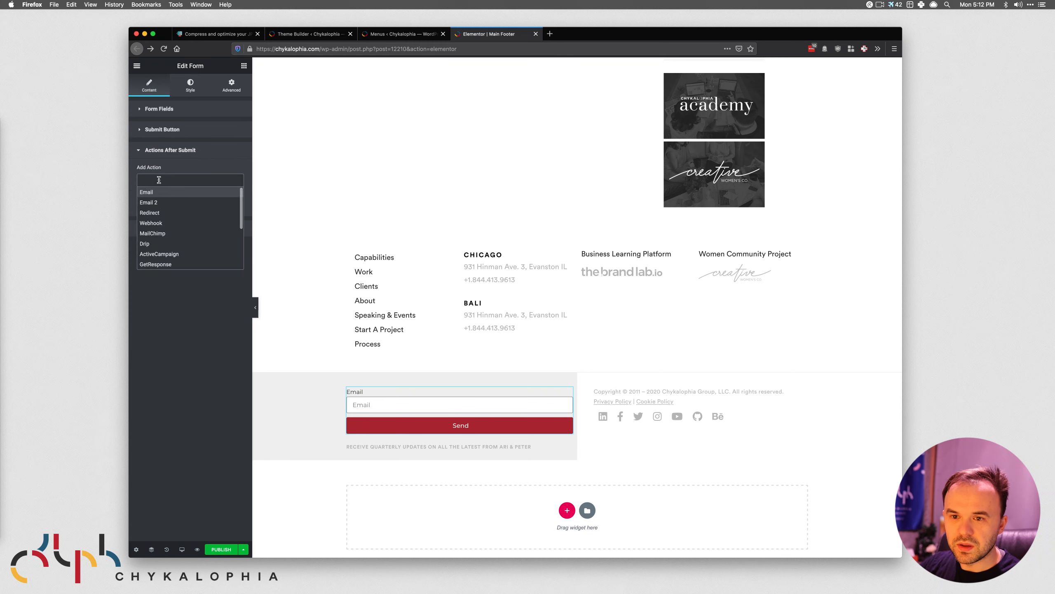
left_click(159, 180)
type("moo")
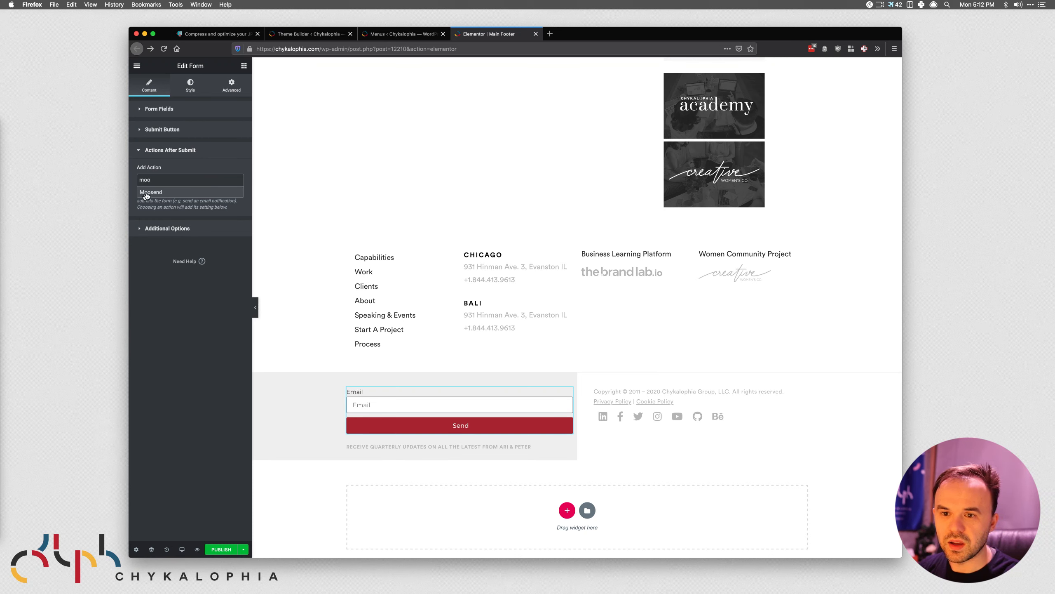
left_click(152, 192)
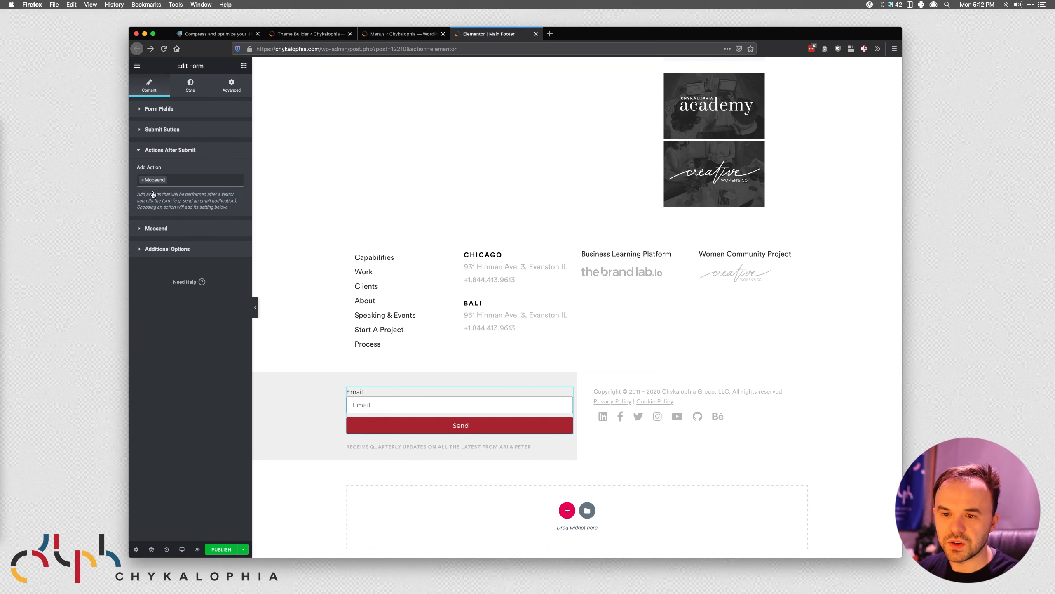
left_click(187, 230)
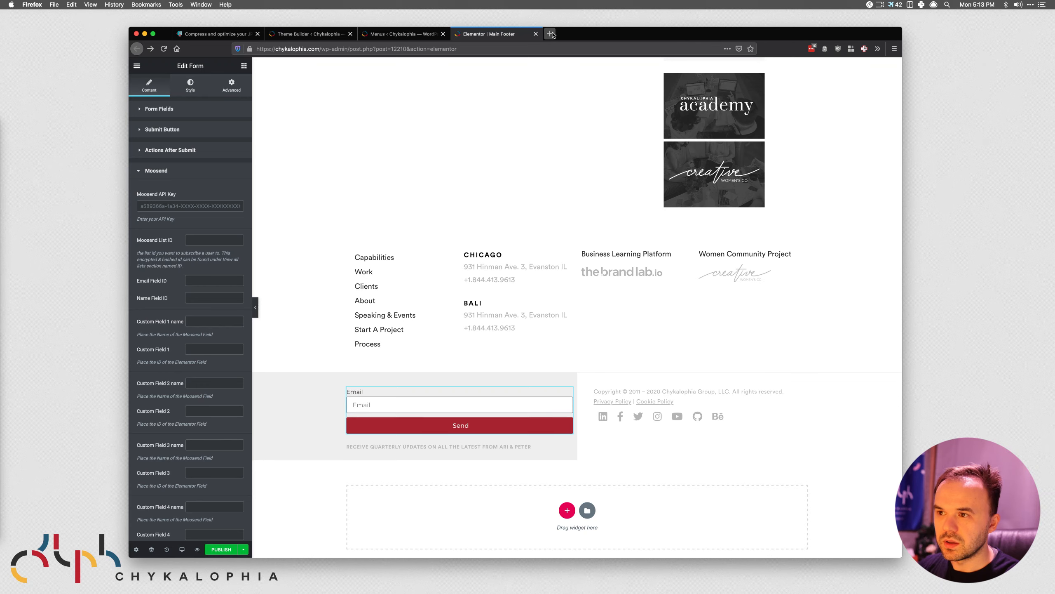
left_click(551, 34)
type("ckl")
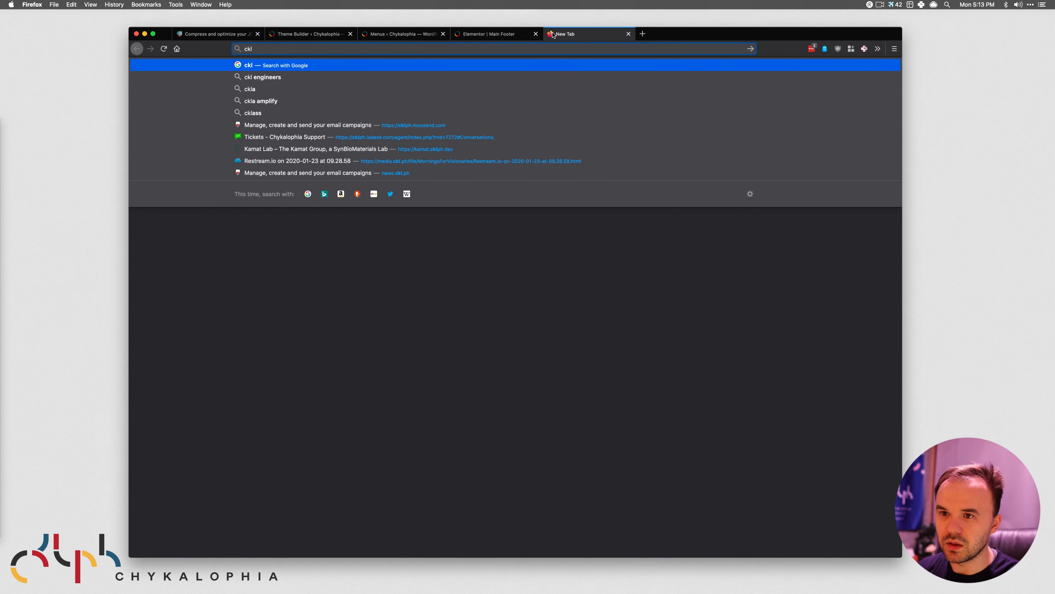
type("ph.moosend.com/")
key("Return")
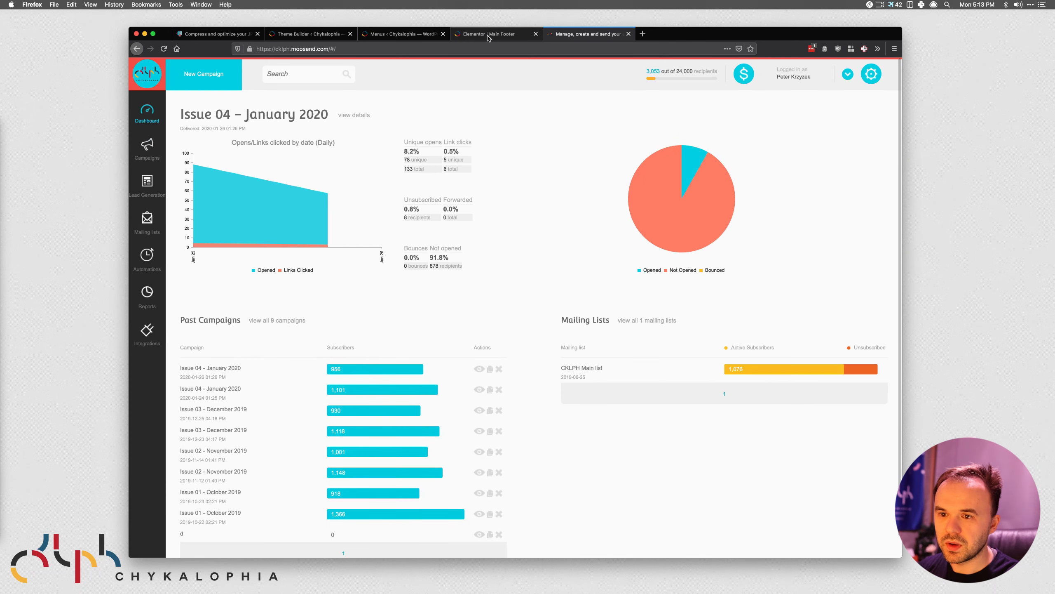
left_click(489, 35)
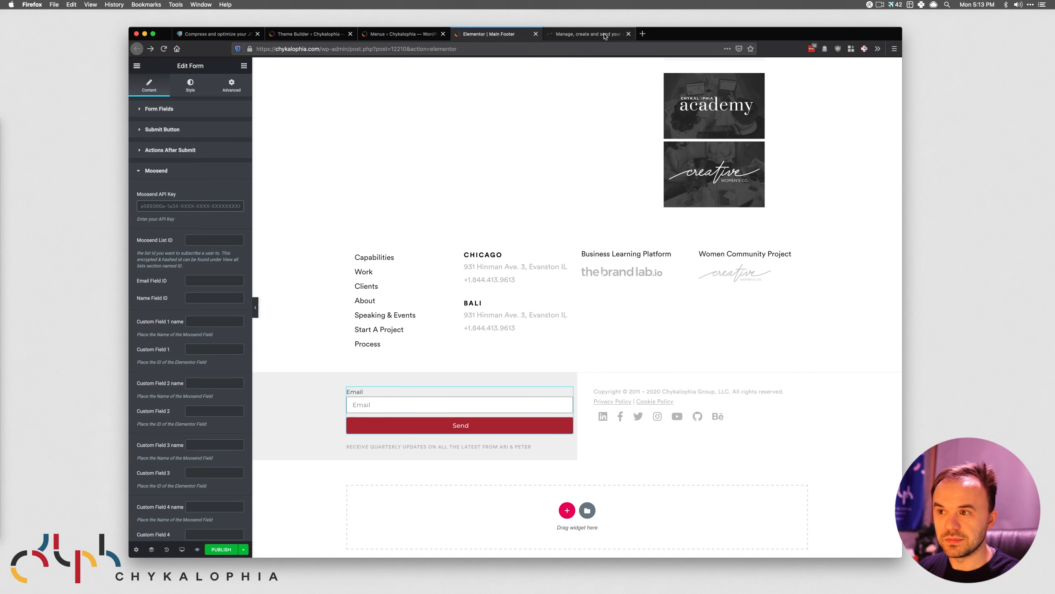
left_click(561, 35)
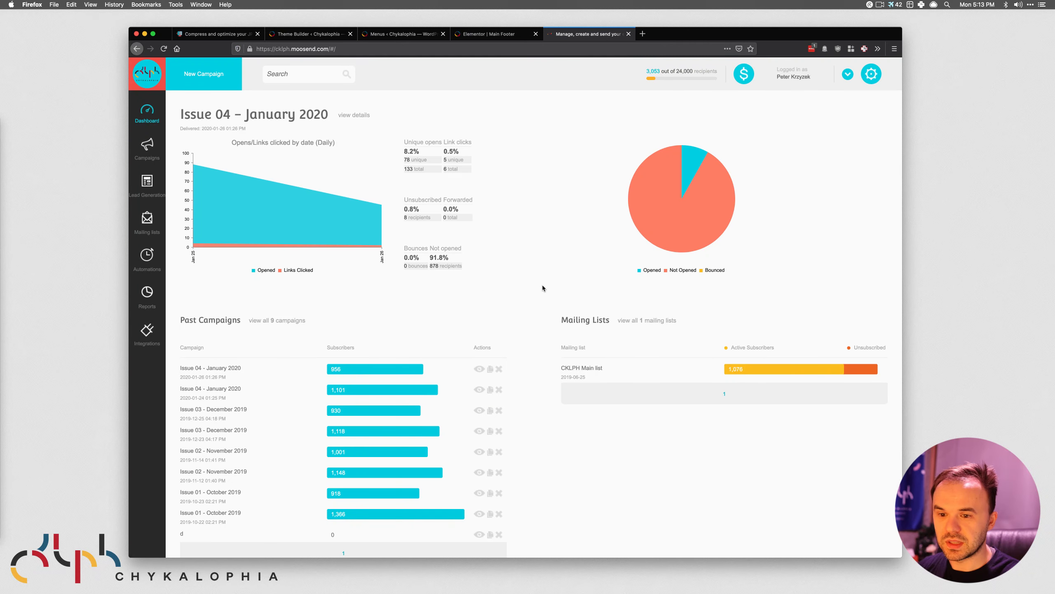
left_click(489, 34)
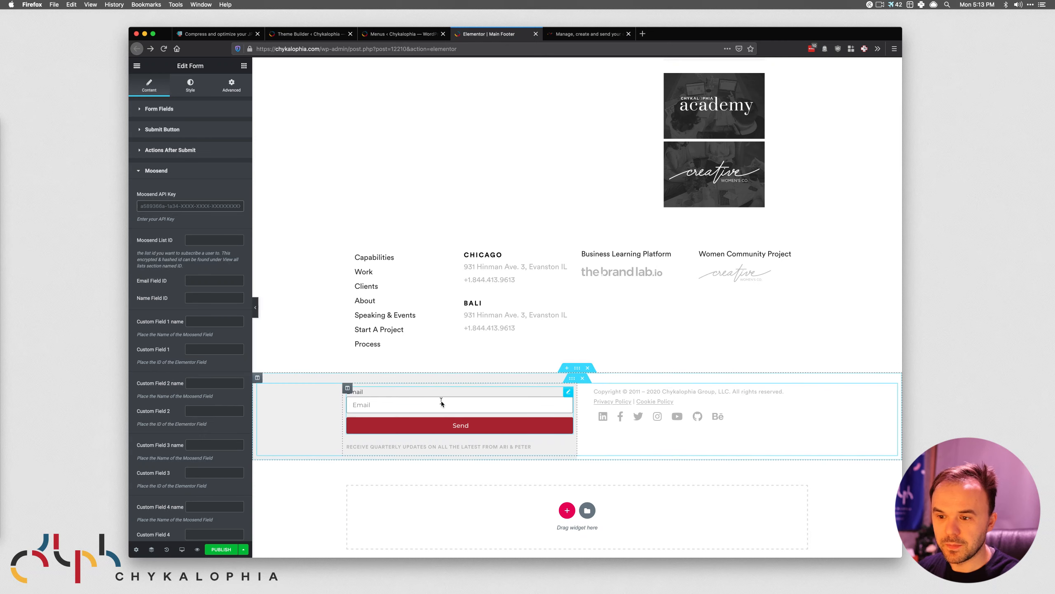
Collapse Moosend, open the Submit Button settings, and launch the Icon Library for the button.
left_click(152, 168)
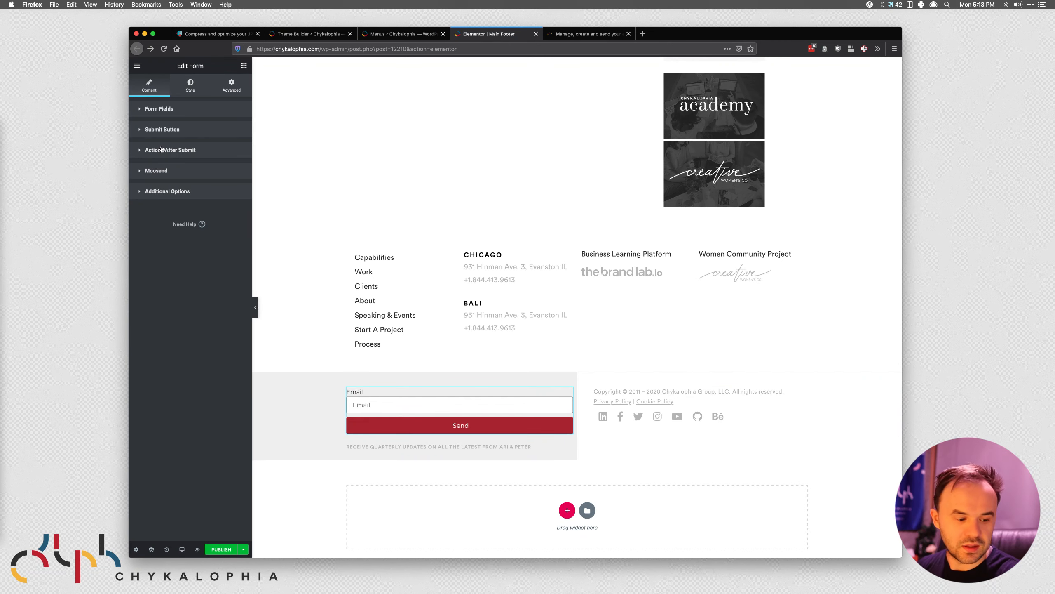
left_click(162, 149)
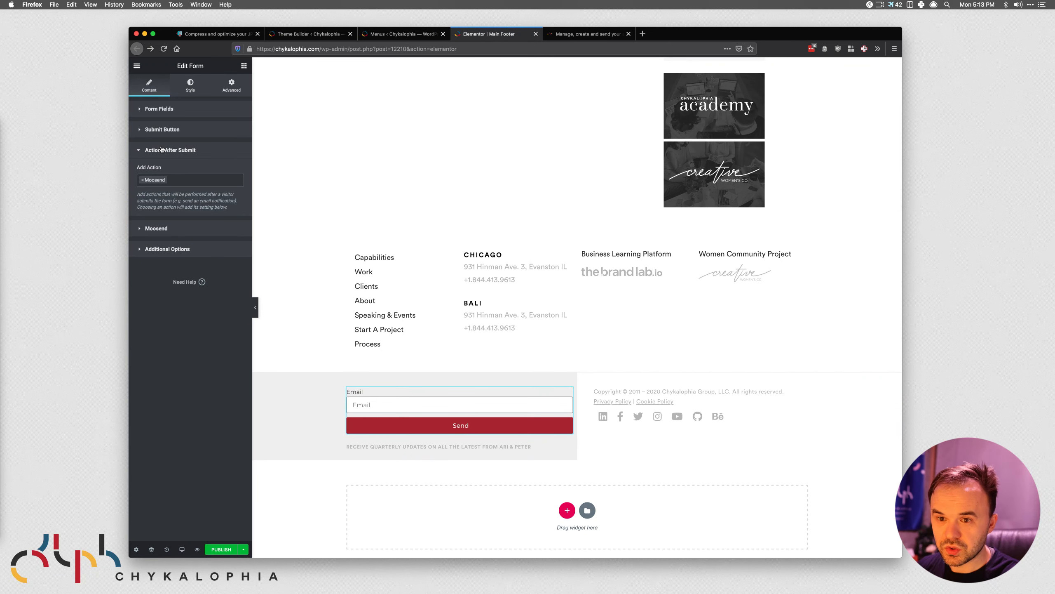
left_click(163, 129)
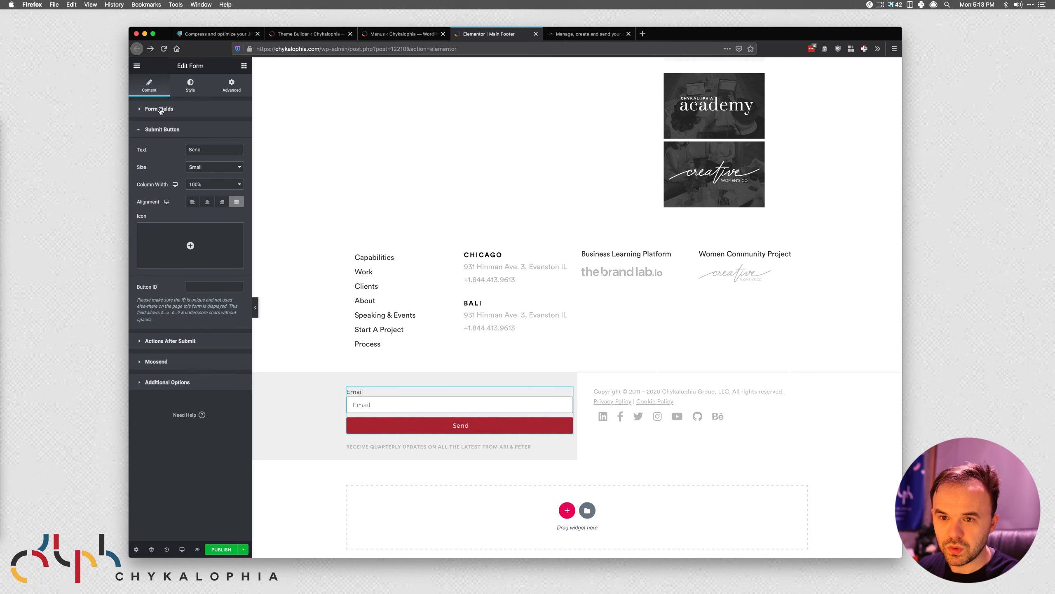
double_click(207, 150)
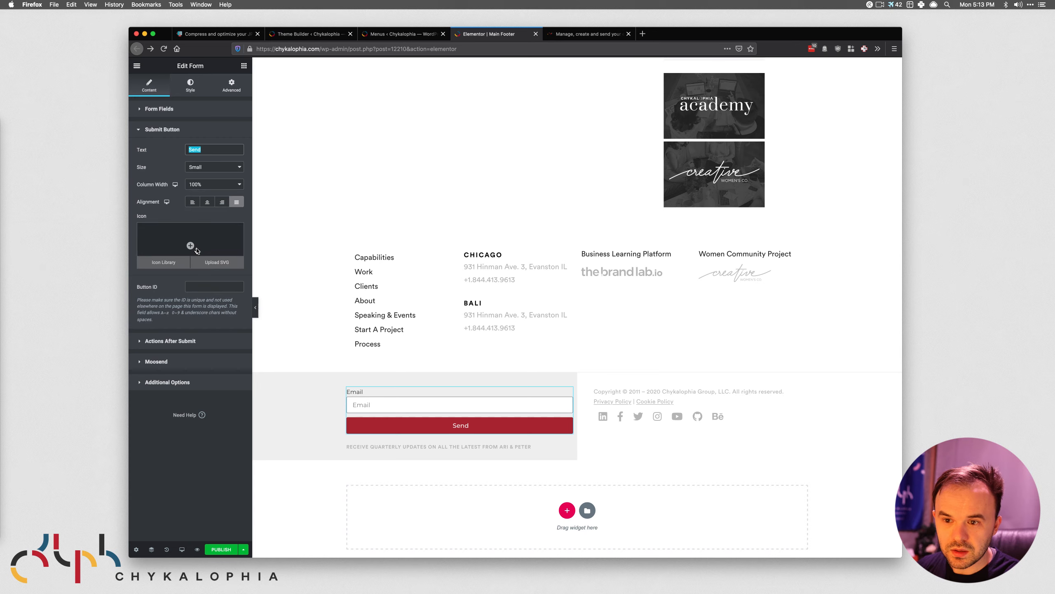
left_click(191, 245)
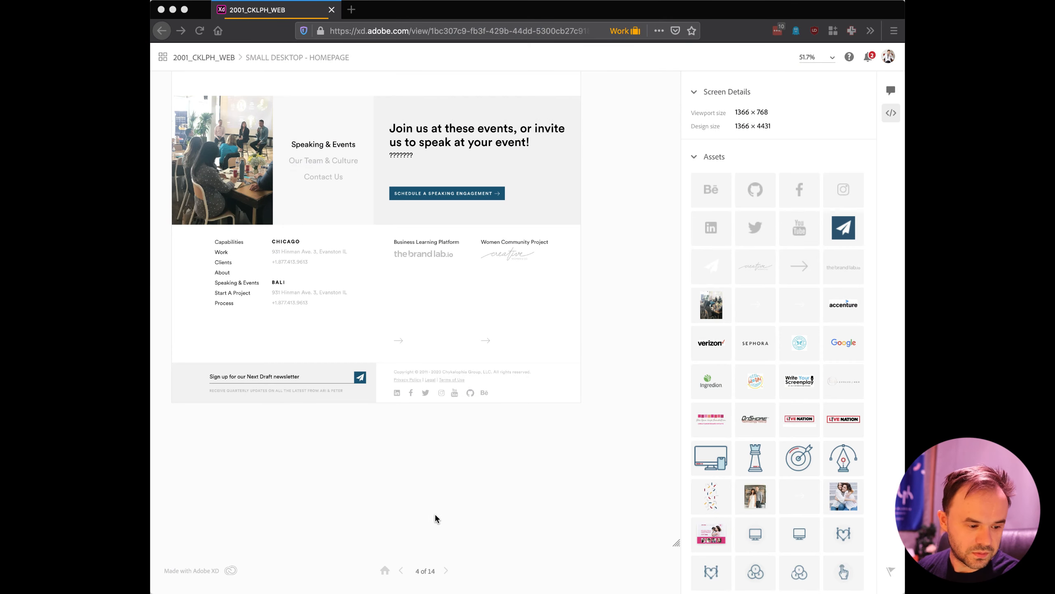
Check the 40 × 40 px icon-airplane-send-button SVG asset in the XD design.
left_click(360, 378)
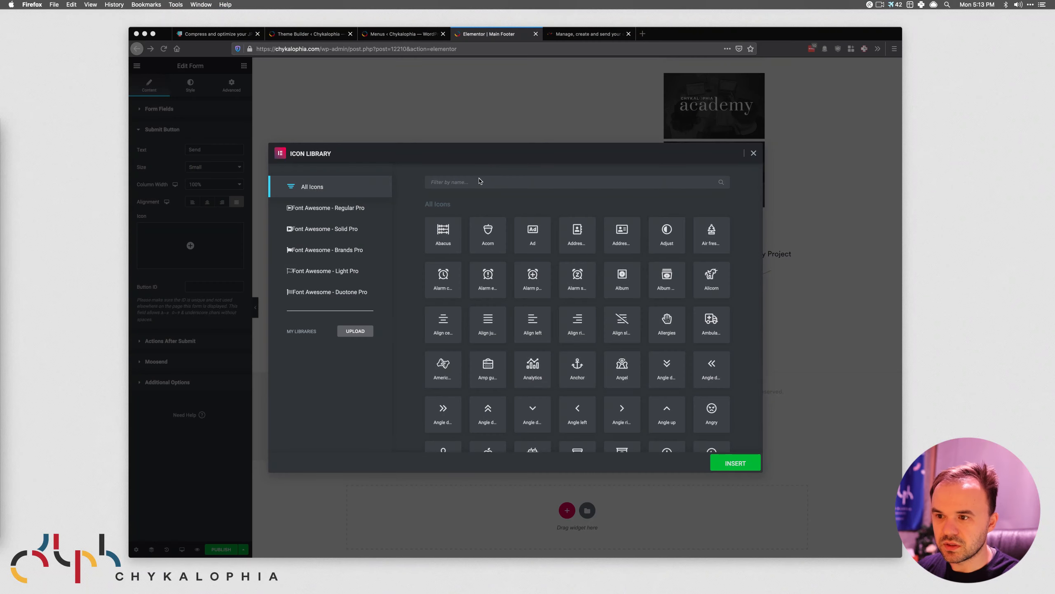
left_click(475, 183)
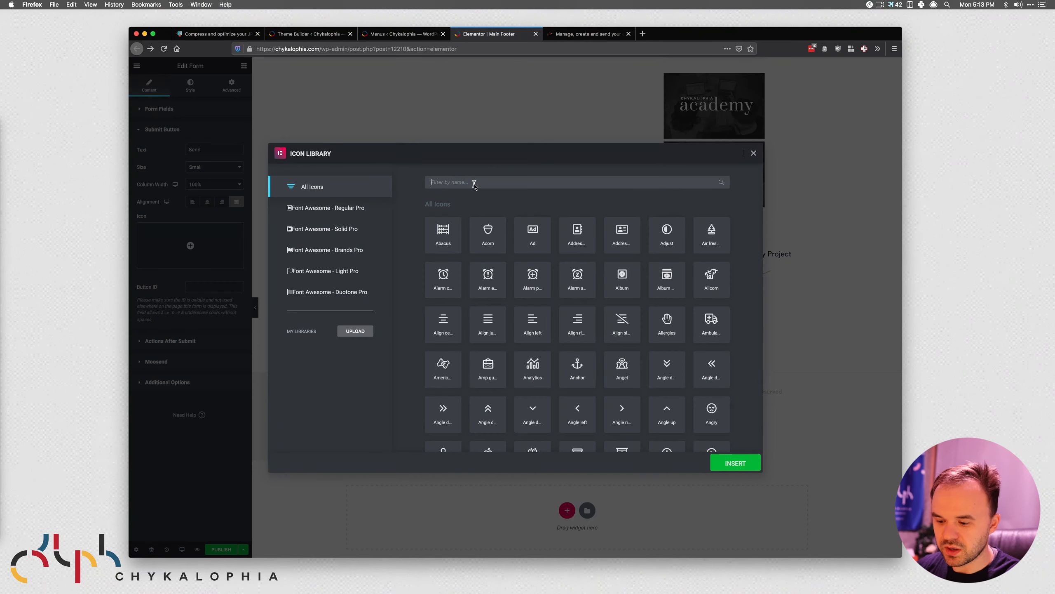
Search the icon library for 'airplane' and 'send', then close it without choosing an icon.
type("air")
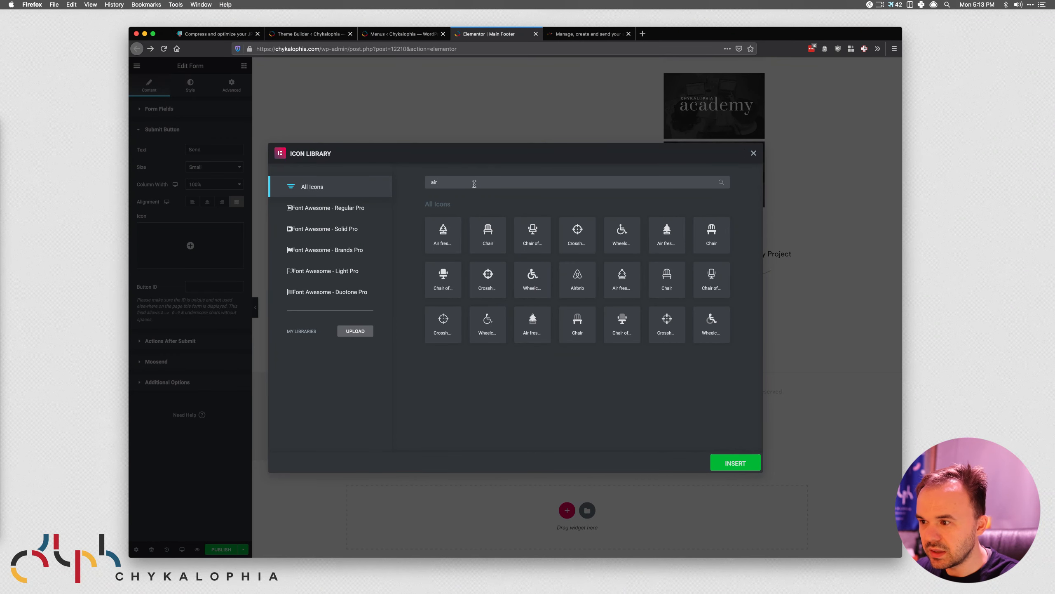
type("plan")
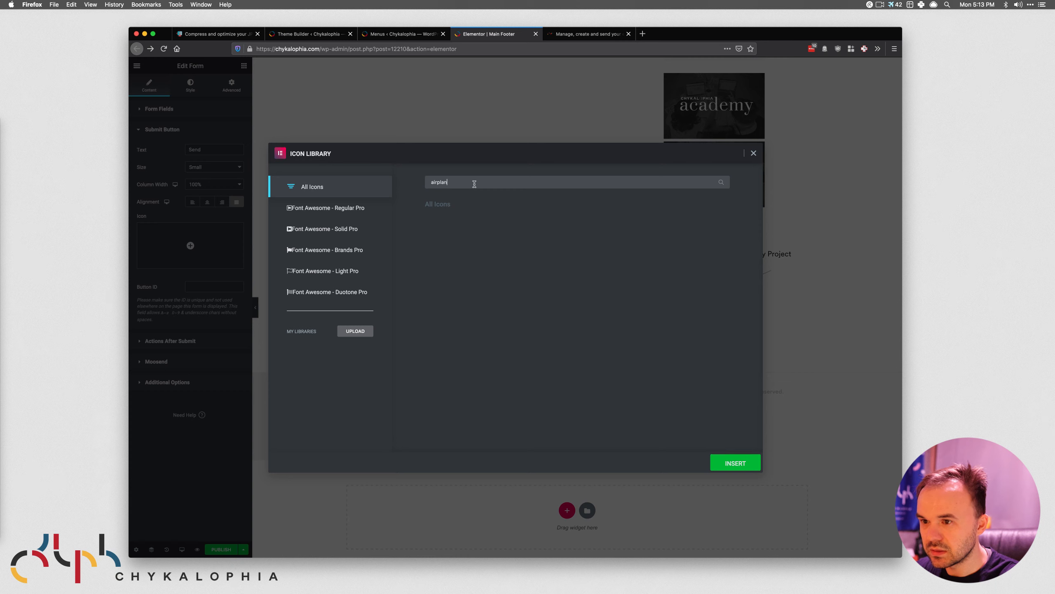
key("BackSpace")
key("BackSpace")
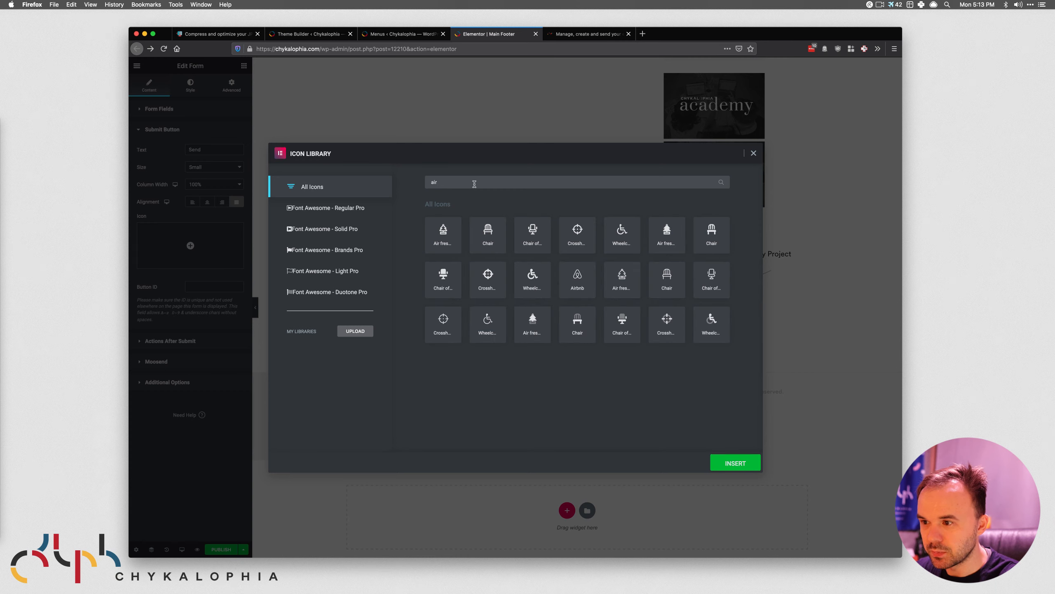
key("BackSpace")
key("BackSpace")
key("BackSpace")
type("send")
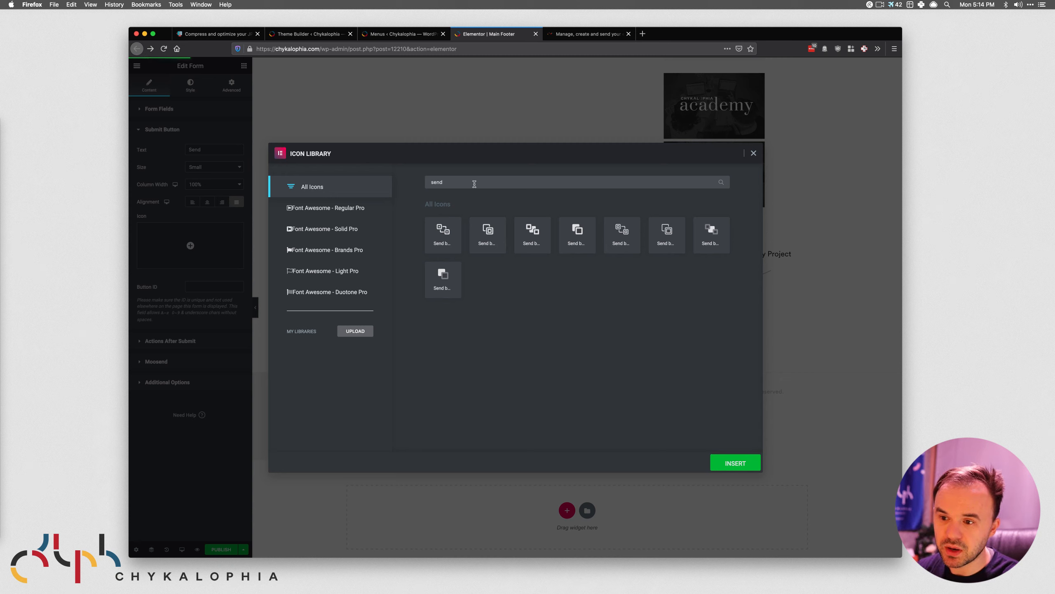
key("BackSpace")
key("BackSpace")
key("BackSpace")
key("BackSpace")
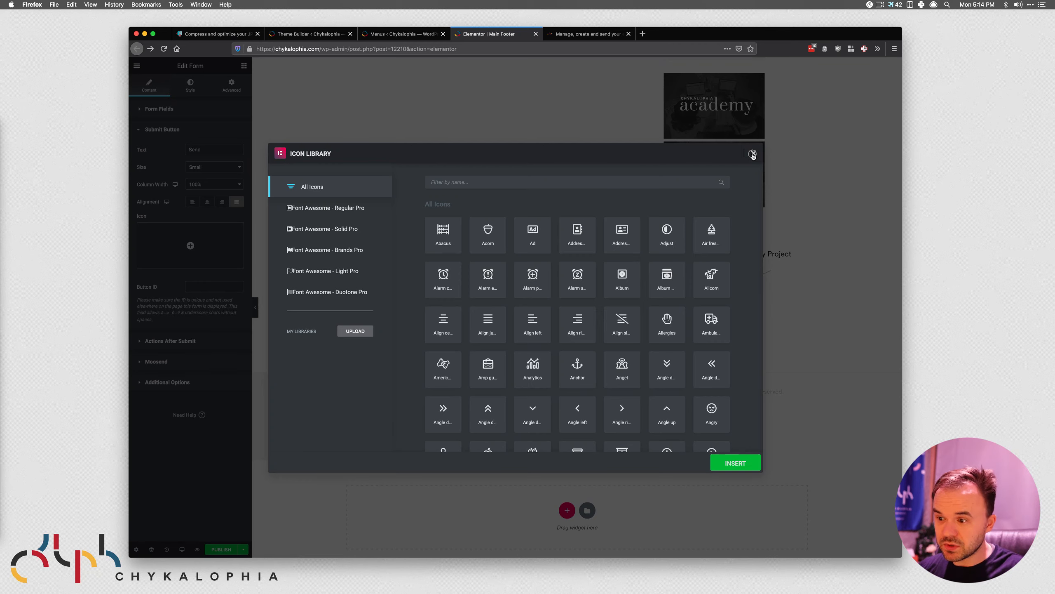
left_click(753, 154)
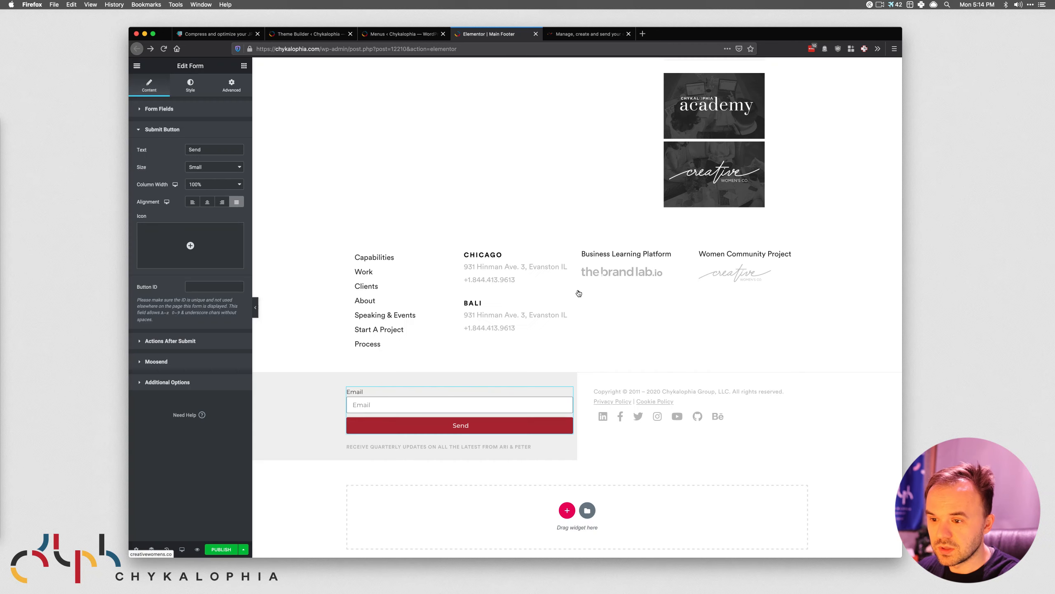
double_click(214, 149)
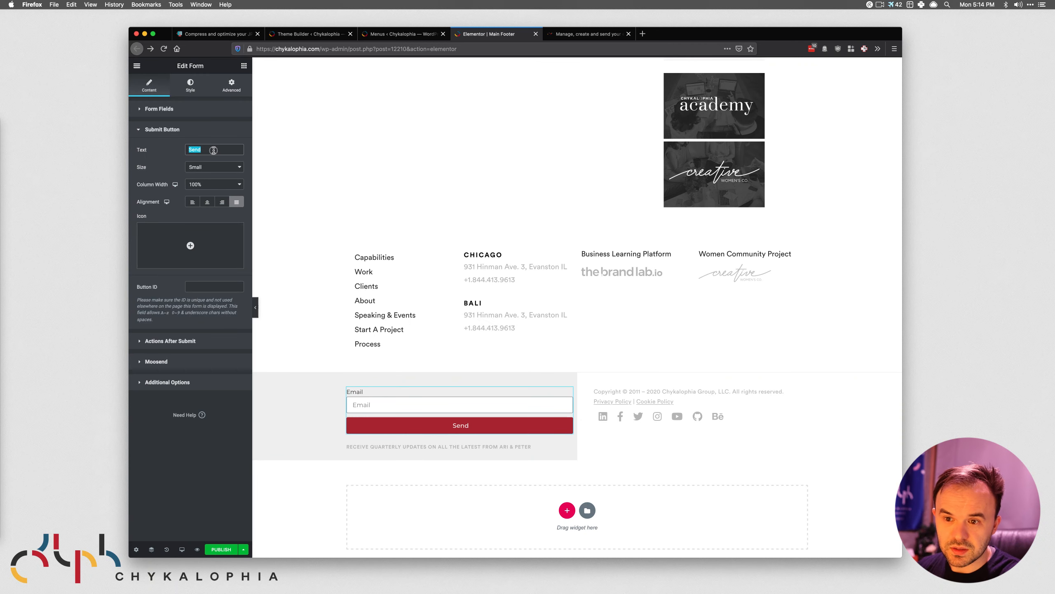
mouse_move(189, 248)
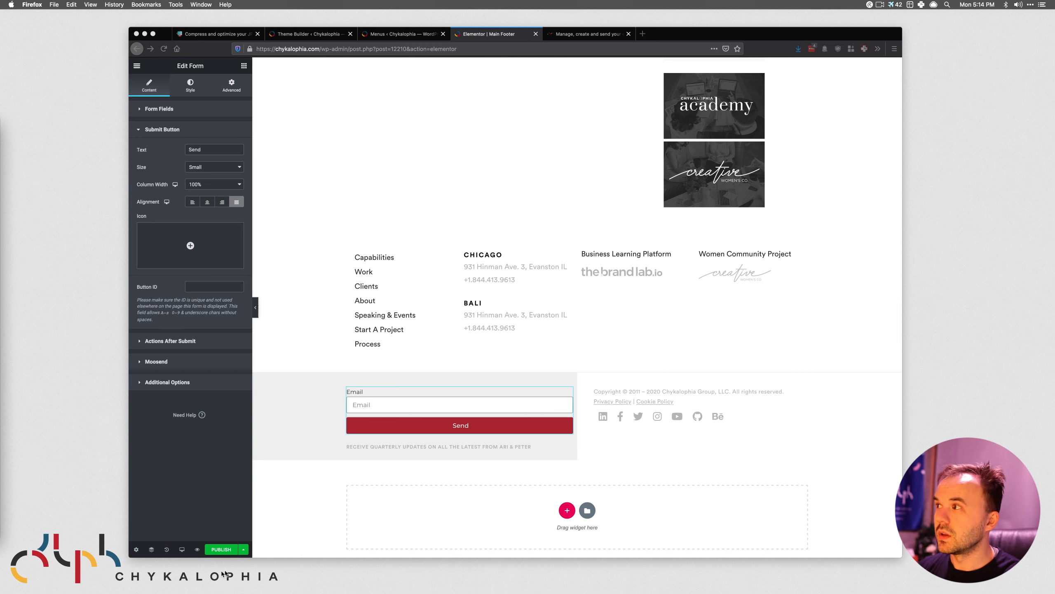
Select the airplane SVG in Downloads and enable SVG uploads in Elementor.
left_click(240, 570)
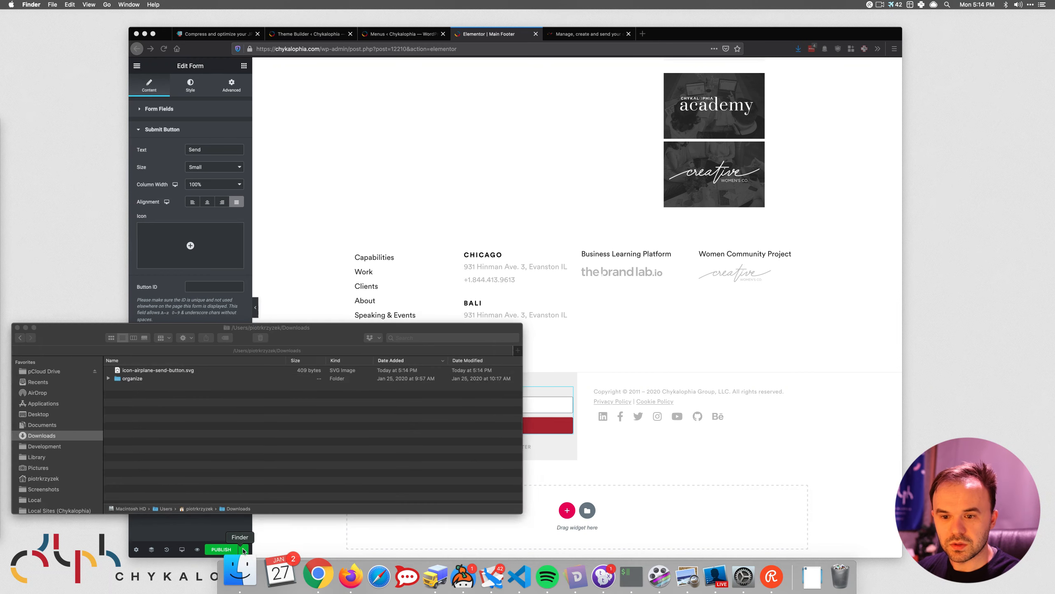
left_click(162, 371)
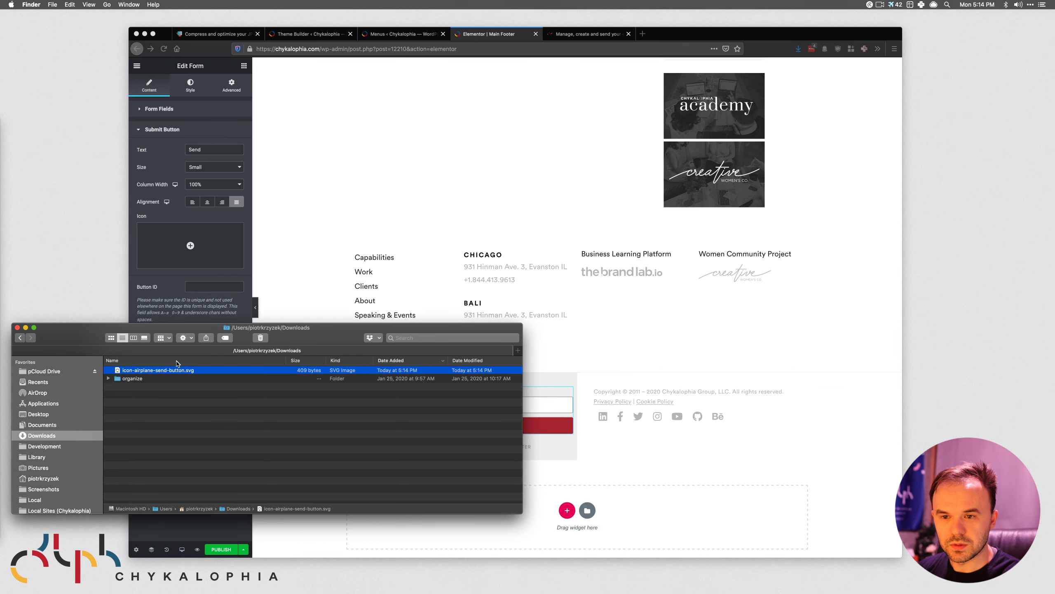
left_click(215, 241)
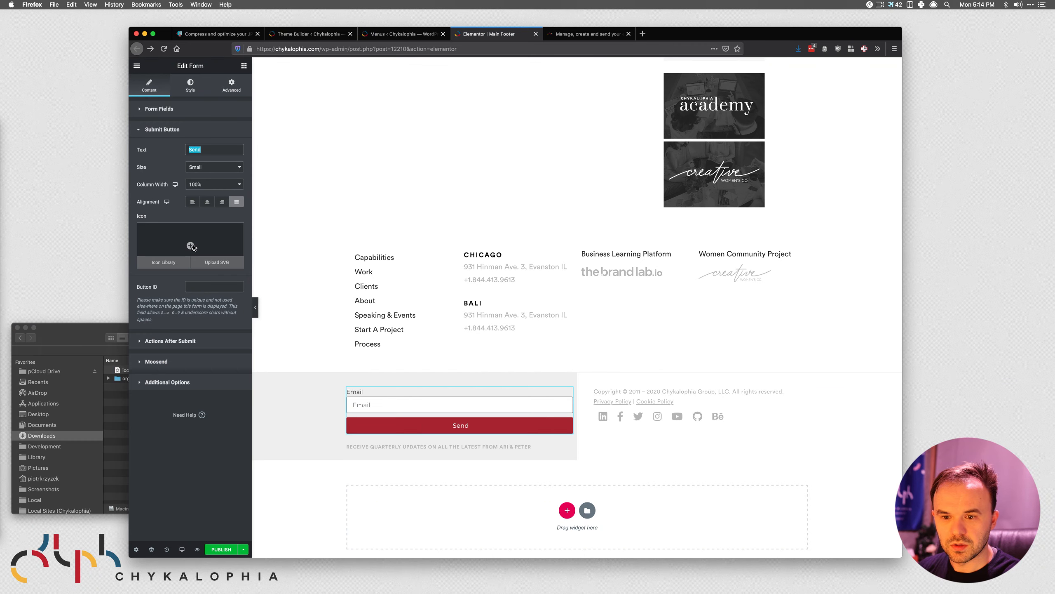
left_click(215, 264)
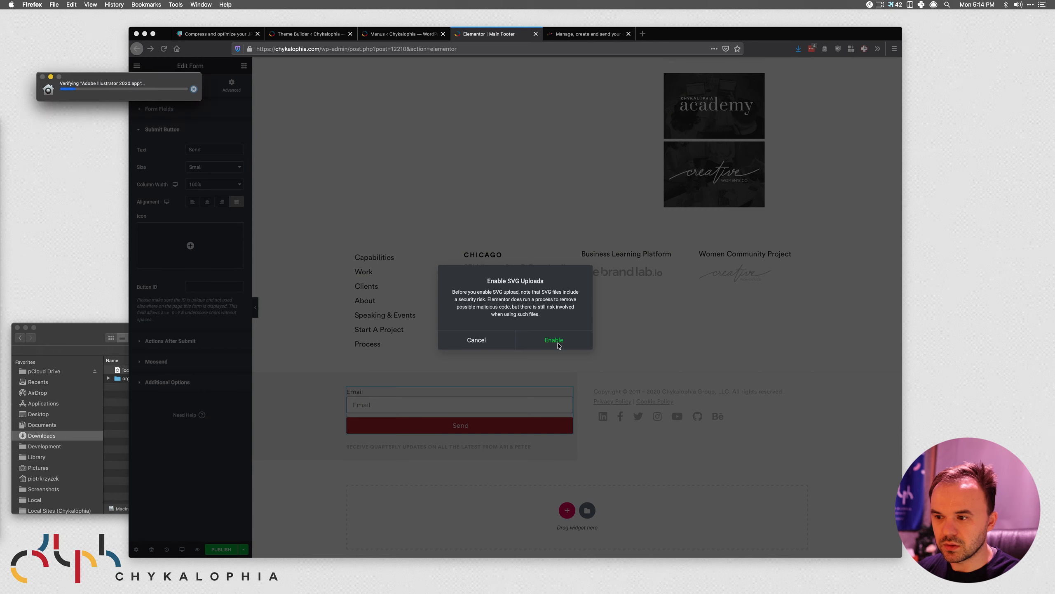
left_click(478, 340)
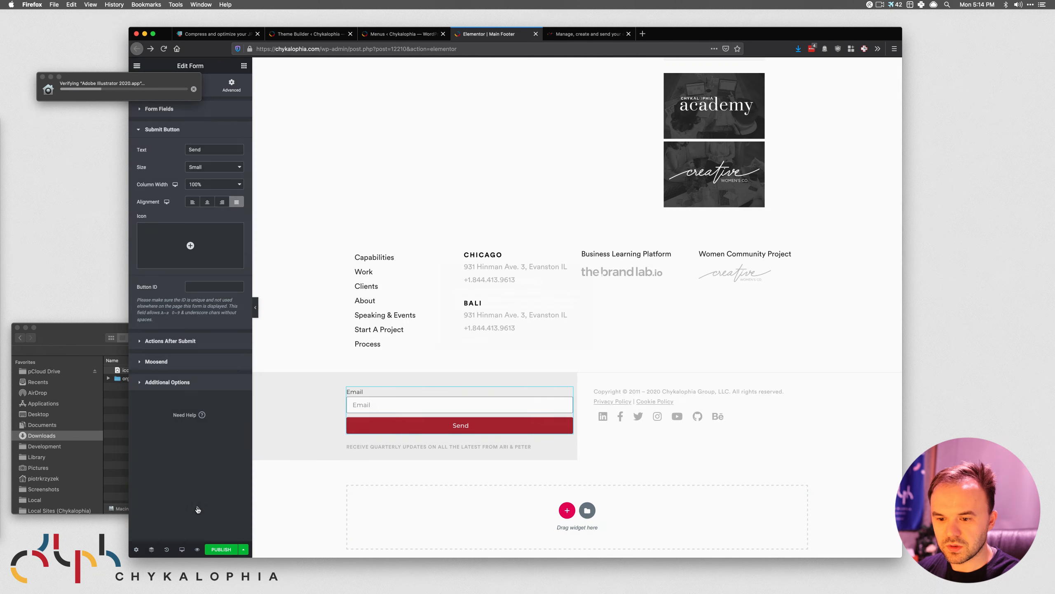
Save the footer as a draft and reopen the Upload SVG media uploader.
left_click(243, 549)
left_click(162, 495)
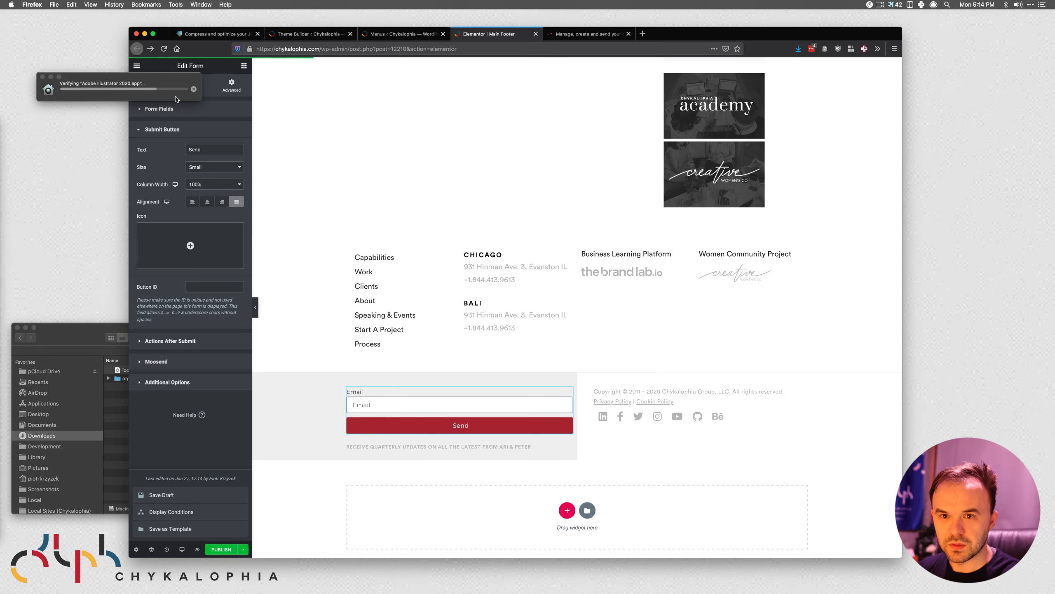
left_click(194, 90)
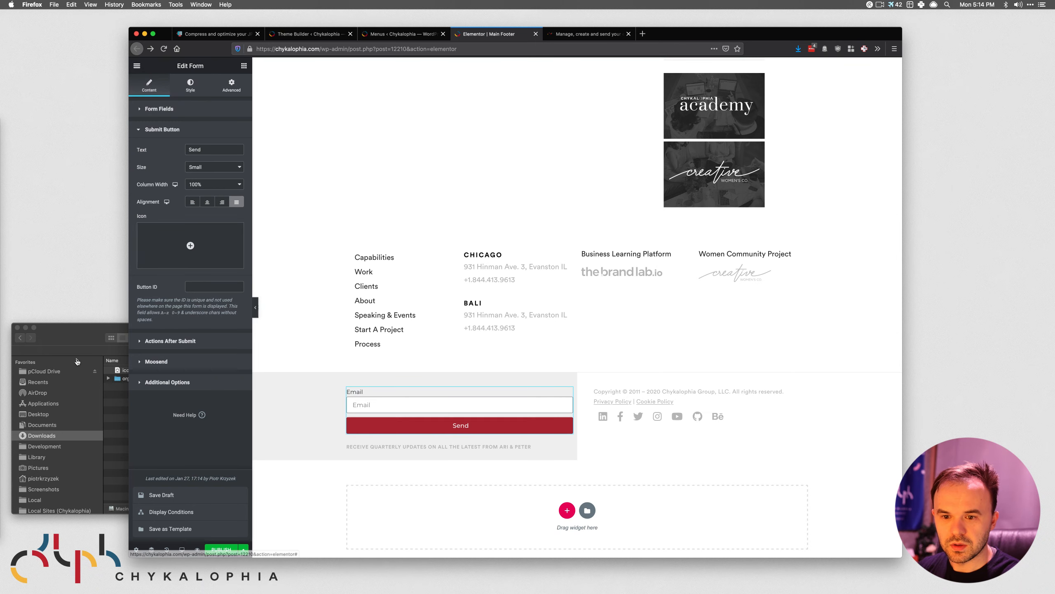
left_click(127, 411)
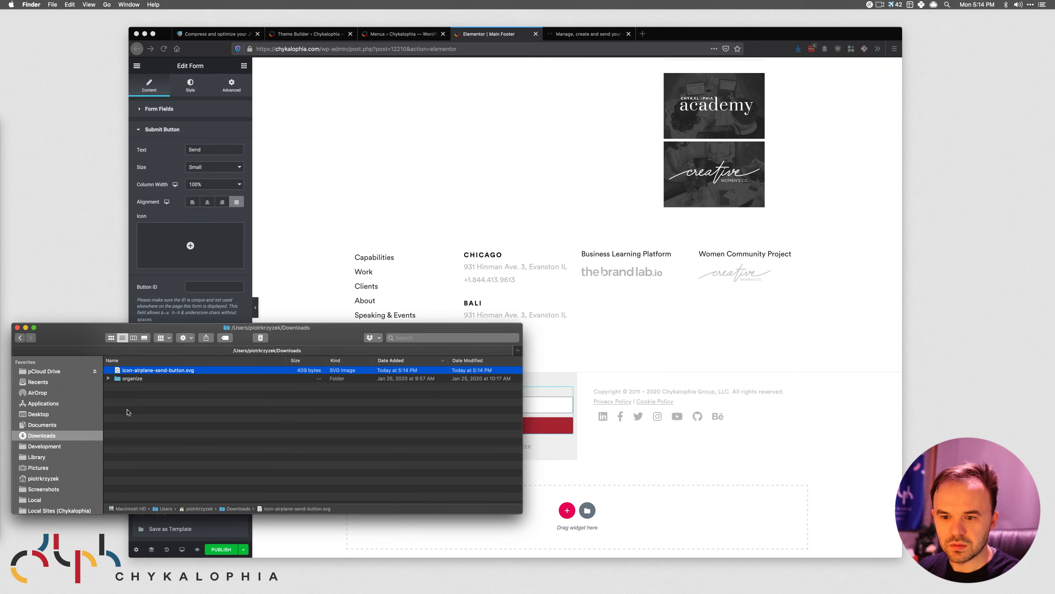
left_click(227, 261)
left_click(217, 267)
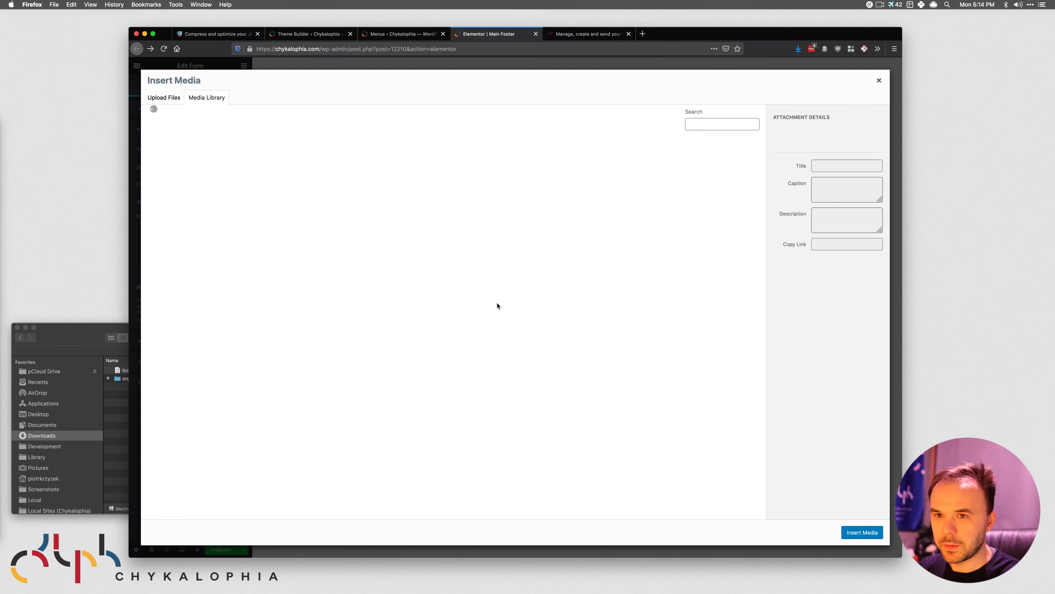
Drag the airplane icon SVG into the media uploader, then close and reopen the uploader.
left_click(122, 373)
left_click_drag(123, 373, 437, 243)
left_click(503, 196)
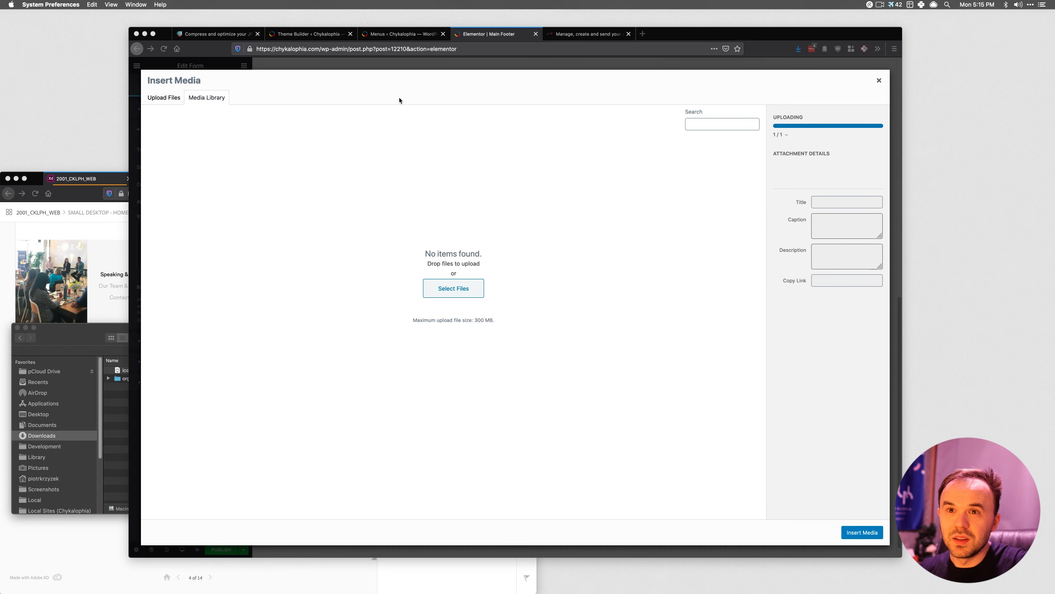
left_click(432, 197)
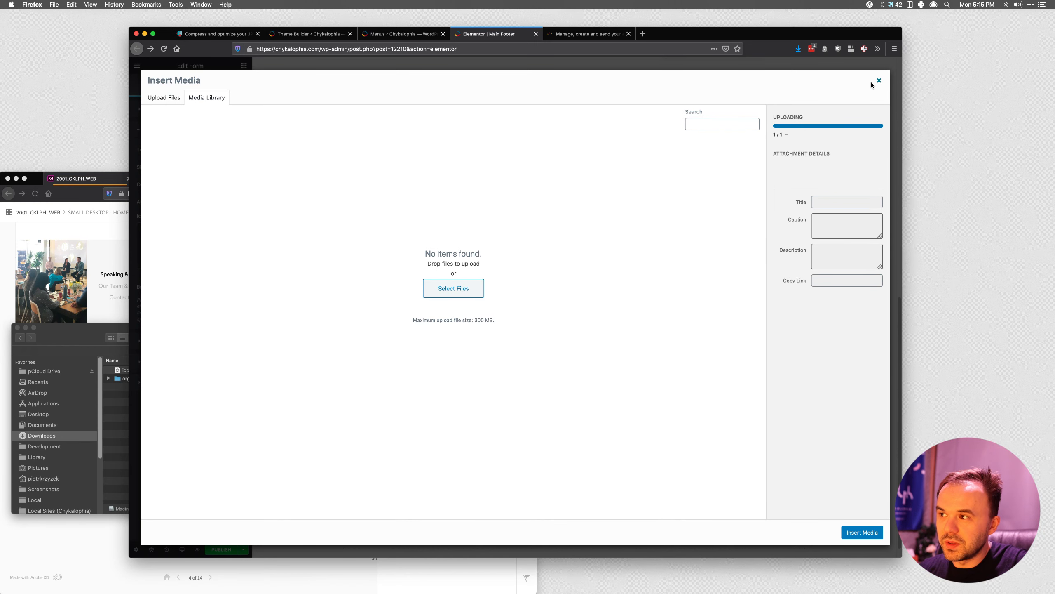
left_click(878, 81)
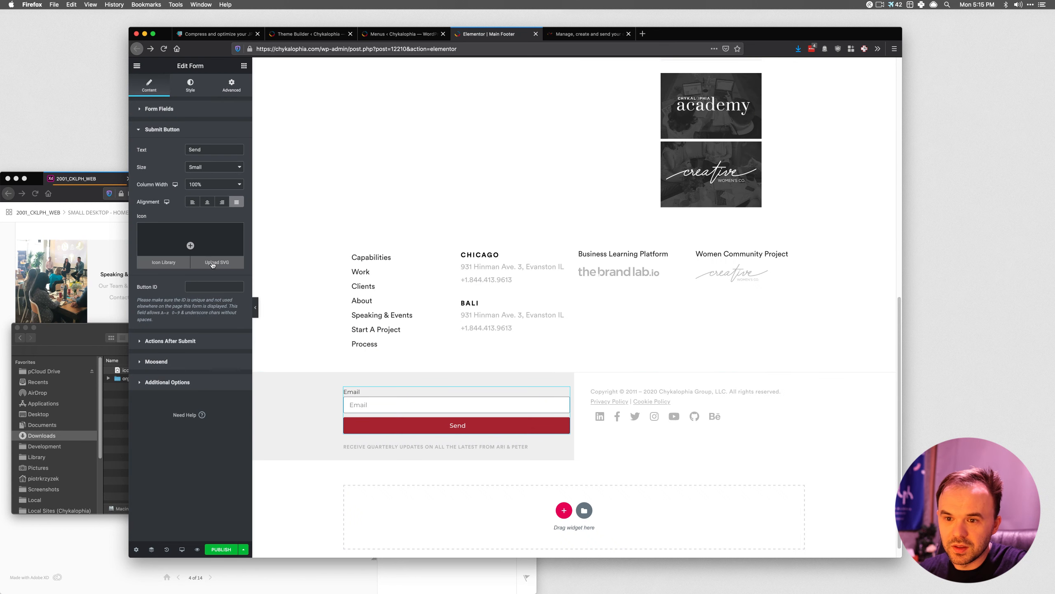
left_click(213, 265)
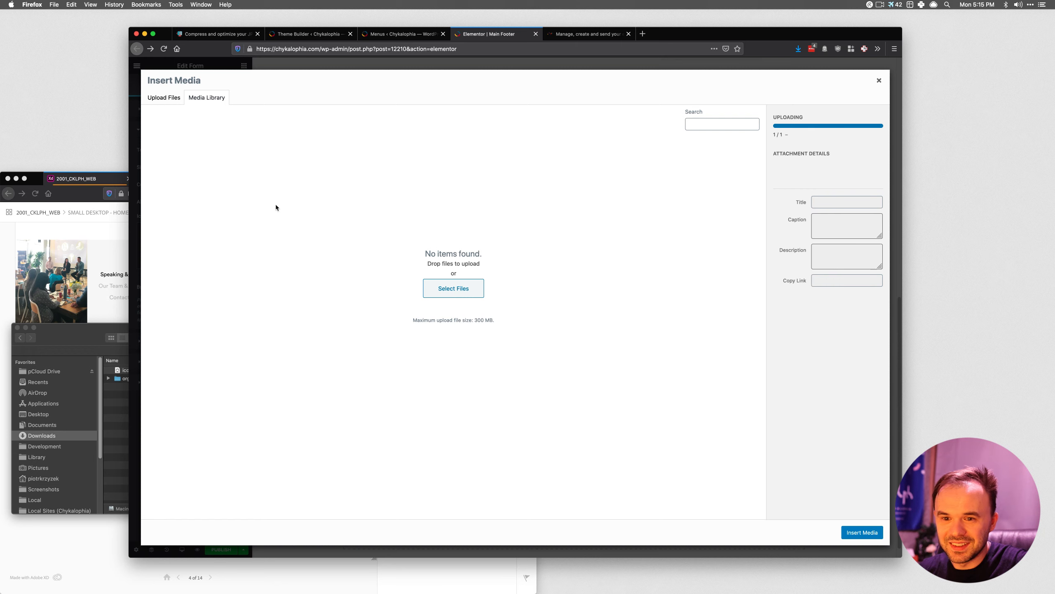
Rearrange the XD and Downloads windows, then close the Insert Media dialog to return to the footer.
left_click_drag(38, 179, 144, 131)
left_click_drag(316, 130, 235, 26)
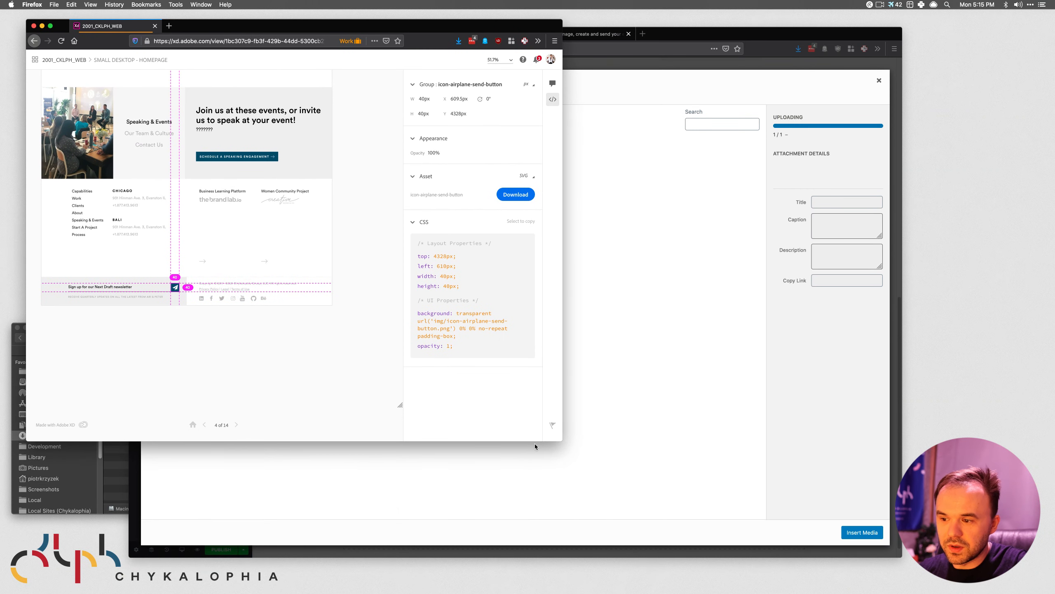
left_click_drag(559, 443, 625, 483)
left_click(691, 432)
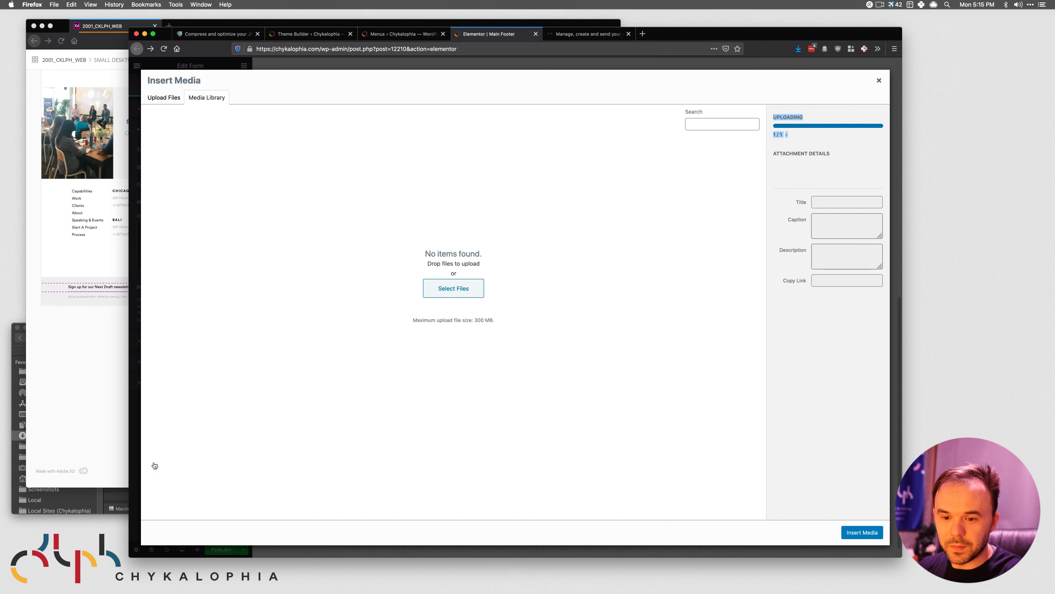
left_click(112, 496)
left_click_drag(320, 333, 310, 392)
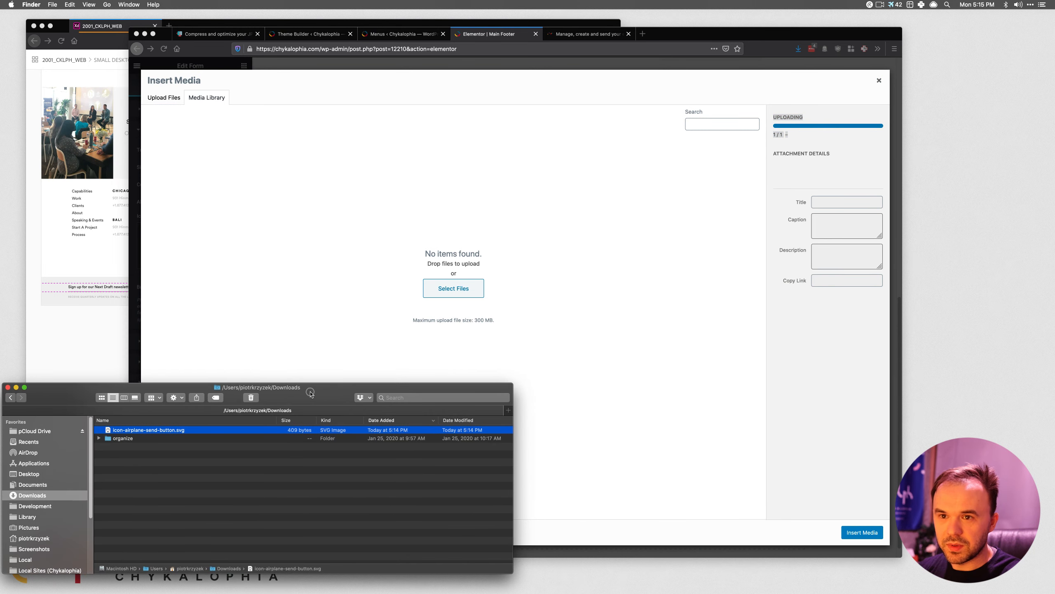
left_click(879, 80)
left_click(879, 80)
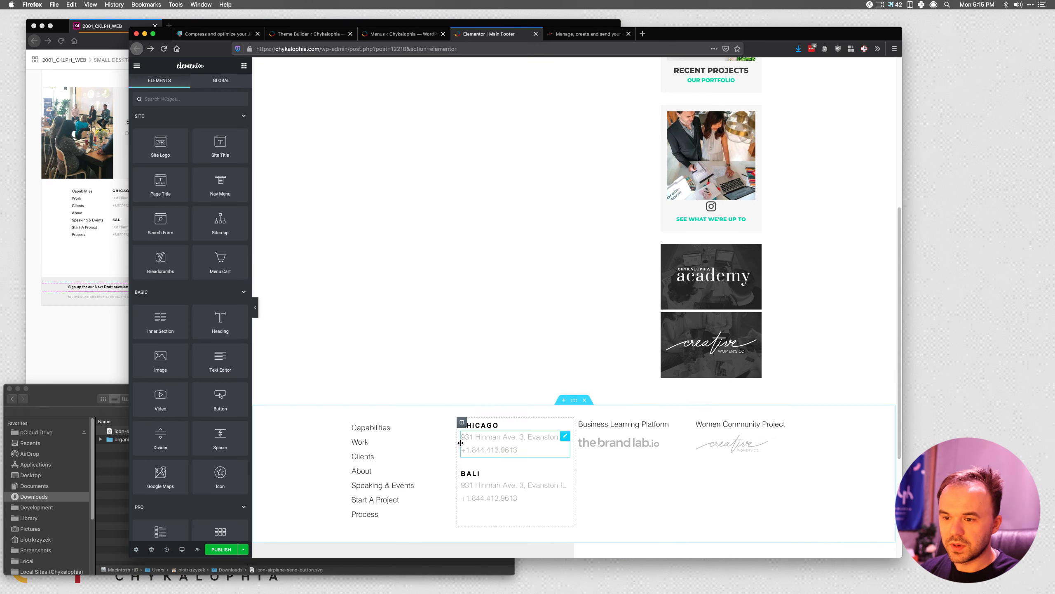
scroll(461, 443, "down", 5)
Enable SVG uploads, upload icon-airplane-send-button.svg, and insert it as the Send button's icon.
left_click(487, 418)
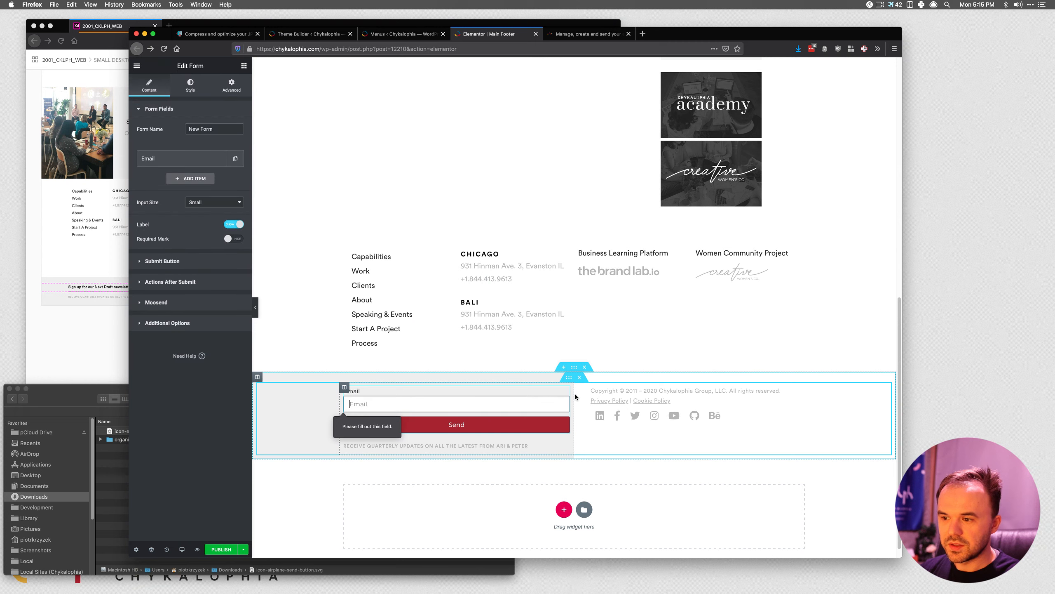
left_click(190, 158)
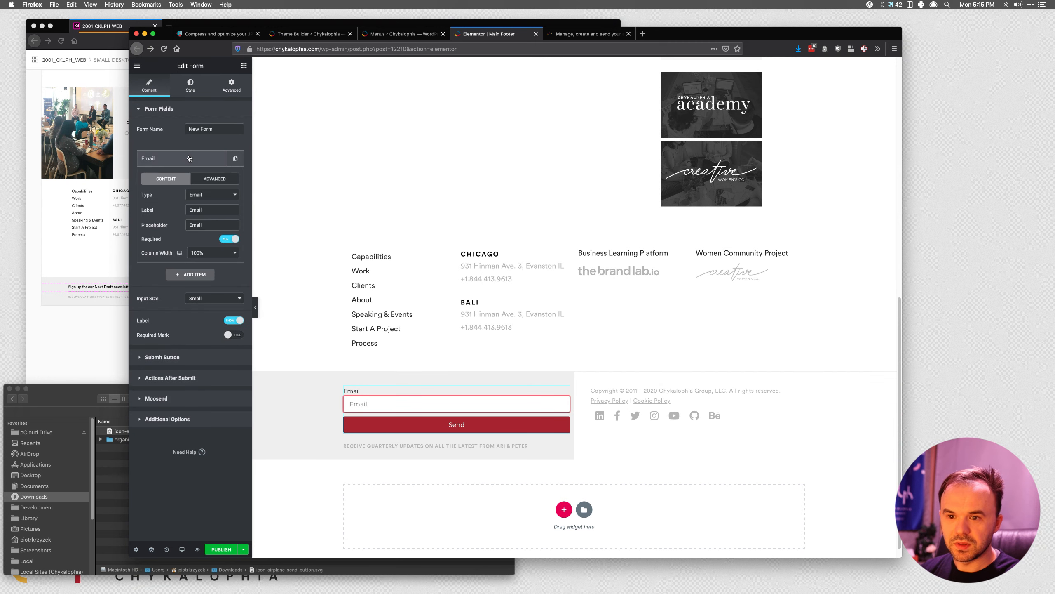
left_click(165, 358)
left_click(217, 266)
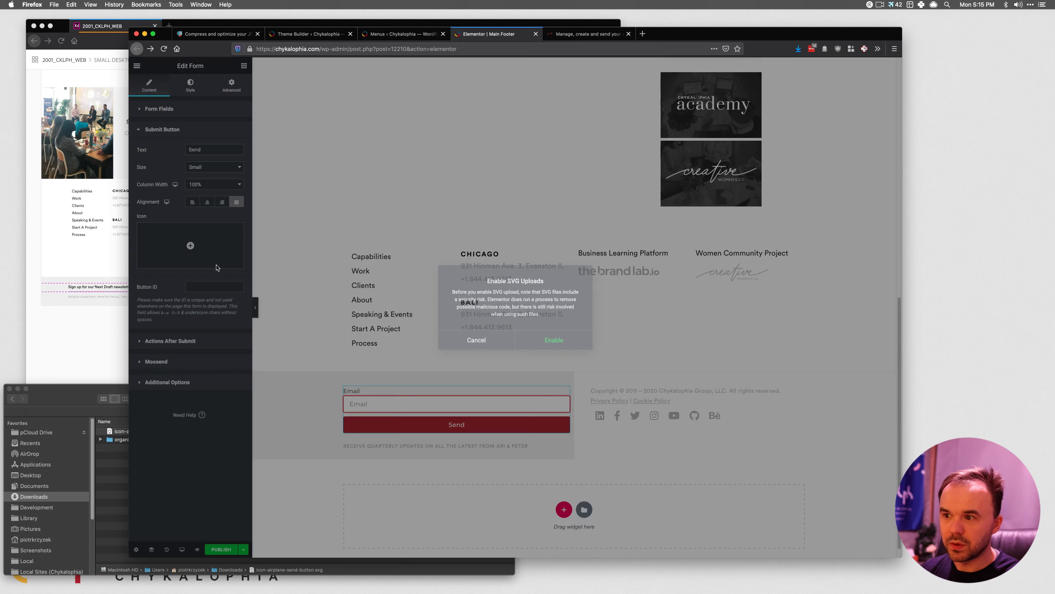
left_click(554, 341)
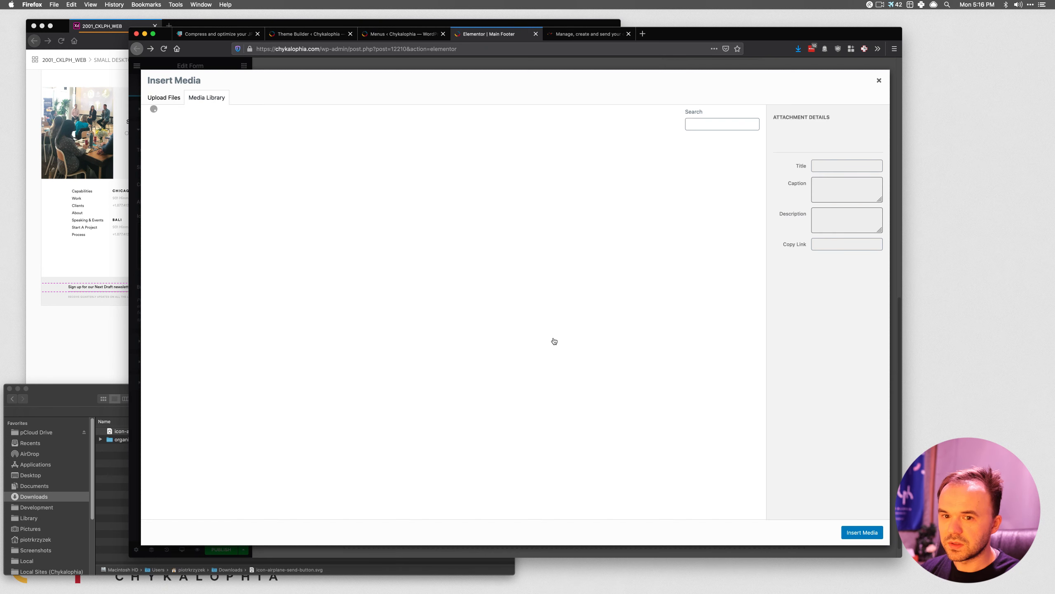
left_click(121, 431)
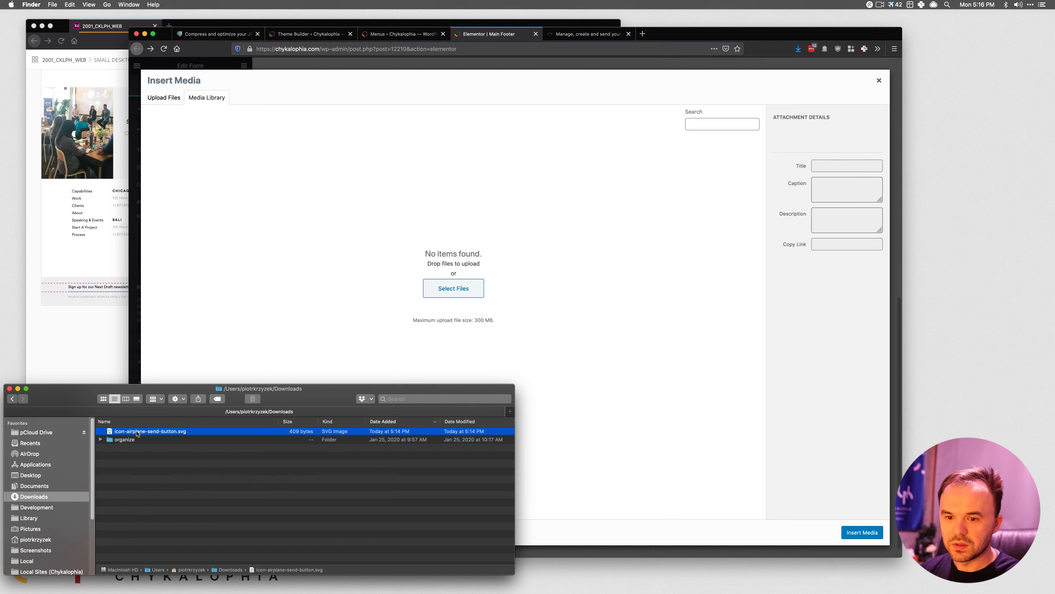
left_click_drag(149, 433, 470, 262)
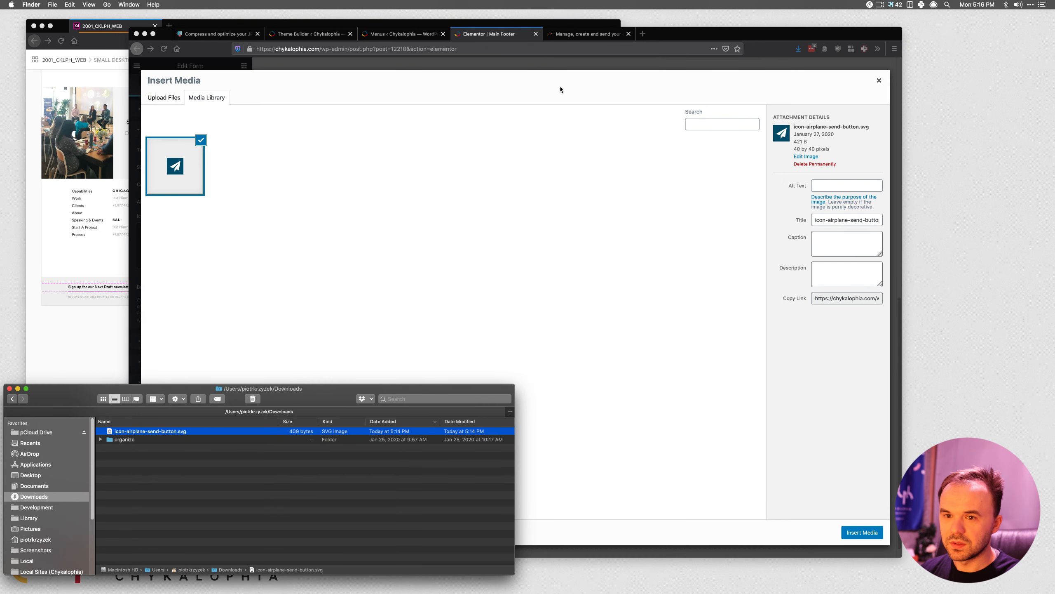
left_click(854, 536)
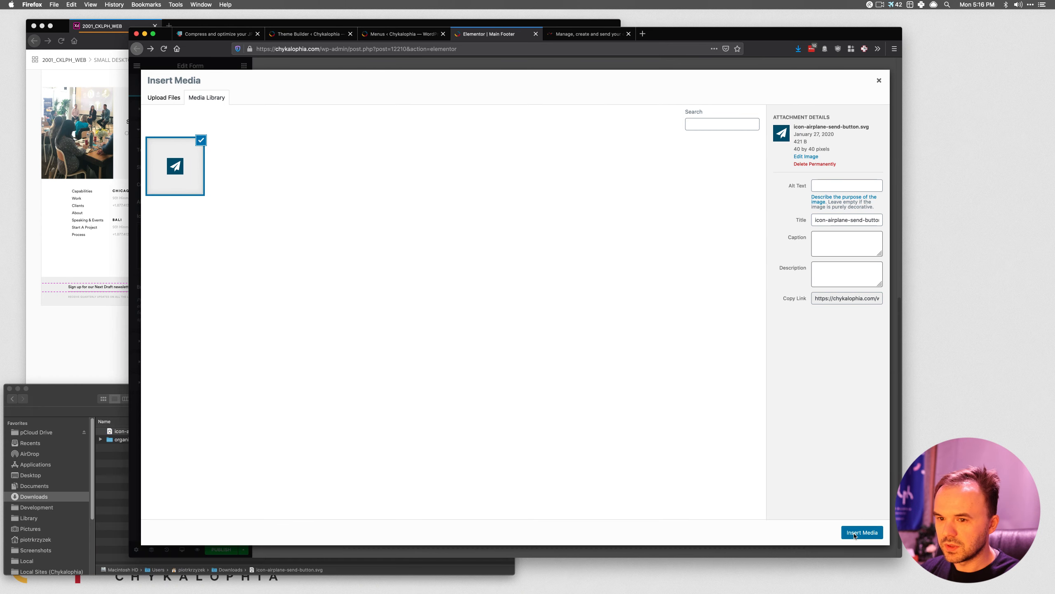
left_click(855, 532)
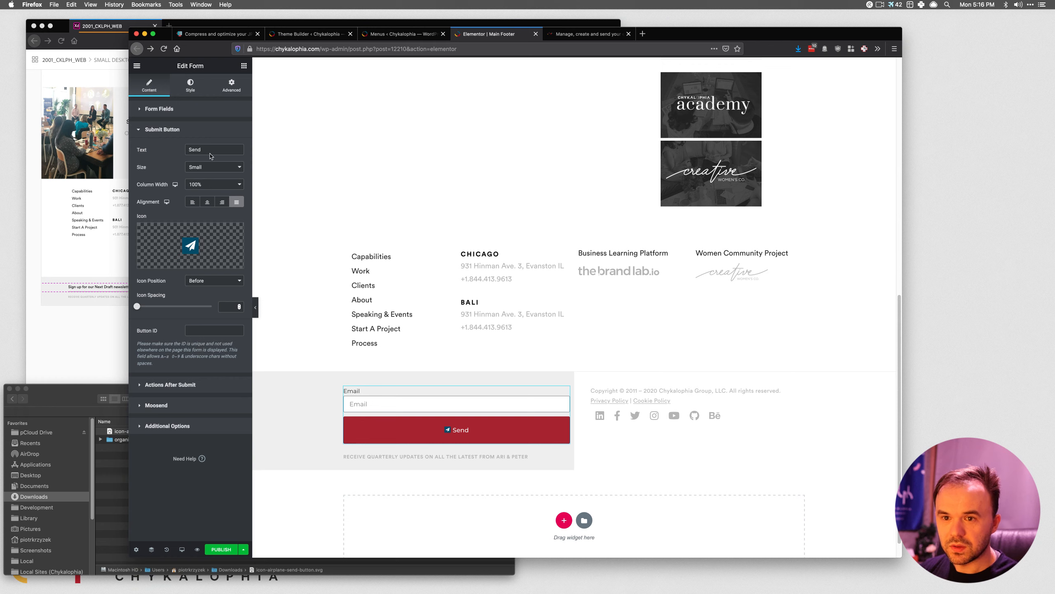
double_click(196, 150)
Clear the button's Send text and set its size to Extra Small.
key("BackSpace")
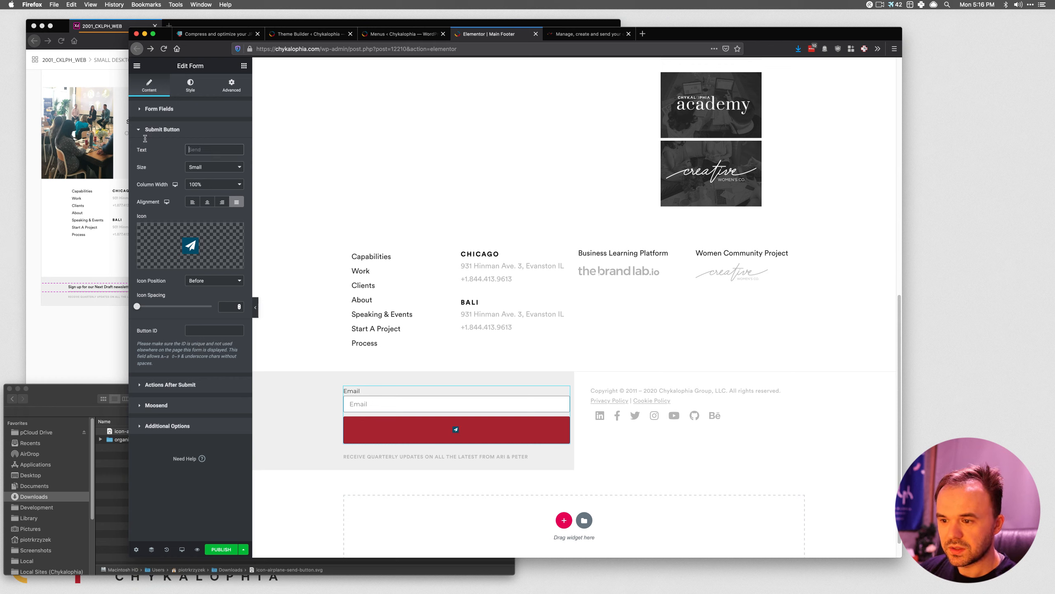
left_click(203, 166)
left_click(214, 176)
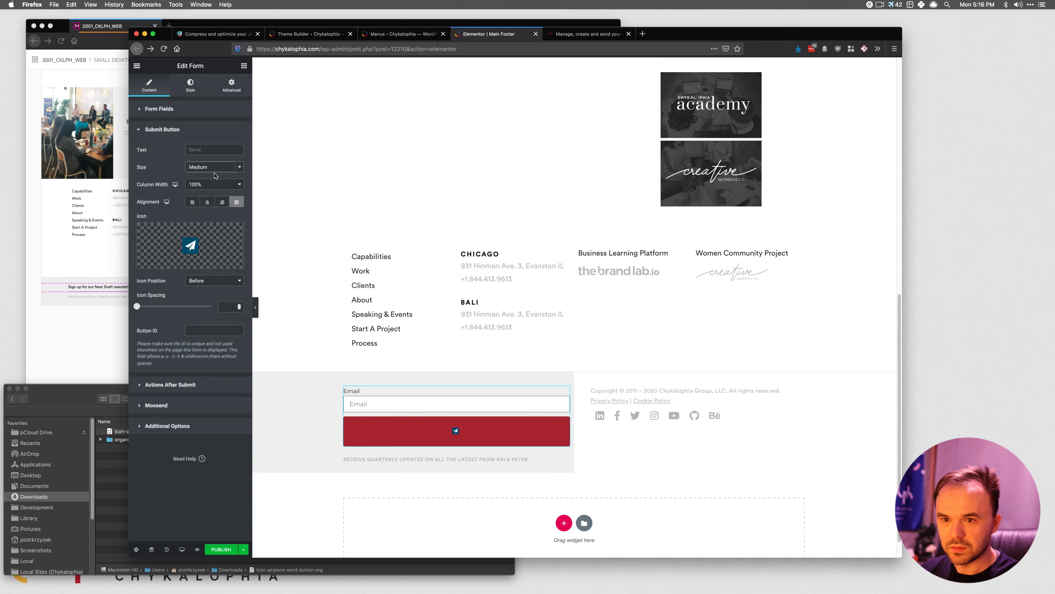
left_click(213, 184)
left_click(148, 162)
left_click(224, 168)
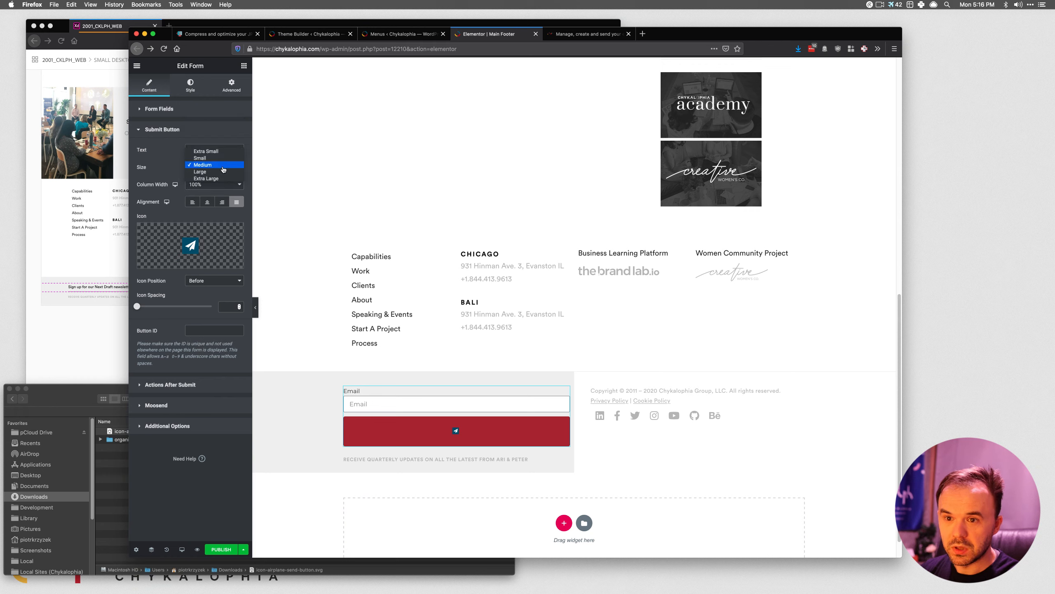
left_click(206, 151)
left_click(212, 166)
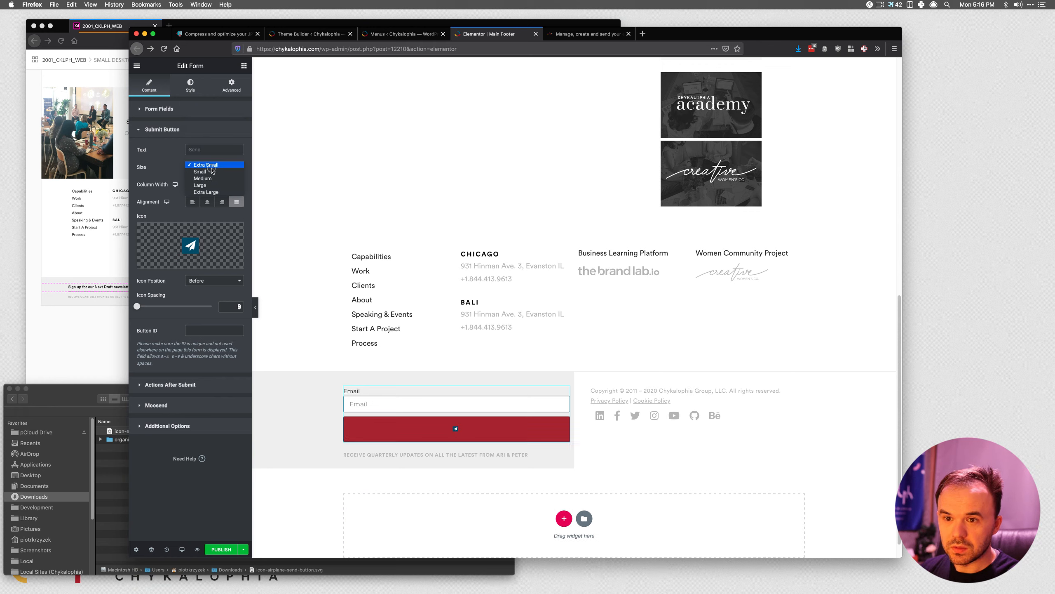
left_click(173, 171)
Set the submit button's column width to 20%.
left_click(206, 184)
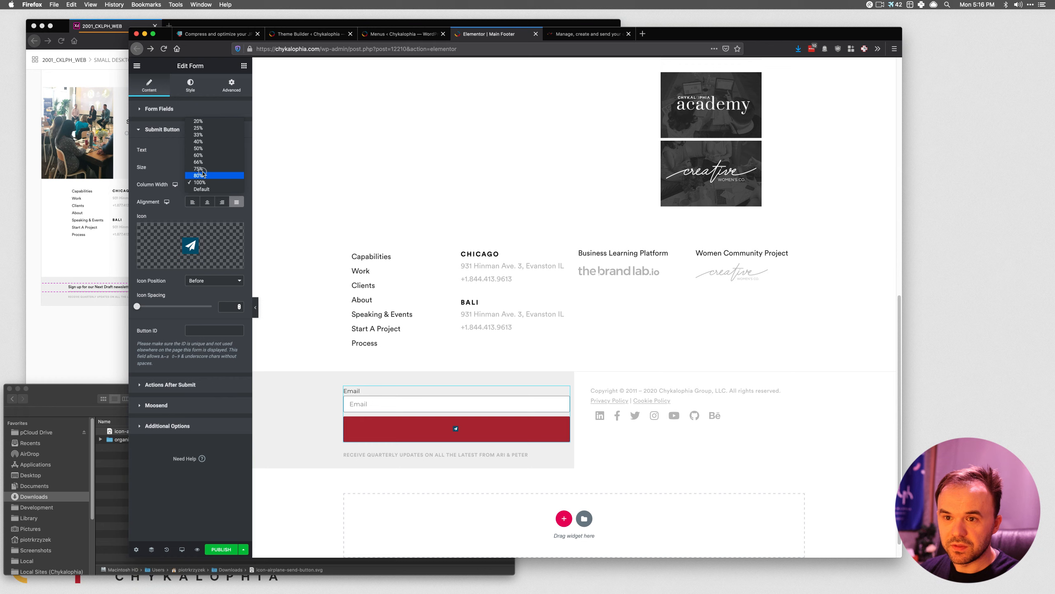
left_click(199, 121)
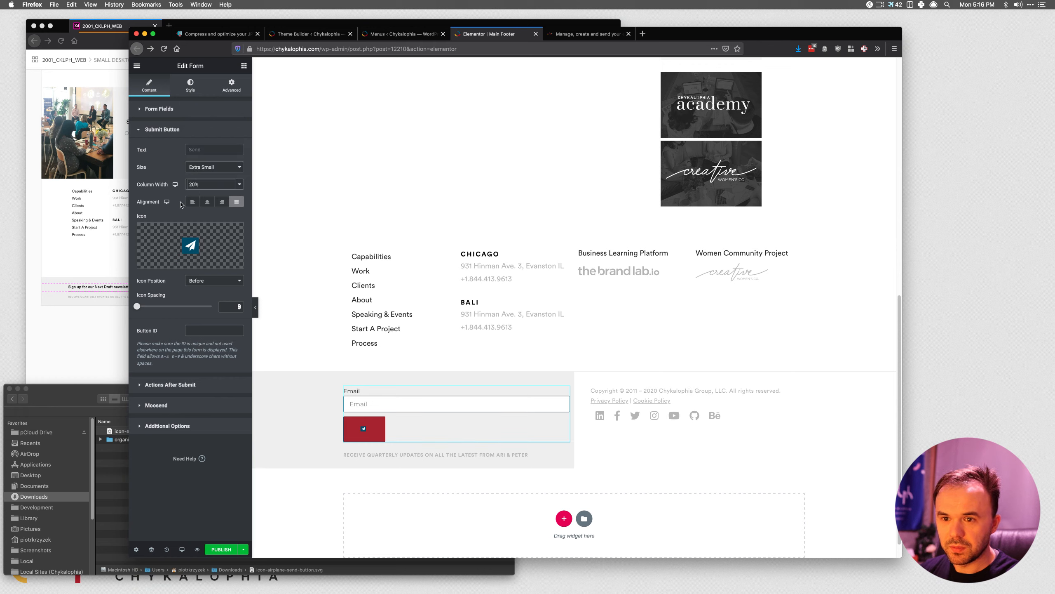
left_click(210, 185)
left_click(144, 187)
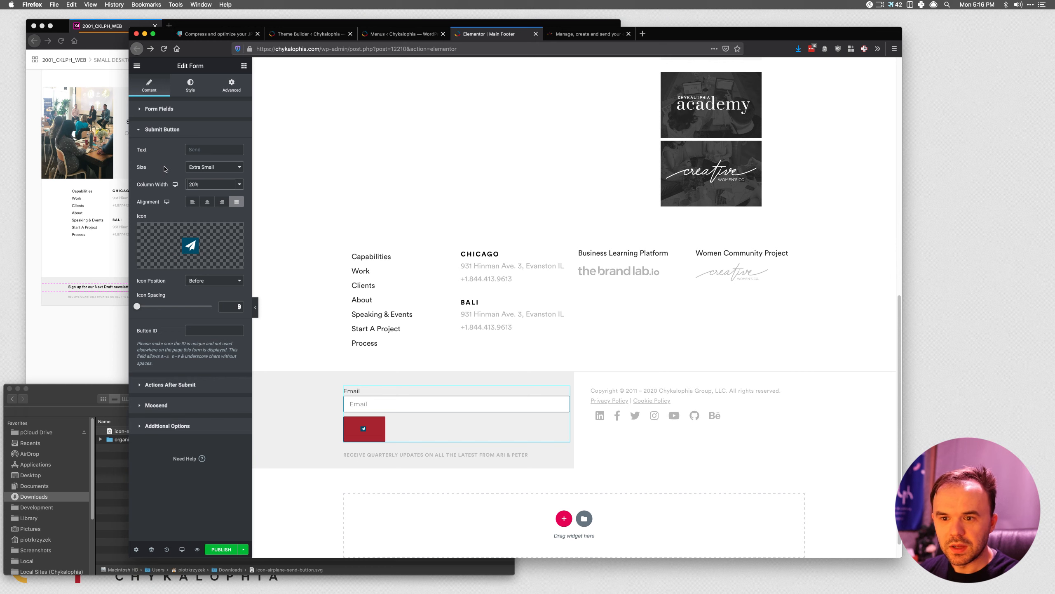
Set the button icon position to After, leaving the icon spacing at zero.
mouse_move(138, 307)
left_mouse_down()
mouse_move(179, 308)
mouse_move(122, 304)
left_mouse_up()
left_click(211, 284)
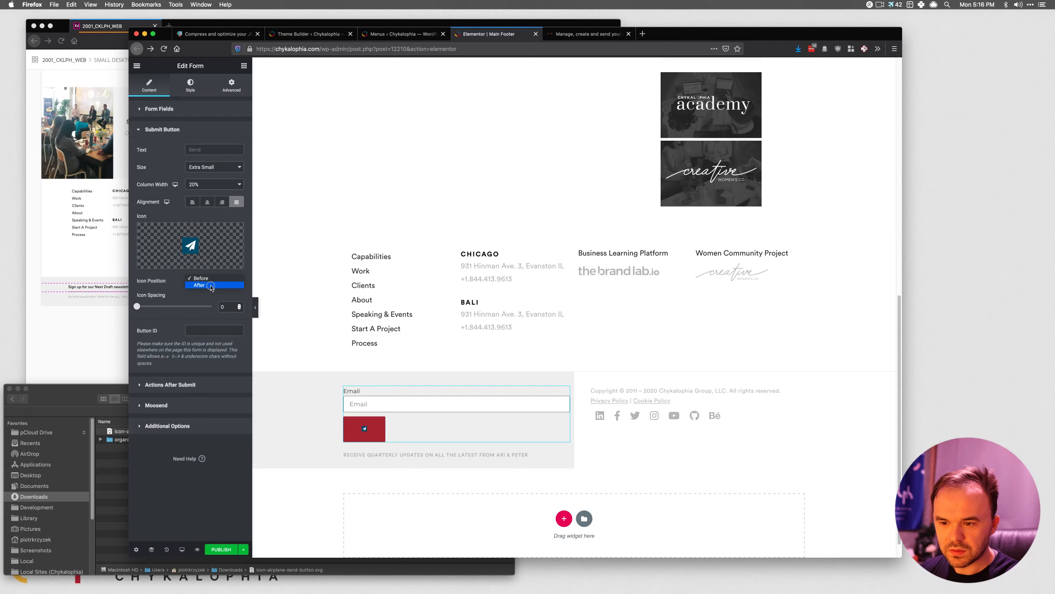
left_click(212, 286)
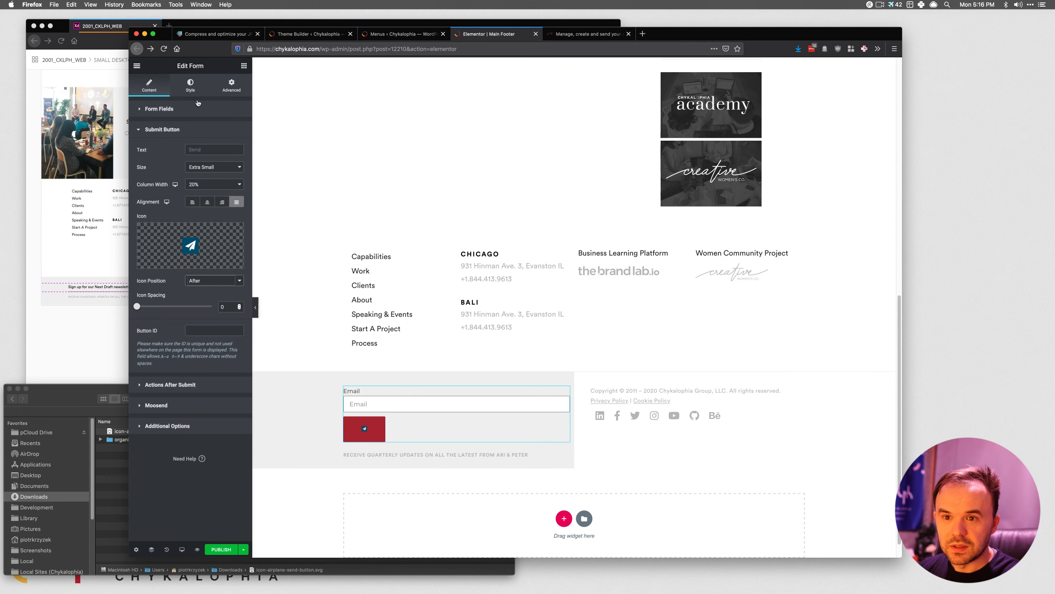
left_click(190, 88)
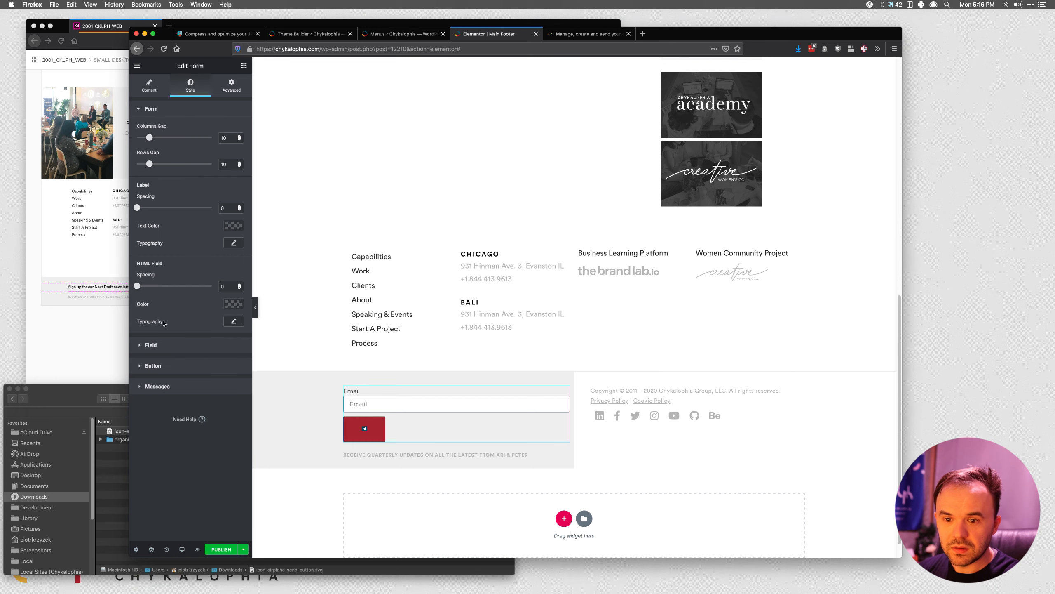
Make the submit button's background colour fully transparent (#00000000).
left_click(167, 365)
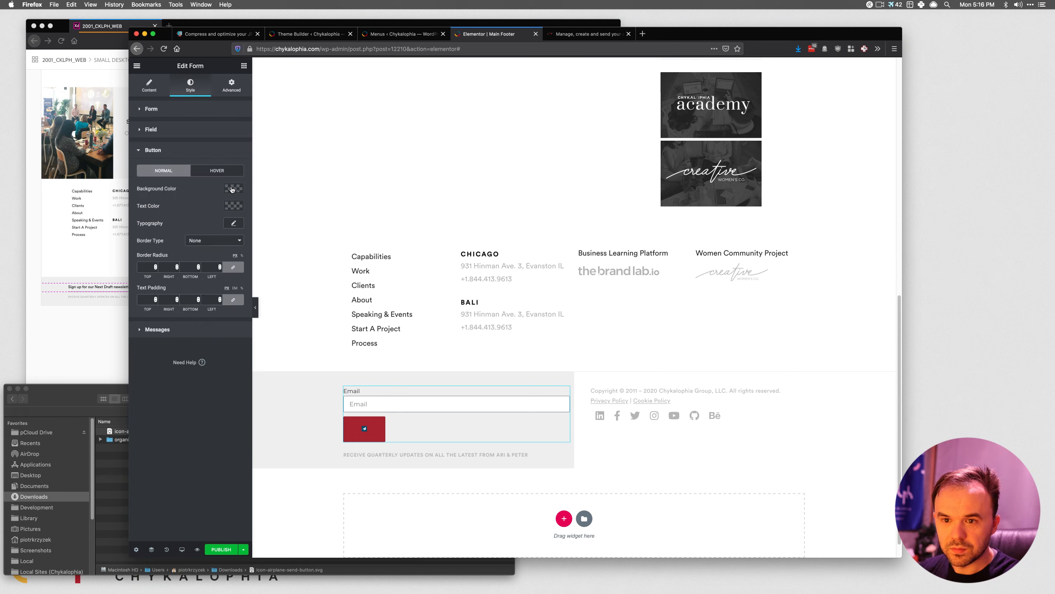
left_click(232, 189)
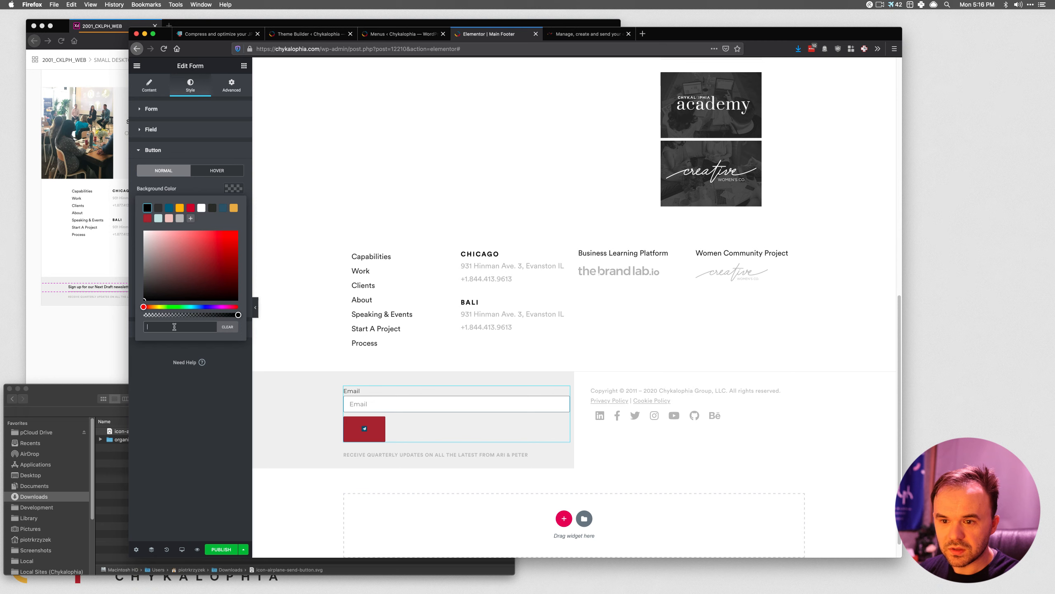
left_click_drag(238, 315, 104, 315)
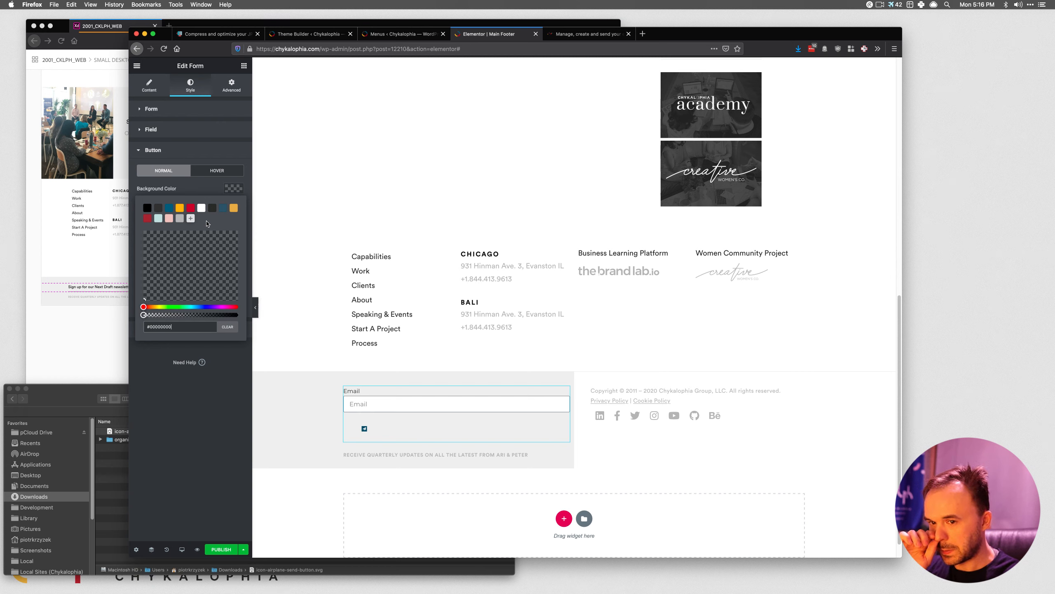
left_click(199, 189)
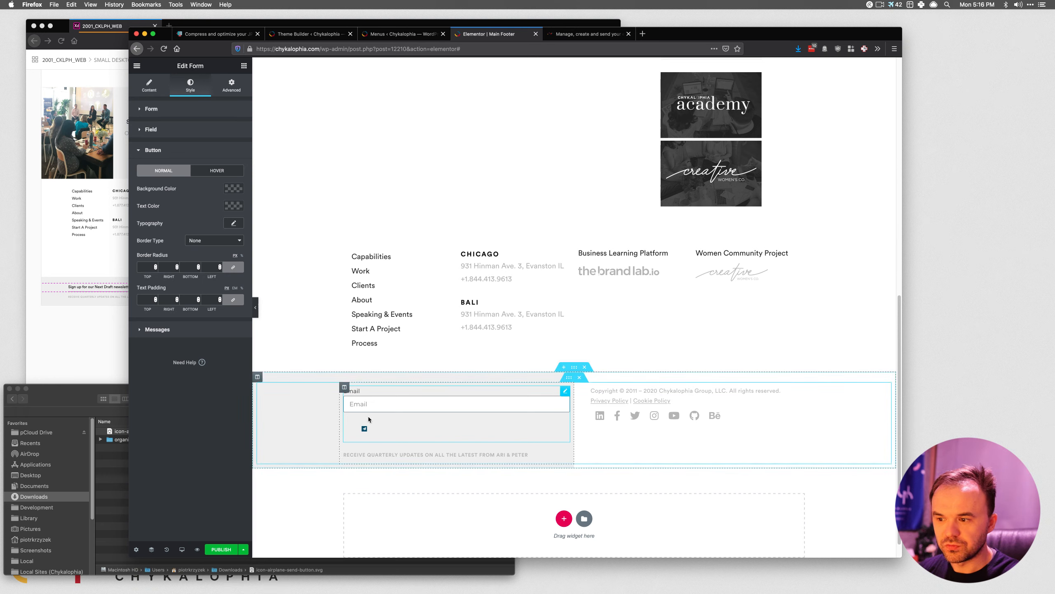
right_click(563, 392)
Delete the newsletter form from the footer and save the footer as a draft.
left_click(584, 510)
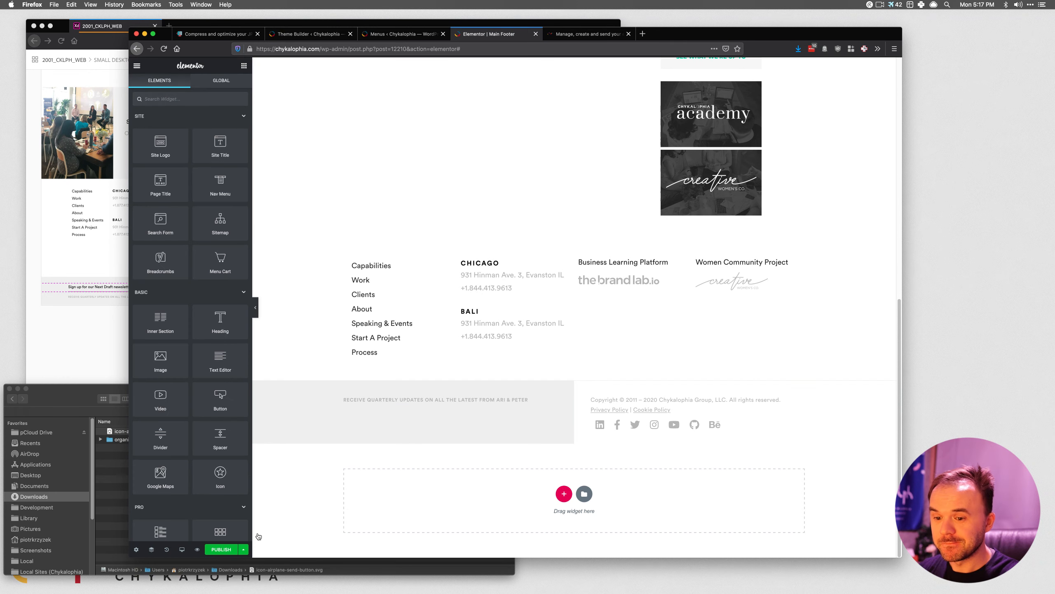
left_click(244, 549)
left_click(226, 495)
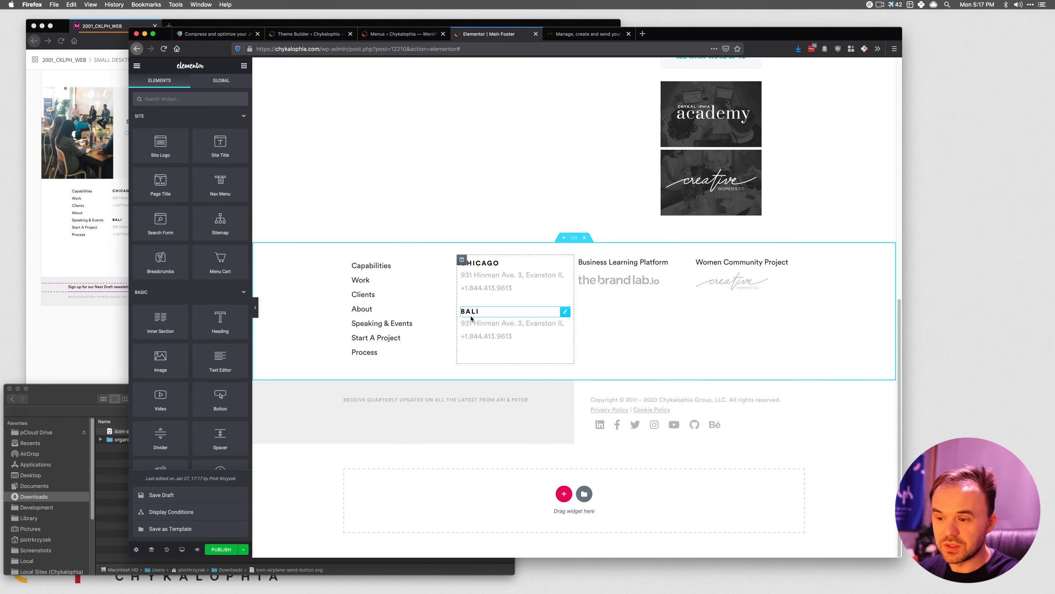
Save the footer draft again, then bring the Elementor editor back in front of Adobe XD.
scroll(557, 273, "up", 15)
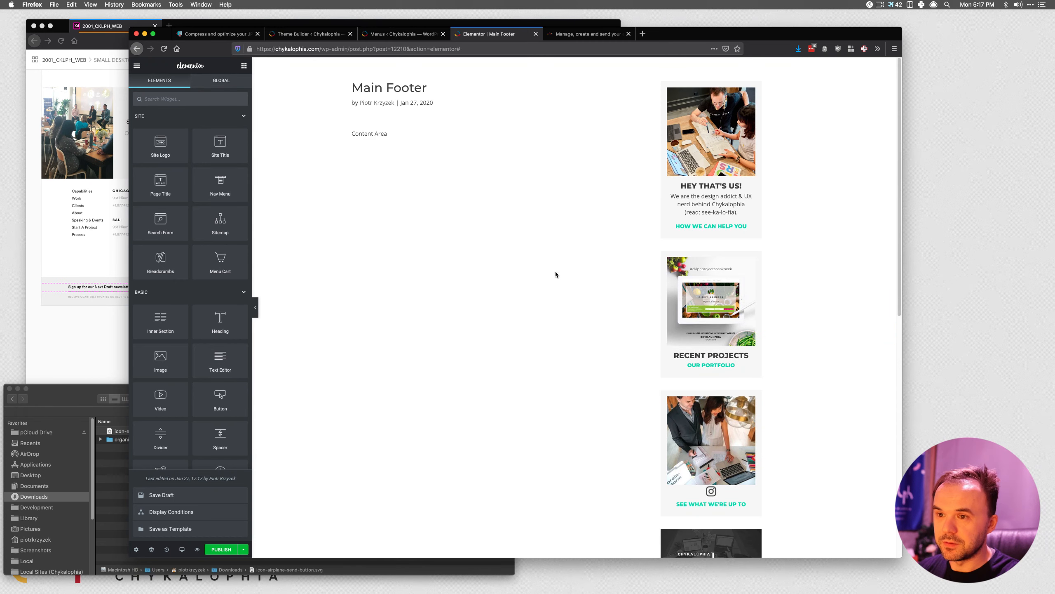
scroll(548, 277, "down", 12)
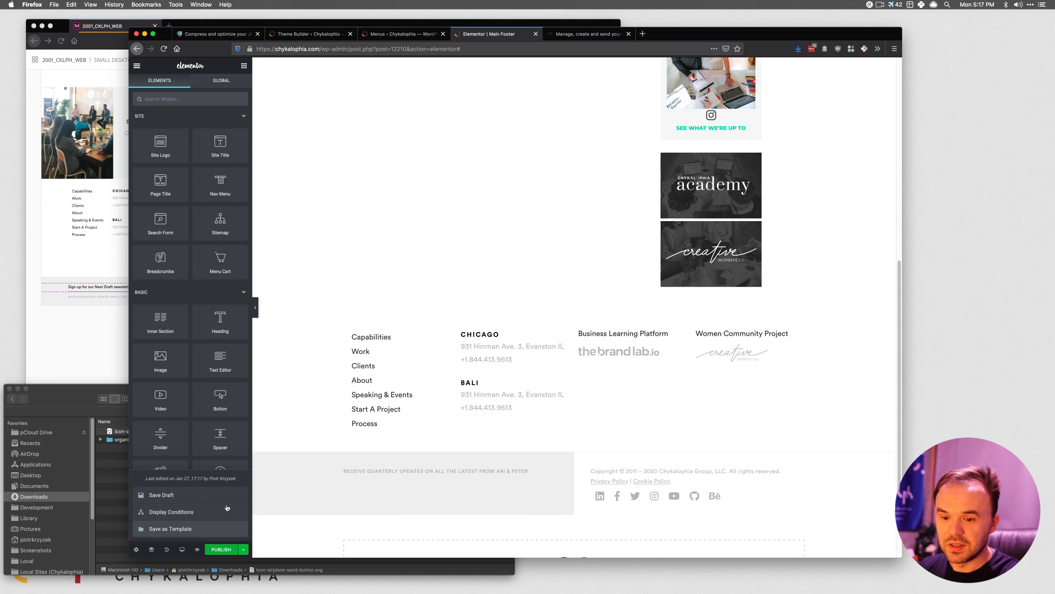
left_click(207, 497)
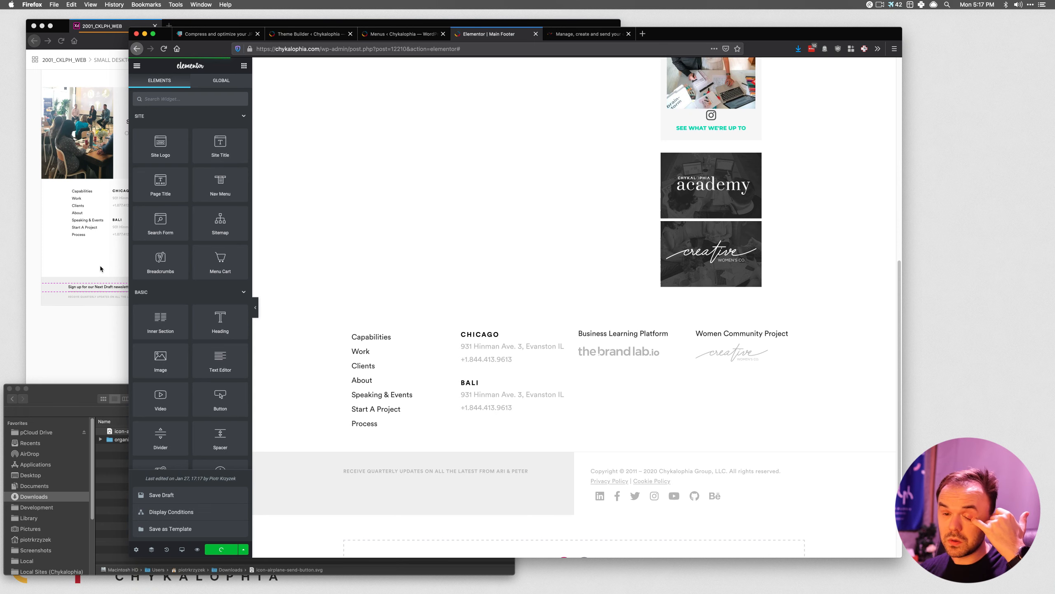
left_click(73, 203)
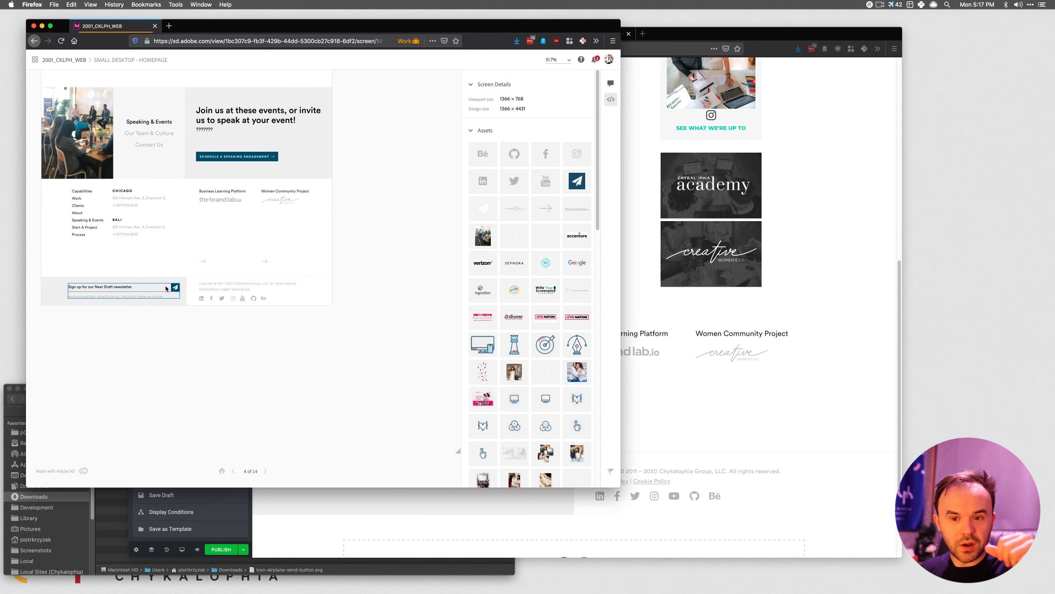
left_click(815, 438)
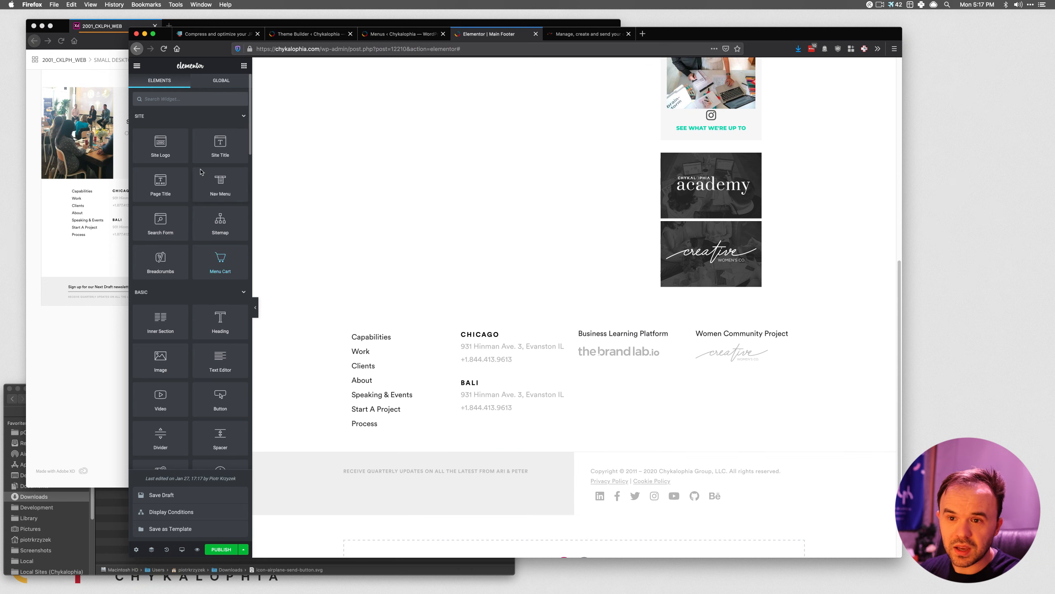
Search the widget list for 'form', then clear the search.
left_click(165, 99)
type("form")
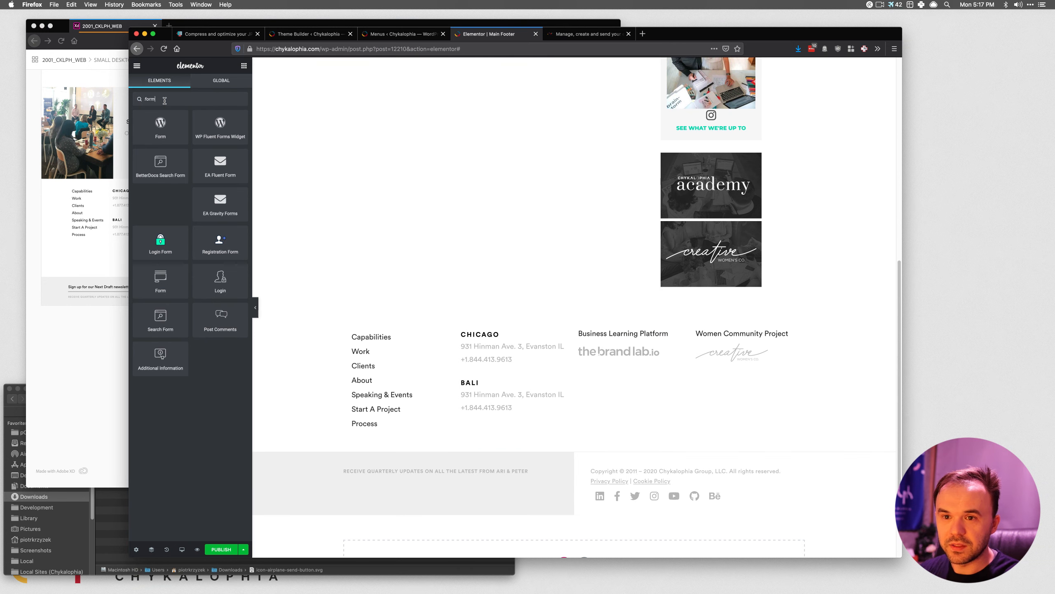
key("BackSpace")
key("BackSpace")
key("BackSpace")
key("BackSpace")
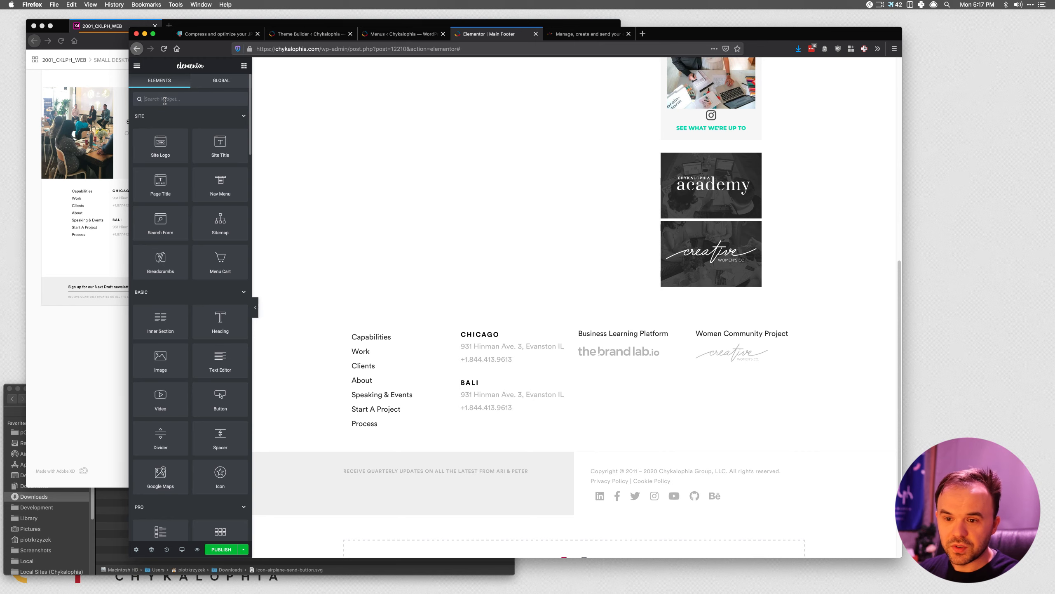
scroll(541, 446, "up", 5)
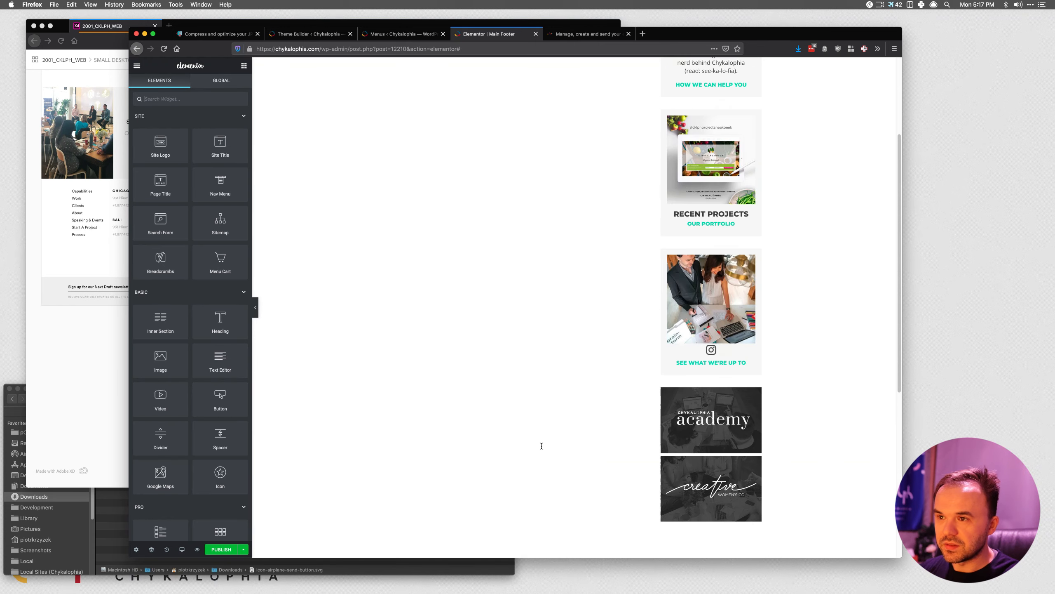
scroll(541, 445, "up", 3)
Close the email-campaign tab and the WordPress Menus tab, choosing Leave Page.
left_click(583, 37)
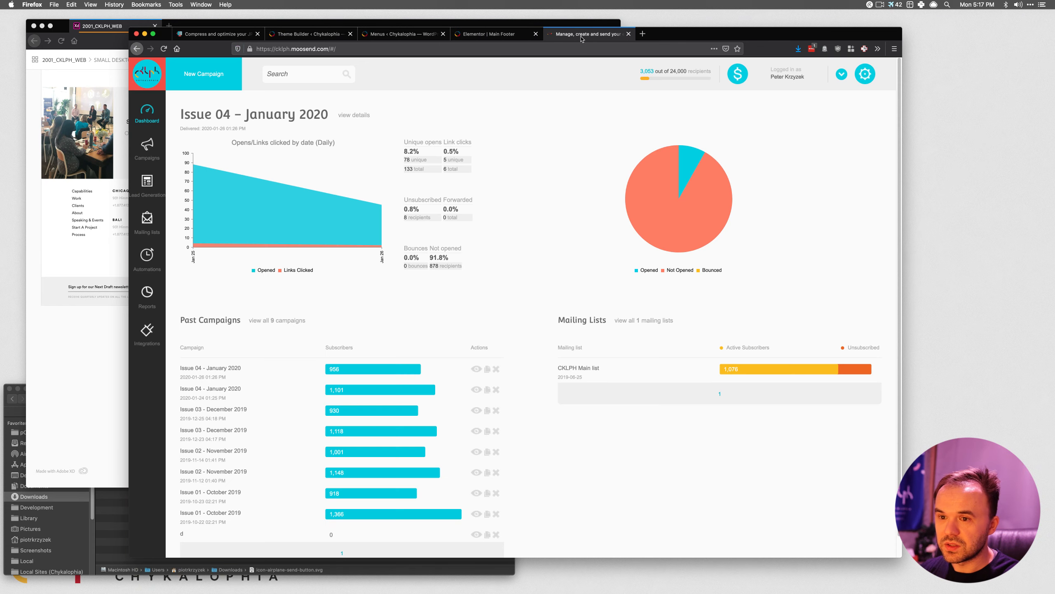
left_click(628, 33)
left_click(392, 37)
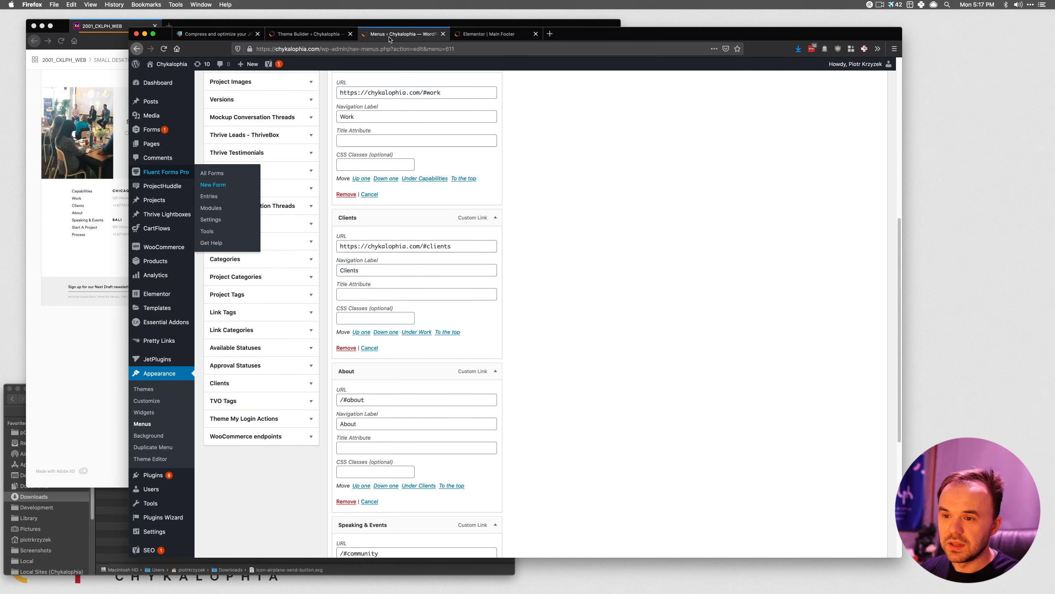
left_click(443, 34)
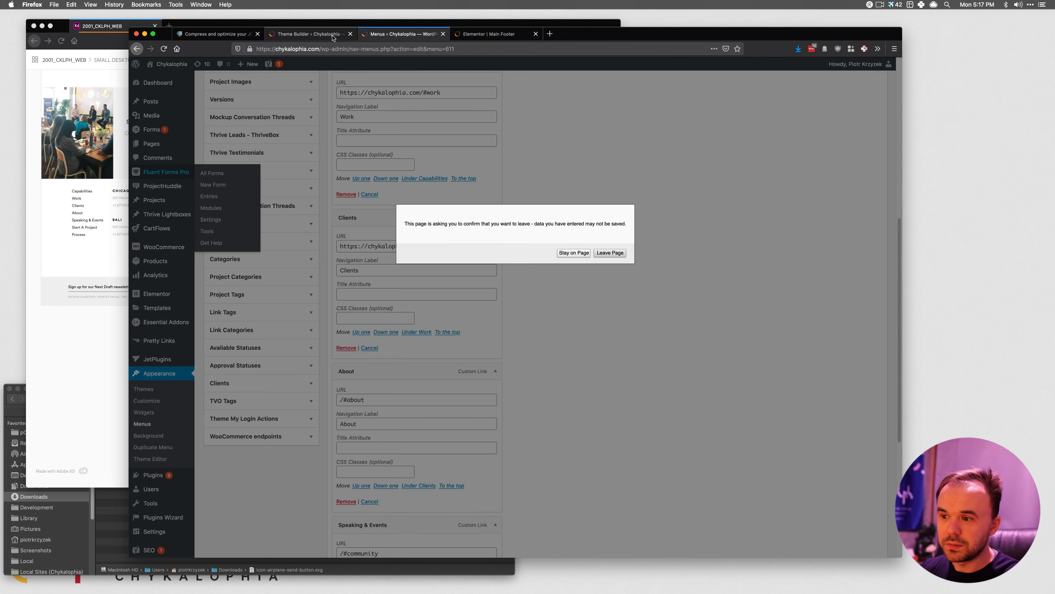
left_click(574, 252)
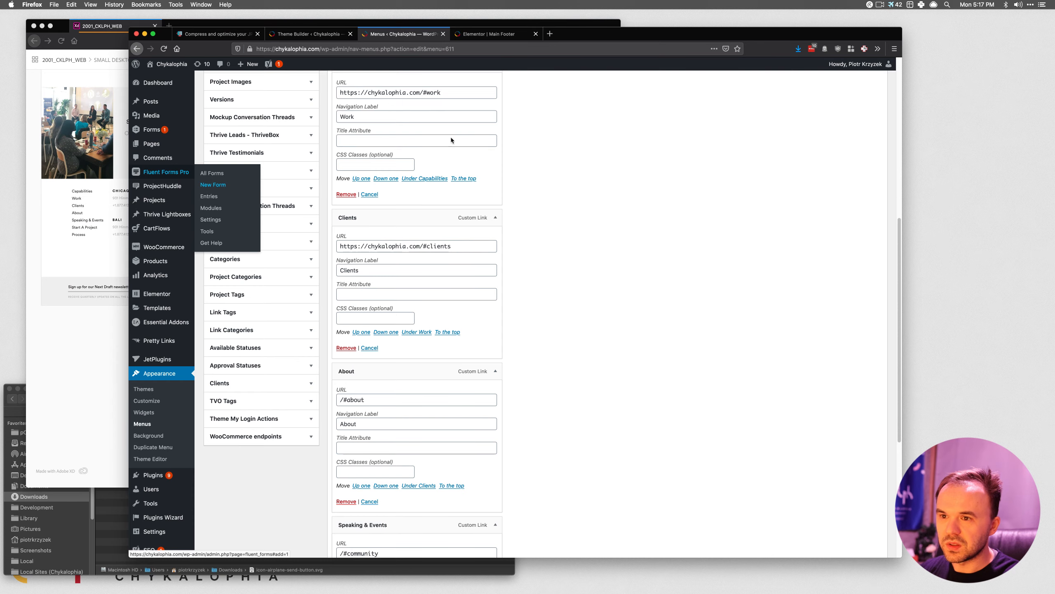
scroll(532, 258, "up", 8)
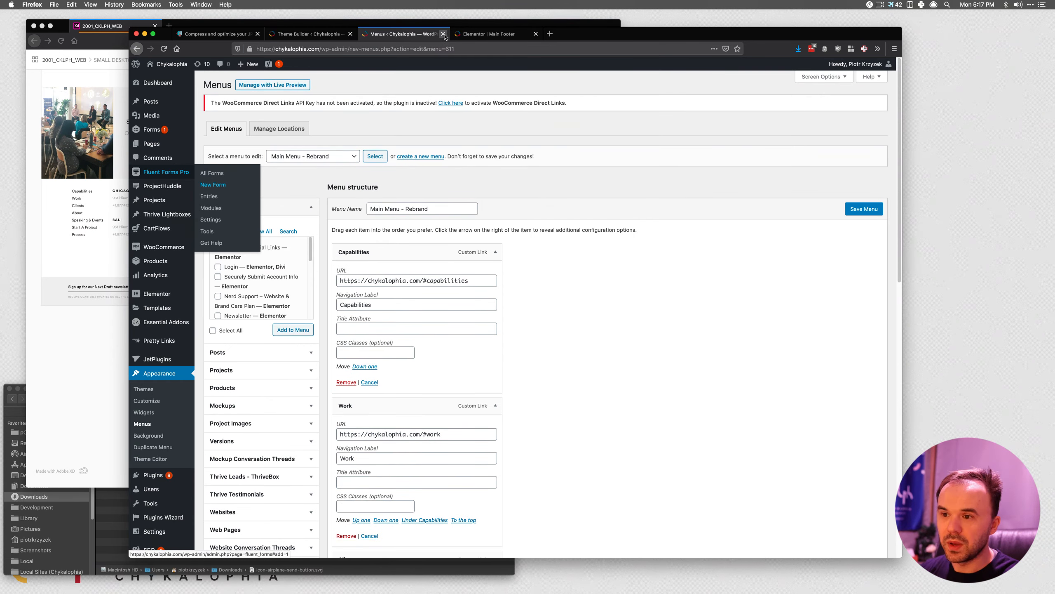
left_click(443, 34)
left_click(610, 252)
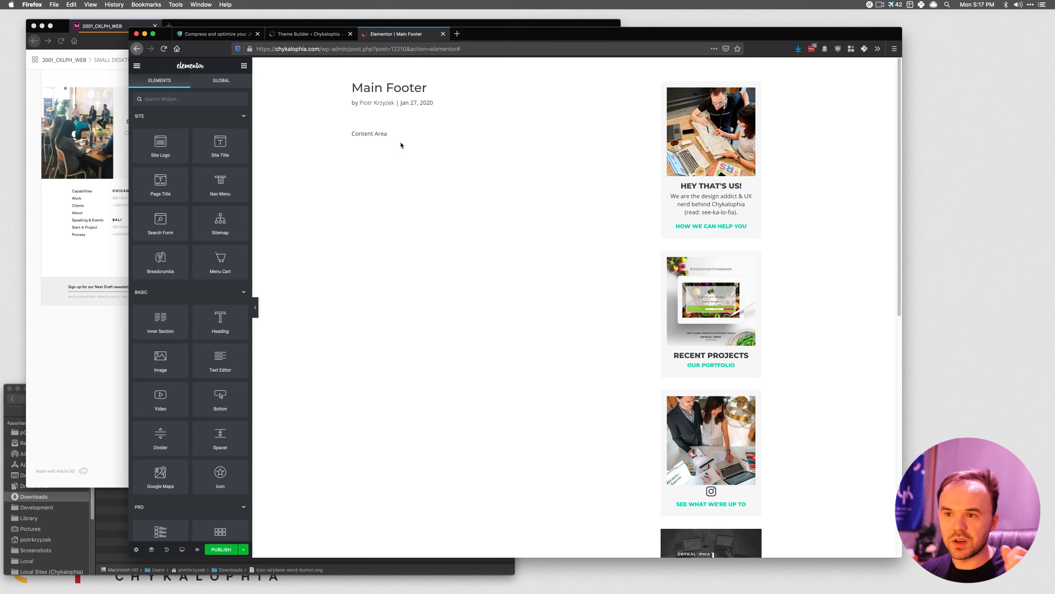
Glance at the Adobe XD footer design, then return to the Elementor footer.
left_click(32, 144)
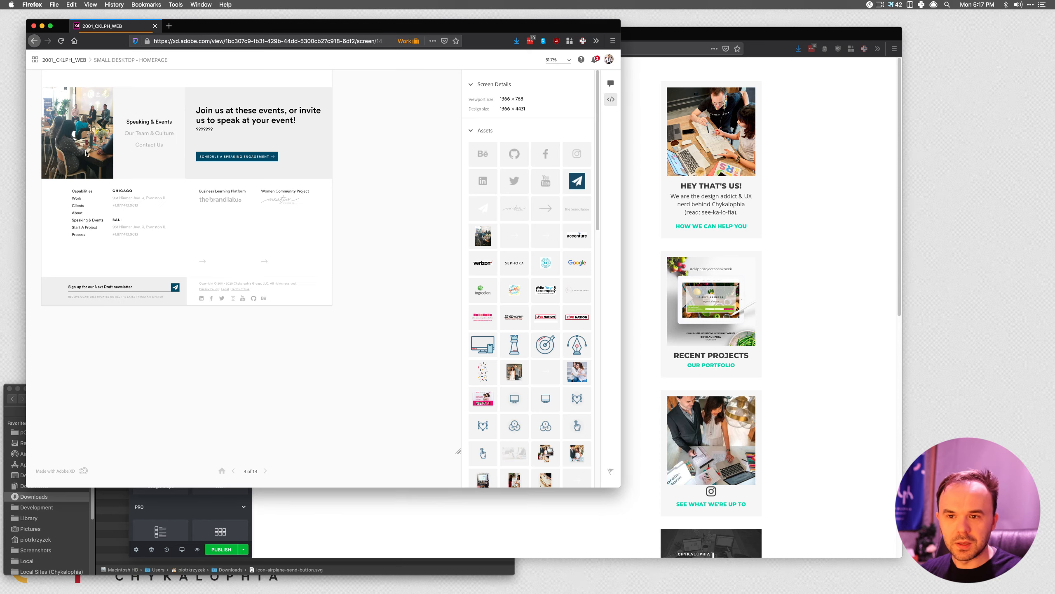
left_click(780, 271)
scroll(540, 244, "down", 10)
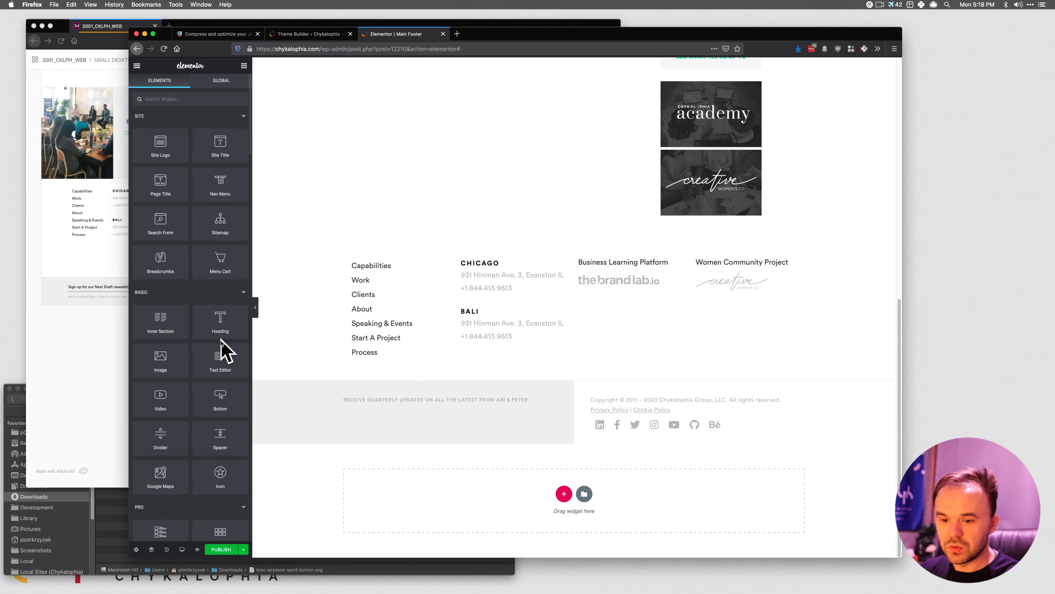
left_click(182, 549)
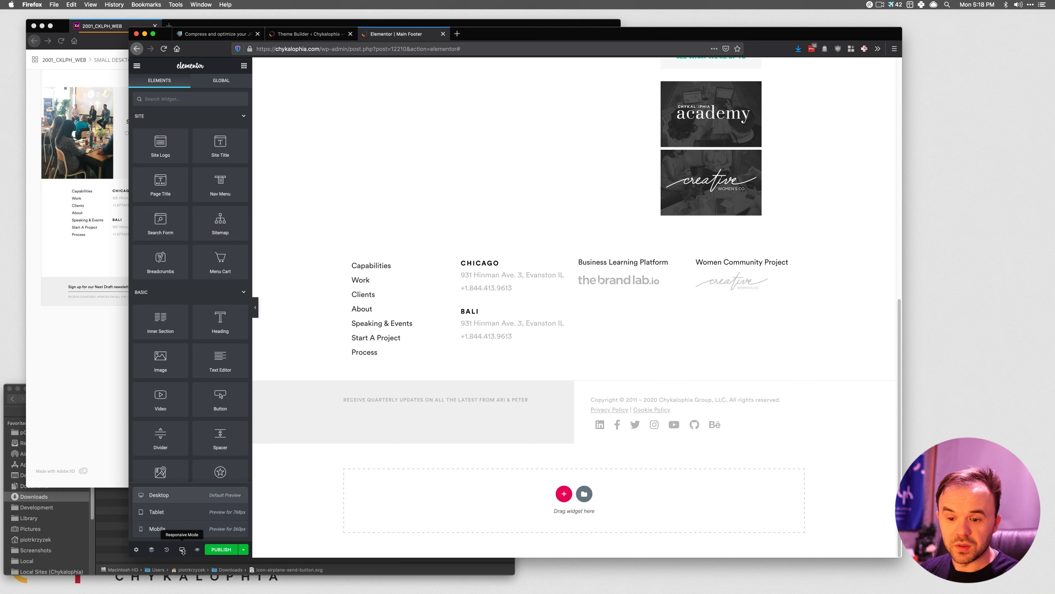
In tablet preview, set the footer Nav Menu's mobile dropdown breakpoint to None.
left_click(171, 512)
scroll(516, 376, "down", 10)
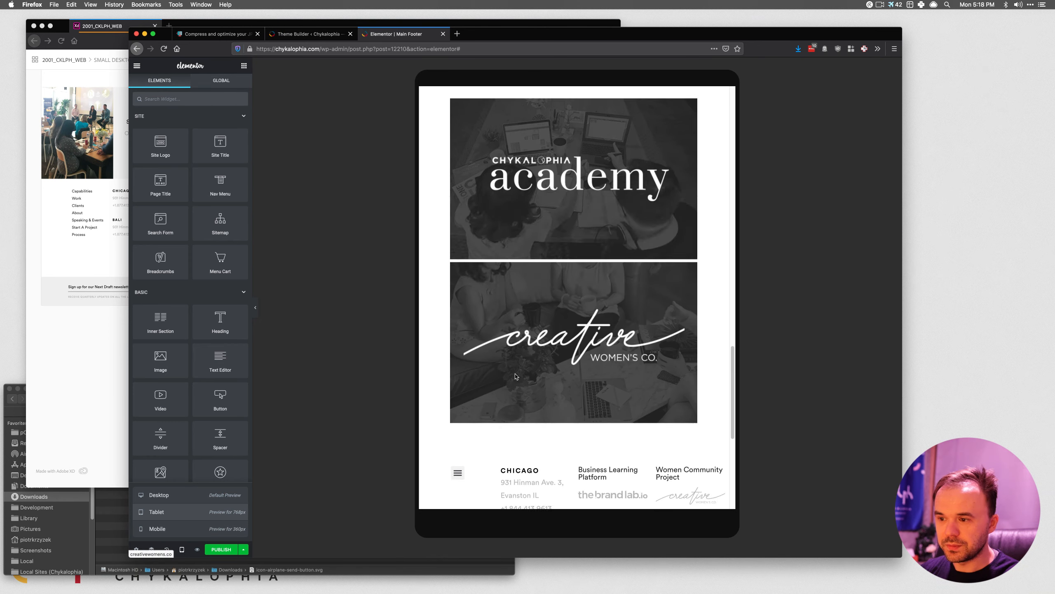
scroll(515, 376, "down", 8)
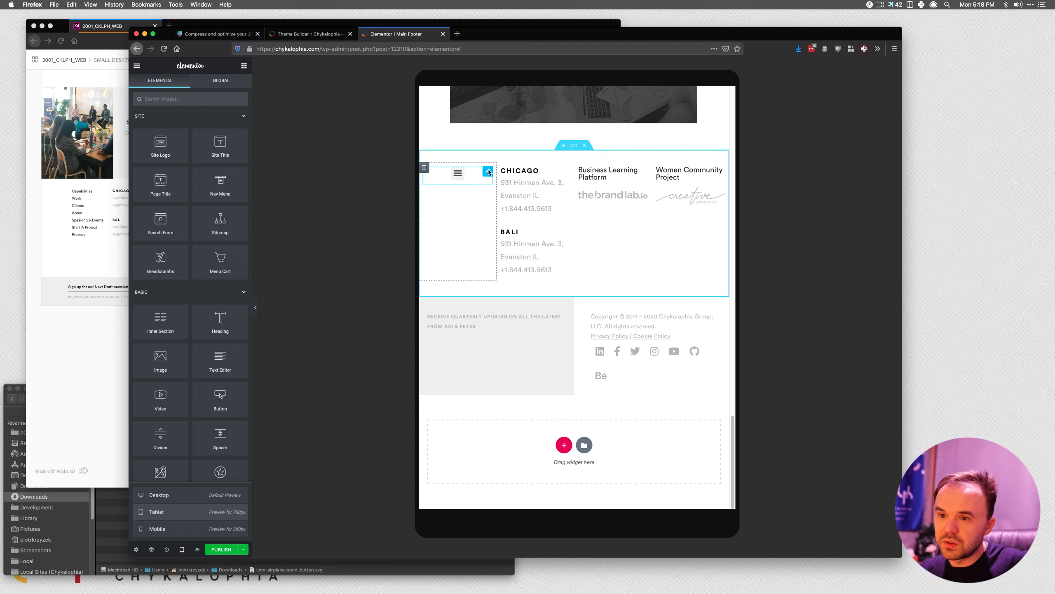
left_click(489, 172)
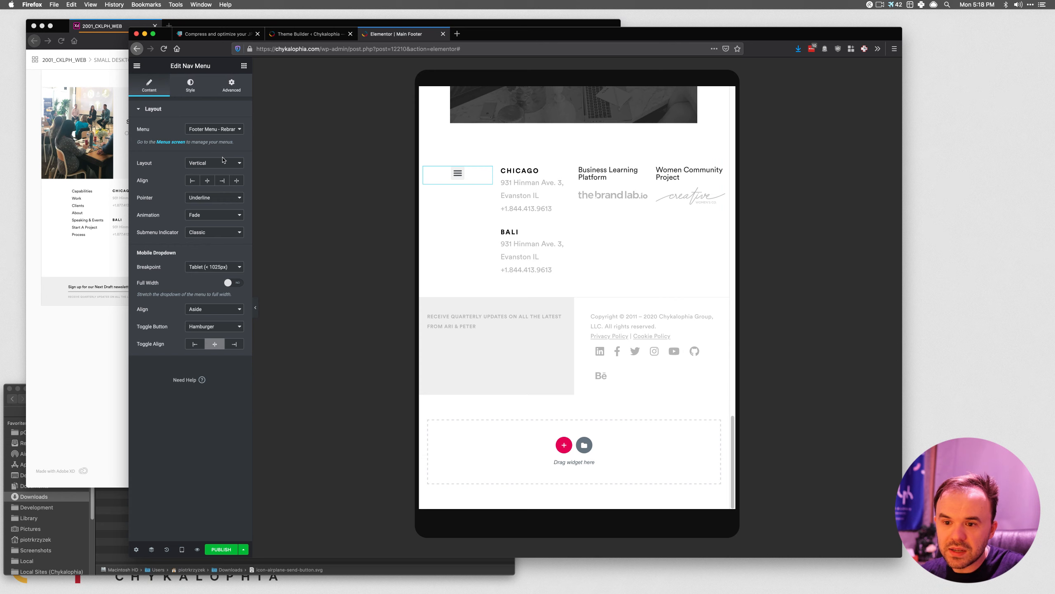
left_click(214, 266)
left_click(212, 275)
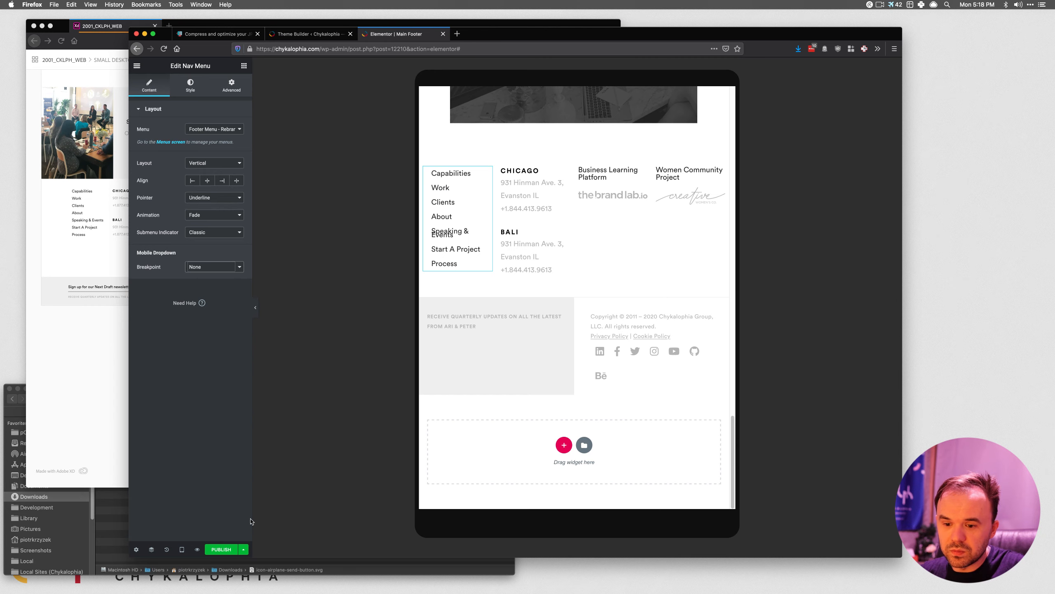
Check the footer menu in the mobile preview, then return to the tablet preview.
left_click(182, 549)
left_click(161, 529)
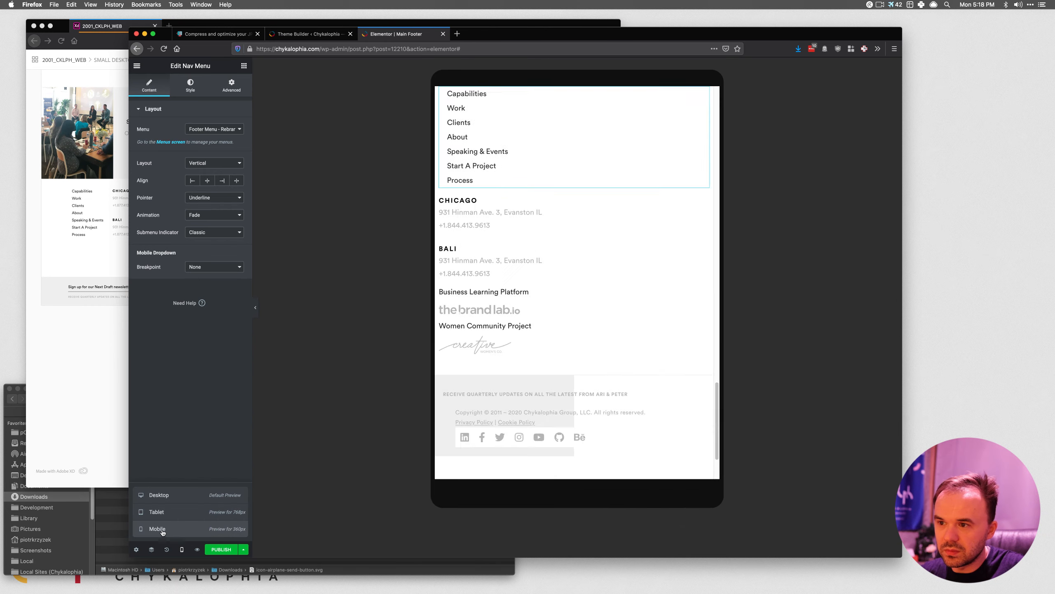
scroll(560, 216, "down", 2)
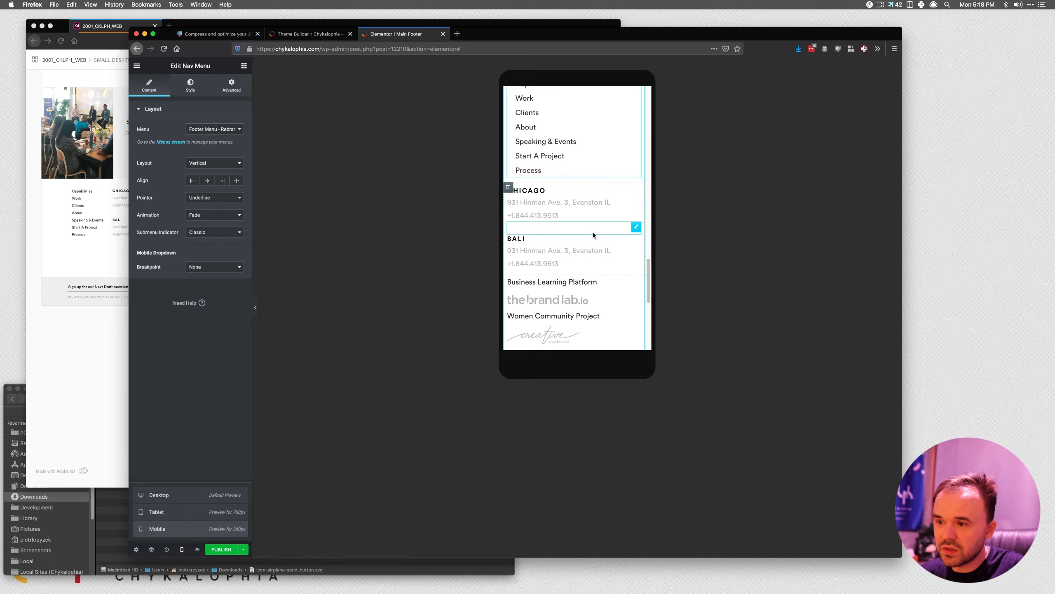
scroll(592, 235, "down", 5)
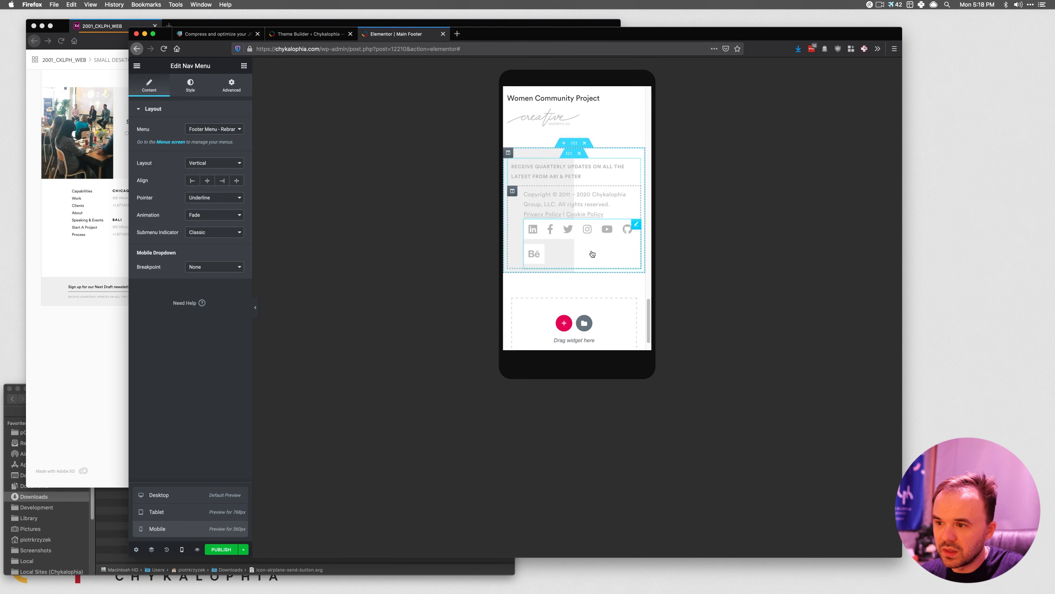
scroll(594, 255, "up", 1)
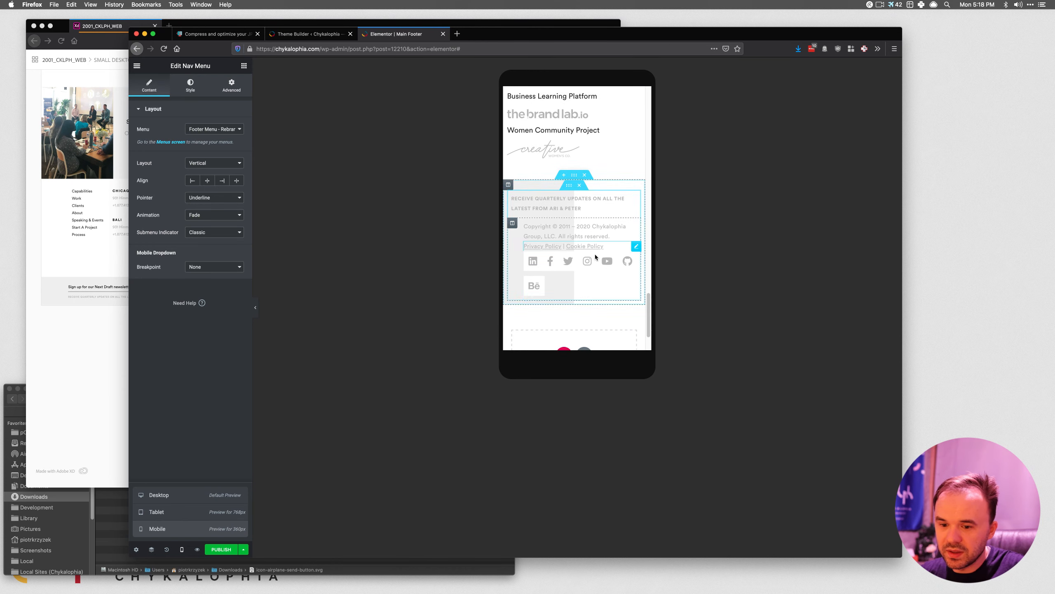
scroll(595, 257, "up", 1)
left_click(176, 511)
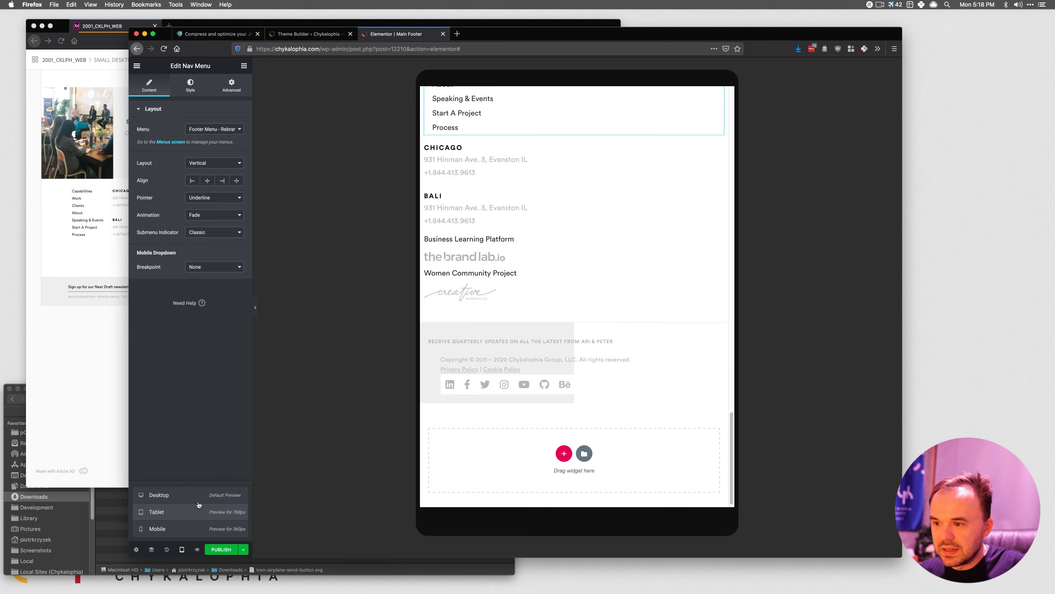
scroll(609, 389, "up", 6)
scroll(521, 378, "down", 6)
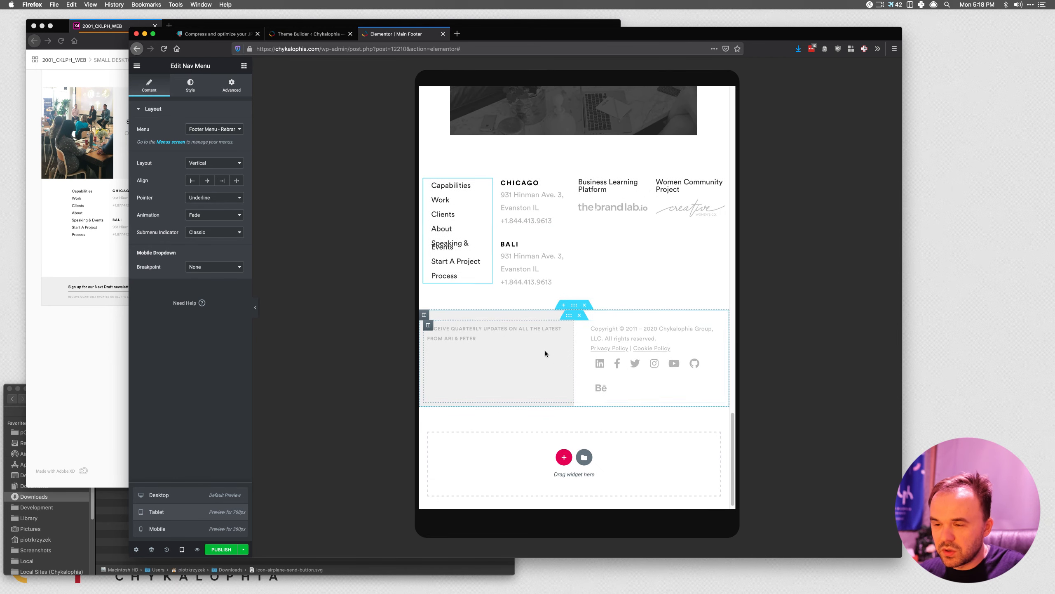
scroll(520, 299, "up", 1)
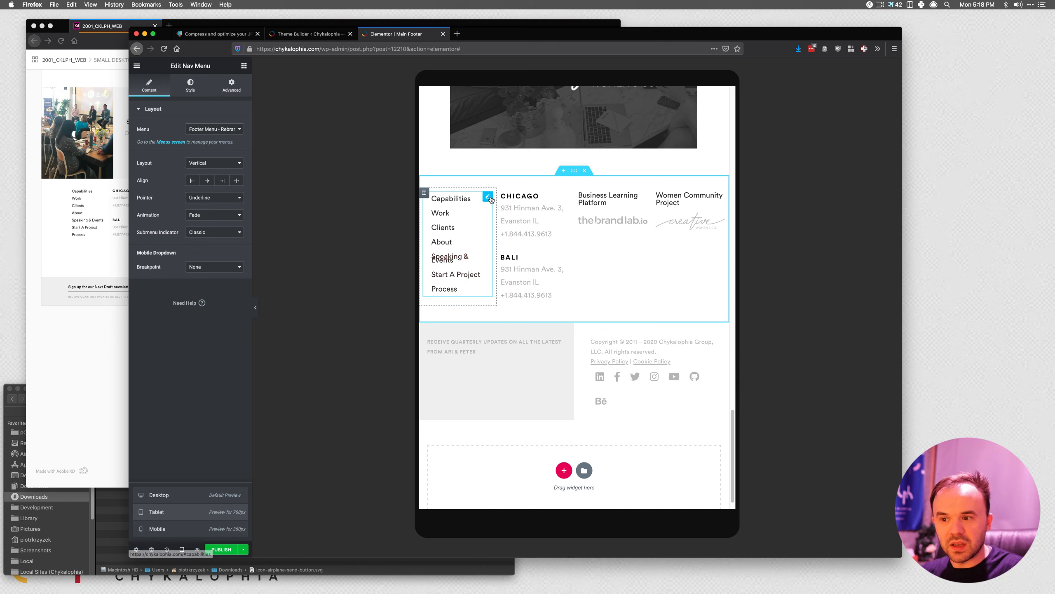
left_click(190, 82)
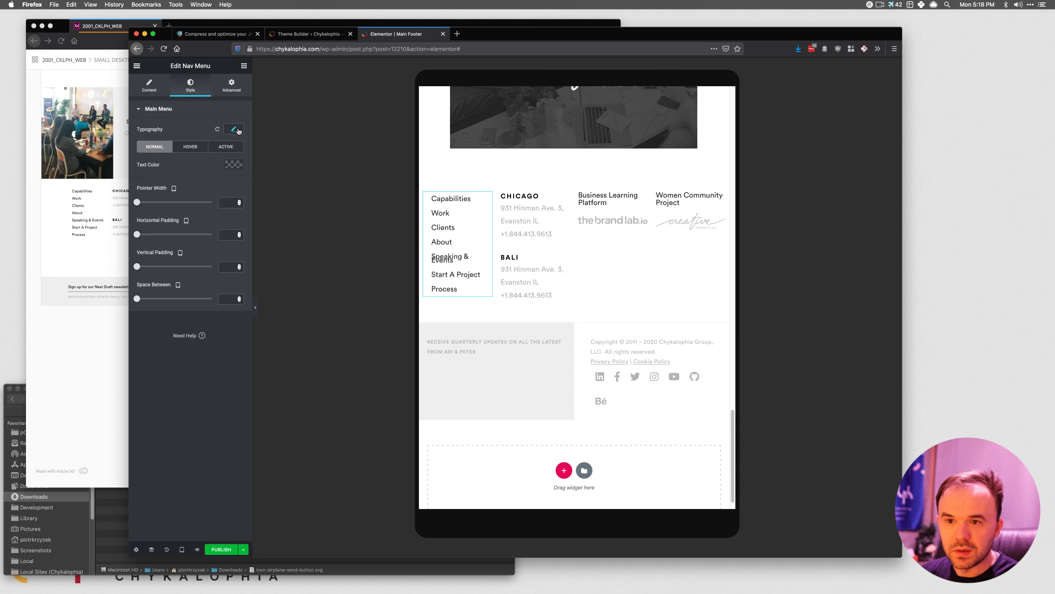
Set the footer menu items' typography line height to 1.1.
left_click(139, 109)
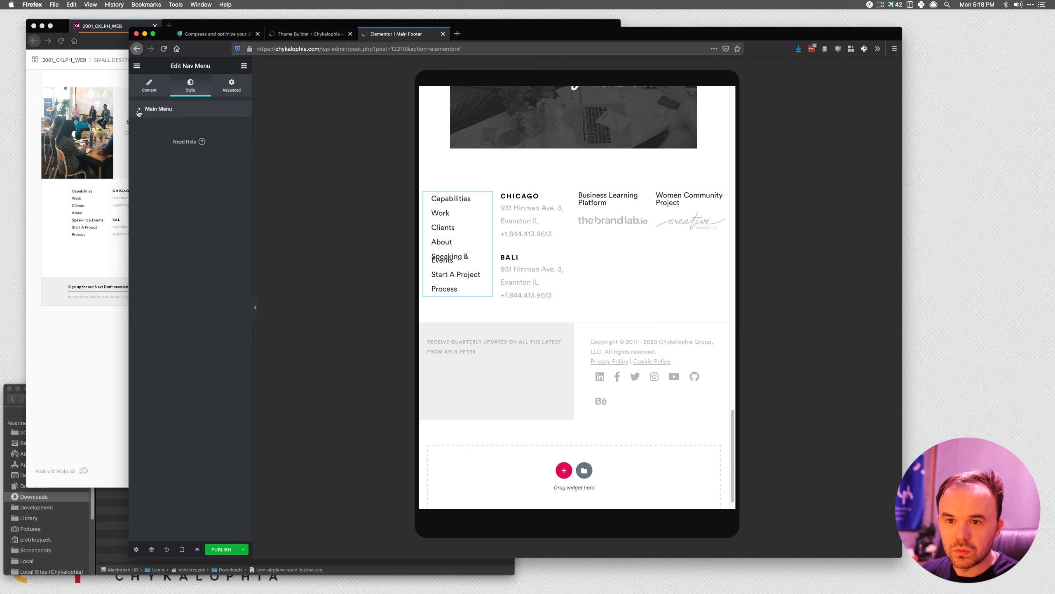
left_click(139, 109)
left_click(233, 130)
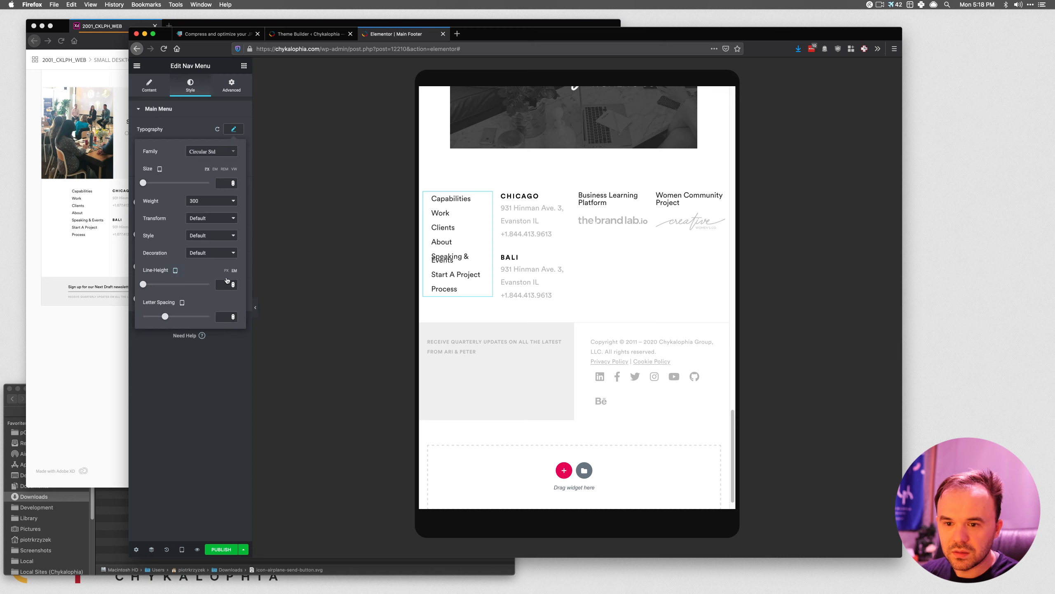
left_click_drag(140, 289, 149, 288)
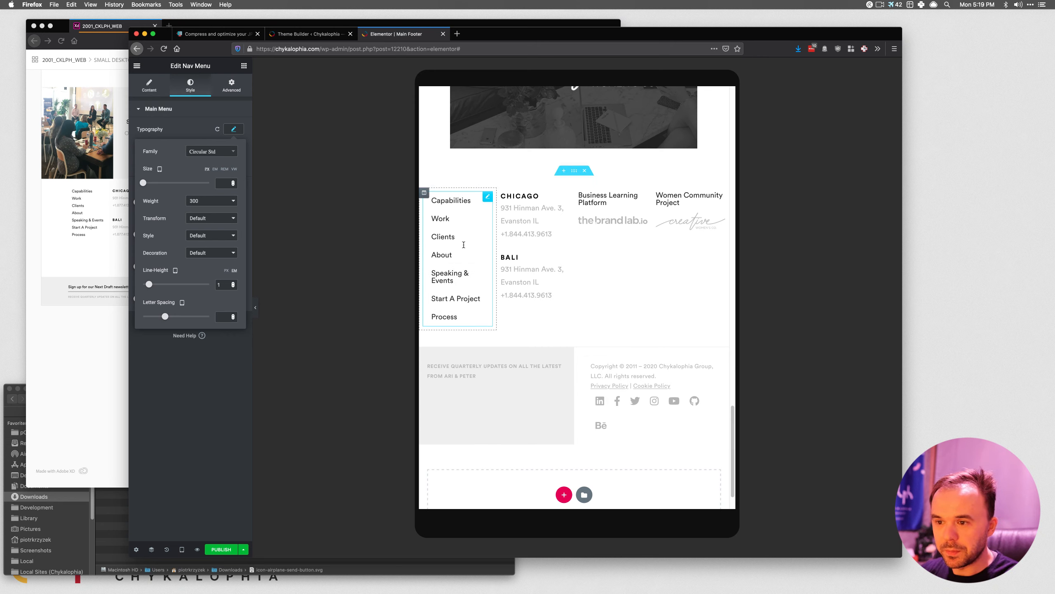
Save the footer as a draft and scroll through the mobile preview to the footer.
left_click(244, 549)
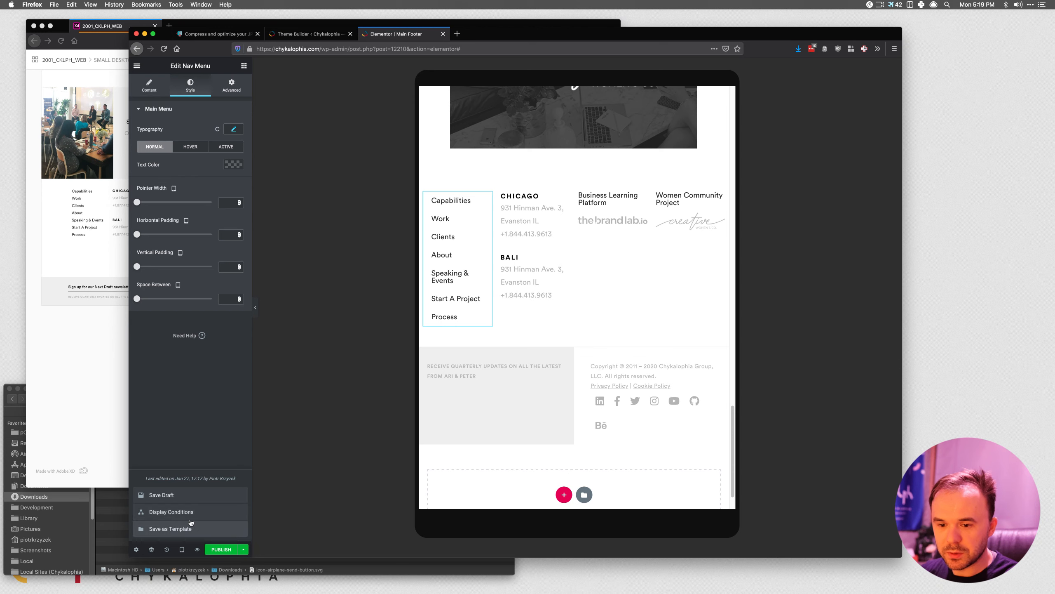
left_click(164, 495)
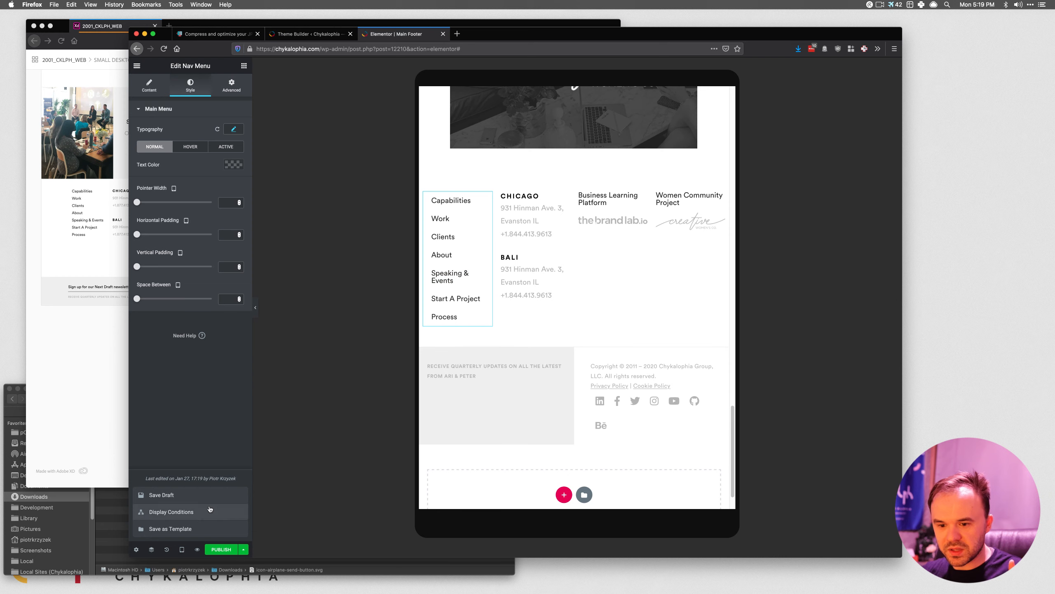
left_click(185, 551)
left_click(157, 528)
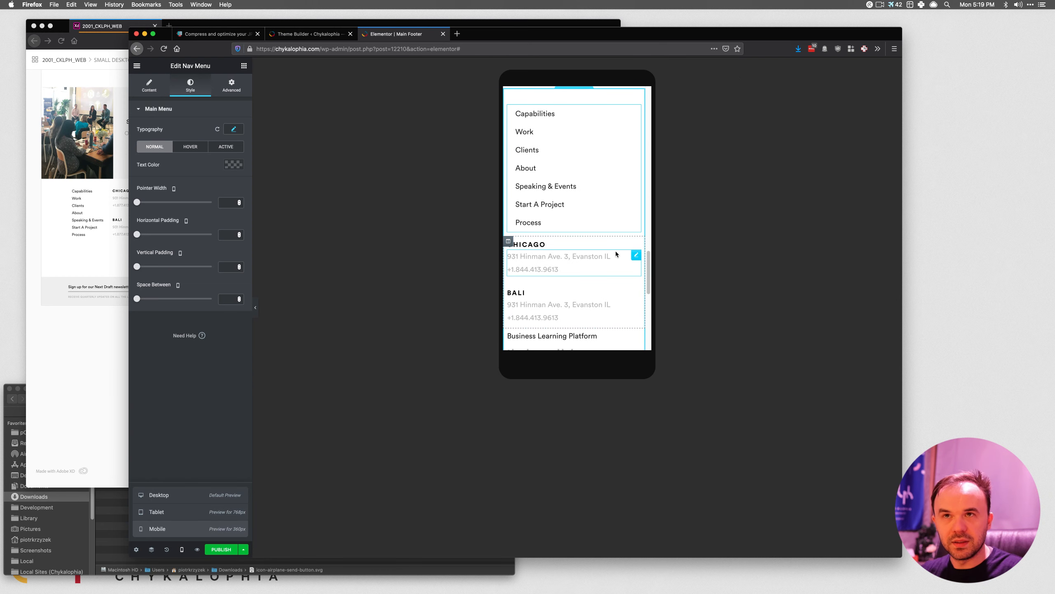
scroll(596, 235, "down", 10)
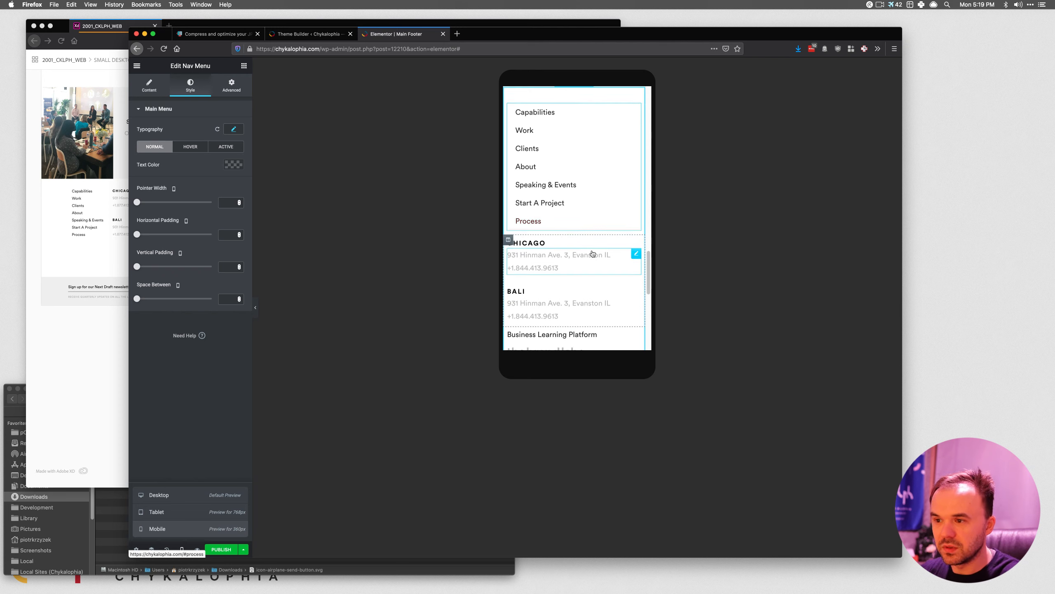
Toggle the bottom footer section's background between Gradient and Classic, keeping Gradient.
left_click(574, 118)
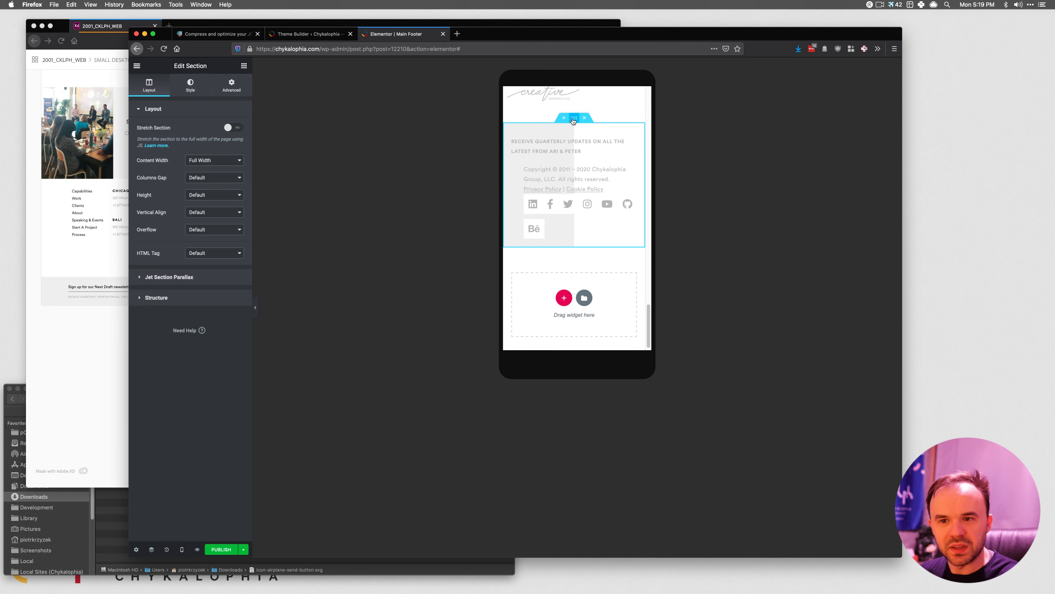
left_click(188, 87)
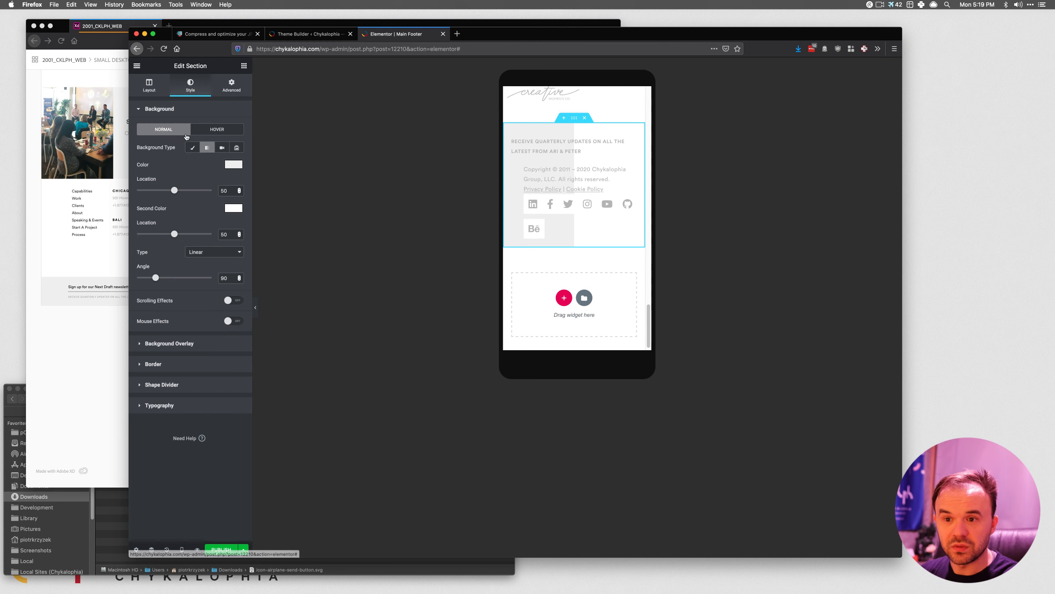
left_click(207, 148)
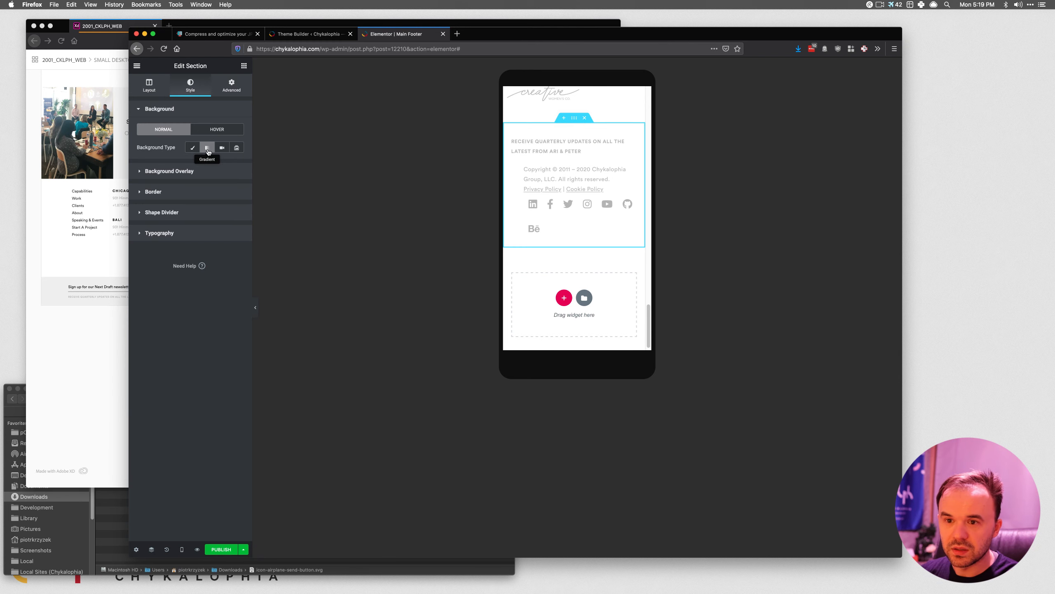
left_click(208, 148)
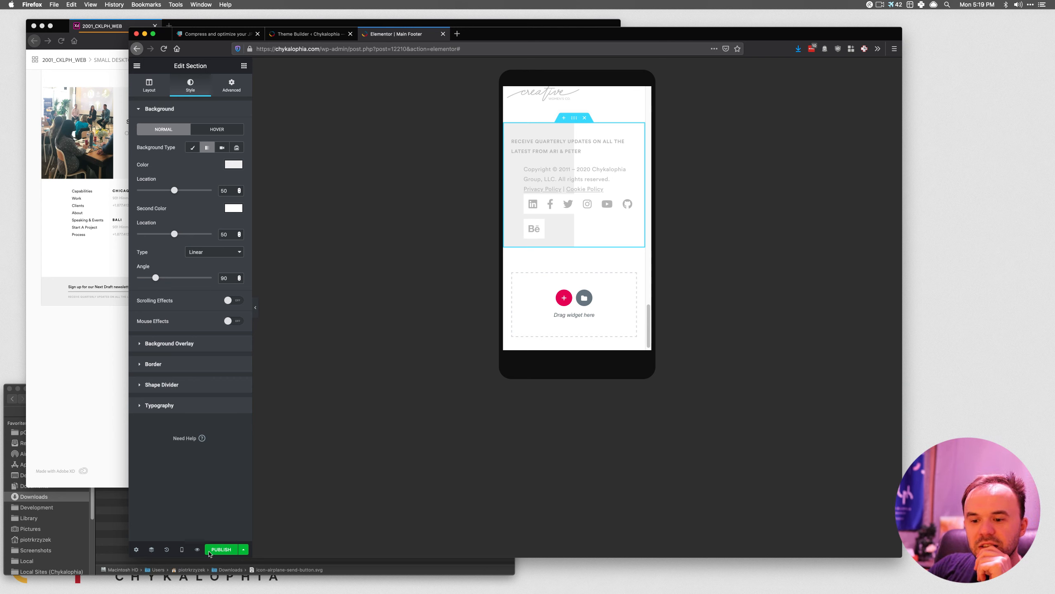
left_click(192, 149)
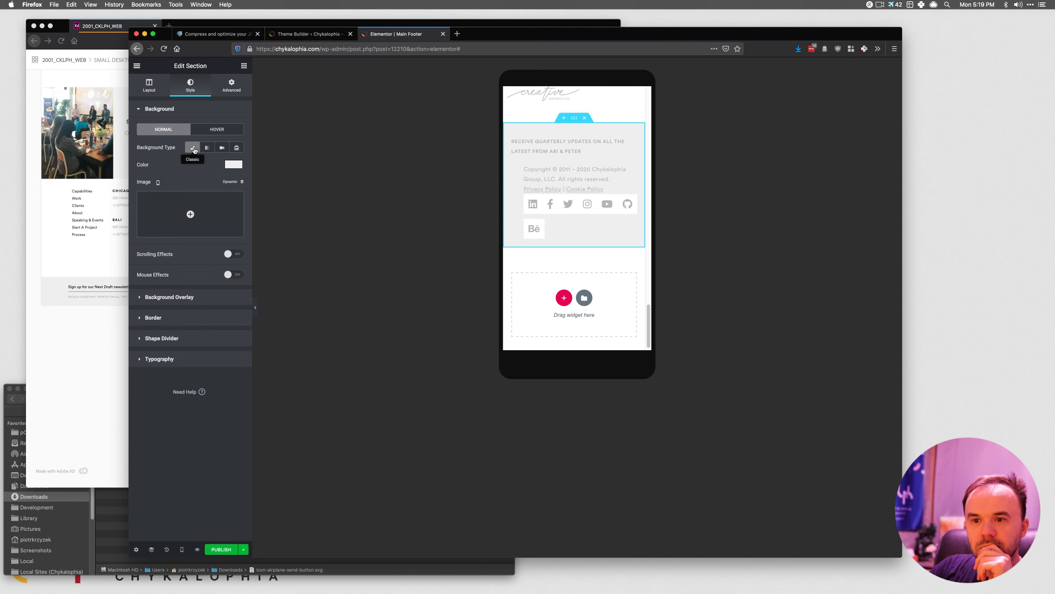
left_click(205, 149)
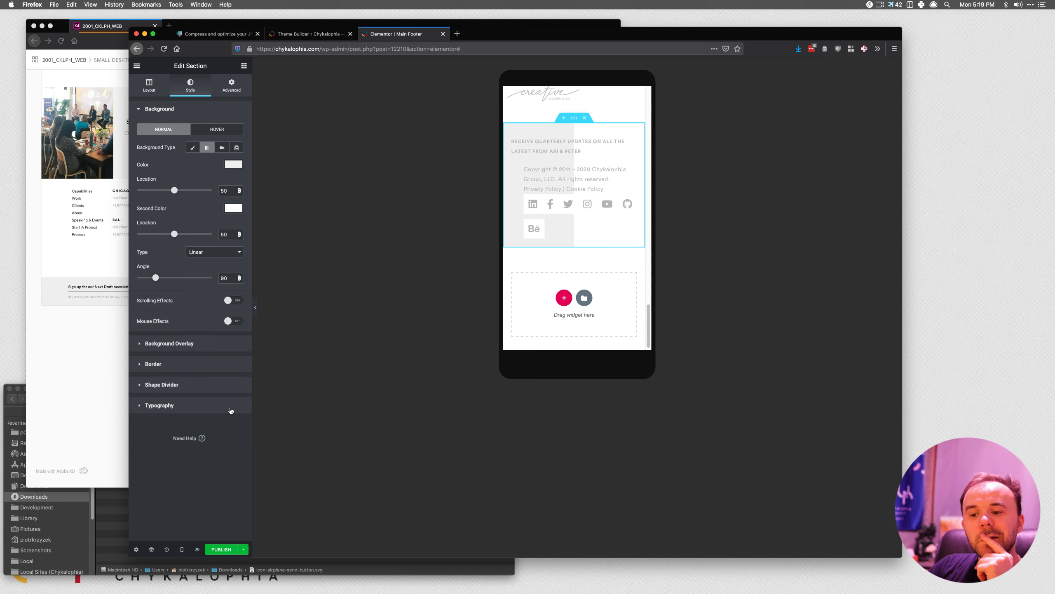
Compare the section in desktop and mobile previews, keeping the gradient background.
left_click(181, 549)
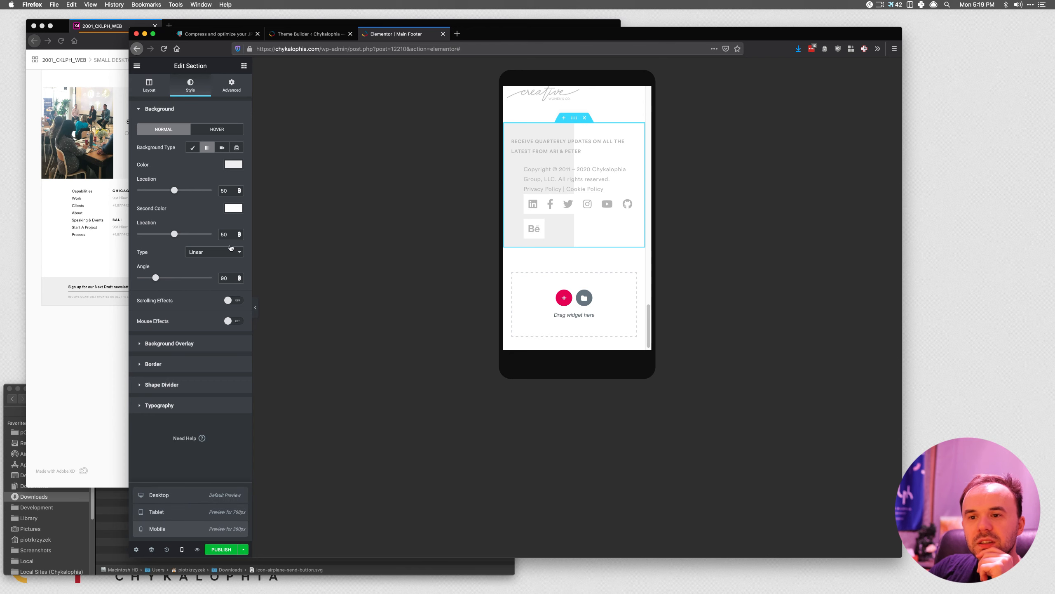
left_click(207, 147)
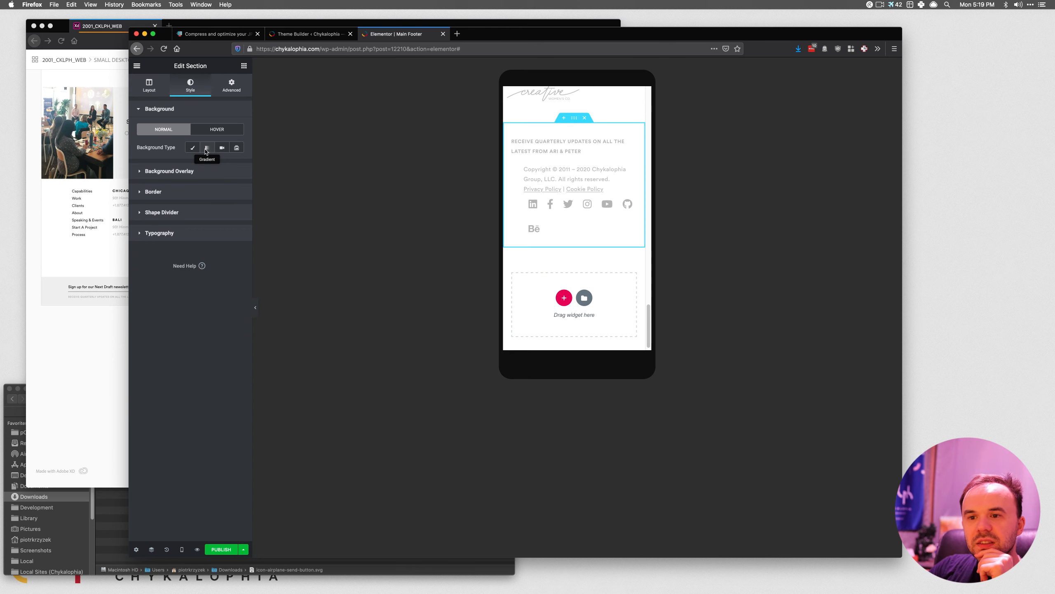
left_click(183, 550)
left_click(177, 495)
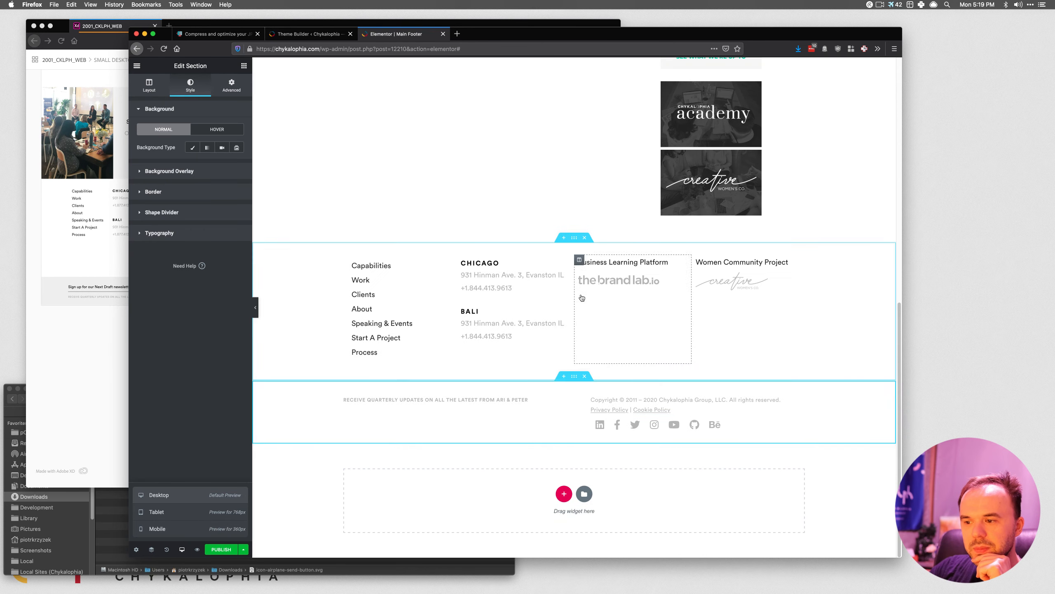
left_click(207, 148)
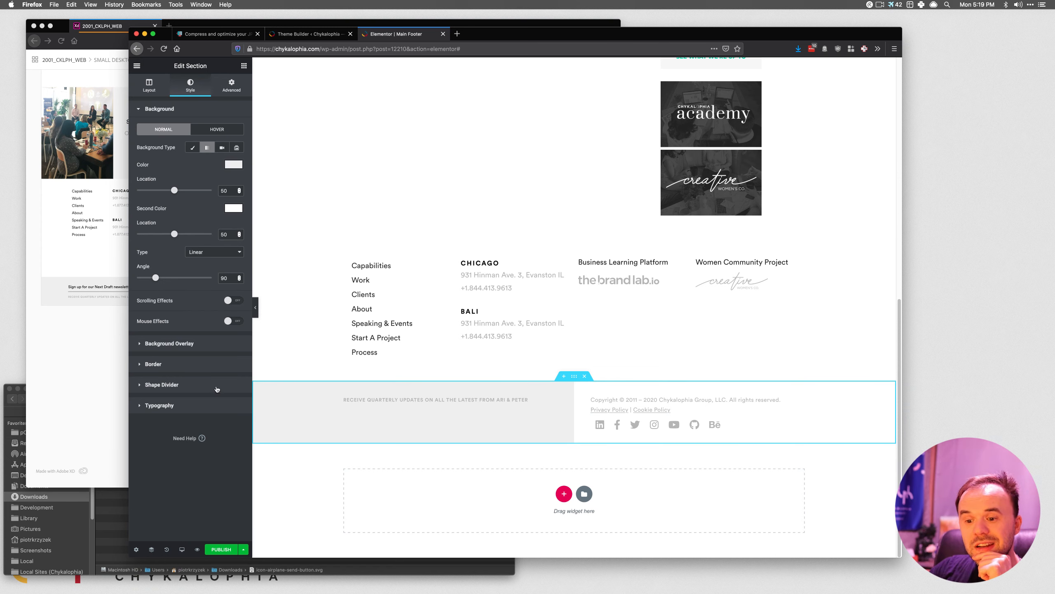
left_click(182, 550)
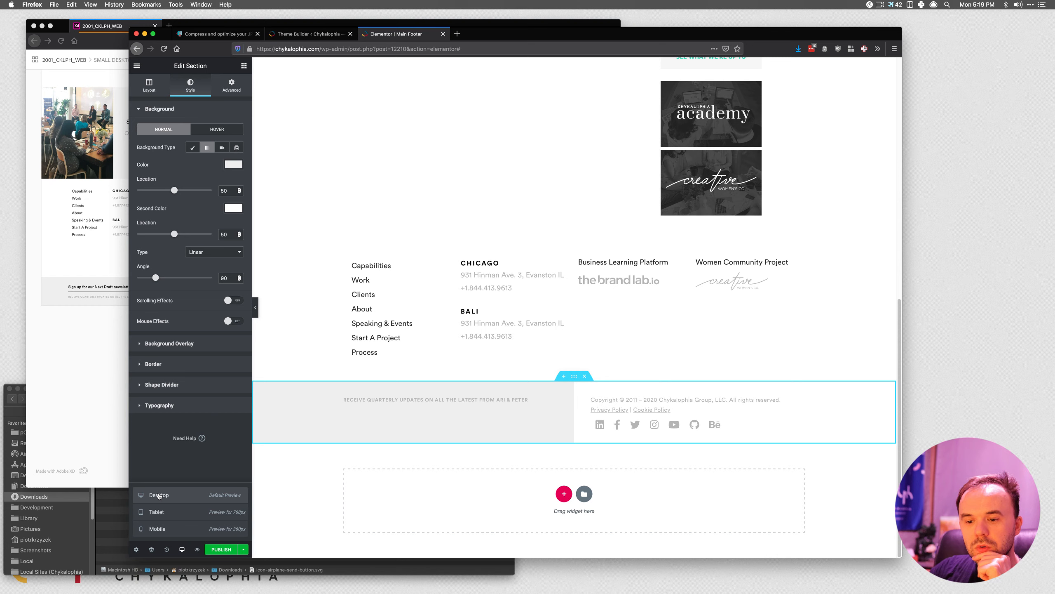
left_click(168, 528)
scroll(595, 263, "down", 4)
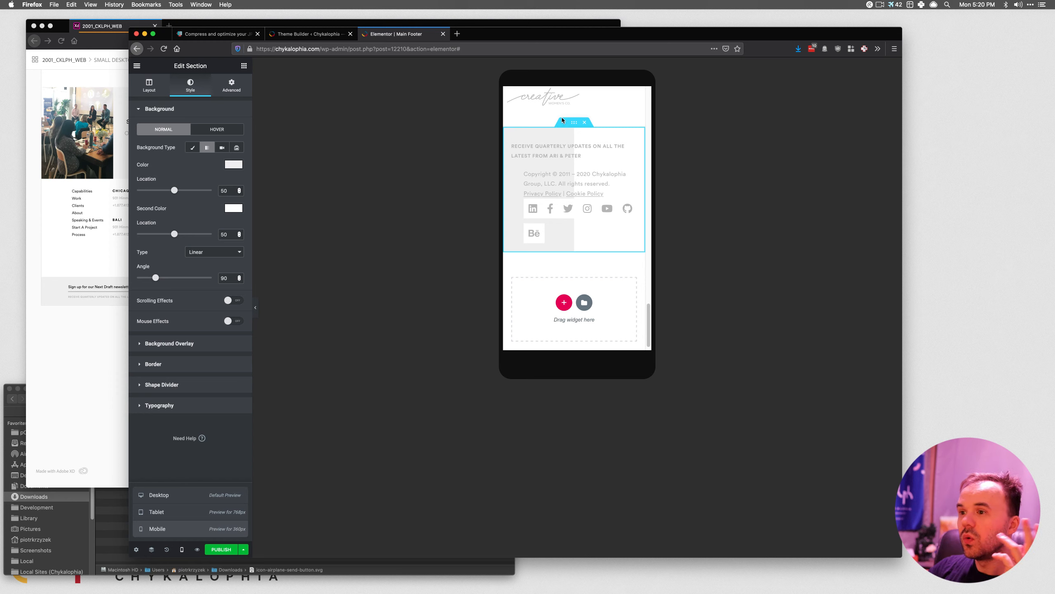
right_click(574, 125)
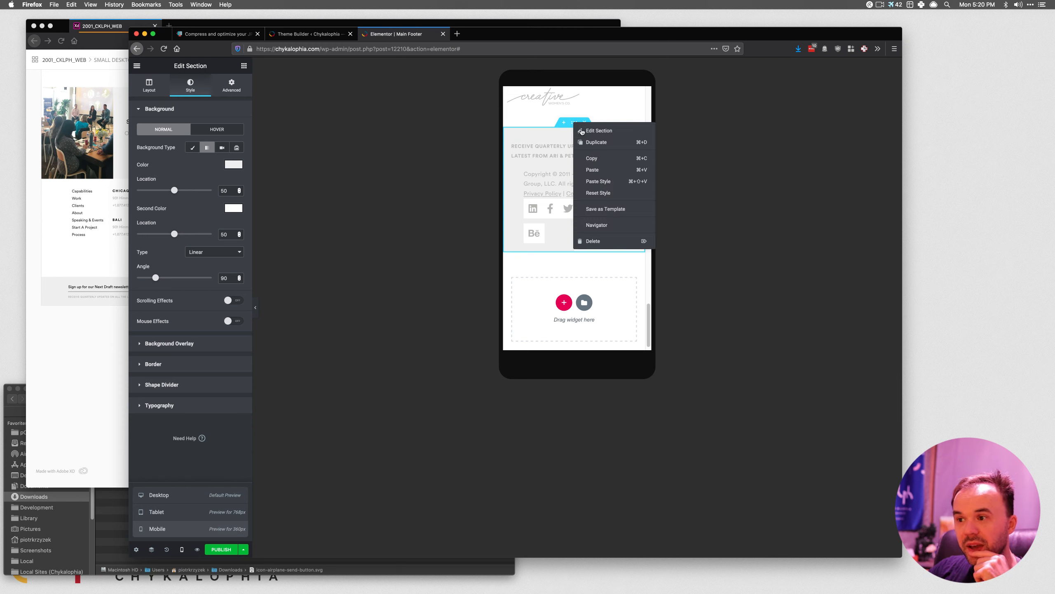
left_click(586, 143)
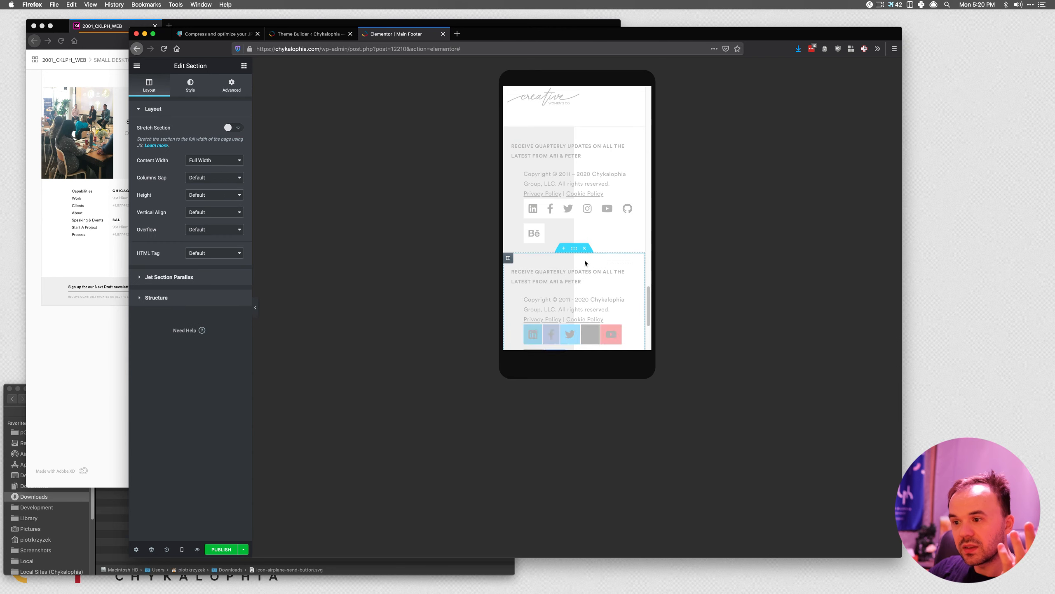
scroll(585, 270, "down", 2)
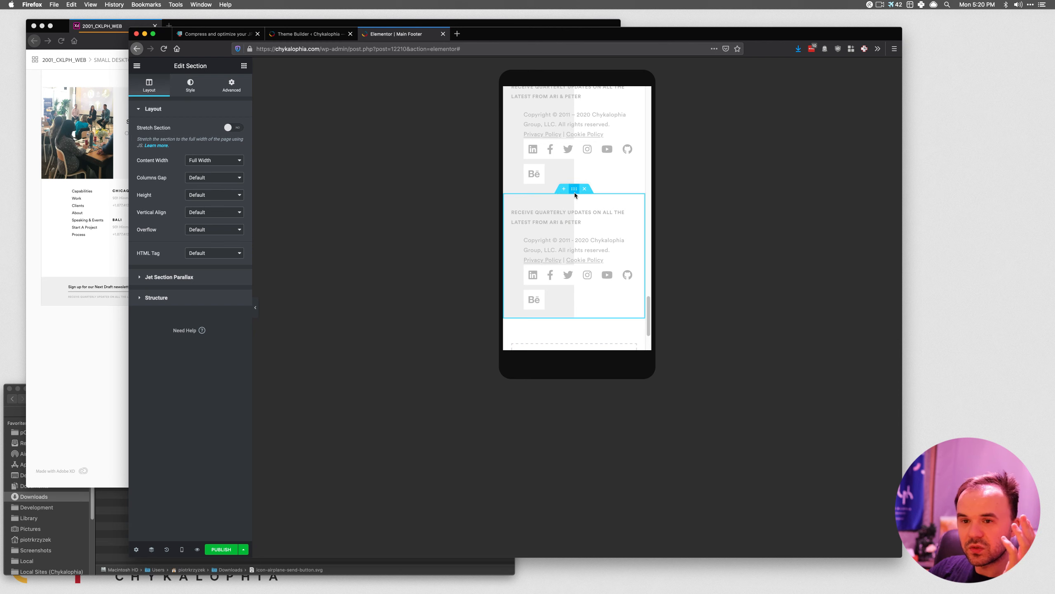
left_click(220, 88)
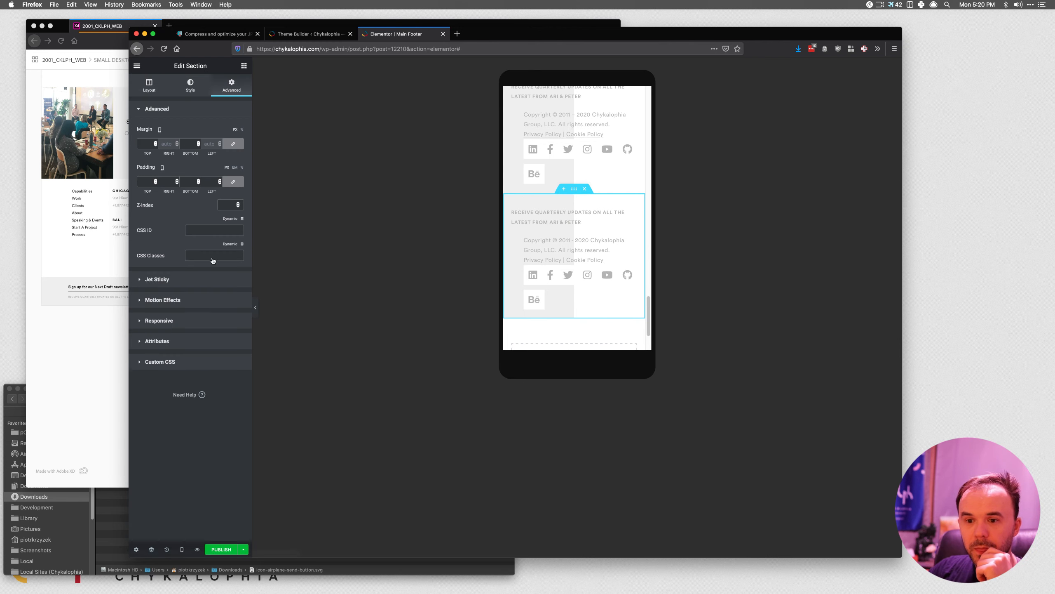
left_click(158, 318)
left_click(230, 254)
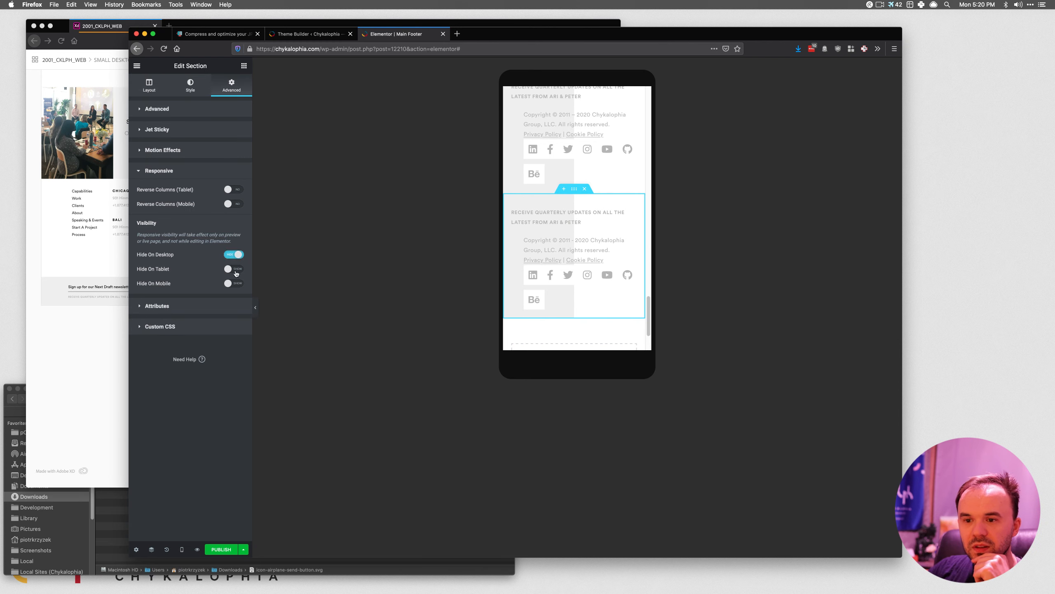
left_click(230, 268)
scroll(548, 285, "down", 1)
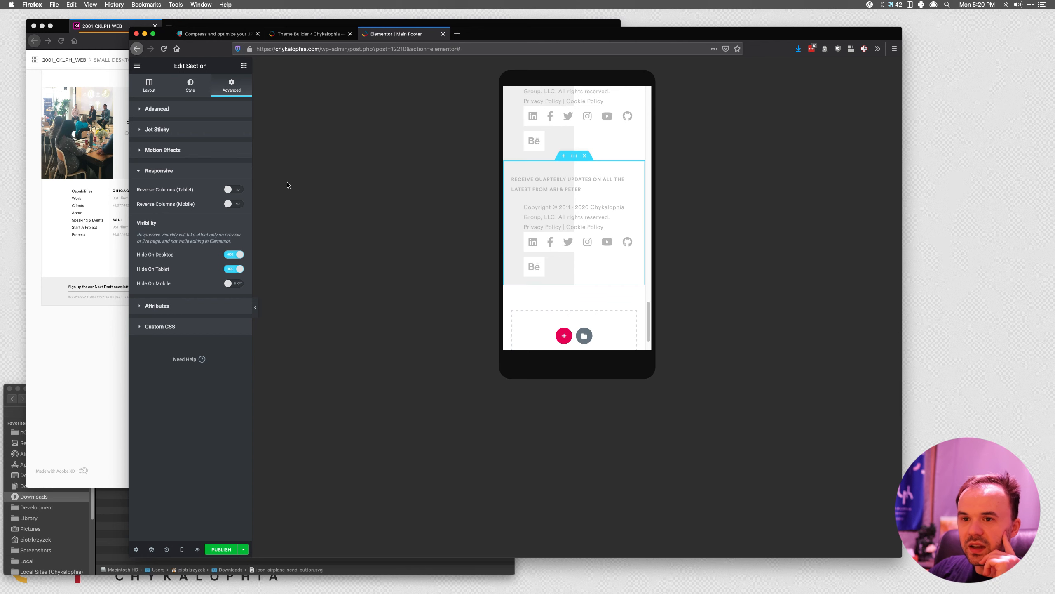
left_click(185, 87)
left_click(586, 160)
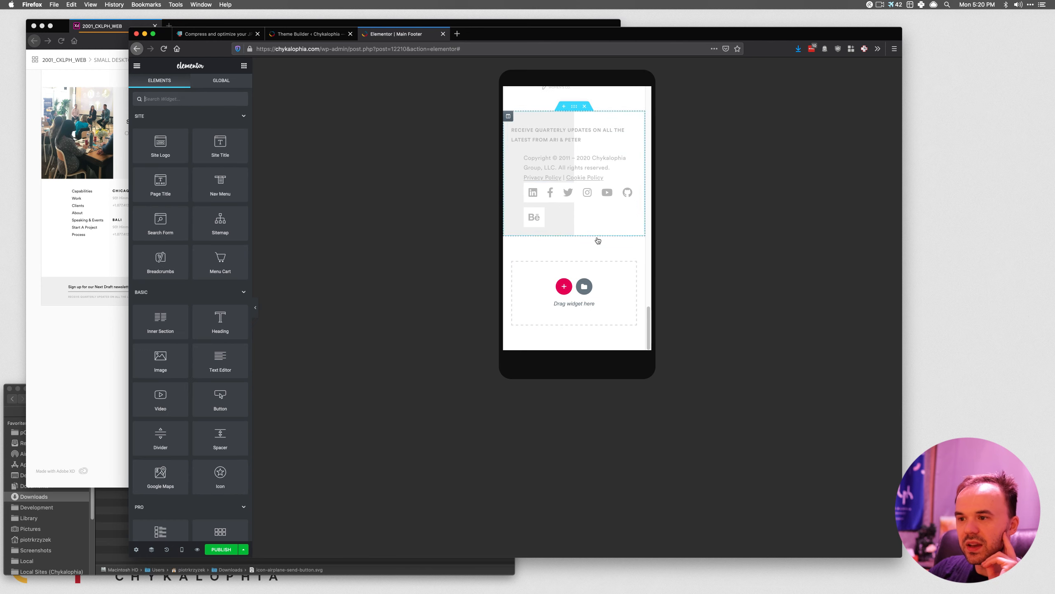
scroll(573, 166, "up", 1)
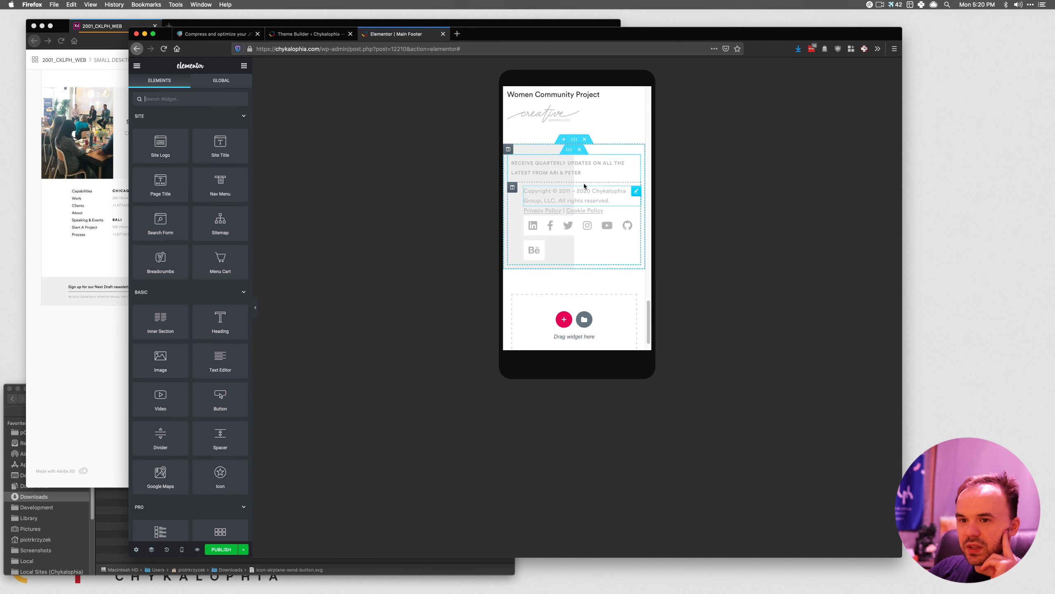
left_click(573, 140)
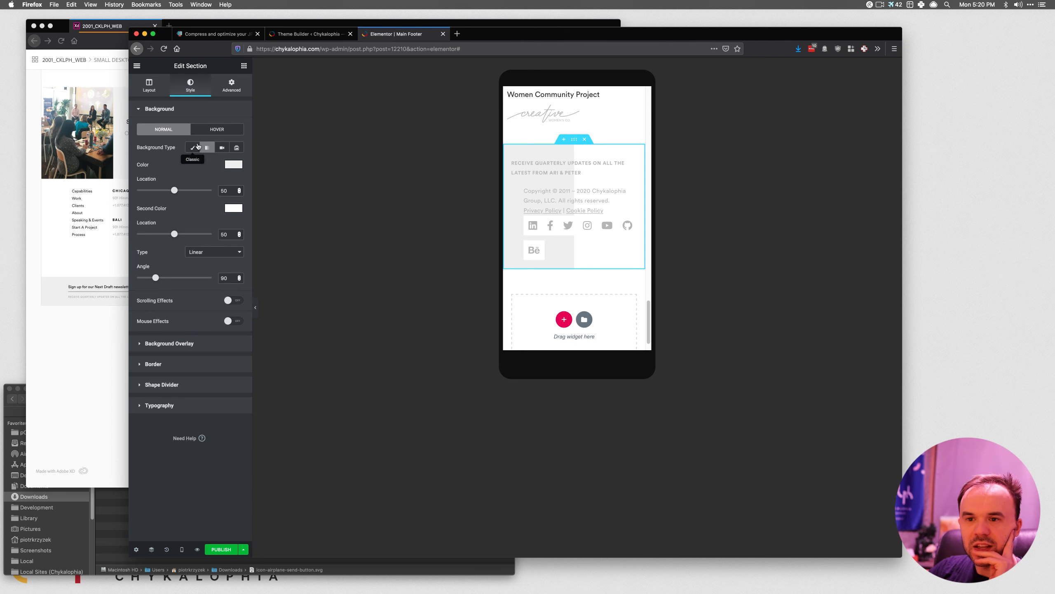
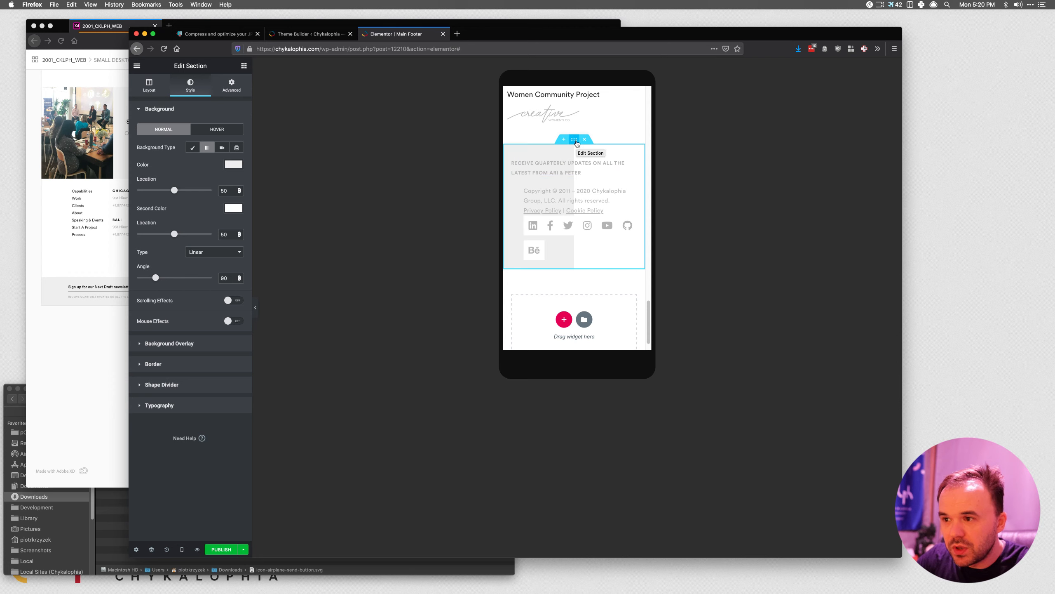
Switch the preview back to desktop and add an empty two-column section below the footer.
left_click(180, 550)
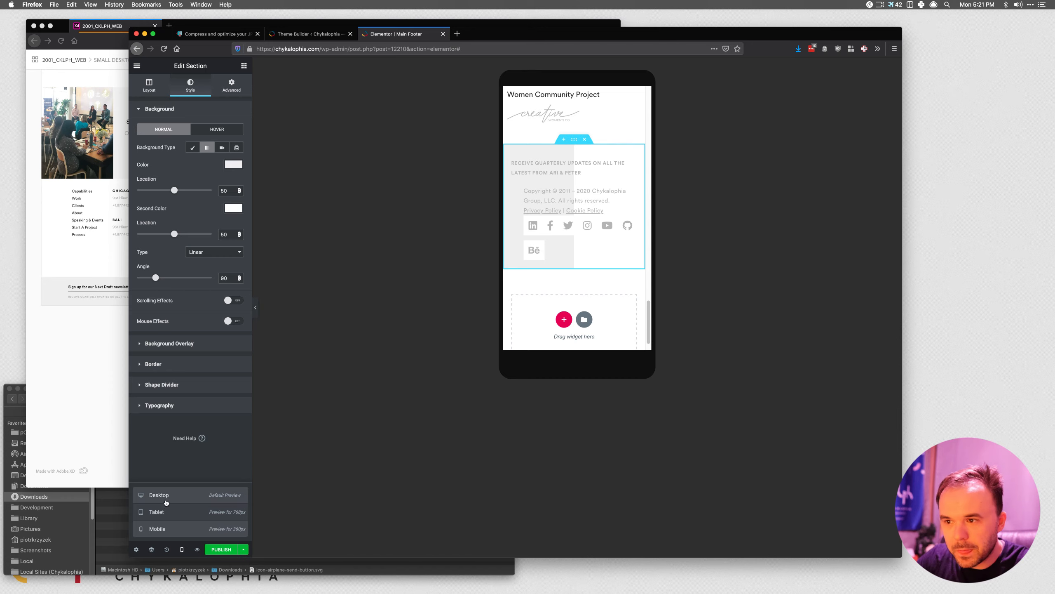
left_click(159, 495)
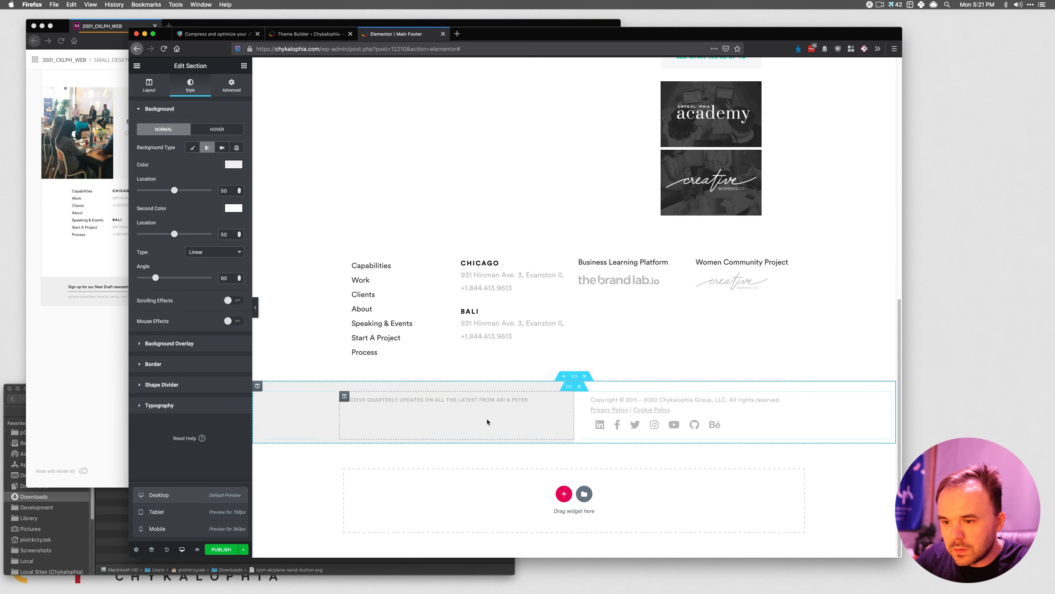
left_click(564, 494)
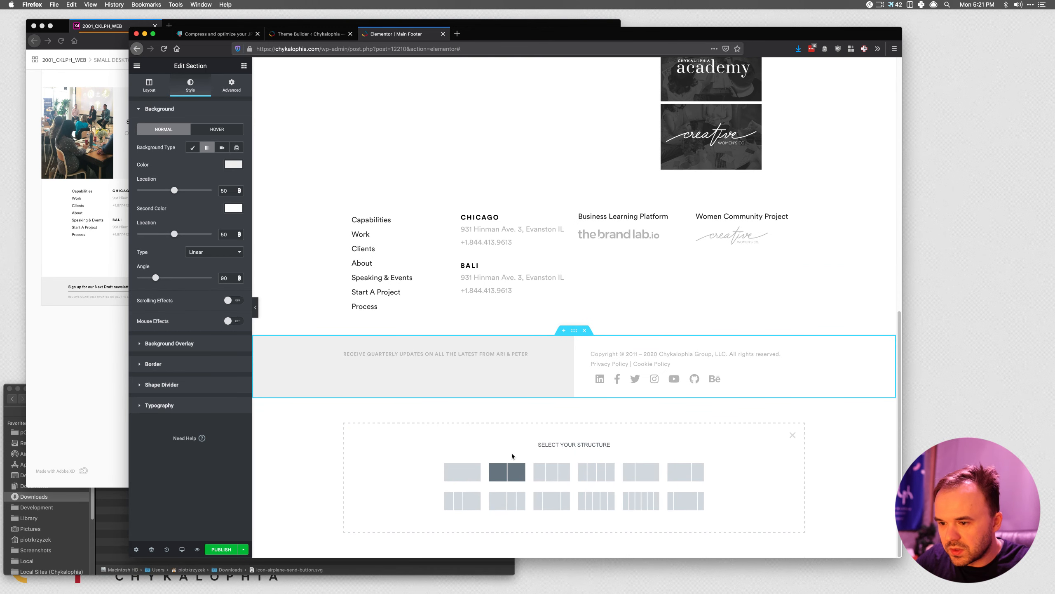
left_click(507, 472)
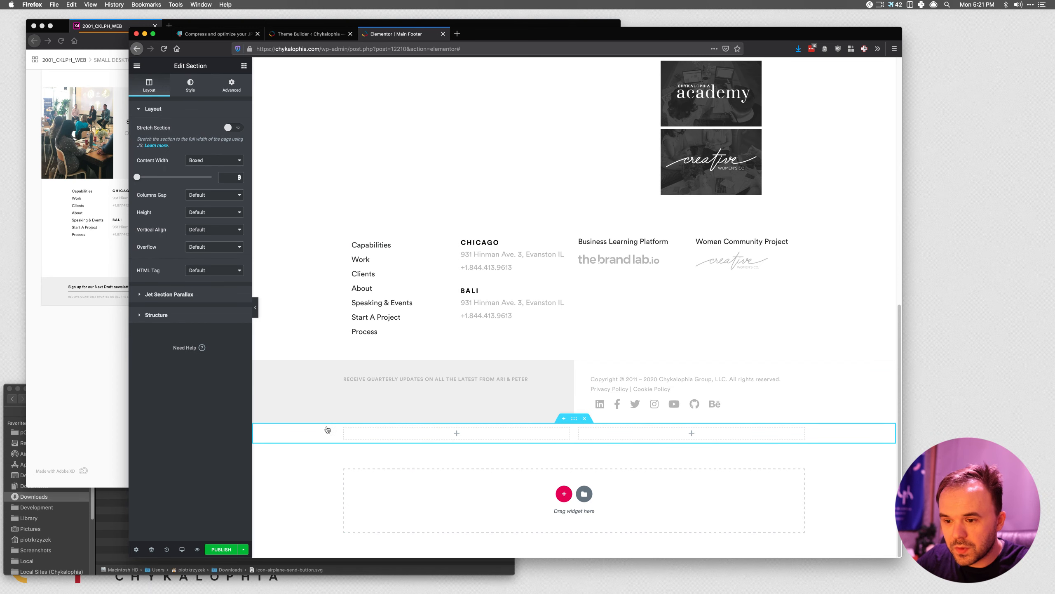
Give the new section's left column a Classic grey #B7B7B7 background.
left_click(344, 427)
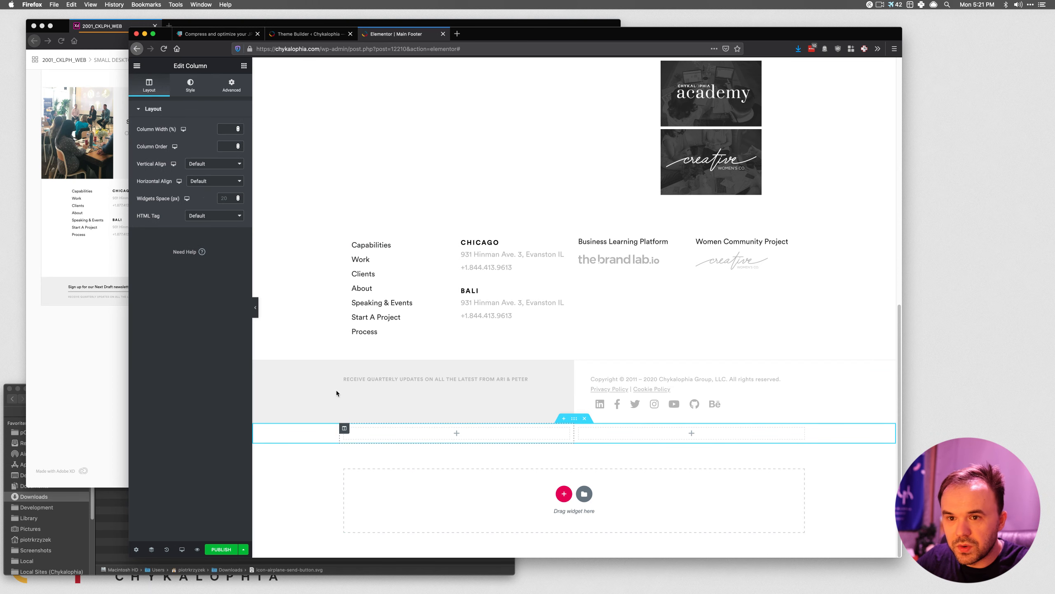
left_click(190, 86)
left_click(195, 148)
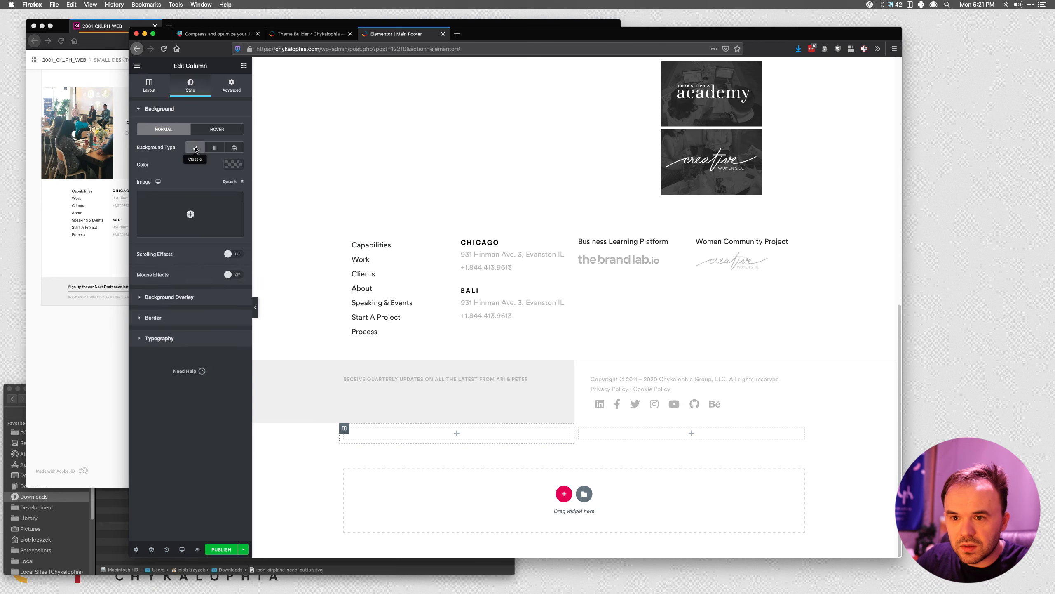
left_click(233, 164)
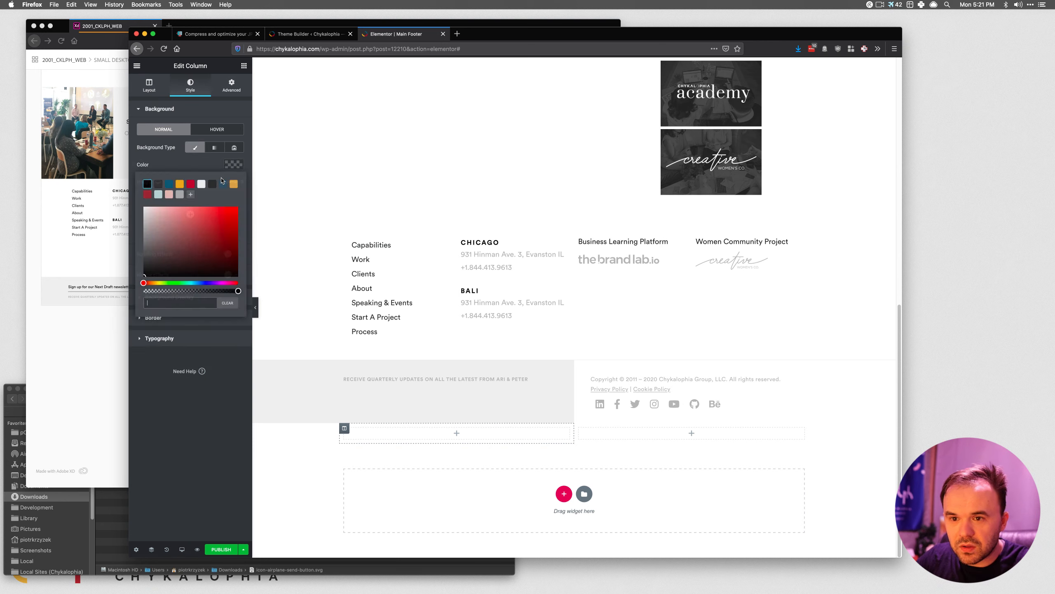
left_click(179, 195)
left_click(231, 504)
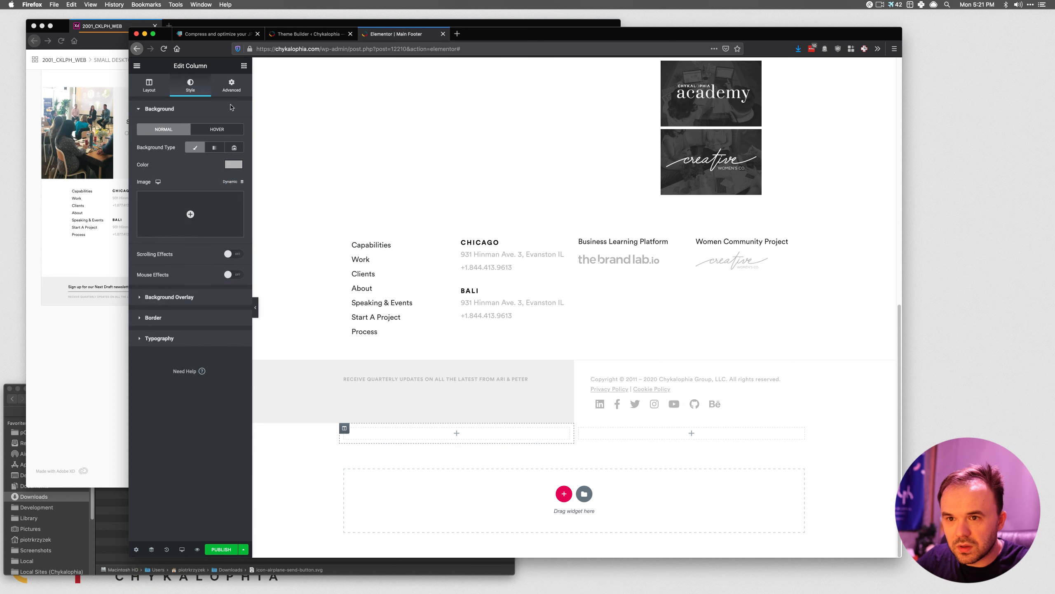
Drop a Heading widget into each column and set the section's content width to Full Width.
left_click(244, 66)
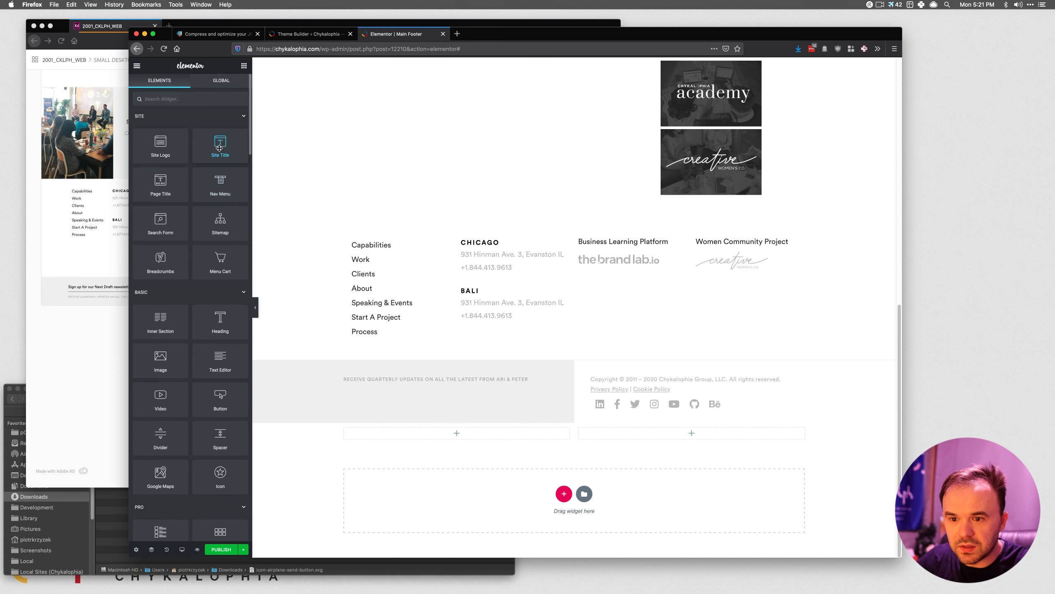
left_click_drag(220, 327, 431, 430)
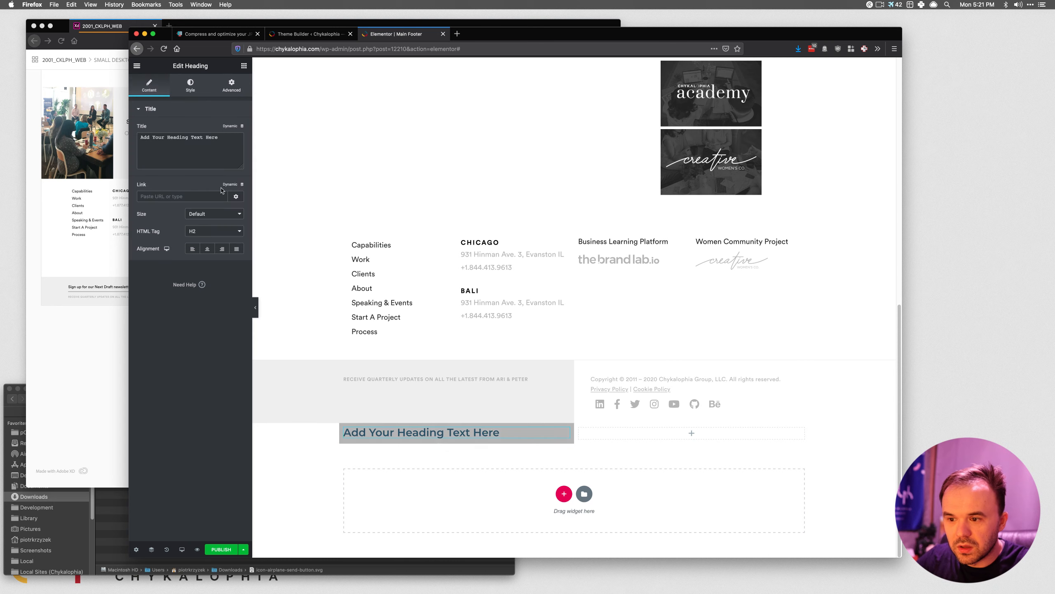
left_click(244, 66)
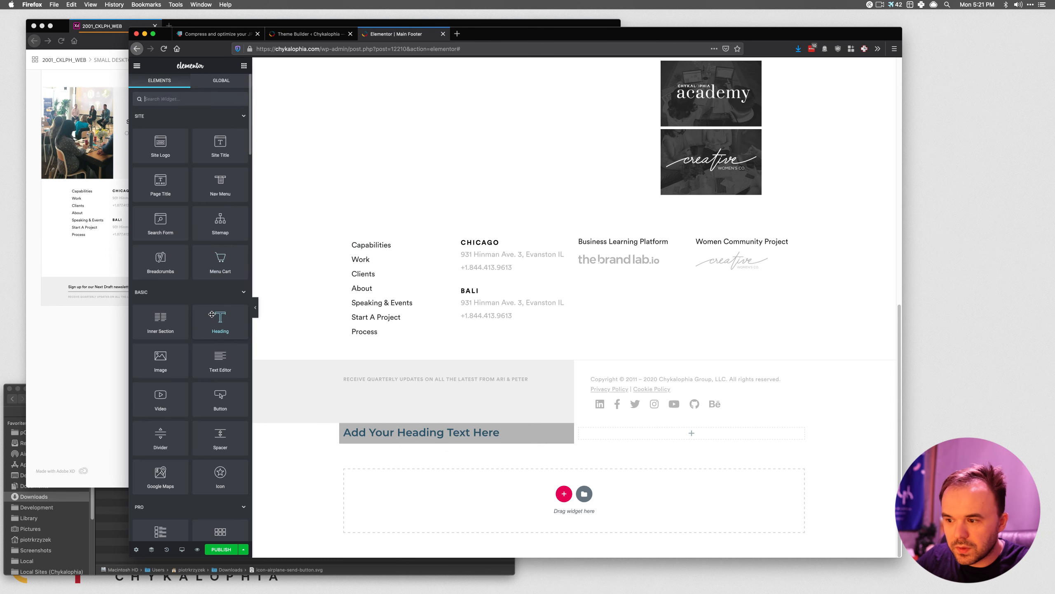
left_click_drag(217, 317, 669, 437)
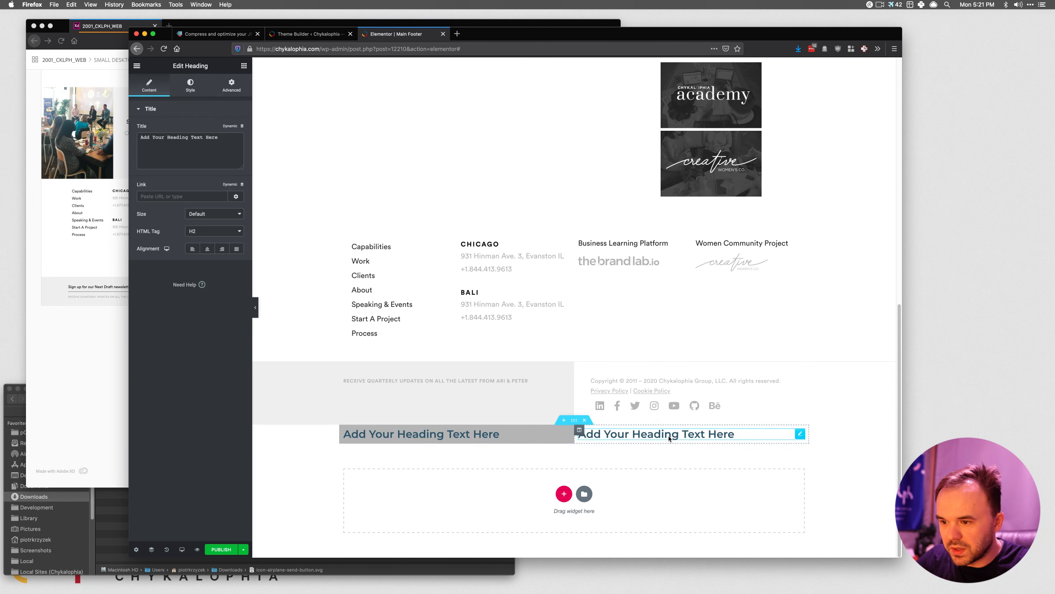
left_click(574, 420)
left_click(216, 161)
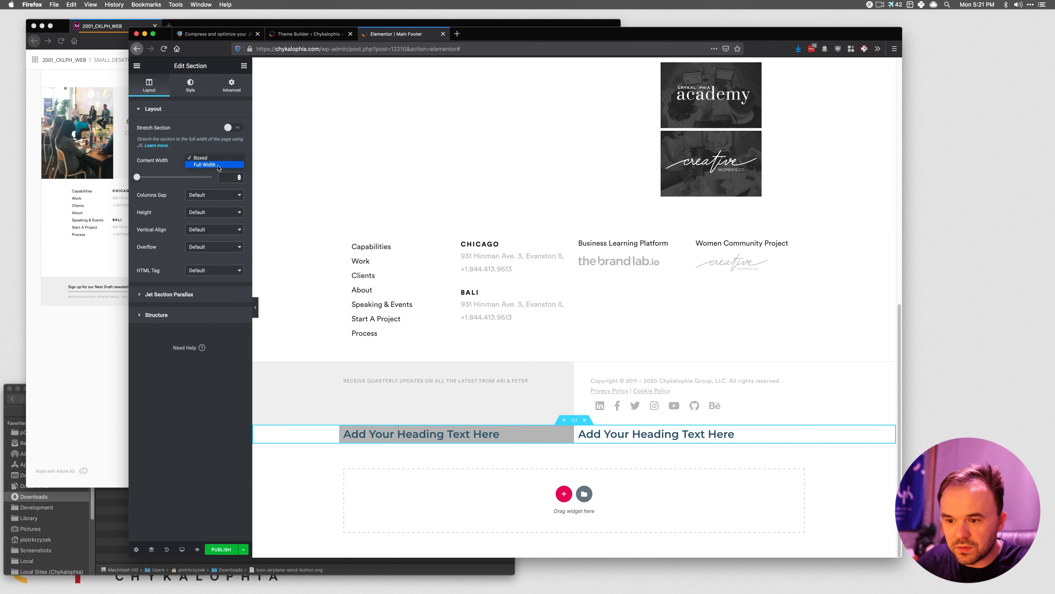
left_click(218, 167)
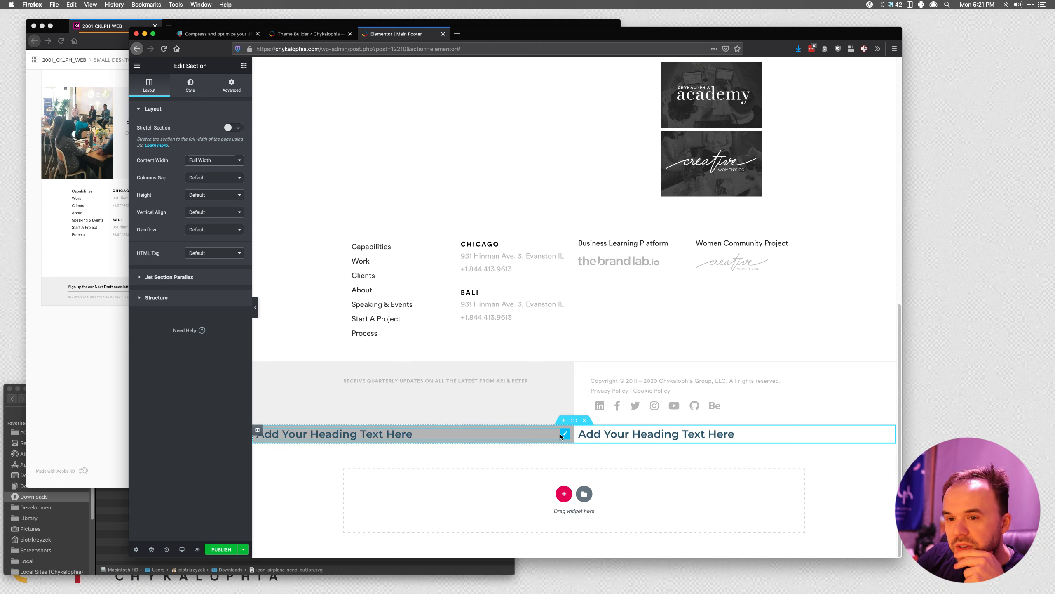
left_click(181, 550)
Check the footer in the mobile preview, then return to the desktop view.
left_click(181, 528)
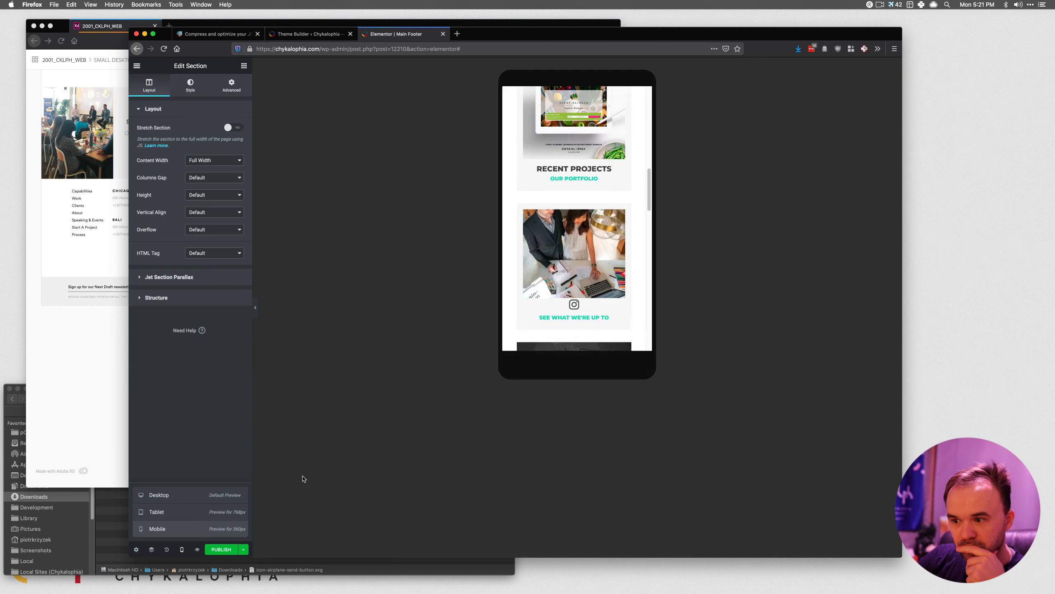
scroll(608, 256, "down", 10)
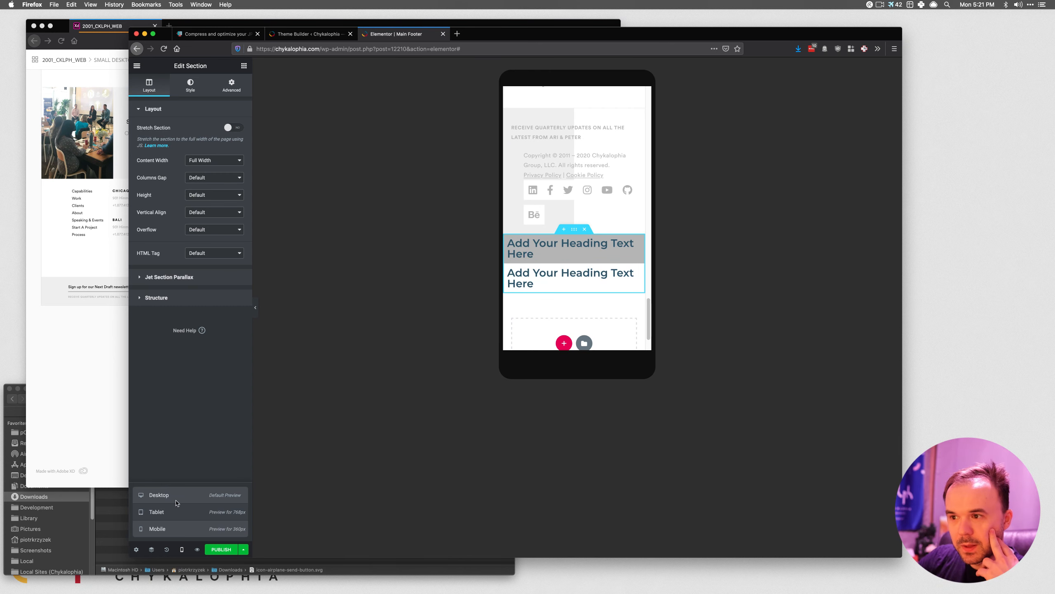
left_click(159, 494)
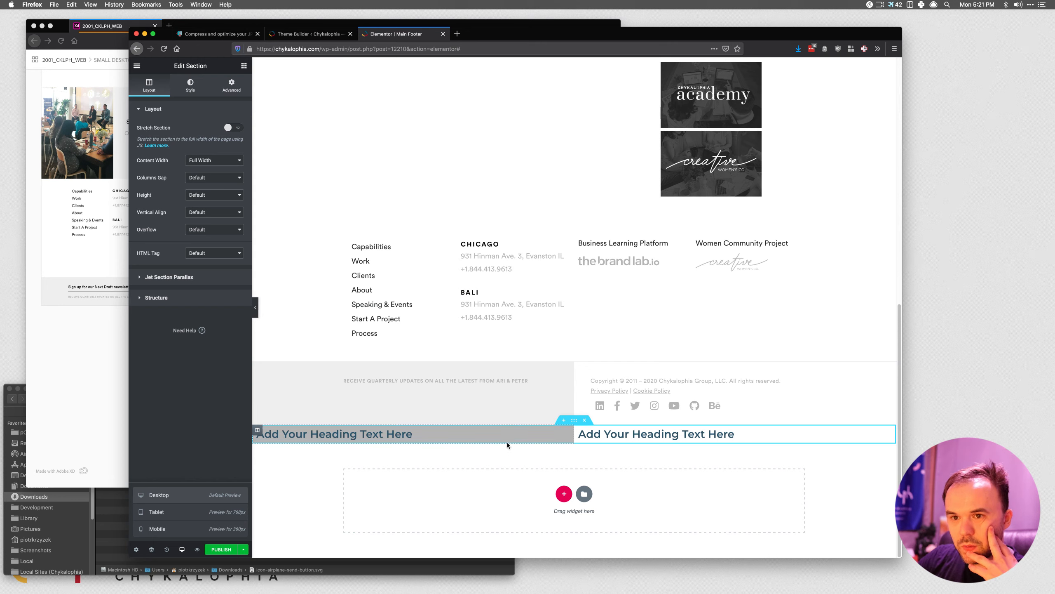
Drop an inner section into the grey left column and delete its second column.
left_click(244, 66)
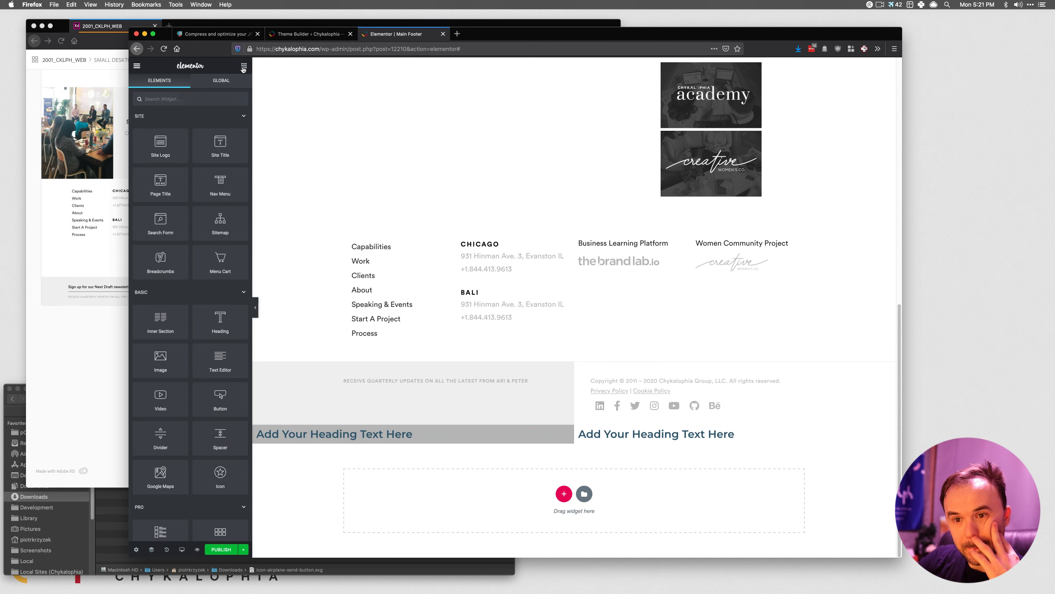
left_click_drag(161, 323, 465, 434)
right_click(418, 444)
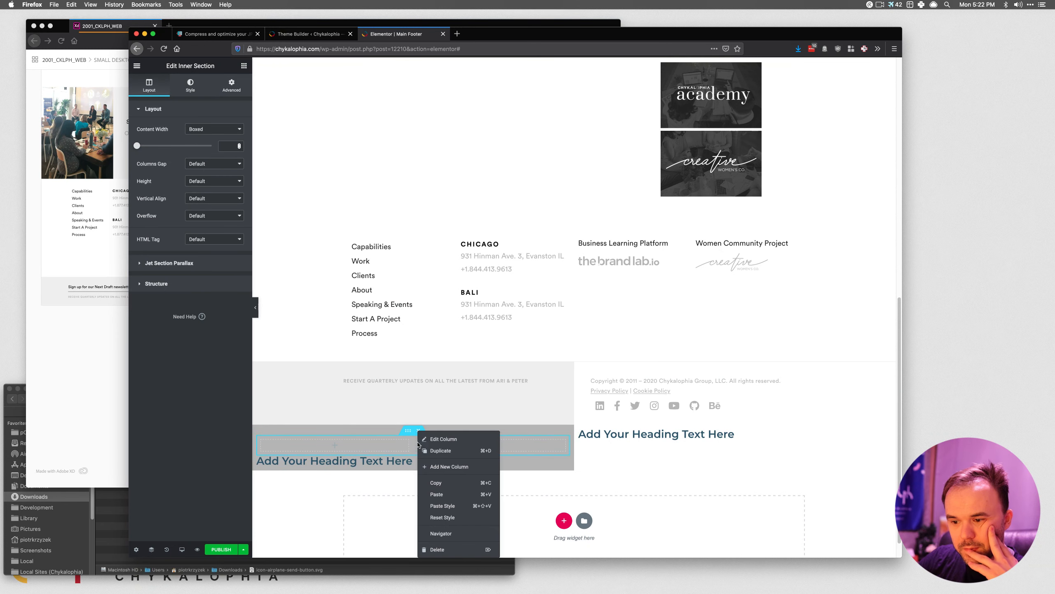
left_click(437, 549)
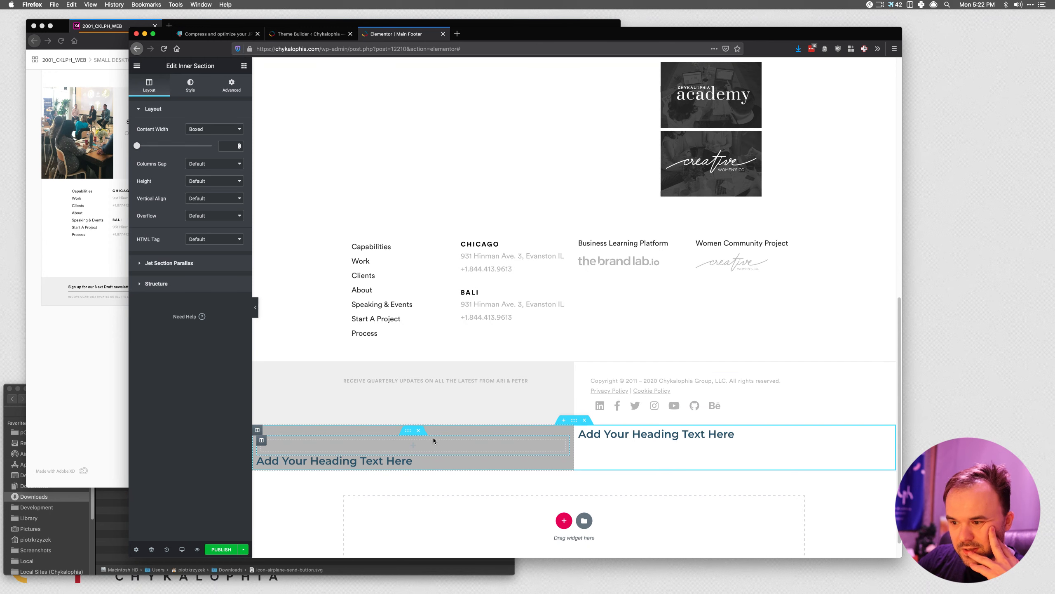
Duplicate the quarterly-updates newsletter text and move the copy into the inner section.
scroll(433, 438, "down", 1)
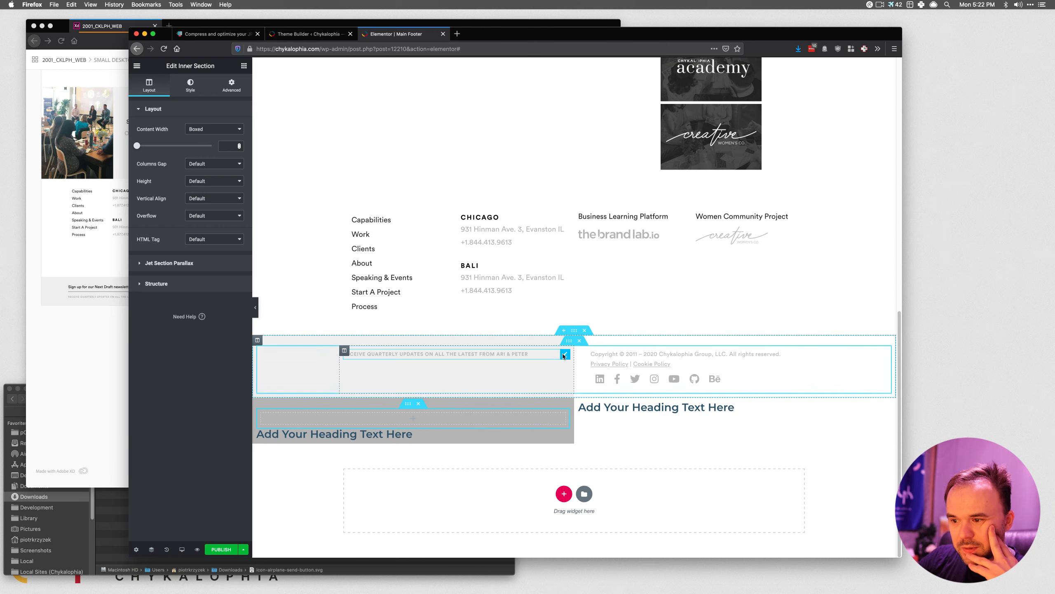
right_click(563, 356)
left_click(574, 369)
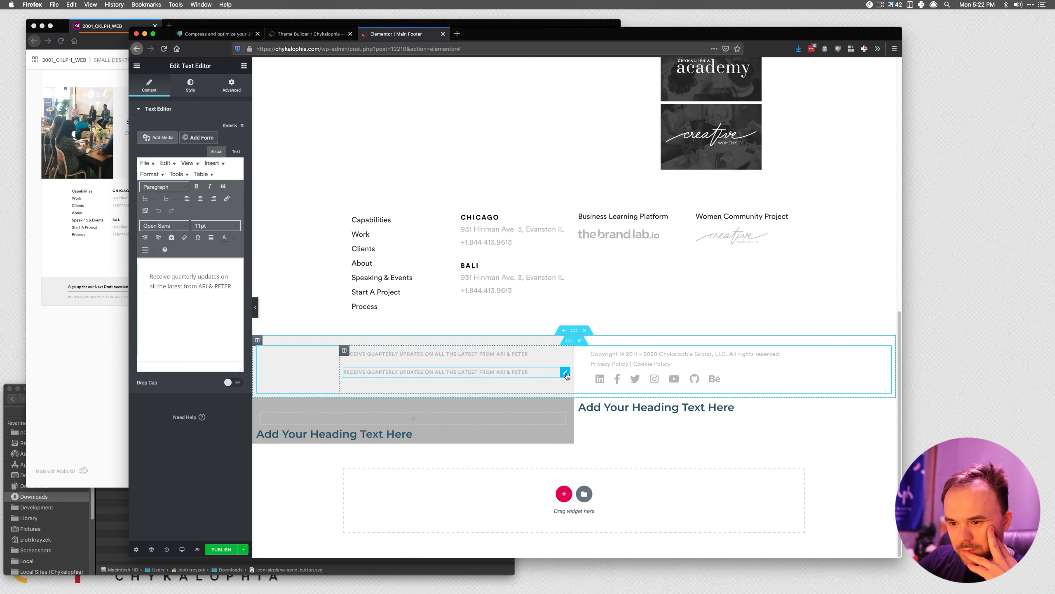
mouse_move(566, 374)
left_mouse_down()
mouse_move(457, 430)
mouse_move(429, 423)
left_mouse_up()
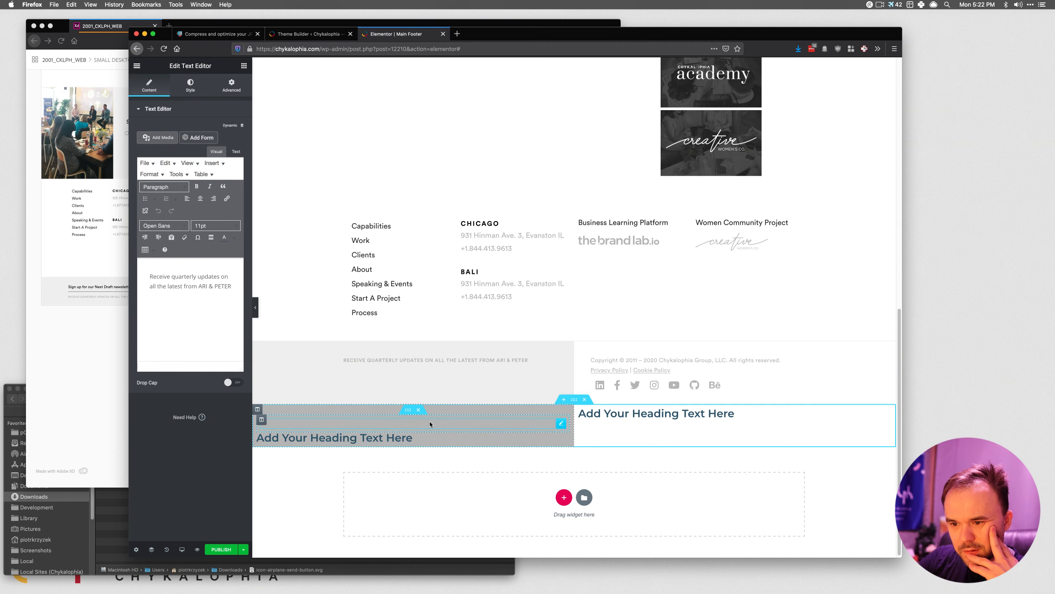
left_click(257, 409)
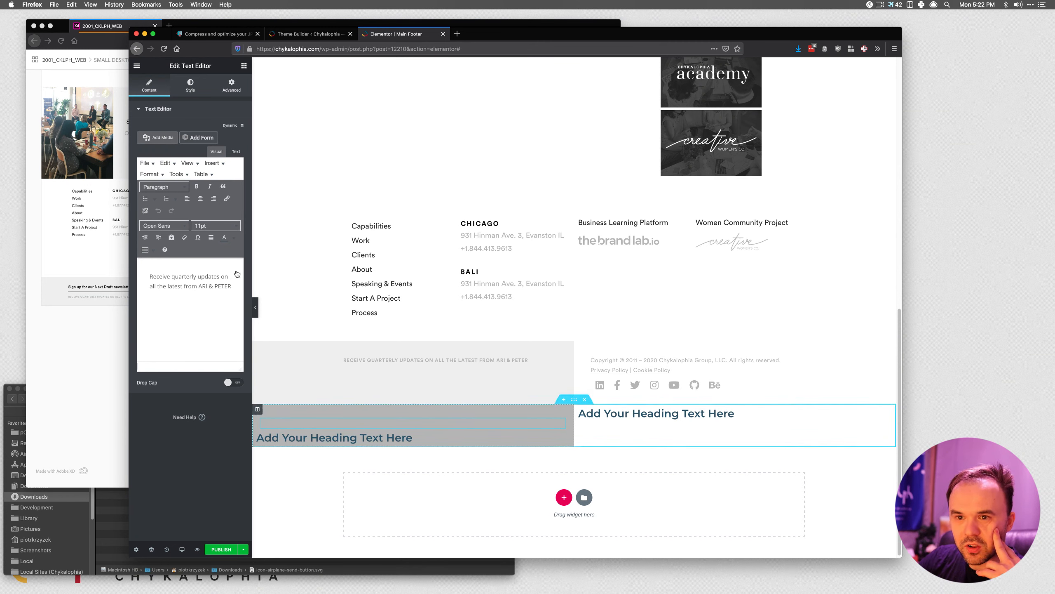
left_click(190, 85)
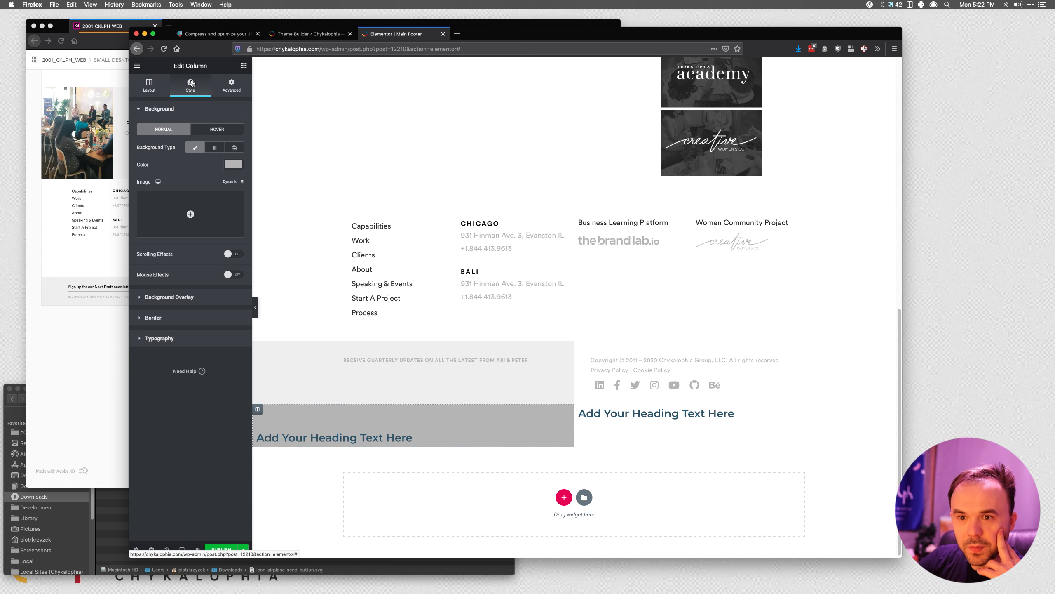
Try several left-column background colours, settling on gold #E1B05A.
left_click(233, 164)
left_click(202, 185)
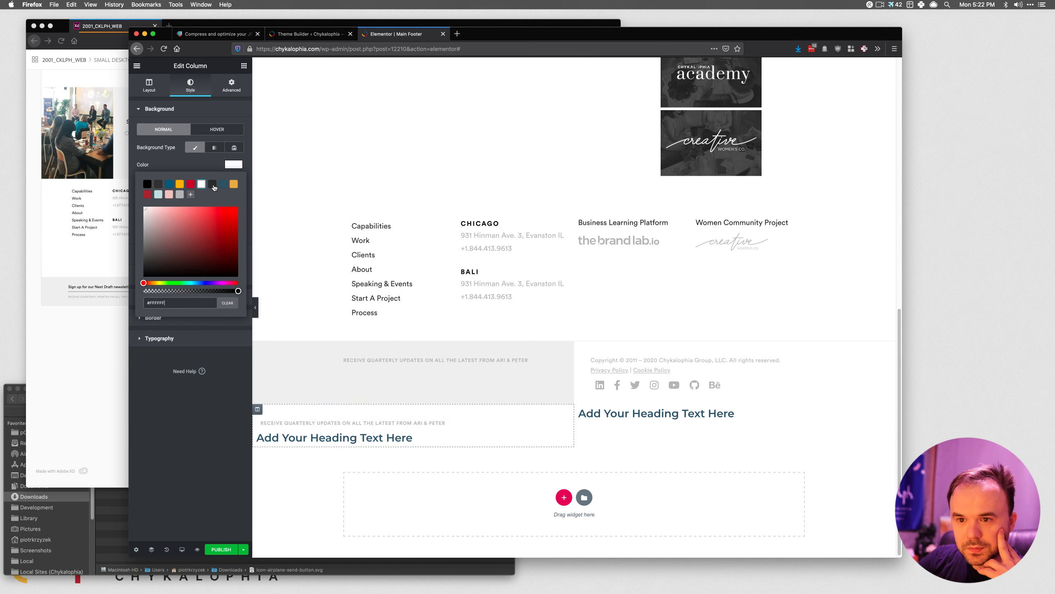
left_click(212, 185)
left_click(223, 184)
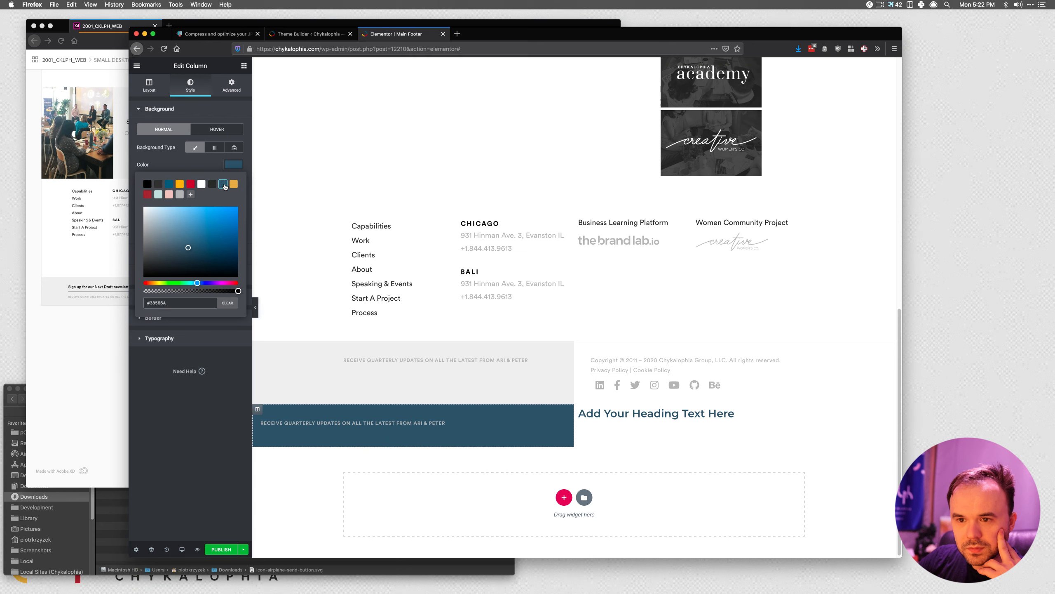
left_click(213, 186)
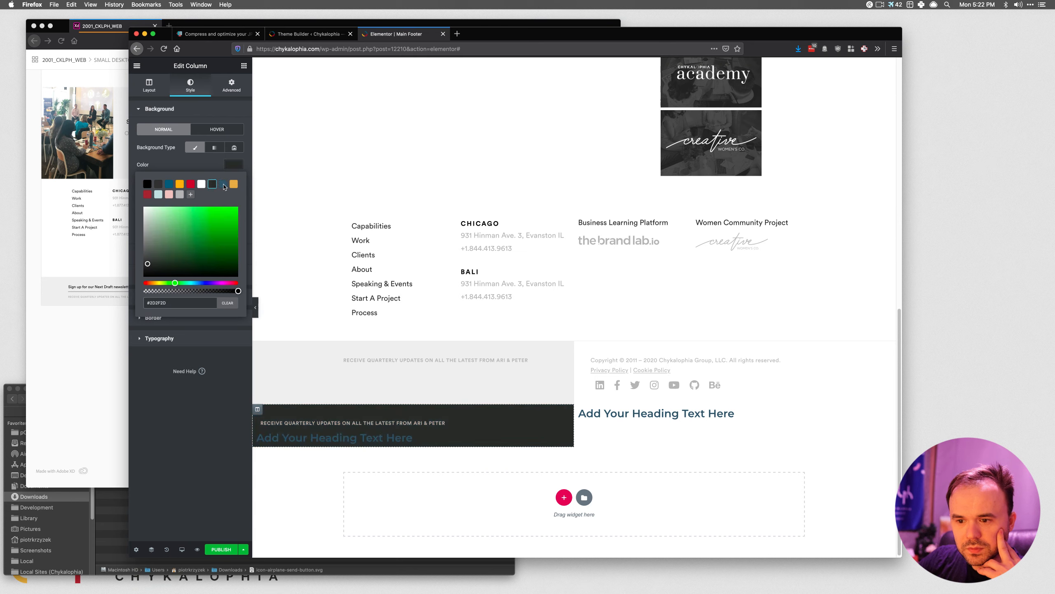
left_click(234, 184)
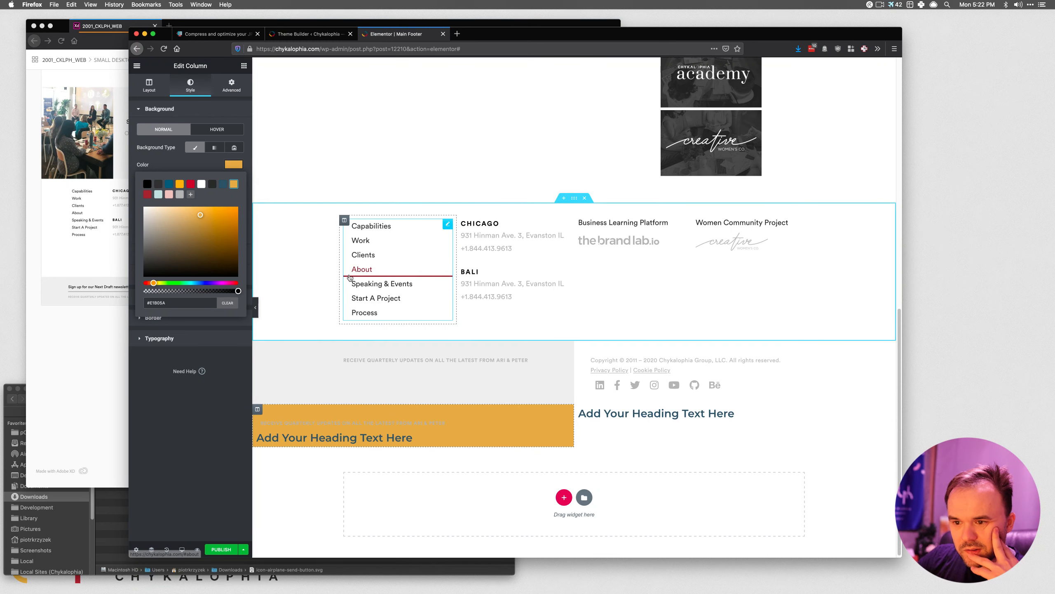
Cancel an attempted screenshot and select the bottom footer section holding the newsletter text.
key("super+shift+3")
key("super+shift+2")
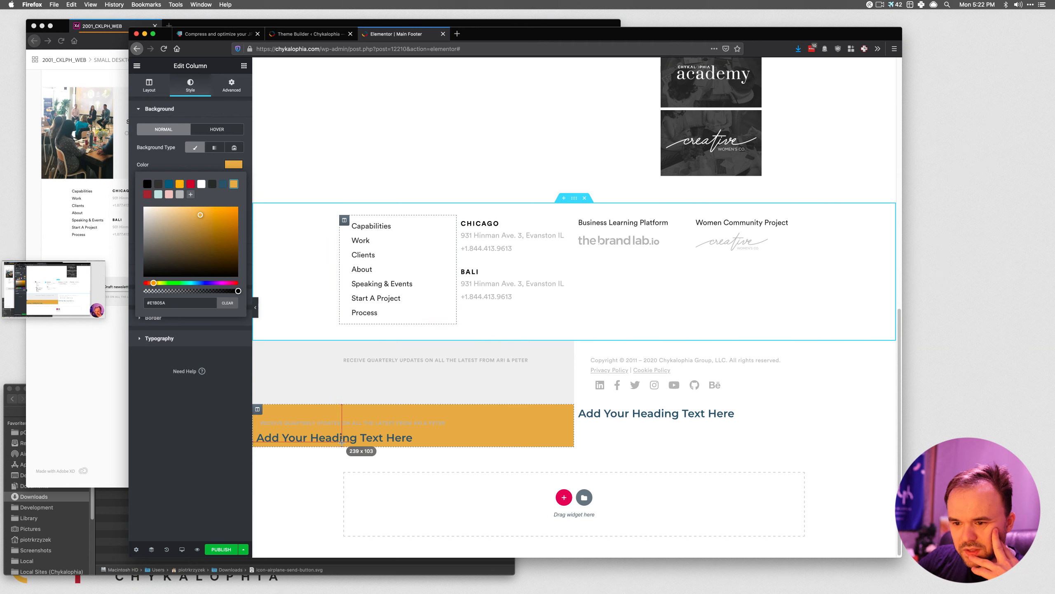
key("Escape")
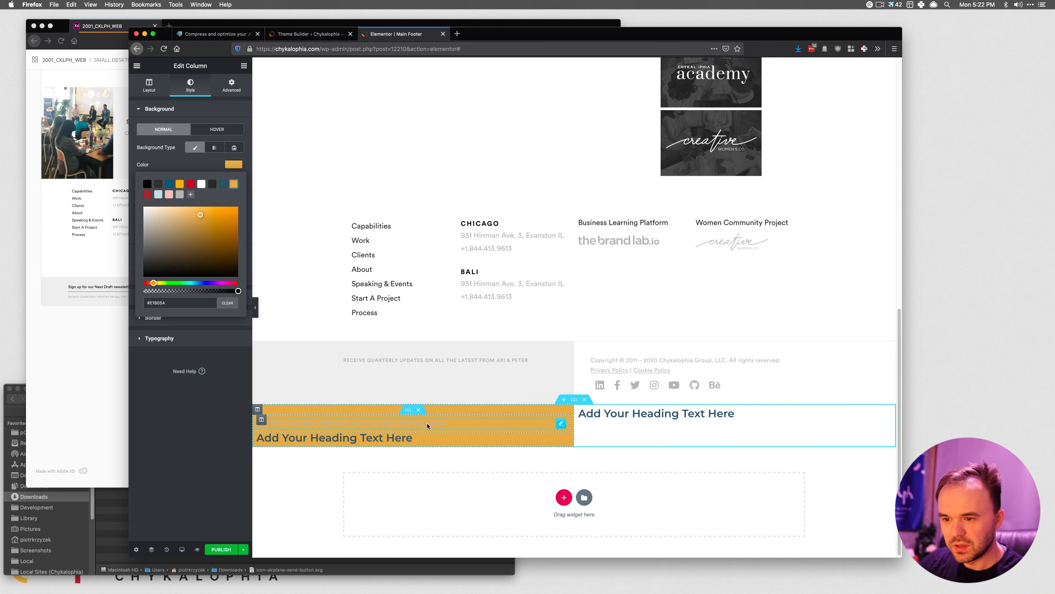
left_click(406, 423)
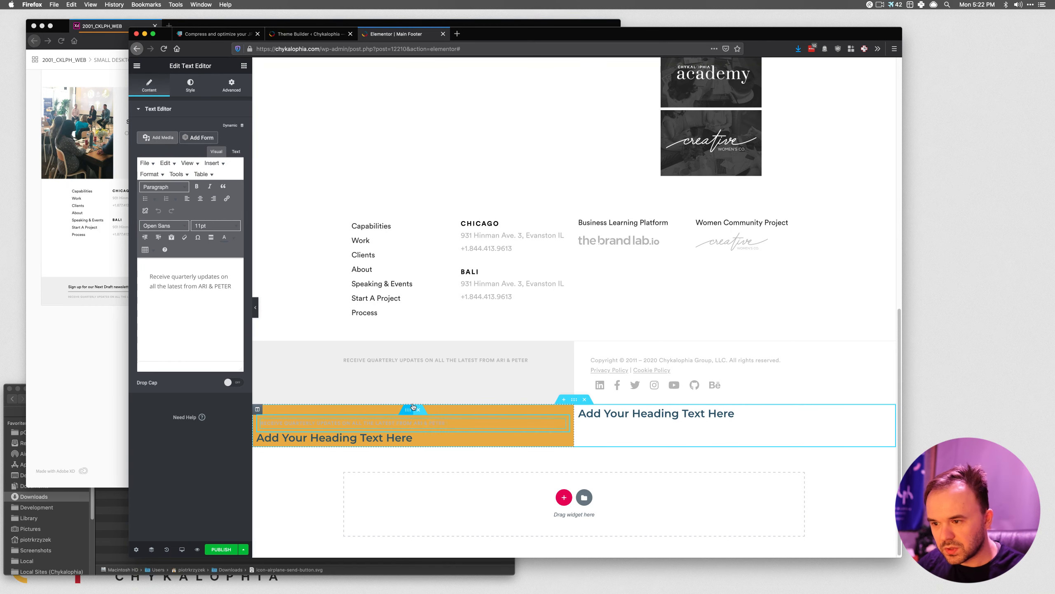
left_click(574, 400)
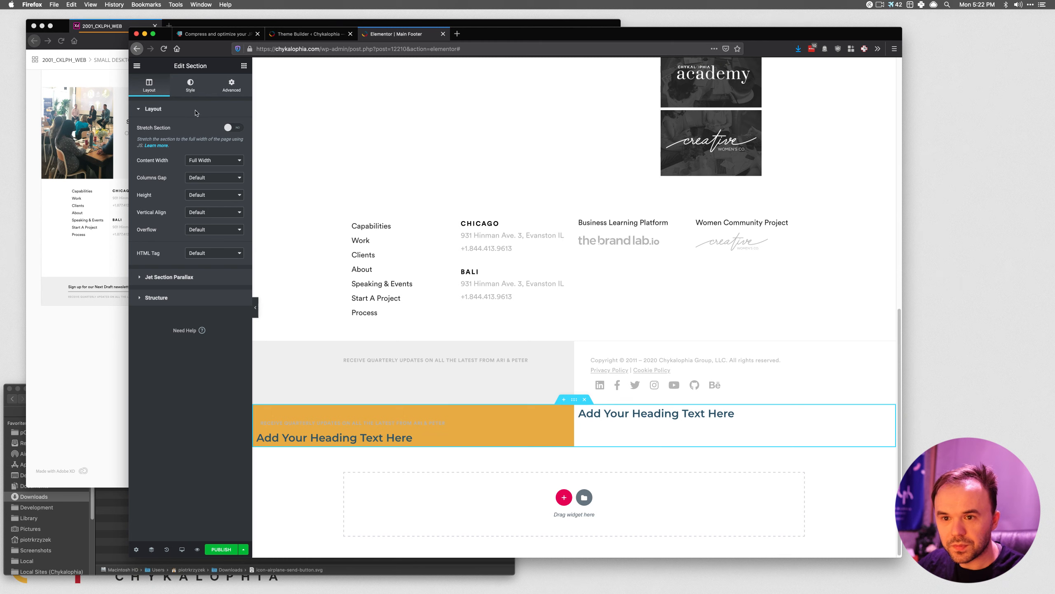
Toggle the bottom section between boxed and stretched widths, leaving it unstretched and full-width.
left_click(205, 162)
left_click(213, 151)
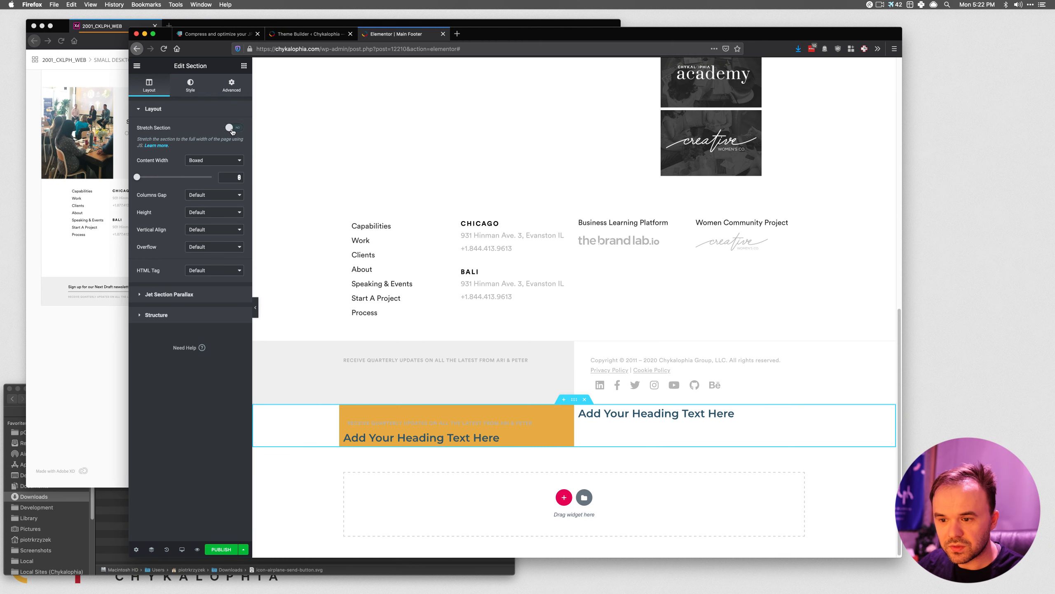
left_click(233, 129)
left_click(240, 130)
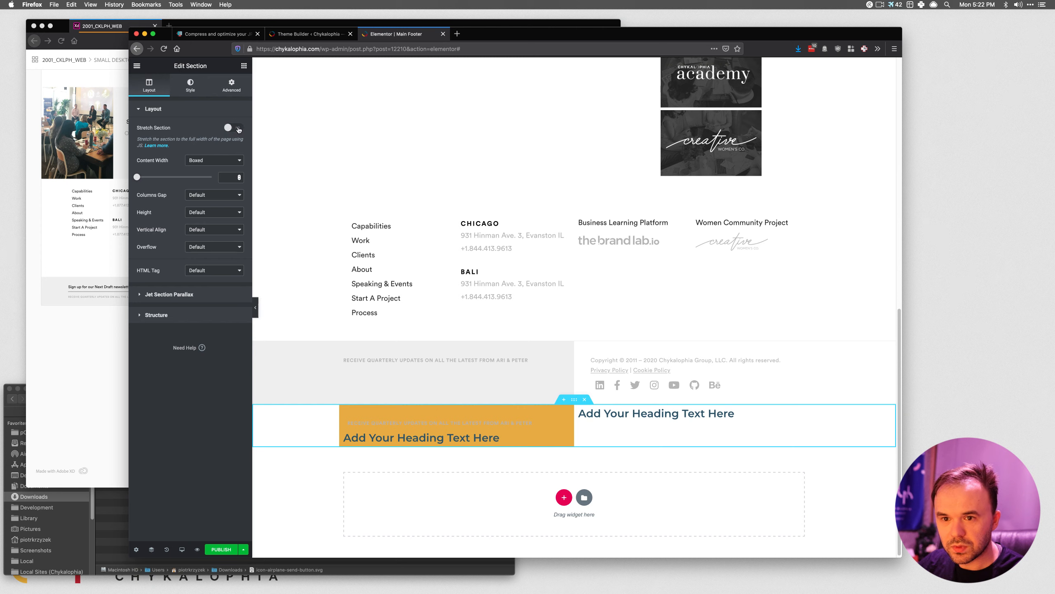
left_click(239, 129)
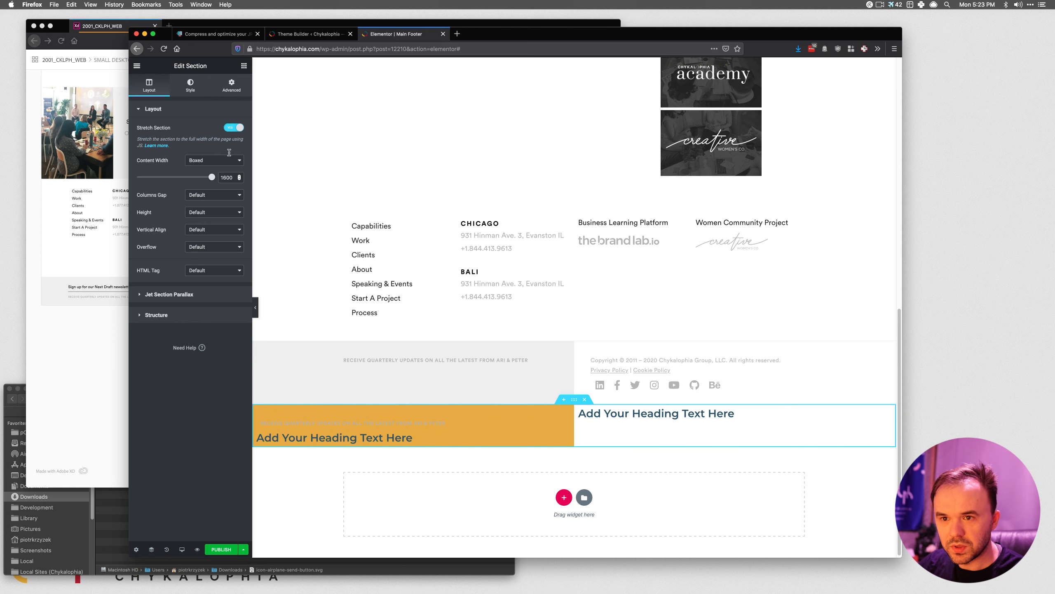
left_click(233, 128)
left_click(213, 160)
left_click(213, 169)
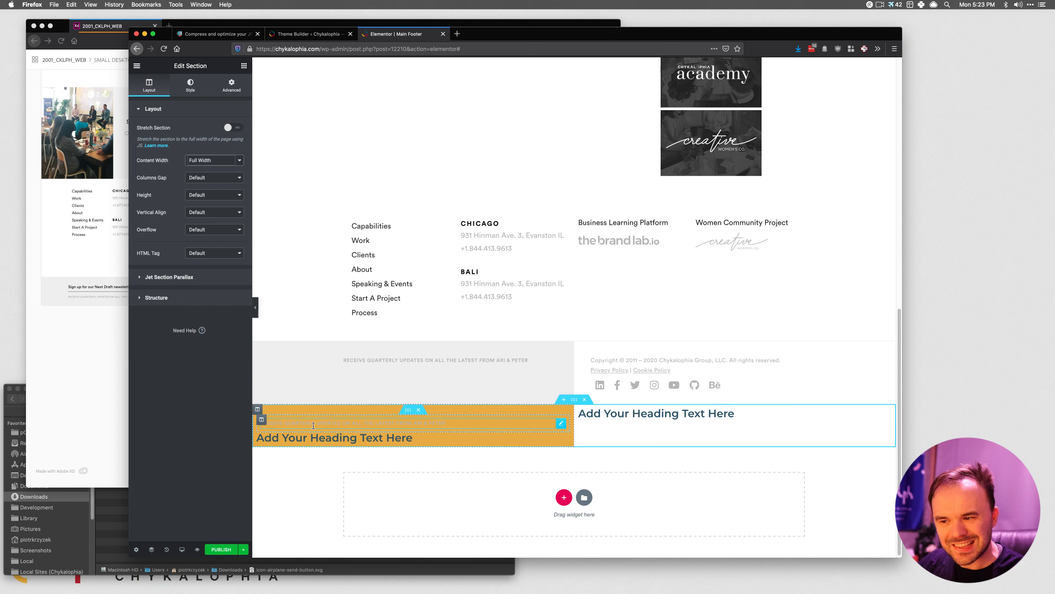
Try end horizontal alignment on the orange column, then reset it to default.
left_click(257, 409)
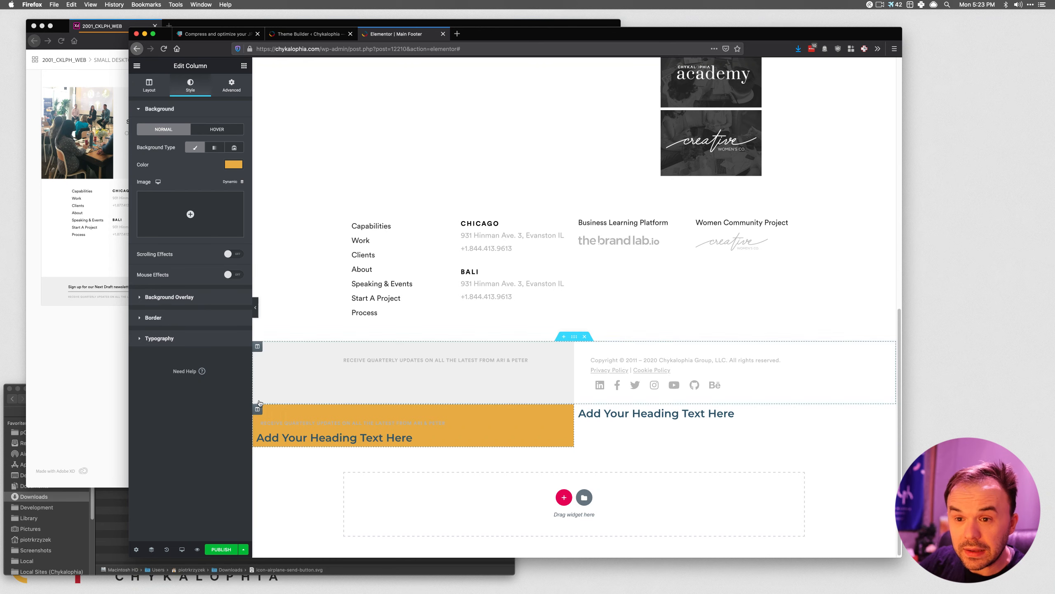
left_click(150, 86)
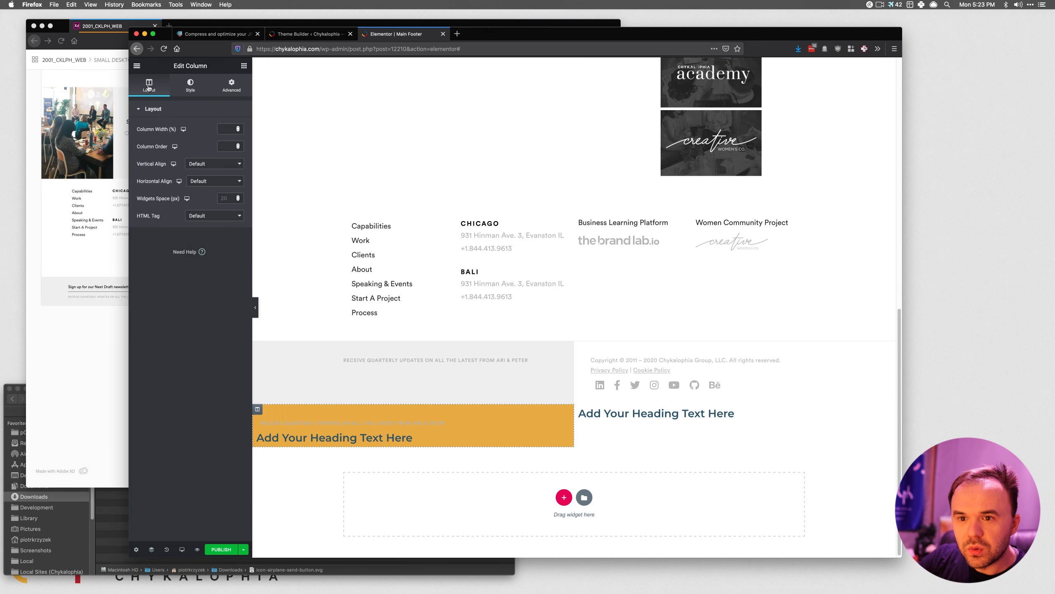
left_click(229, 166)
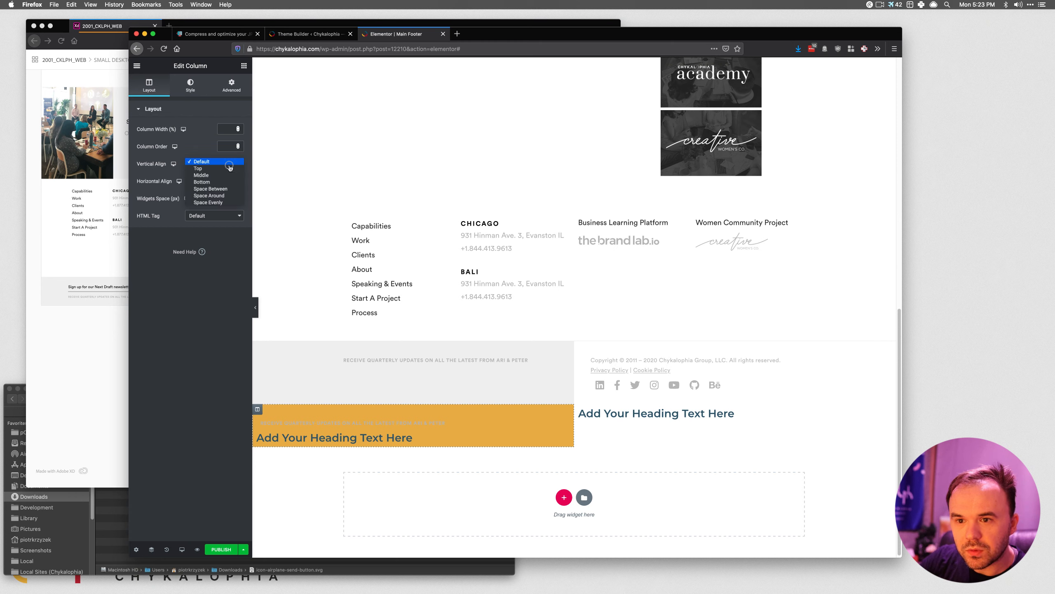
left_click(155, 162)
left_click(204, 185)
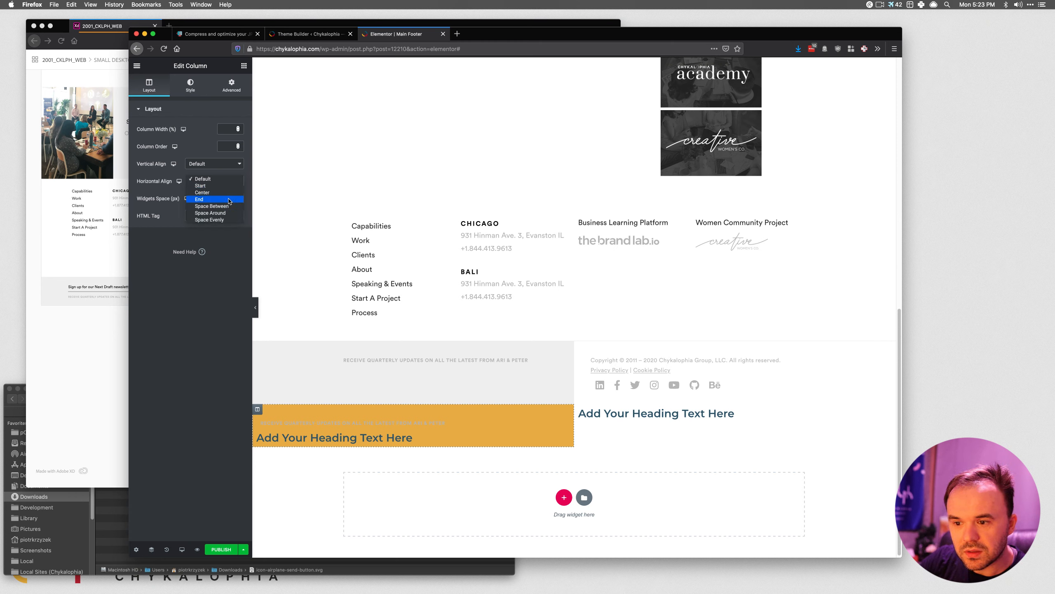
left_click(212, 198)
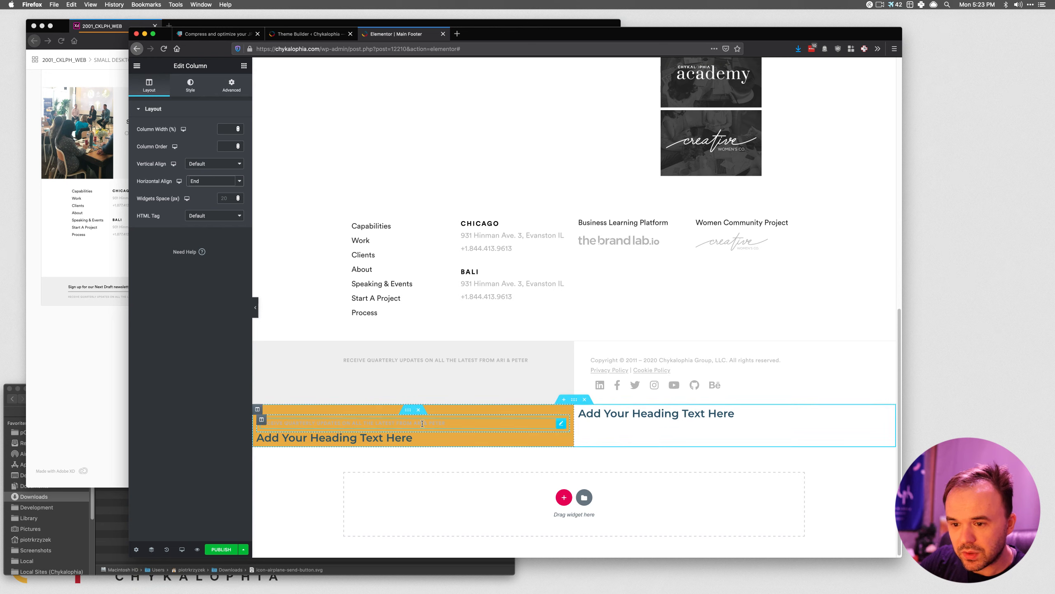
left_click(214, 181)
left_click(210, 160)
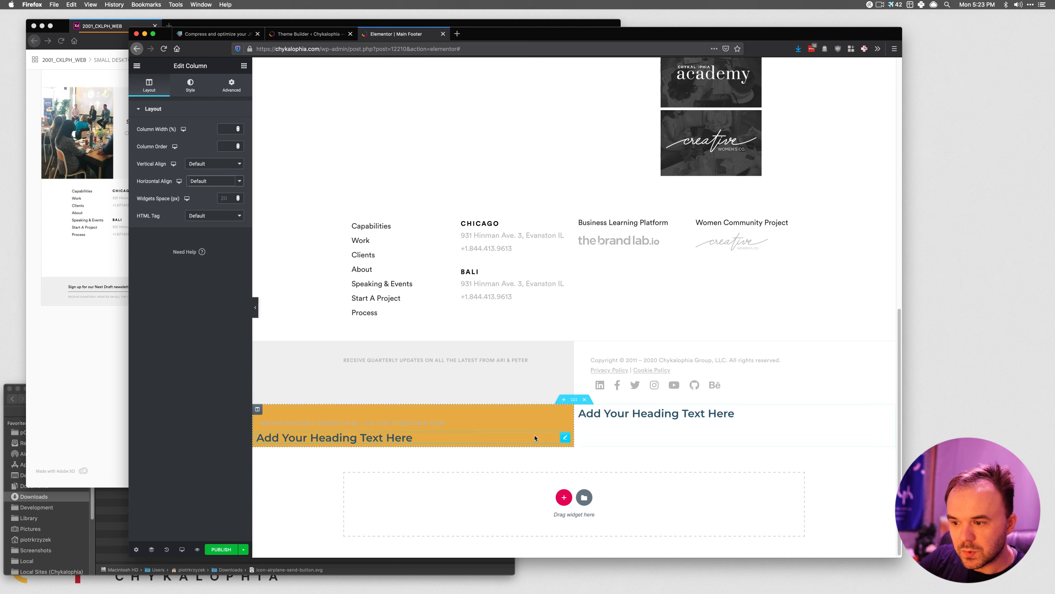
Set the inner section's content width to 500 with No Gap between its columns.
left_click(407, 410)
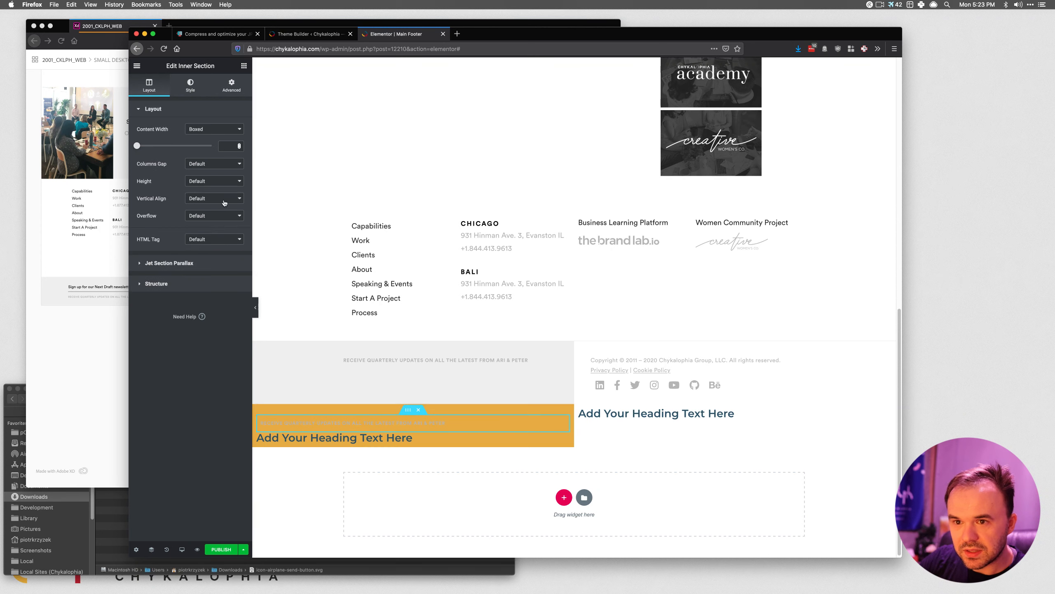
left_click(136, 145)
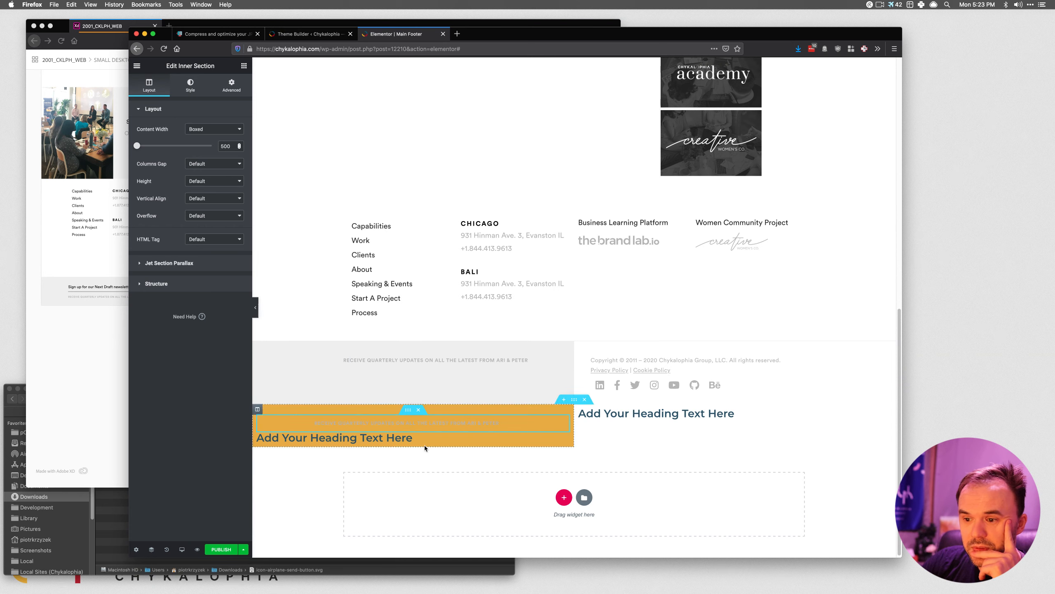
left_click(189, 87)
left_click(151, 85)
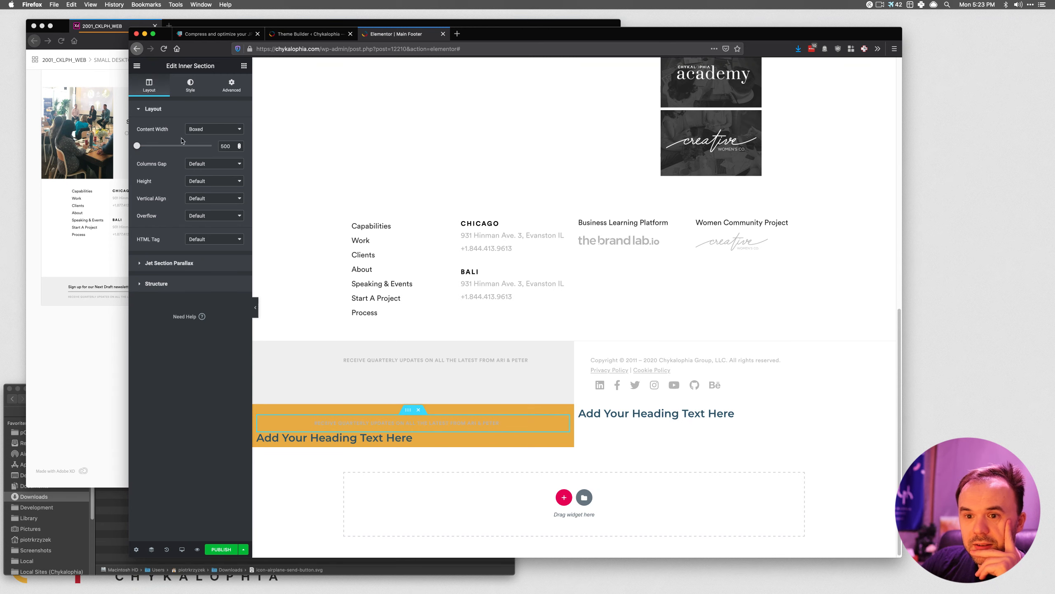
left_click(211, 163)
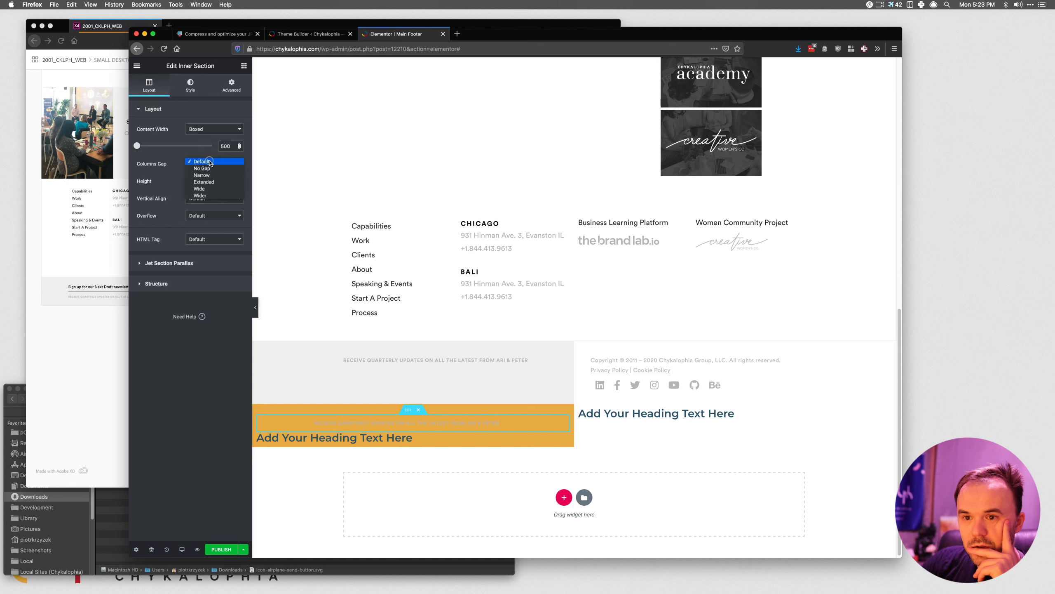
left_click(203, 168)
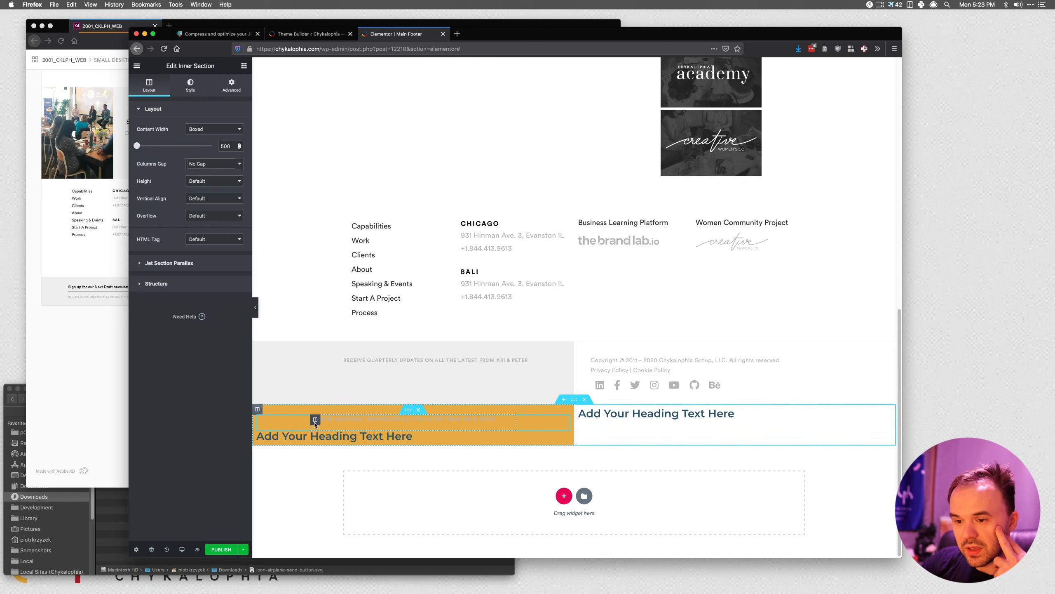
left_click(314, 419)
left_click(214, 181)
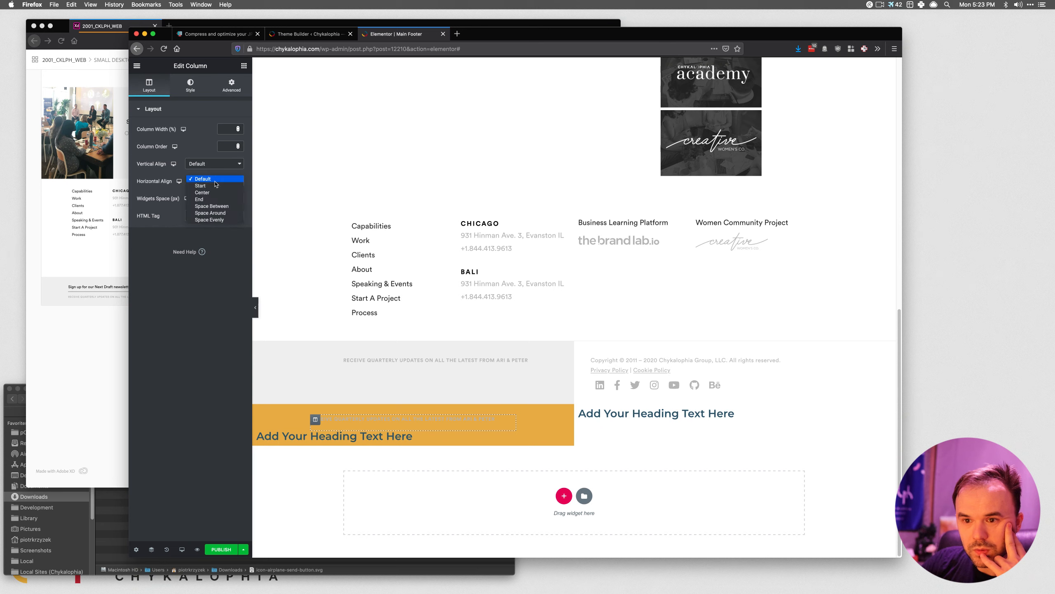
left_click(212, 196)
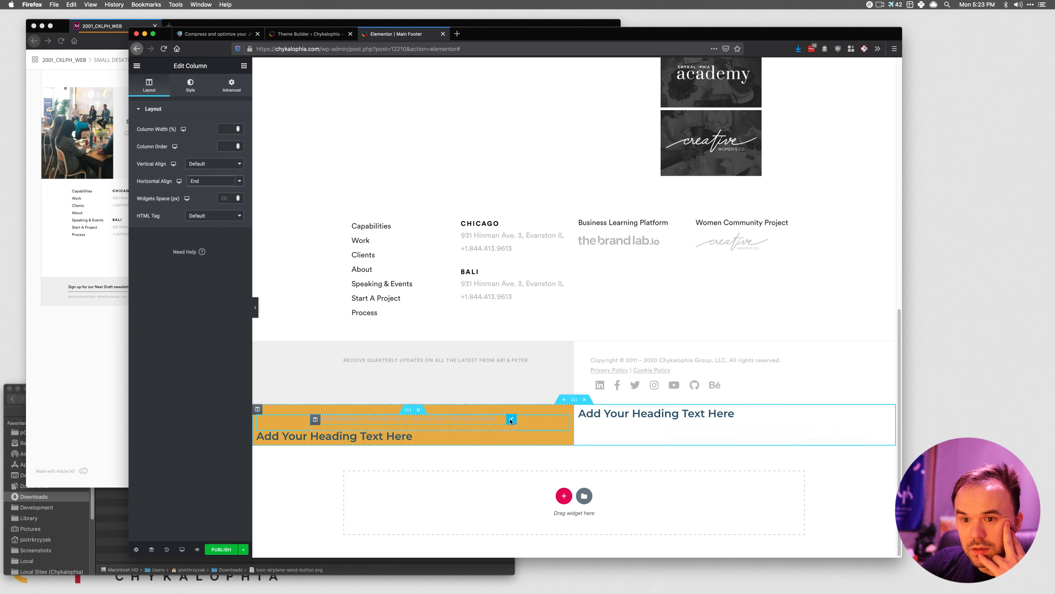
left_click(219, 180)
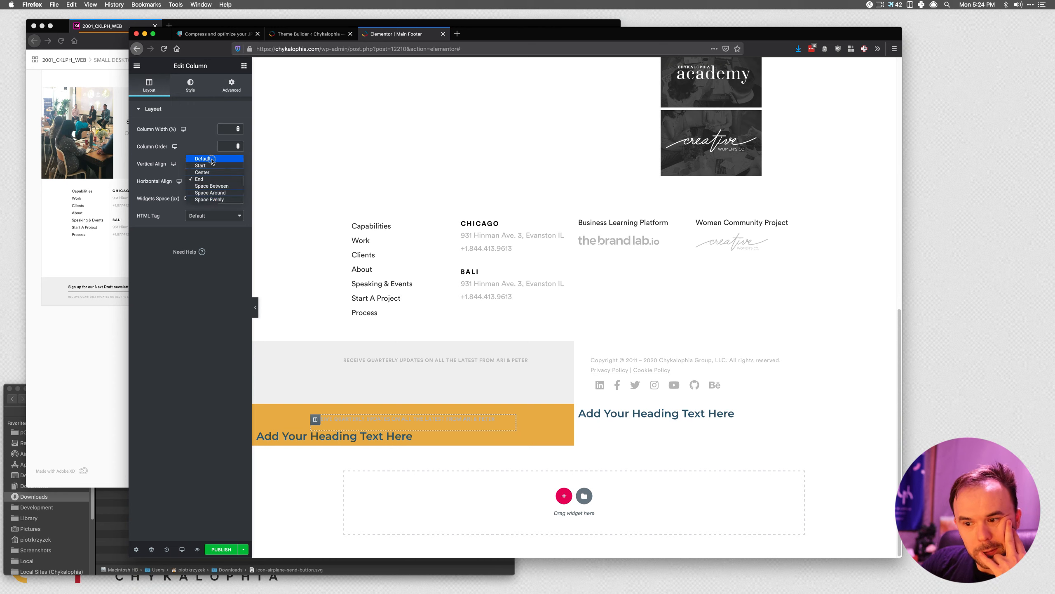
left_click(226, 158)
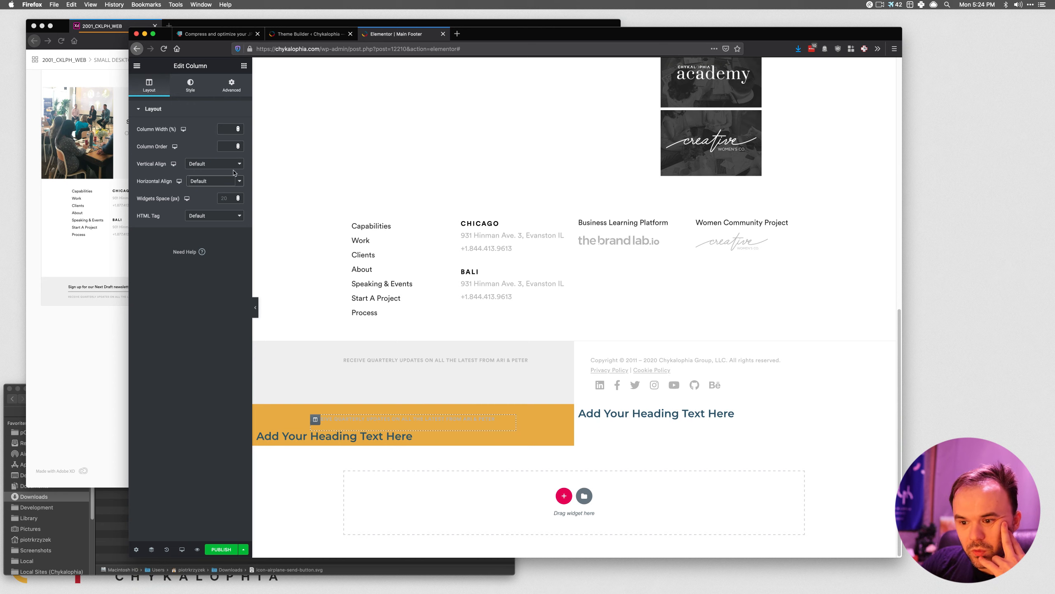
left_click(408, 411)
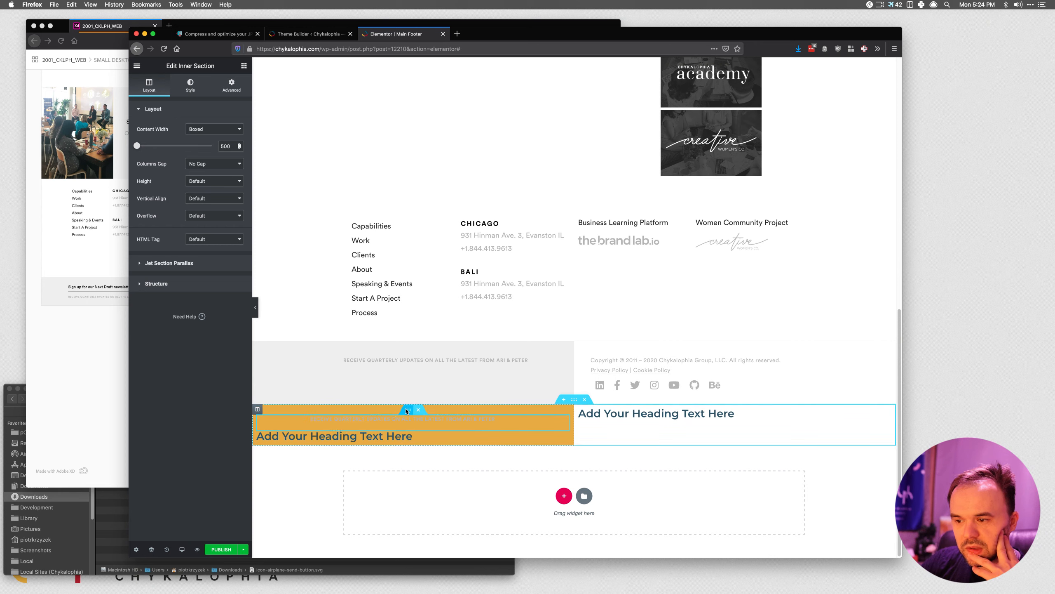
Try inner section content widths of 1298 and 400, then clear the custom width.
mouse_move(138, 145)
left_mouse_down()
mouse_move(191, 145)
mouse_move(118, 139)
left_mouse_up()
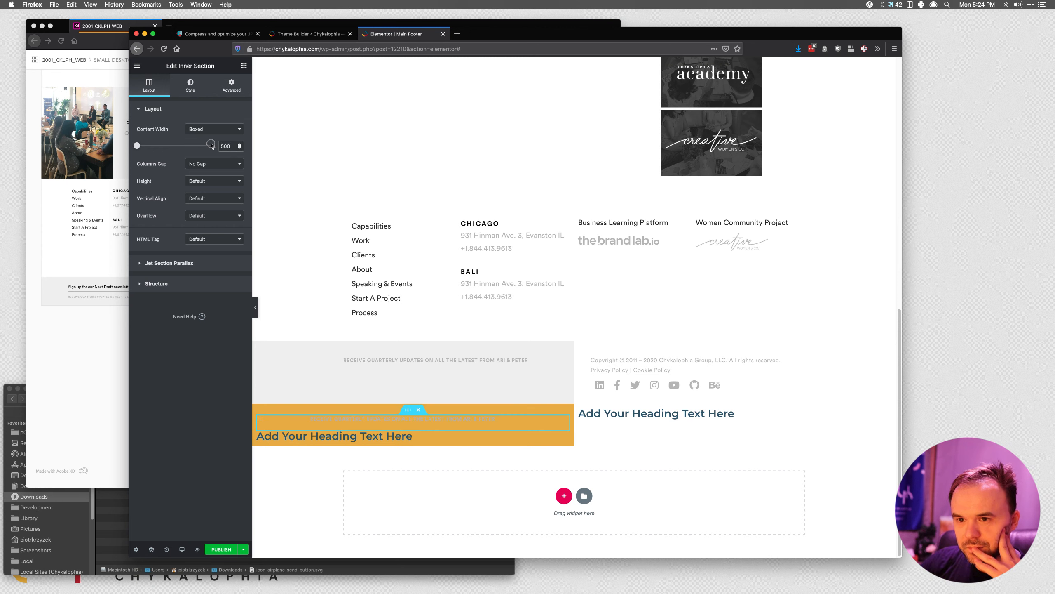
left_click(240, 147)
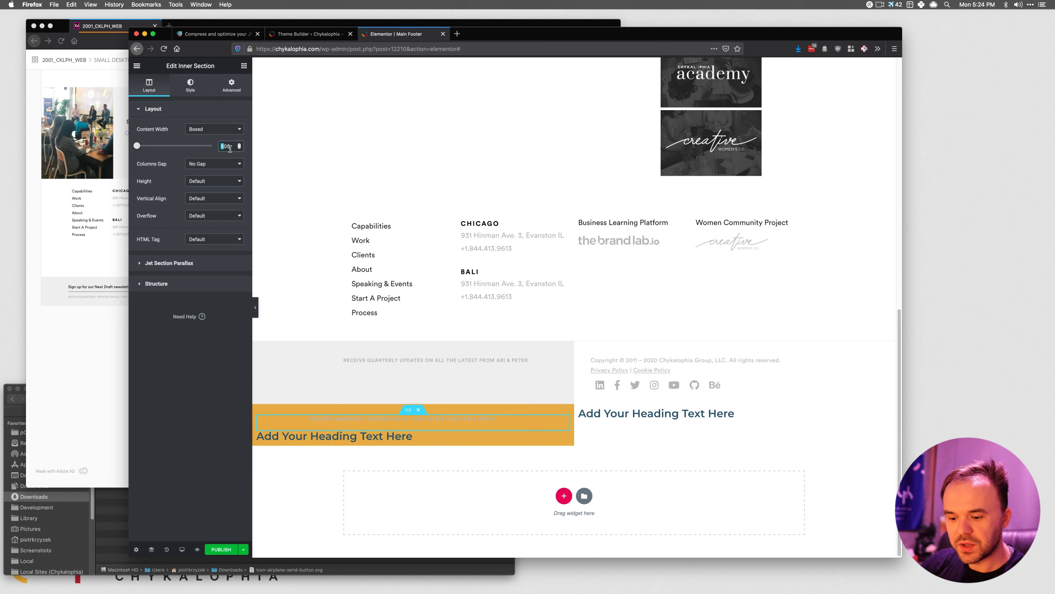
type("4")
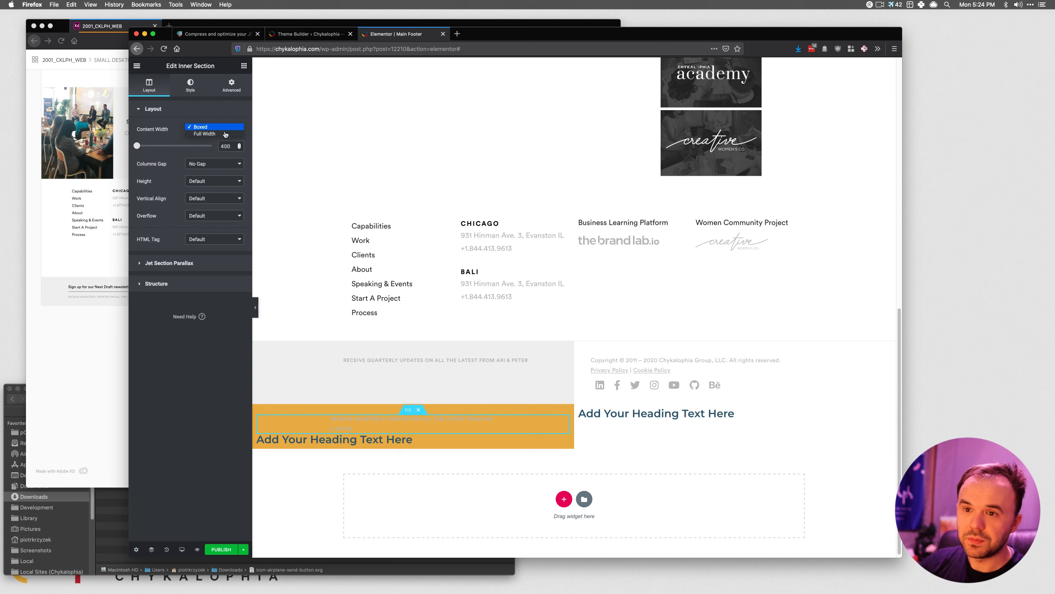
key("BackSpace")
key("BackSpace")
key("BackSpace")
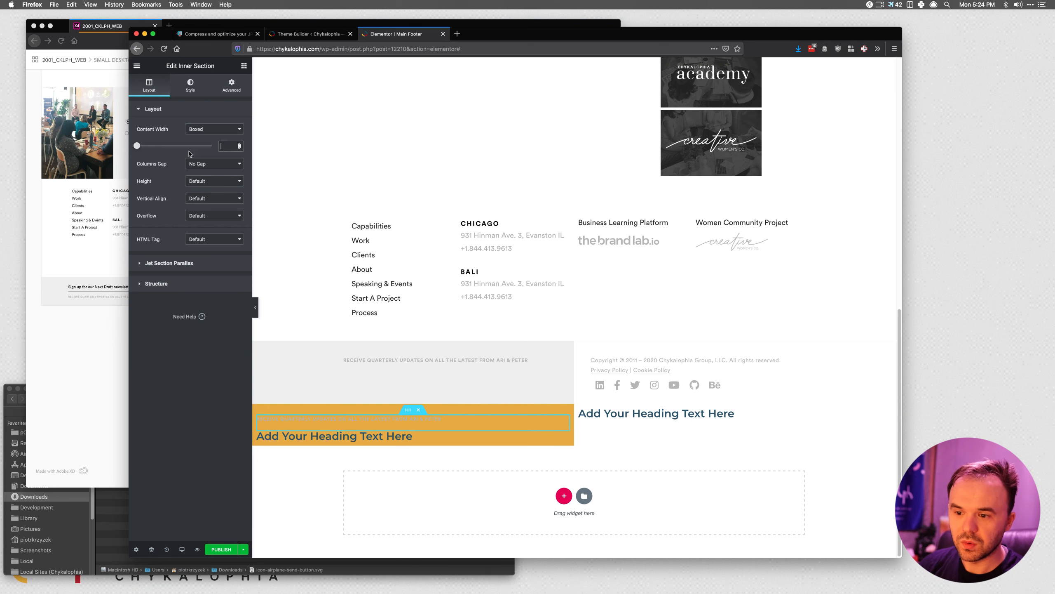
left_click(153, 108)
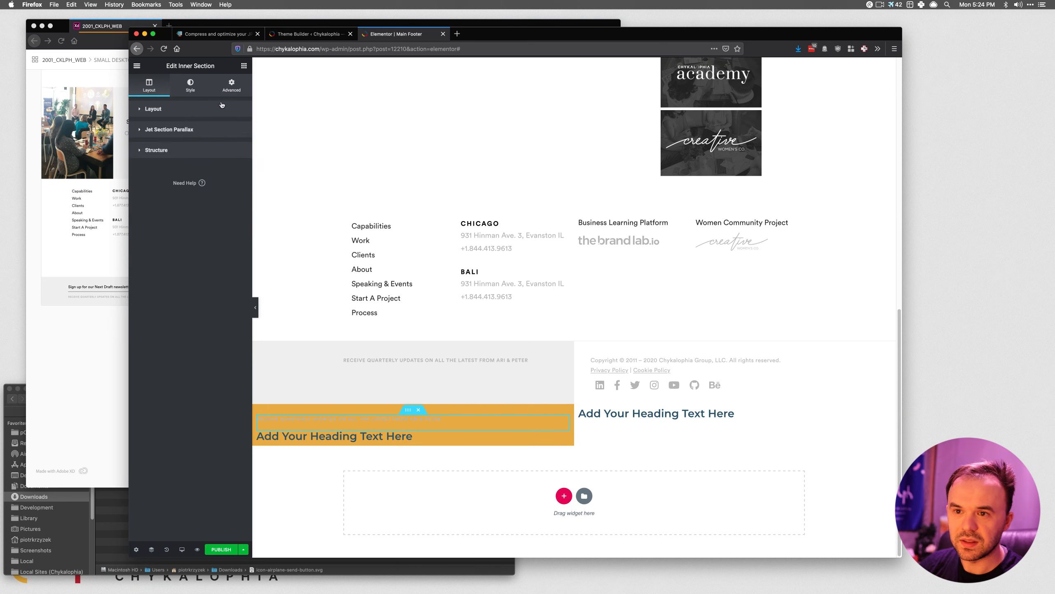
left_click(232, 86)
Unlink the inner section's padding and set left padding to 27, keeping the others at 0.
left_click(234, 183)
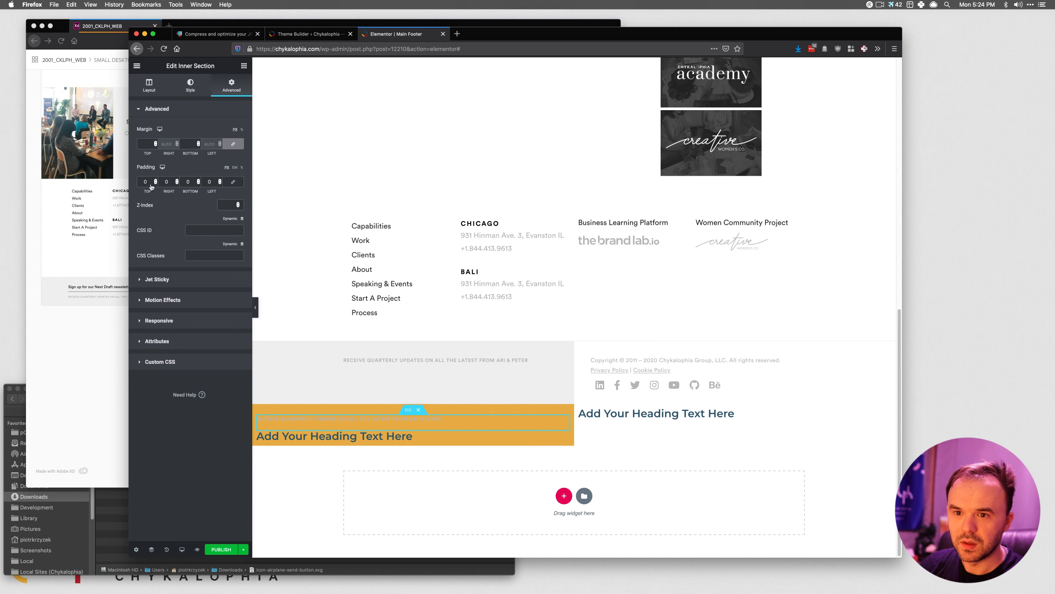
left_click(237, 167)
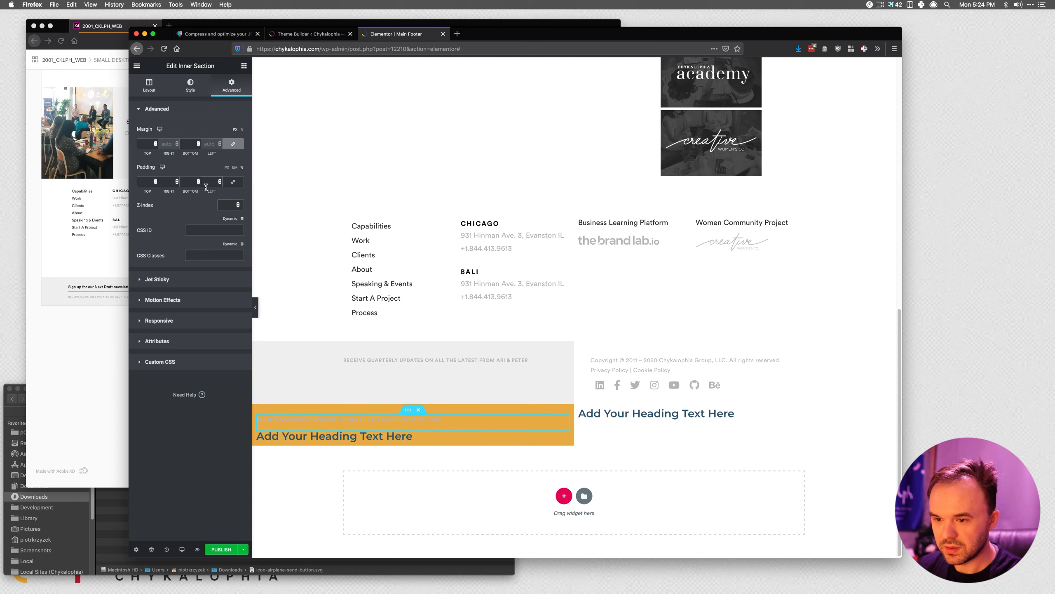
type("50")
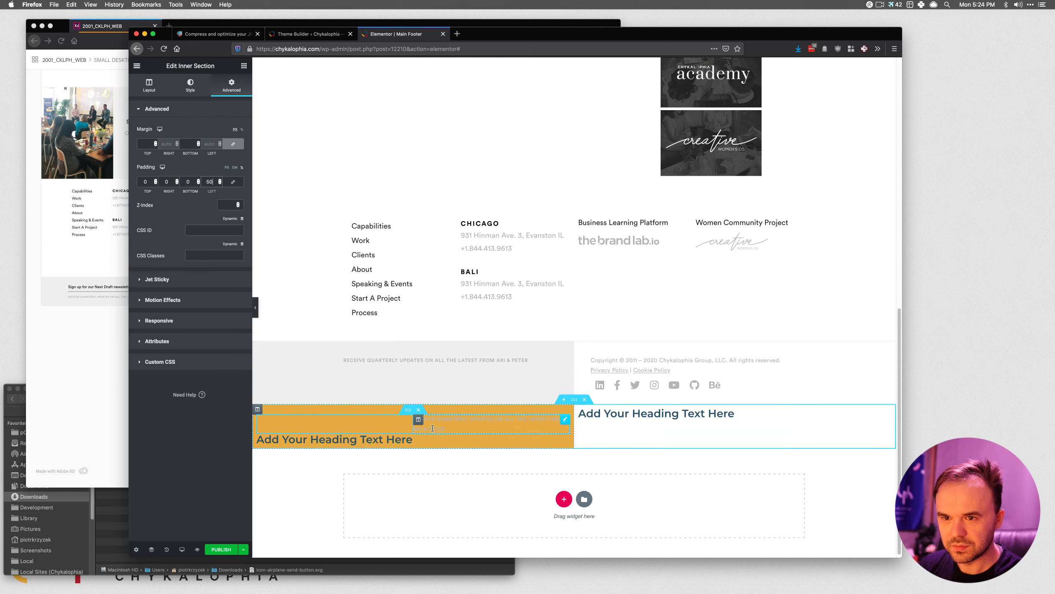
key("Down")
key("Down")
key("Down")
key("Down")
key("Down")
key("Down")
key("Down")
key("Down")
key("Down")
key("Down")
key("Down")
key("Down")
key("Down")
key("Down")
key("Down")
key("Down")
key("Down")
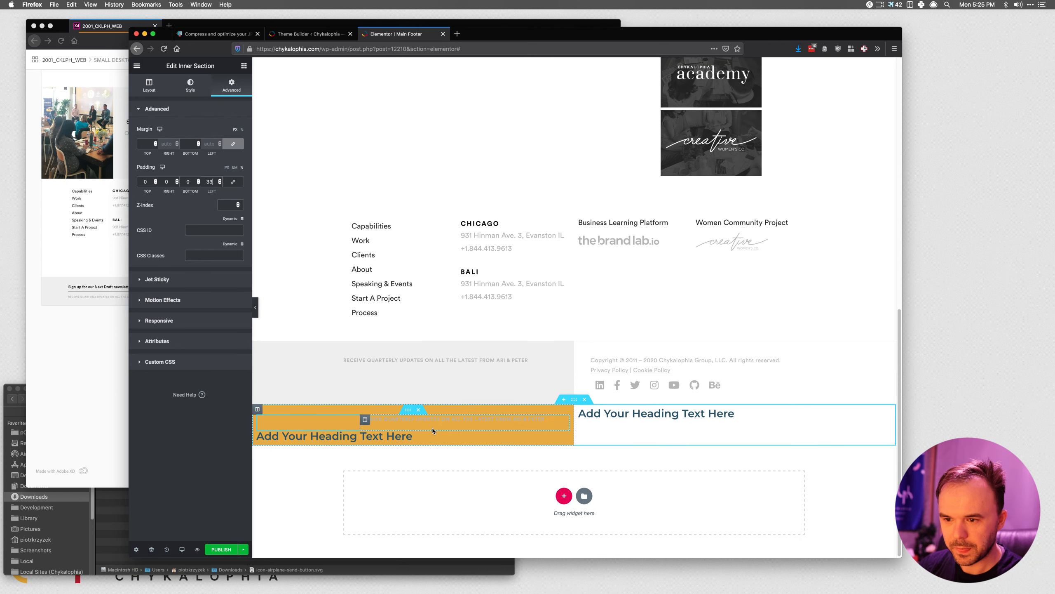
key("Down")
key("Down")
key("Down")
key("Down")
key("Down")
key("Down")
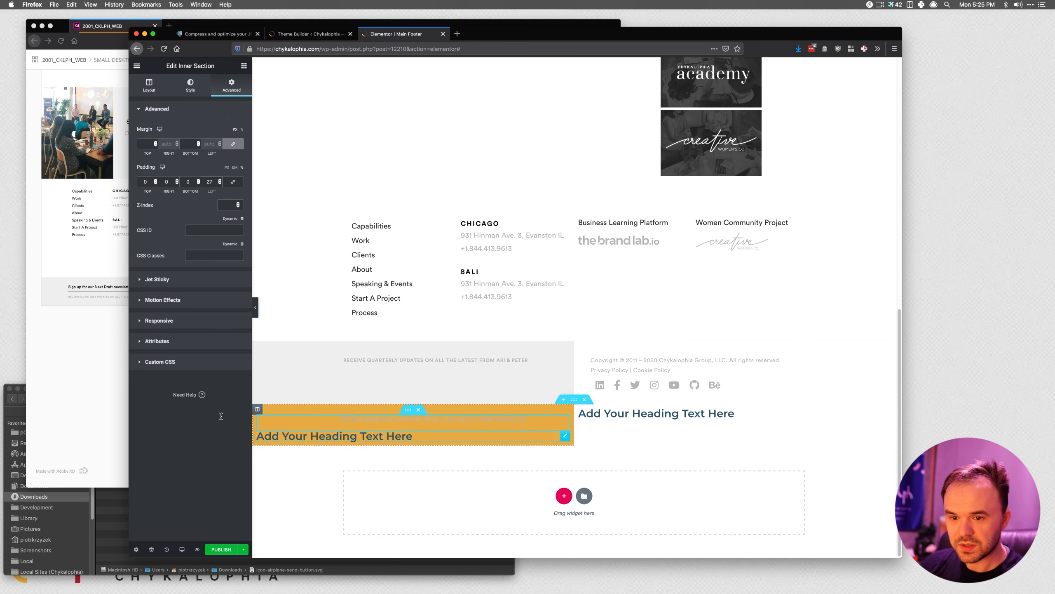
left_click_drag(129, 410, 1, 408)
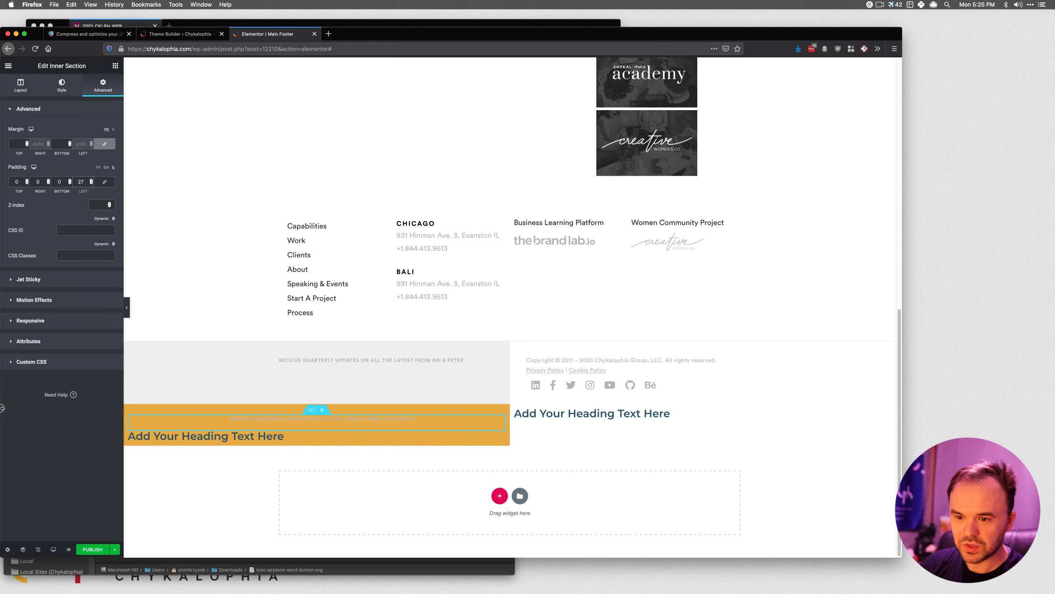
left_click_drag(2, 408, 141, 398)
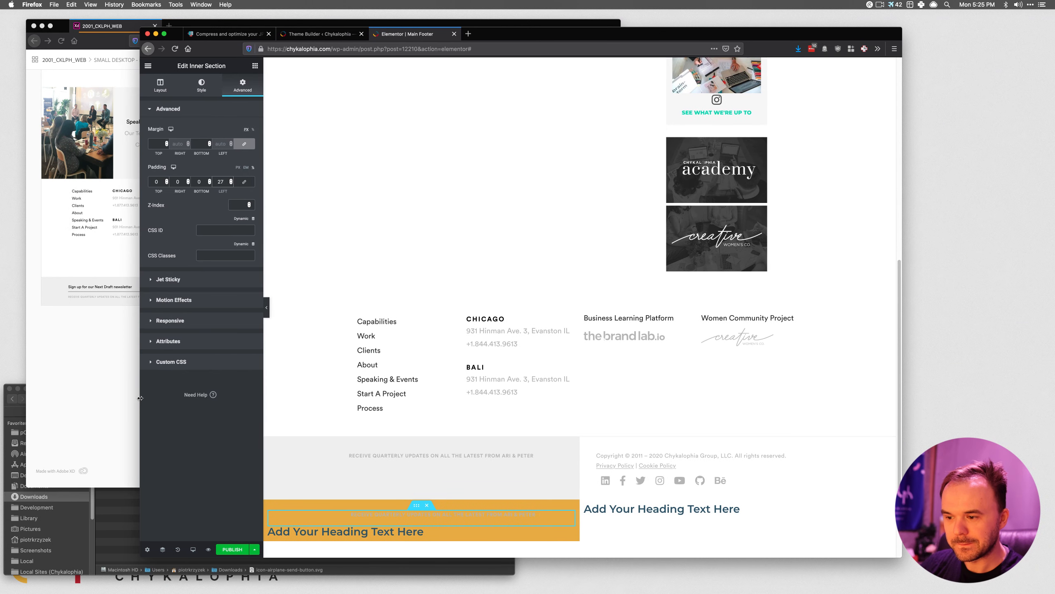
scroll(606, 353, "down", 5)
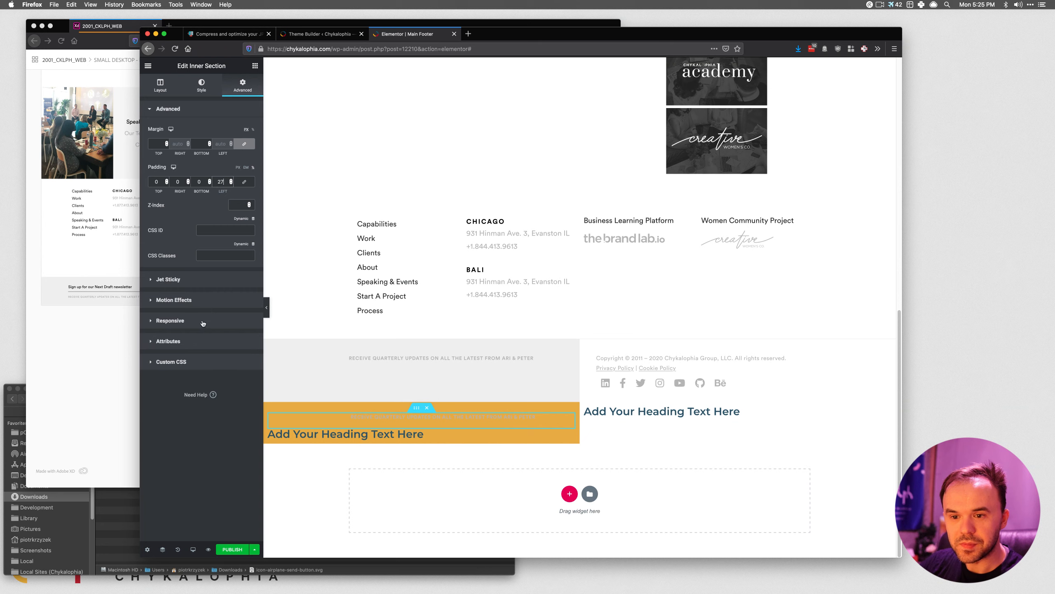
left_click(189, 319)
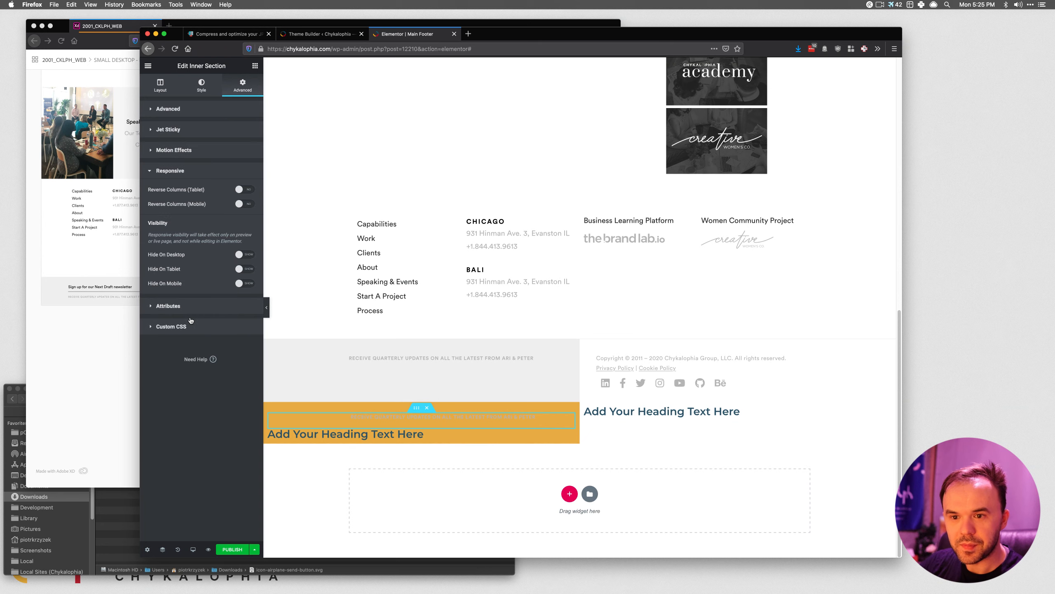
left_click(192, 151)
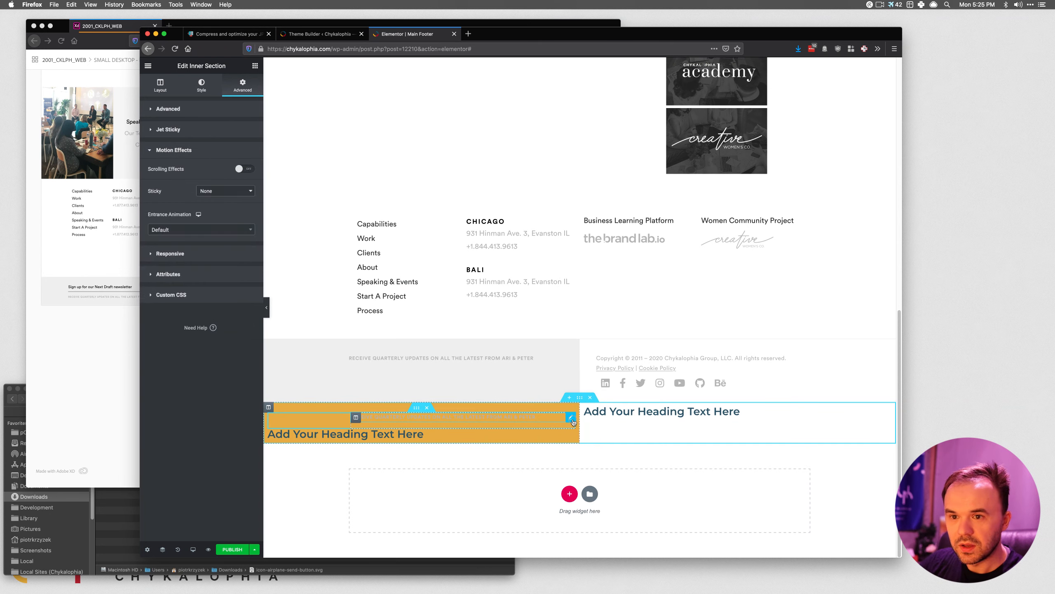
left_click(572, 419)
left_click(250, 84)
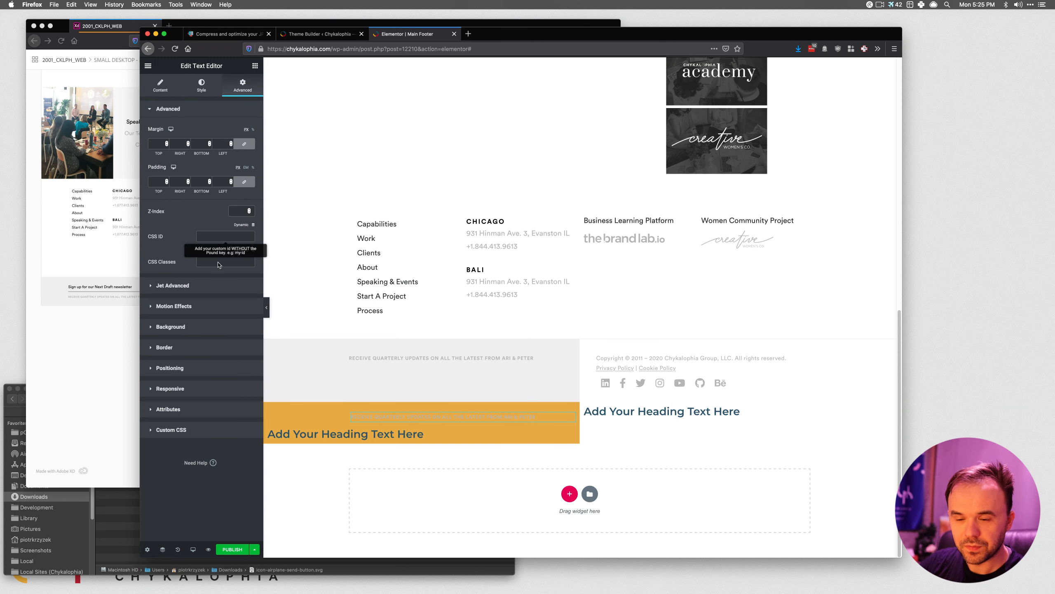
left_click(187, 367)
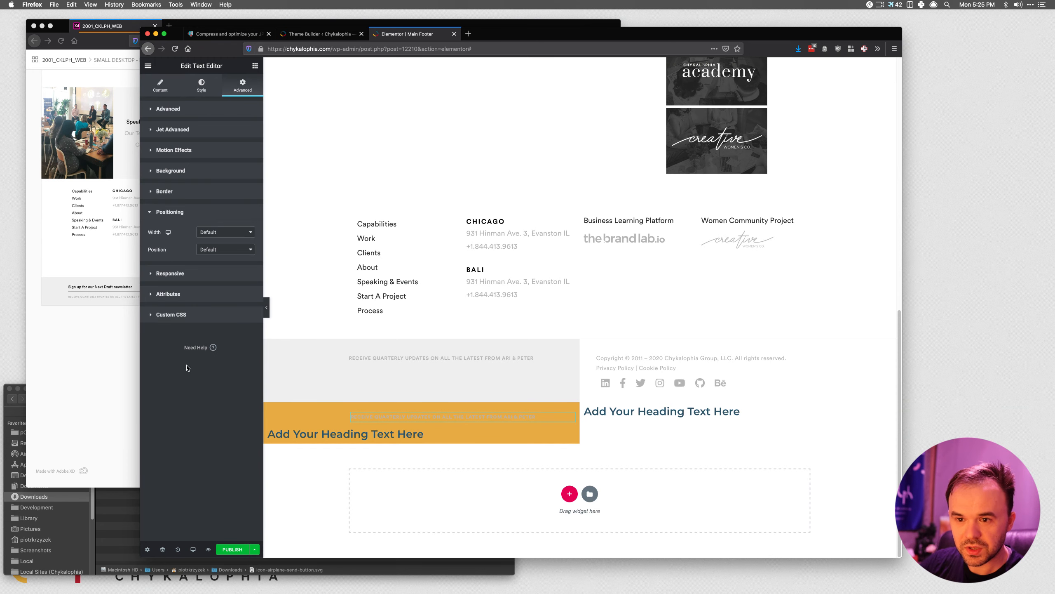
left_click(235, 218)
left_click(234, 228)
left_click(224, 216)
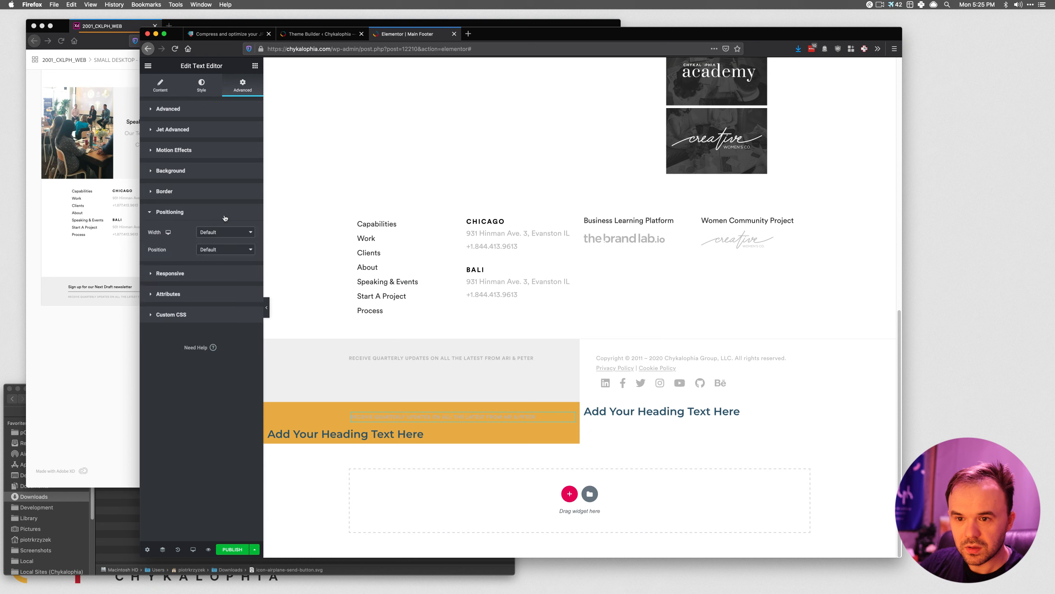
left_click(238, 233)
left_click(244, 250)
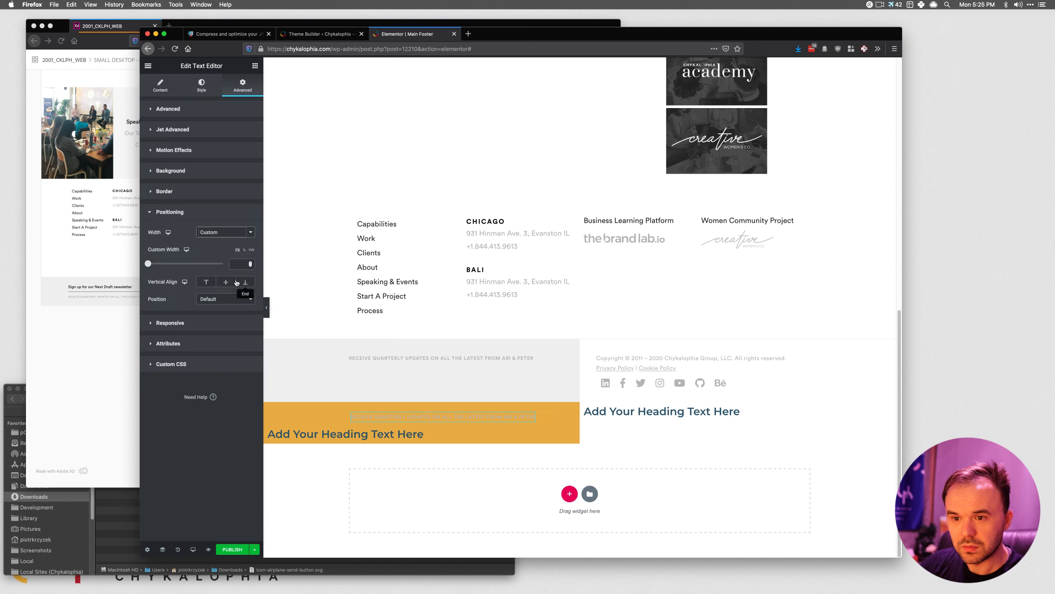
left_click(223, 300)
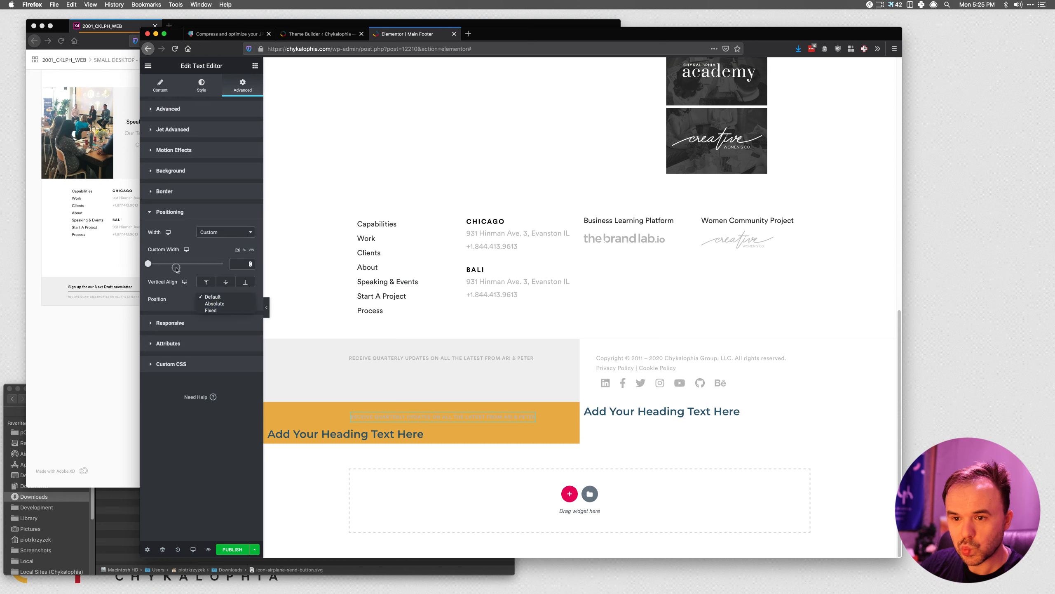
left_click(234, 234)
left_click(235, 236)
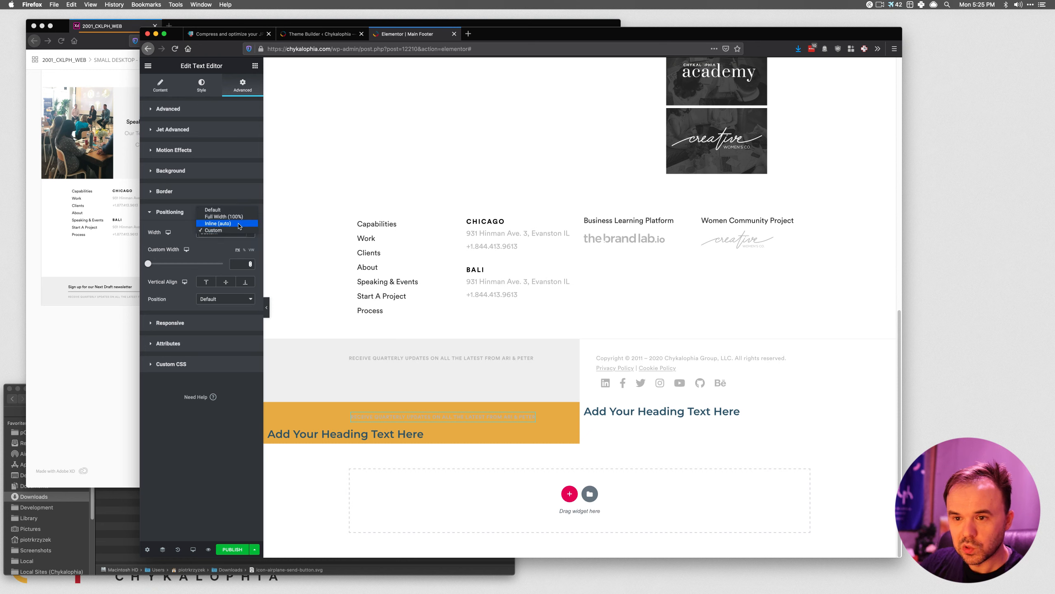
left_click(167, 230)
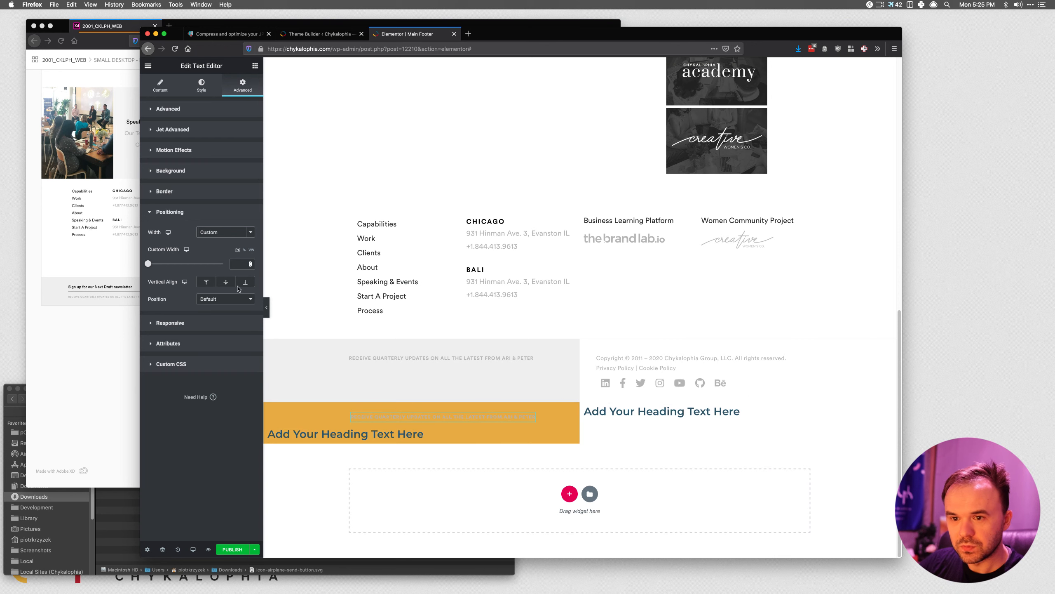
left_click(225, 232)
left_click(226, 226)
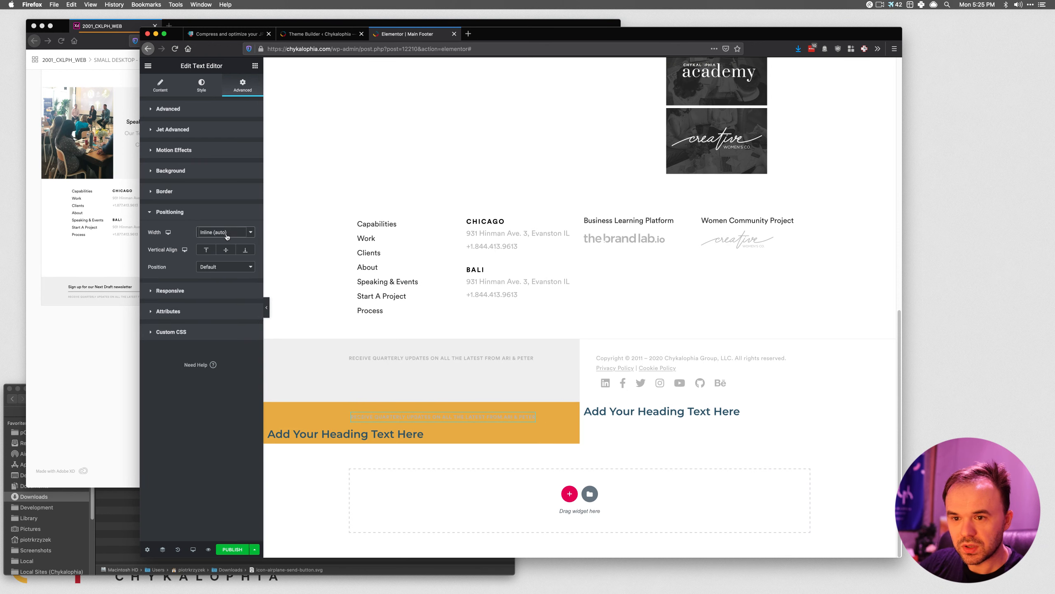
left_click(227, 237)
left_click(226, 227)
left_click(228, 229)
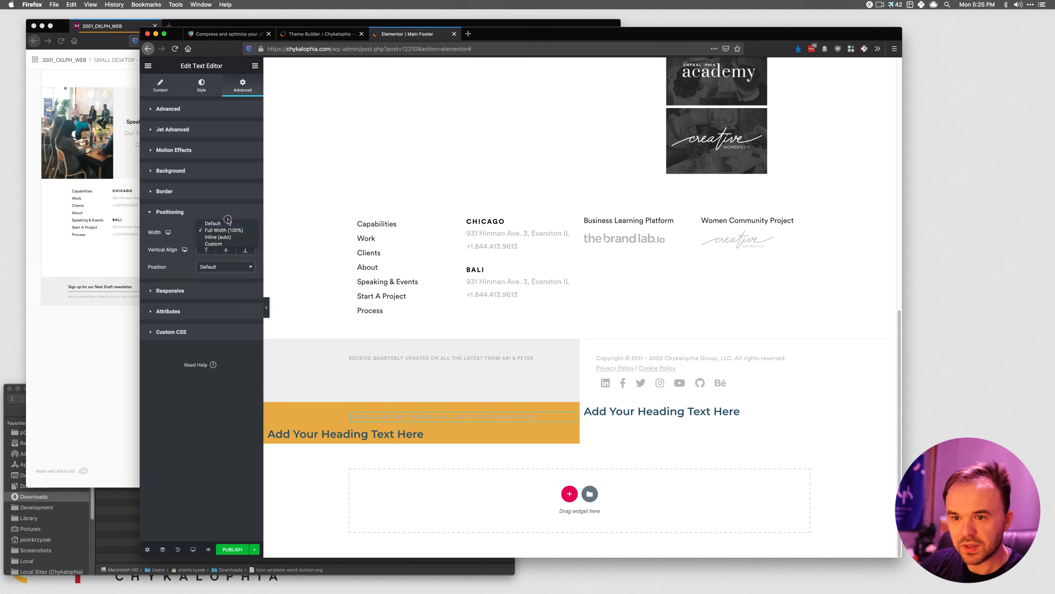
left_click(229, 223)
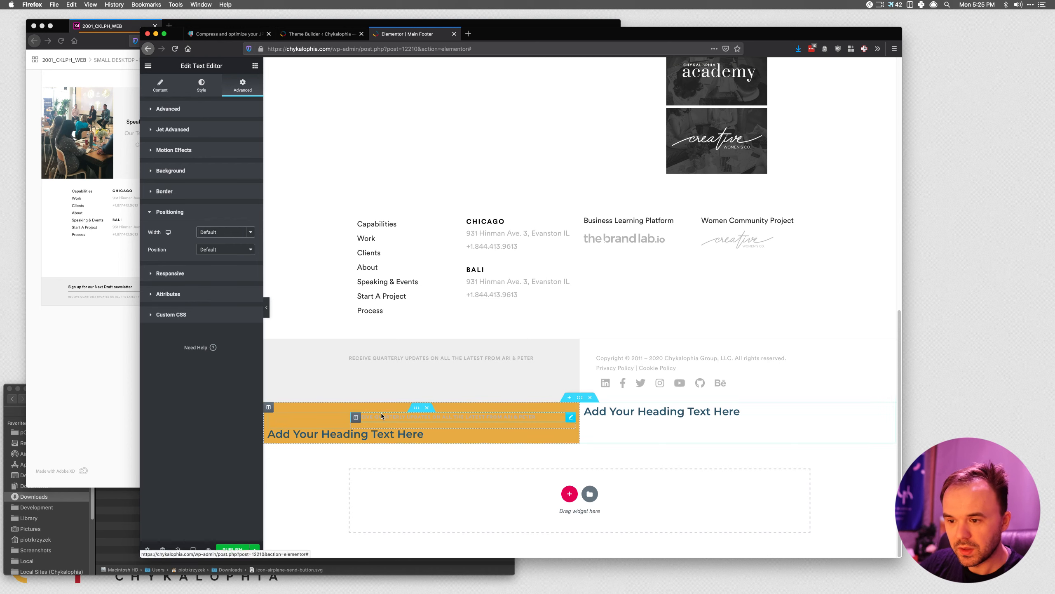
left_click(418, 407)
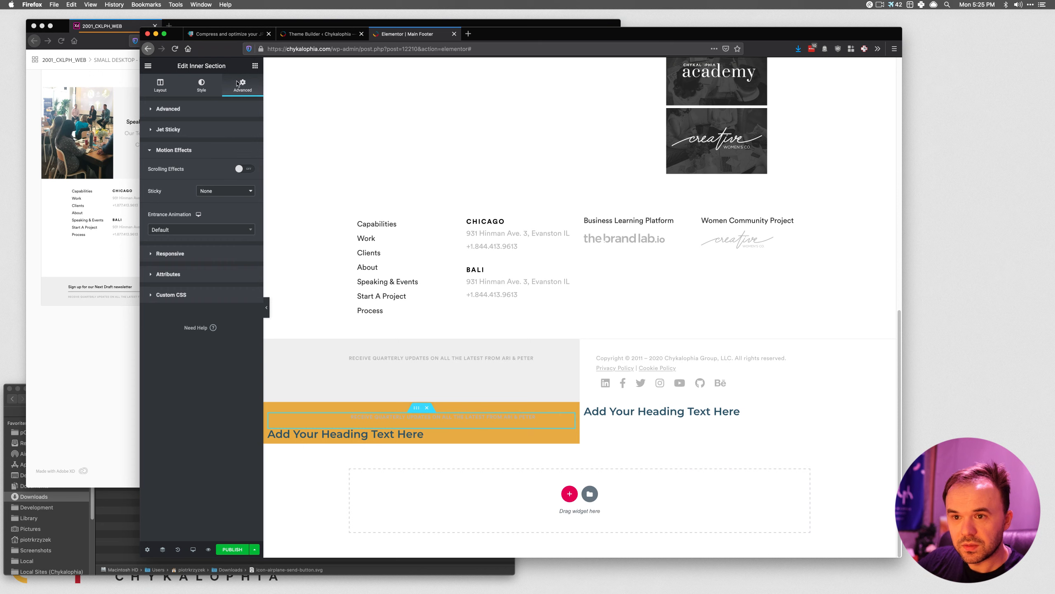
Reselect the inner section and try a left padding of 10 in another unit.
left_click(253, 70)
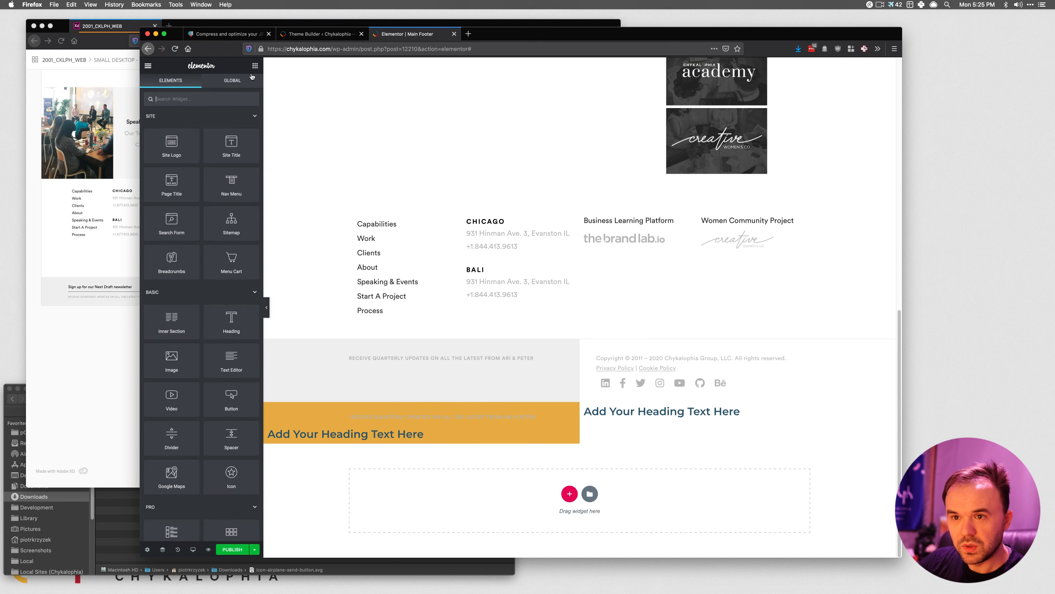
left_click(415, 407)
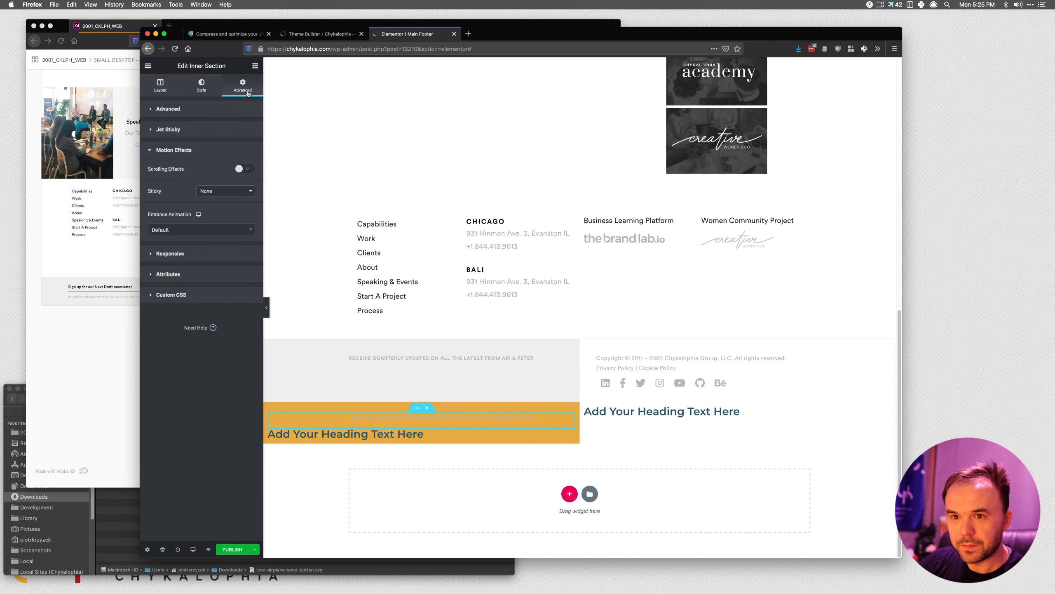
left_click(195, 109)
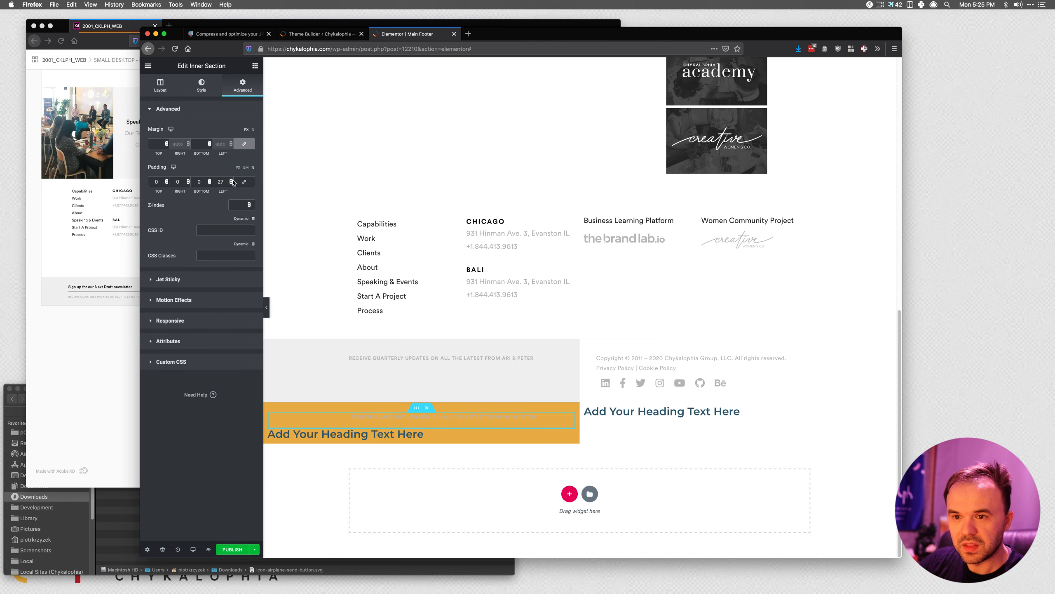
left_click(253, 167)
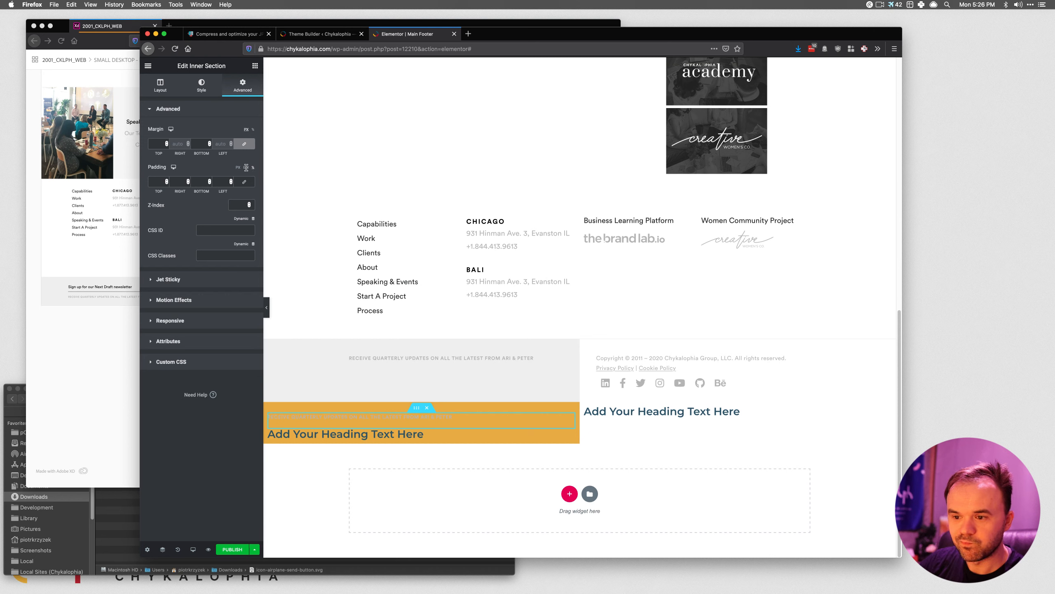
left_click(220, 182)
type("10")
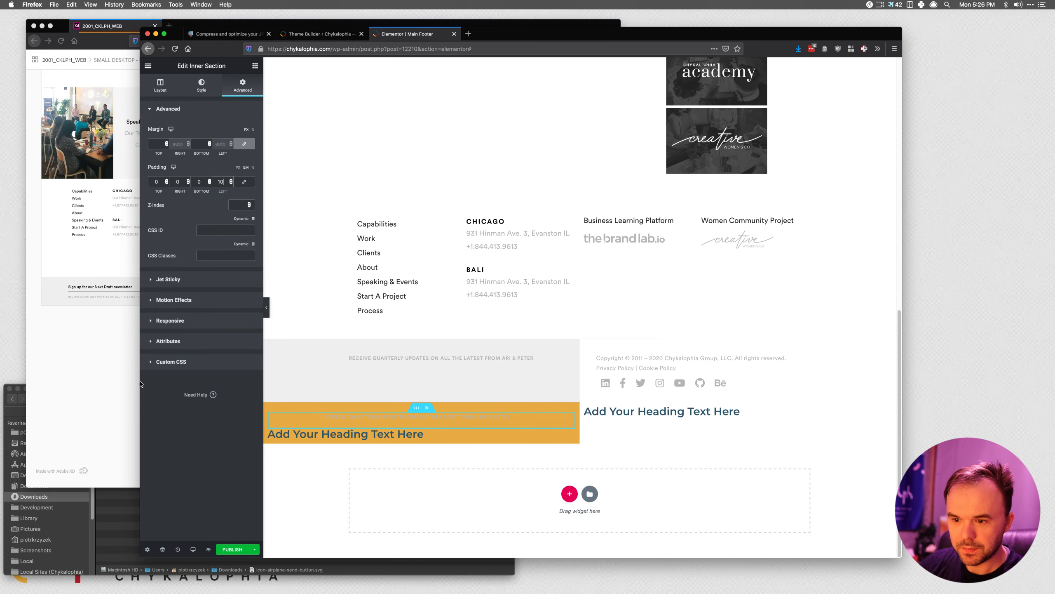
left_click_drag(141, 384, 118, 377)
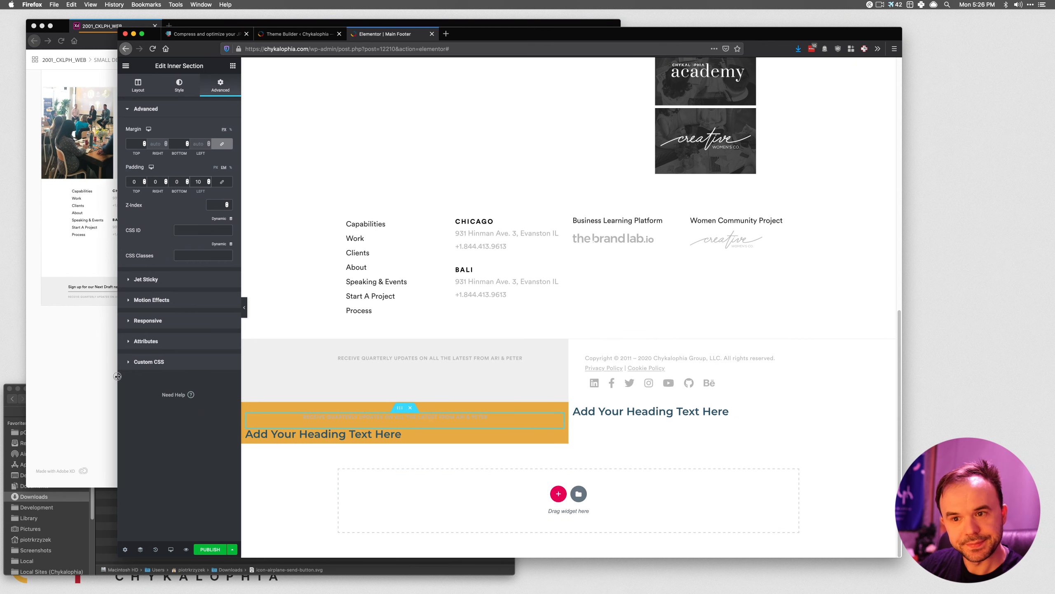
Link the padding values and zero the inner section's margin and padding on every side.
double_click(197, 182)
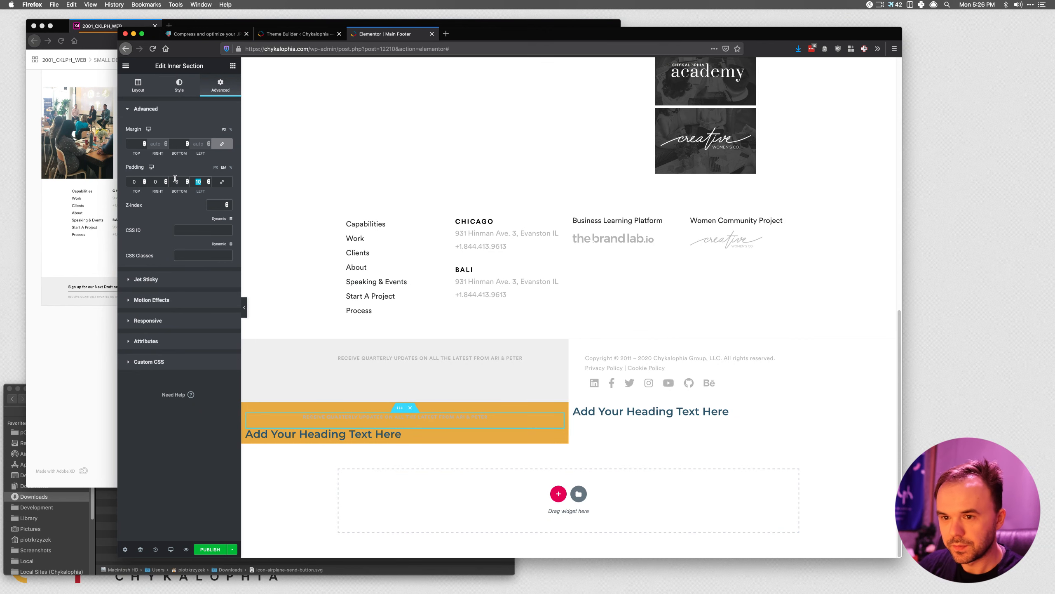
left_click(221, 182)
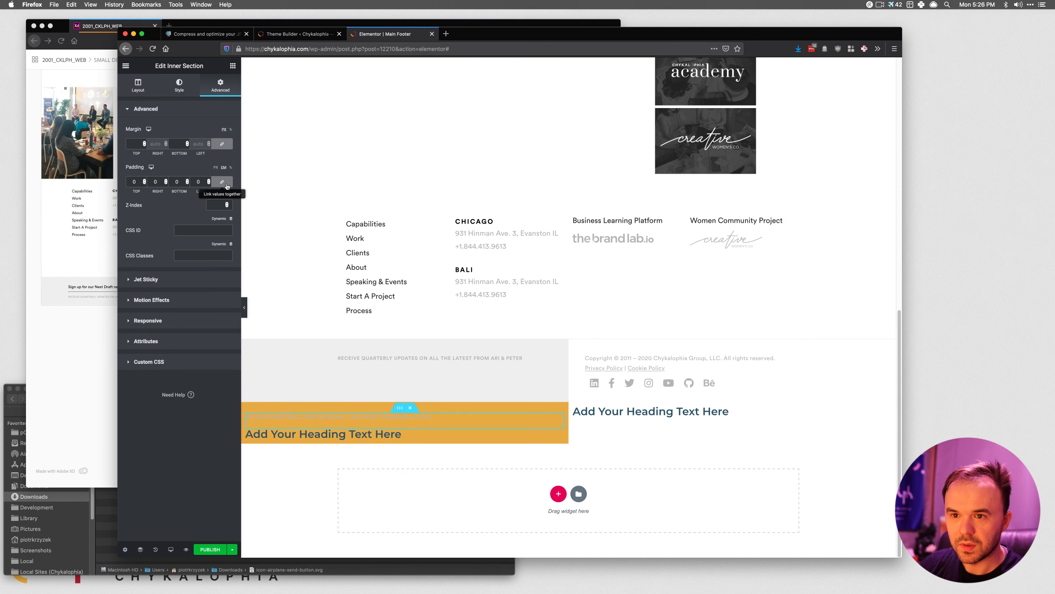
left_click(222, 144)
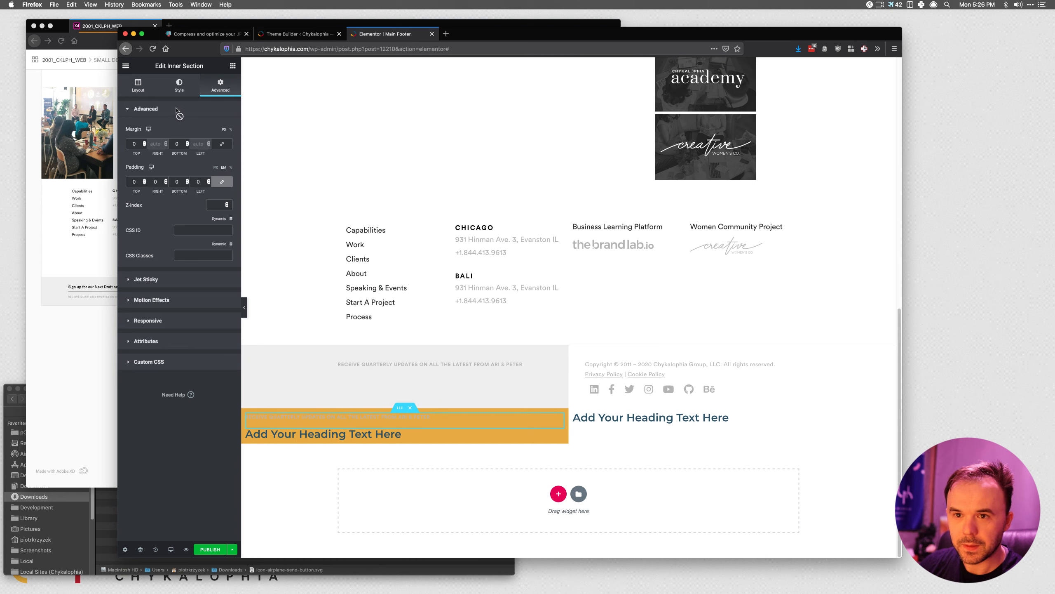
left_click(140, 85)
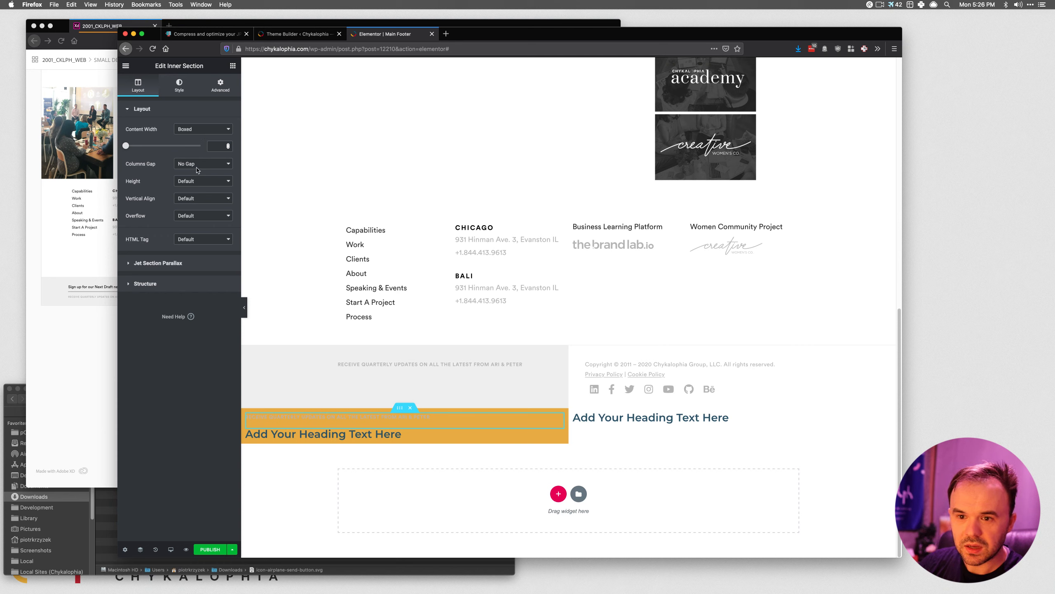
left_click(216, 89)
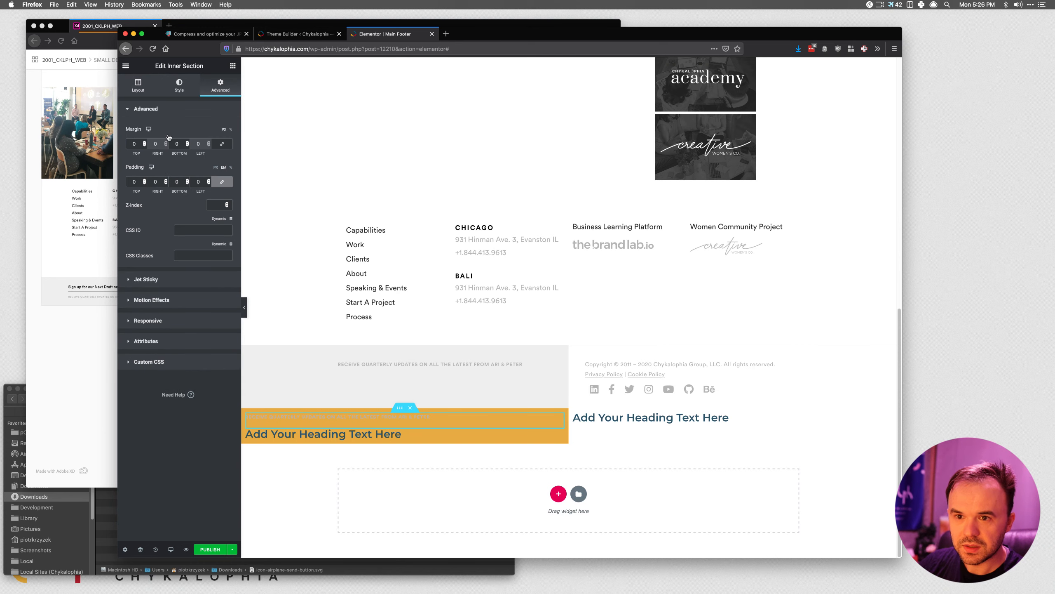
Add custom CSS 'selector { margin-right: 0 !important }' to the inner section.
left_click(172, 361)
left_click(166, 273)
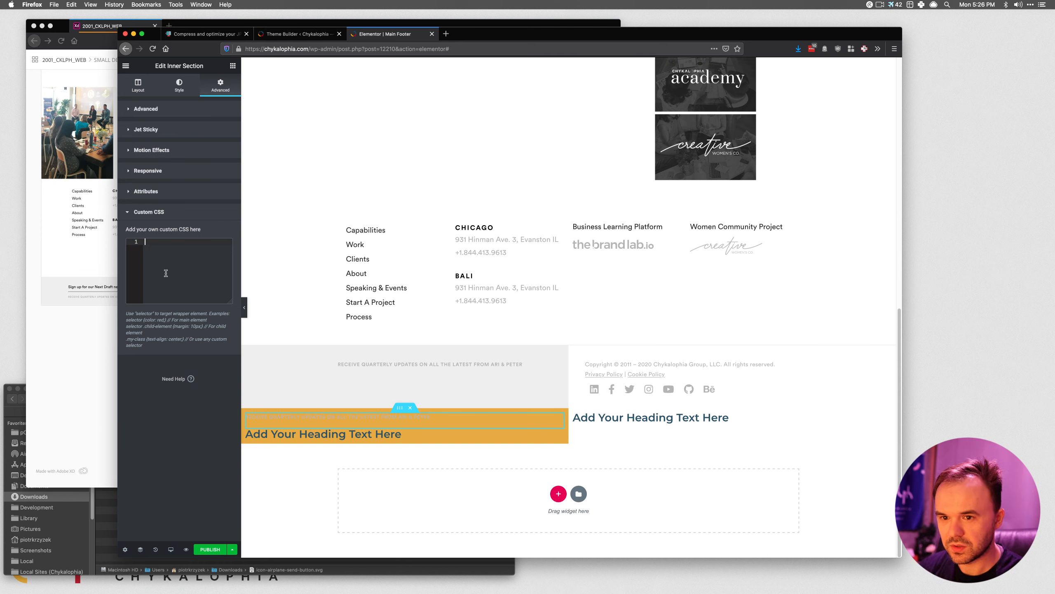
type("selec")
key("Return")
type("{")
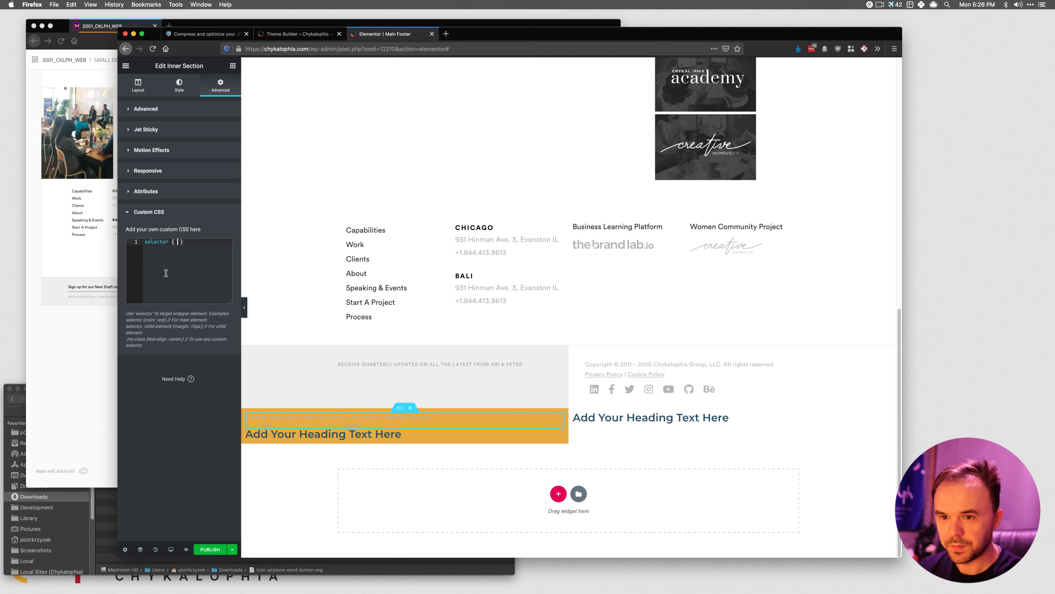
type(" position")
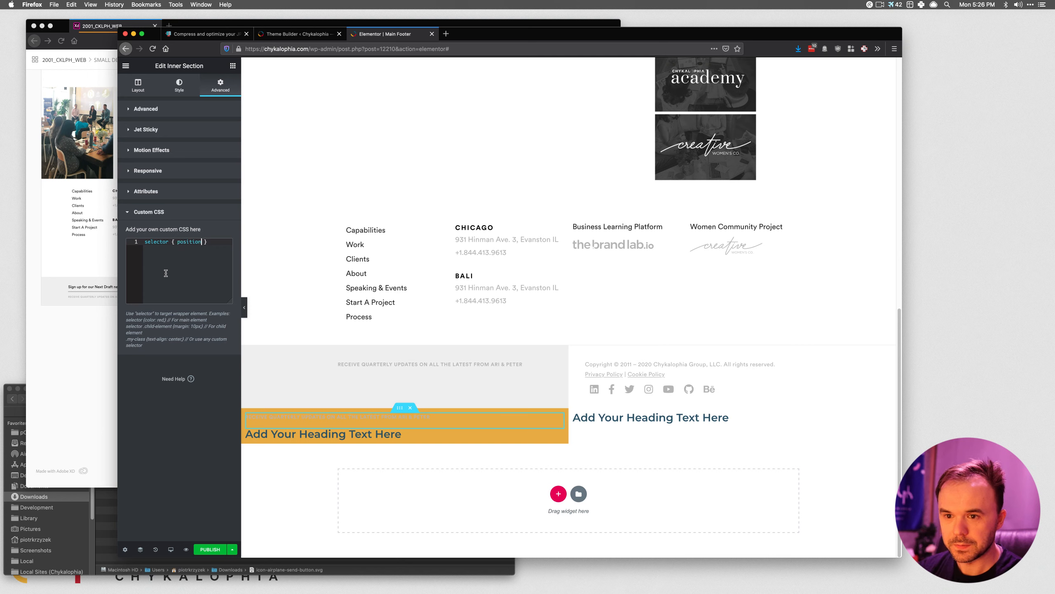
key("BackSpace")
key("BackSpace")
key("BackSpace")
key("BackSpace")
key("BackSpace")
key("BackSpace")
key("BackSpace")
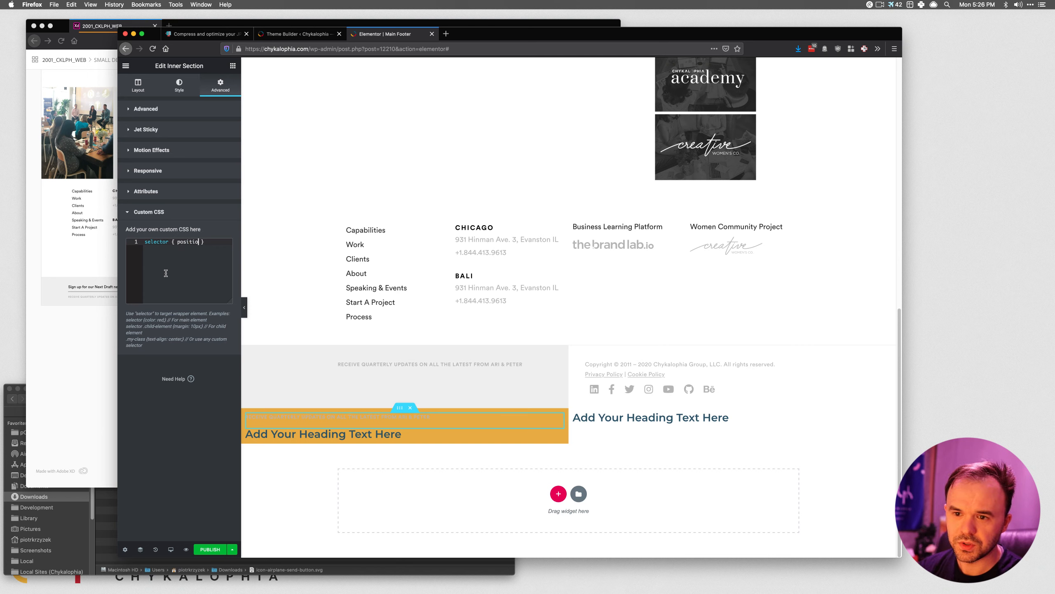
key("BackSpace")
key("BackSpace")
key("BackSpace")
type("margin")
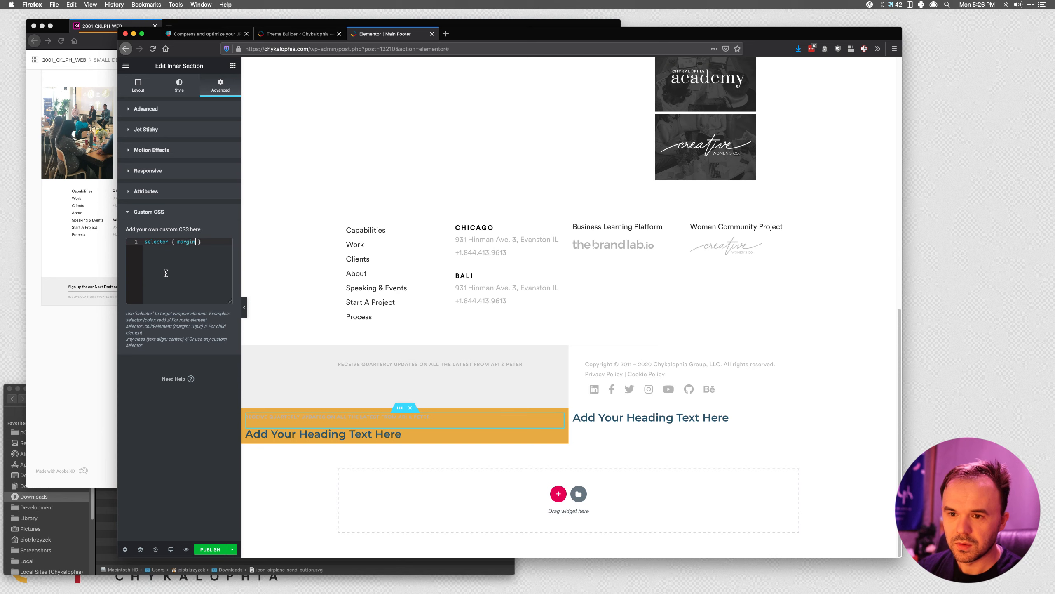
type("-right: 0 !")
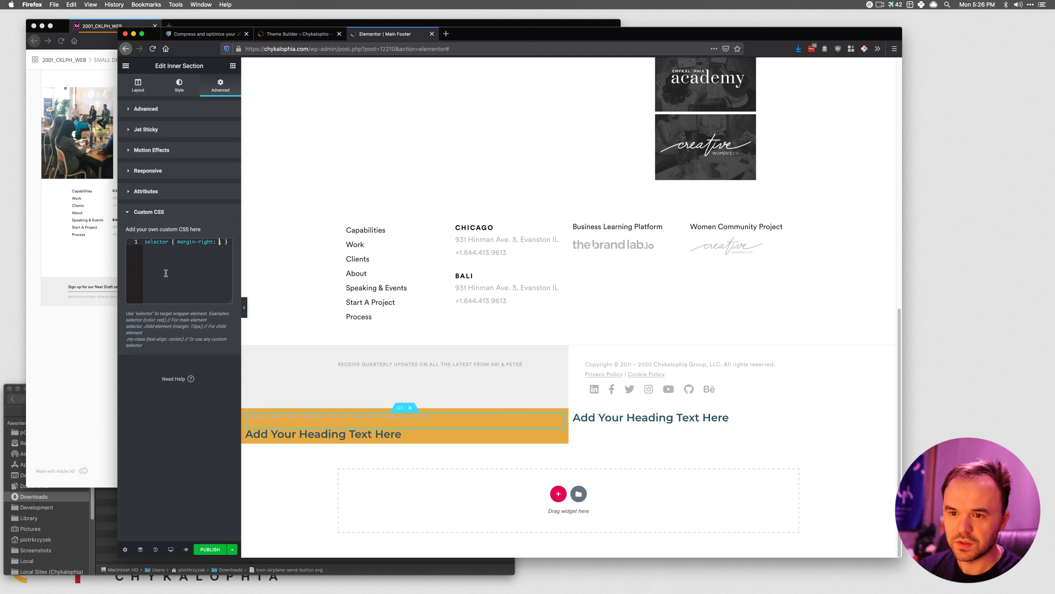
type("important")
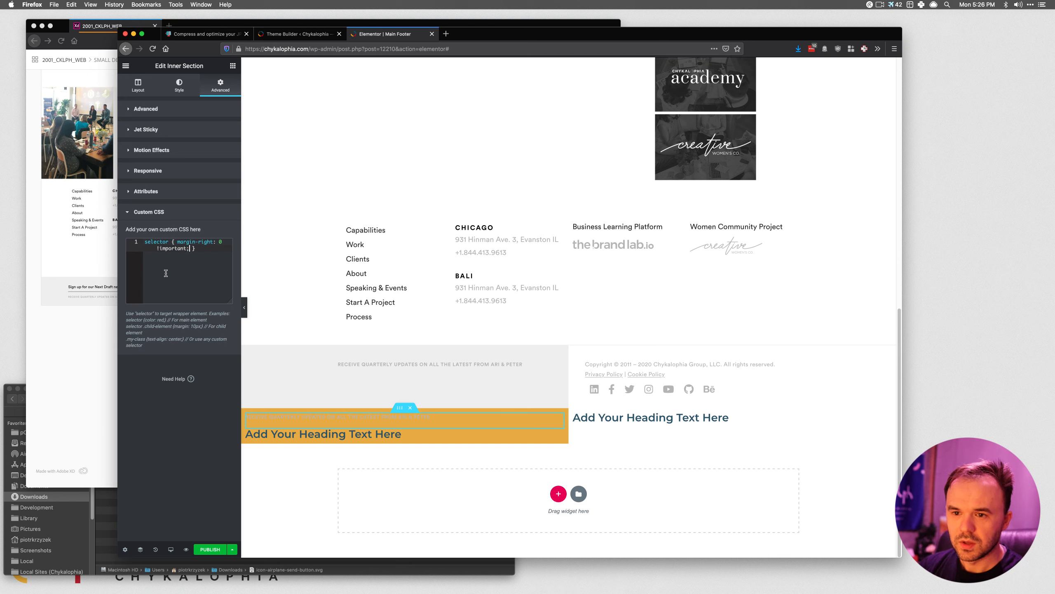
Save the footer as a draft and open its preview.
left_click(233, 549)
left_click(161, 495)
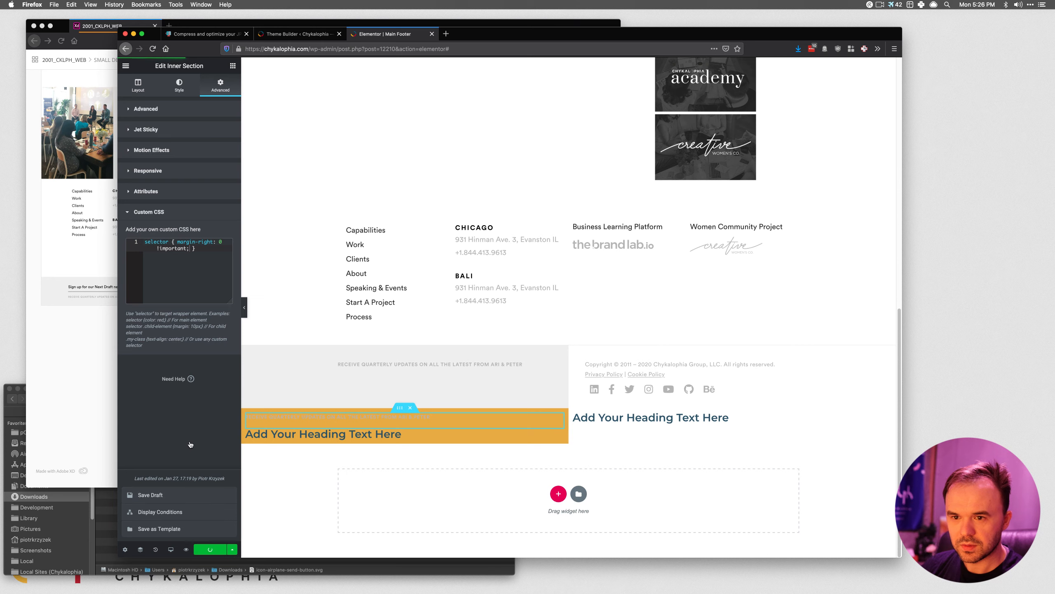
mouse_move(186, 549)
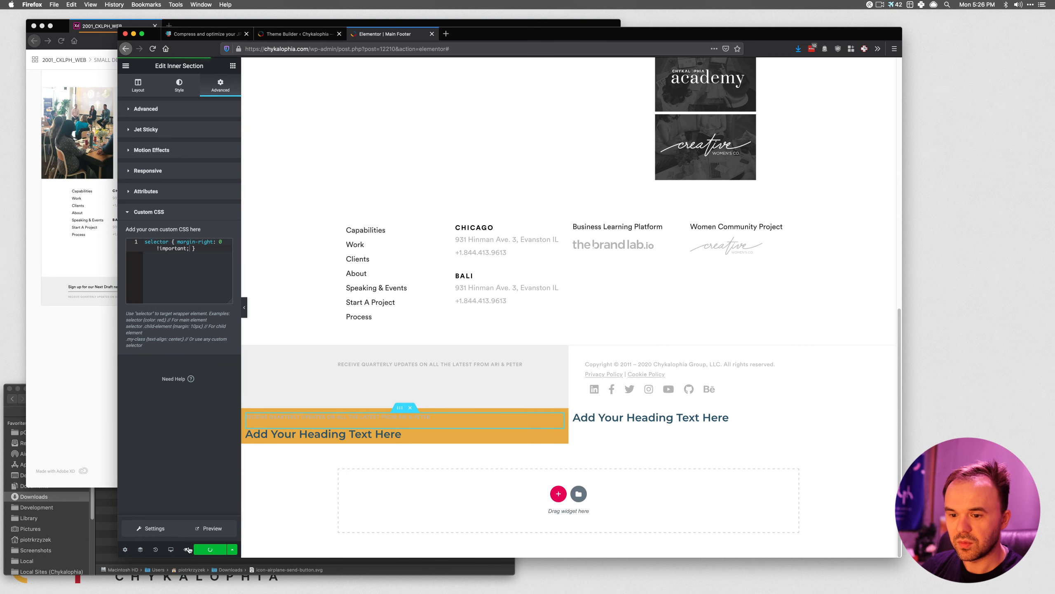
left_click(221, 528)
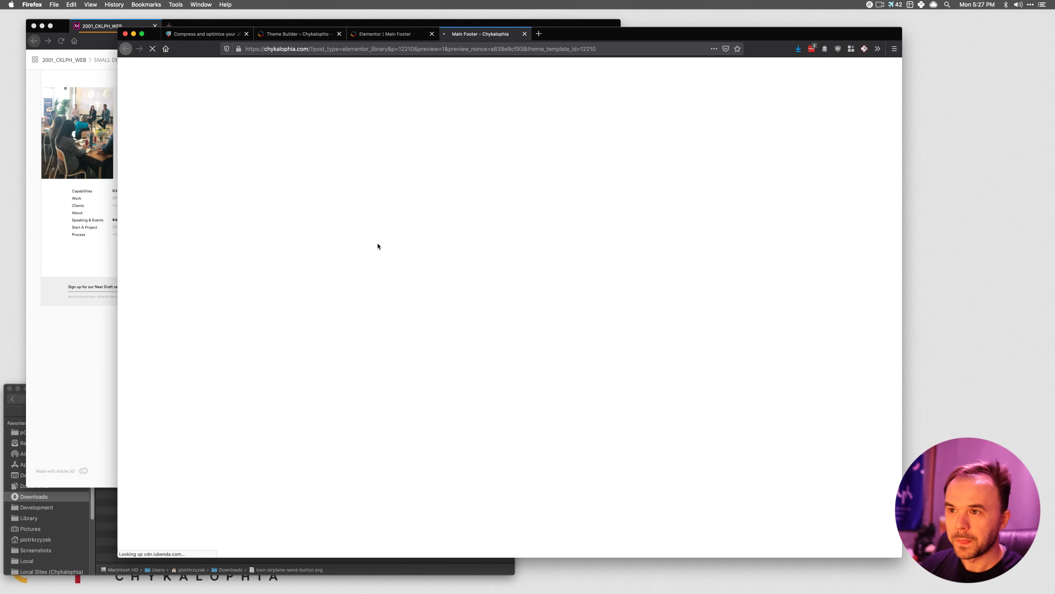
Inspect the orange footer section on the preview and add text-align: right to its rule.
scroll(382, 250, "down", 3)
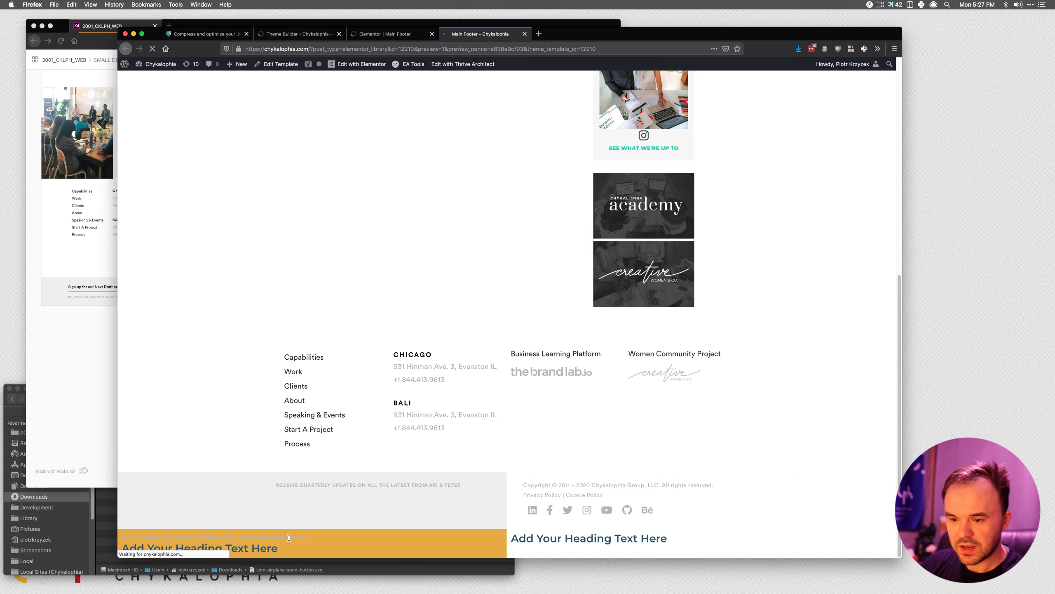
right_click(289, 537)
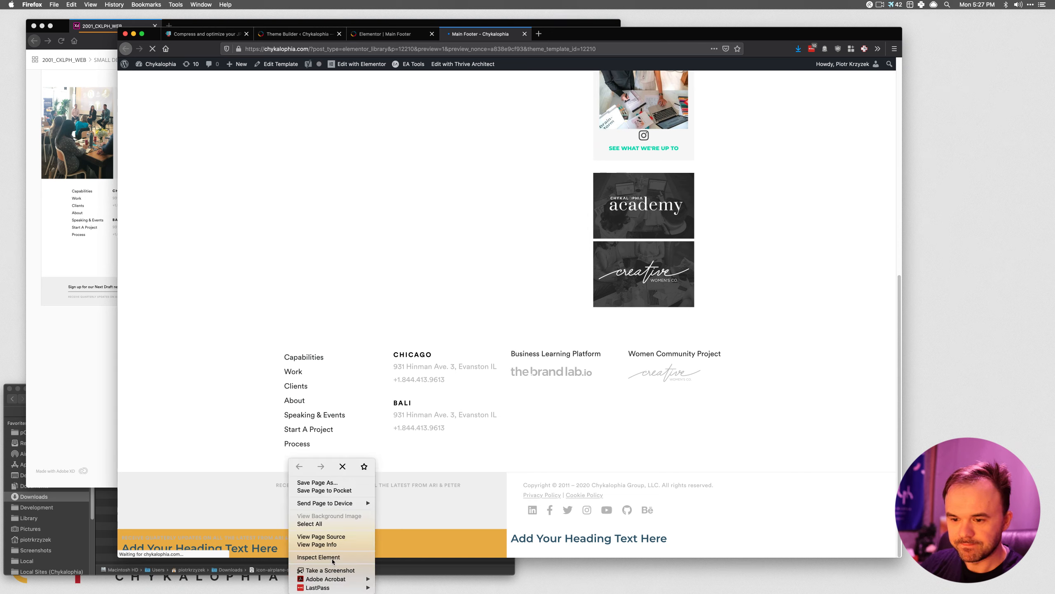
left_click(318, 557)
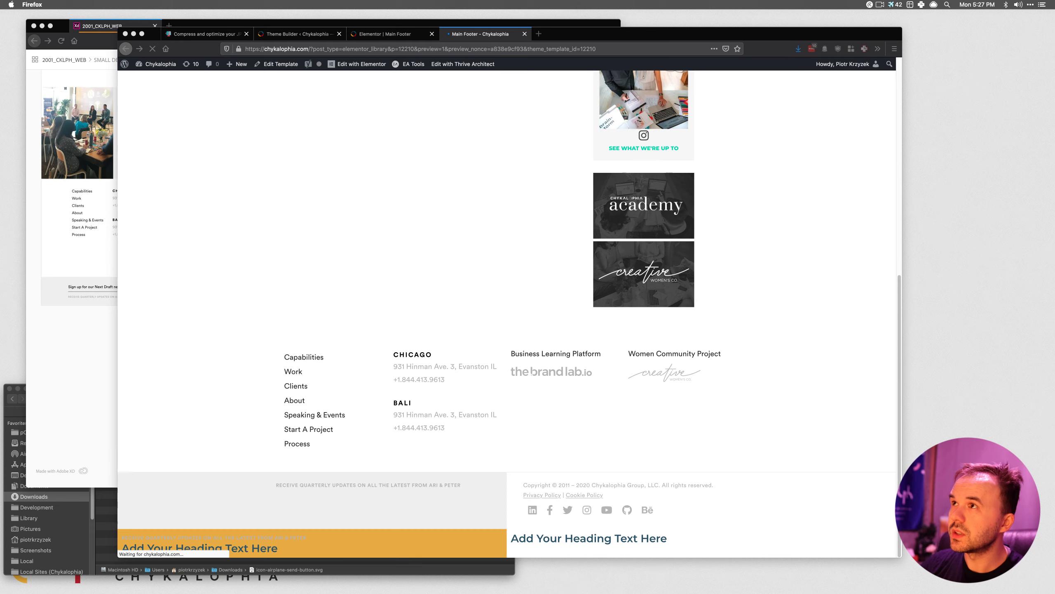
left_click_drag(748, 0, 250, 57)
scroll(258, 271, "down", 1)
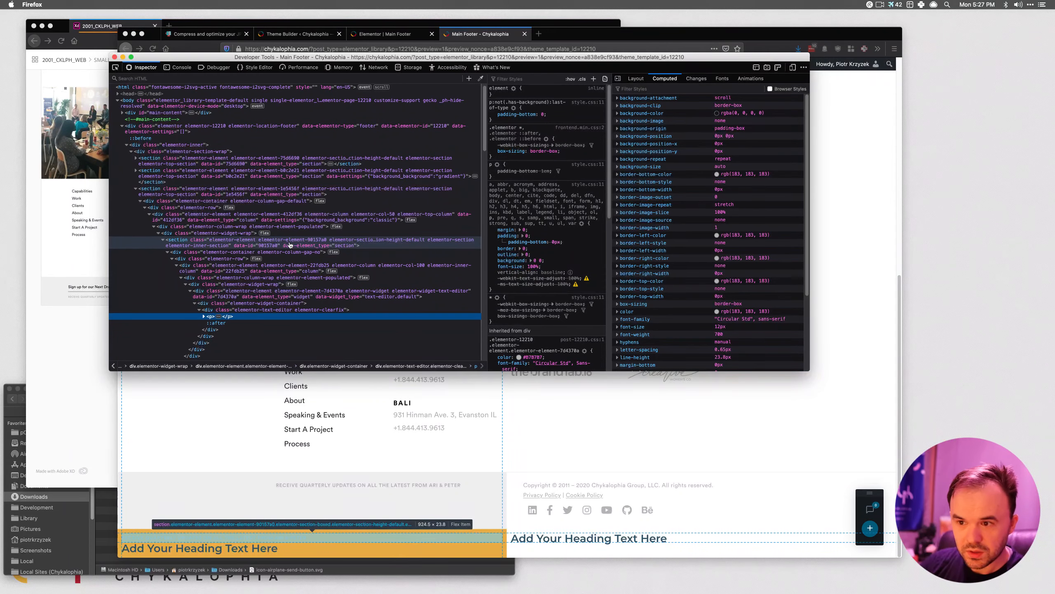
left_click(289, 245)
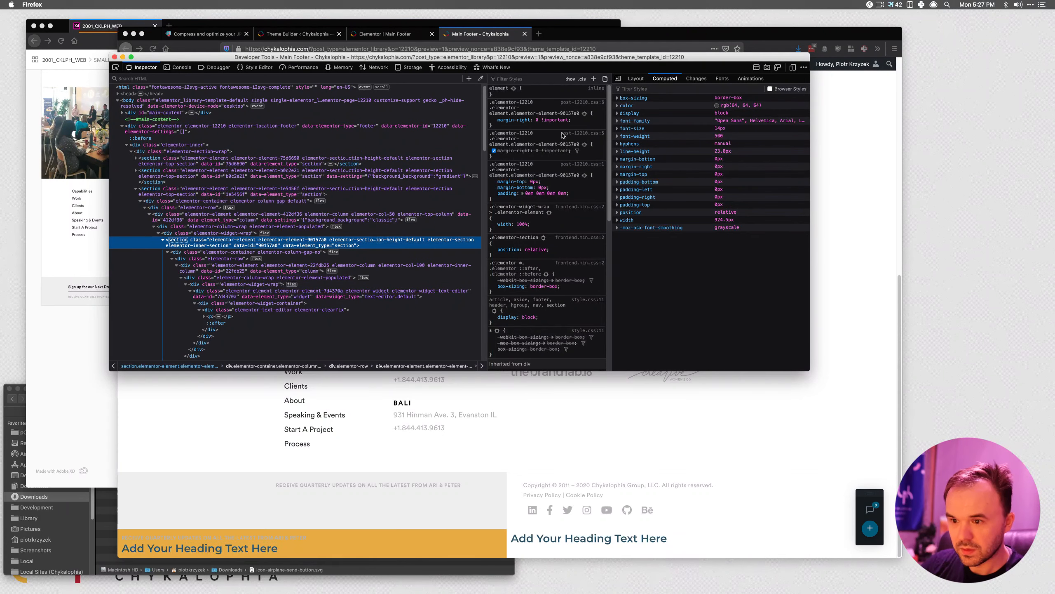
left_click(577, 124)
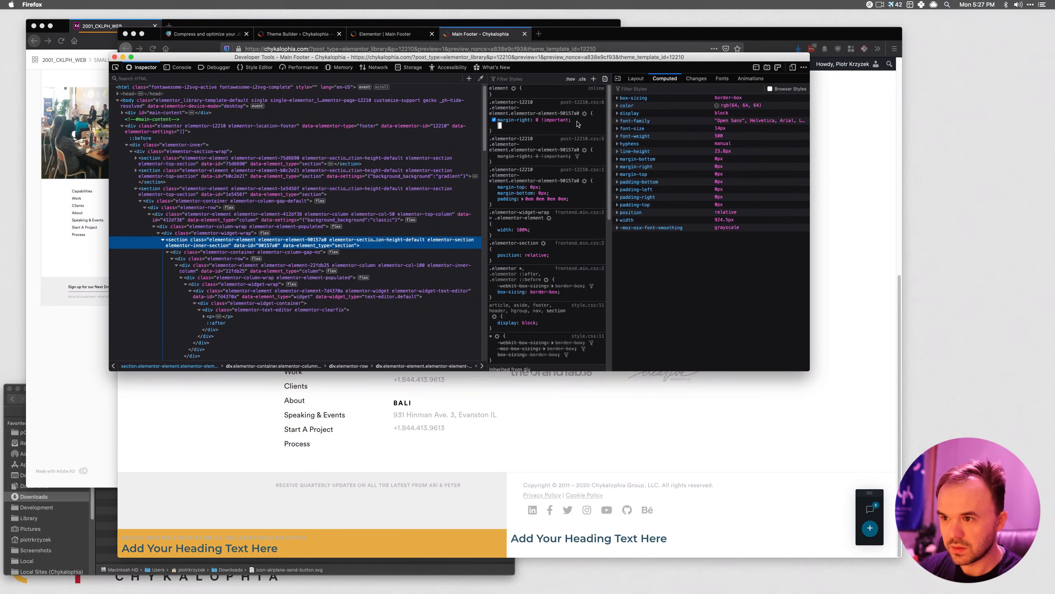
type("text-align")
key("Tab")
type("right")
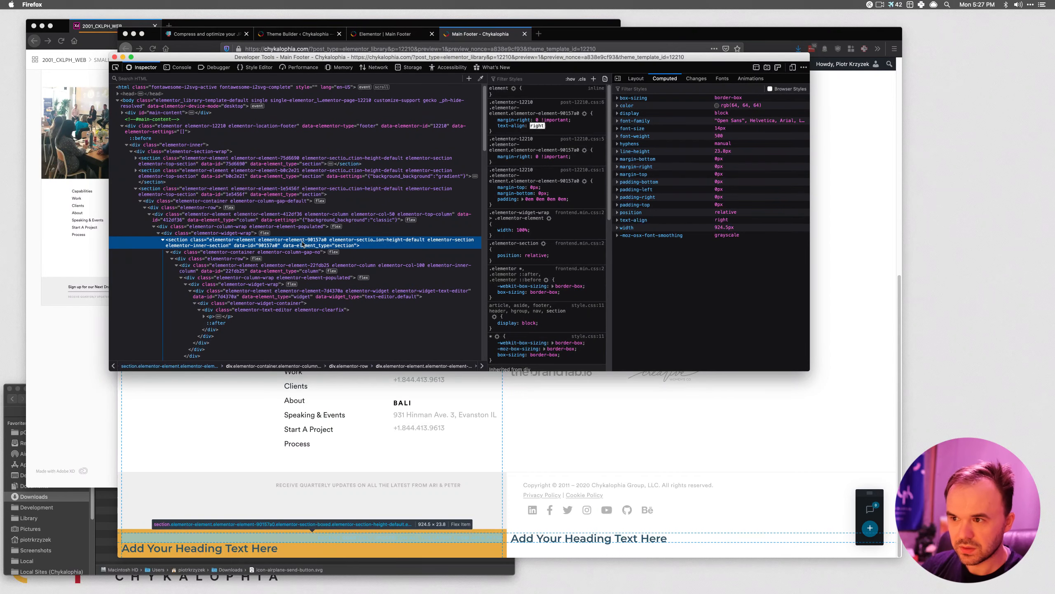
left_click(559, 127)
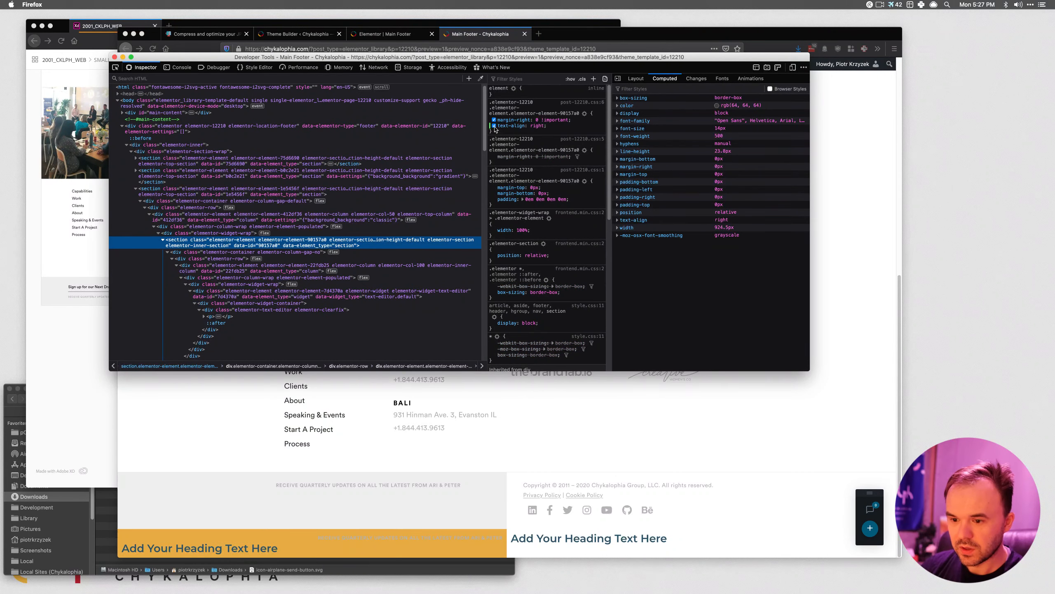
Inspect the footer paragraph, then close the developer tools and return to the editor.
left_click(442, 498)
right_click(478, 459)
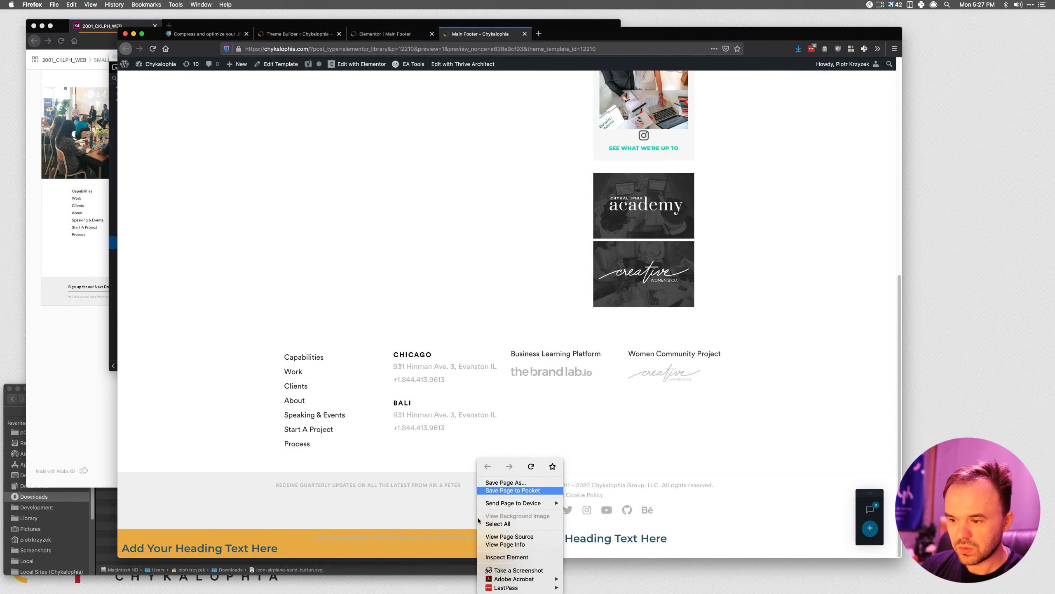
left_click(496, 557)
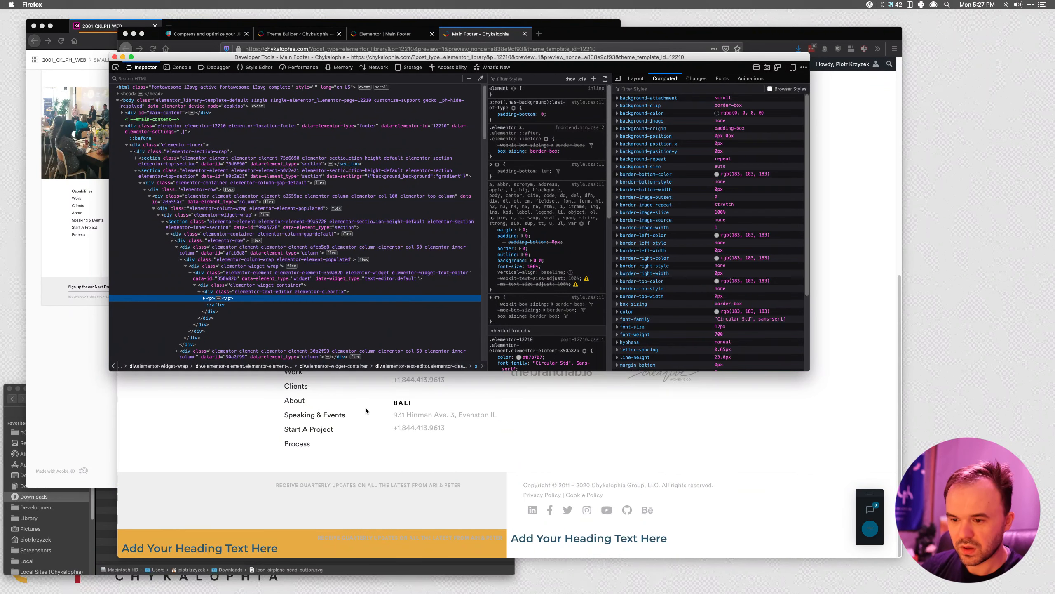
key("super+alt+i")
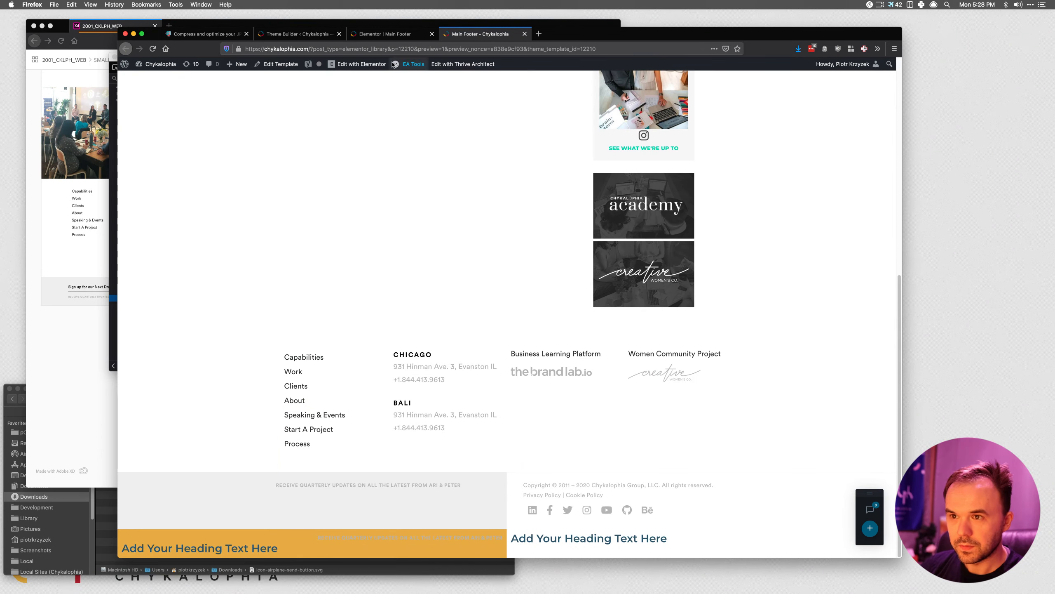
left_click(394, 35)
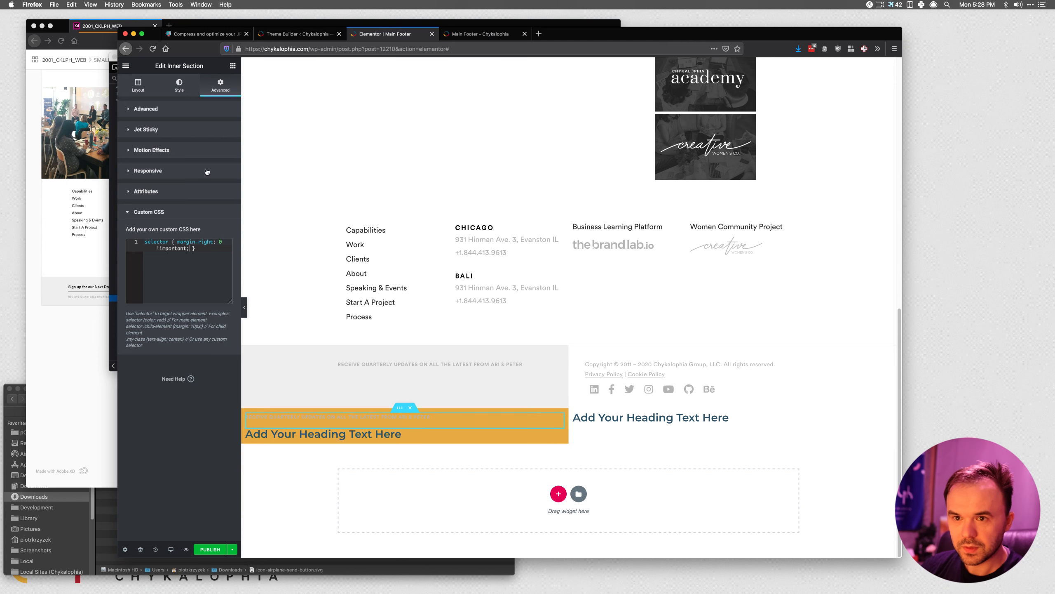
Set the inner section's content width to 550.
left_click(178, 86)
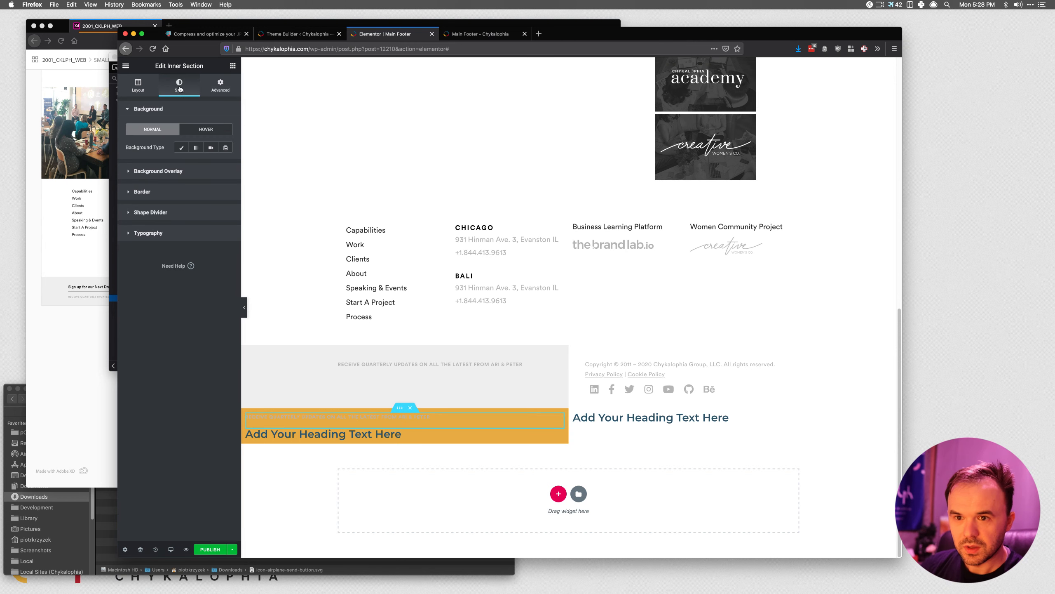
left_click(139, 89)
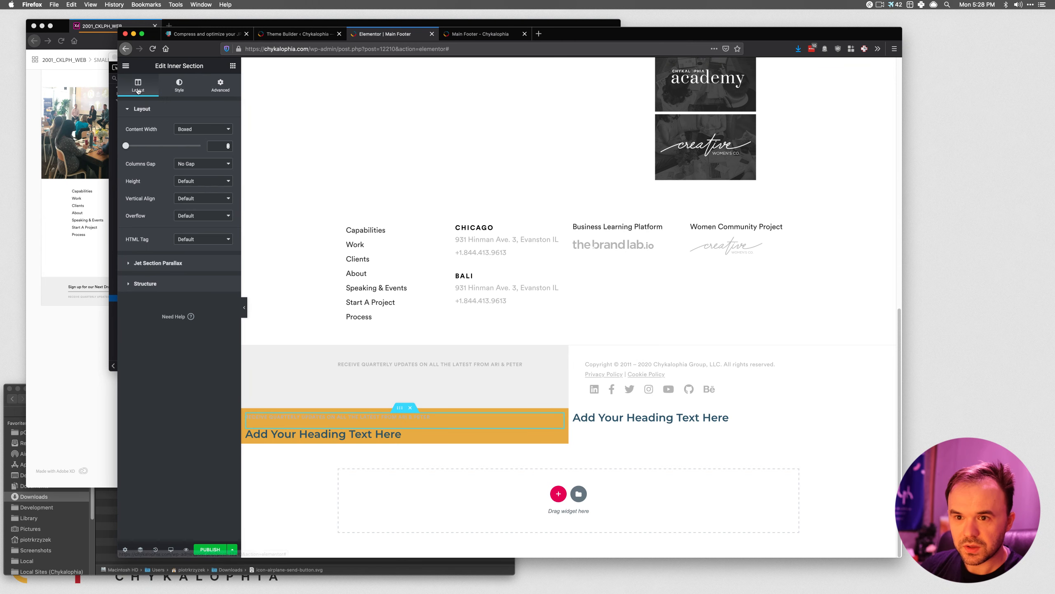
left_click(219, 146)
type("550")
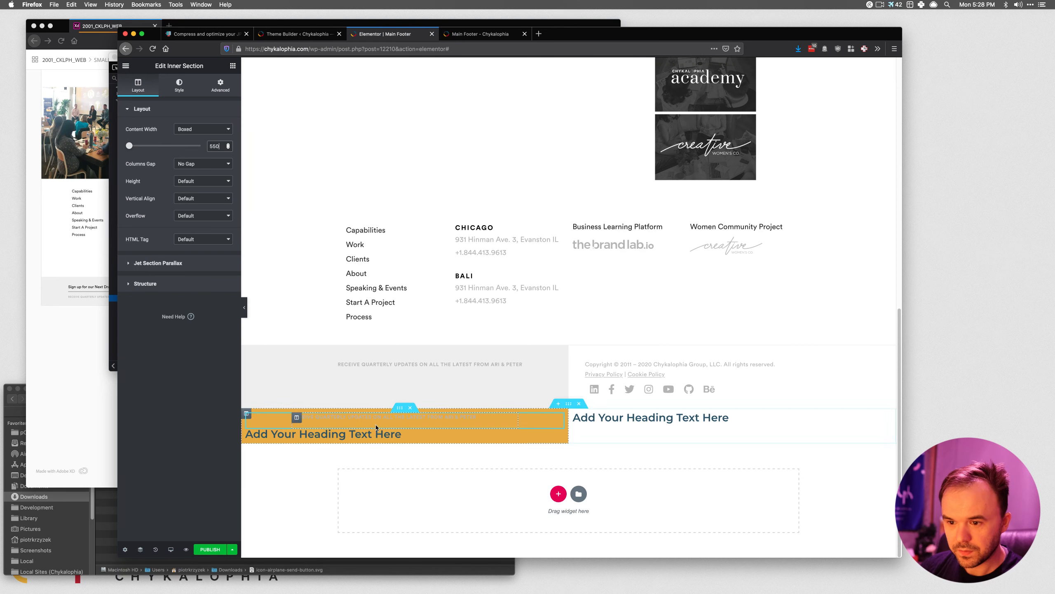
Link the inner section's margins and clear their values, then review its custom CSS.
left_click(223, 85)
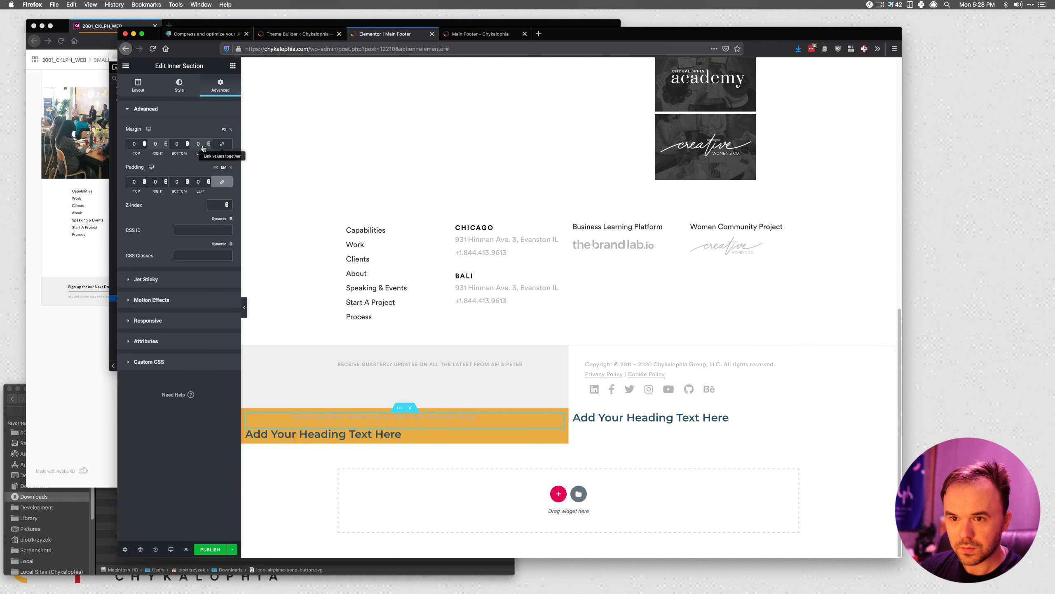
left_click(217, 145)
left_click_drag(181, 145, 155, 144)
key("BackSpace")
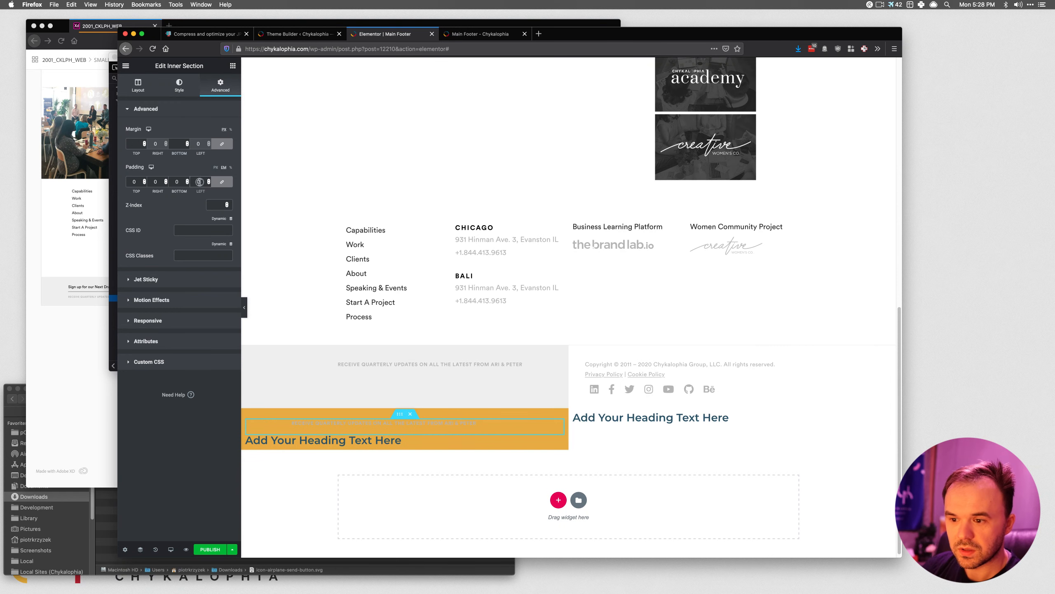
left_click(148, 363)
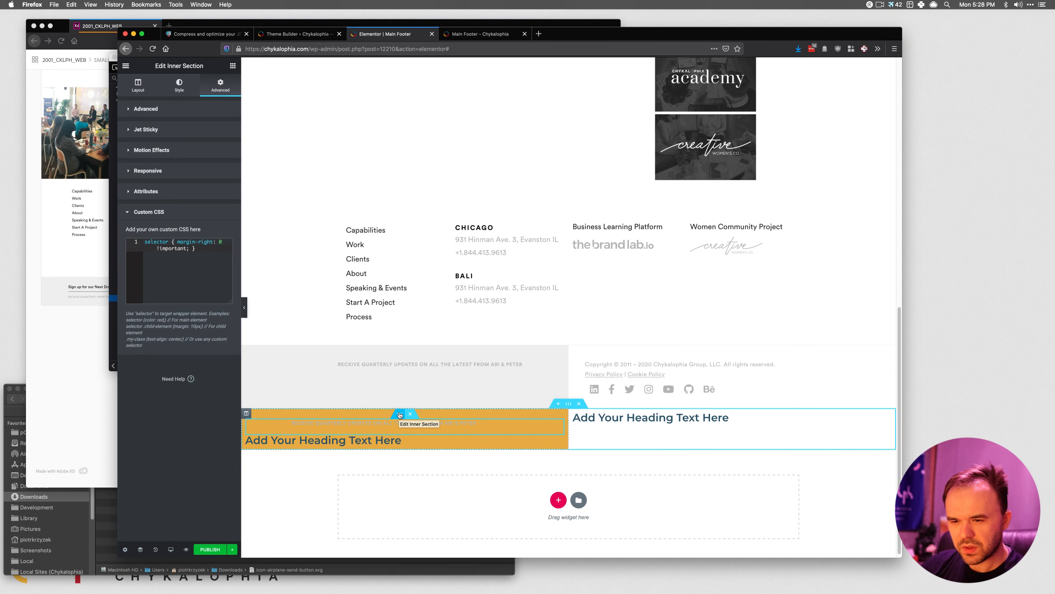
Inspect the footer paragraph on the Main Footer preview in Firefox Developer Tools.
left_click(484, 31)
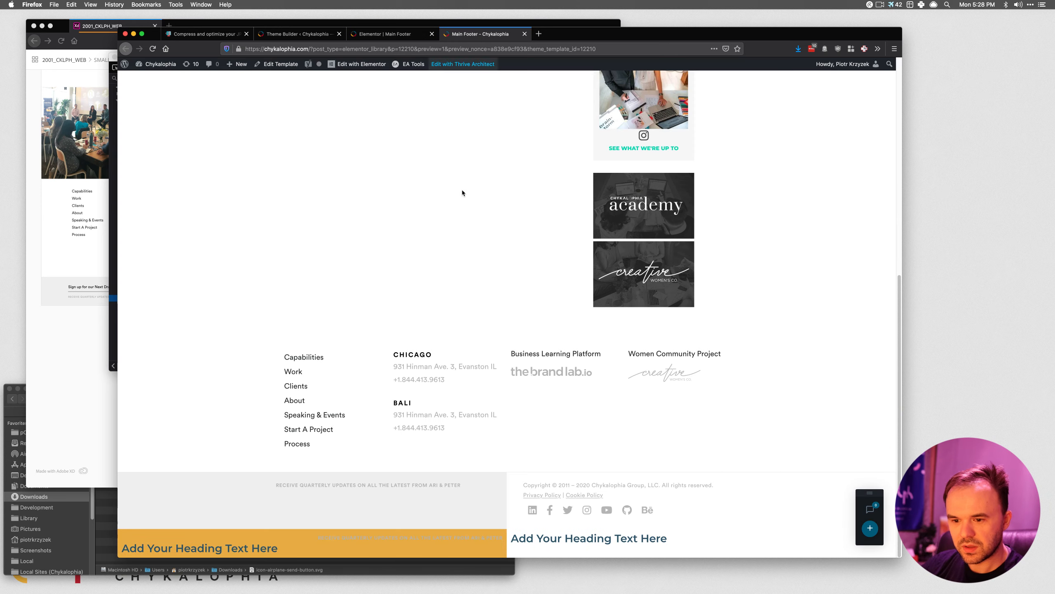
right_click(354, 537)
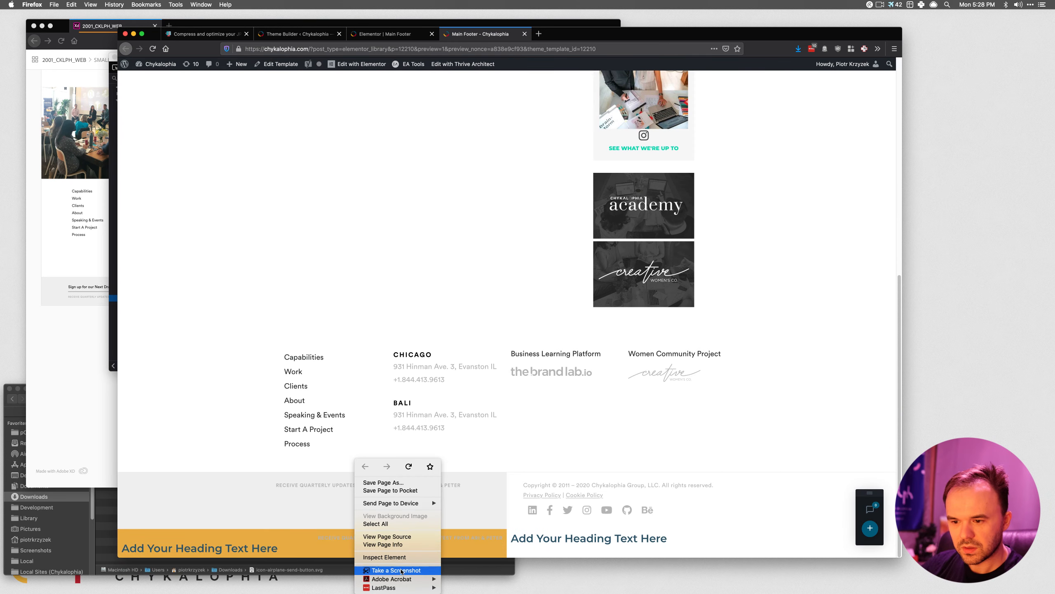
left_click(374, 566)
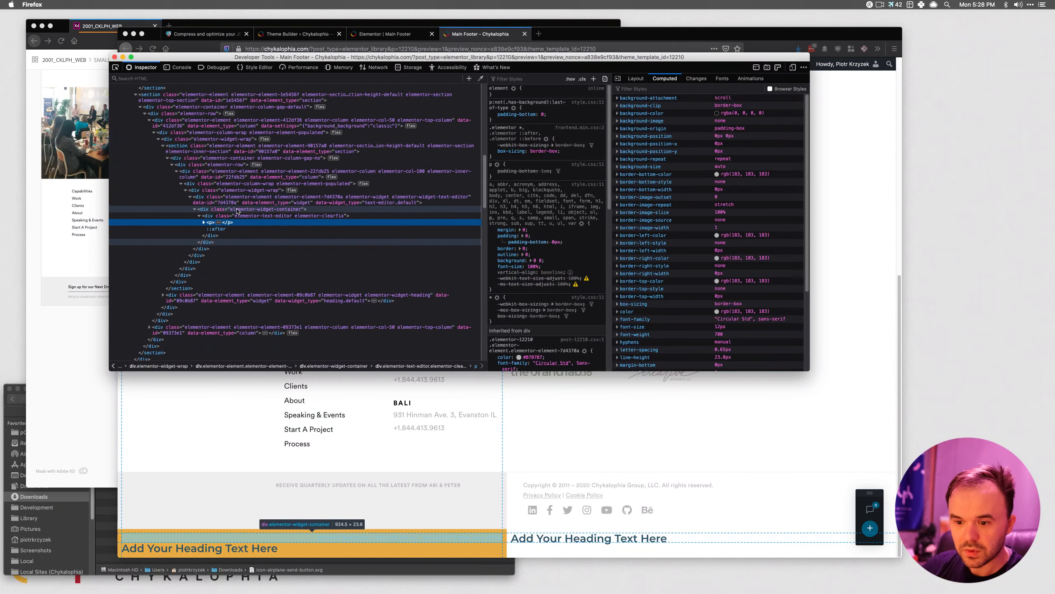
scroll(237, 214, "down", 2)
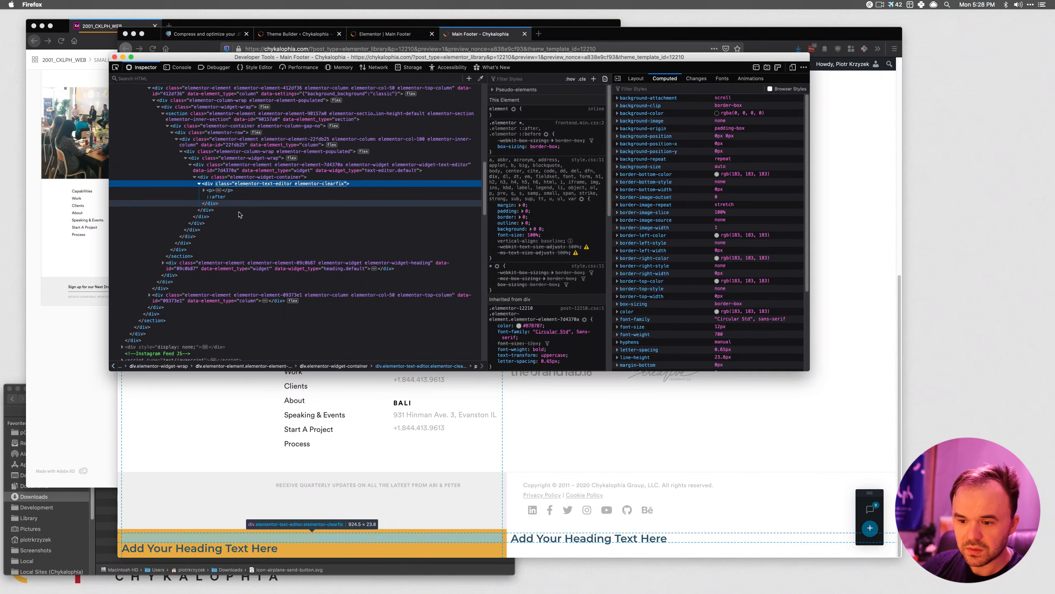
Save the Main Footer as a draft in the Elementor editor.
left_click(827, 191)
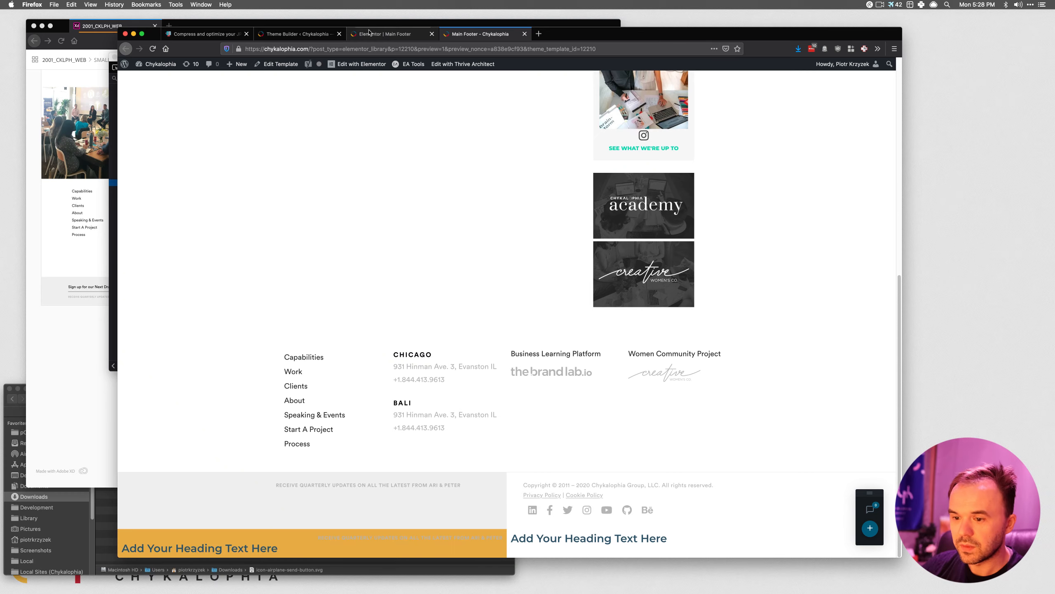
left_click(385, 34)
left_click(233, 549)
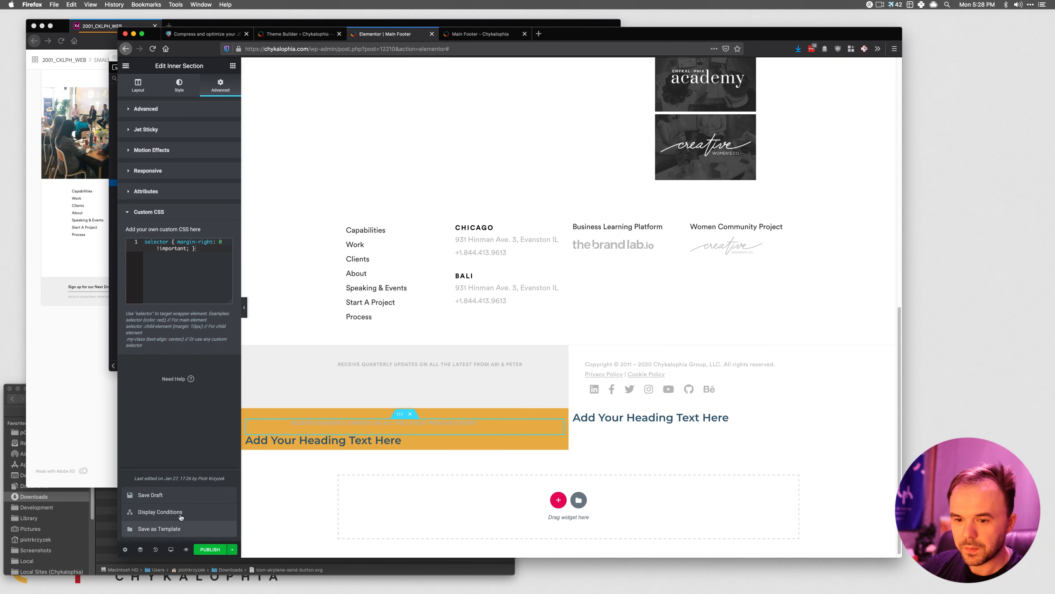
left_click(167, 495)
Reload the footer preview and inspect the saved footer element again.
left_click(499, 34)
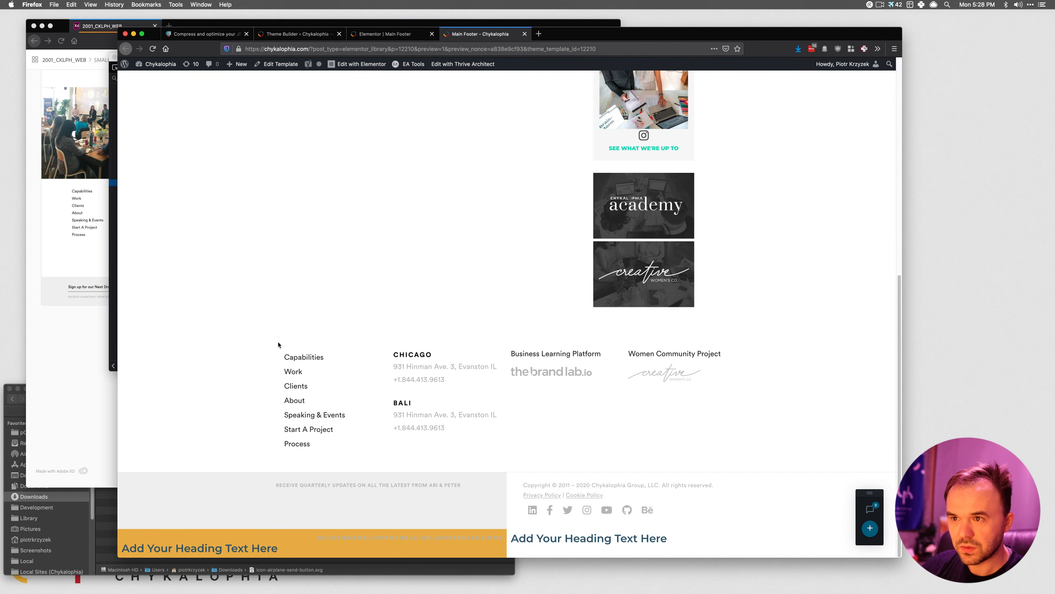
key("super+r")
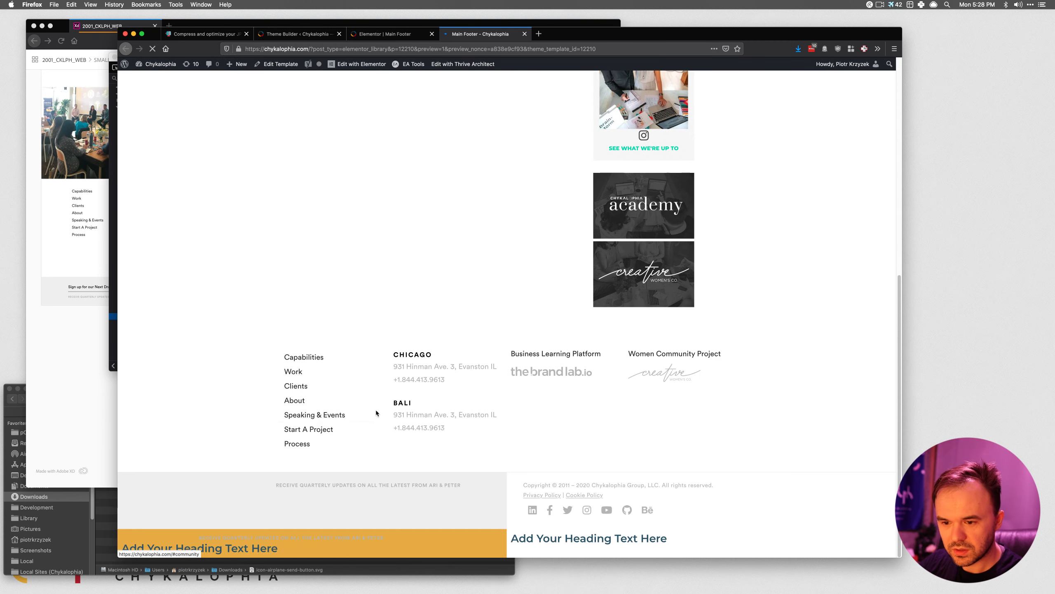
right_click(311, 537)
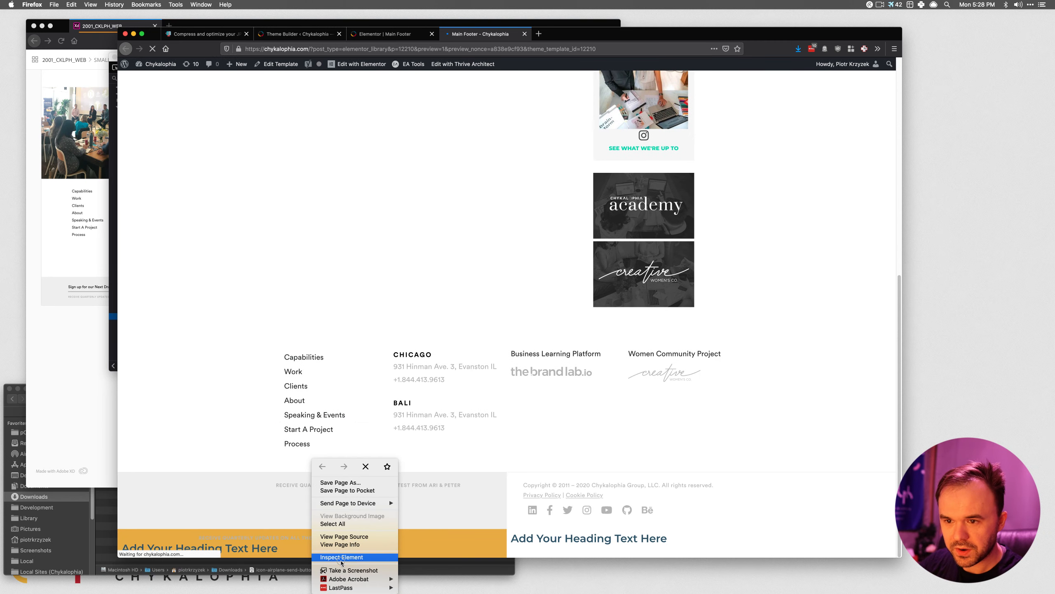
left_click(342, 564)
Walk the Inspector tree from the footer paragraph to inner section 90157a0's elementor-container div.
left_click(248, 323)
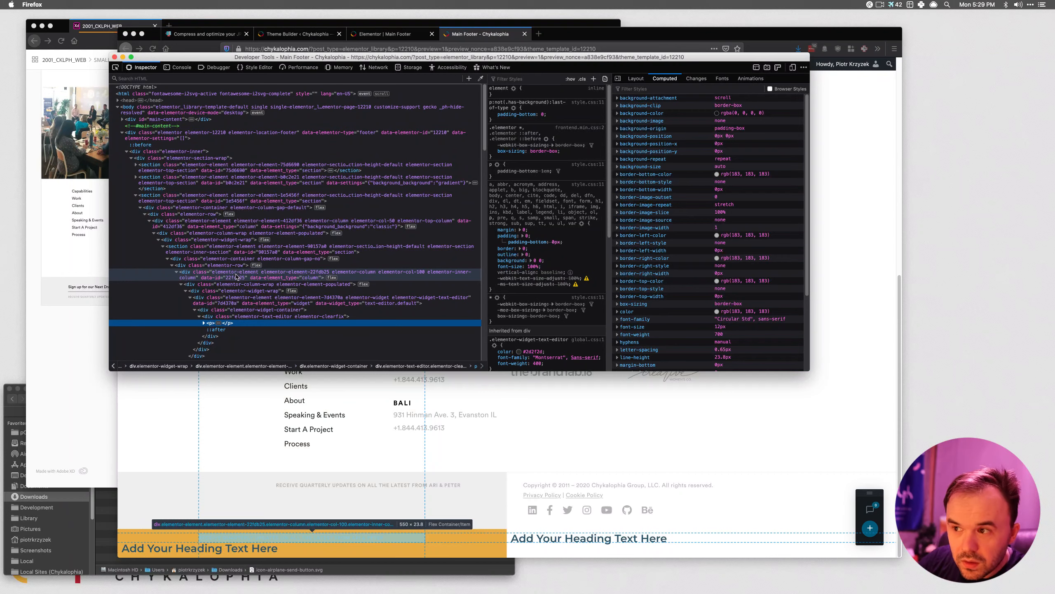
left_click(238, 276)
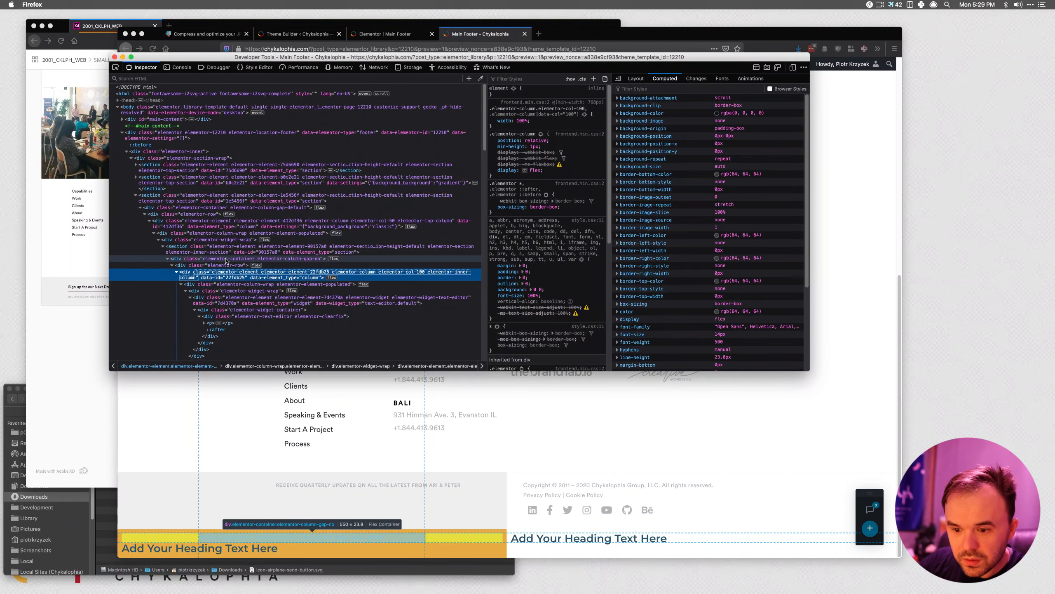
left_click(225, 261)
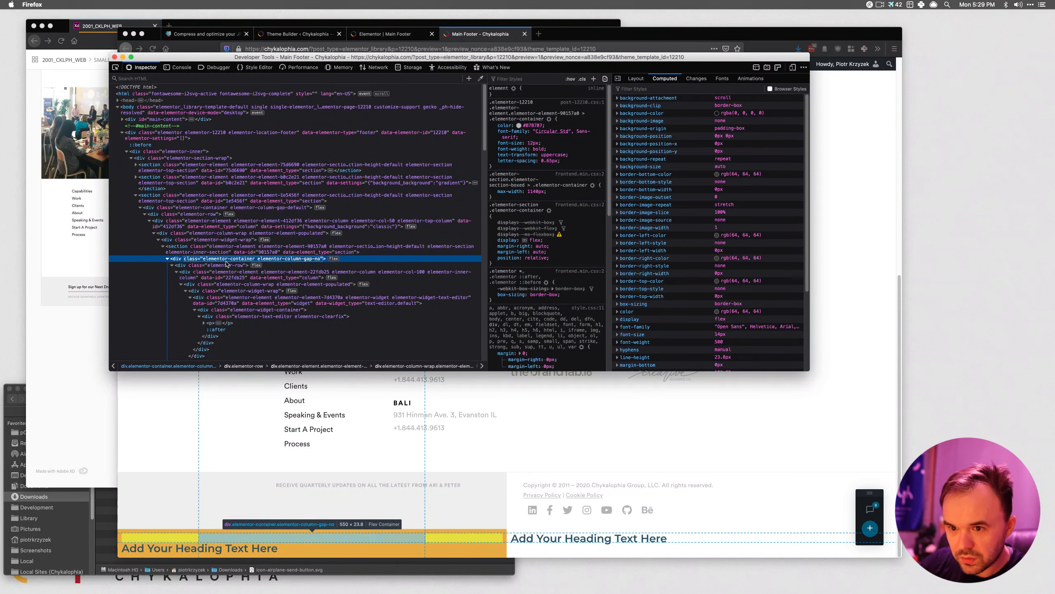
left_click(227, 273)
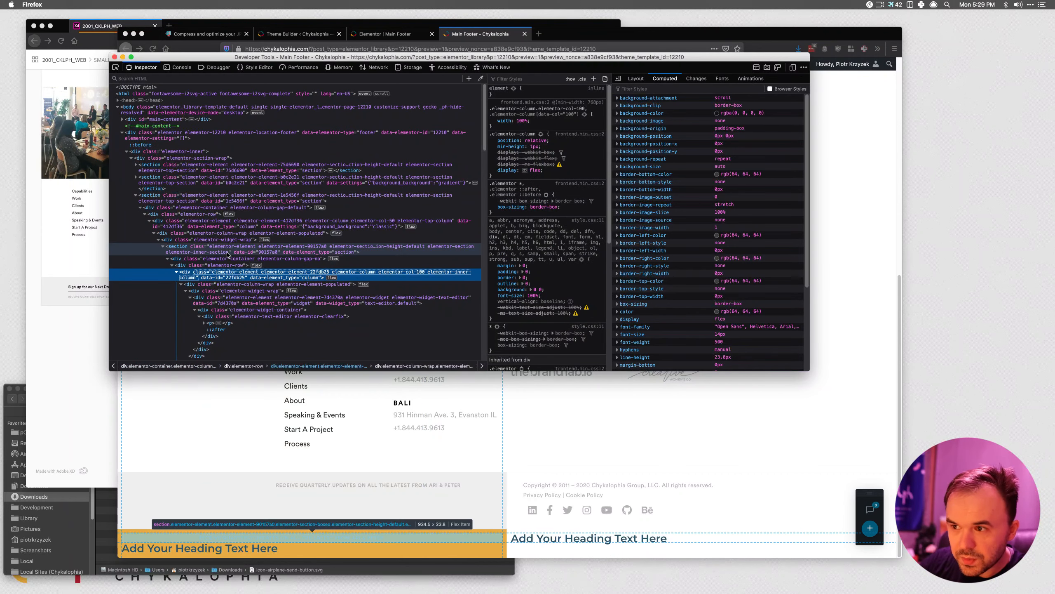
left_click(227, 252)
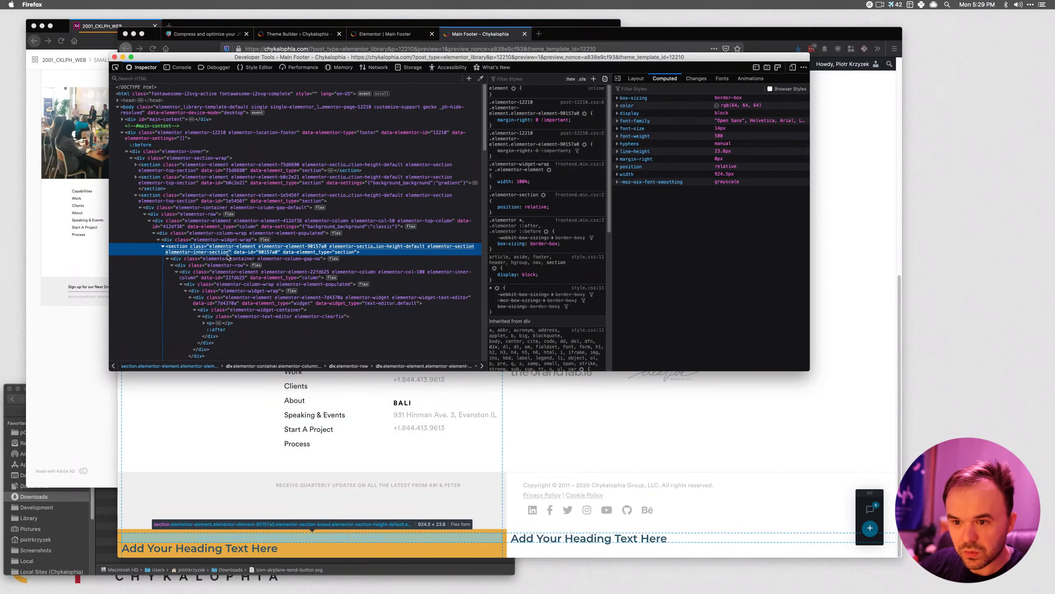
left_click(227, 258)
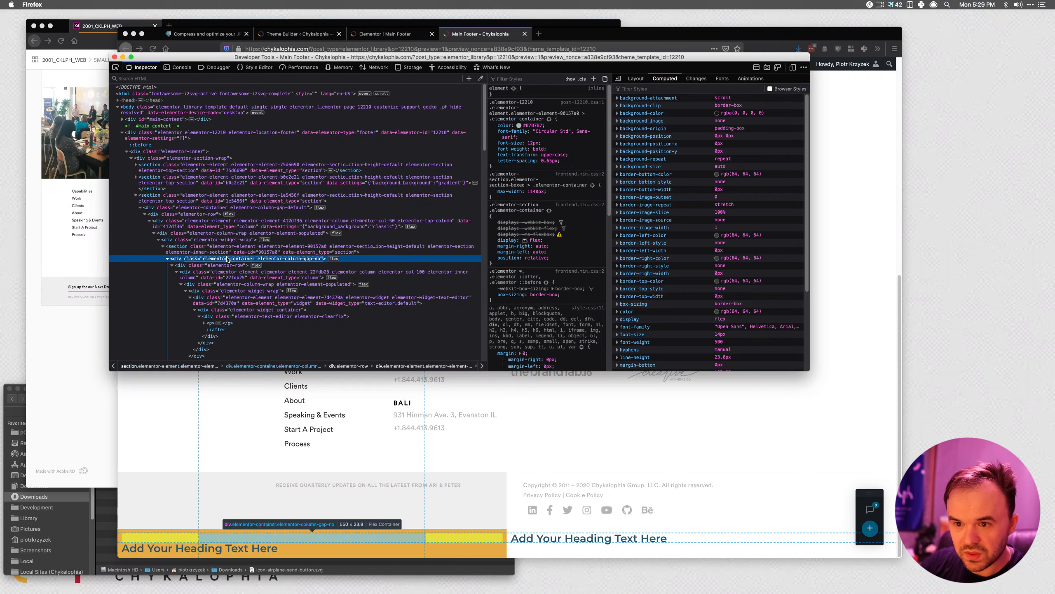
left_click(229, 251)
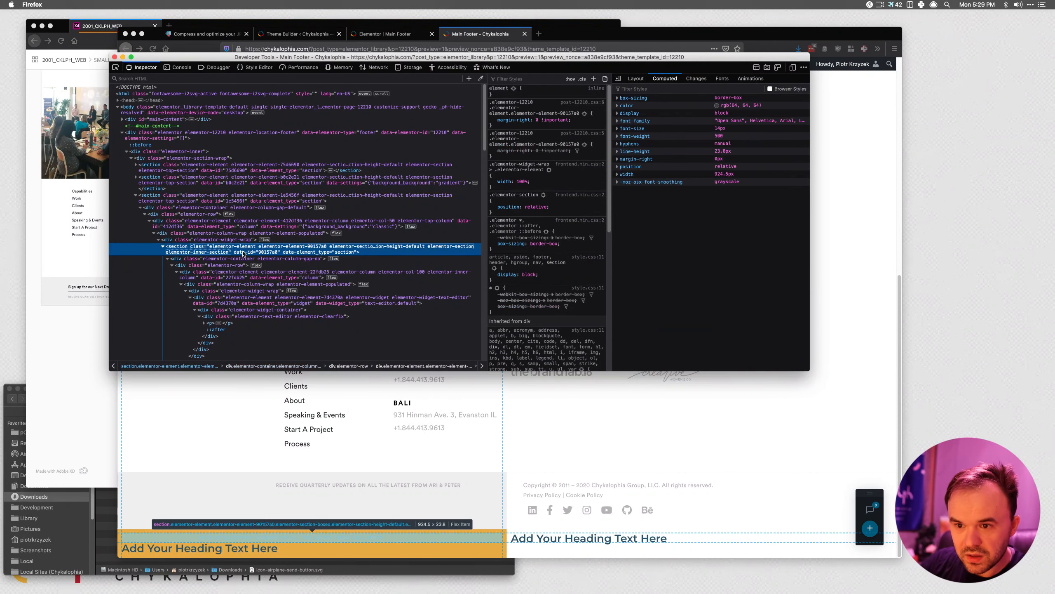
left_click(234, 258)
Examine the container's class attribute, leaving its class name unchanged.
double_click(234, 259)
left_click(257, 258)
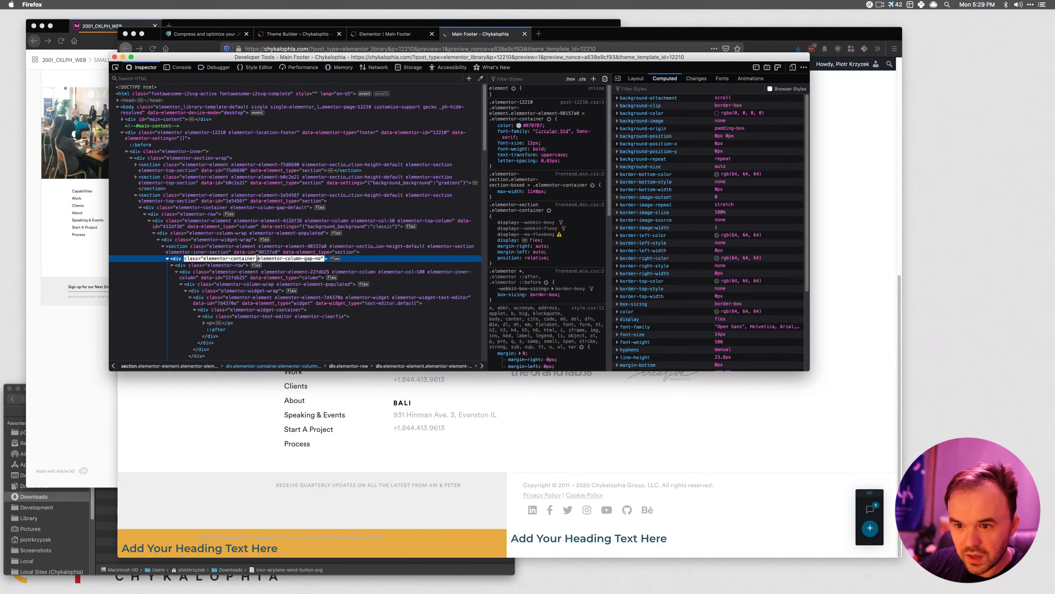
left_click_drag(255, 258, 203, 259)
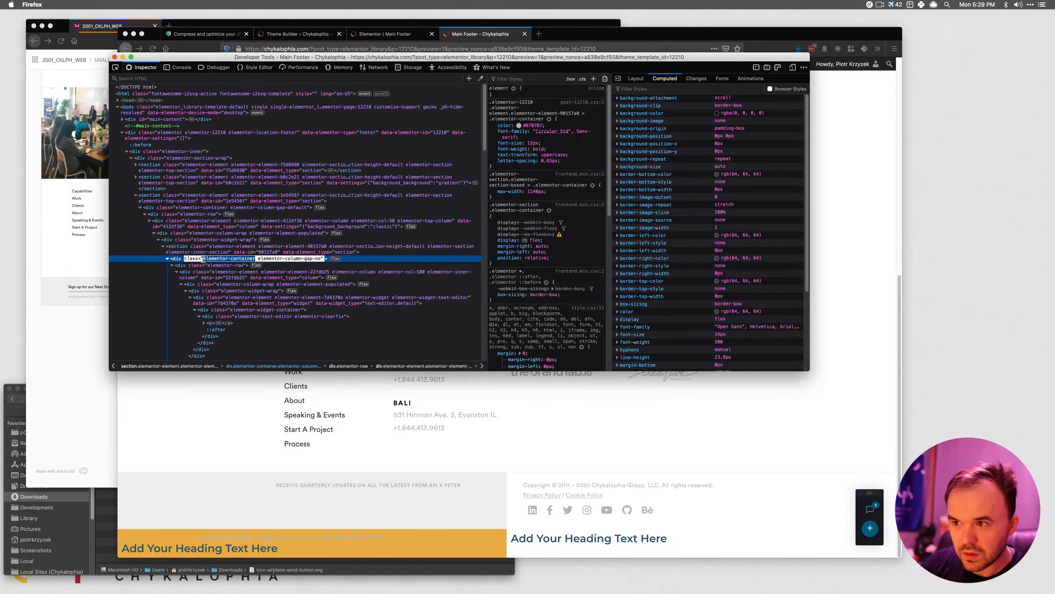
left_click(213, 259)
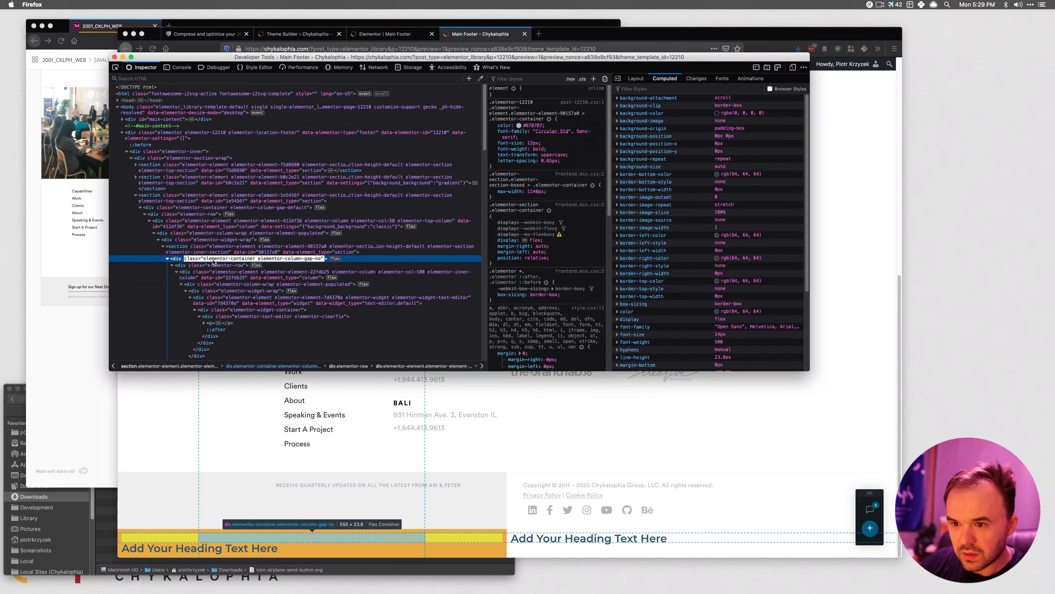
left_click(182, 258)
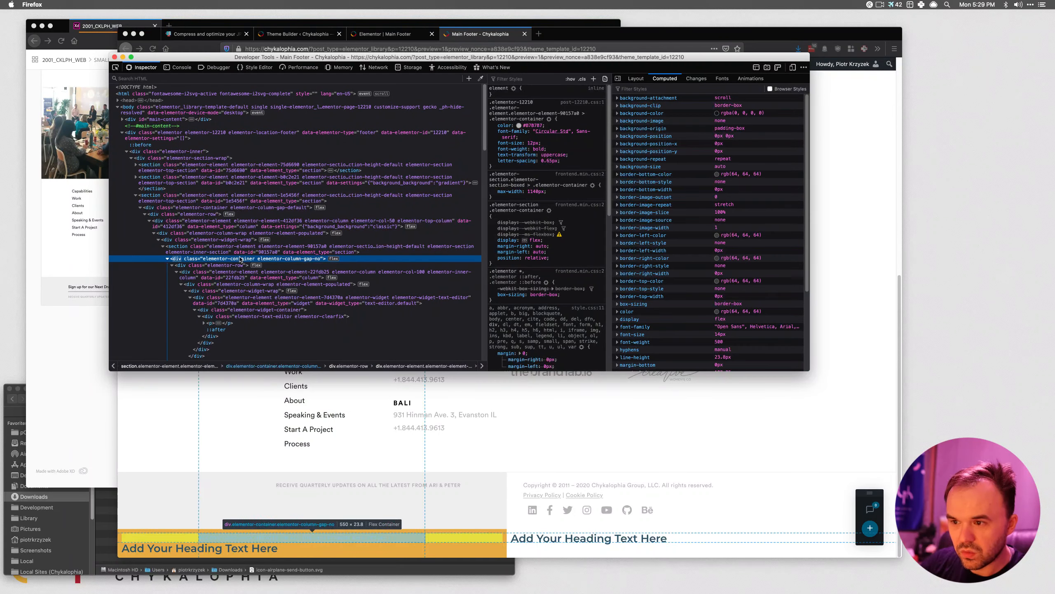
Add margin-right: 0 to the container's element rule, then return to the Main Footer editor.
left_click(526, 93)
type("margin-ri")
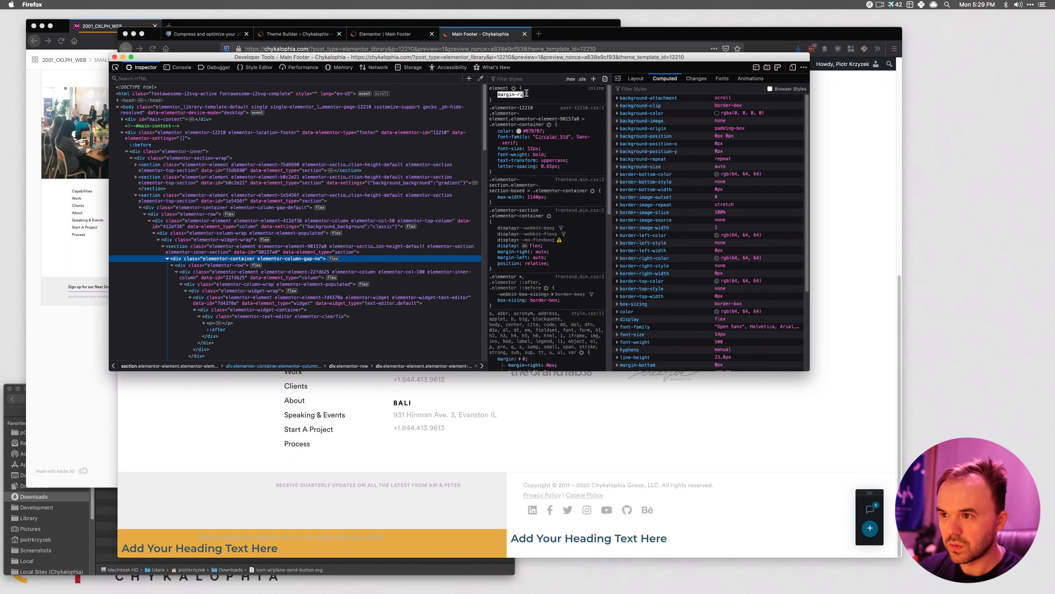
type("ght: 0")
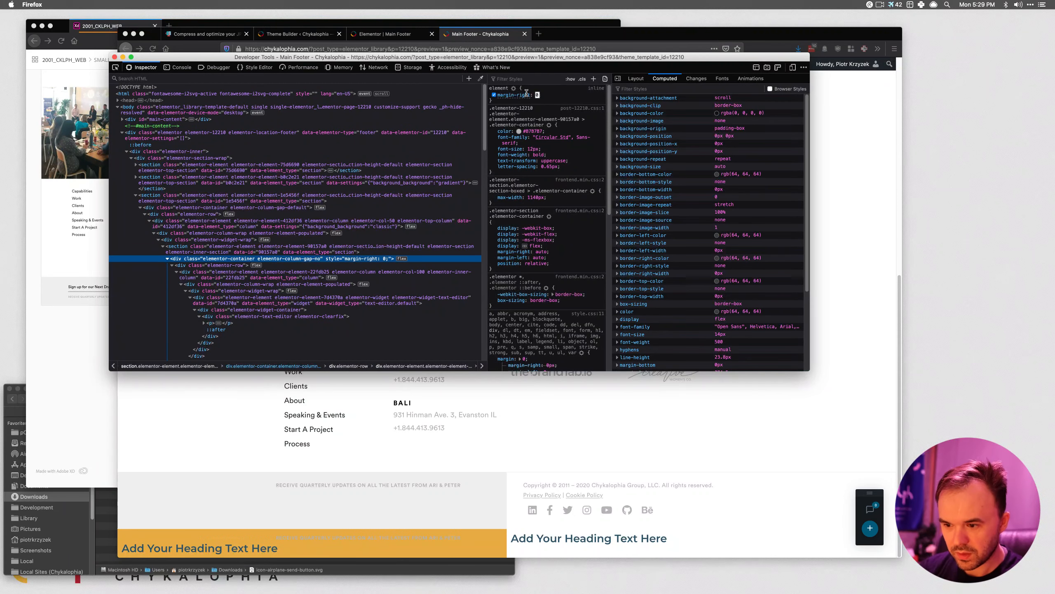
key("Return")
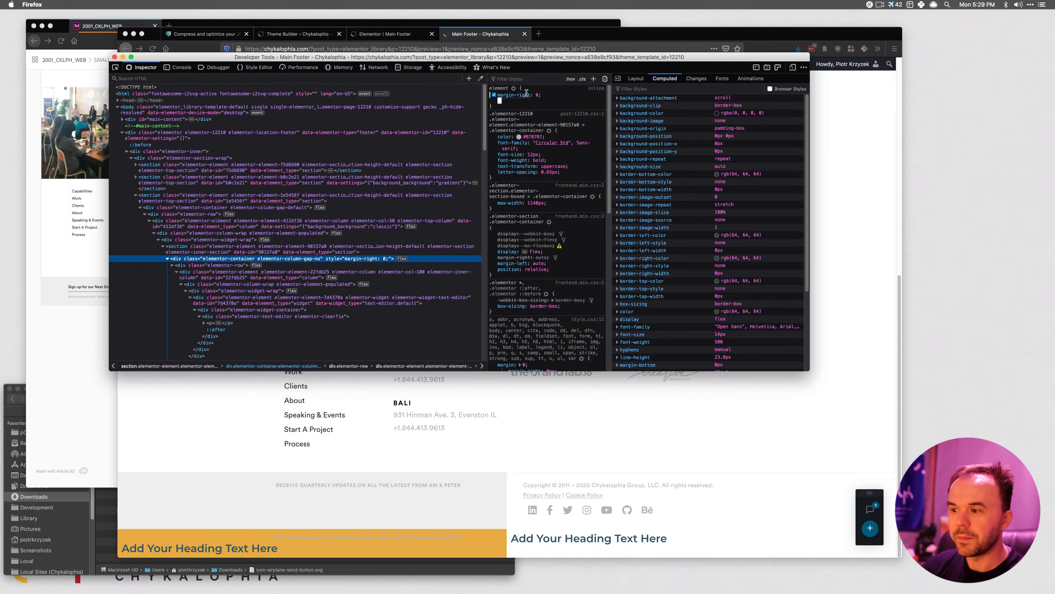
left_click(757, 434)
left_click(398, 37)
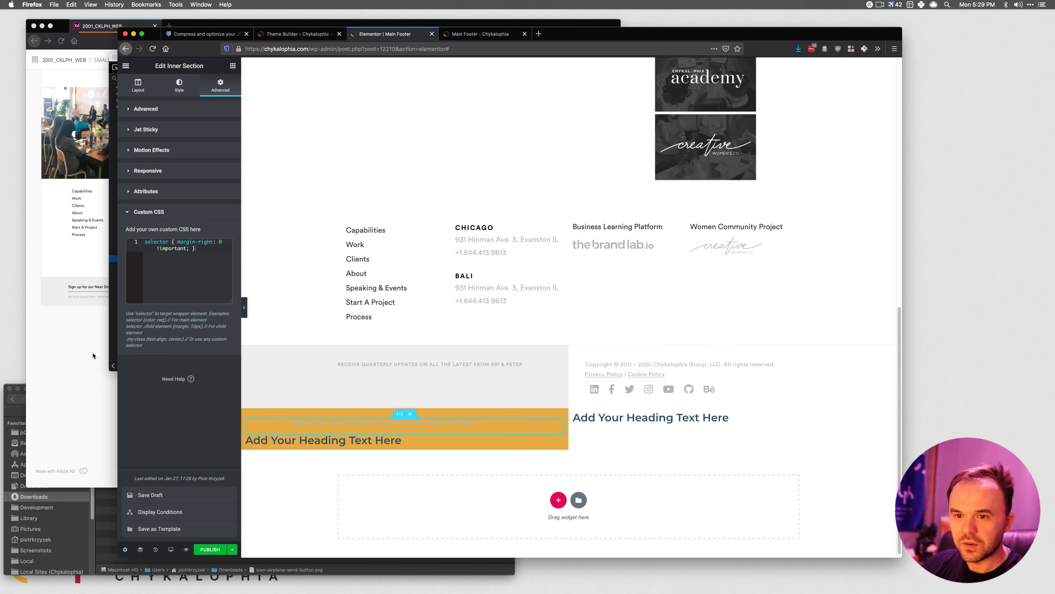
Insert .elementor-container after the selector in the inner section's custom CSS.
left_click(195, 248)
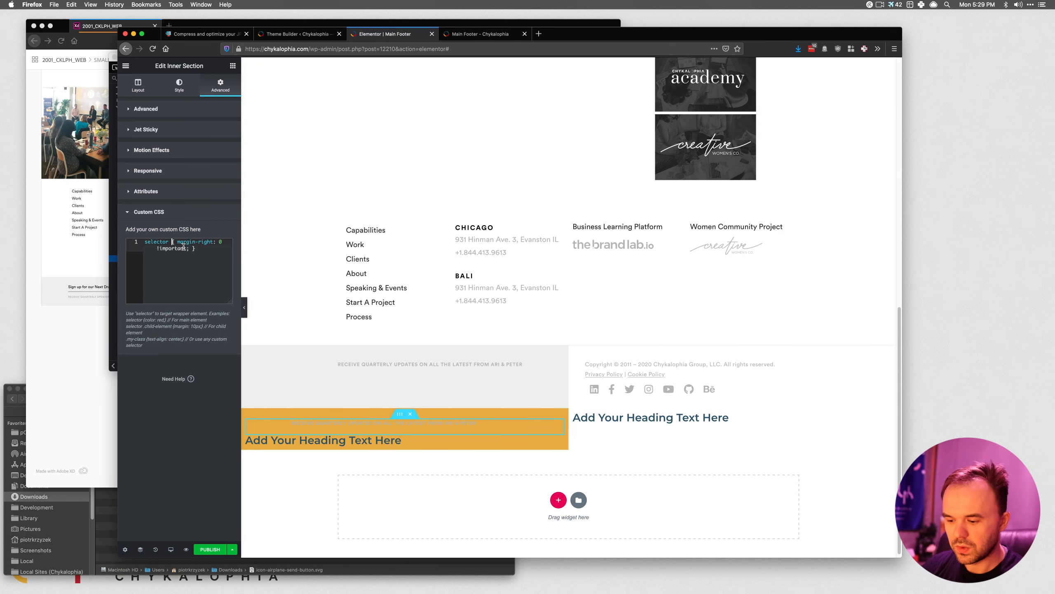
type(".elementor-container")
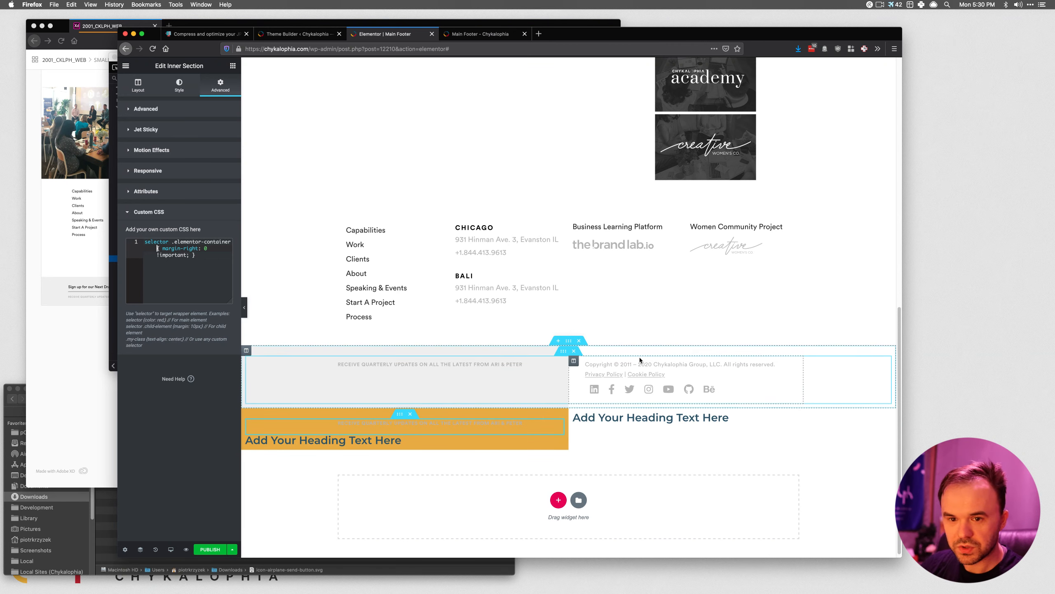
left_click(56, 390)
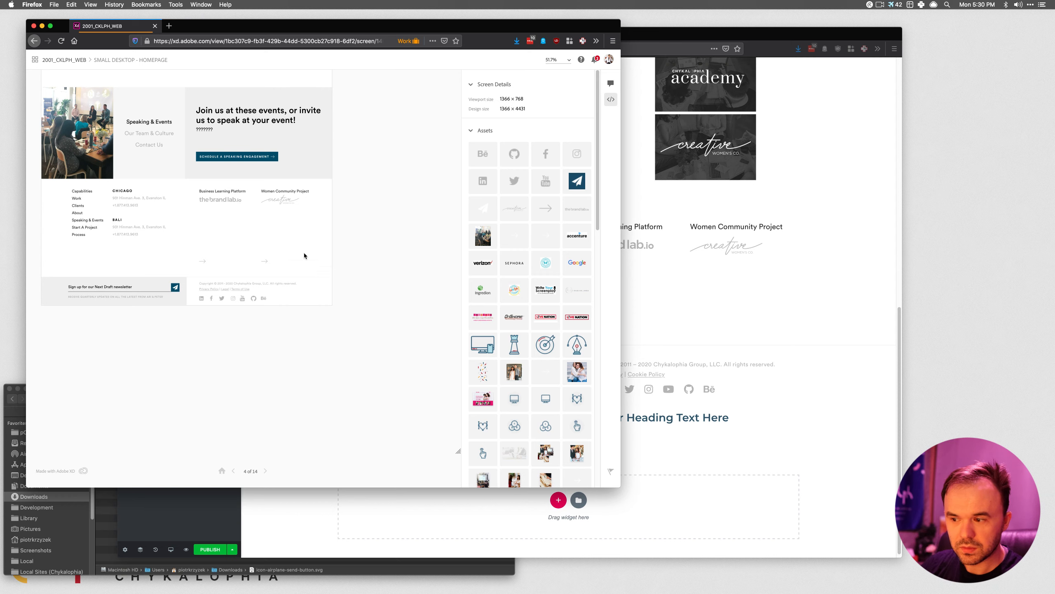
Move the copyright text widget into the lower right footer column.
left_click(738, 505)
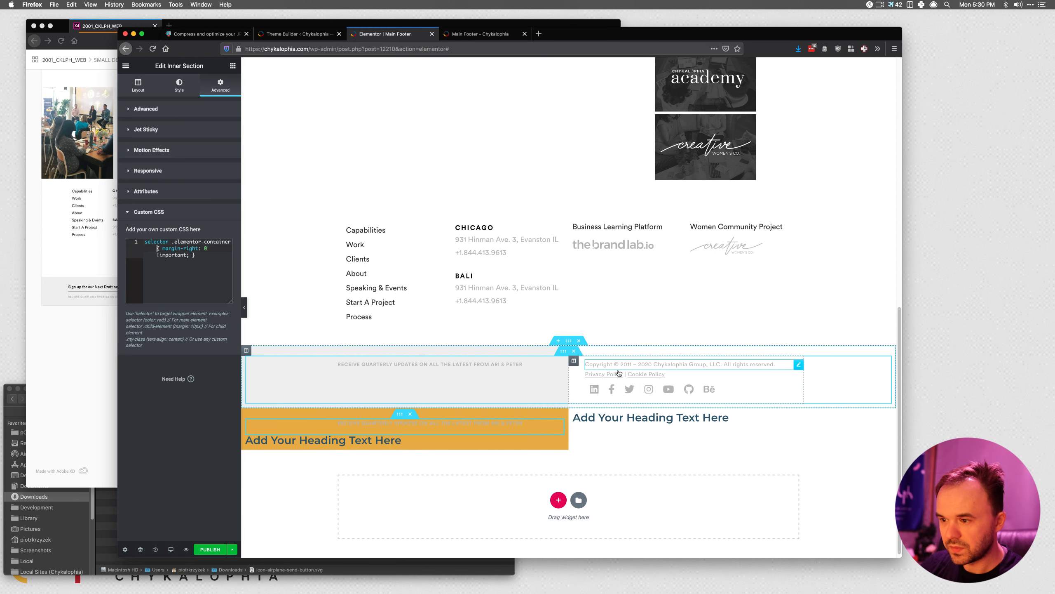
left_click_drag(835, 367, 759, 441)
right_click(820, 433)
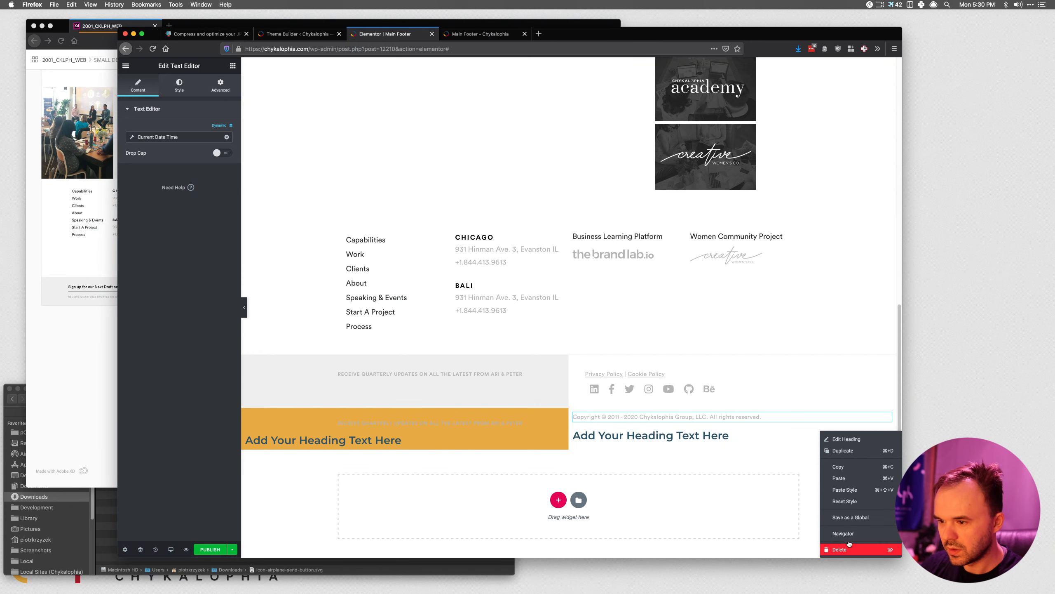
Delete the placeholder heading and place the Privacy Policy | Cookie Policy links below the copyright.
left_click(835, 549)
left_click_drag(716, 373, 669, 422)
left_click_drag(799, 385, 574, 413)
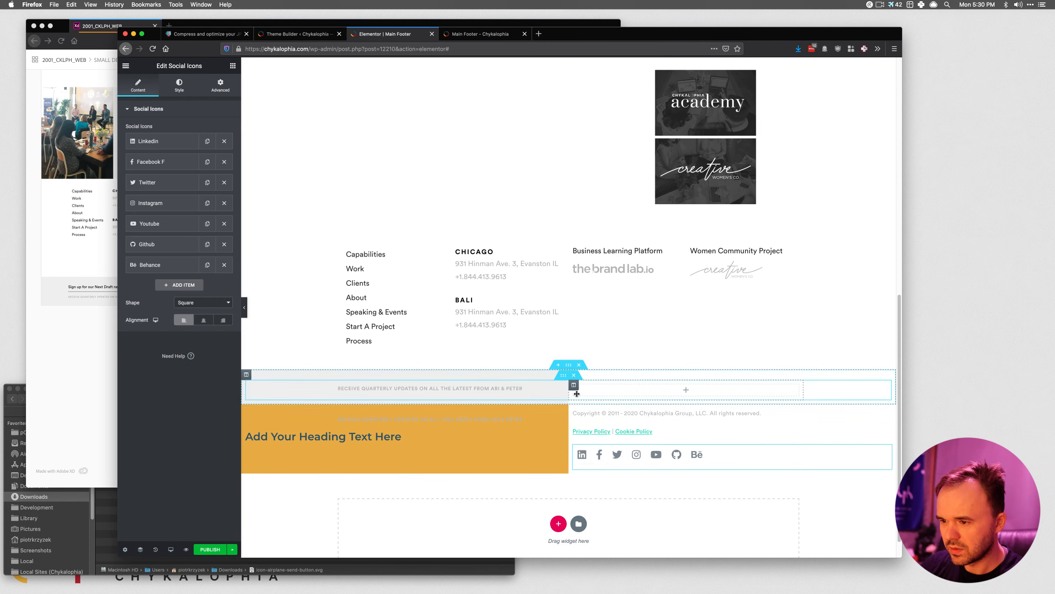
left_click(575, 412)
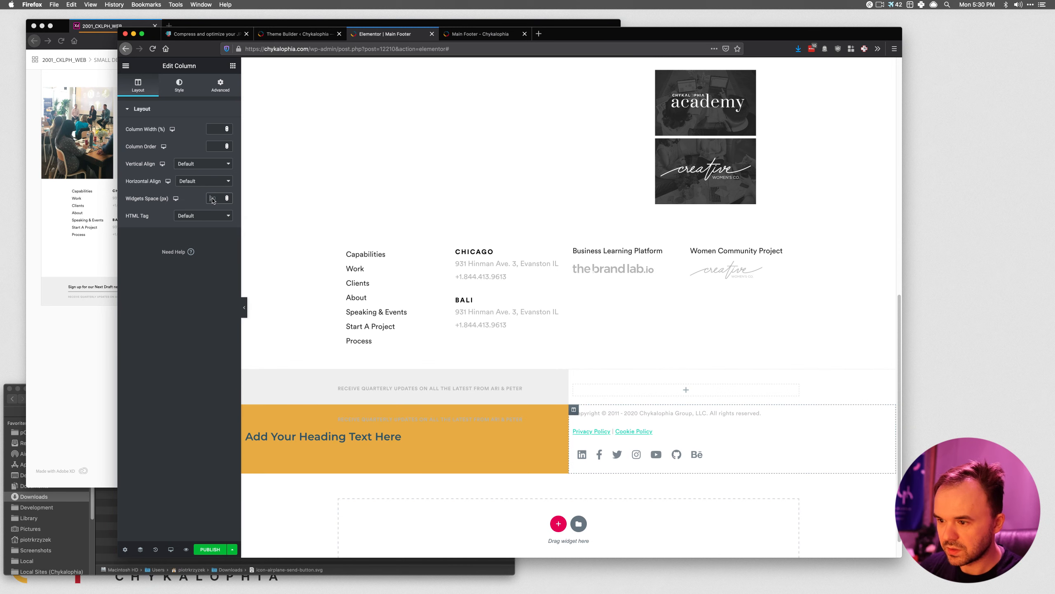
Set the column's Widgets Space to 0 and its padding to 10 top, 40 left.
type("0")
left_click(221, 88)
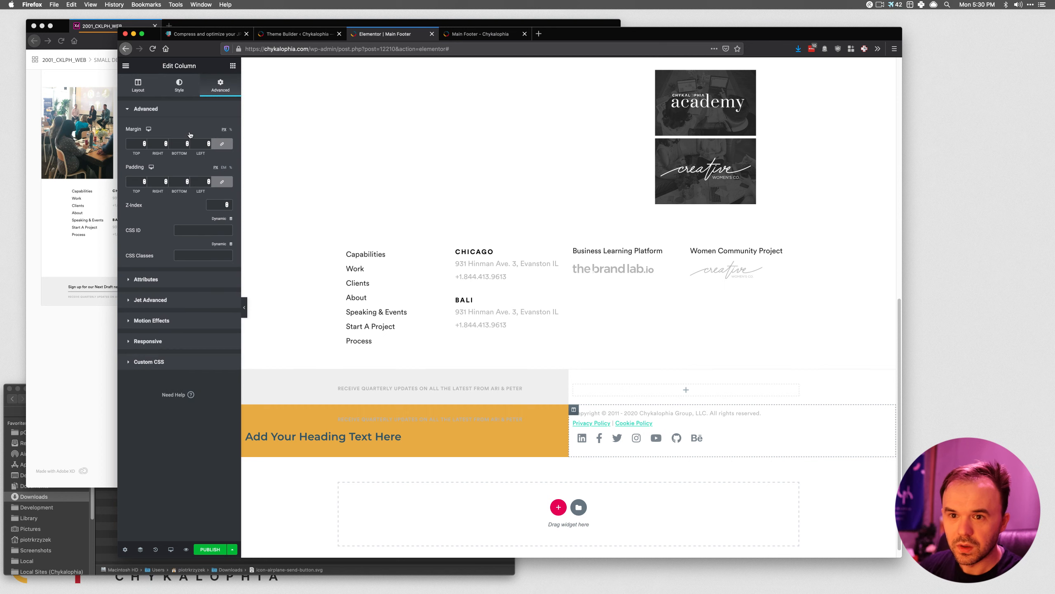
left_click(222, 185)
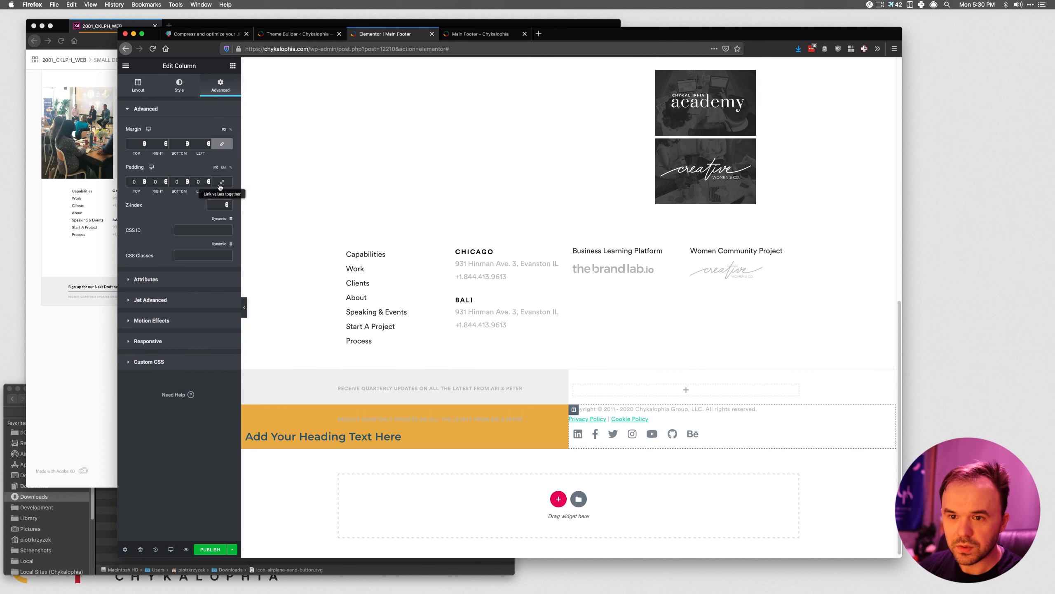
double_click(140, 181)
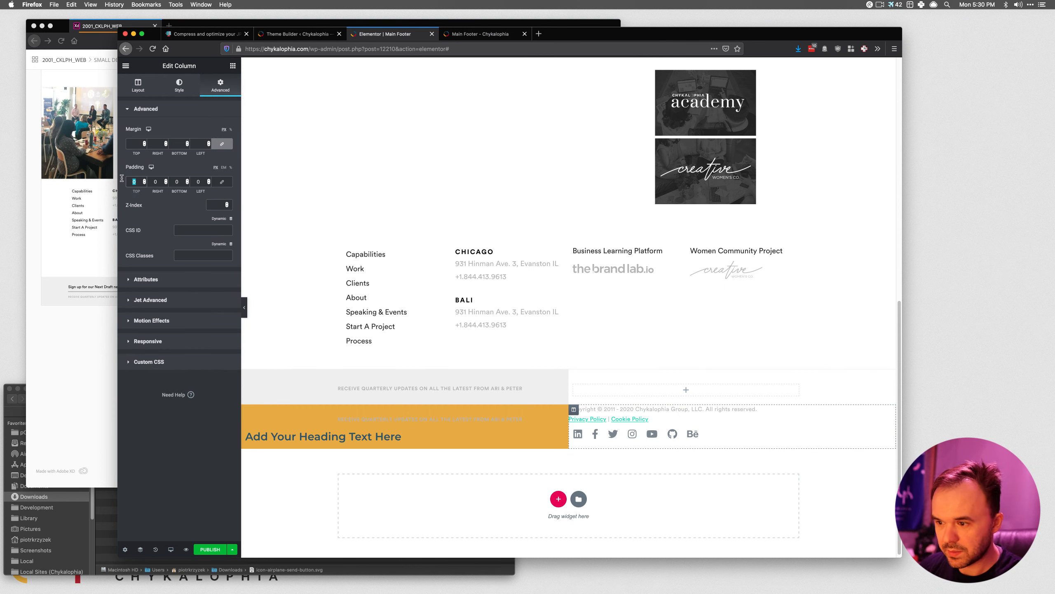
type("10")
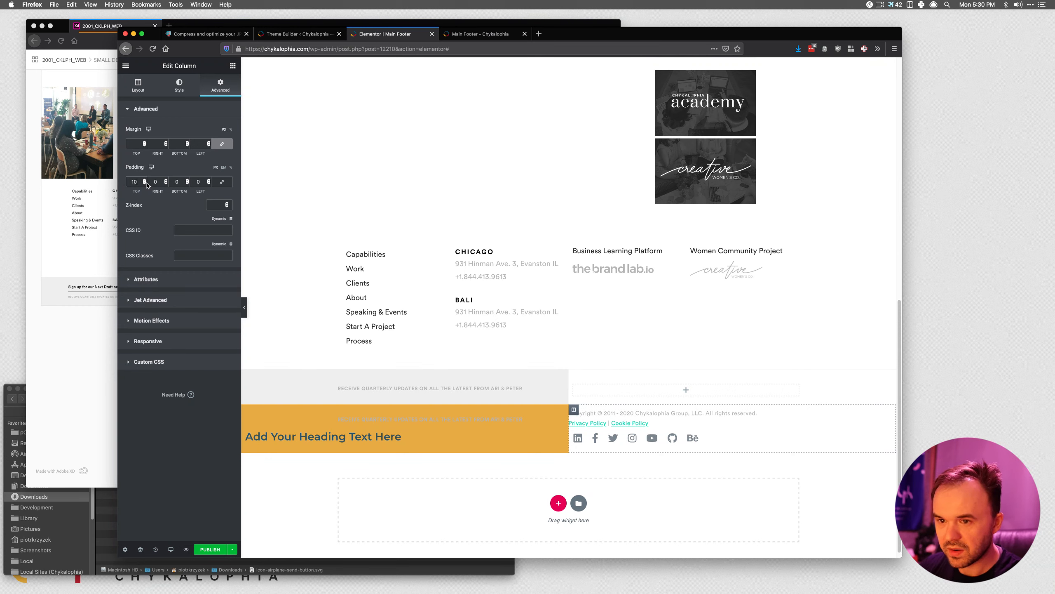
double_click(198, 181)
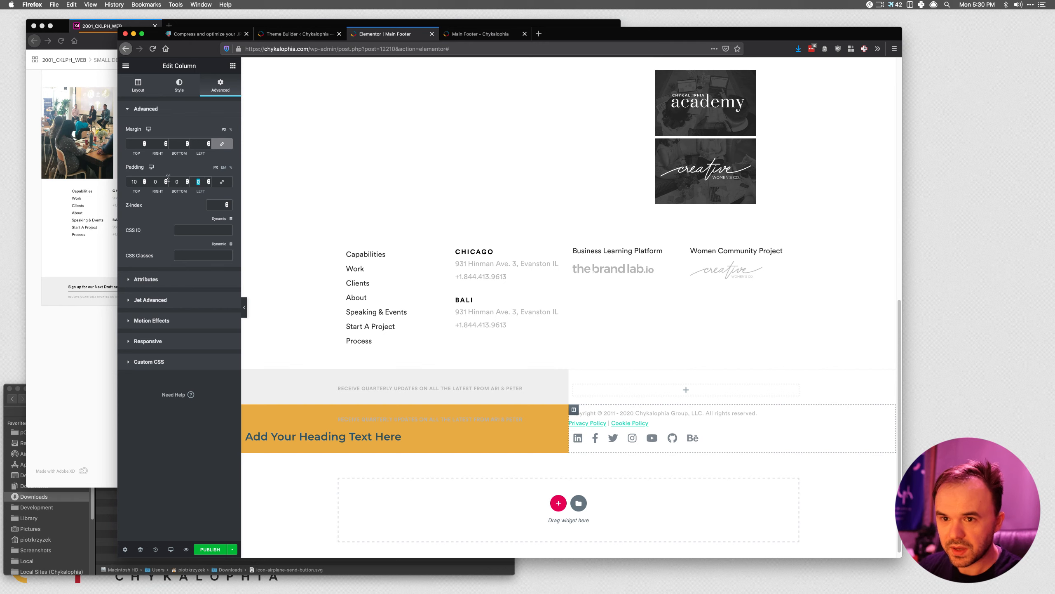
type("40")
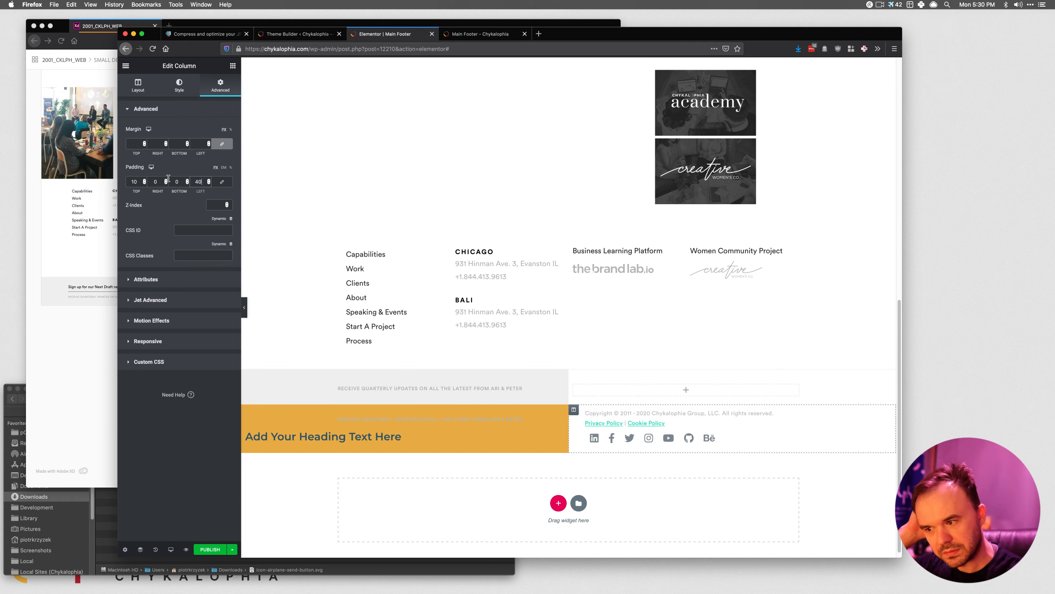
Begin a link-colour rule in the column's Custom CSS, then clear it again.
left_click(180, 85)
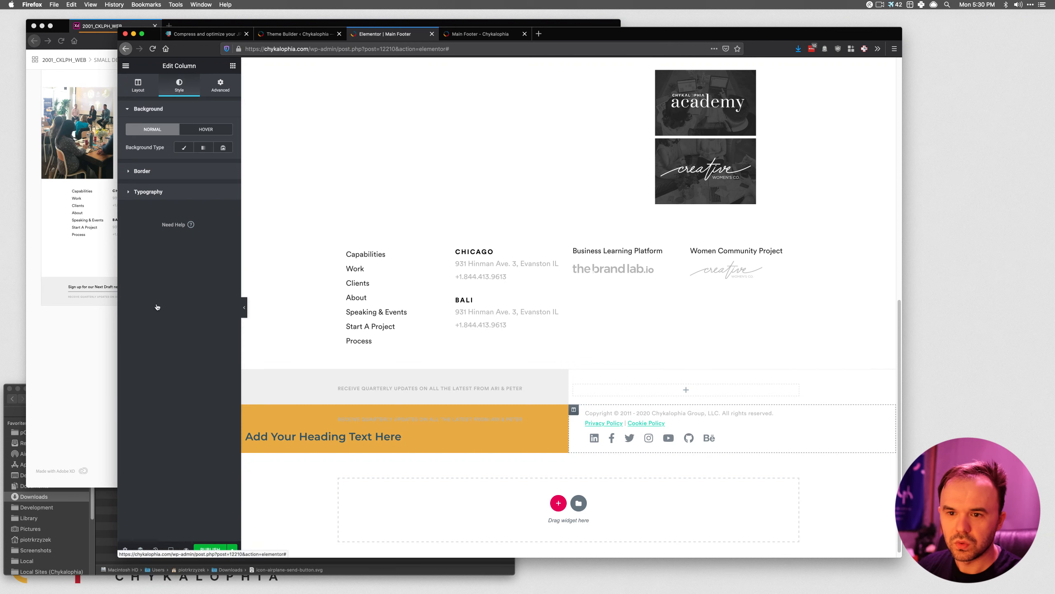
left_click(220, 86)
left_click(158, 365)
left_click(167, 269)
type("selec")
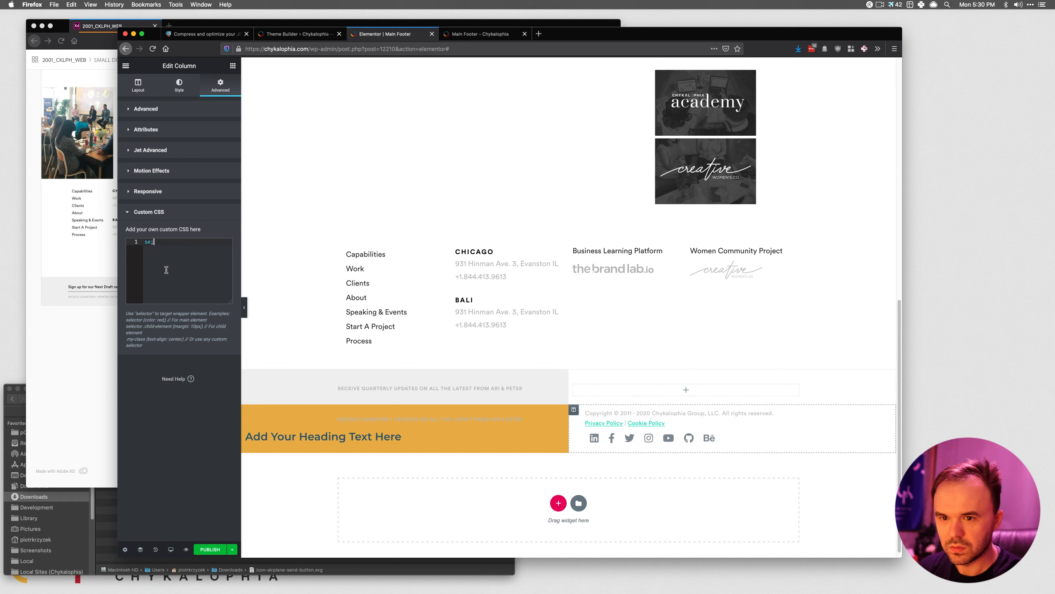
type("tor a {")
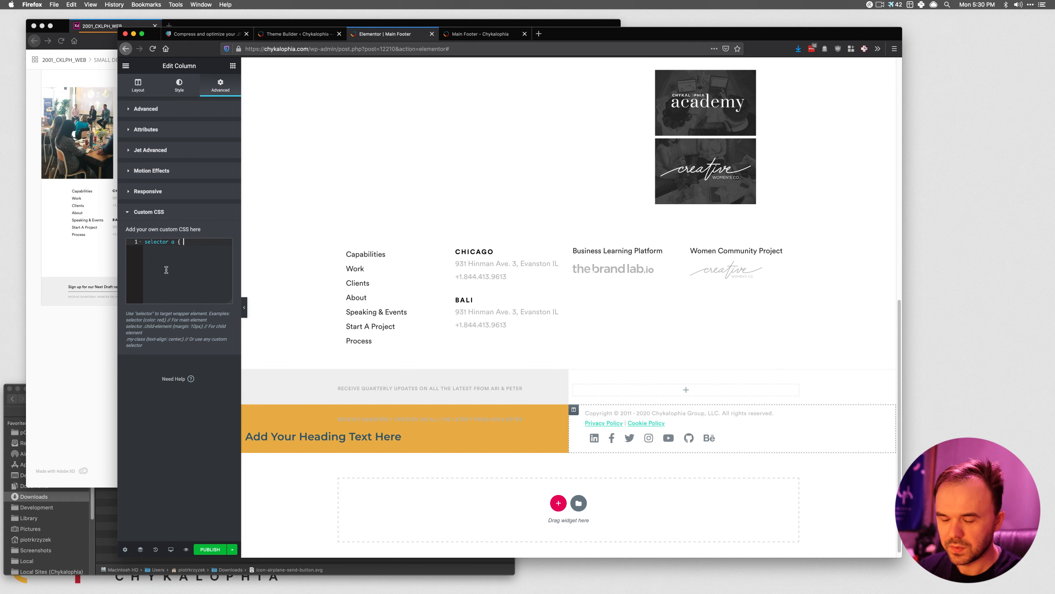
type(" color: ;")
key("super+a")
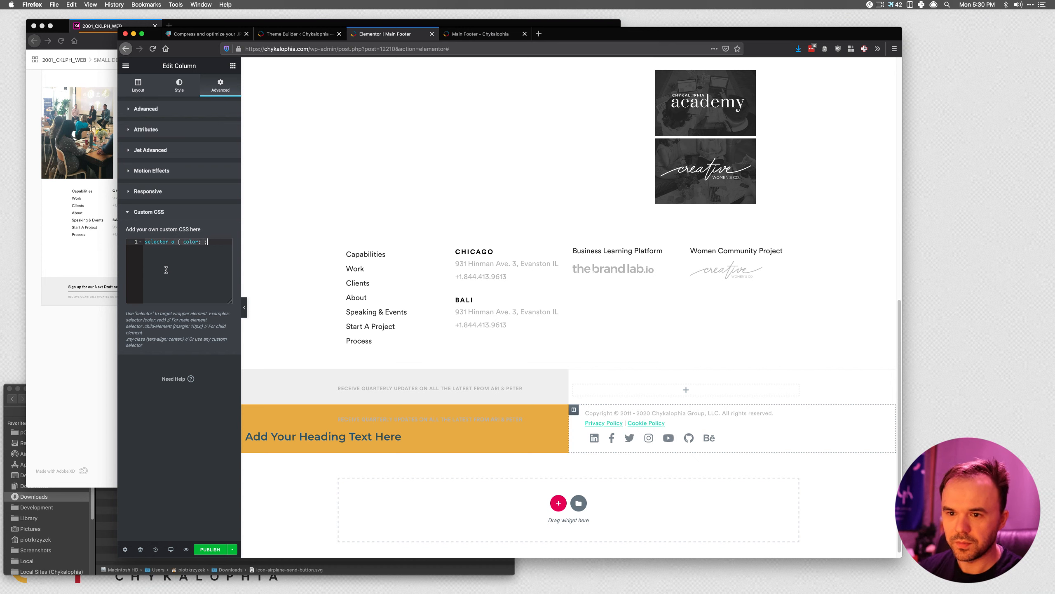
key("BackSpace")
left_click(179, 87)
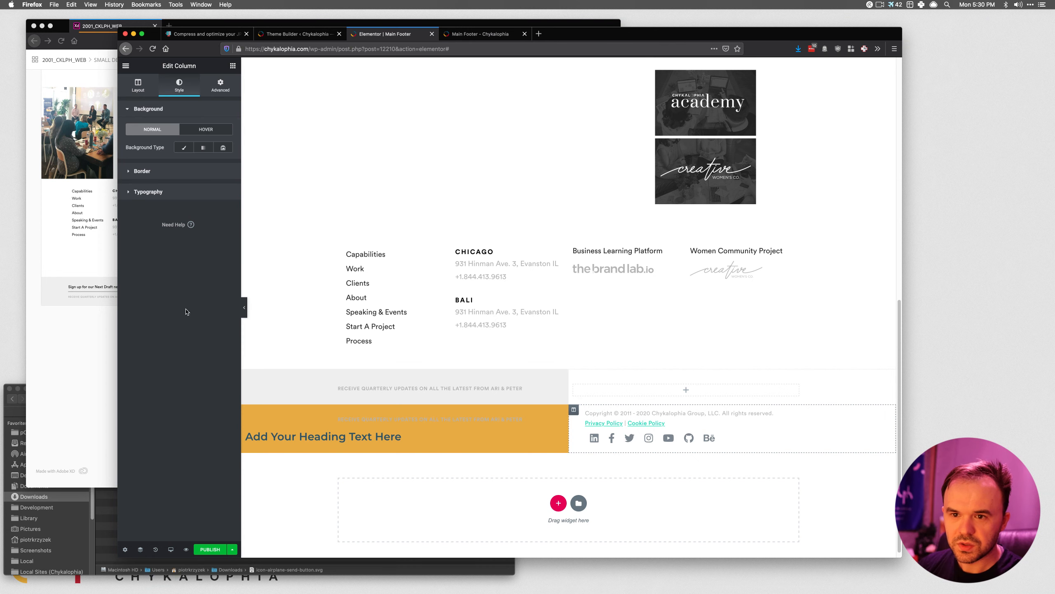
Set the copyright column's link colour to light grey #B7B7B7 and save the Main Footer.
left_click(140, 193)
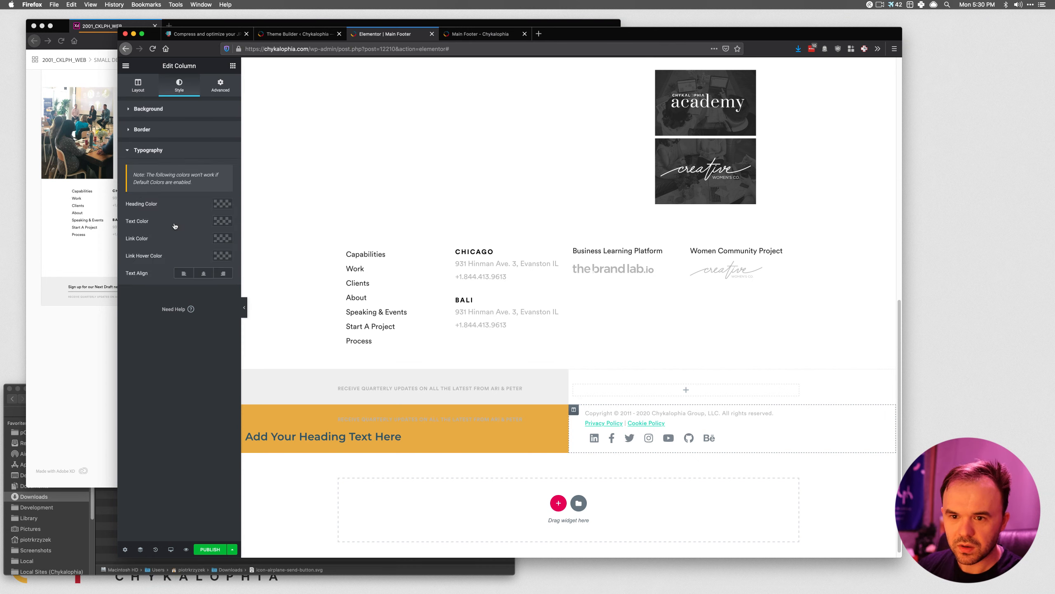
left_click(222, 239)
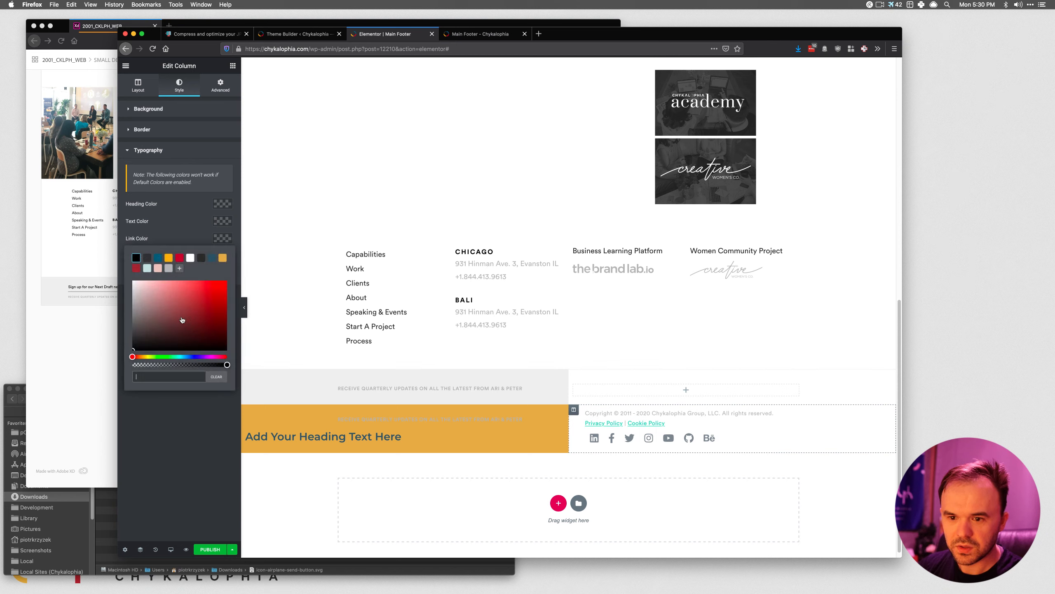
left_click(157, 380)
type("#b7b7b7")
key("super+a")
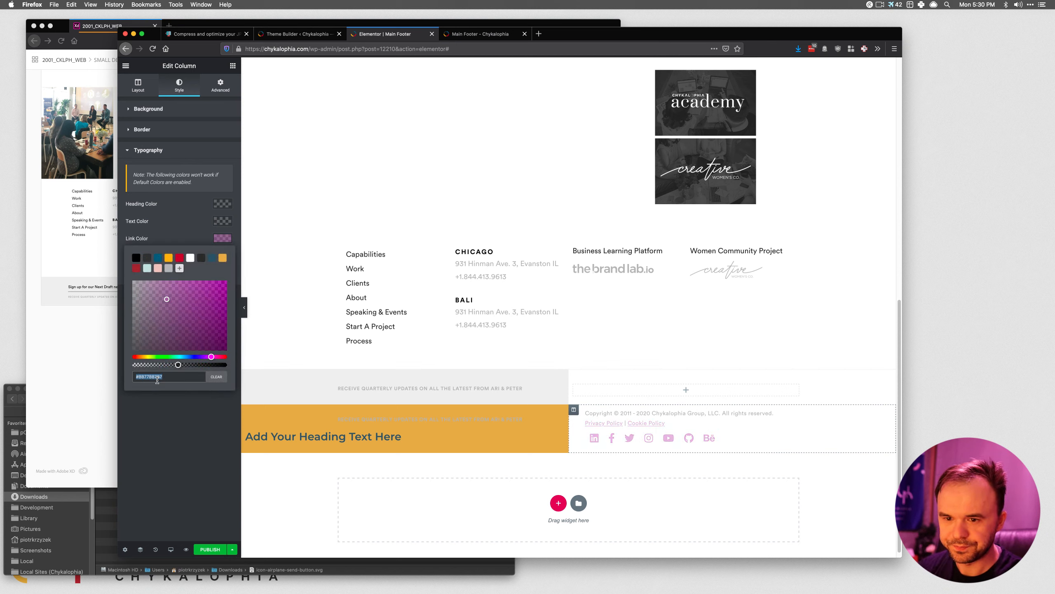
key("BackSpace")
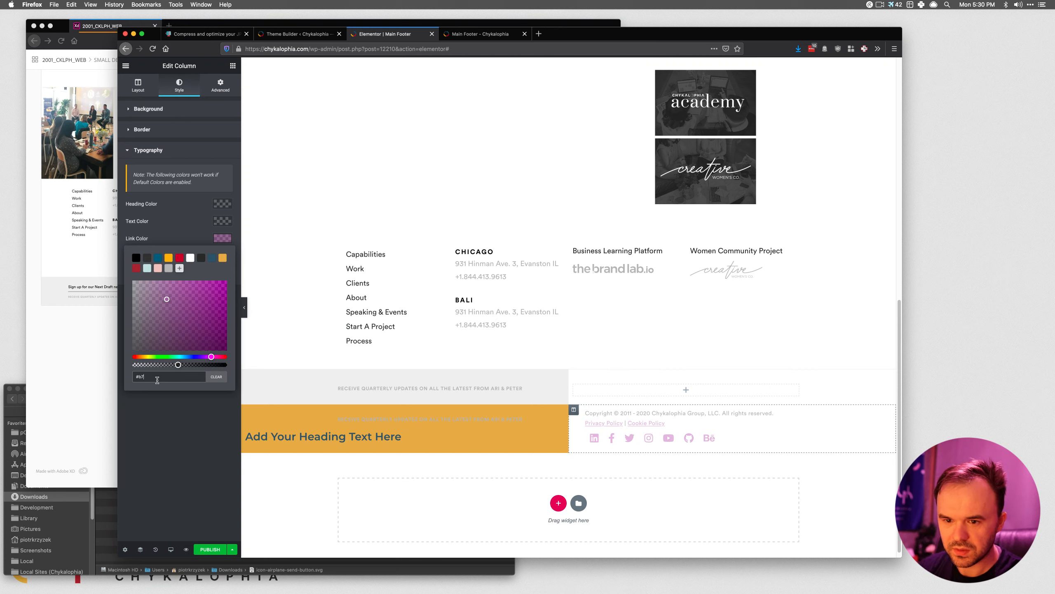
type("#b7b")
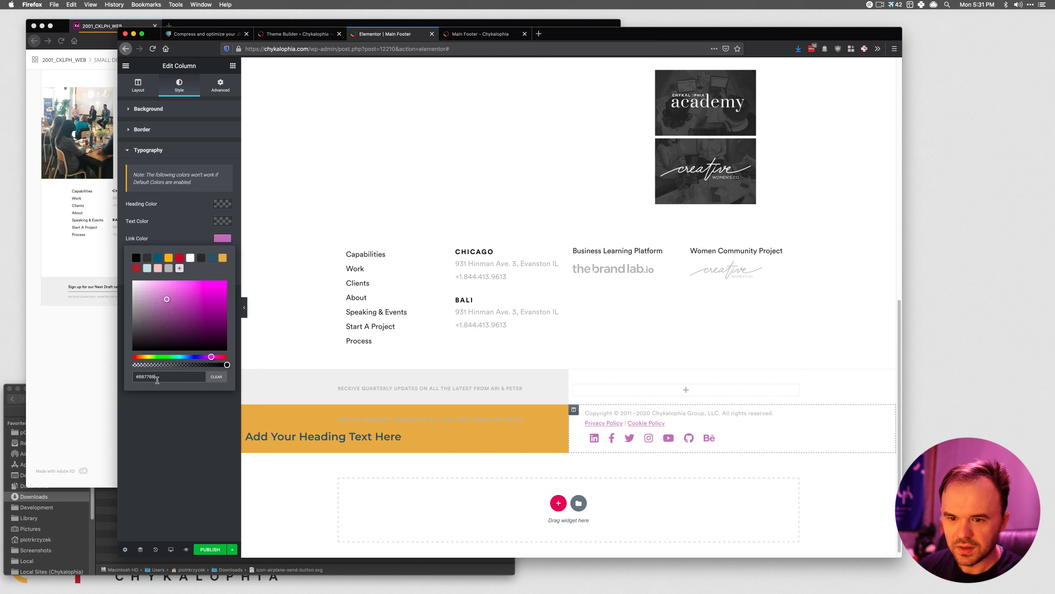
key("super+a")
type("#B")
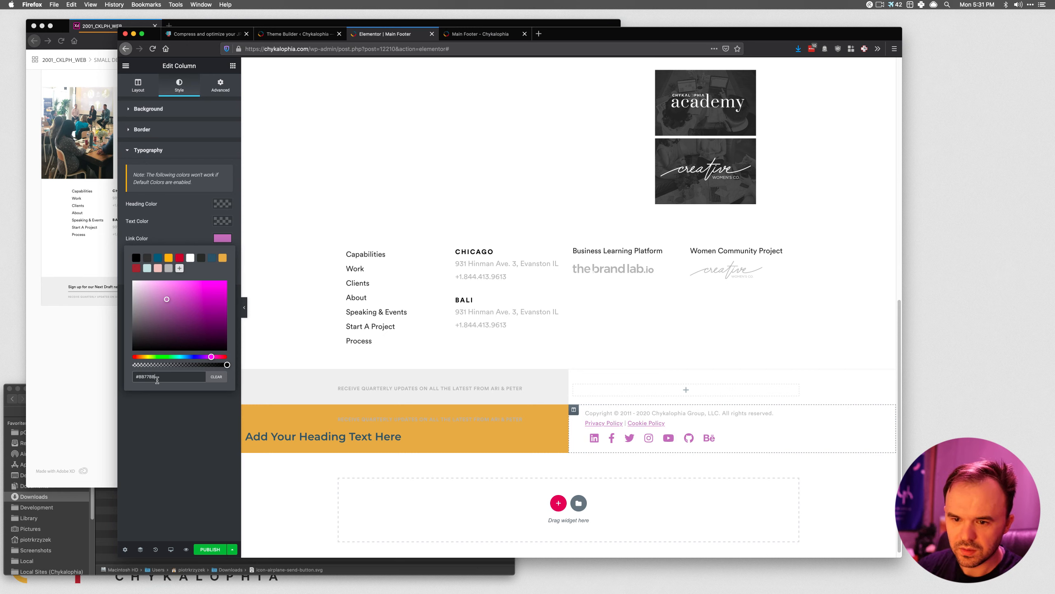
key("BackSpace")
key("BackSpace")
key("BackSpace")
key("BackSpace")
key("BackSpace")
key("BackSpace")
key("BackSpace")
key("BackSpace")
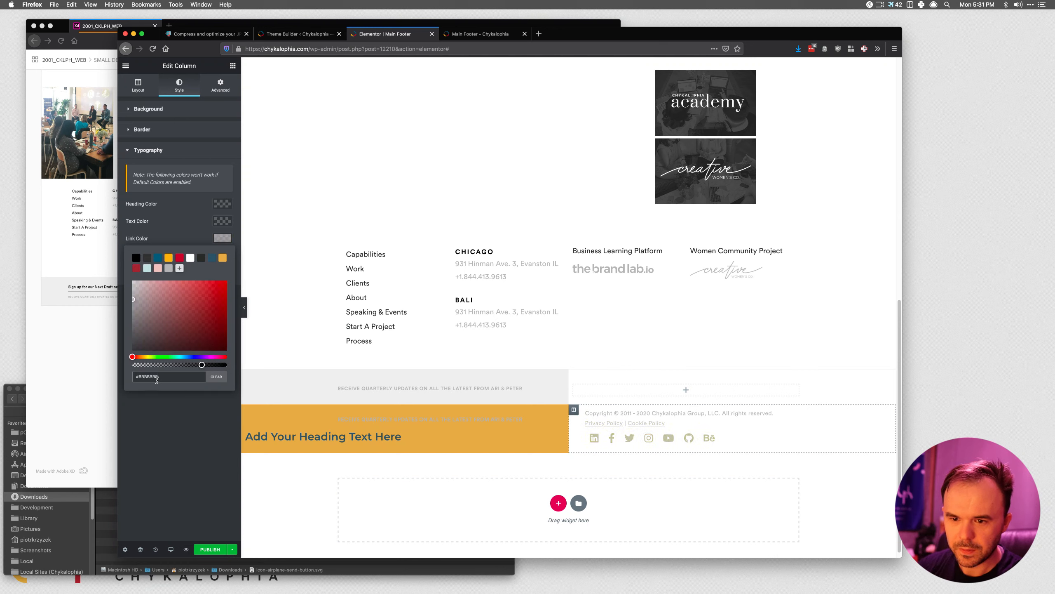
left_click(168, 268)
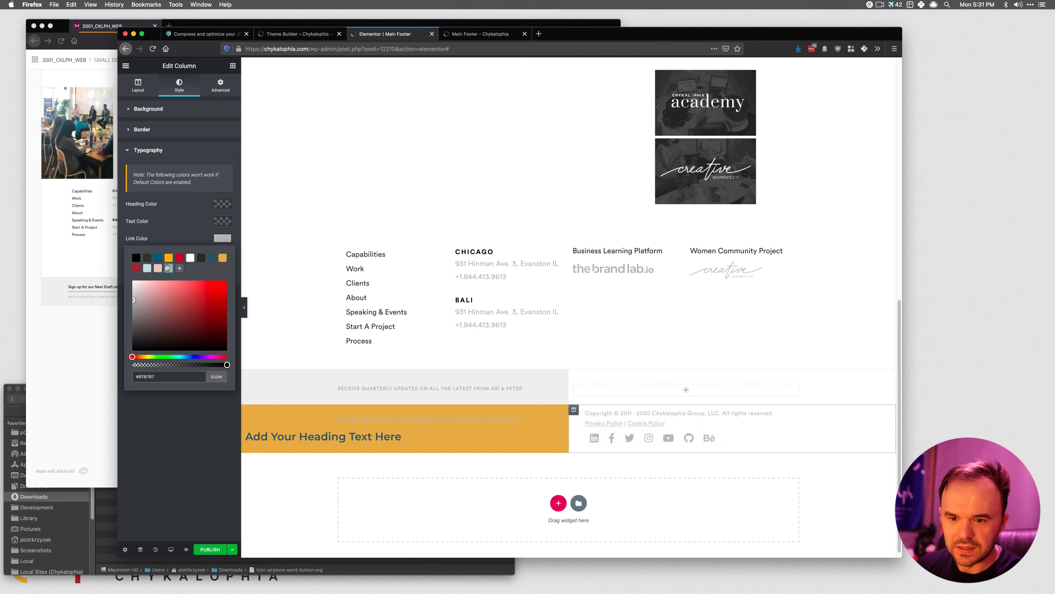
left_click(173, 444)
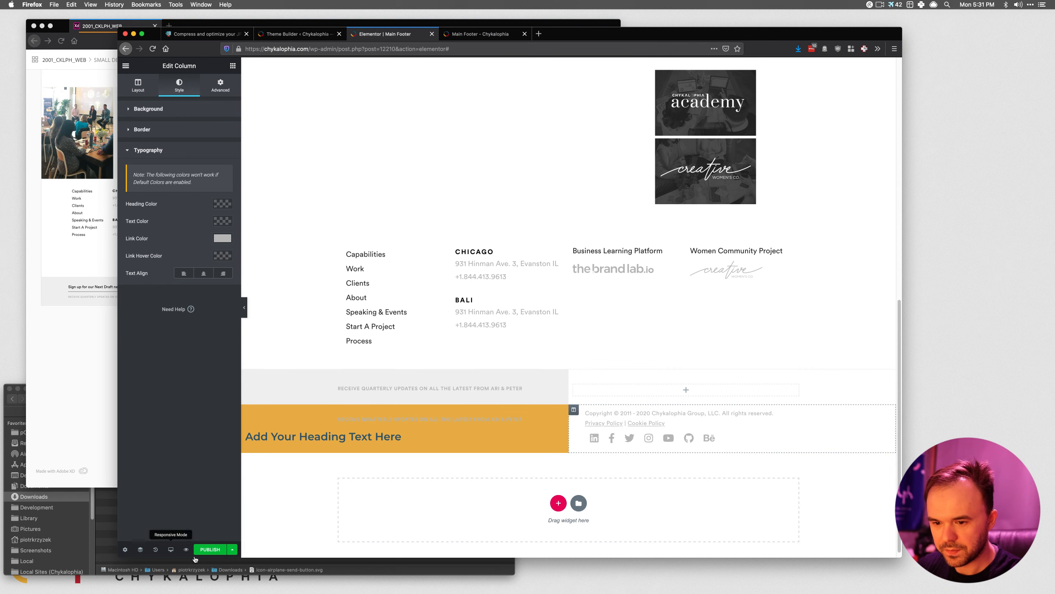
left_click(232, 549)
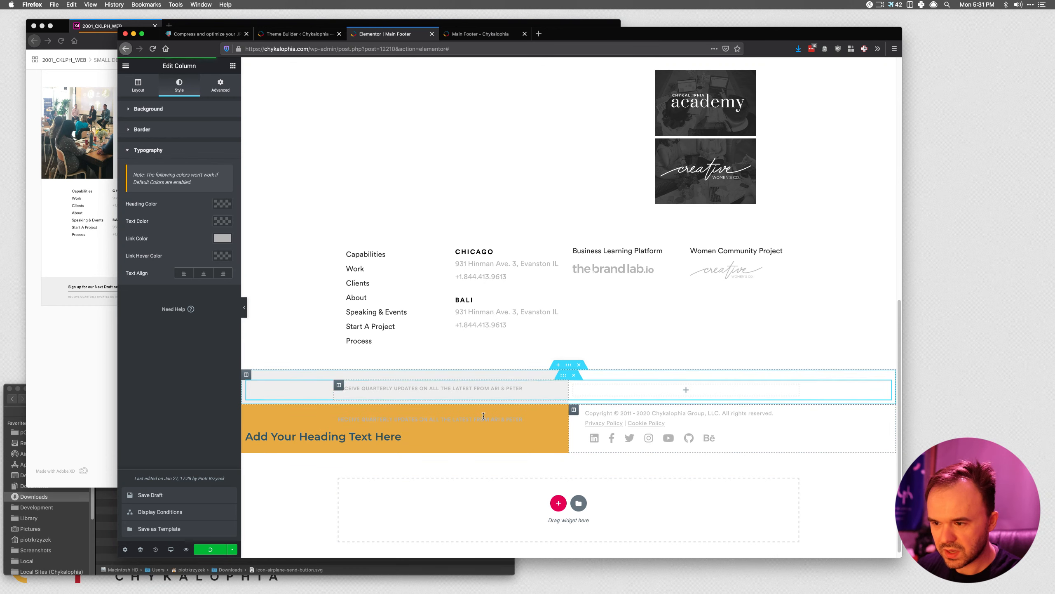
Delete the Add Your Heading Text Here heading and the grey newsletter section.
right_click(560, 435)
left_click(588, 548)
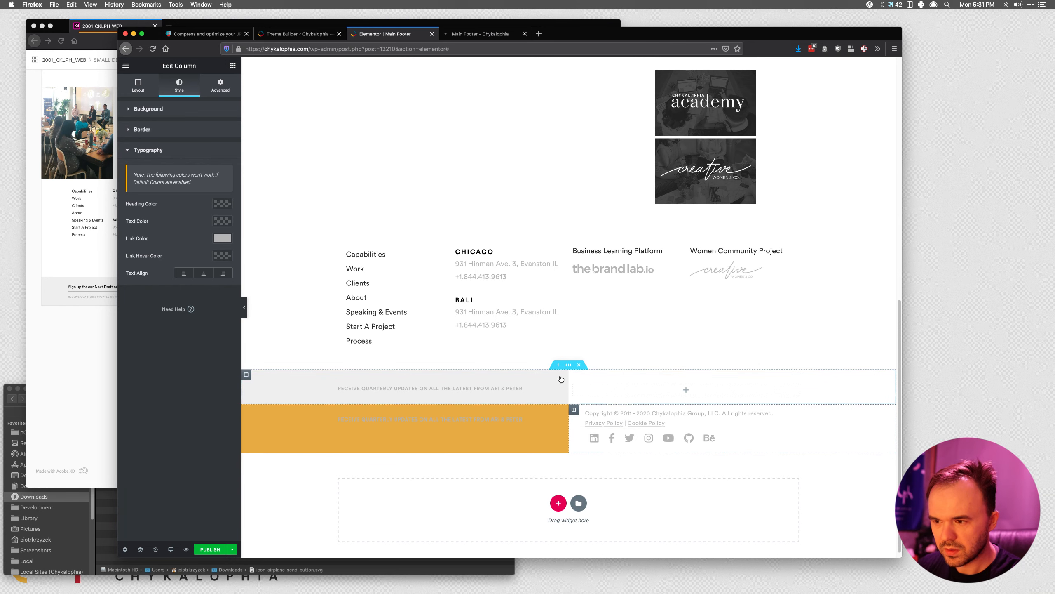
left_click(180, 108)
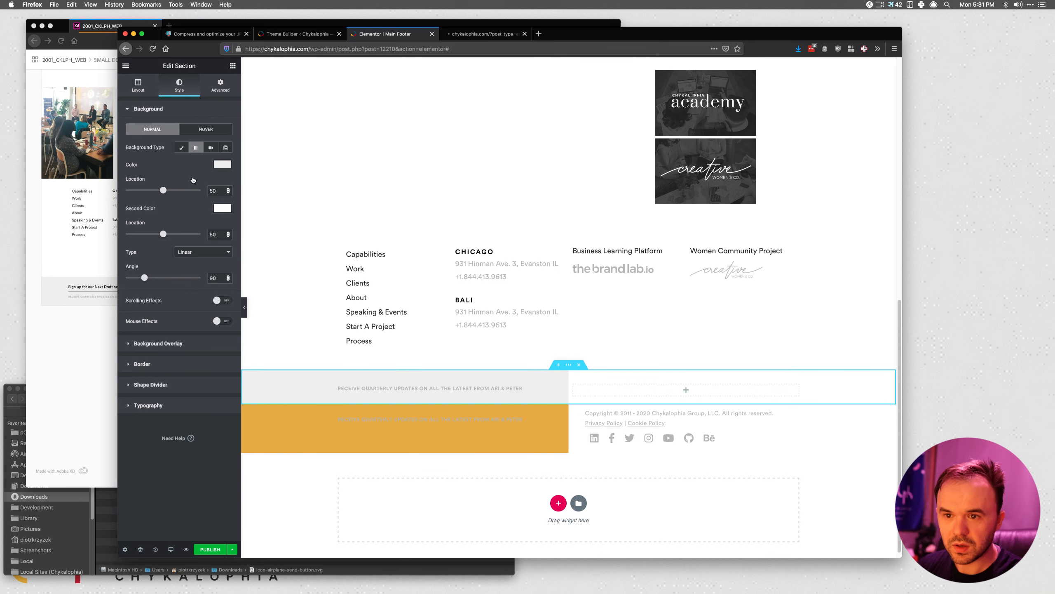
left_click(222, 164)
key("super+c")
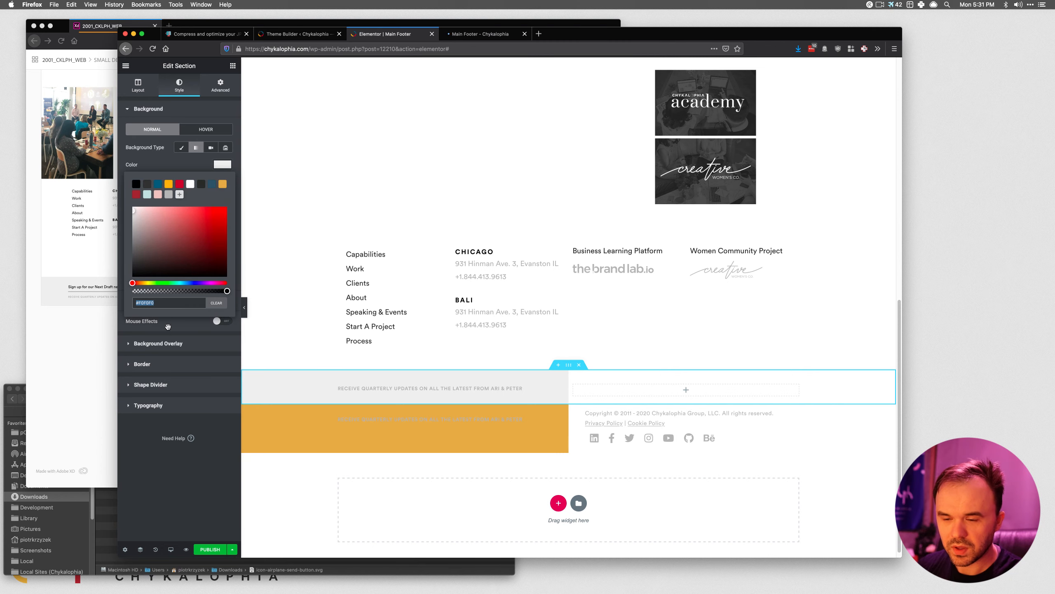
left_click(579, 365)
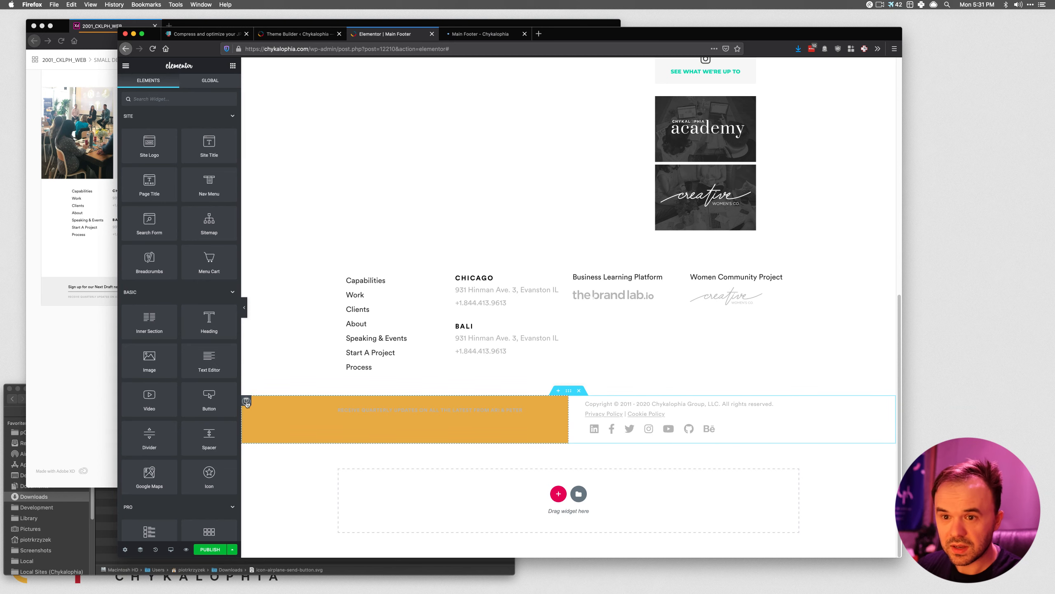
Give the orange newsletter column a light grey #F0F0F0 background and update the Main Footer.
left_click(247, 400)
left_click(179, 85)
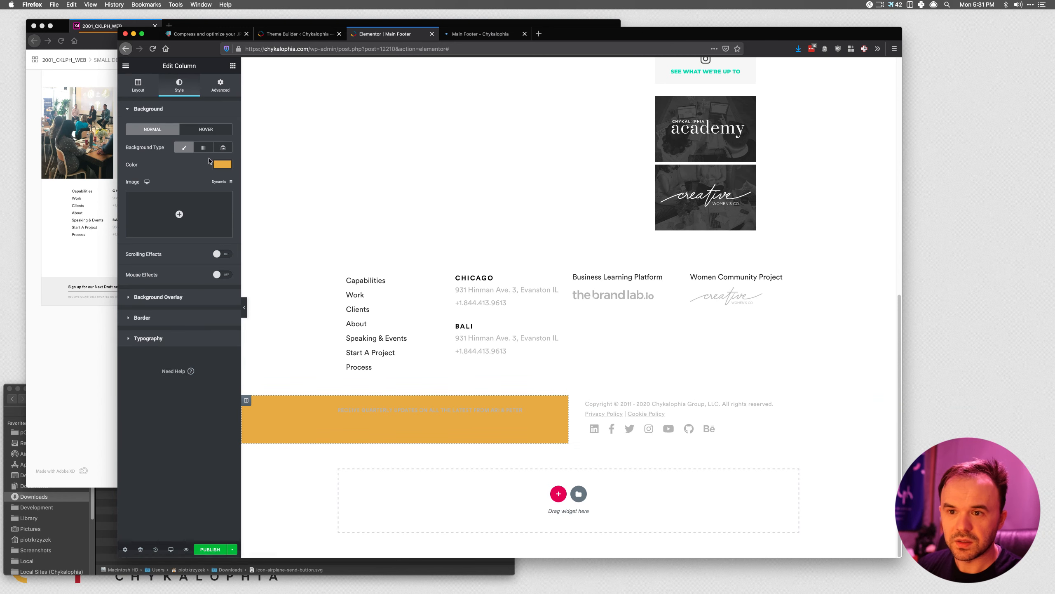
left_click(222, 164)
key("super+v")
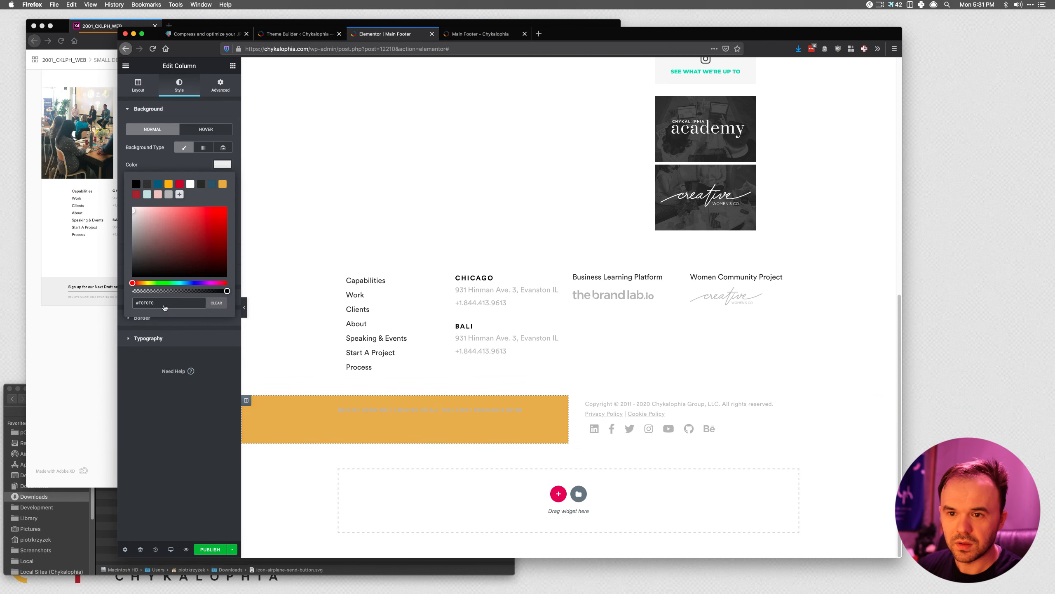
left_click(203, 455)
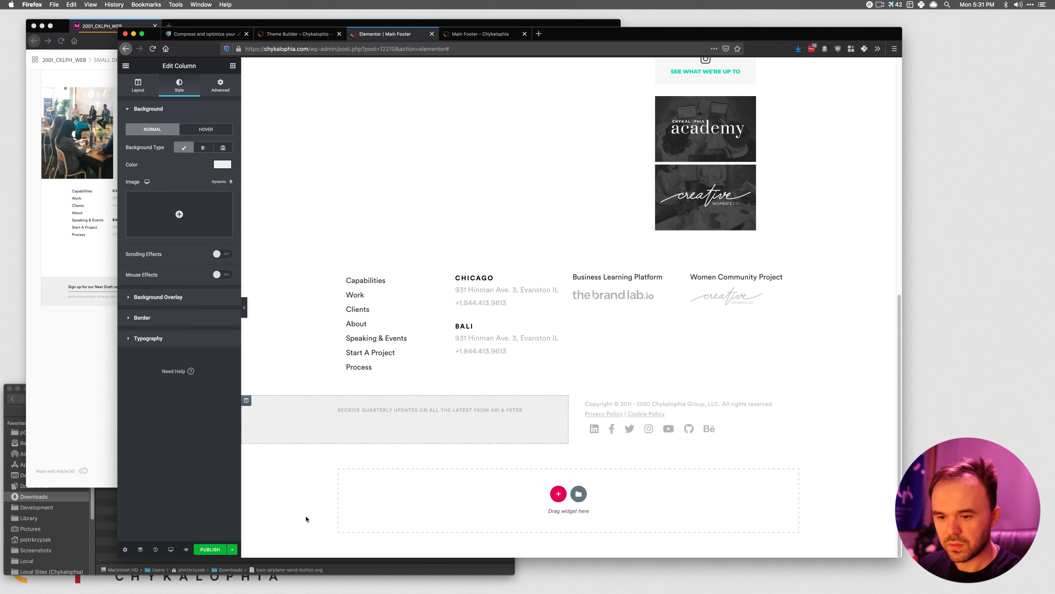
left_click(231, 549)
left_click(150, 495)
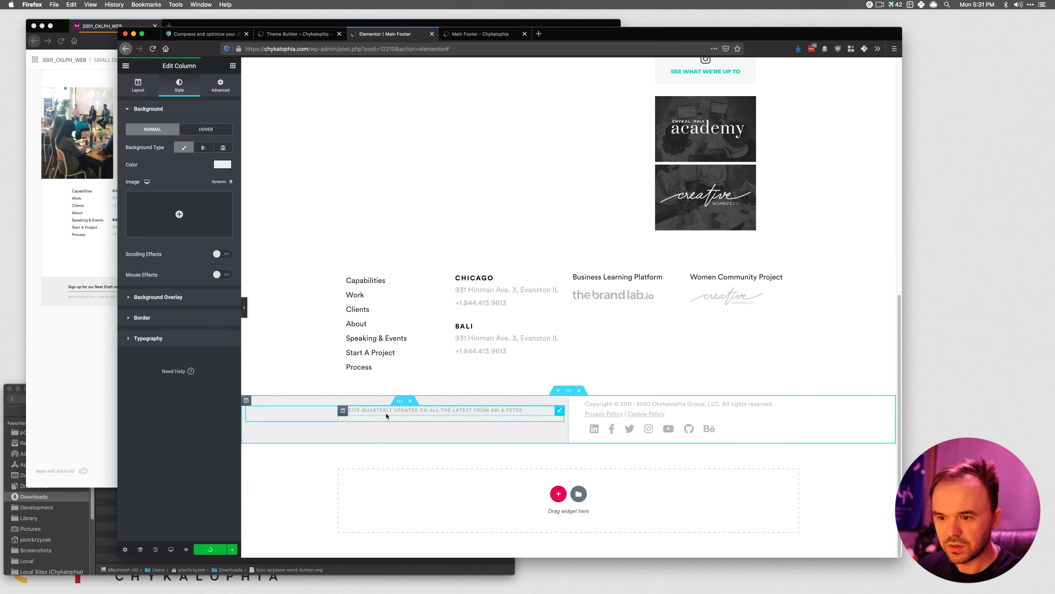
left_click(171, 550)
In mobile preview, set the copyright column's padding to 10 top and 10 left.
left_click(161, 512)
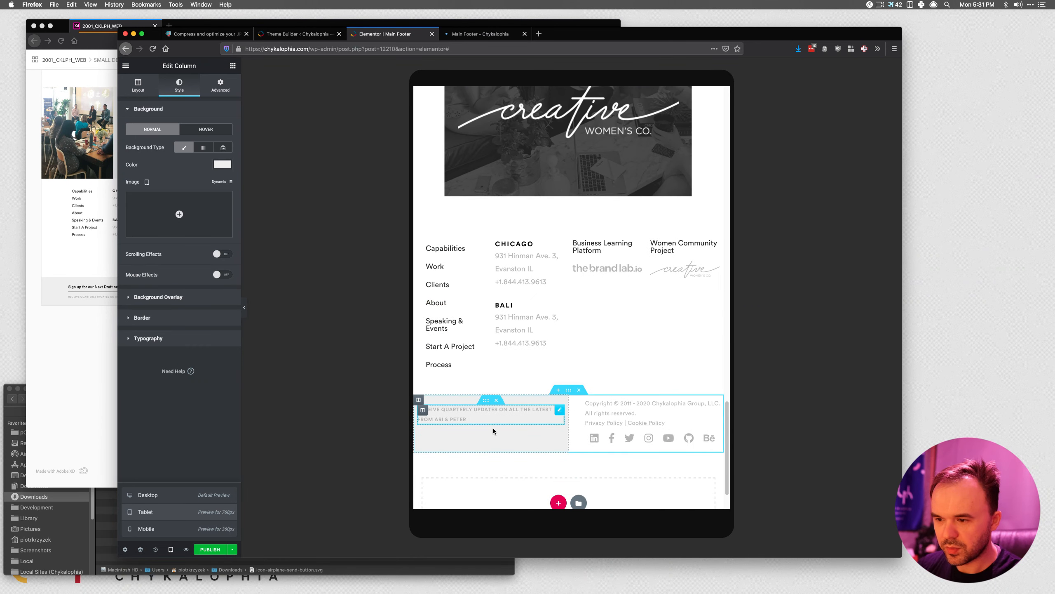
left_click(146, 529)
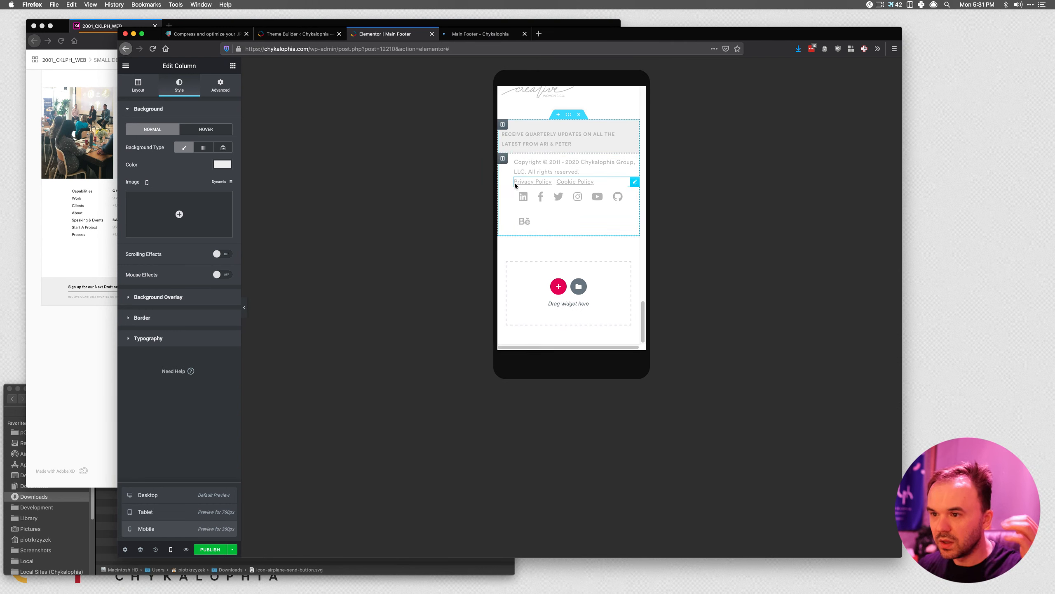
left_click(195, 338)
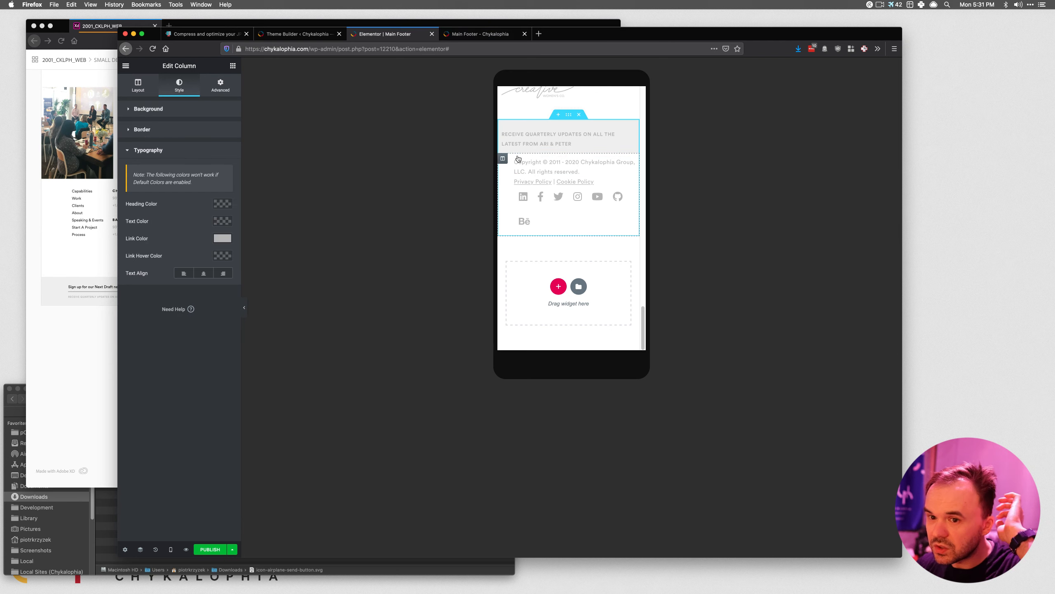
left_click(215, 80)
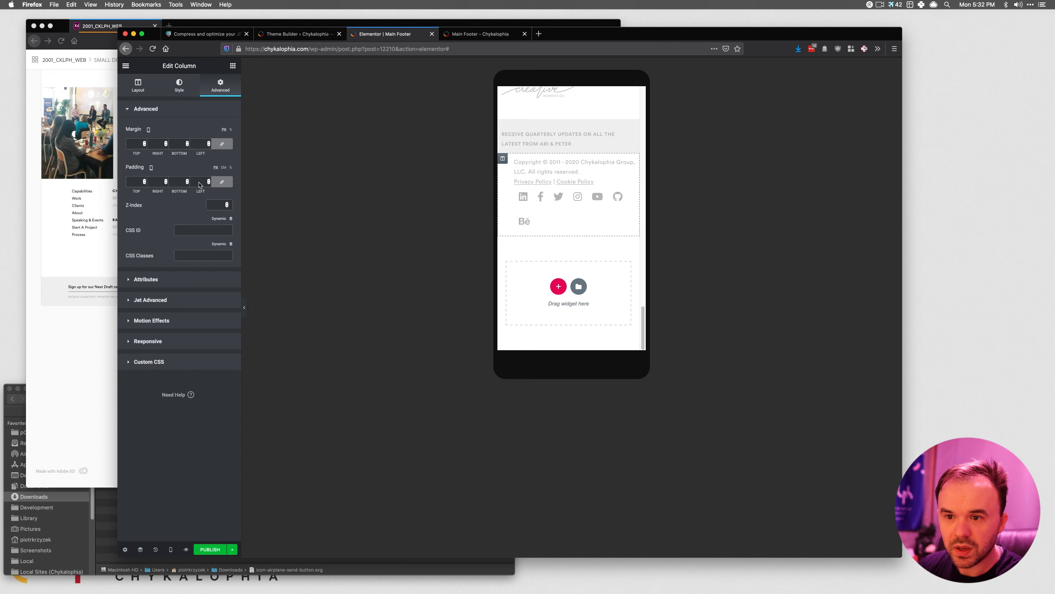
left_click(223, 183)
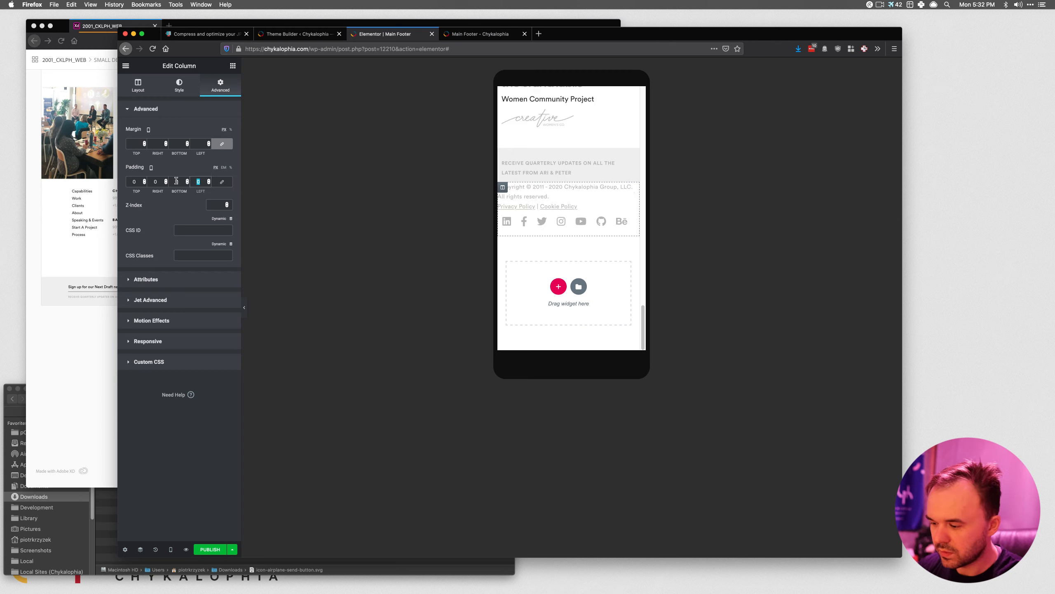
type("40")
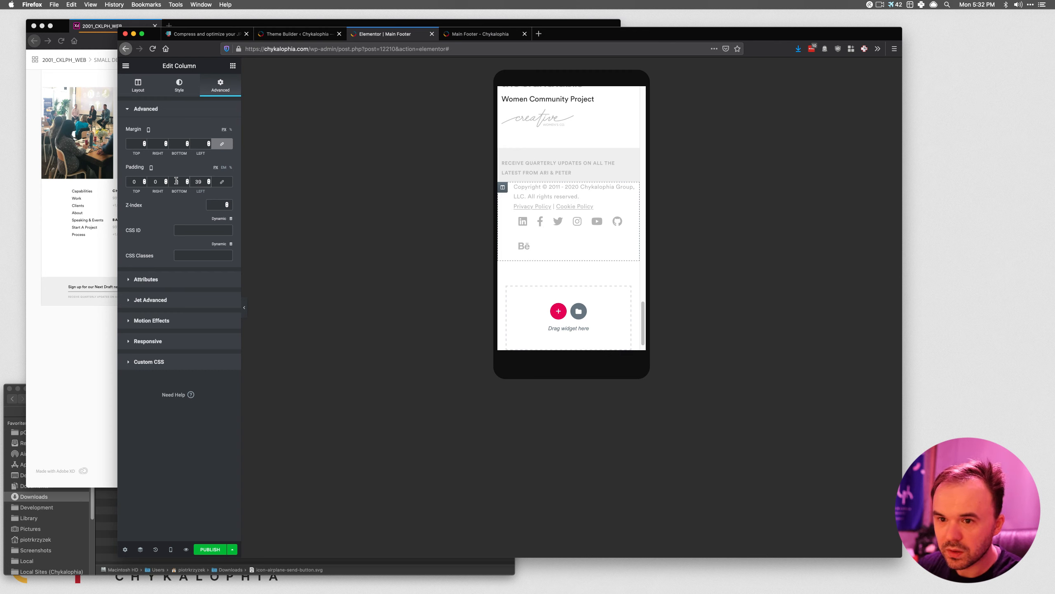
key("Down")
key("Down")
key("Down")
key("BackSpace")
key("BackSpace")
type("1")
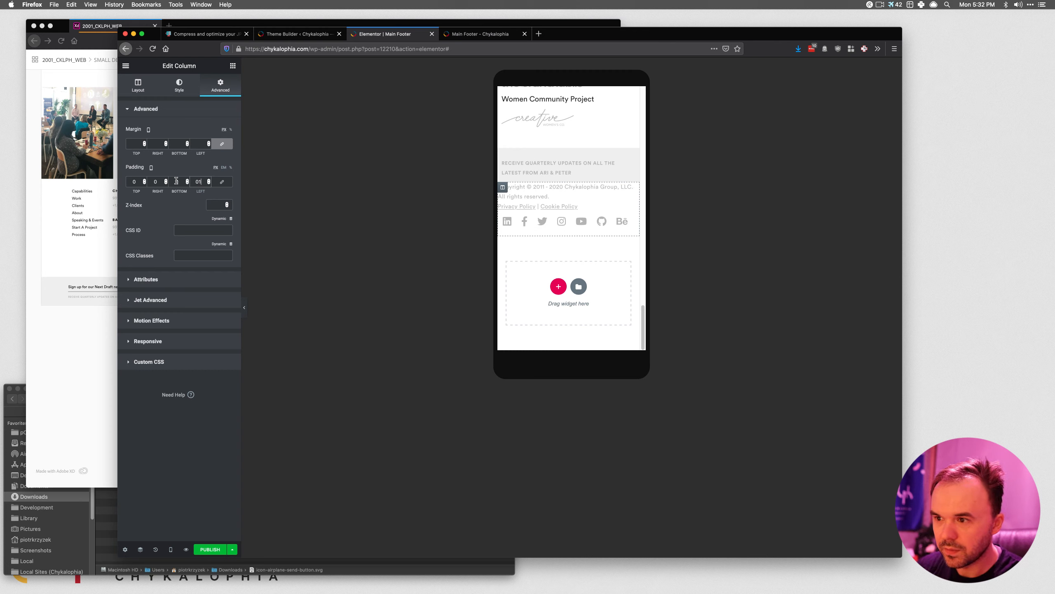
type("0")
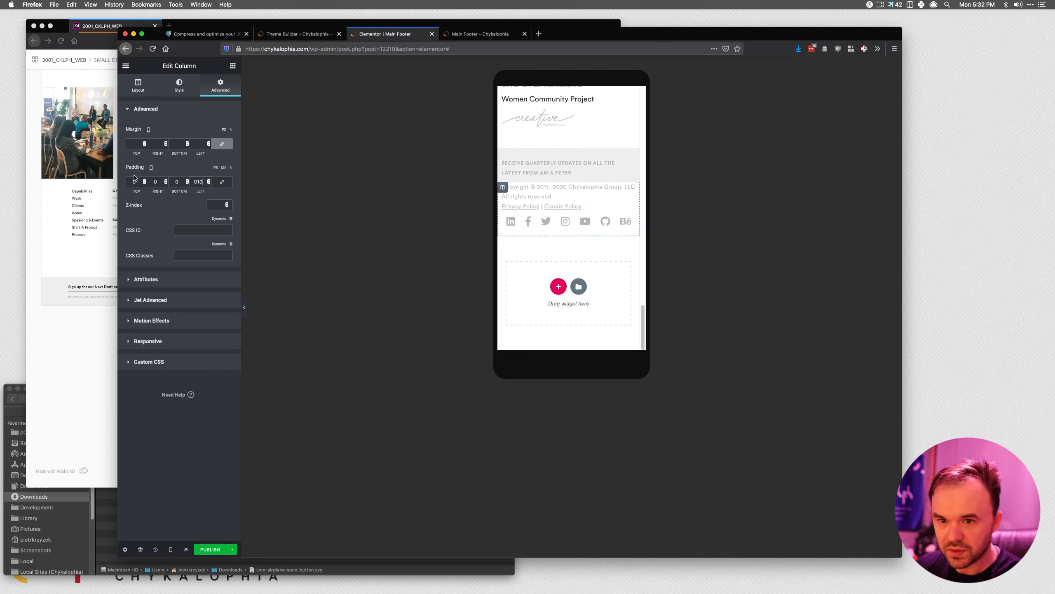
type("10")
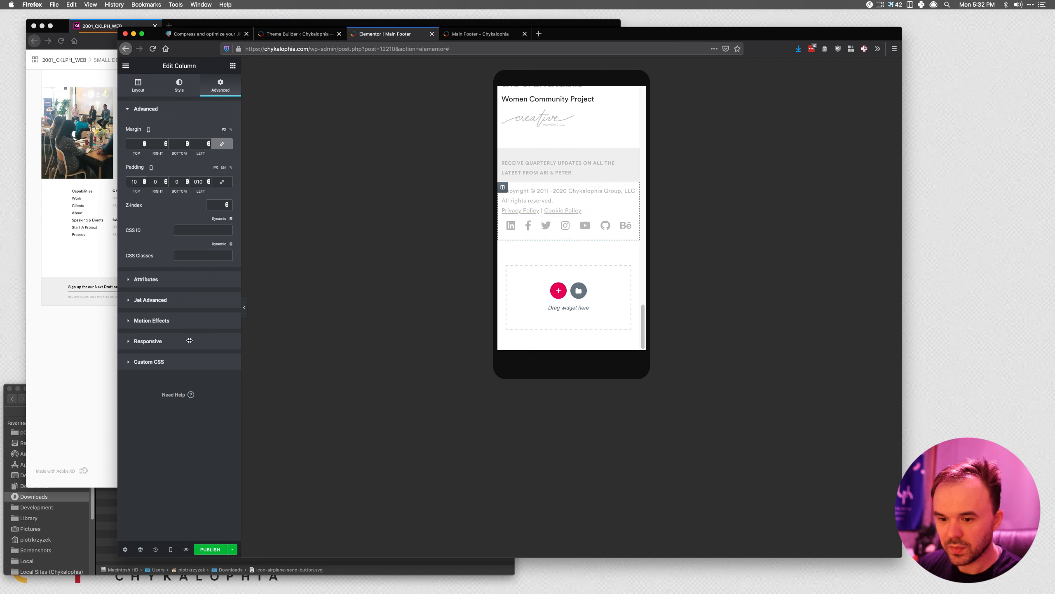
Save the footer as a draft and select the newsletter group in Adobe XD.
left_click(232, 549)
left_click(153, 494)
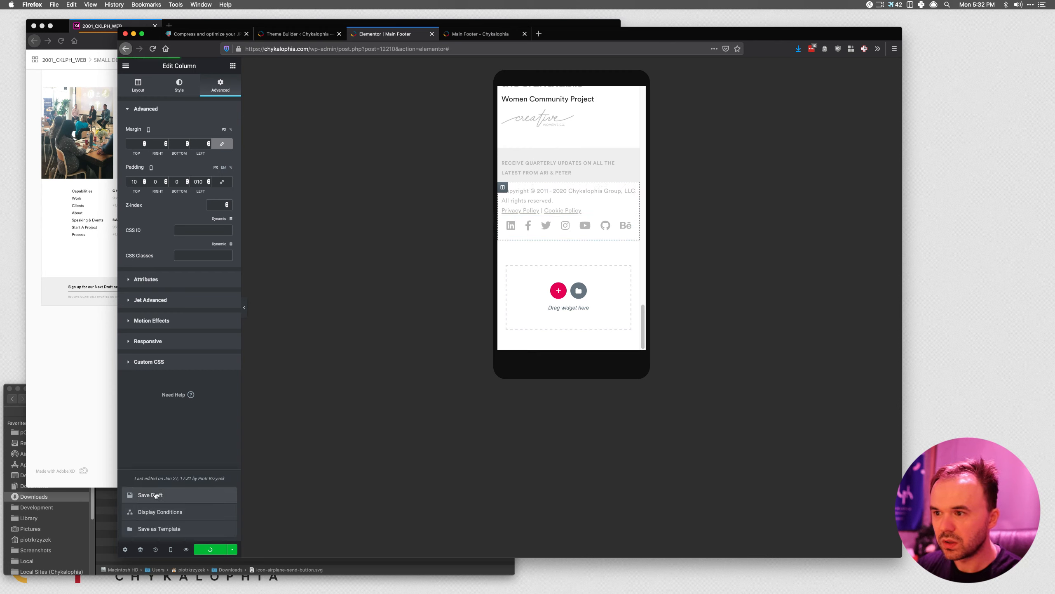
scroll(565, 207, "up", 3)
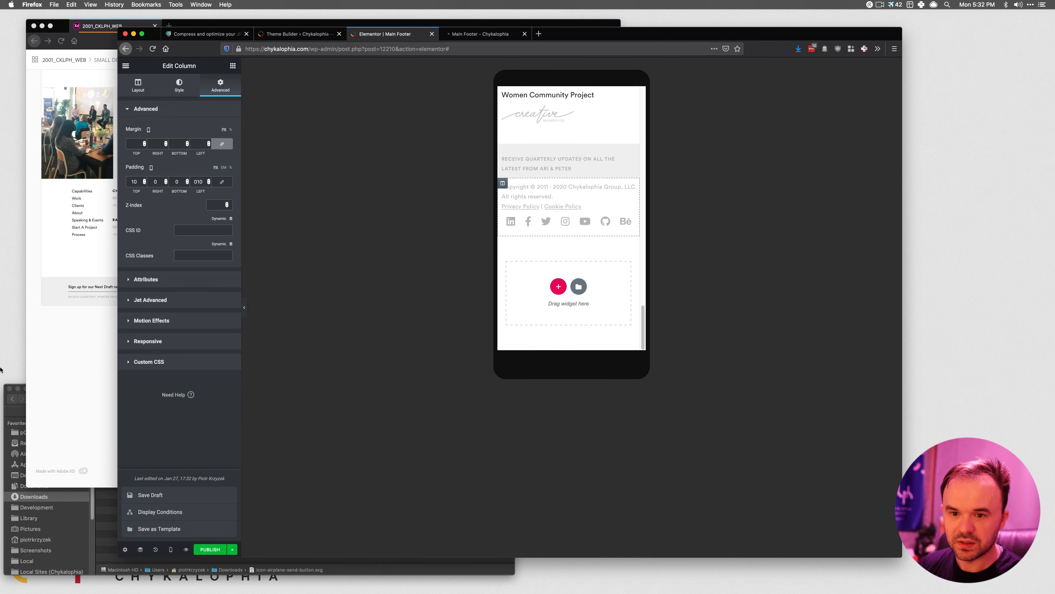
left_click(110, 287)
left_click(159, 291)
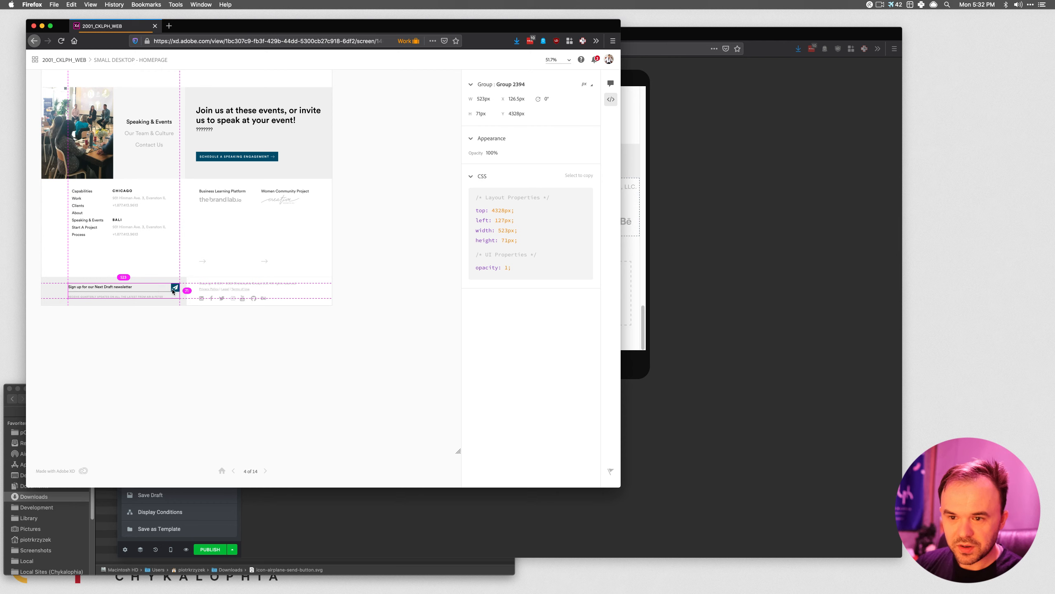
Return to Elementor and switch the footer preview back to desktop size.
left_click(642, 273)
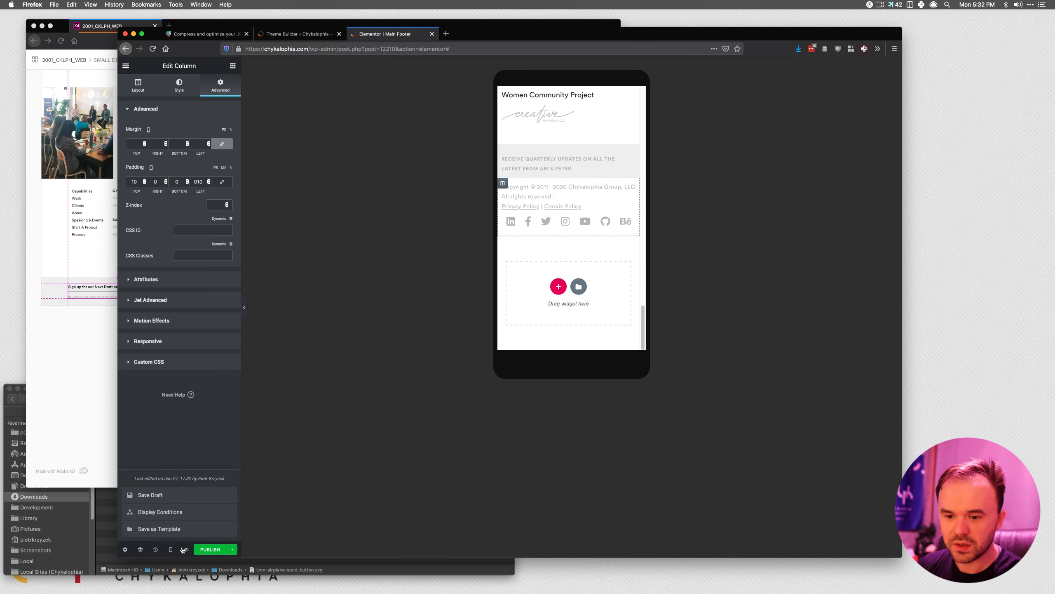
mouse_move(170, 549)
left_click(153, 495)
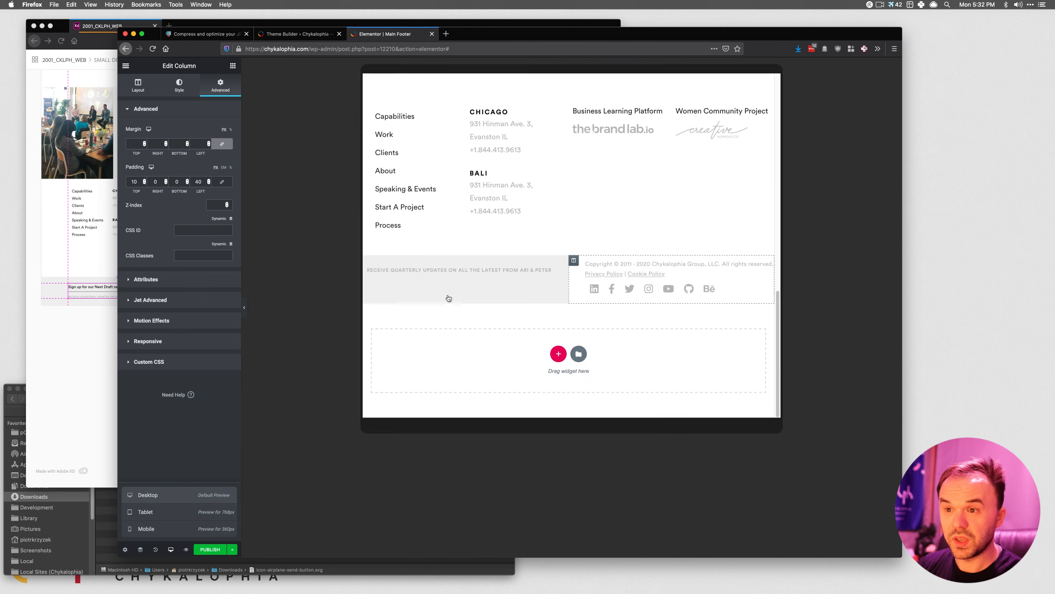
Close the footer editor and show the Theme Builder's empty Archive templates list.
left_click(433, 37)
left_click(324, 135)
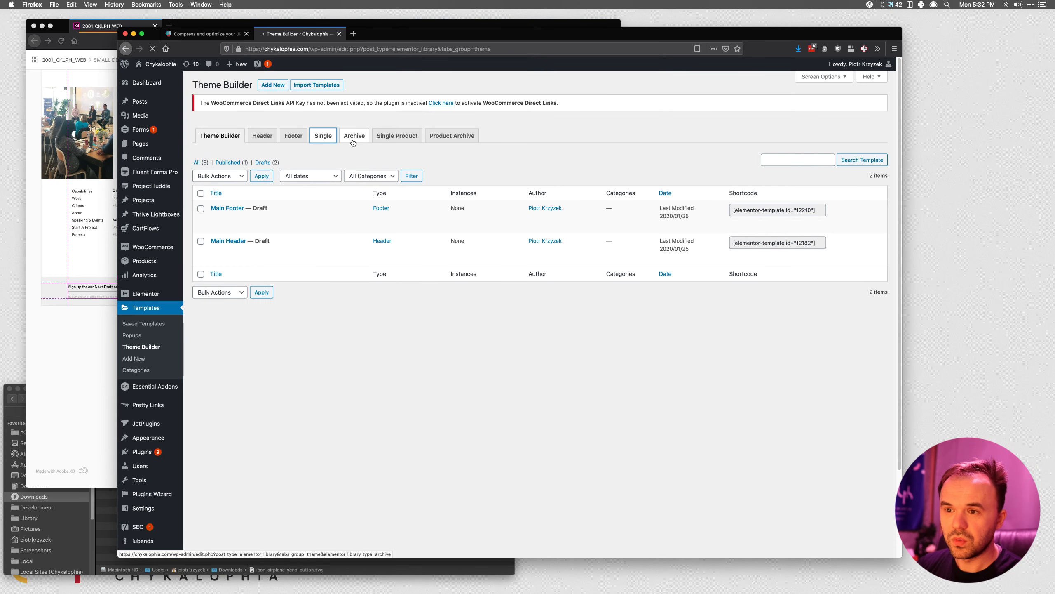
left_click(354, 142)
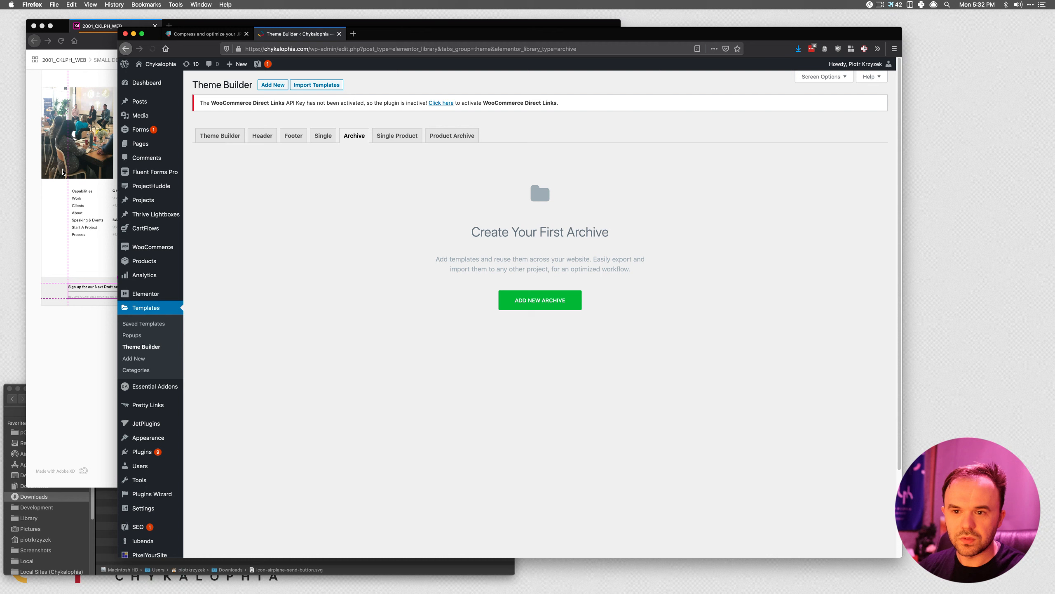
Check the XD design, then start a new Archive template from the Theme Builder.
left_click(64, 255)
scroll(297, 160, "up", 2)
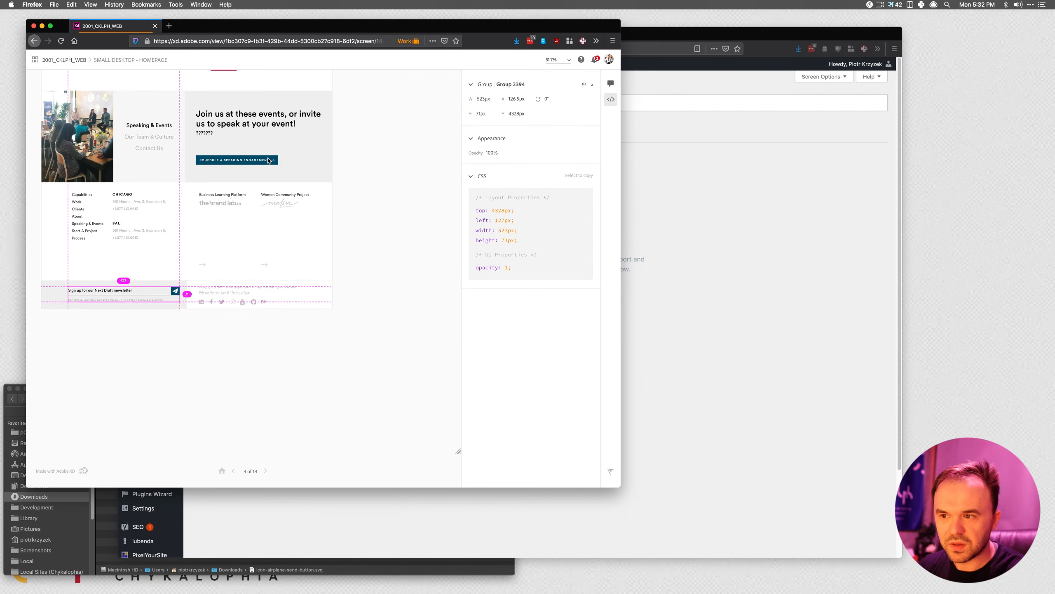
scroll(251, 121, "up", 5)
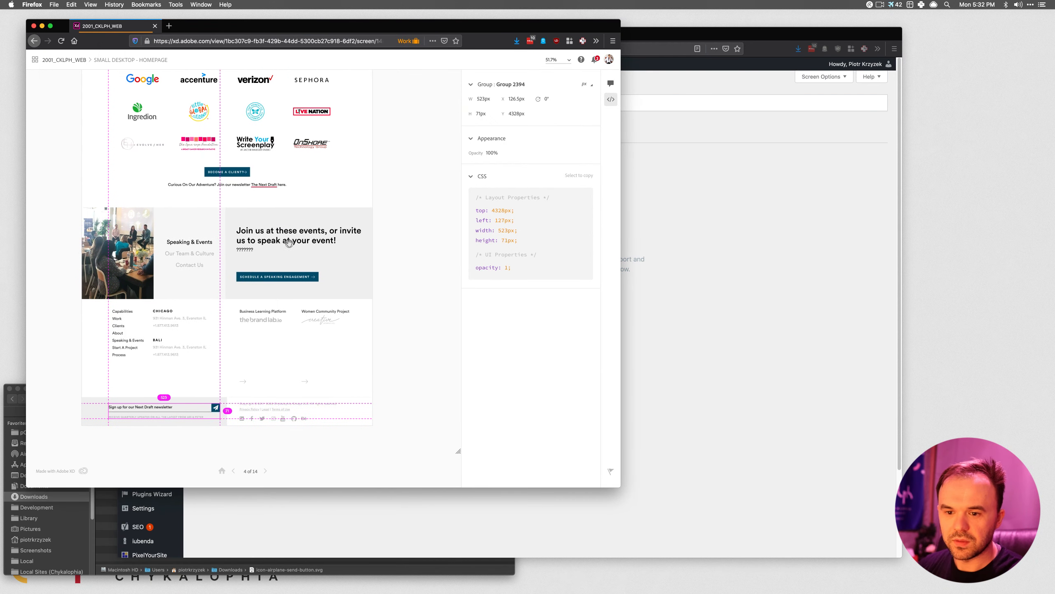
left_click(719, 266)
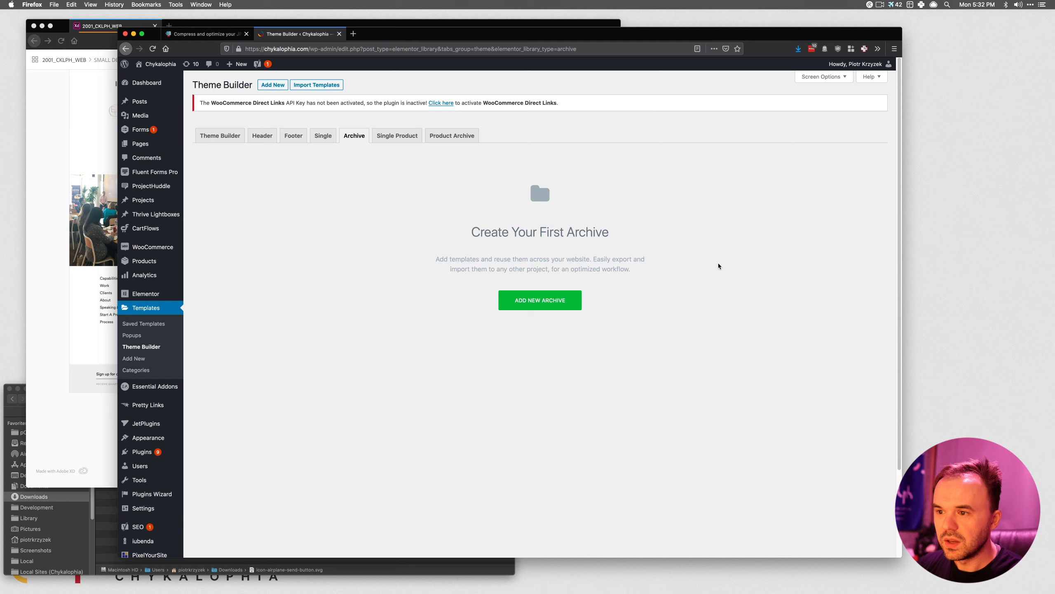
left_click(511, 296)
Add a new template of type Page named '404' and create it.
left_click(561, 299)
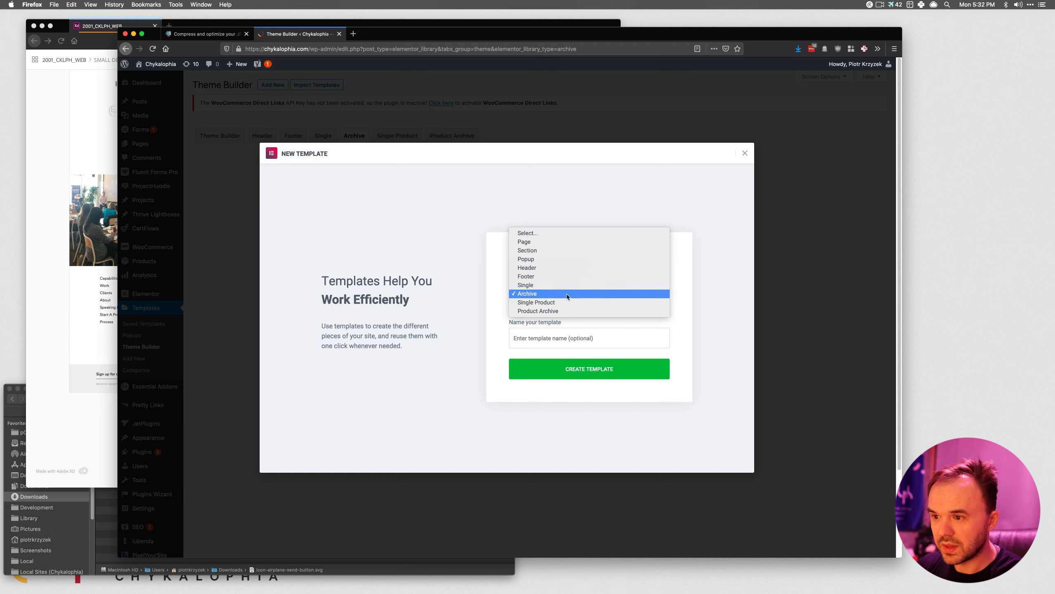
left_click(540, 242)
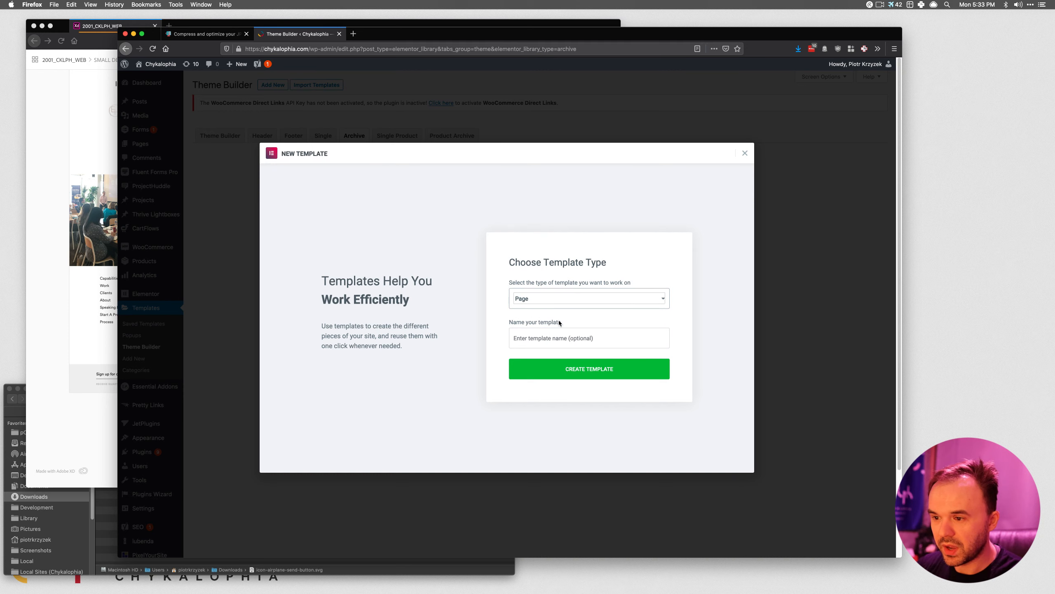
left_click(556, 341)
type("404")
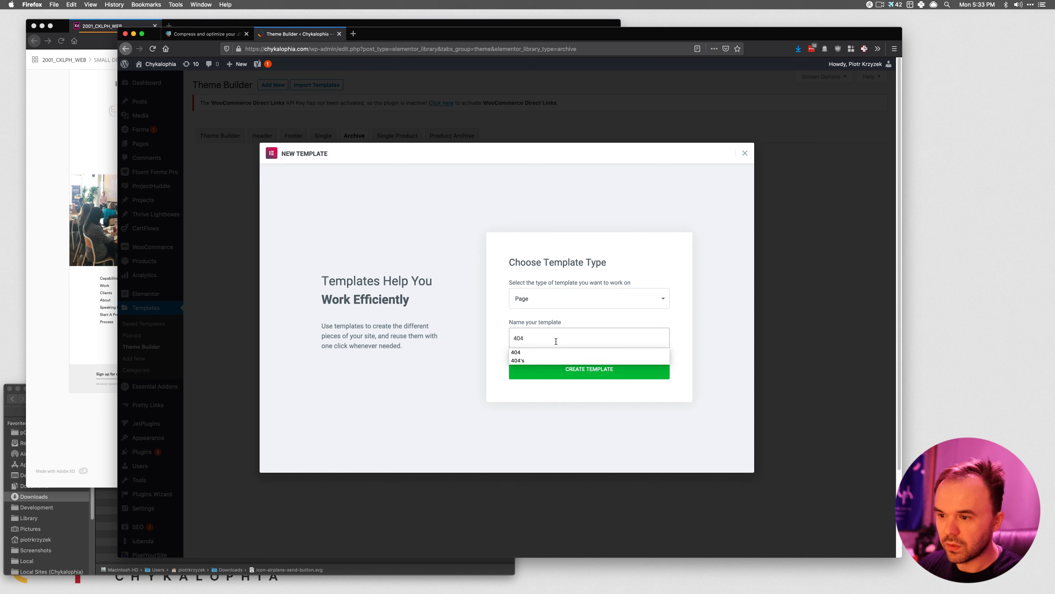
left_click(548, 353)
left_click(564, 375)
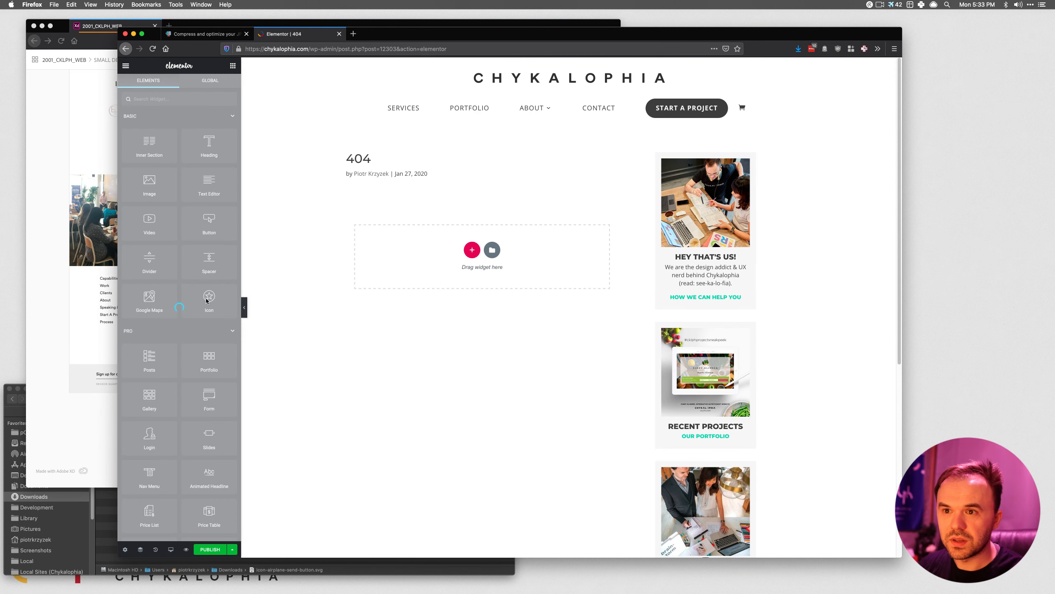
Open DevTools on the 404 editor with Inspect Element, move it aside, and reload the editor.
right_click(177, 202)
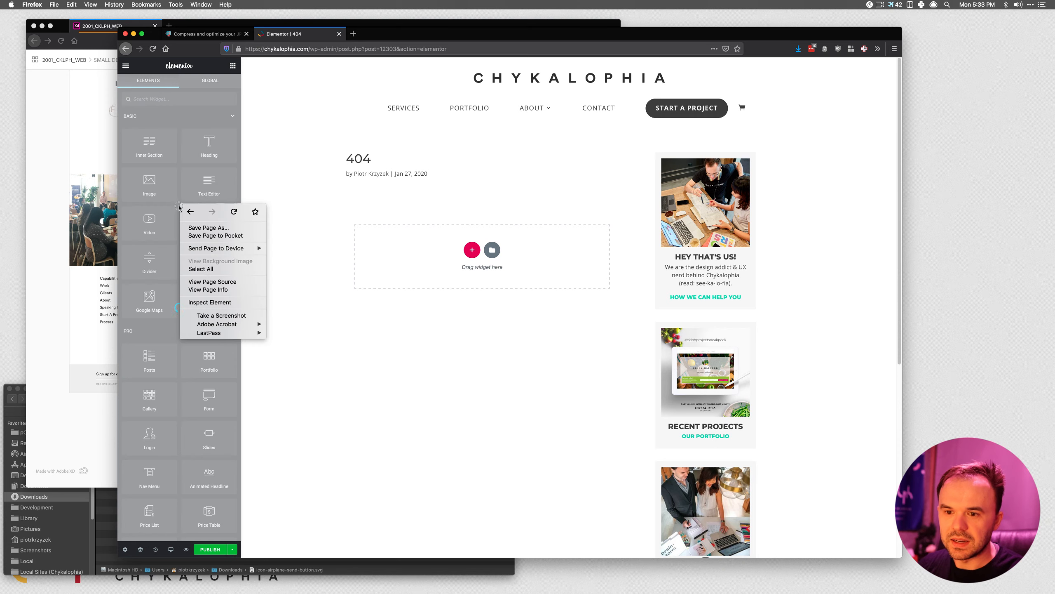
left_click(208, 302)
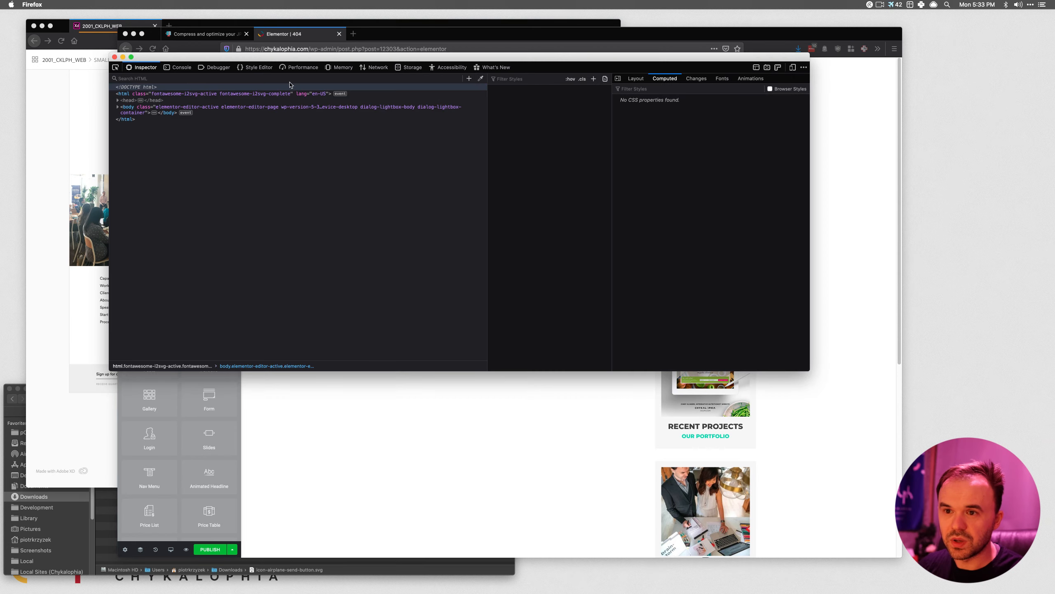
left_click_drag(282, 60, 525, 162)
left_click(285, 141)
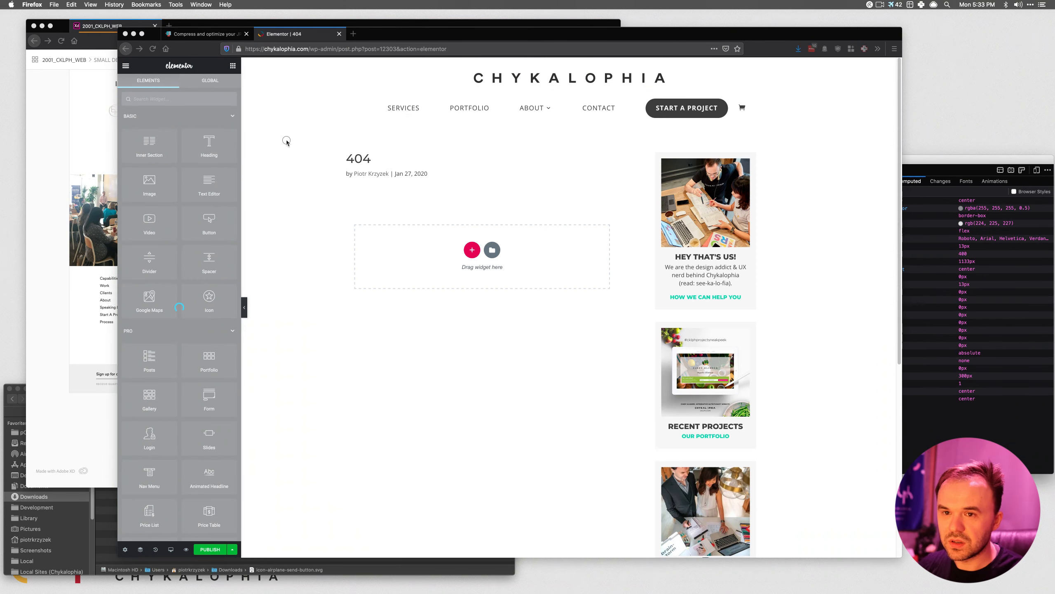
left_click(152, 49)
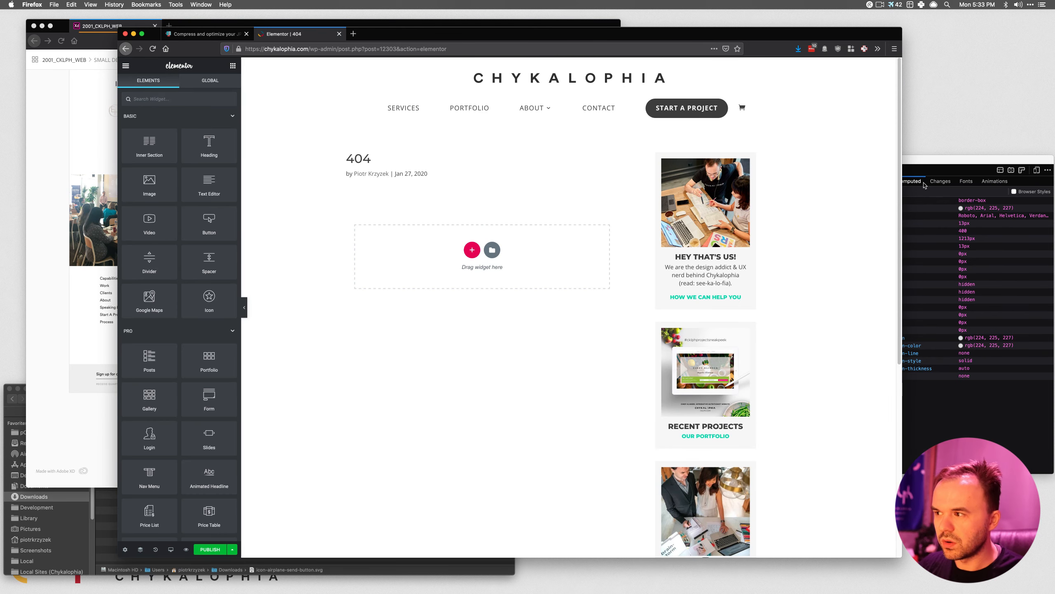
left_click(925, 185)
left_click(308, 146)
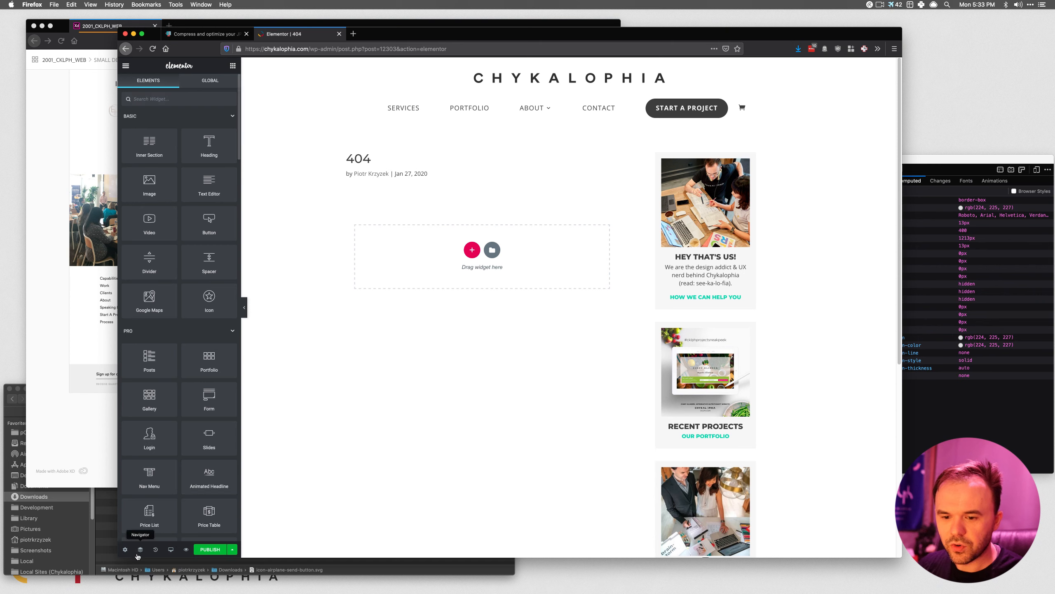
Keep the 404 page on Draft status with the Elementor Canvas layout and save it as a draft.
left_click(125, 549)
left_click(196, 156)
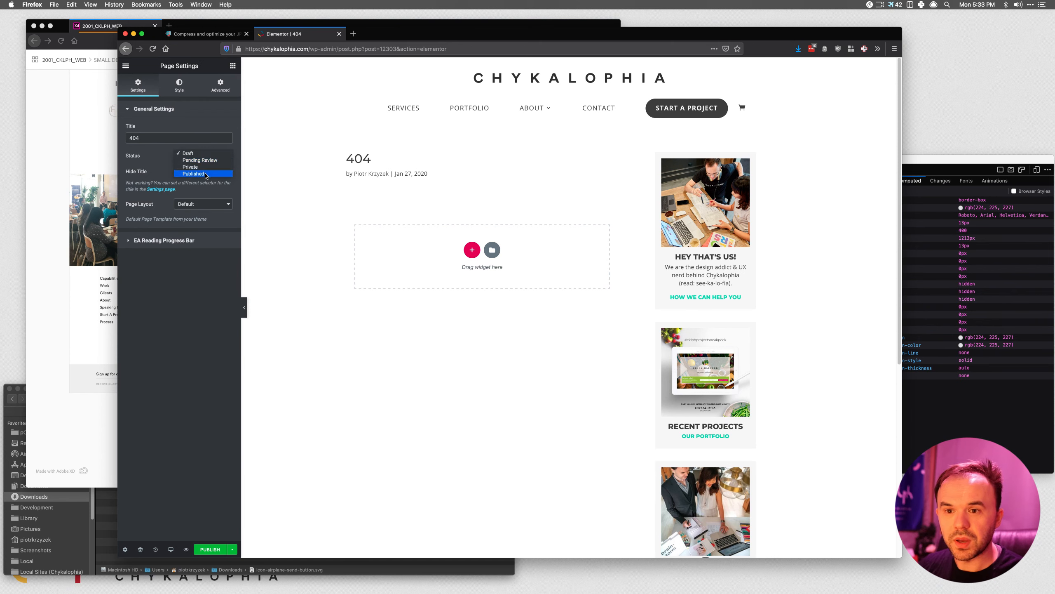
left_click(147, 150)
left_click(200, 206)
left_click(202, 210)
left_click(207, 204)
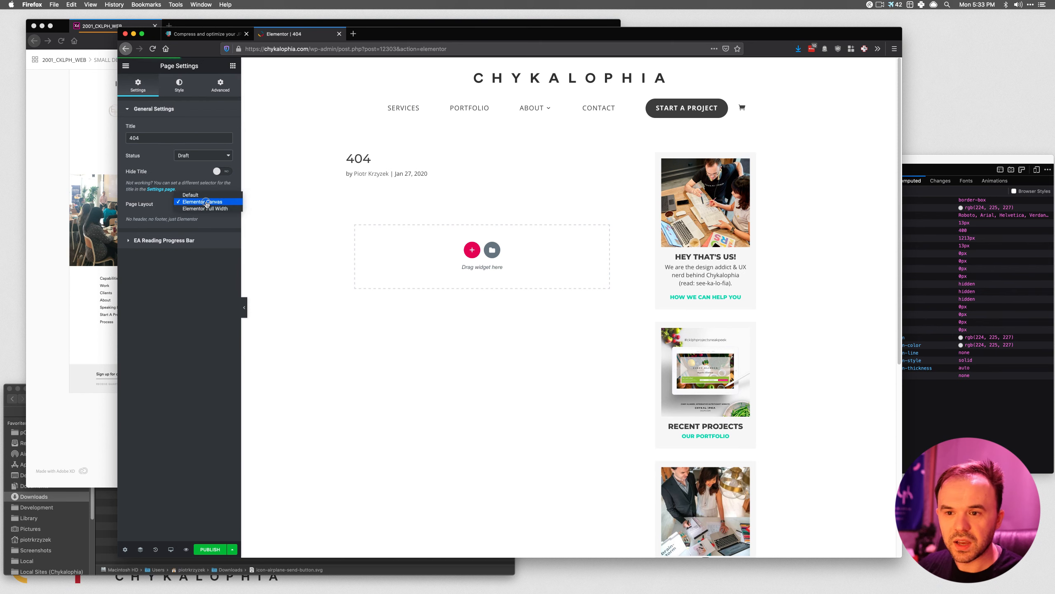
left_click(214, 202)
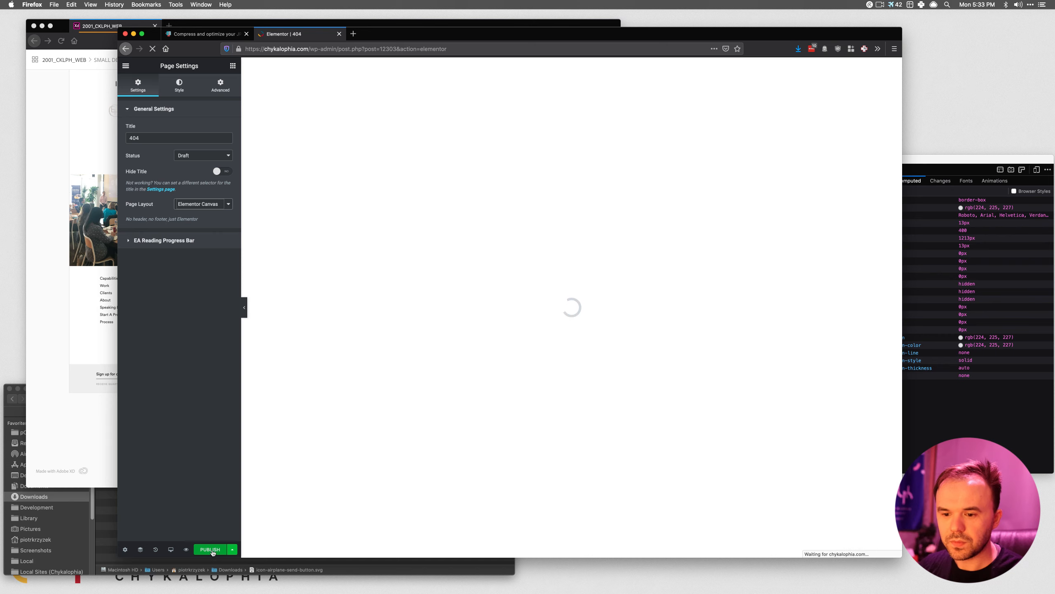
left_click(233, 549)
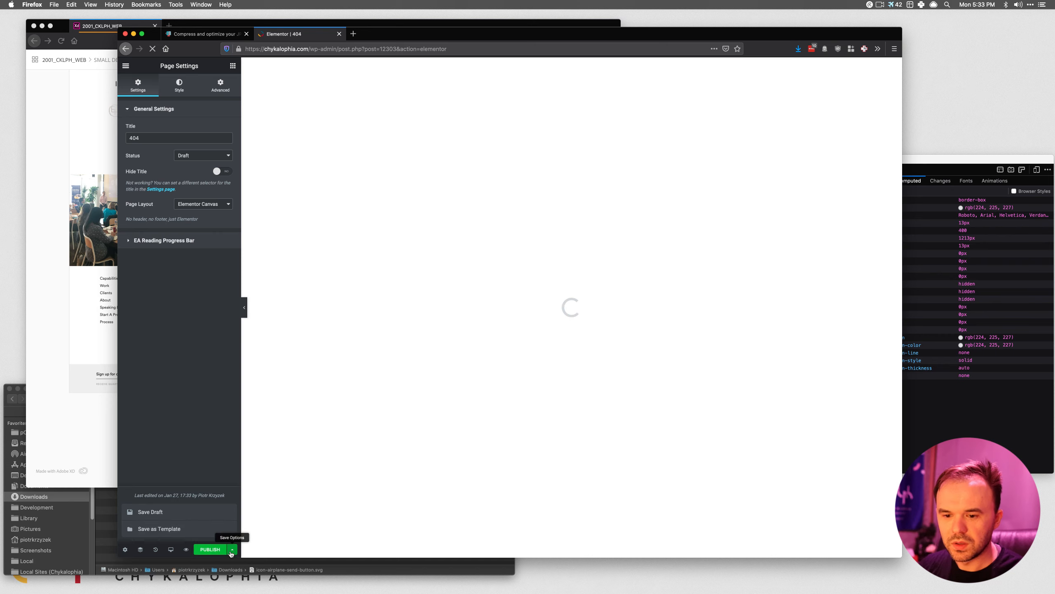
left_click(172, 517)
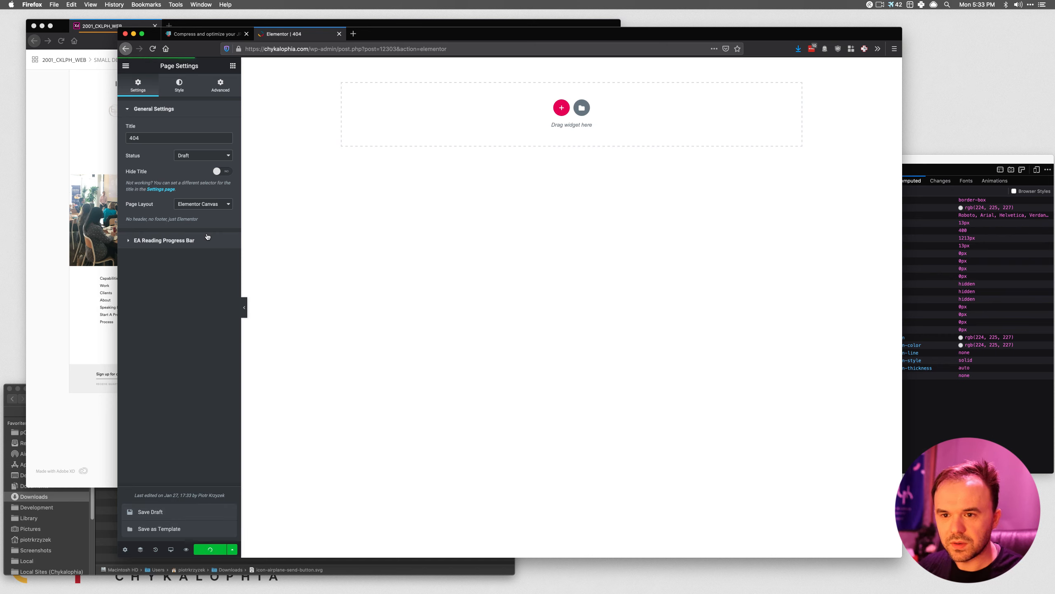
Switch the 404 page layout to Elementor Full Width, then open and close the template library.
left_click(207, 204)
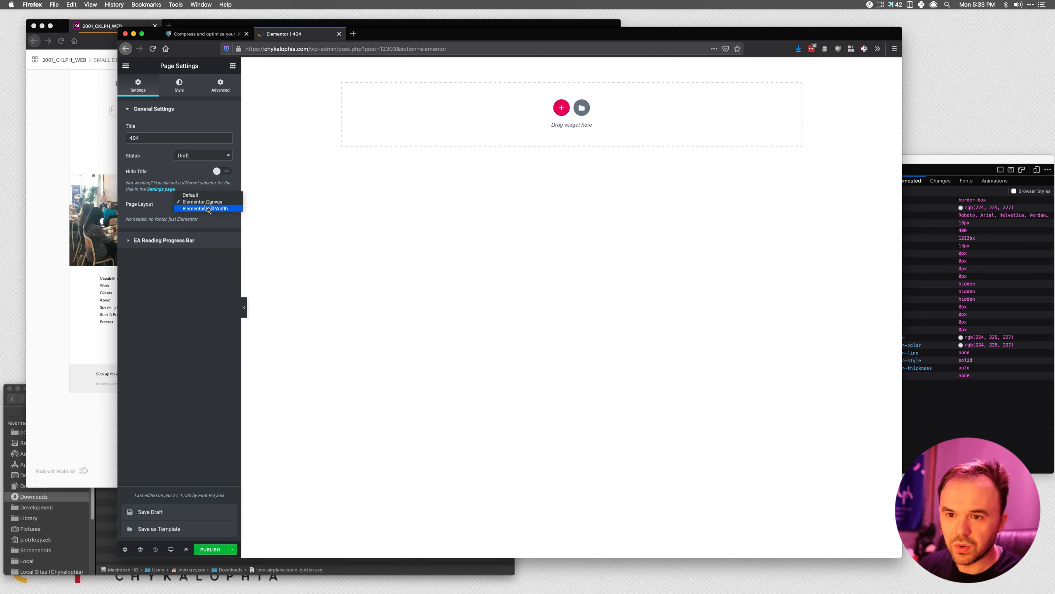
left_click(209, 208)
left_click(233, 549)
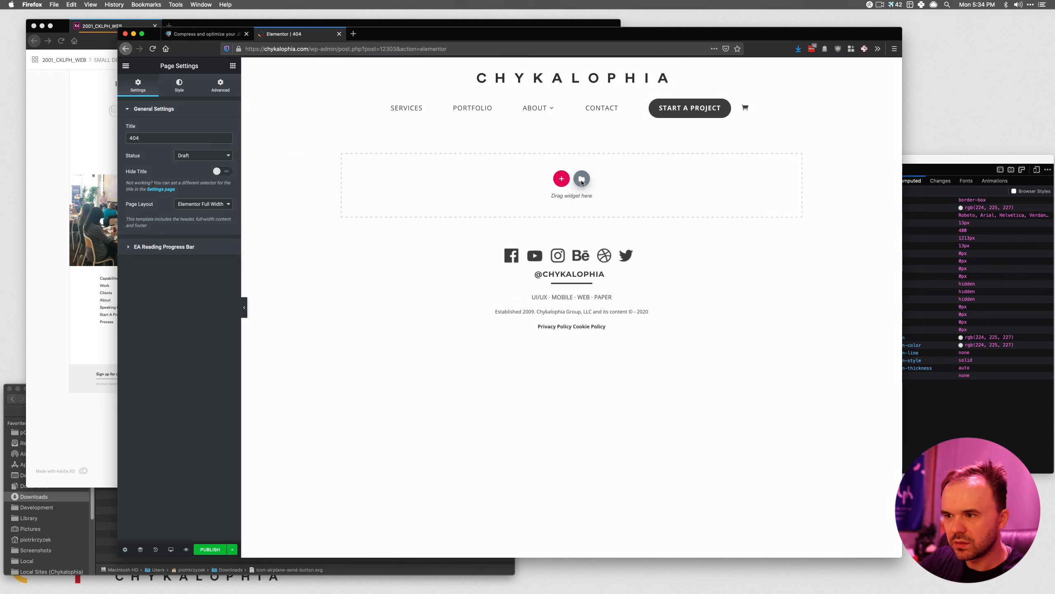
left_click(582, 179)
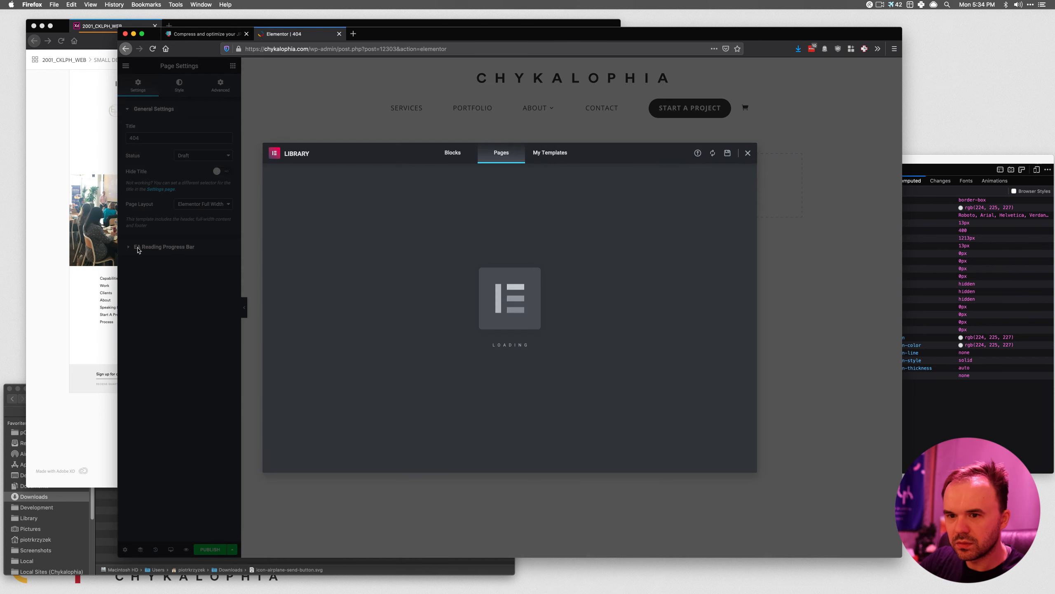
left_click(748, 153)
Set the 404 page layout back to Elementor Canvas.
mouse_move(539, 120)
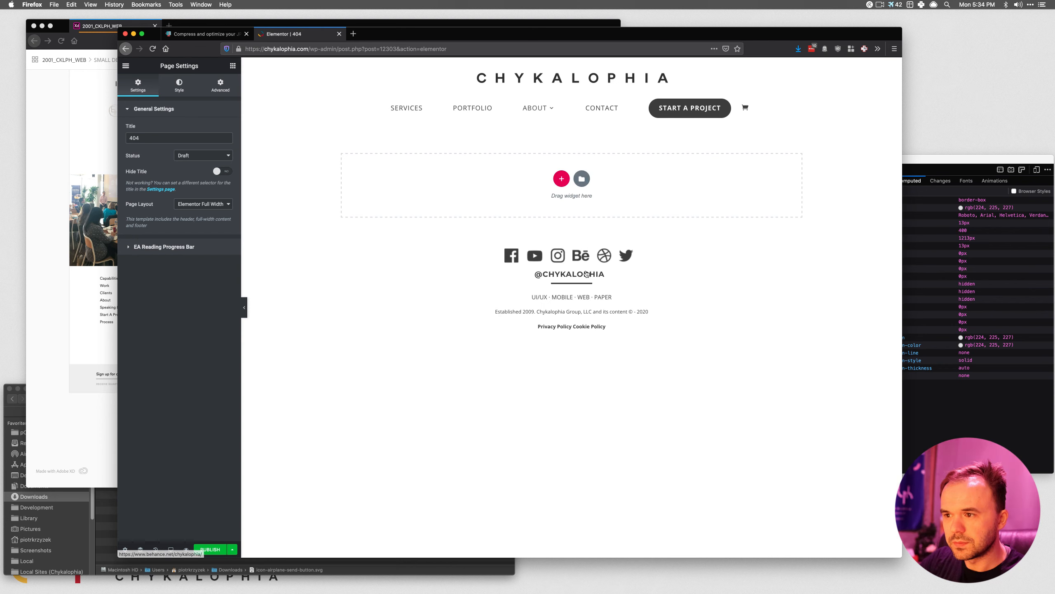
left_click(225, 206)
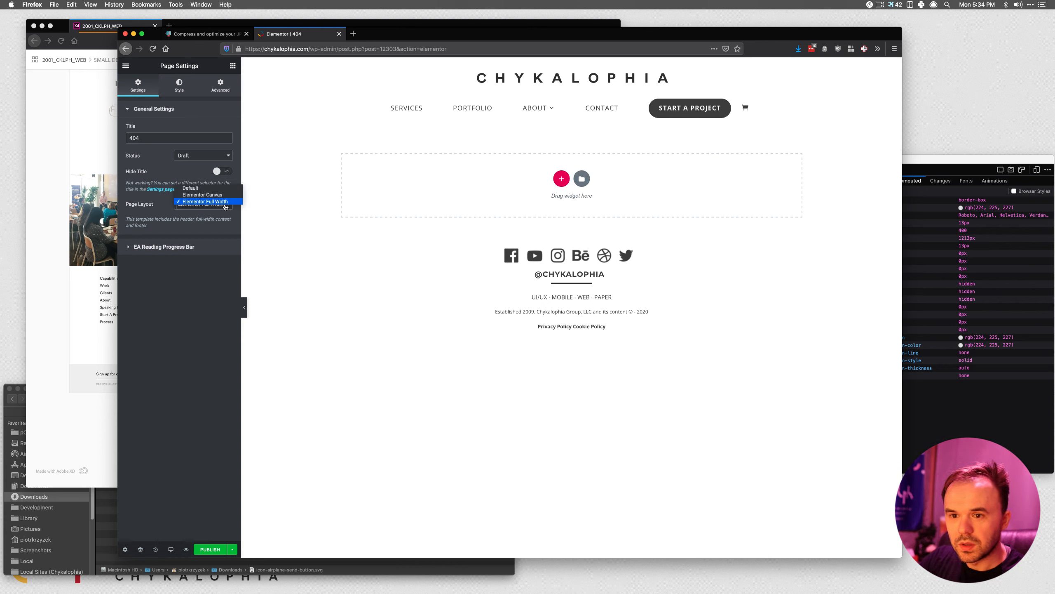
left_click(227, 202)
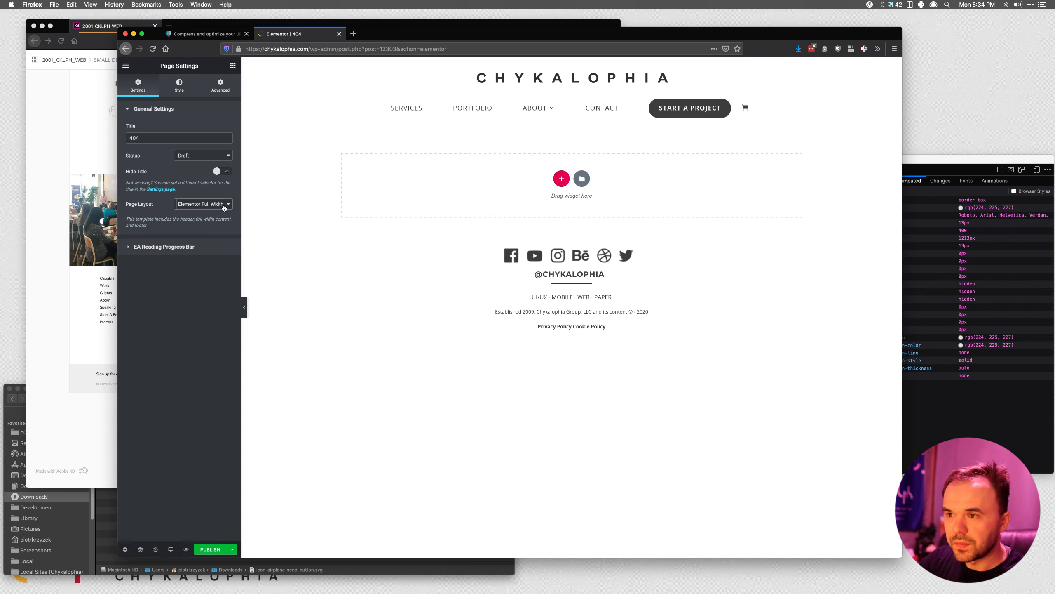
left_click(224, 206)
left_click(285, 240)
left_click(226, 206)
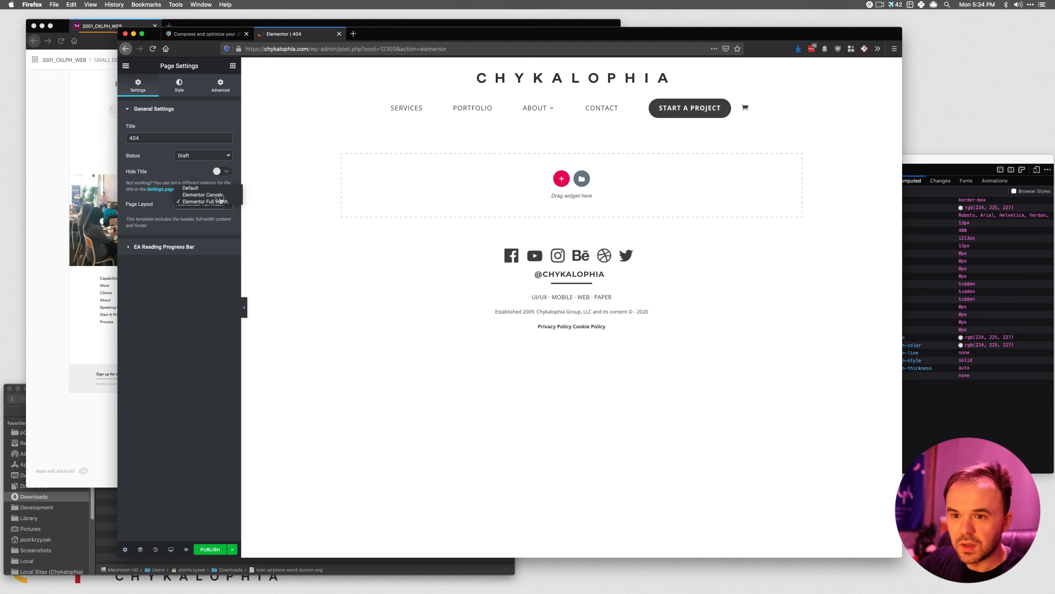
left_click(218, 196)
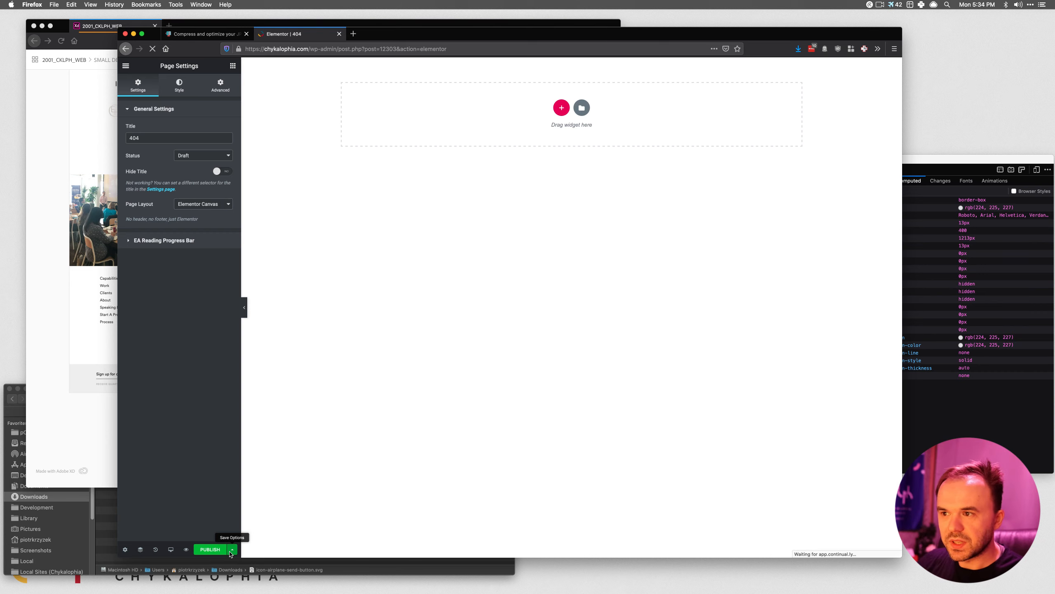
Check My Templates in the Elementor template library, then close it.
left_click(582, 117)
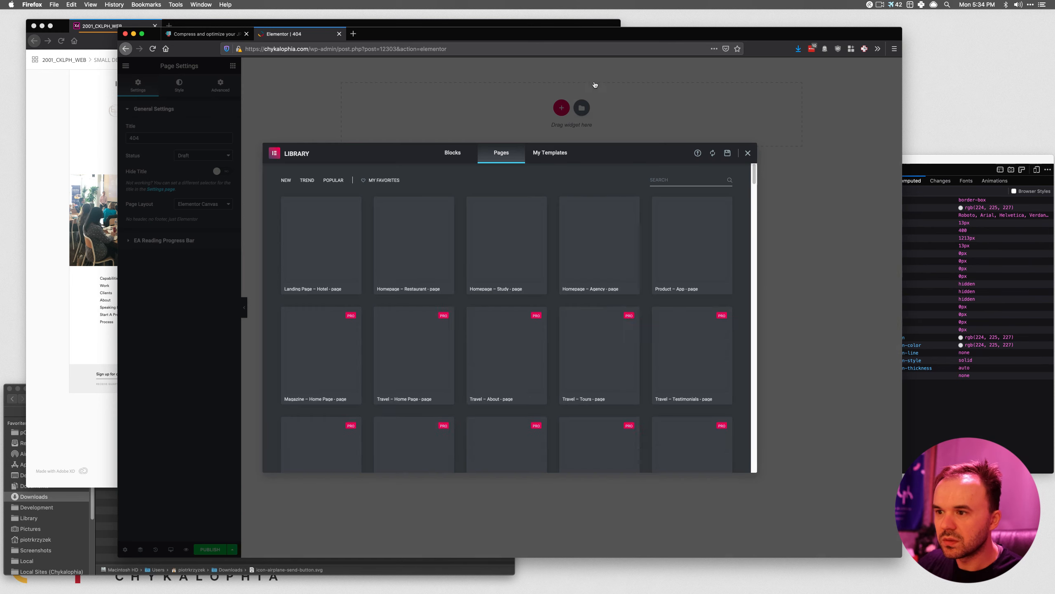
left_click(549, 155)
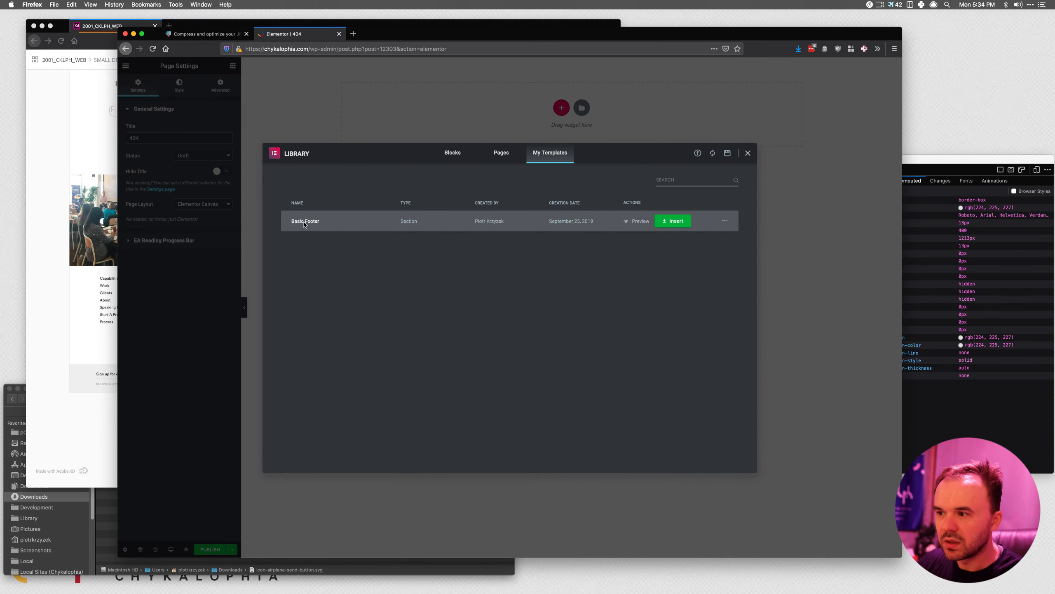
left_click(748, 153)
left_click(195, 34)
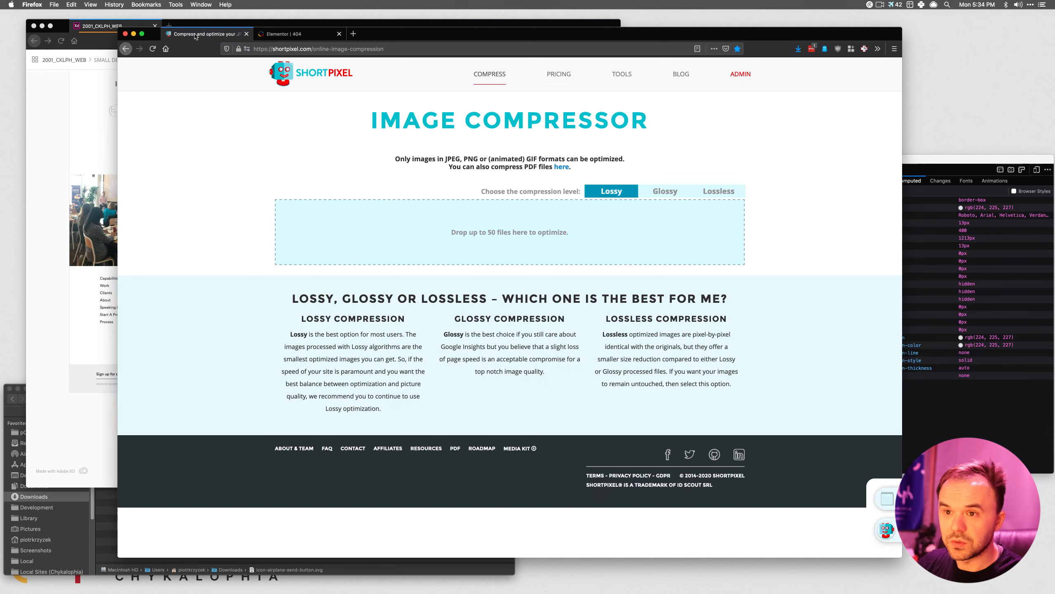
left_click(258, 36)
Load the site's wp-admin address in a new browser tab to reach the Dashboard.
left_click_drag(336, 50, 222, 51)
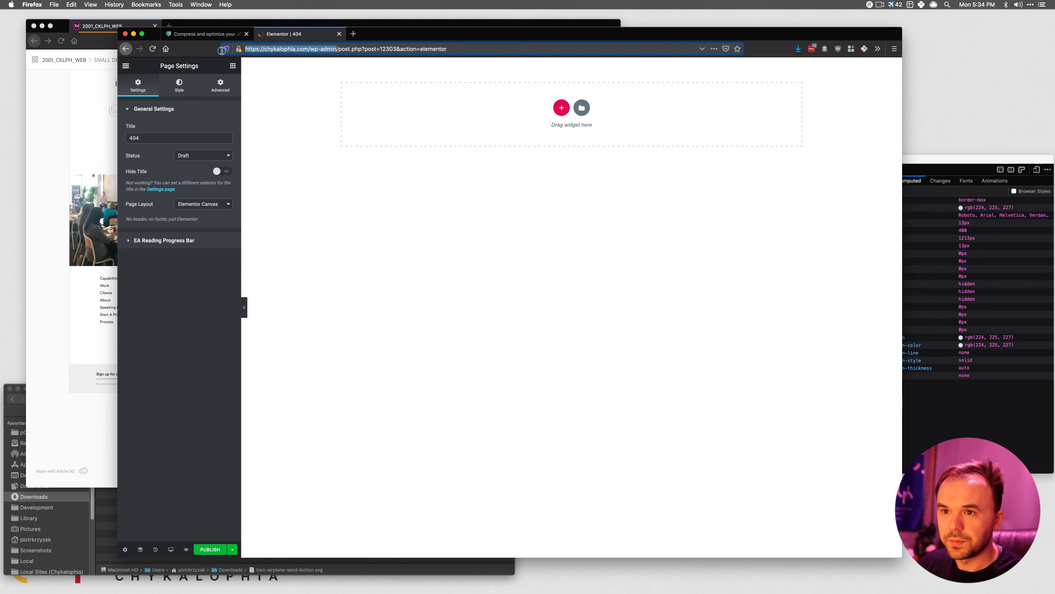
left_click(336, 49)
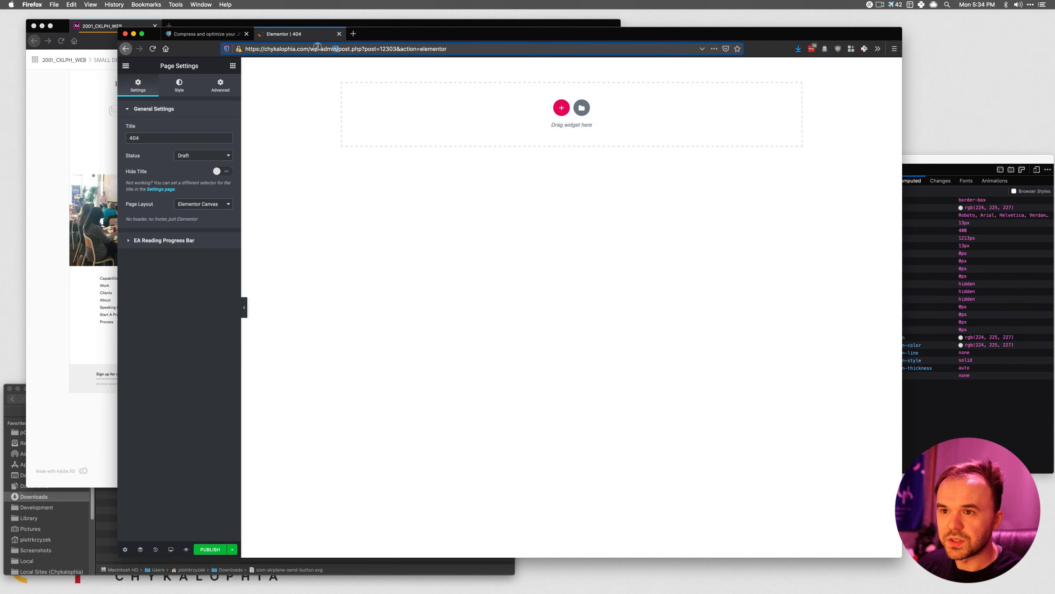
left_click_drag(318, 47, 224, 48)
key("super+c")
key("super+t")
key("super+v")
key("Return")
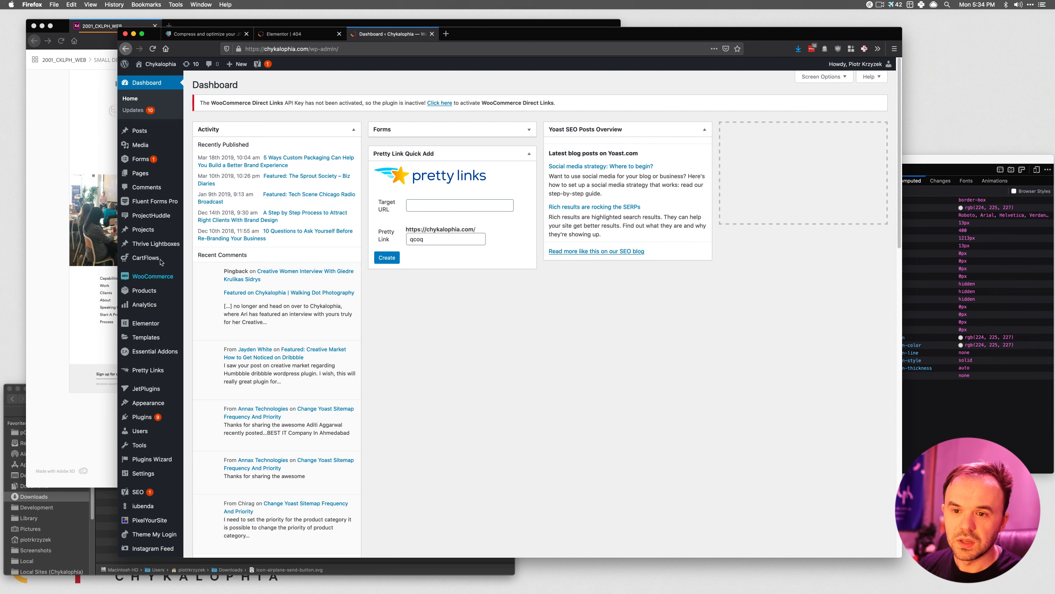
Go to Templates > Theme Builder to list the Main Footer and Main Header drafts.
mouse_move(166, 337)
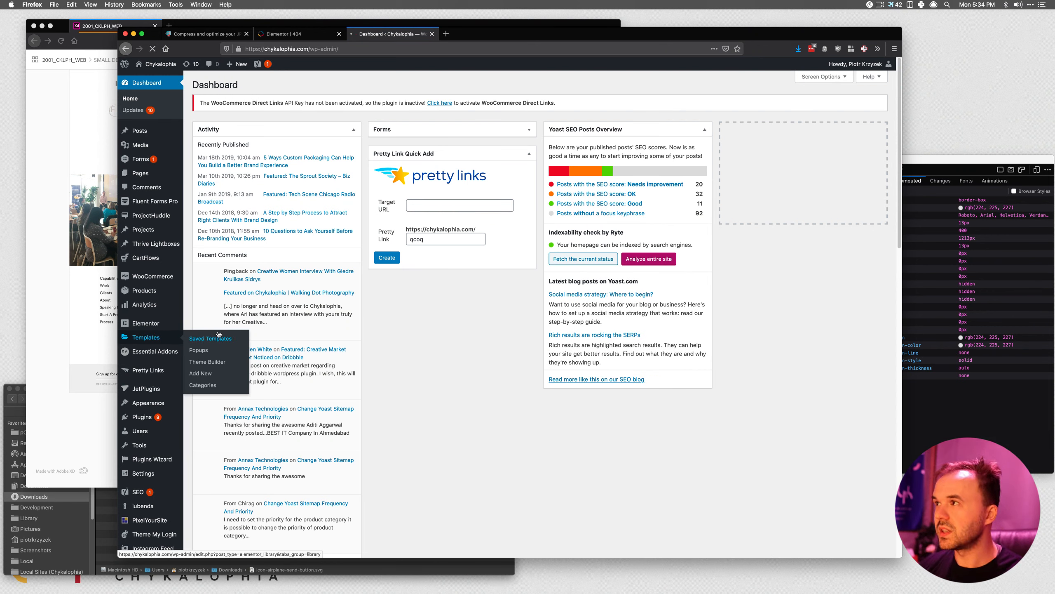
left_click(218, 336)
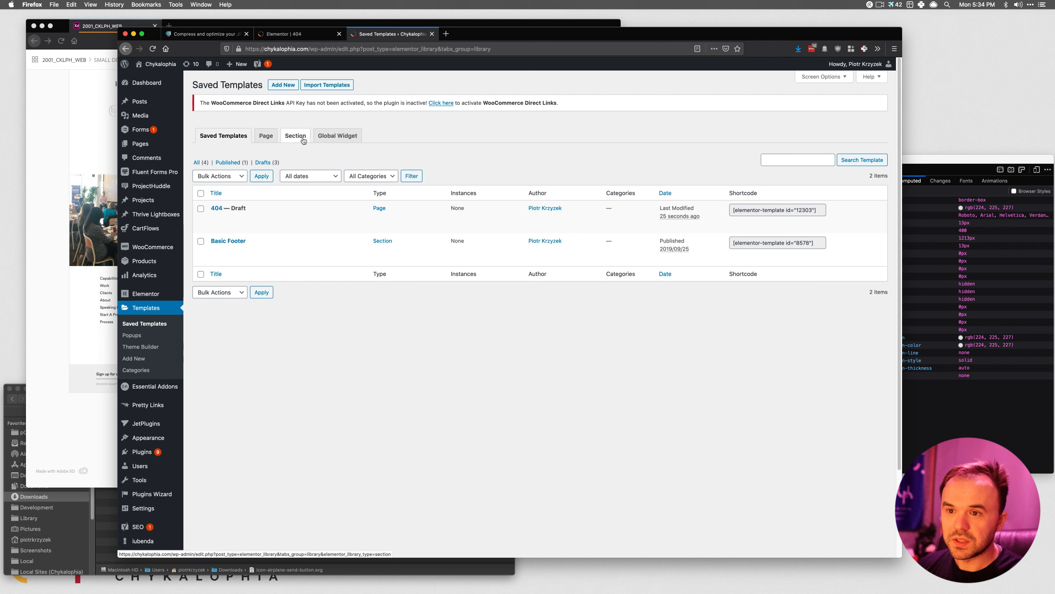
left_click(145, 344)
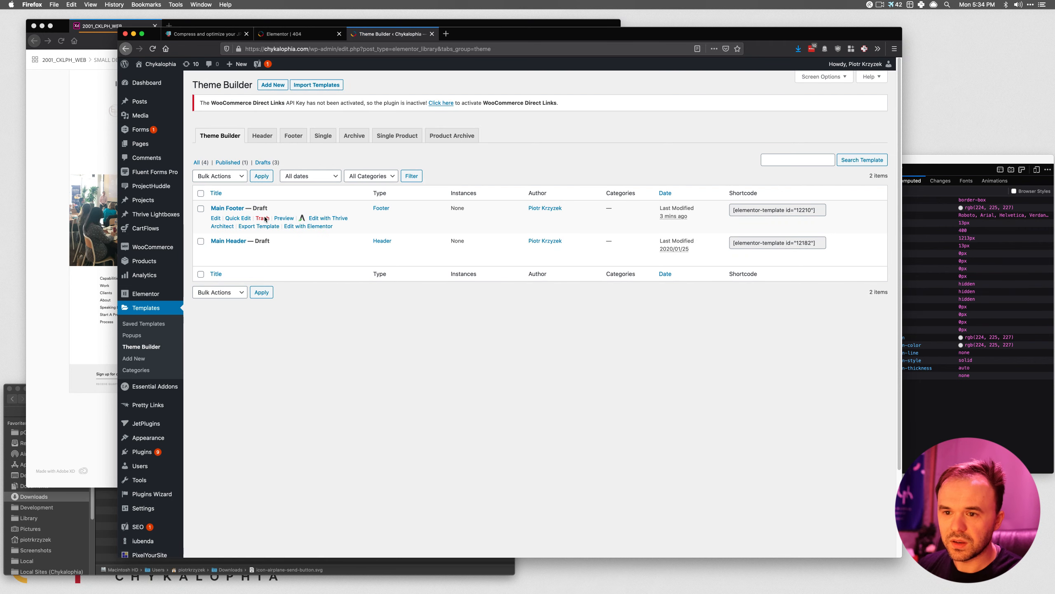
Quick Edit Main Footer to status Published, keeping Default Template, and update it.
left_click(241, 218)
left_click(665, 208)
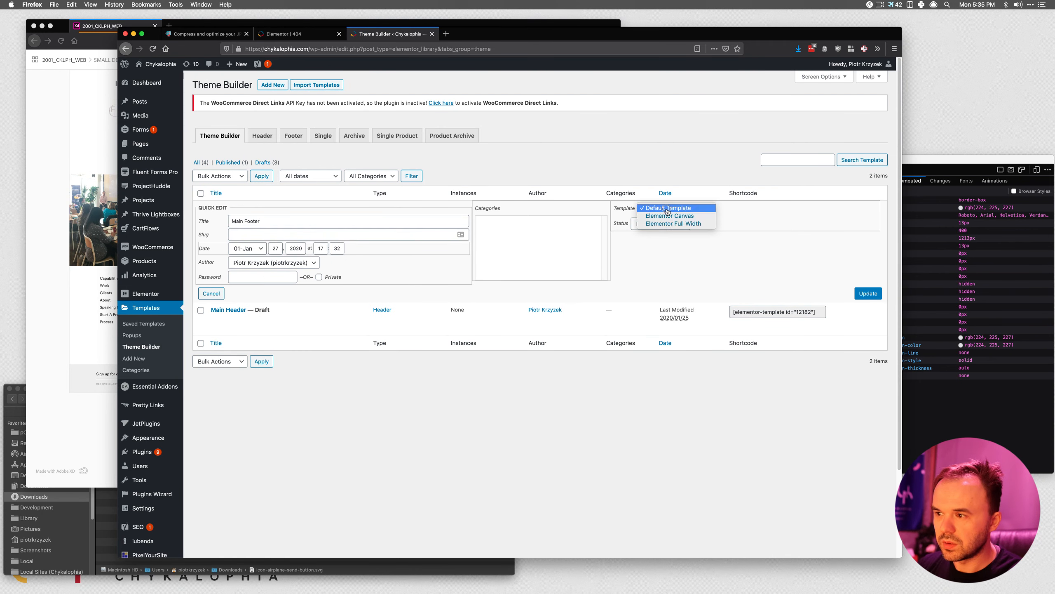
left_click(673, 224)
left_click(866, 294)
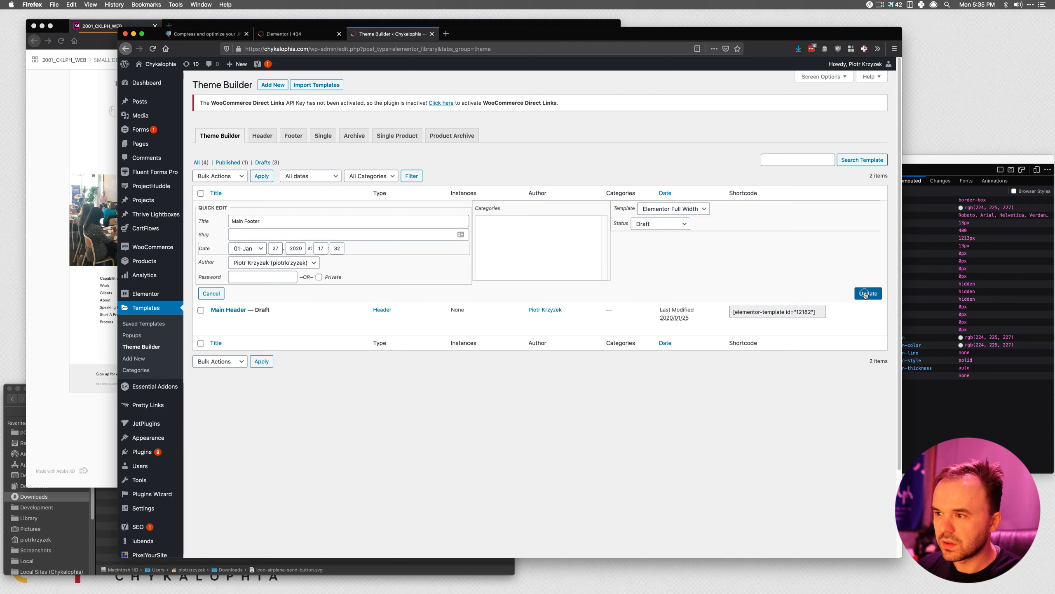
left_click(674, 208)
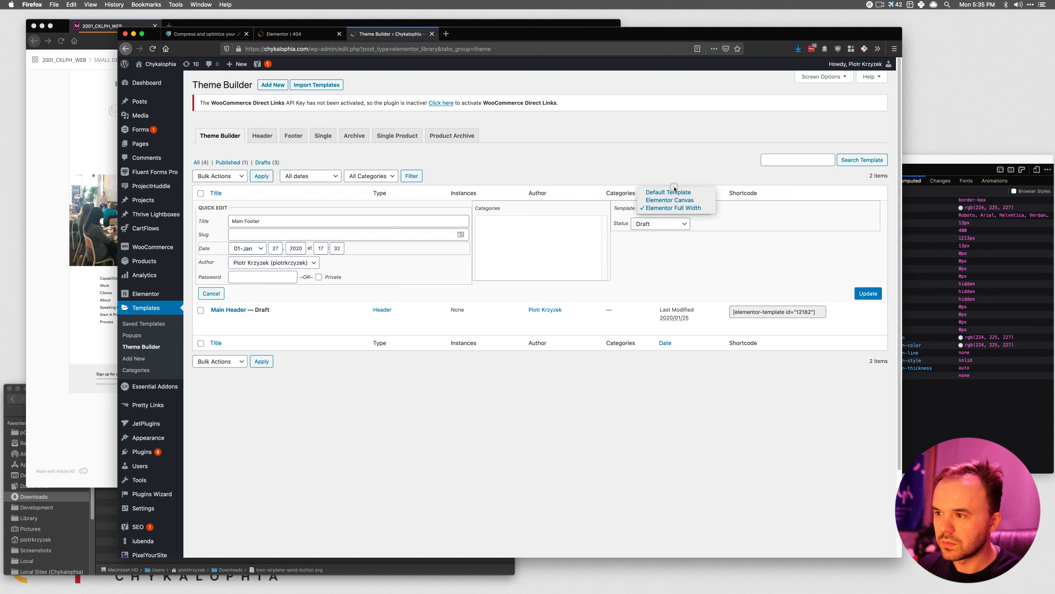
left_click(680, 192)
left_click(652, 224)
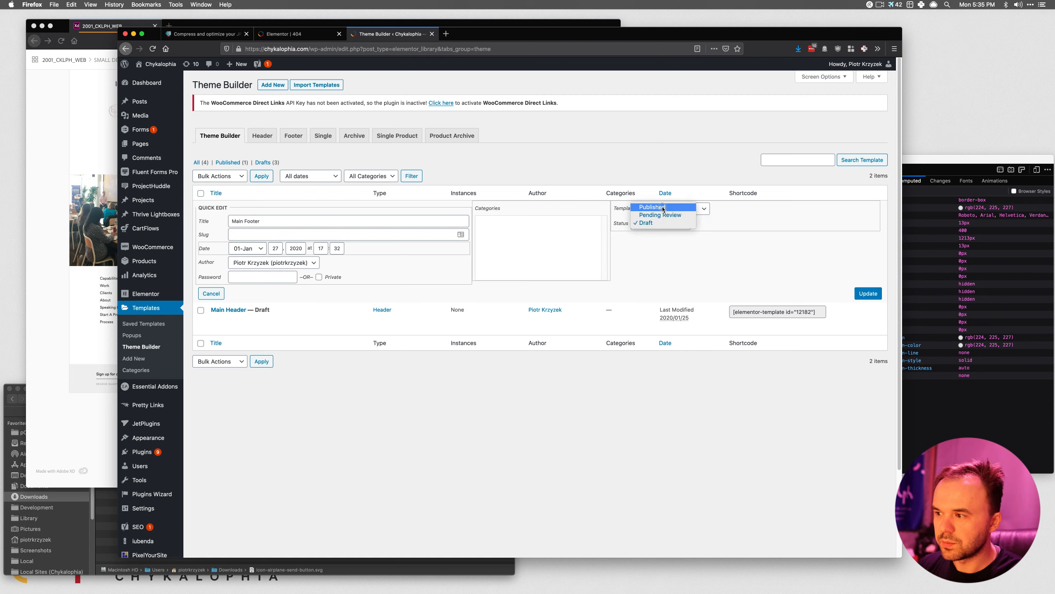
left_click(652, 208)
left_click(880, 293)
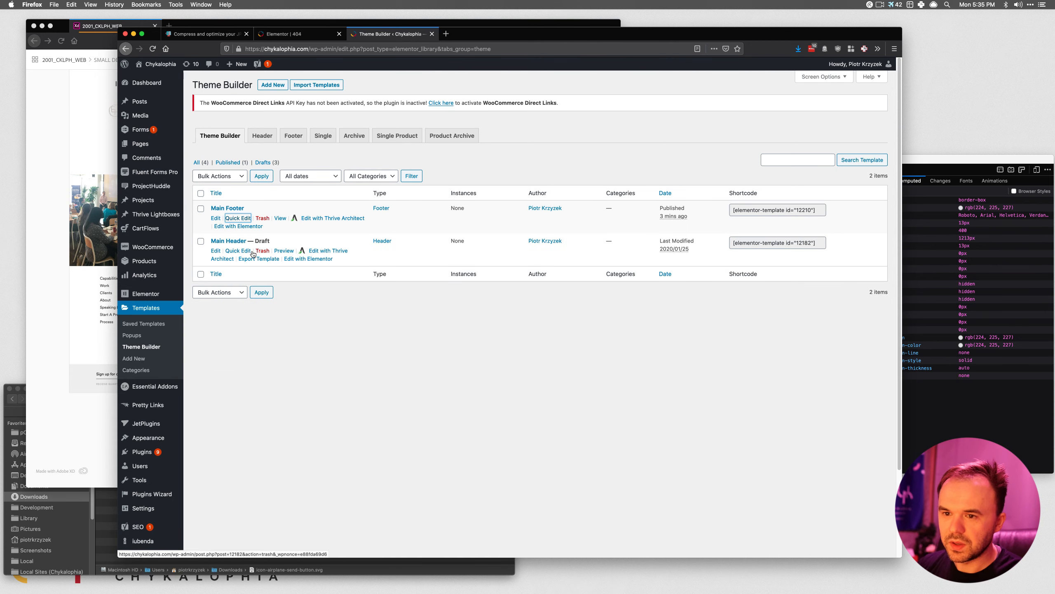
Quick Edit Main Header to status Published and update it.
left_click(249, 251)
left_click(668, 257)
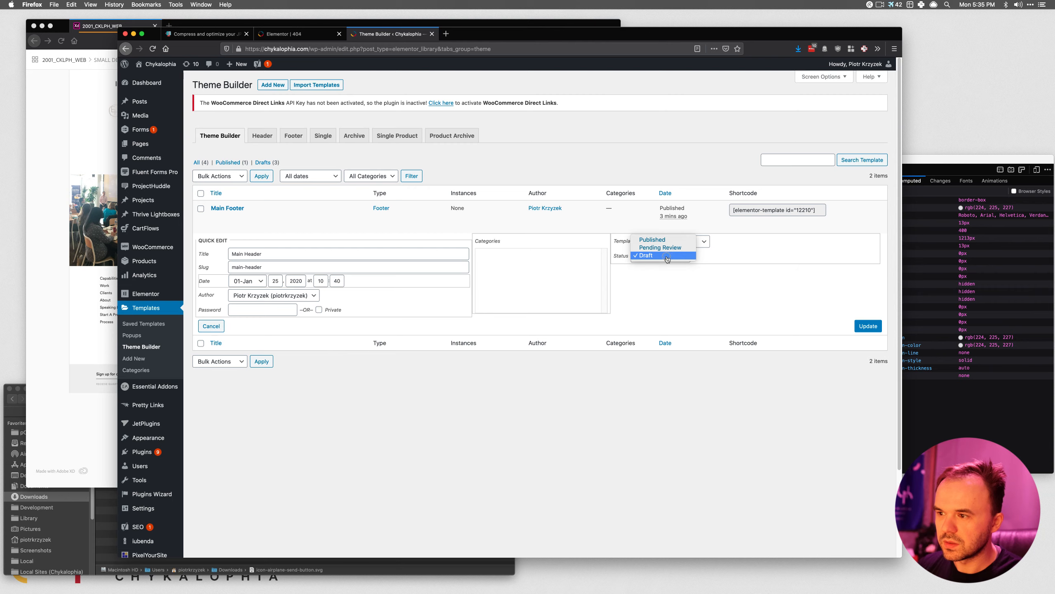
left_click(652, 240)
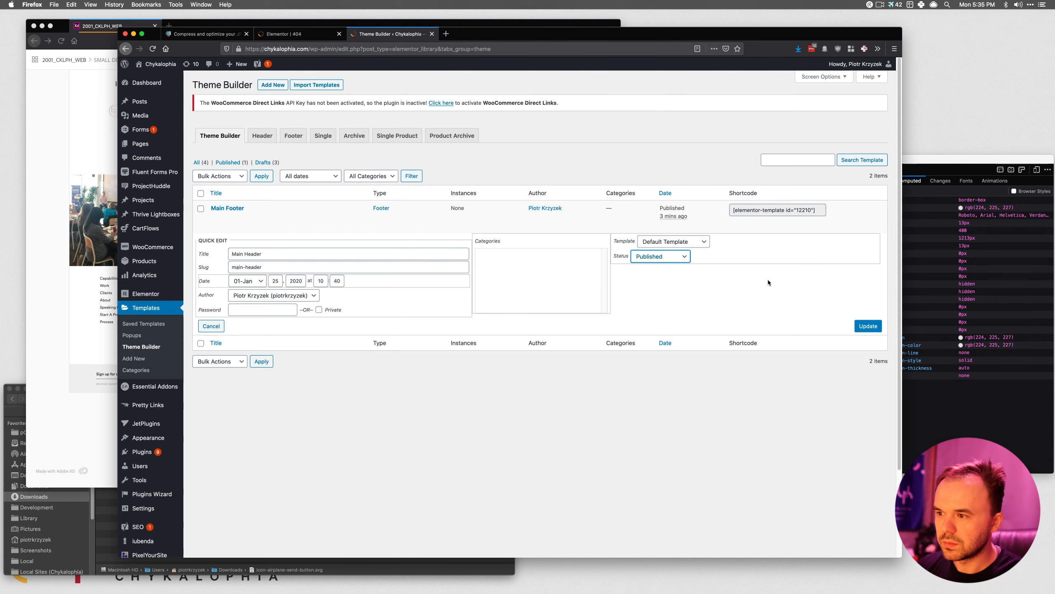
left_click(869, 327)
Reload the Elementor 404 editor tab, confirming Leave Page.
left_click(292, 38)
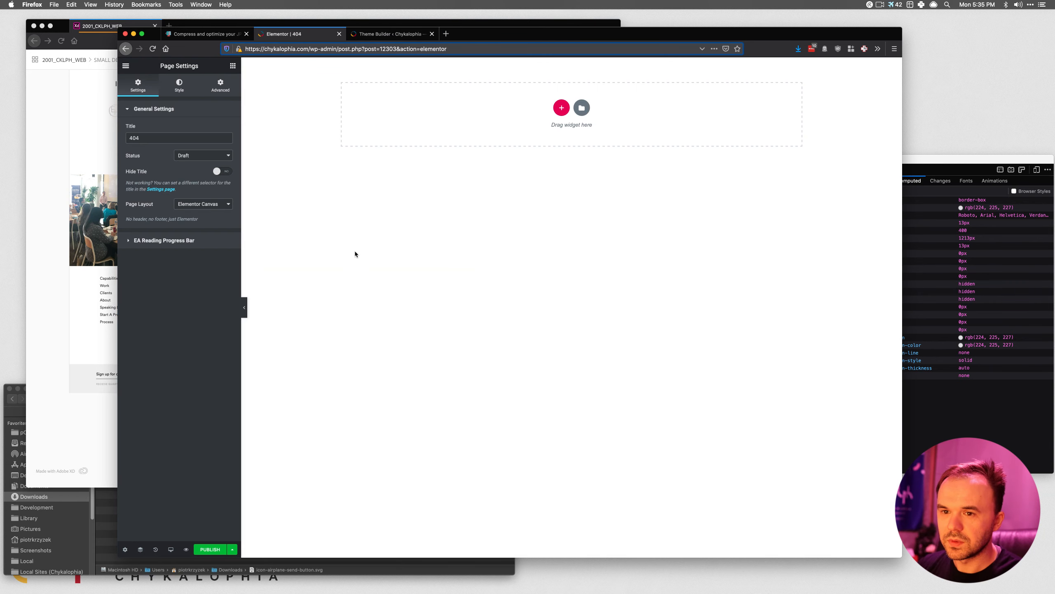
key("super+r")
left_click(603, 253)
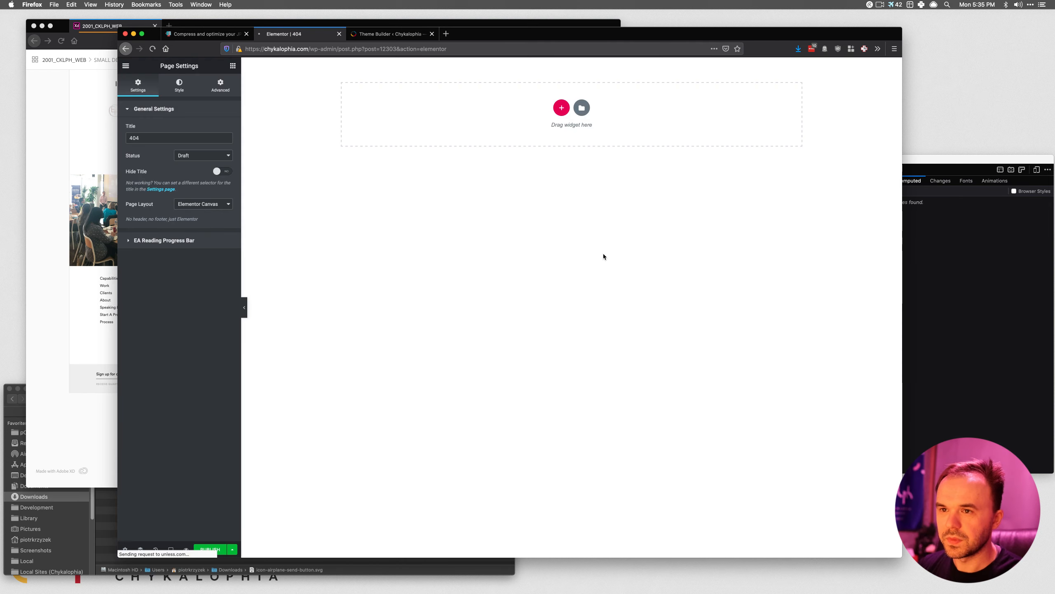
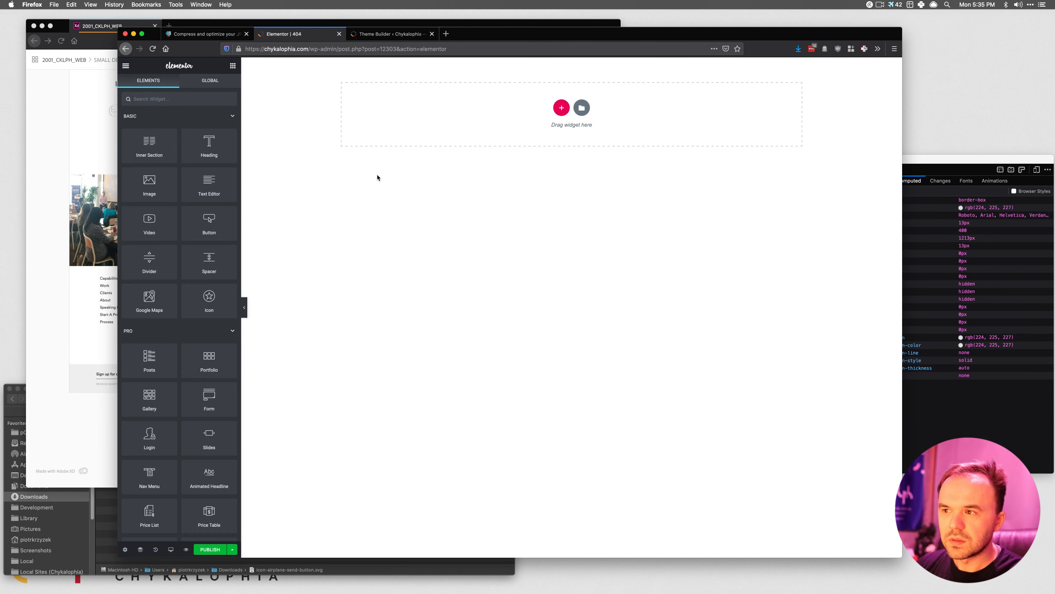
Insert the saved Main Footer template from My Templates without importing its document settings.
left_click(581, 109)
left_click(553, 158)
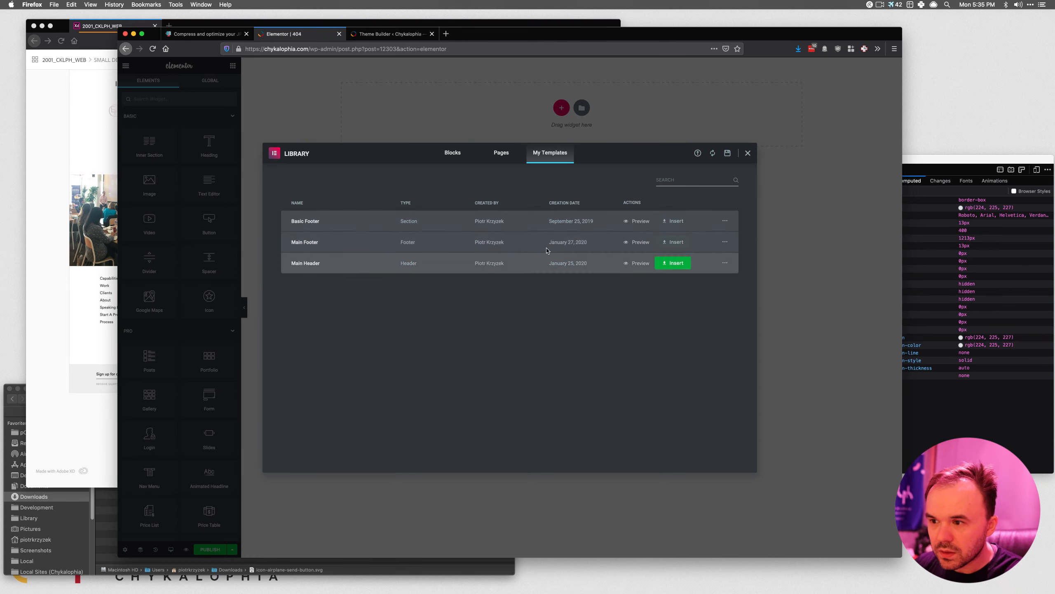
left_click(667, 246)
left_click(468, 338)
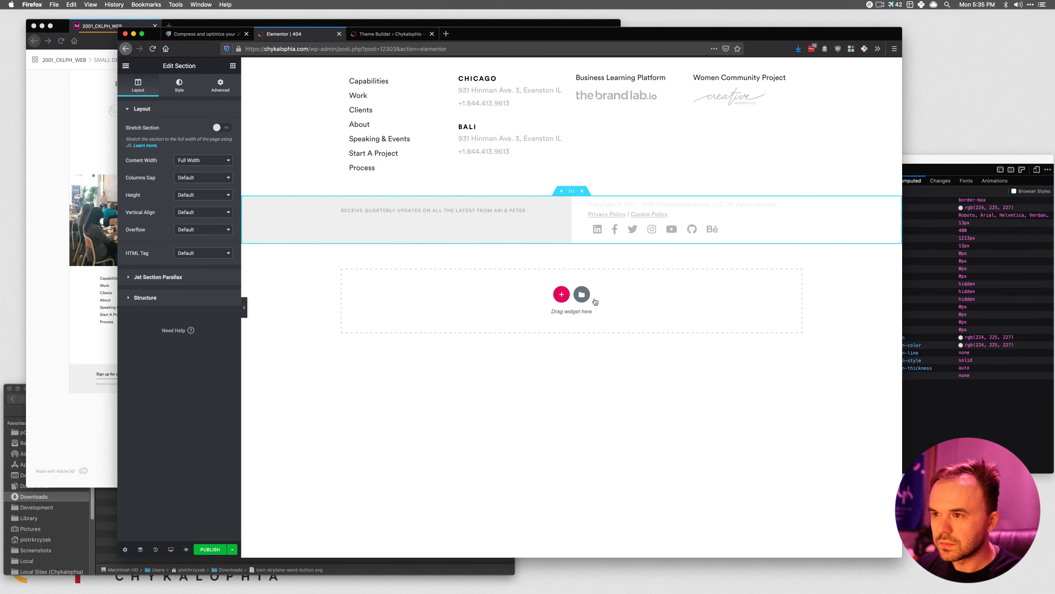
Insert the Main Header template the same way and drag it to the top of the page.
left_click(582, 295)
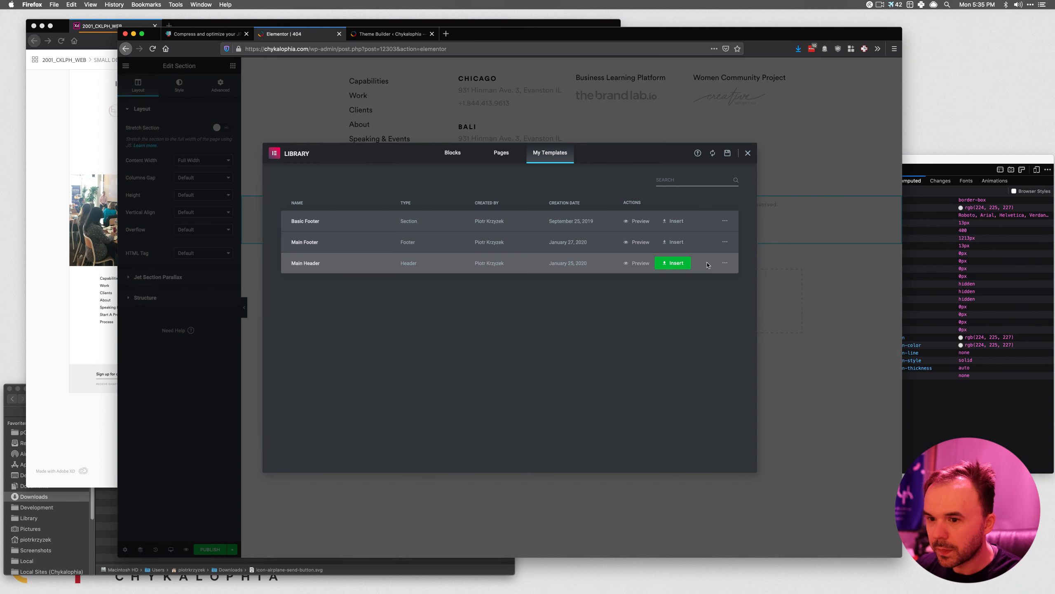
left_click(680, 266)
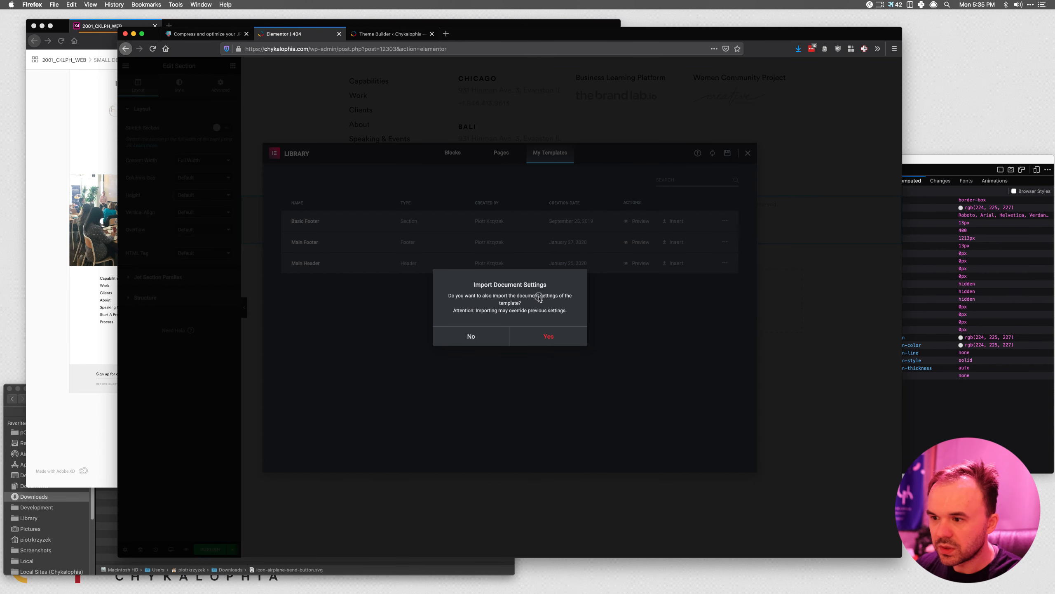
left_click(473, 338)
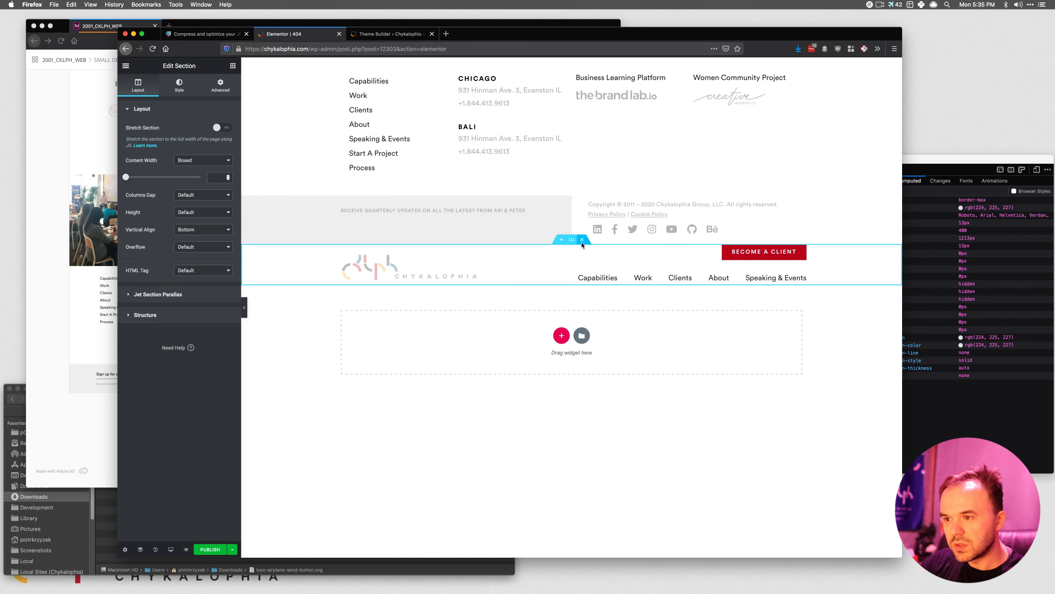
left_click_drag(572, 240, 561, 60)
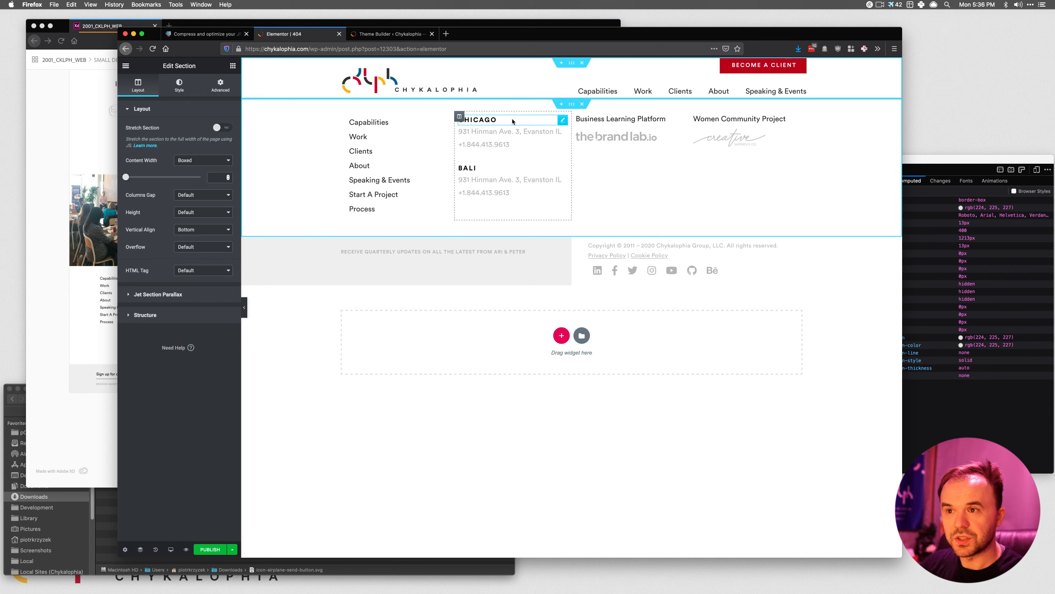
Add a one-column section under the header with 50 px margin and drop a Heading widget into it.
left_click(561, 336)
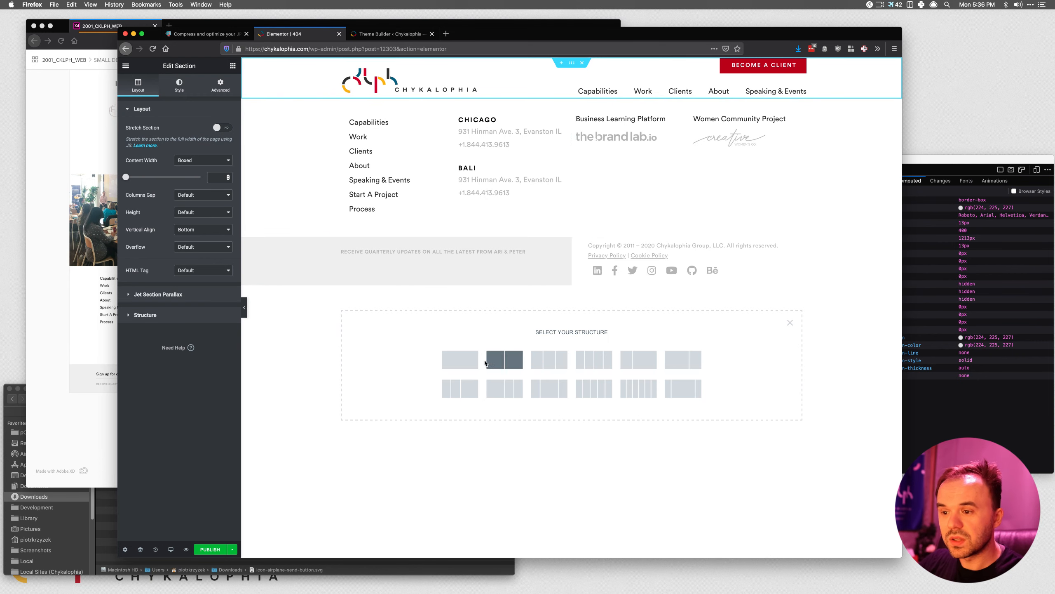
left_click(458, 360)
left_click_drag(571, 283, 551, 113)
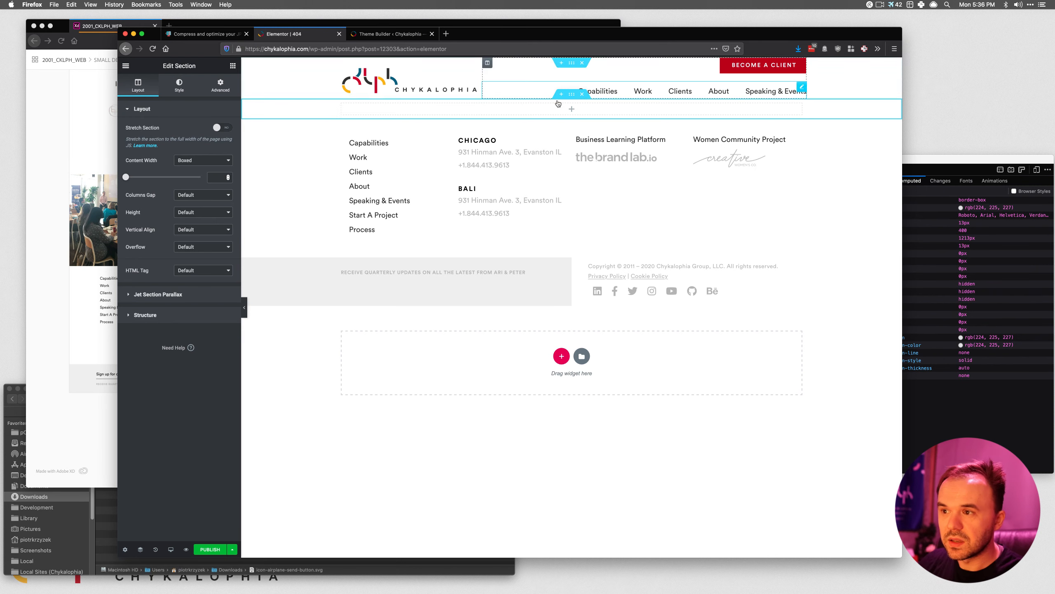
left_click(225, 89)
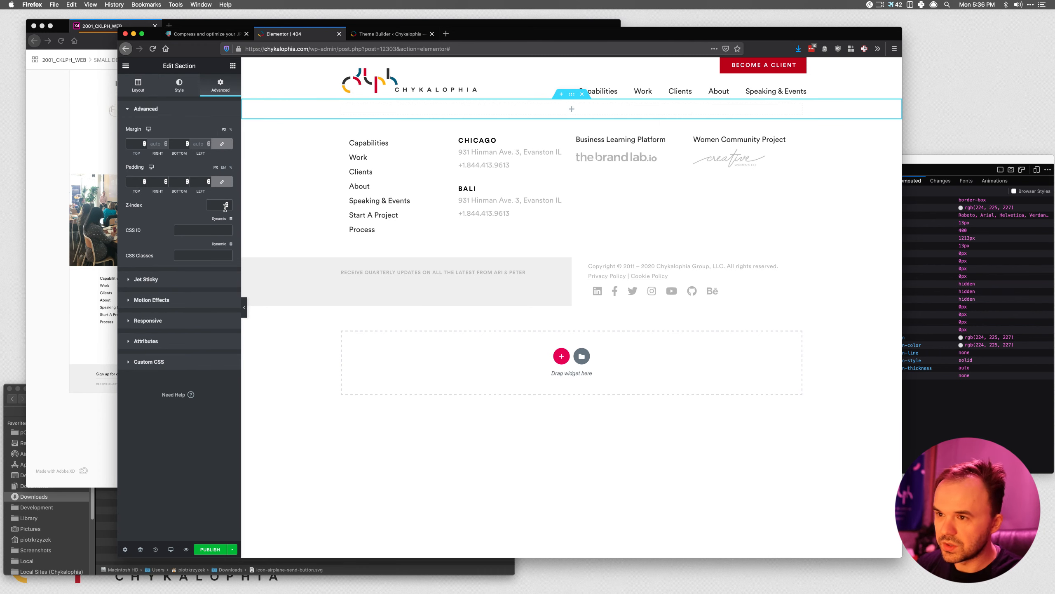
type("50")
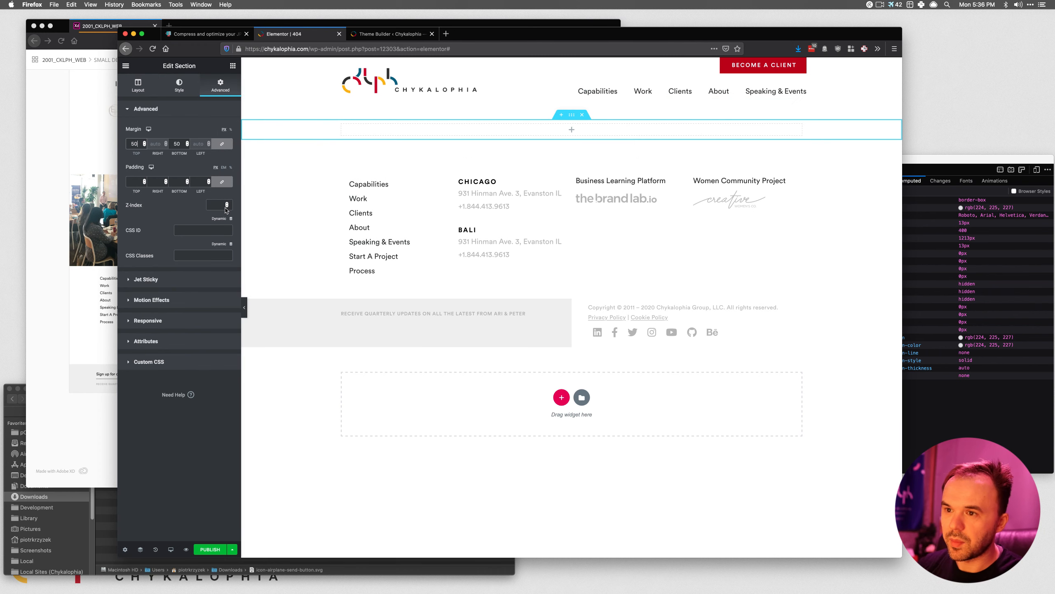
left_click(229, 66)
left_click_drag(209, 144, 578, 134)
Copy the BECOME A CLIENT button blue from the XD design and apply #1A4E69 as heading text colour.
left_click(179, 86)
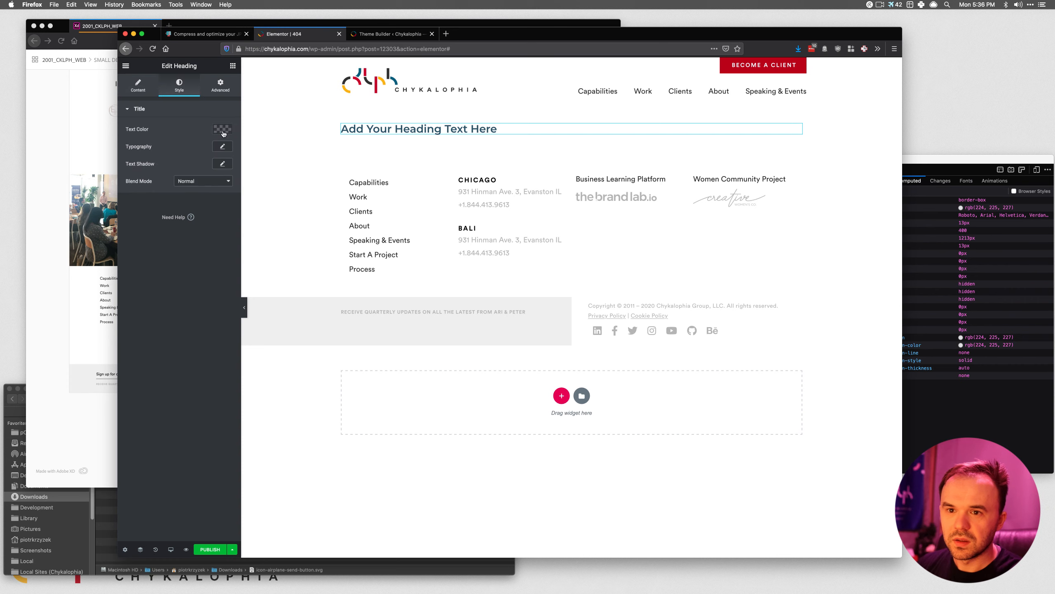
left_click(222, 129)
left_click(150, 113)
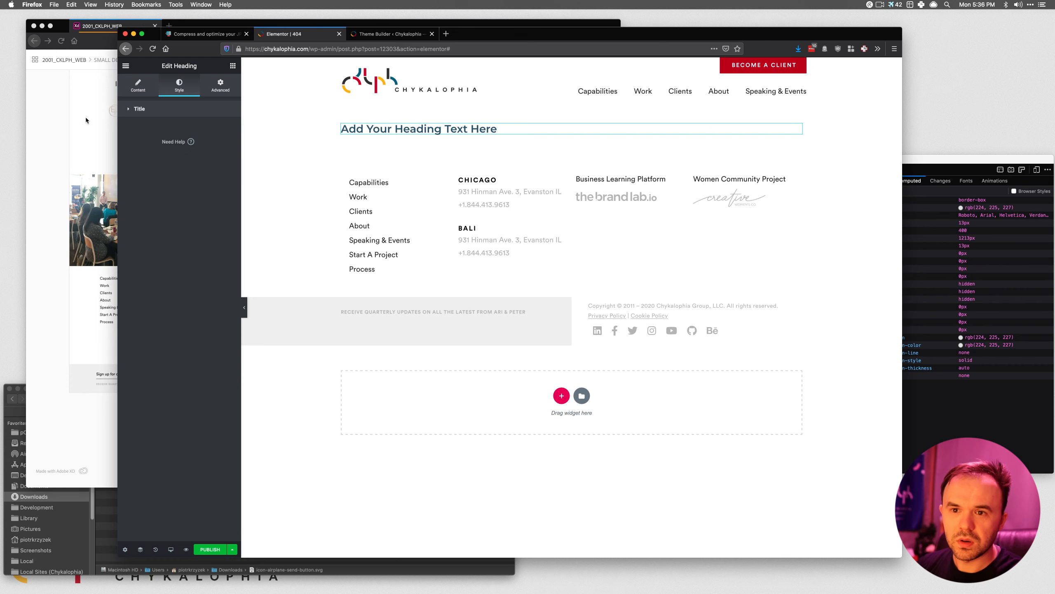
left_click(65, 115)
left_click(218, 138)
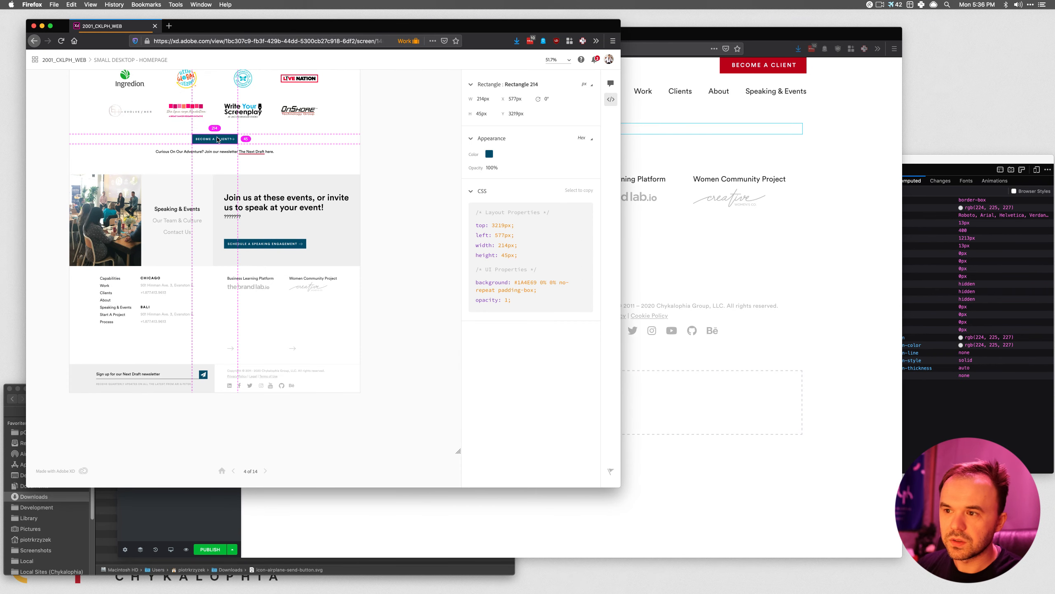
left_click(224, 141)
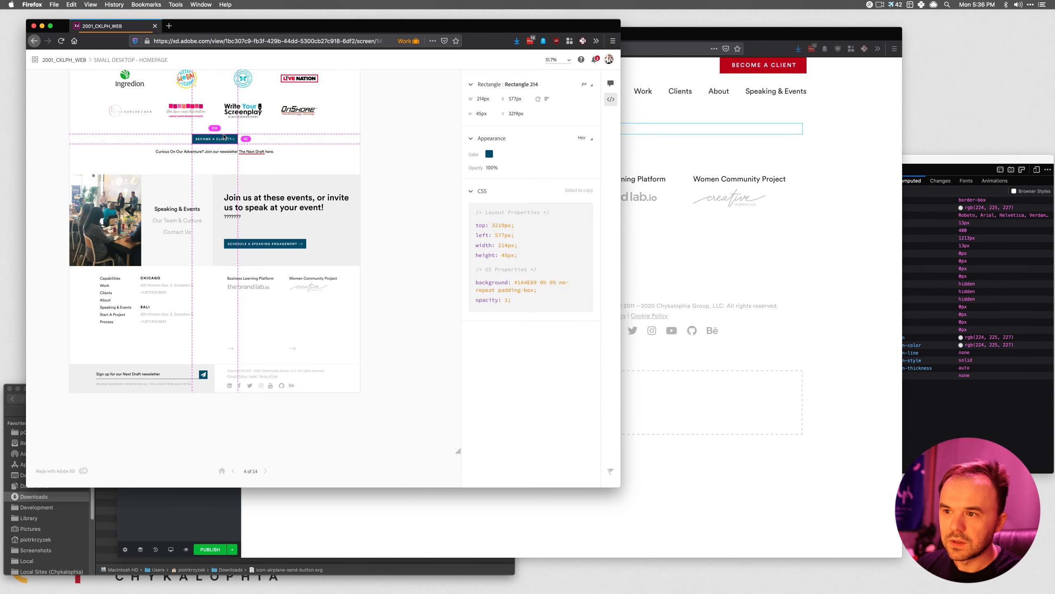
left_click(489, 153)
left_click(674, 114)
left_click(177, 113)
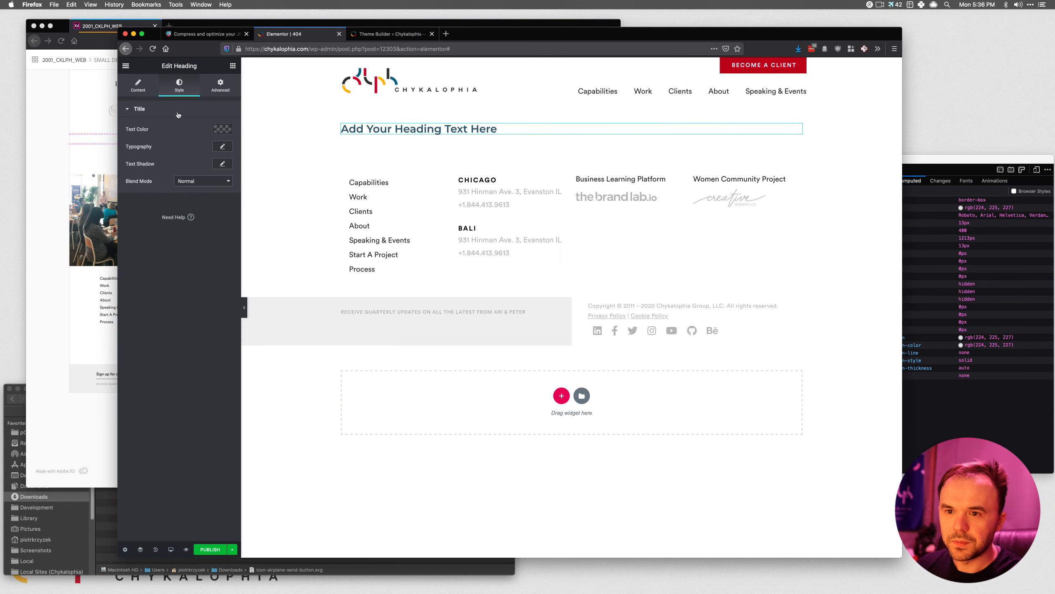
left_click(218, 130)
left_click(165, 268)
key("super+v")
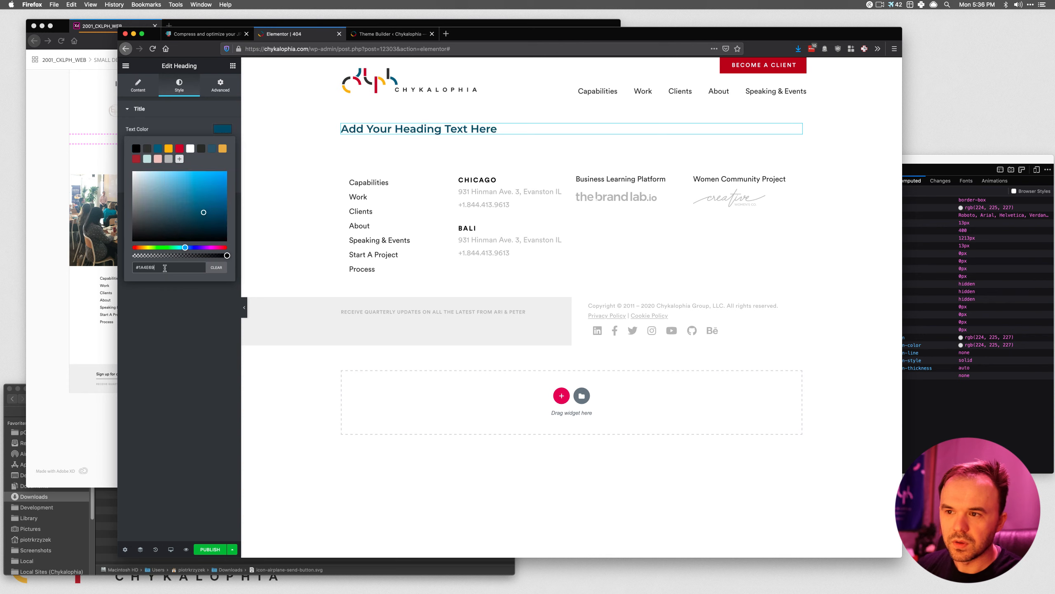
Set the heading typography to Circular Std, uppercase and bold.
left_click(223, 147)
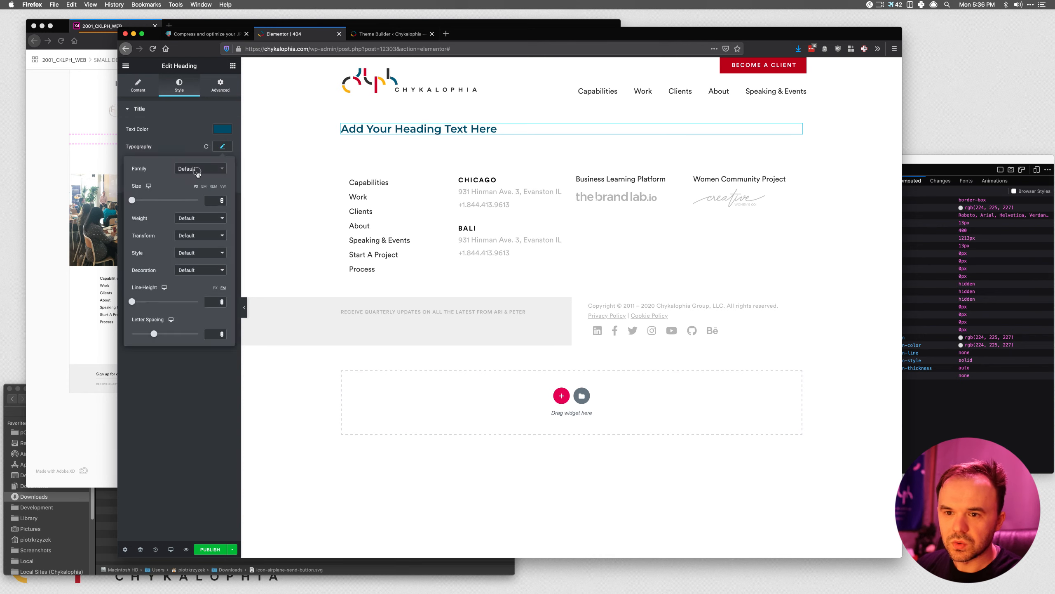
left_click(198, 169)
left_click(195, 214)
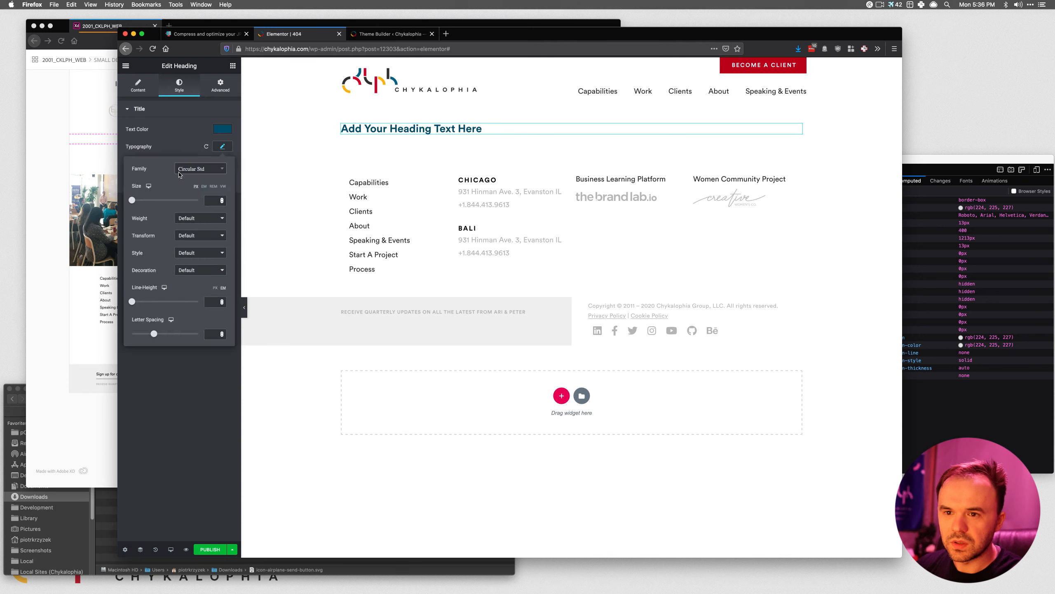
left_click(193, 170)
left_click(203, 169)
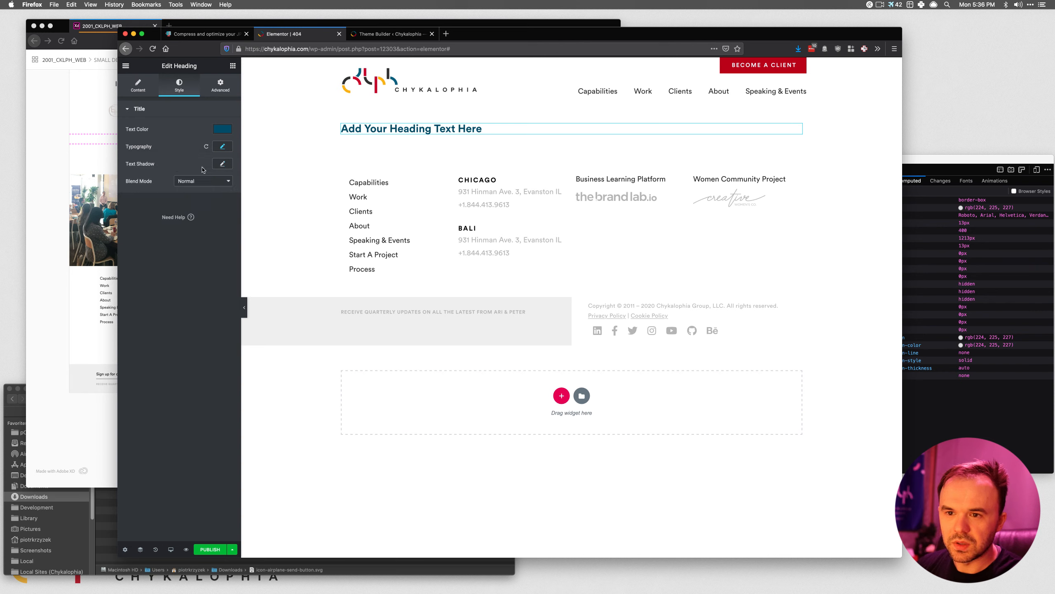
left_click(223, 146)
left_click(197, 236)
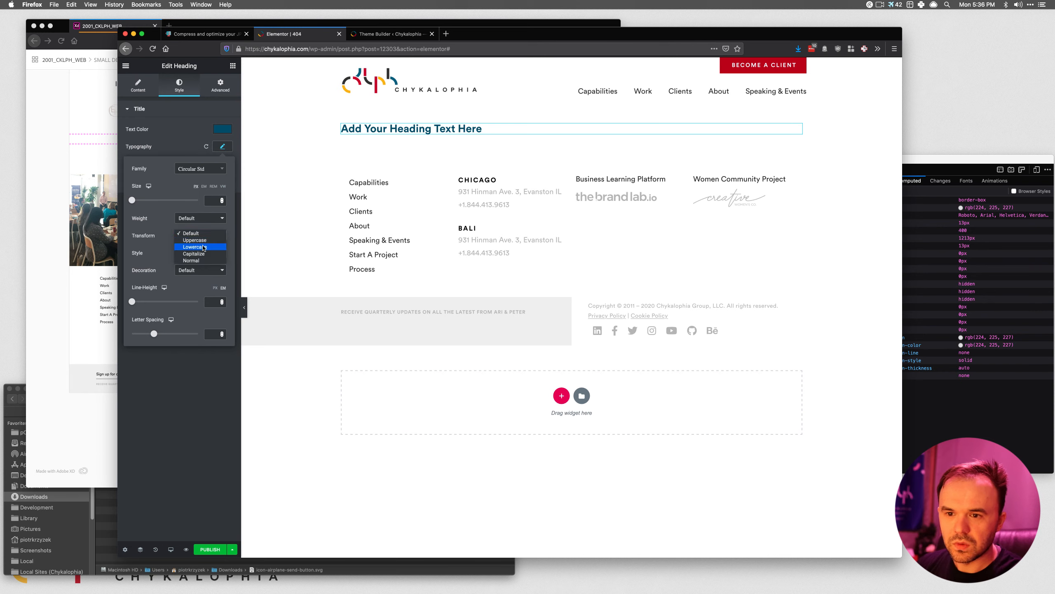
left_click(204, 240)
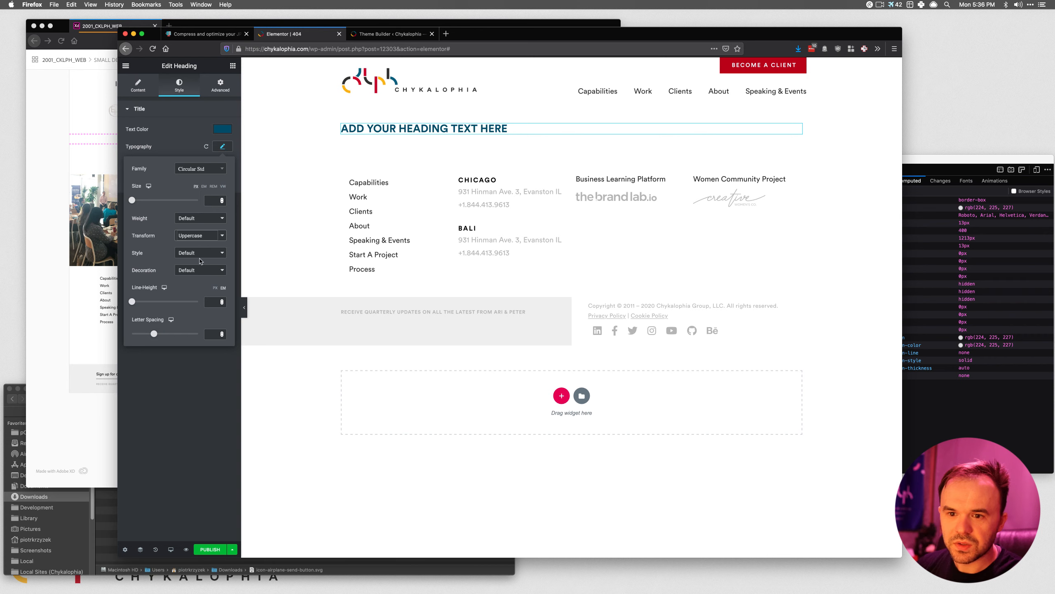
left_click(200, 253)
left_click(201, 252)
left_click(214, 268)
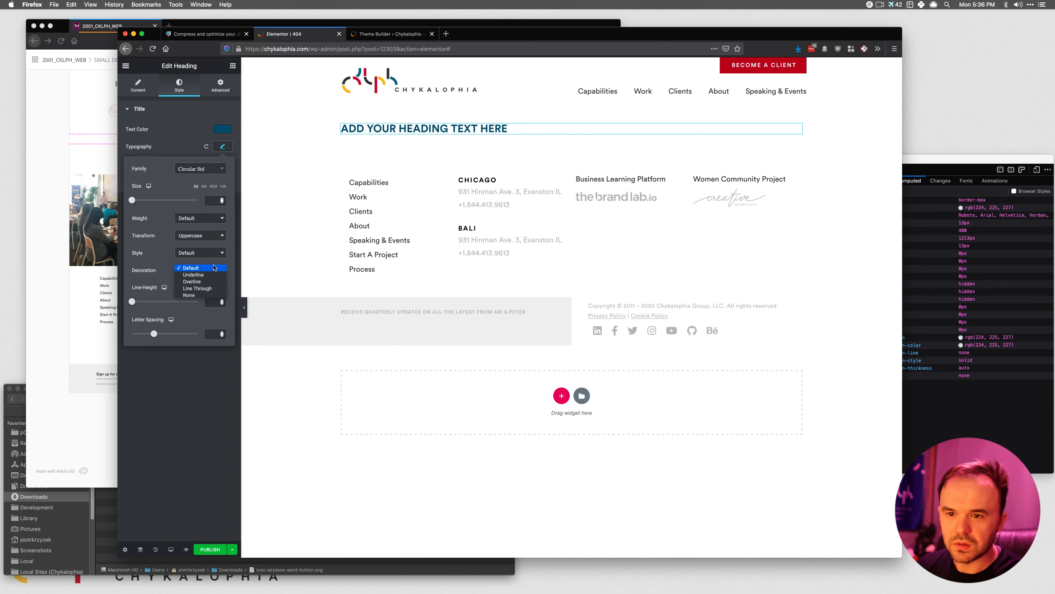
left_click(214, 268)
left_click(200, 218)
left_click(198, 230)
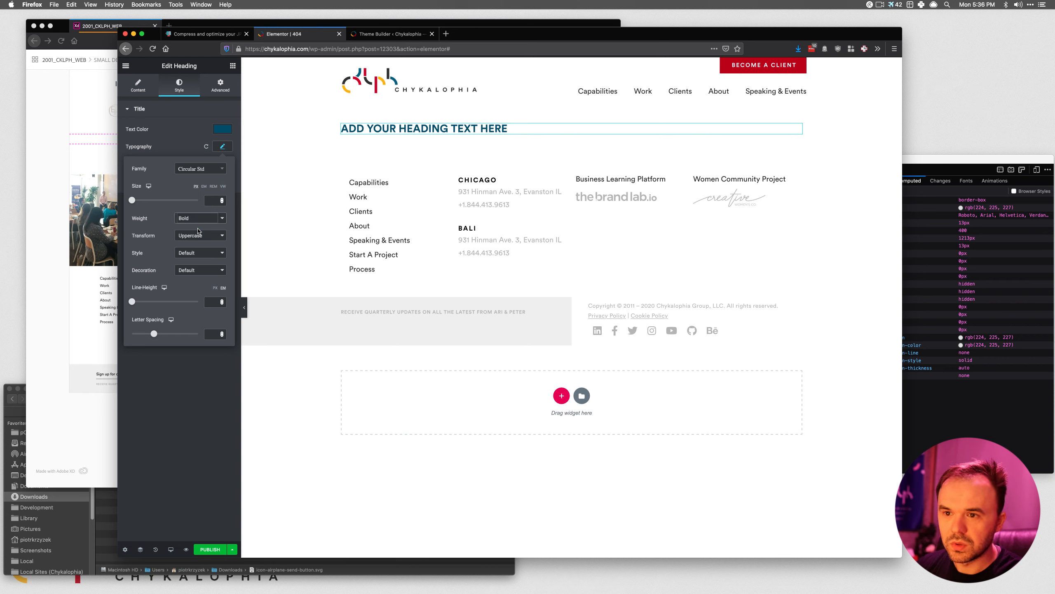
Compare heading styles in the XD design, such as Digital Brand Consultancy and breast cancer research.
key("super+grave")
scroll(203, 205, "up", 5)
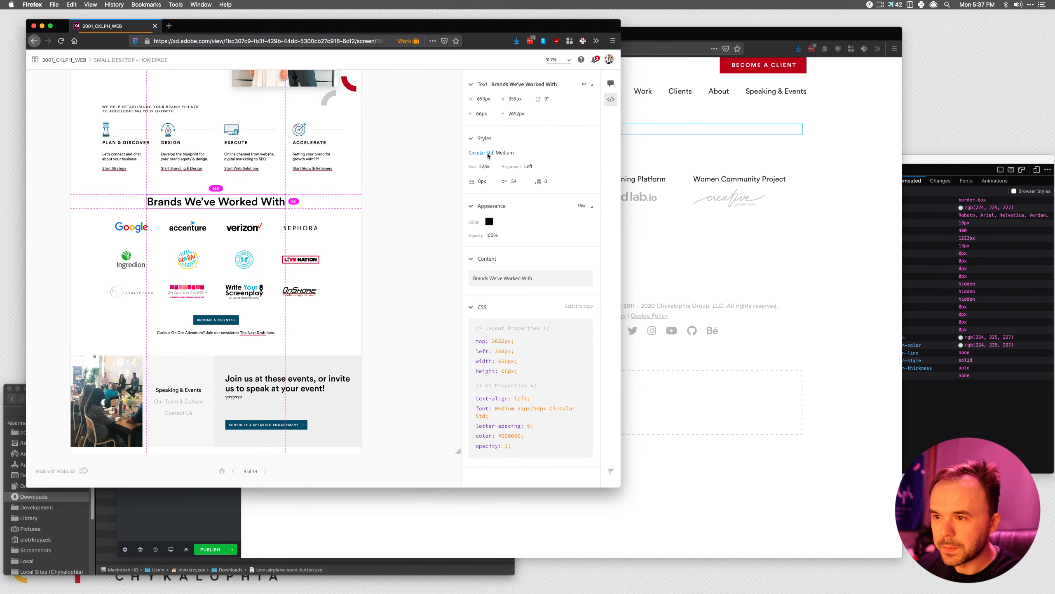
scroll(165, 162, "up", 4)
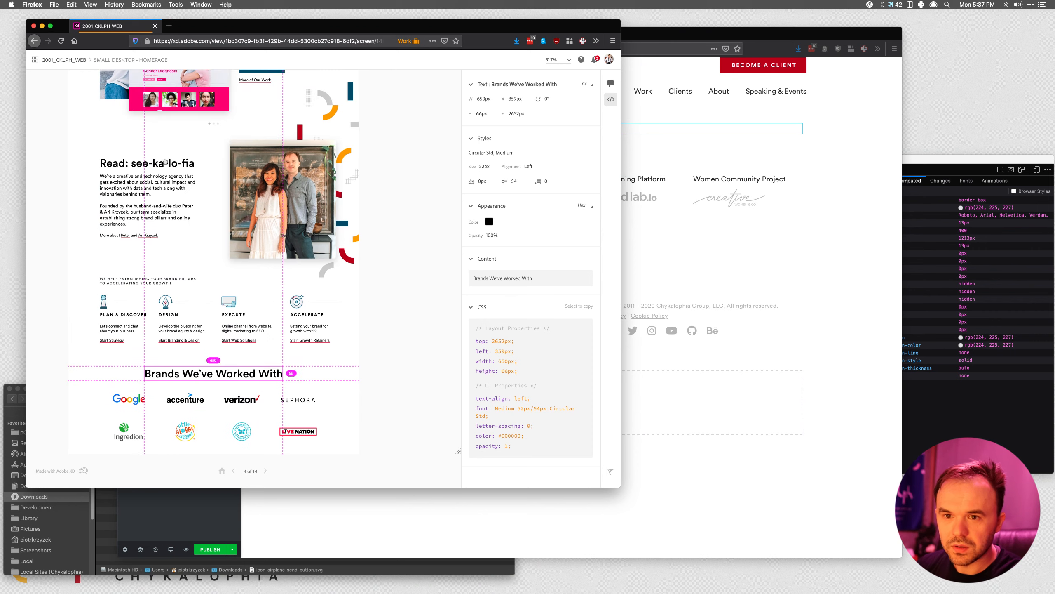
left_click(166, 162)
scroll(165, 162, "up", 5)
left_click(280, 234)
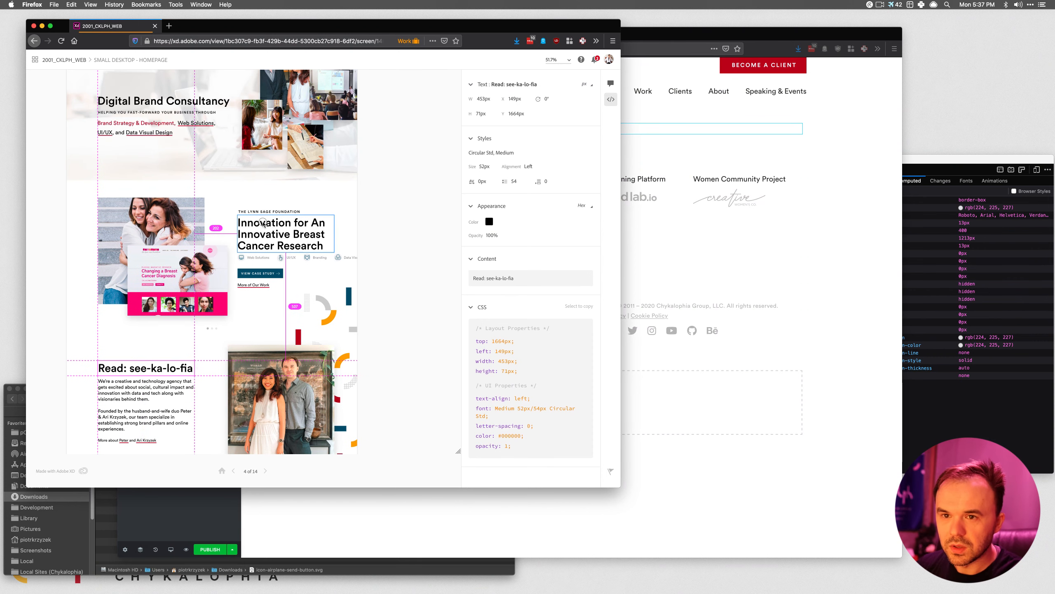
left_click(167, 105)
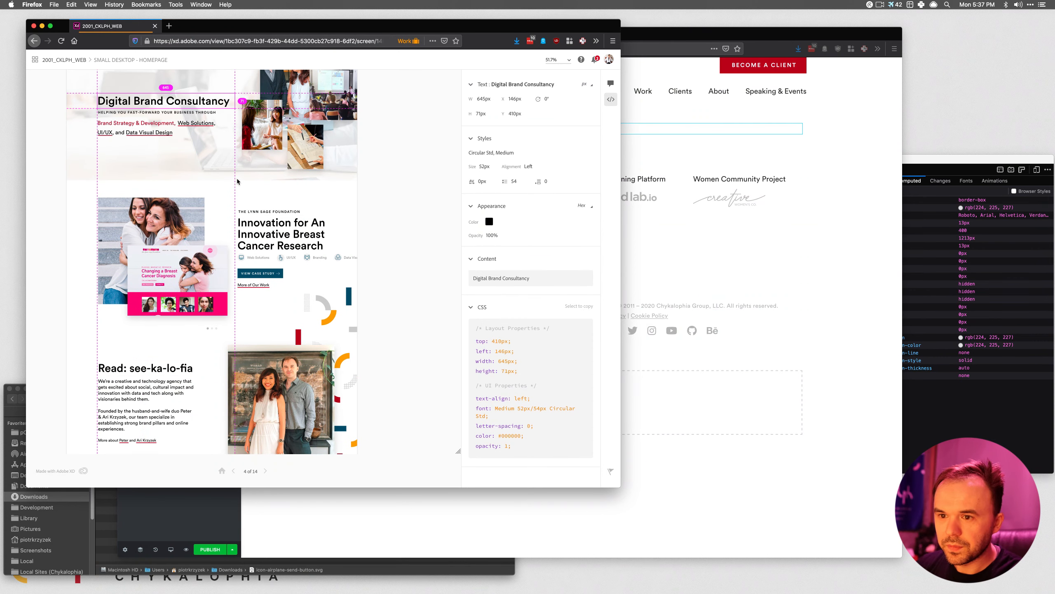
left_click(265, 232)
left_click(757, 233)
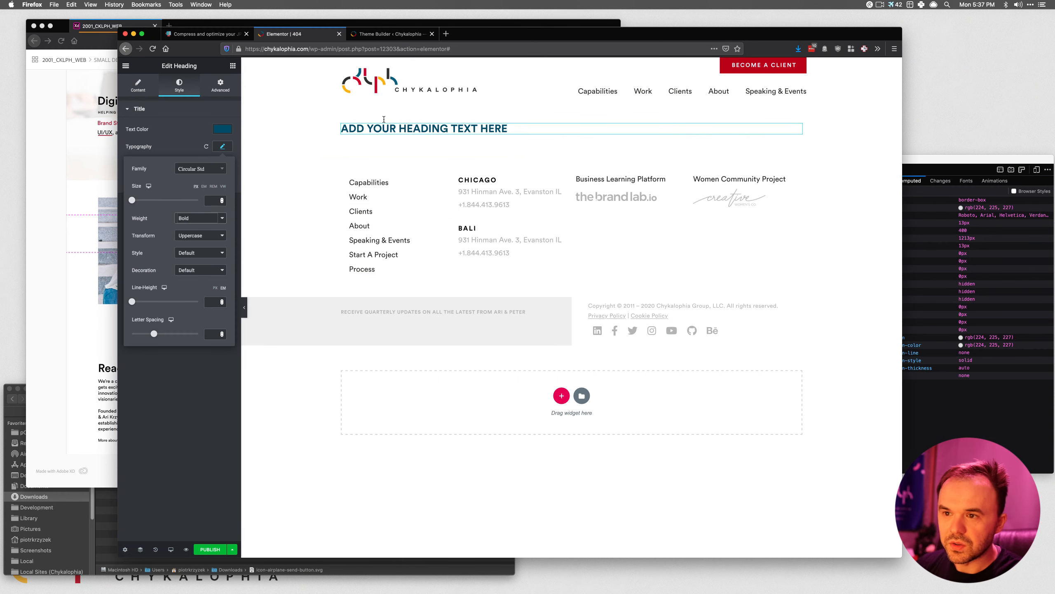
left_click(88, 174)
left_click(140, 105)
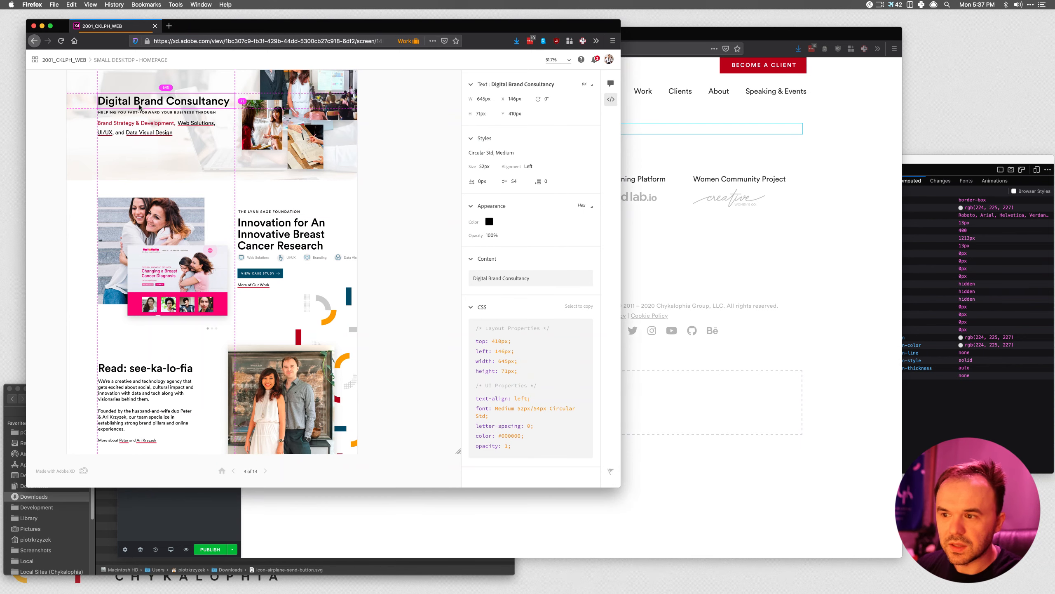
left_click(714, 153)
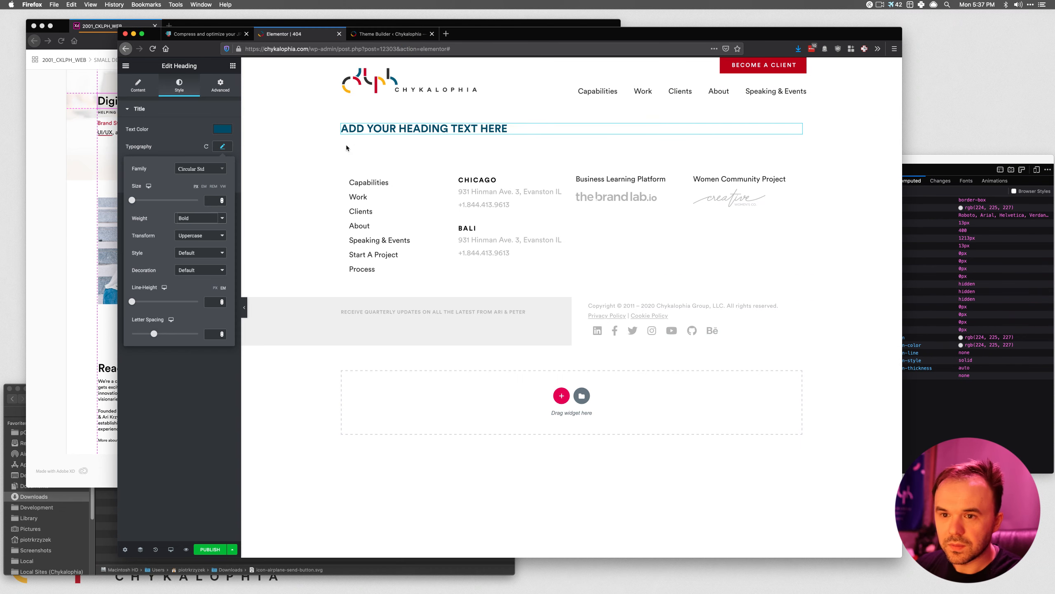
Return to the heading's Content settings and select the placeholder title text.
left_click(180, 142)
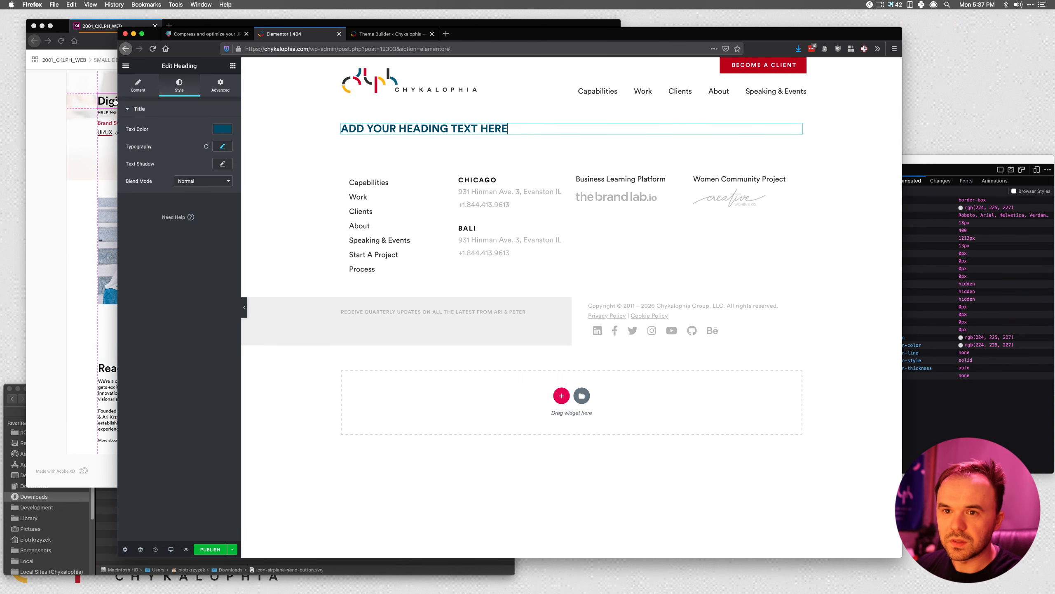
left_click(150, 88)
left_click_drag(207, 138, 147, 130)
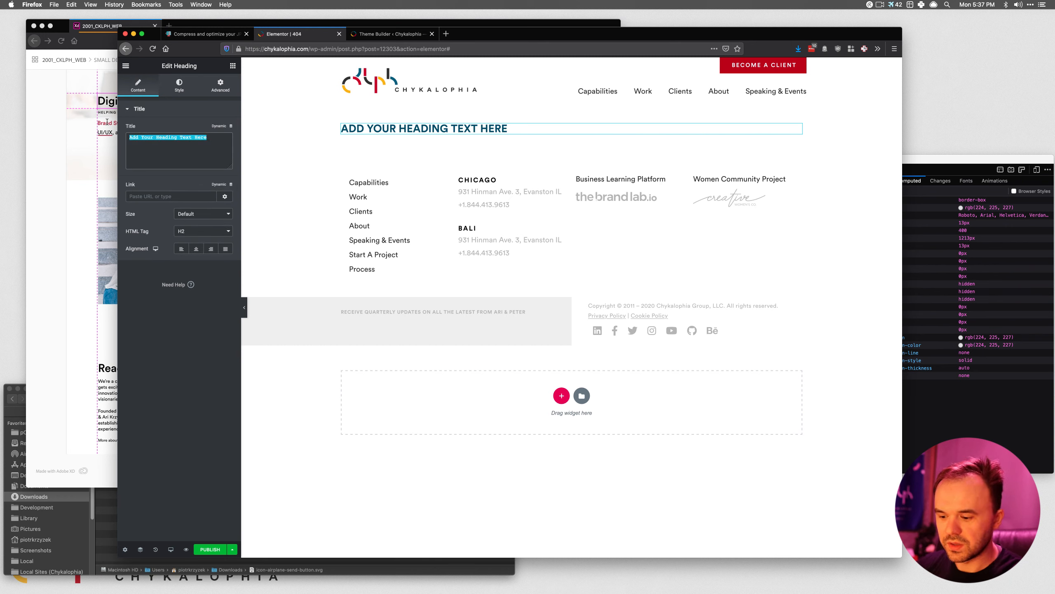
Retitle the heading '404!', set its typography size to 3, and centre it.
type("404!")
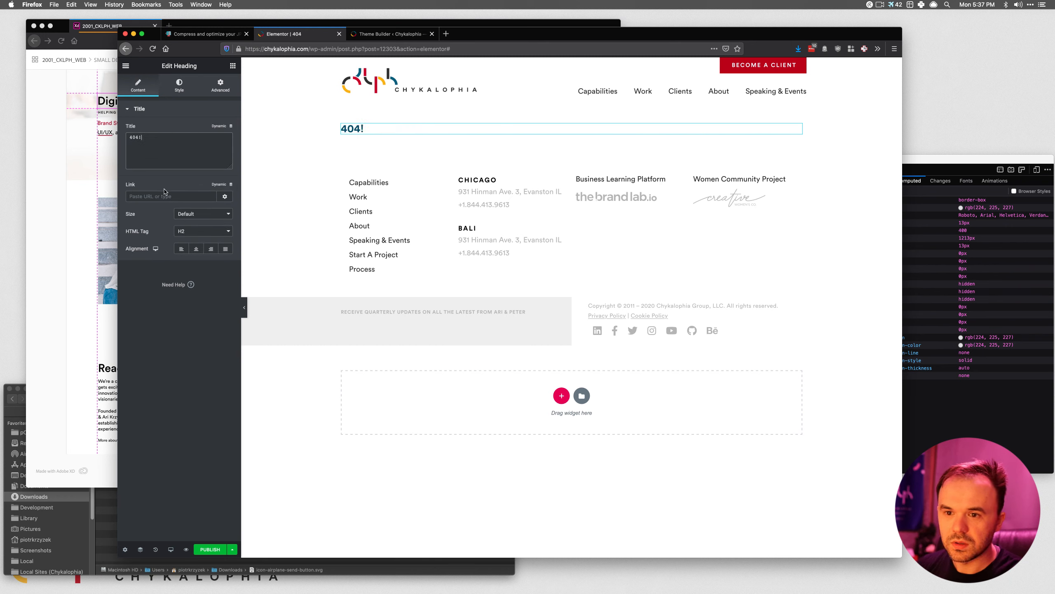
left_click(200, 231)
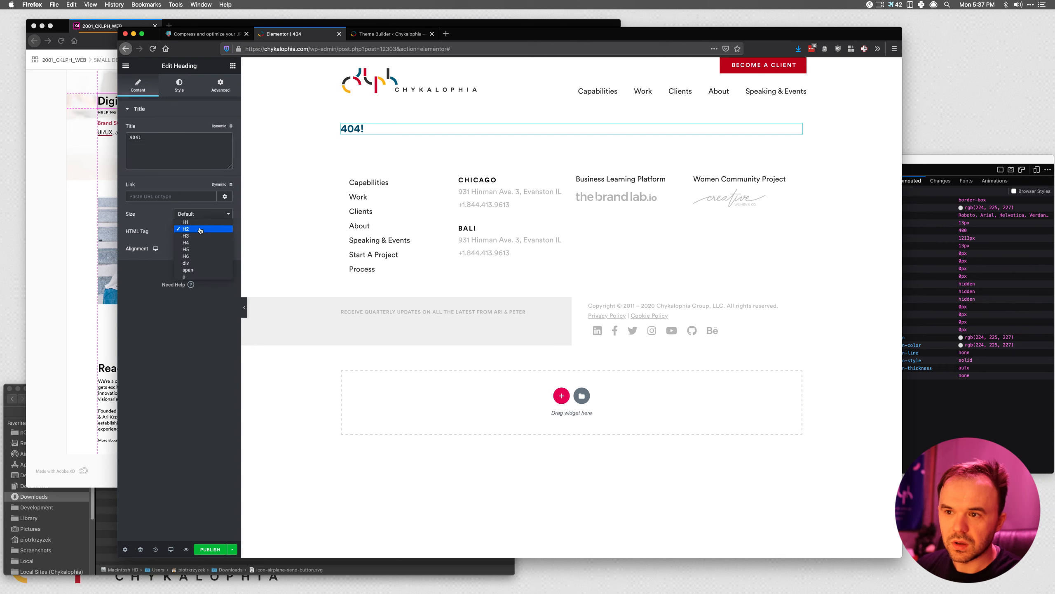
left_click(186, 221)
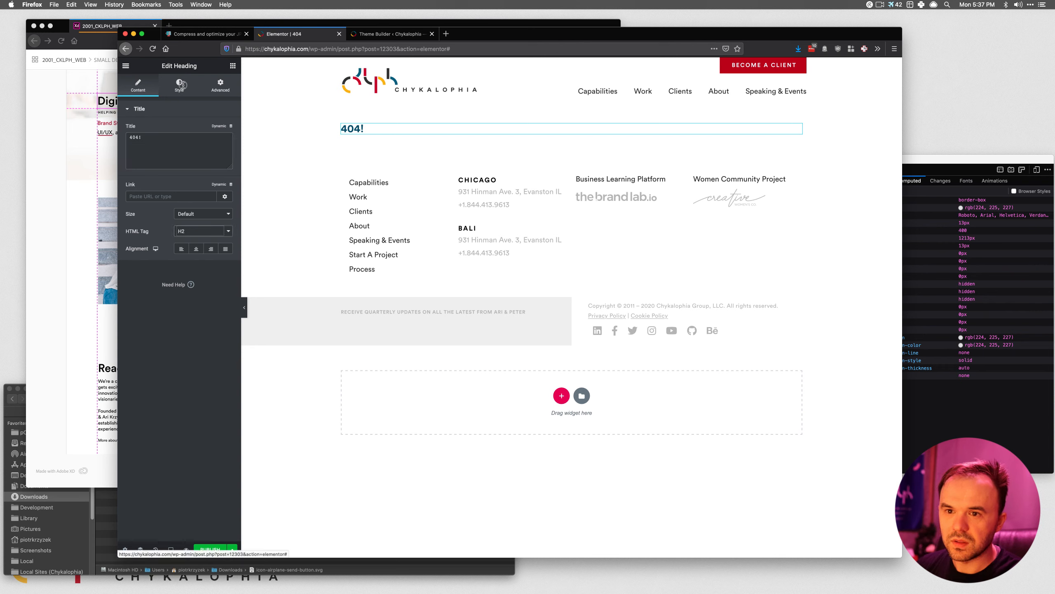
left_click(179, 85)
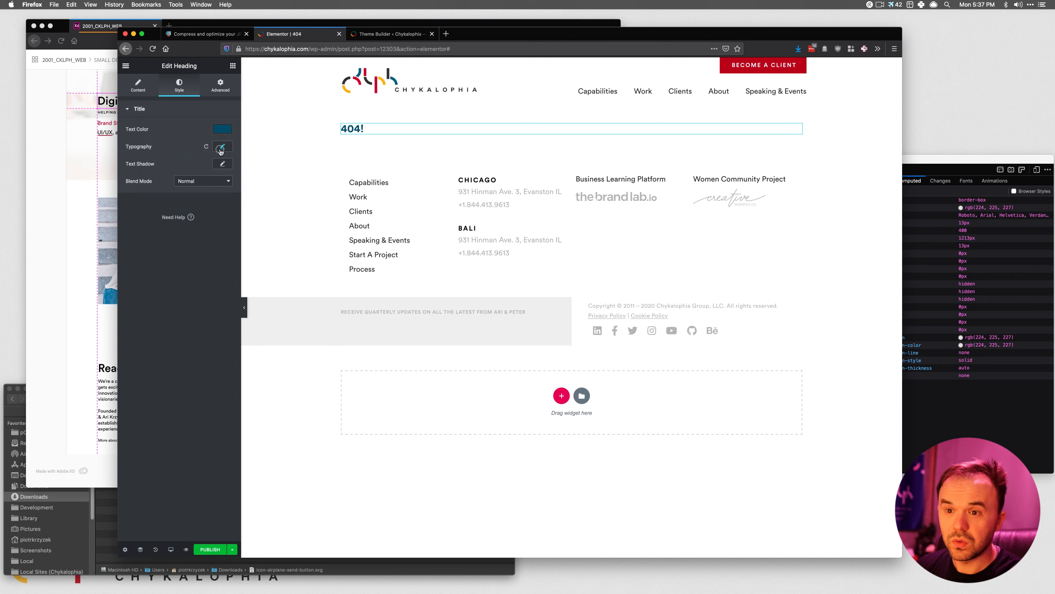
left_click(221, 148)
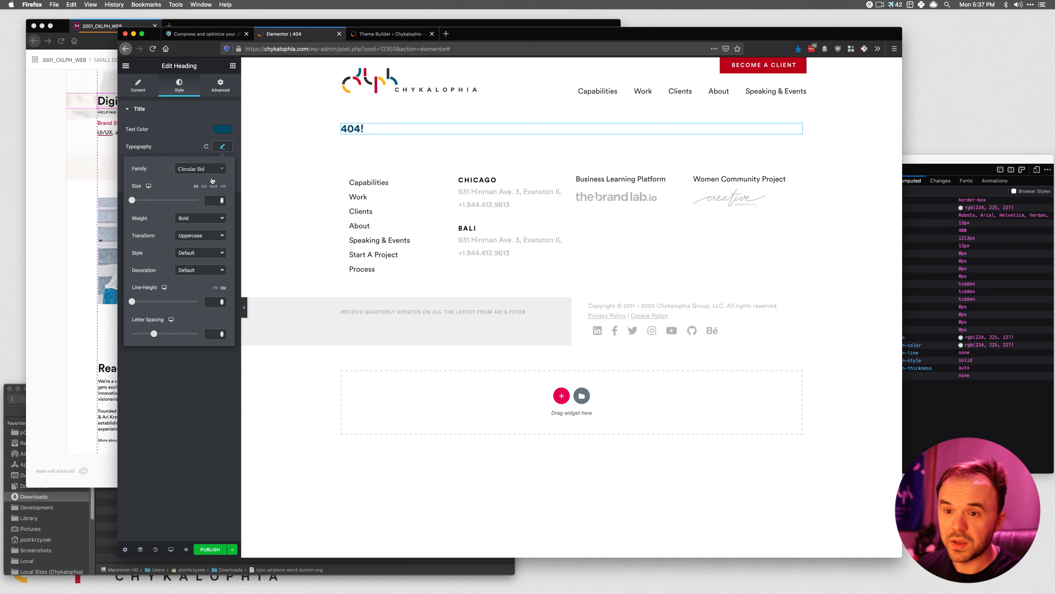
left_click(214, 201)
type("3")
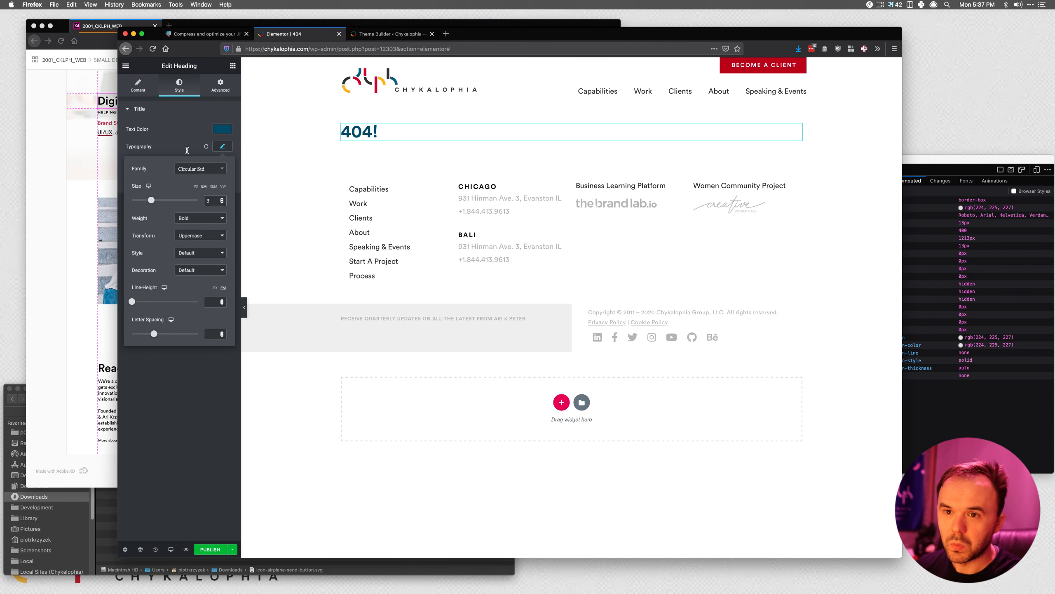
left_click(150, 105)
left_click(137, 86)
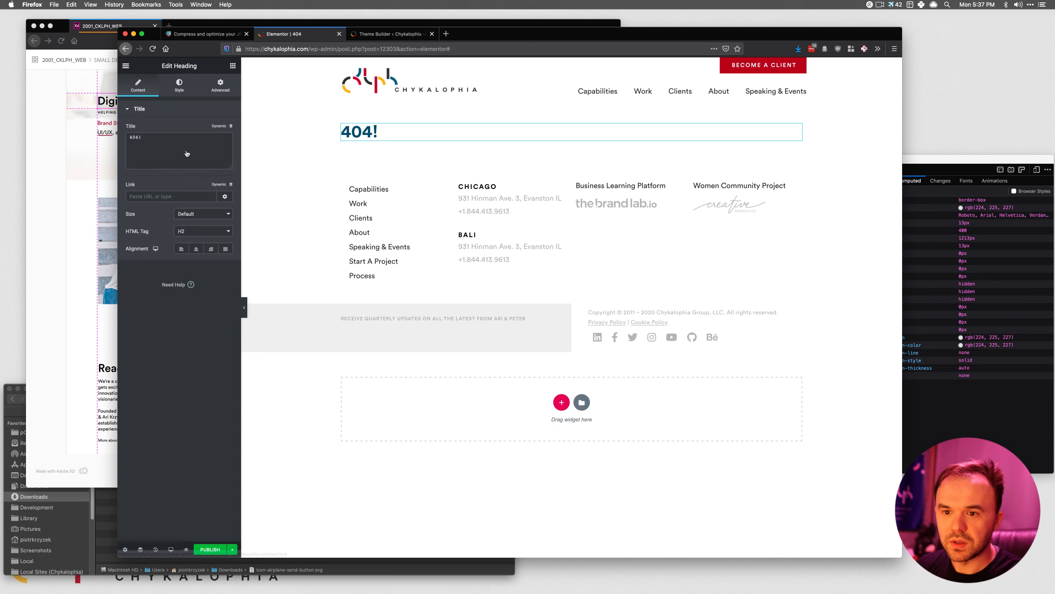
left_click(196, 248)
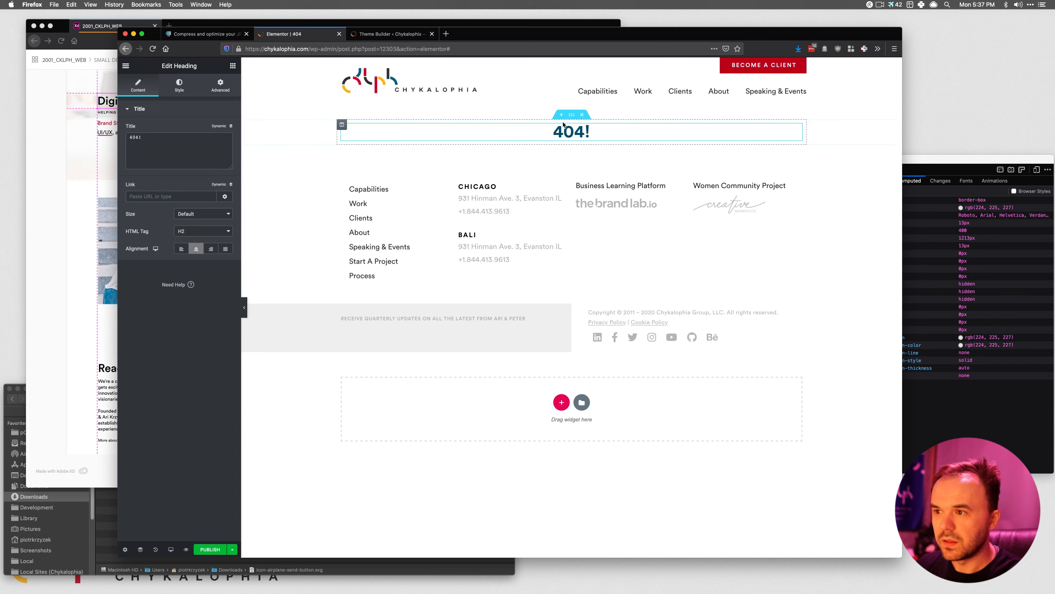
Duplicate the 404! heading and begin retitling the copy 'Page note'.
right_click(580, 131)
left_click(615, 154)
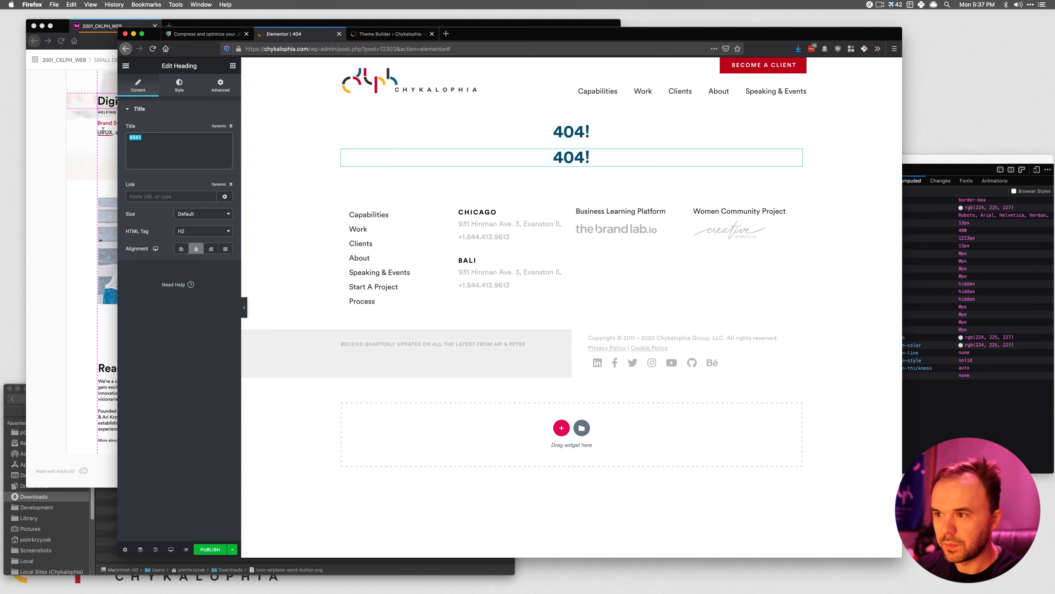
type("Page note")
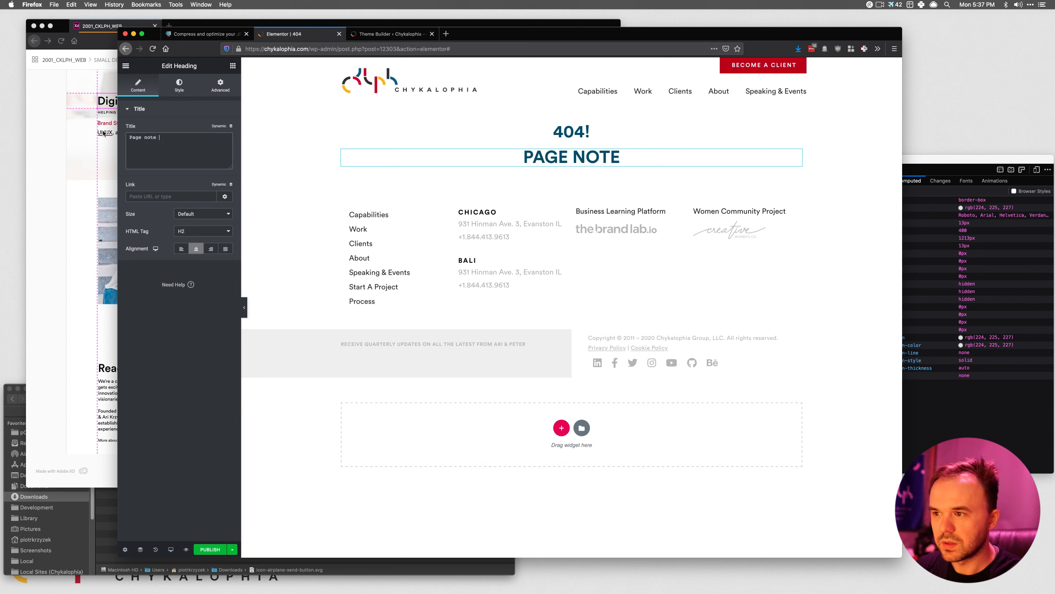
Retitle the copy 'Page found' into 'Page not found', size 2, and set the column's widgets space to 0.
key("BackSpace")
key("BackSpace")
type("found")
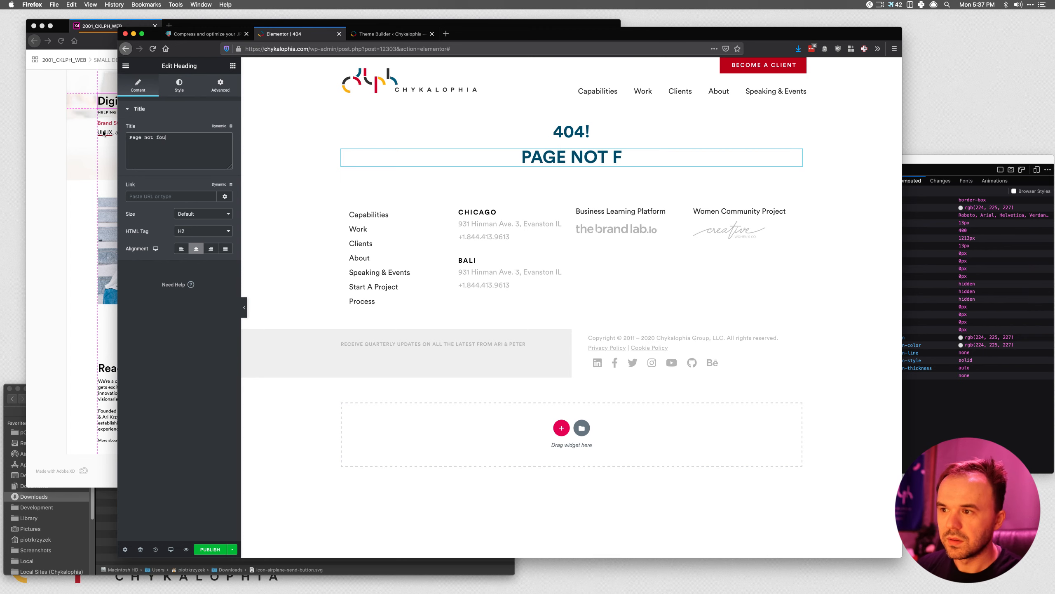
left_click(179, 85)
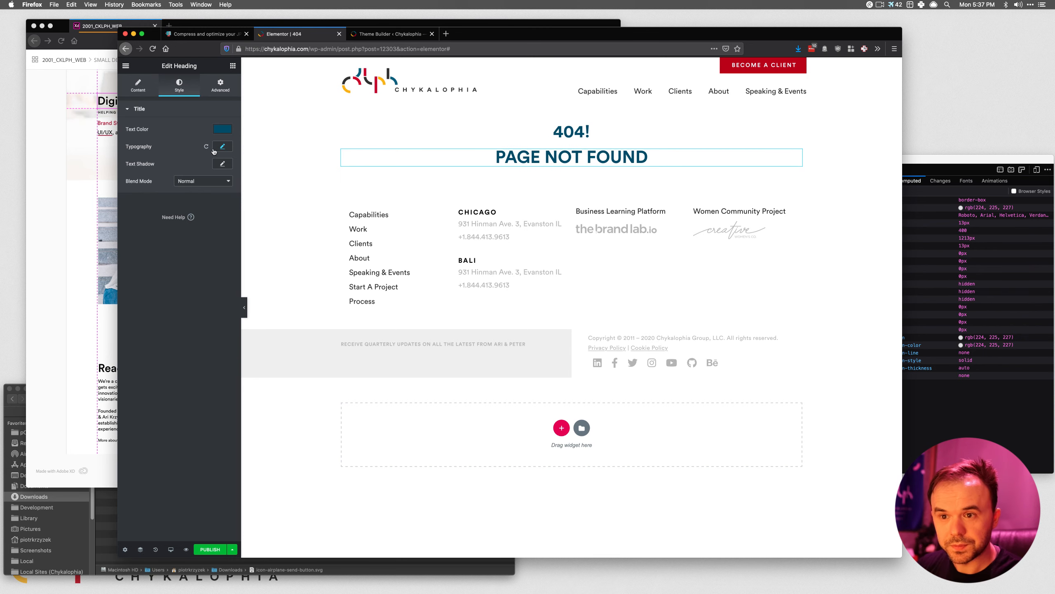
left_click(220, 146)
type("2")
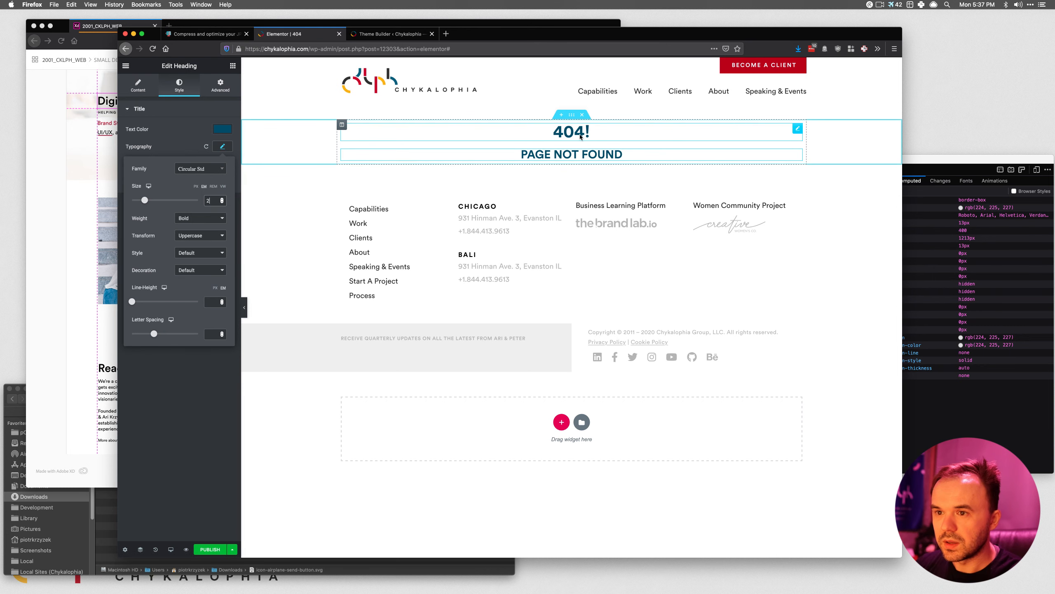
left_click(342, 125)
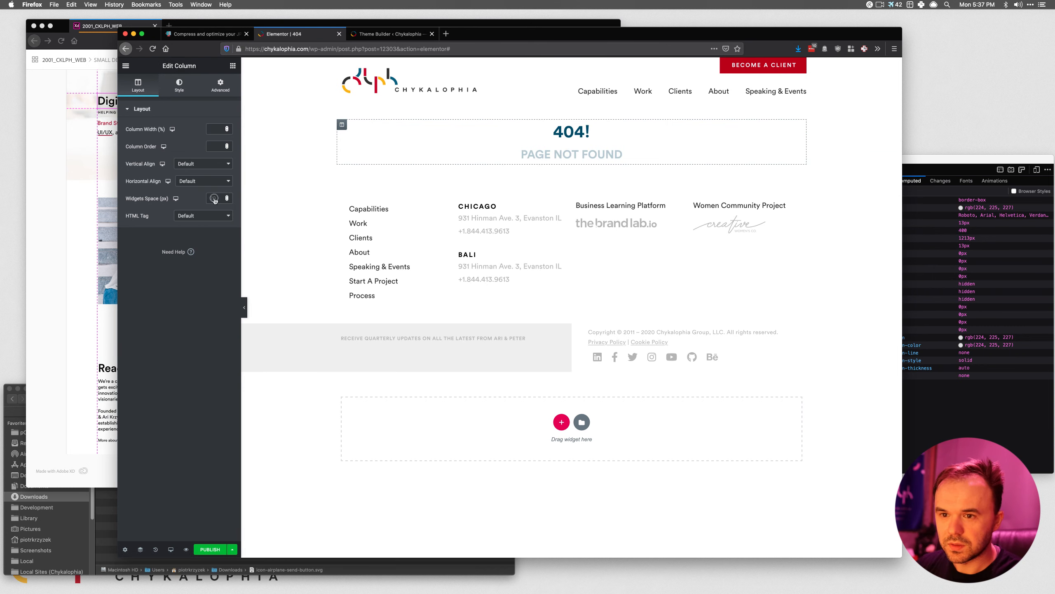
type("0")
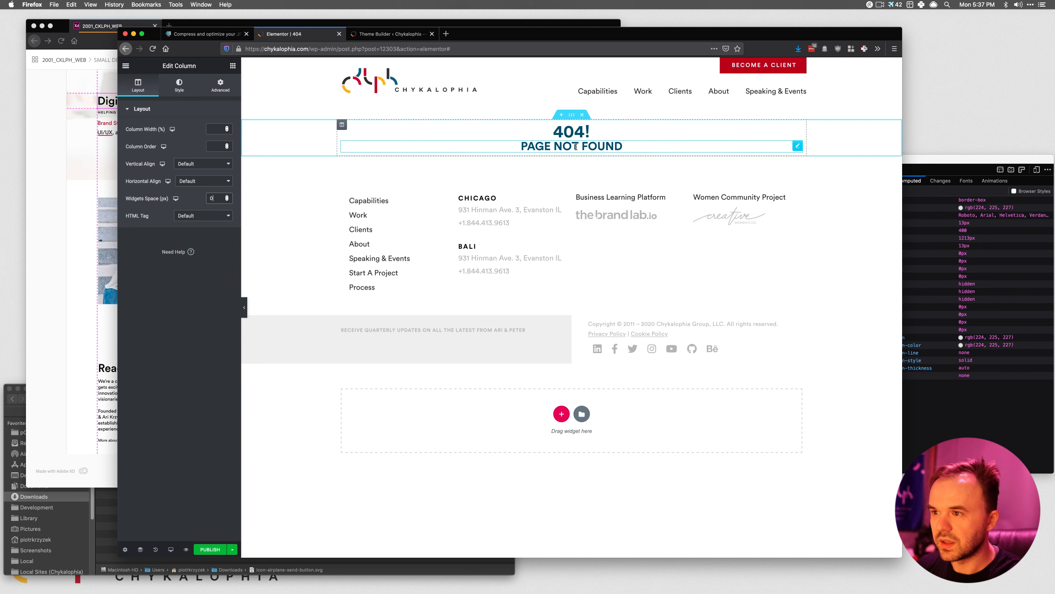
Add the closing period and make PAGE NOT FOUND. an H3 heading.
left_click(671, 146)
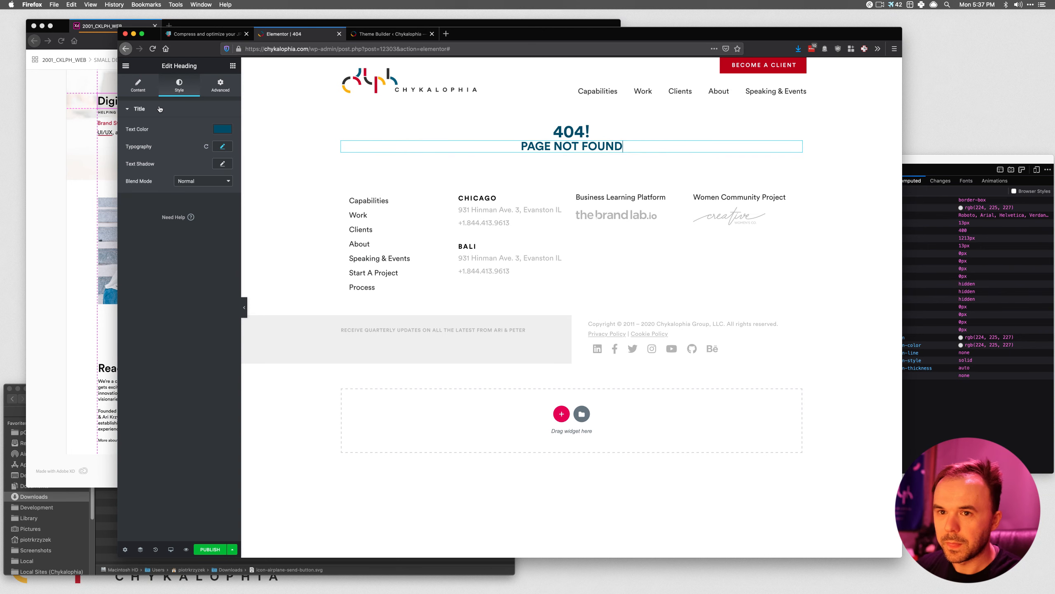
left_click(138, 85)
type(".")
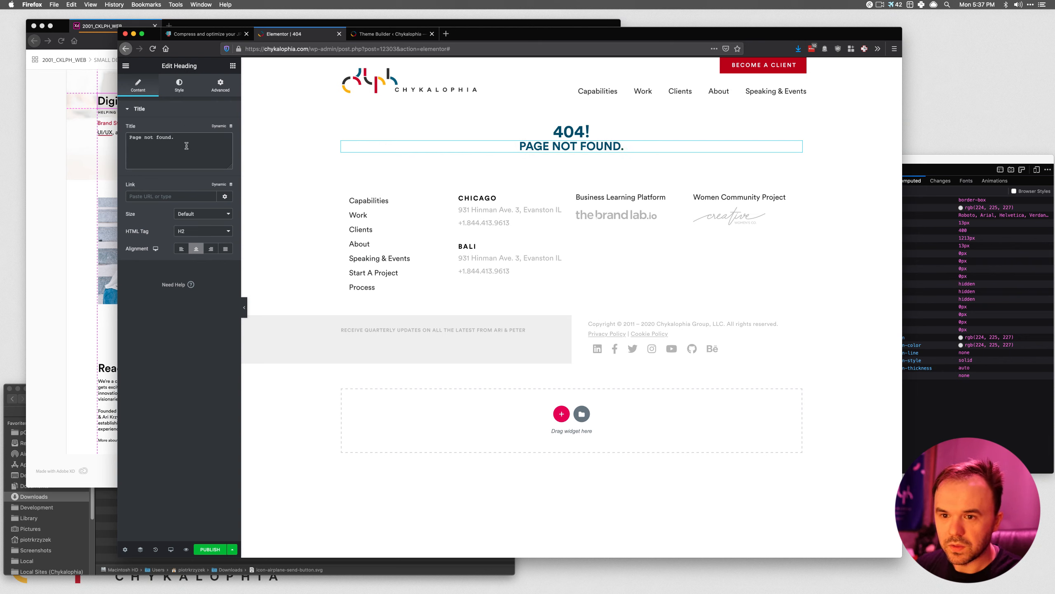
left_click(191, 231)
left_click(193, 235)
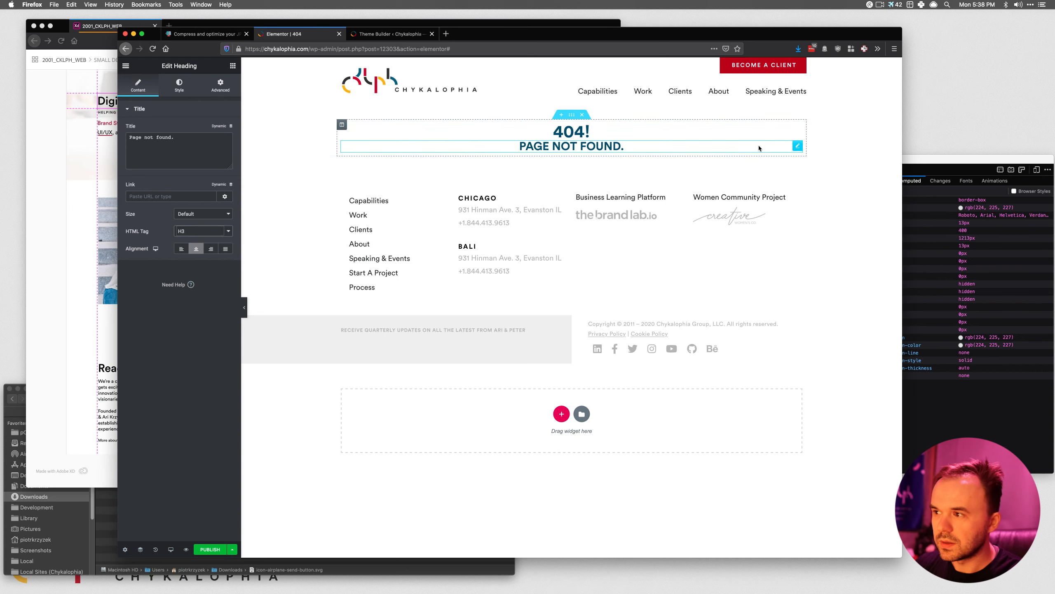
right_click(798, 146)
Duplicate the PAGE NOT FOUND. heading and set the copy's HTML tag to p.
left_click(821, 166)
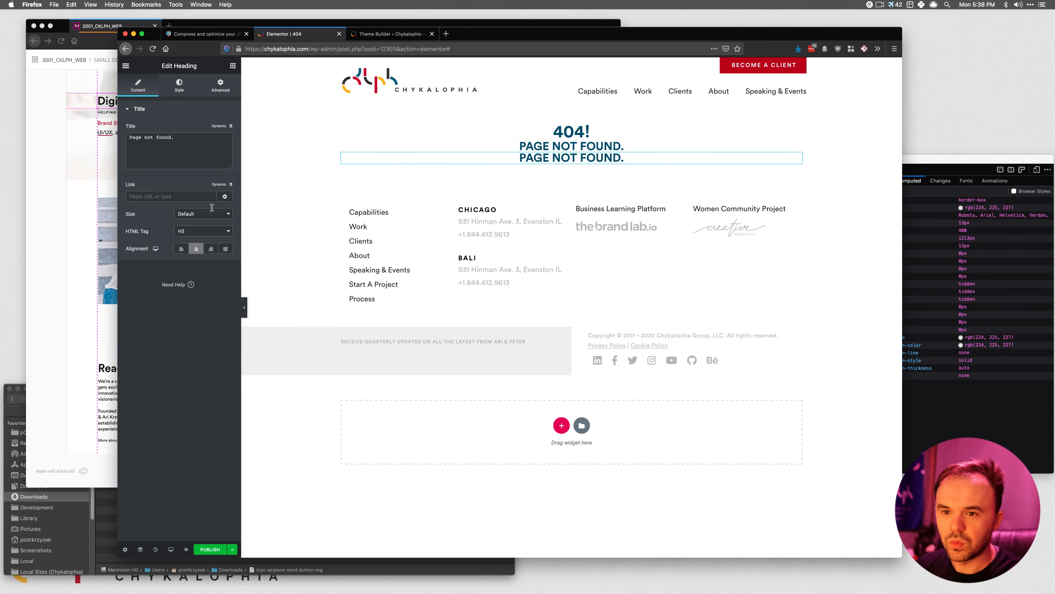
left_click(204, 231)
left_click(199, 256)
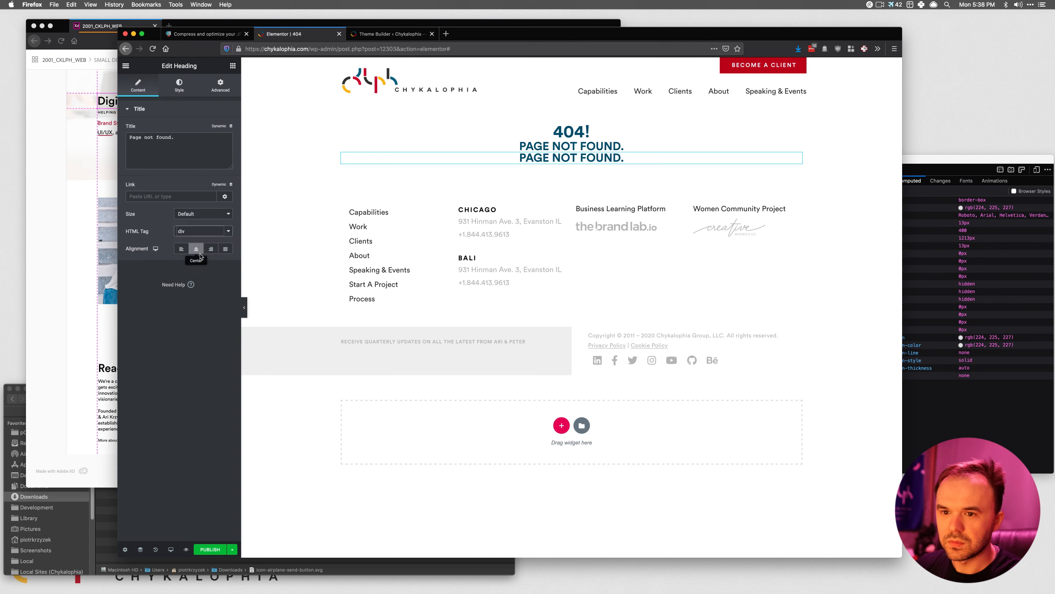
left_click(198, 231)
left_click(191, 242)
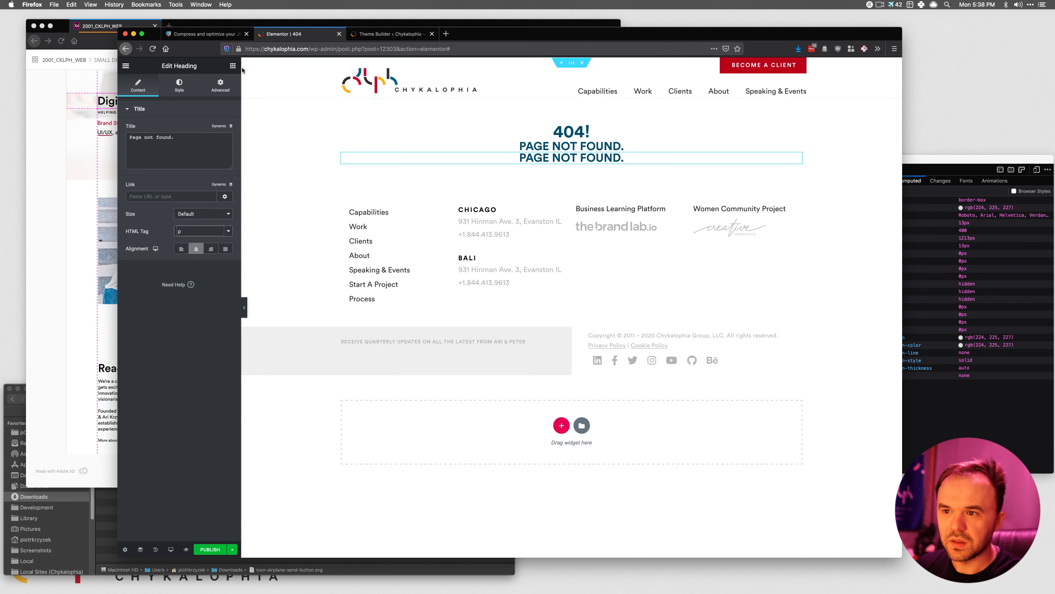
Give the paragraph copy typography size 1.5 and a linked 20 px margin.
left_click(226, 85)
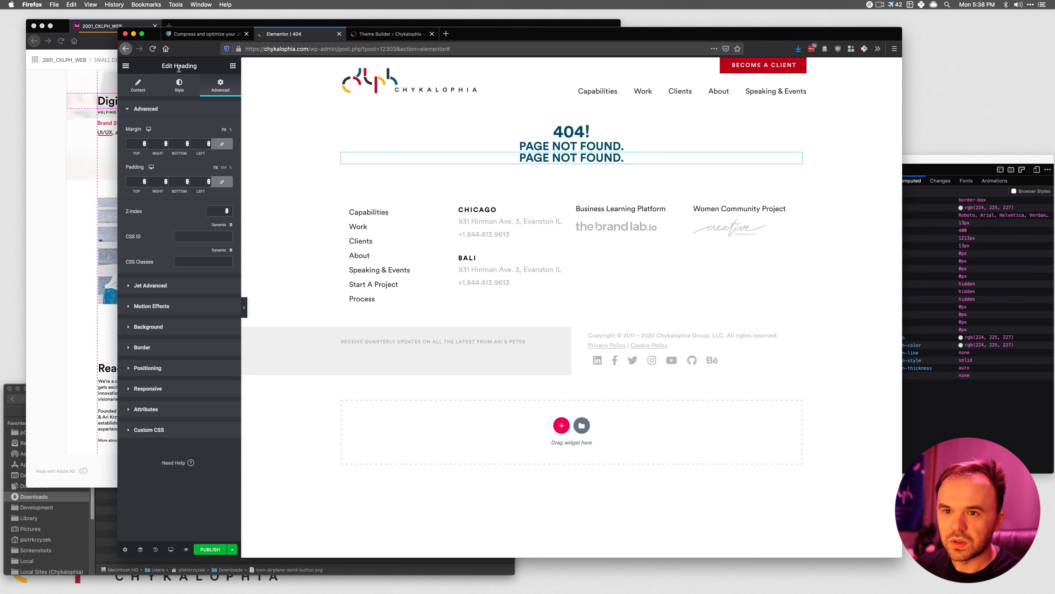
left_click(179, 84)
left_click(222, 146)
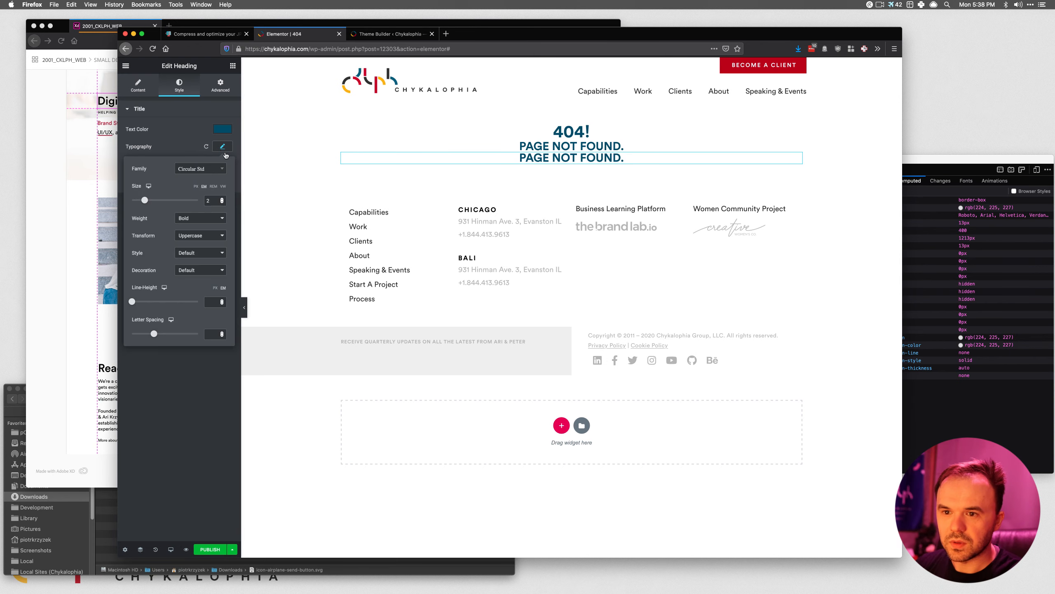
type("1.5")
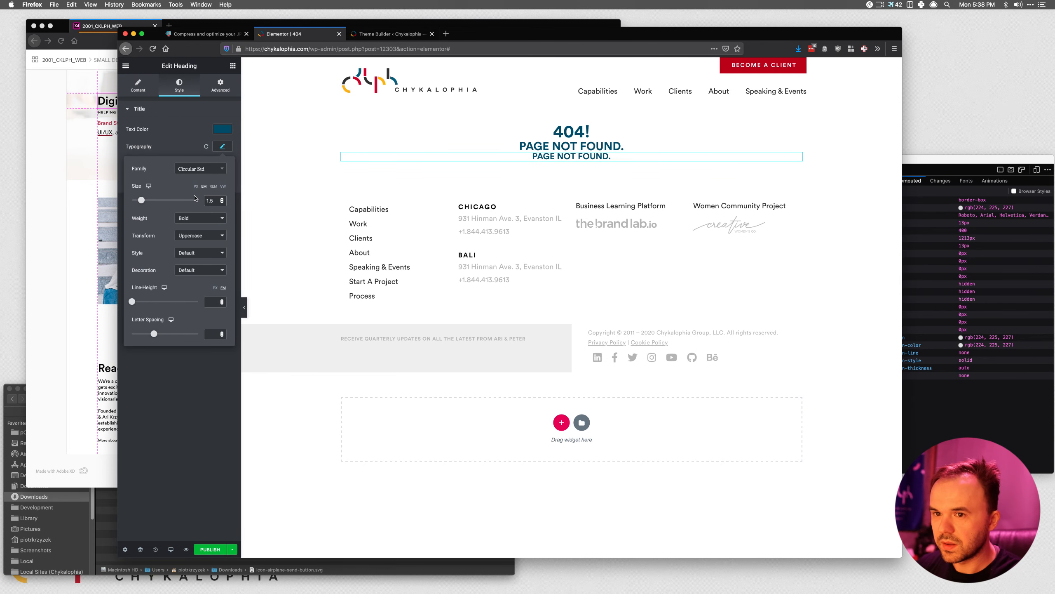
left_click(221, 82)
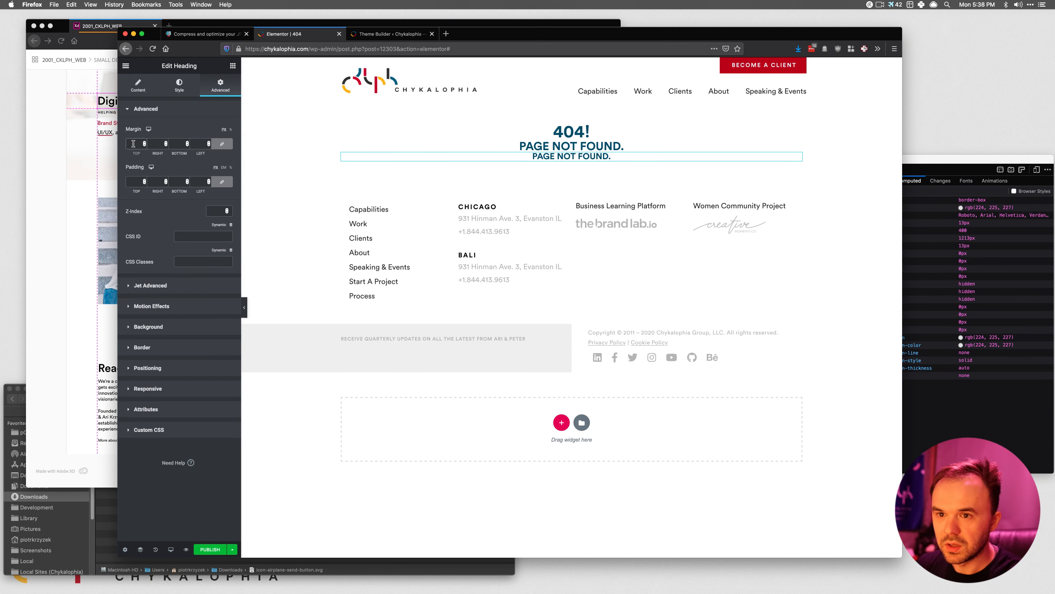
type("20")
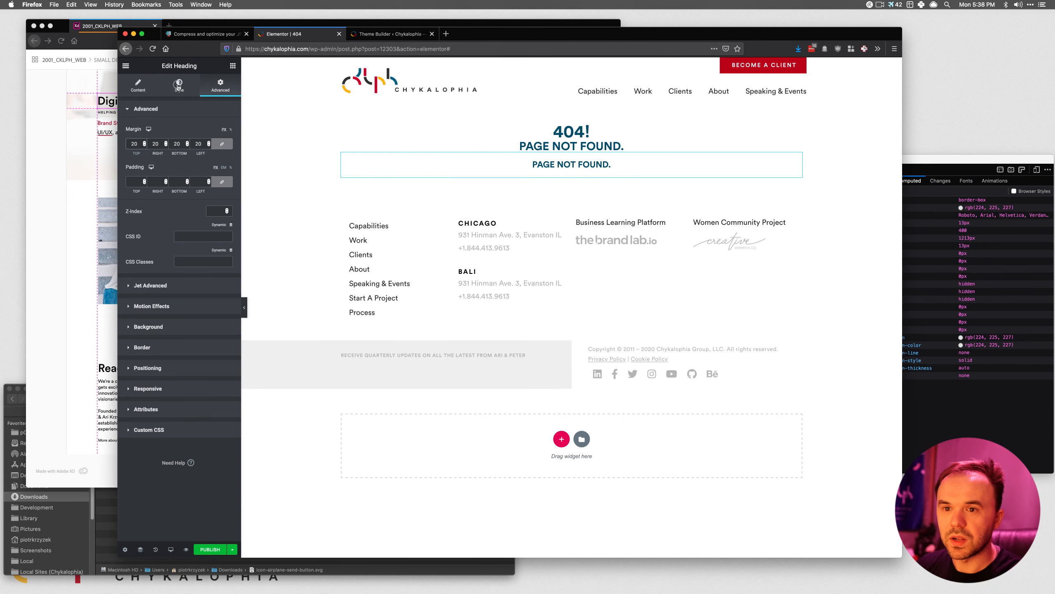
left_click(178, 86)
left_click(138, 85)
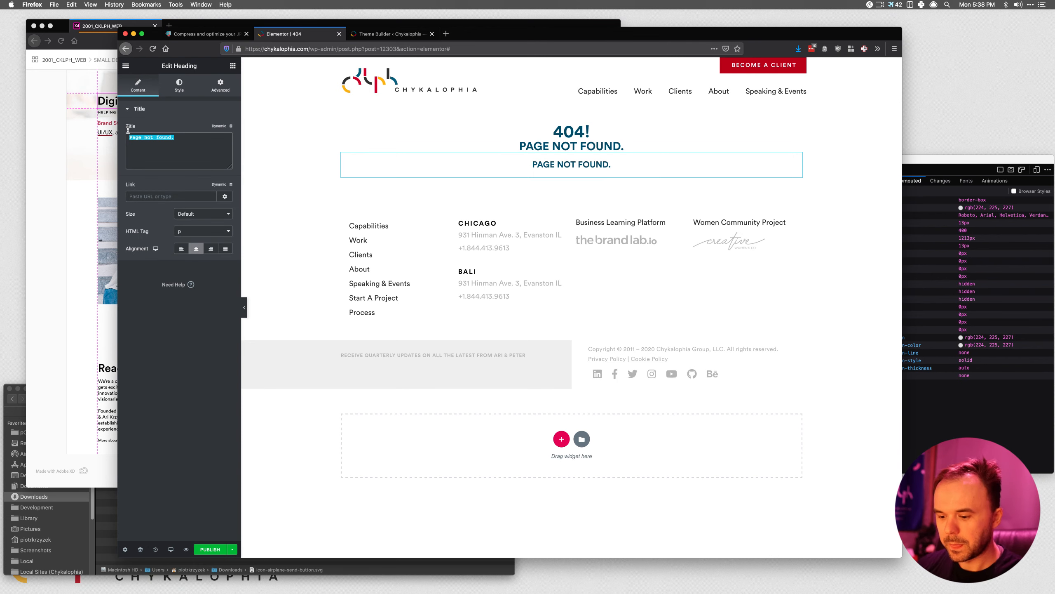
Retitle the paragraph 'The page you are looking for seems to have gone elsewhere.' and duplicate it.
type("The ")
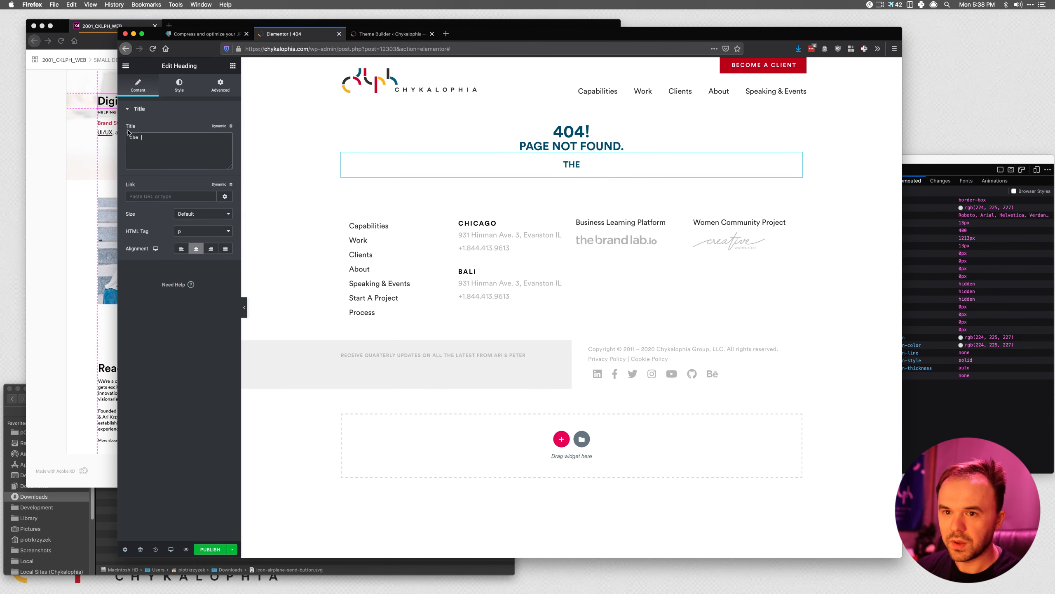
type("page you are looking f")
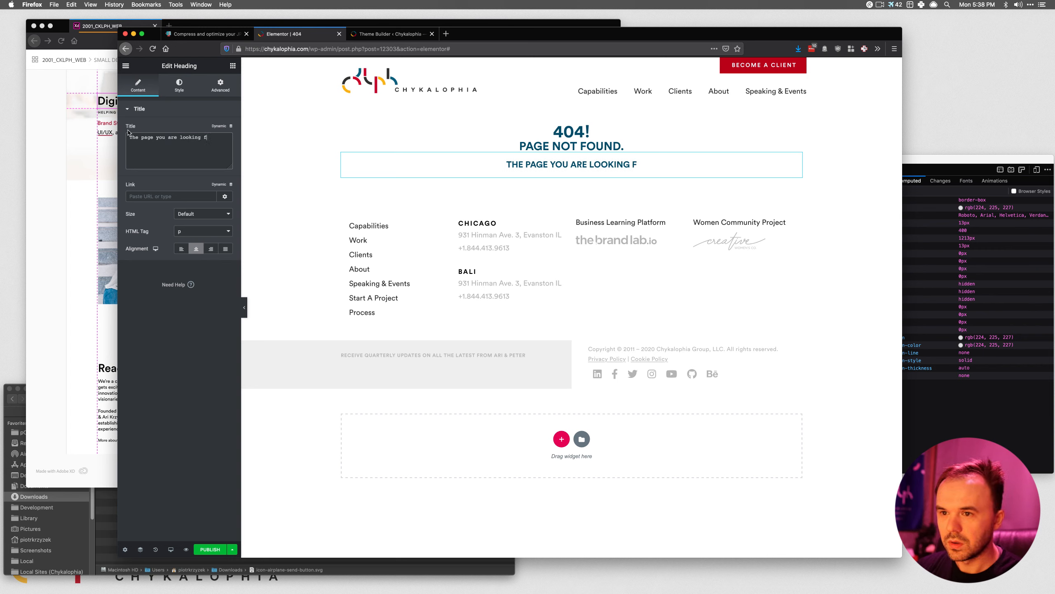
type("or seems to")
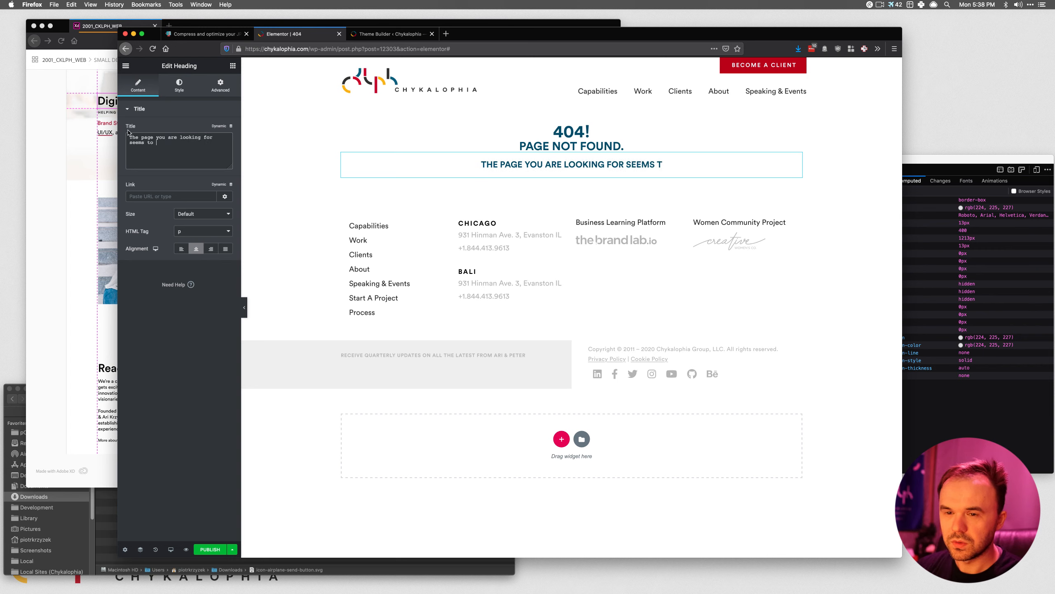
type(" have g")
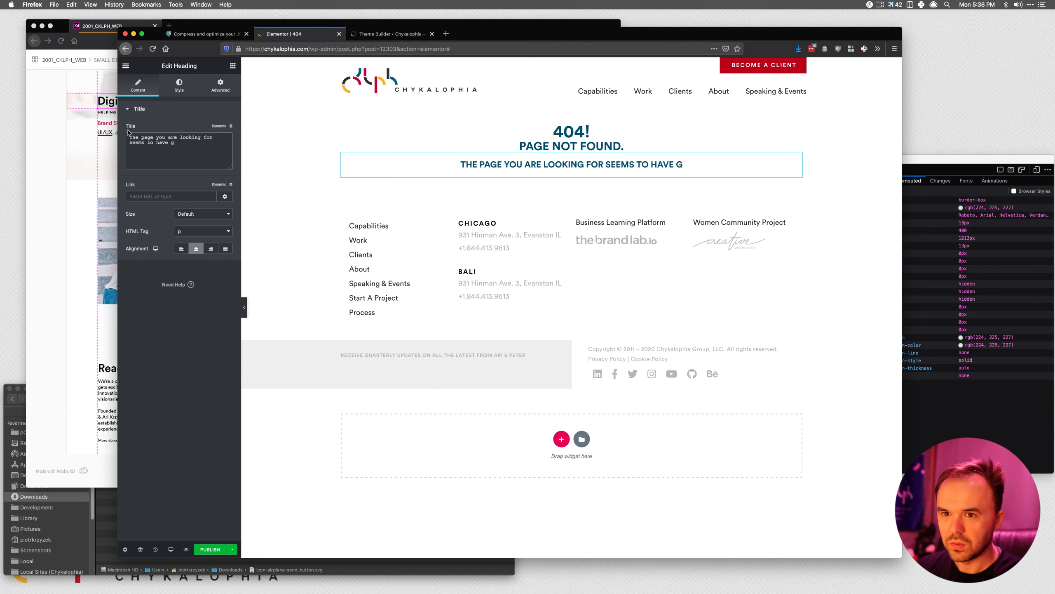
type("one awry")
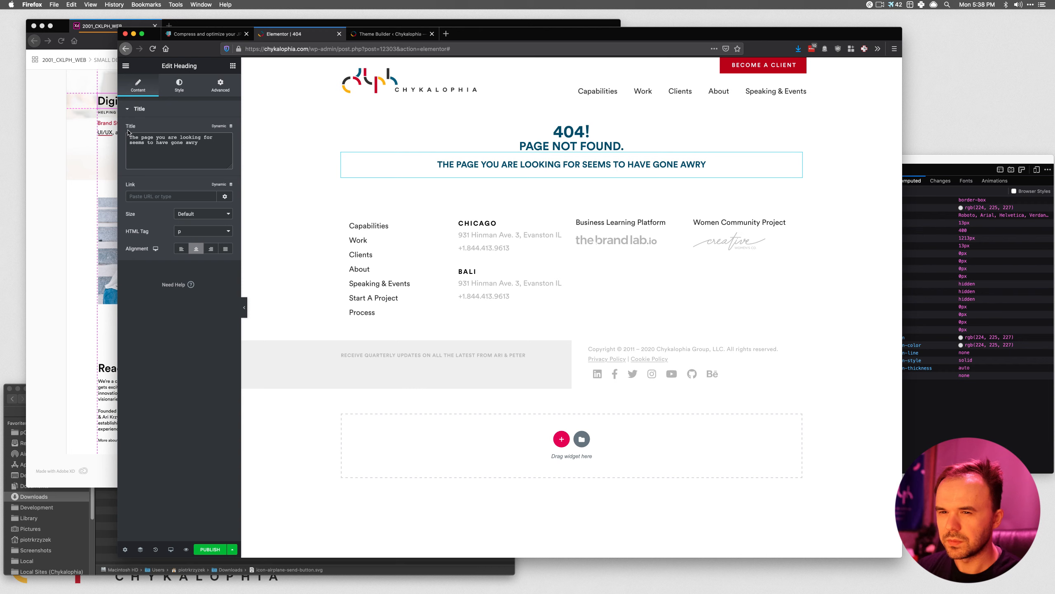
key("BackSpace")
key("BackSpace")
key("BackSpace")
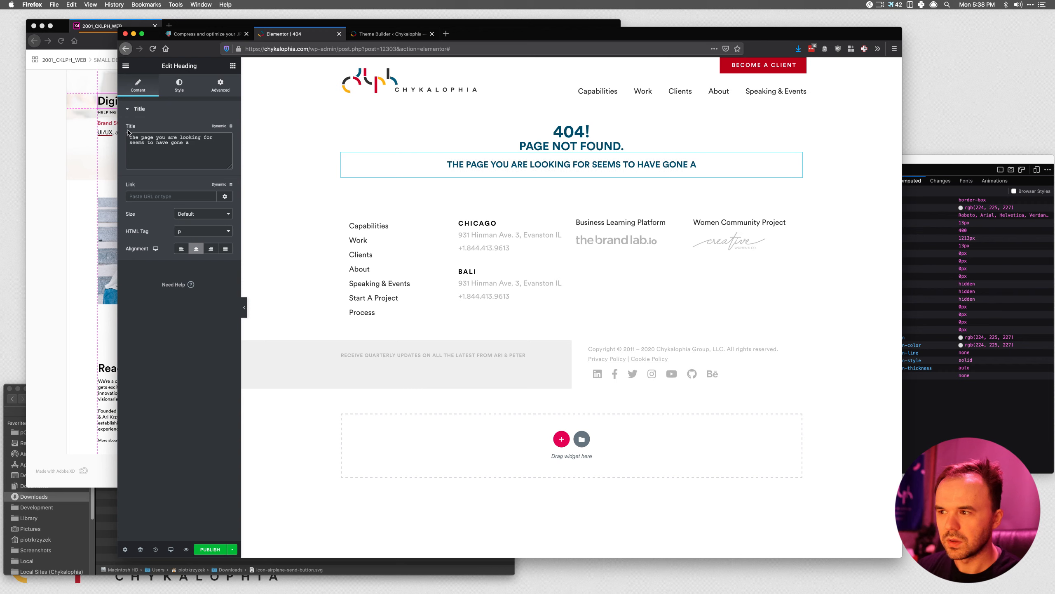
type("a")
key("BackSpace")
key("BackSpace")
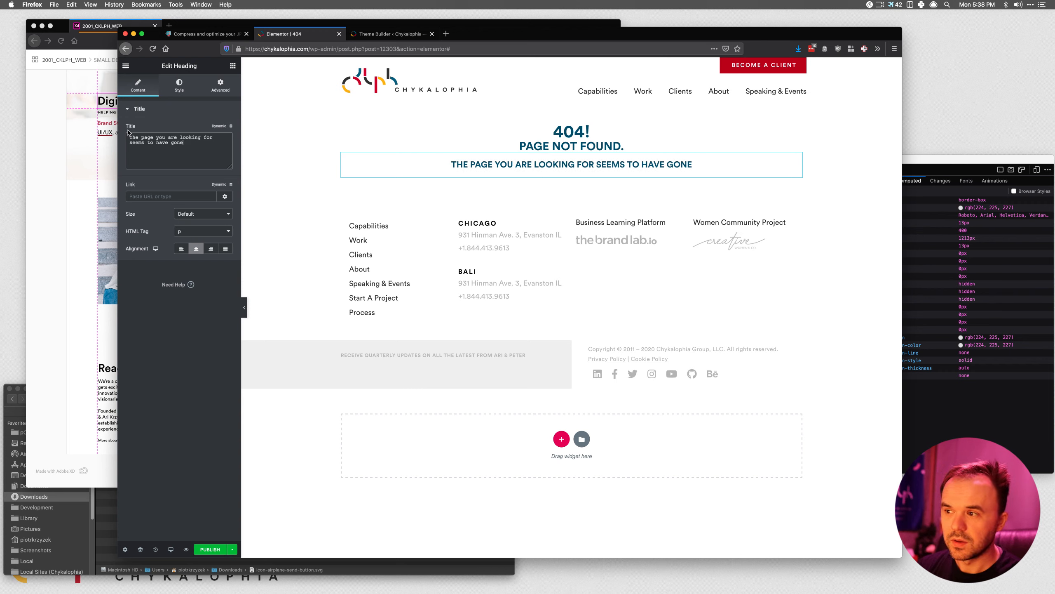
type("elsewhere.")
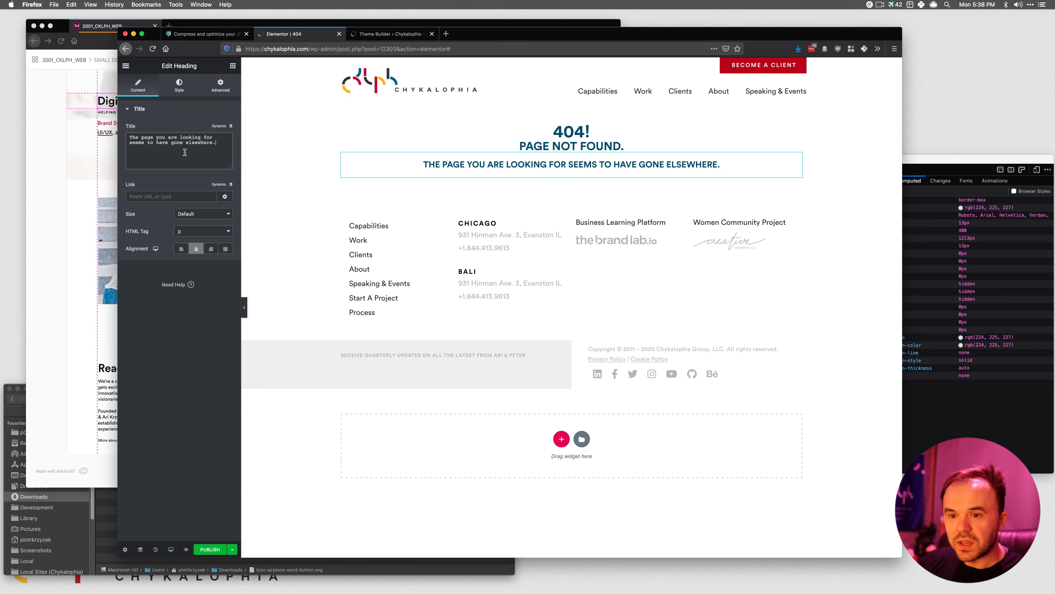
right_click(753, 162)
left_click(775, 180)
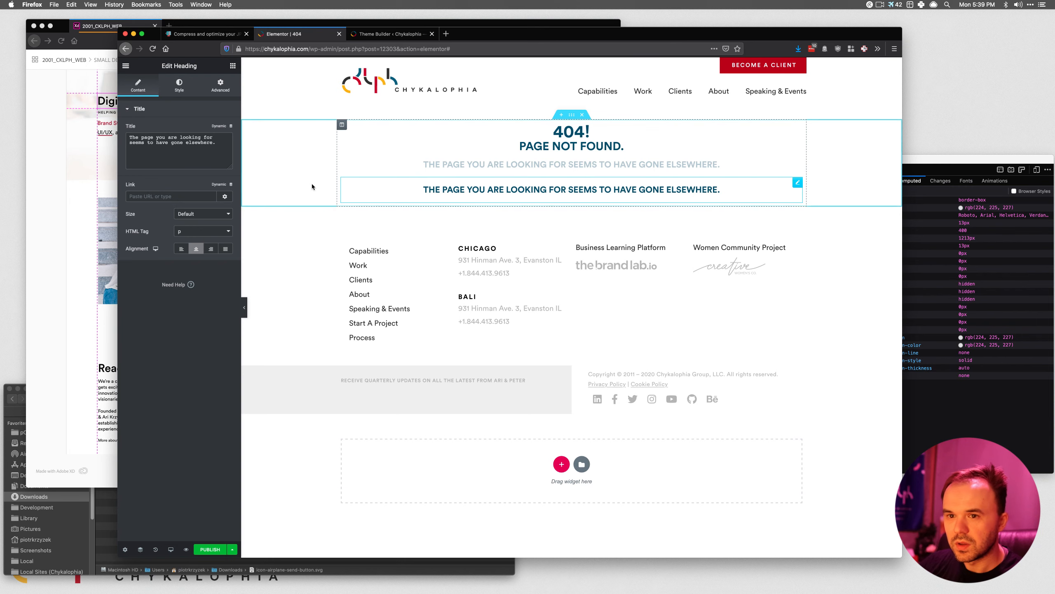
left_click(204, 151)
Set the copy to 'If you're sure this is where it should be, contact us…correct page.' and publish.
triple_click(207, 147)
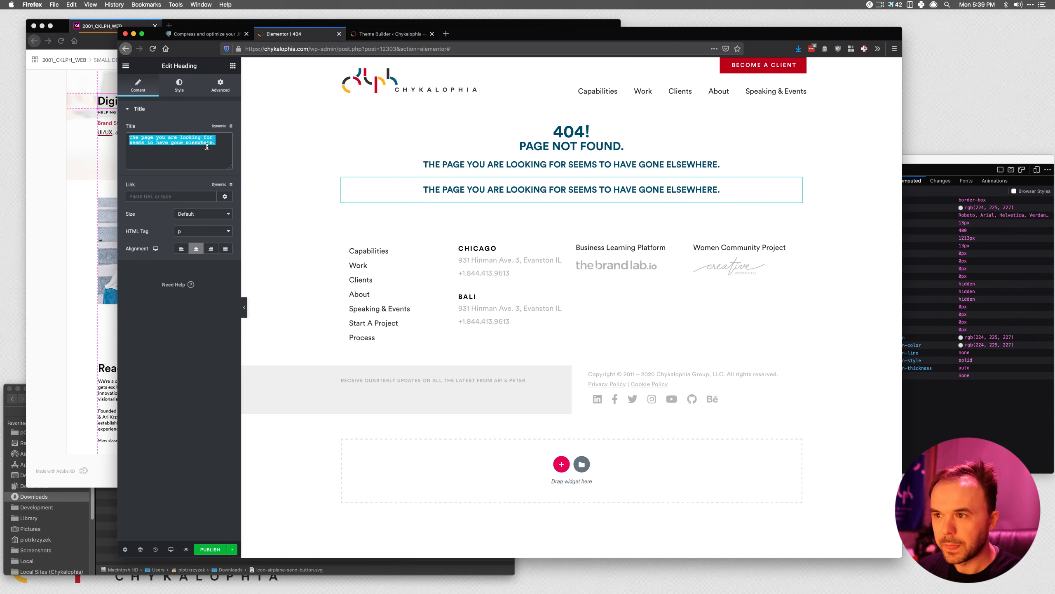
type("If")
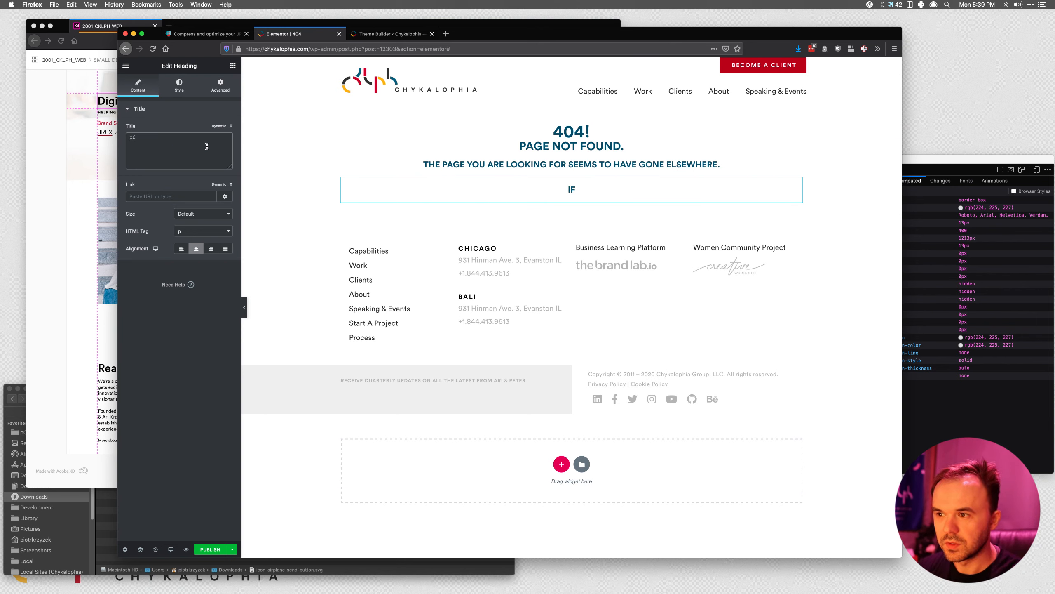
type(" you're sure this ")
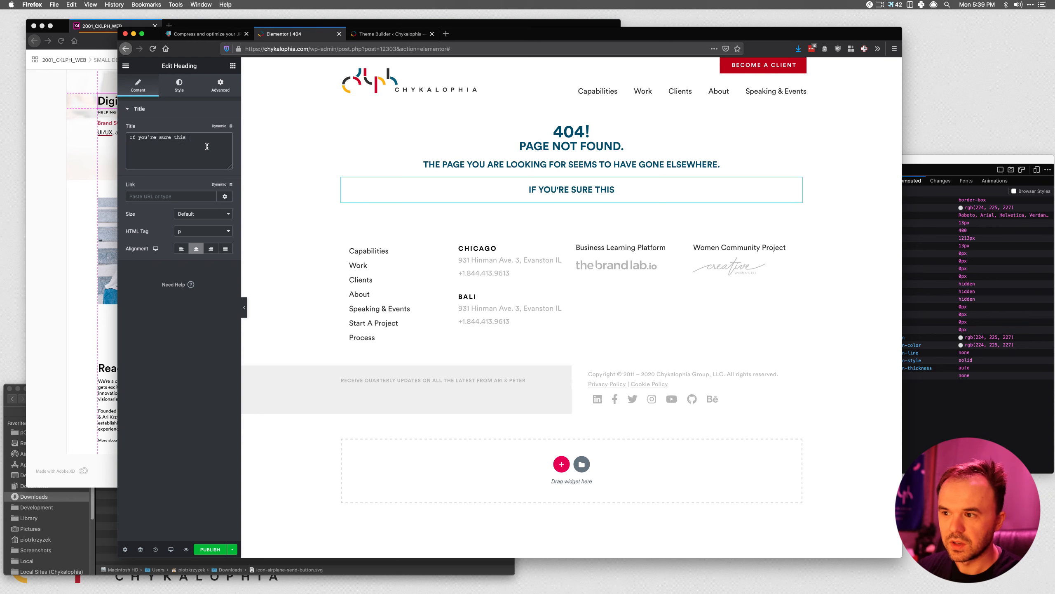
type("is where it sho")
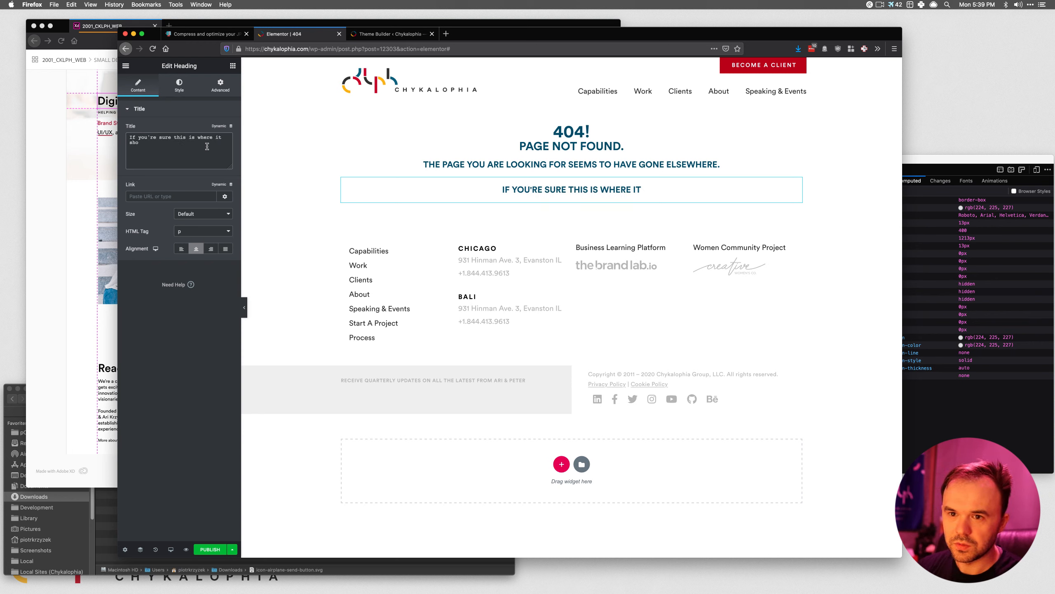
type("uld be,m co")
key("BackSpace")
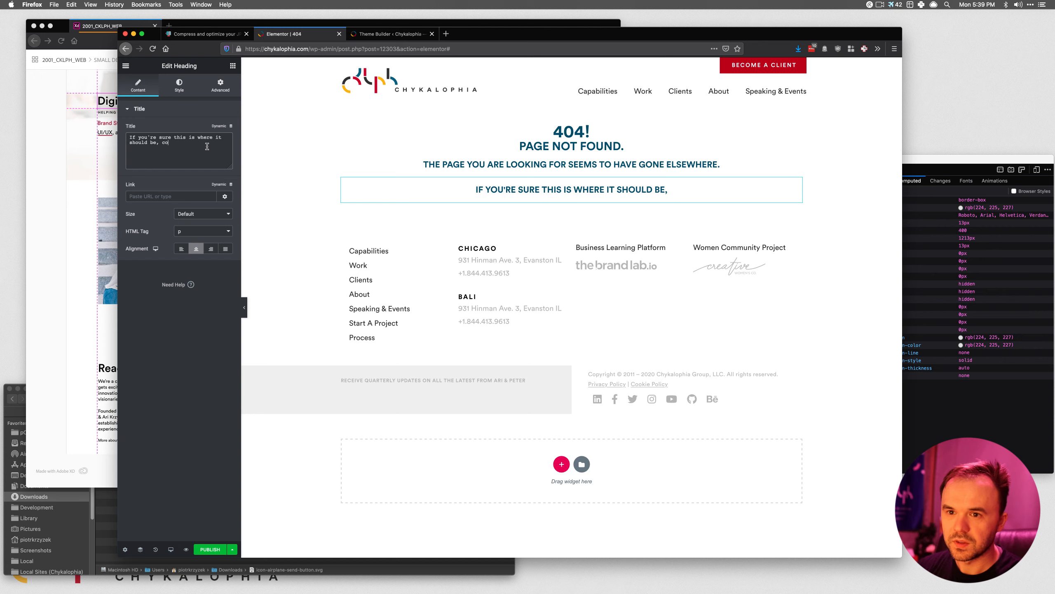
type("contact us to")
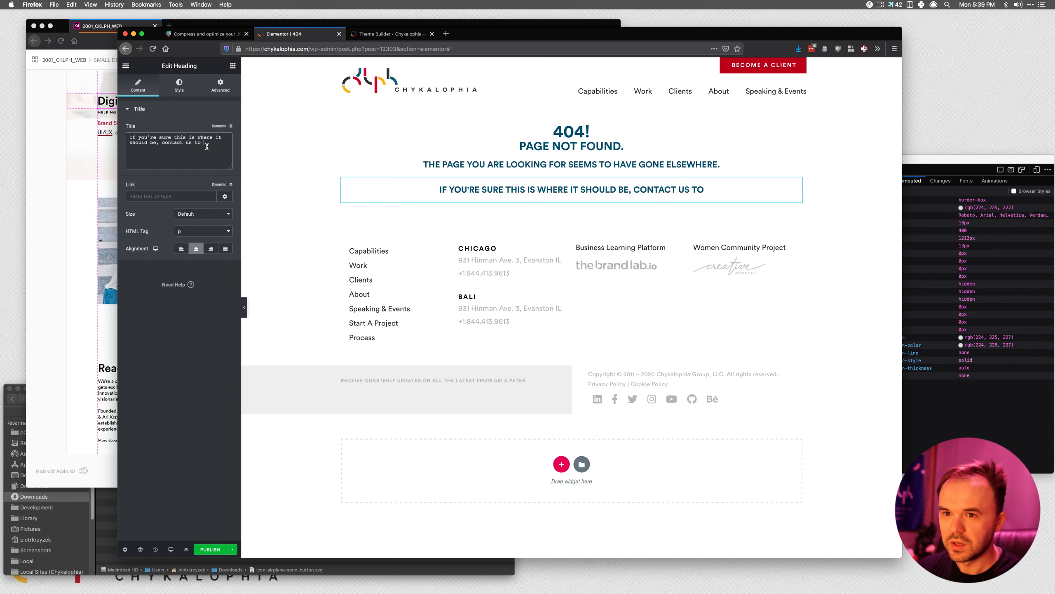
key("BackSpace")
key("BackSpace")
type("so we c")
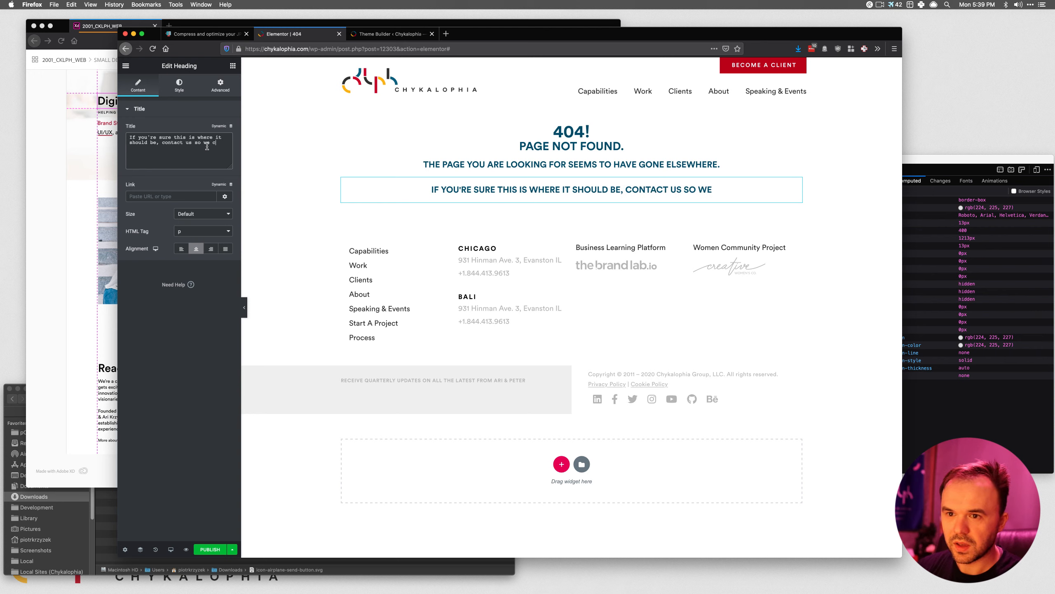
type("an=")
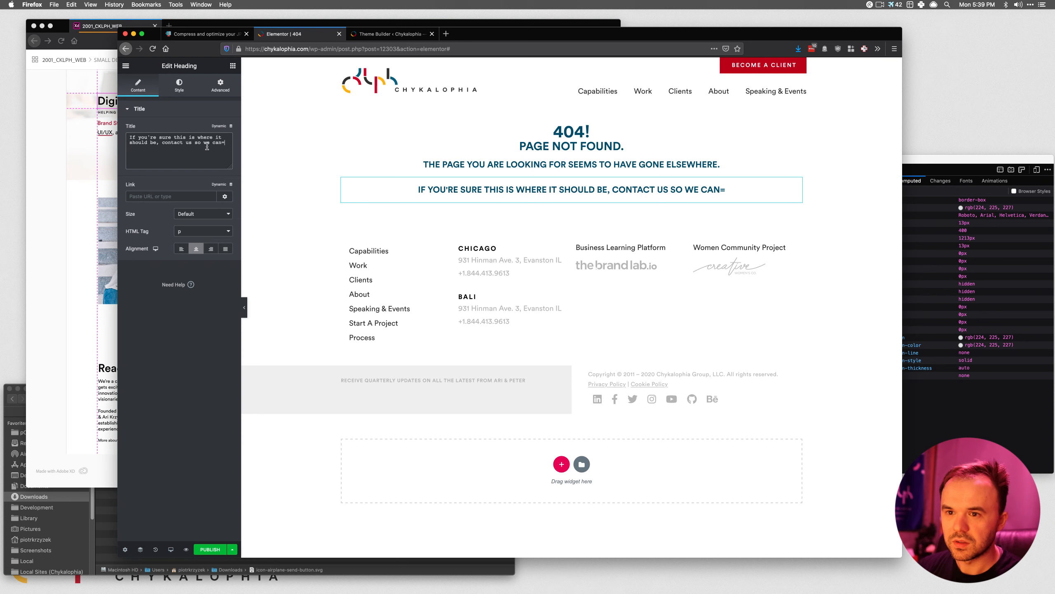
key("BackSpace")
type("direct y")
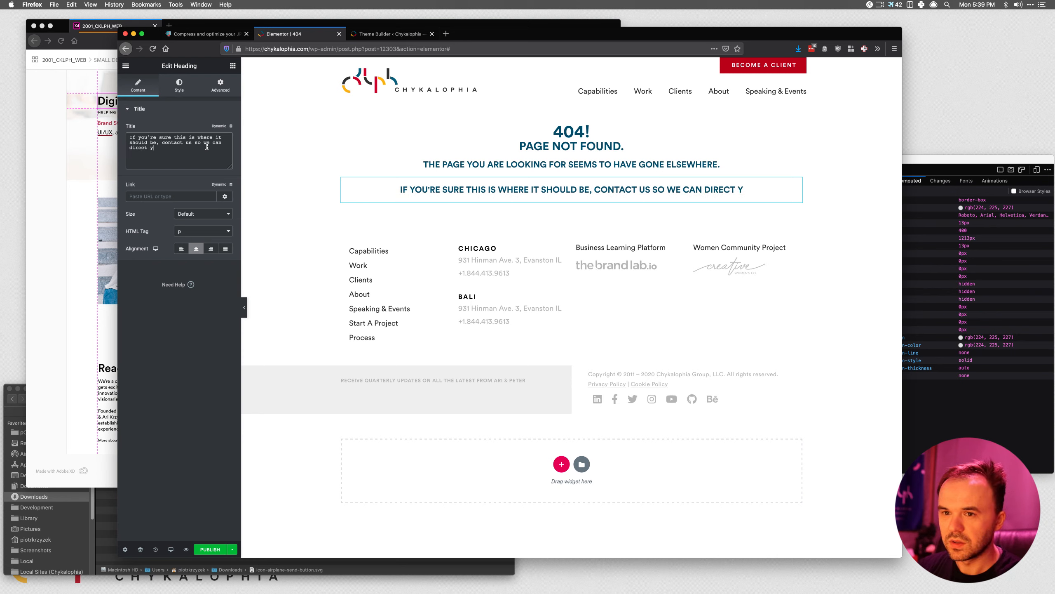
type("ou to ")
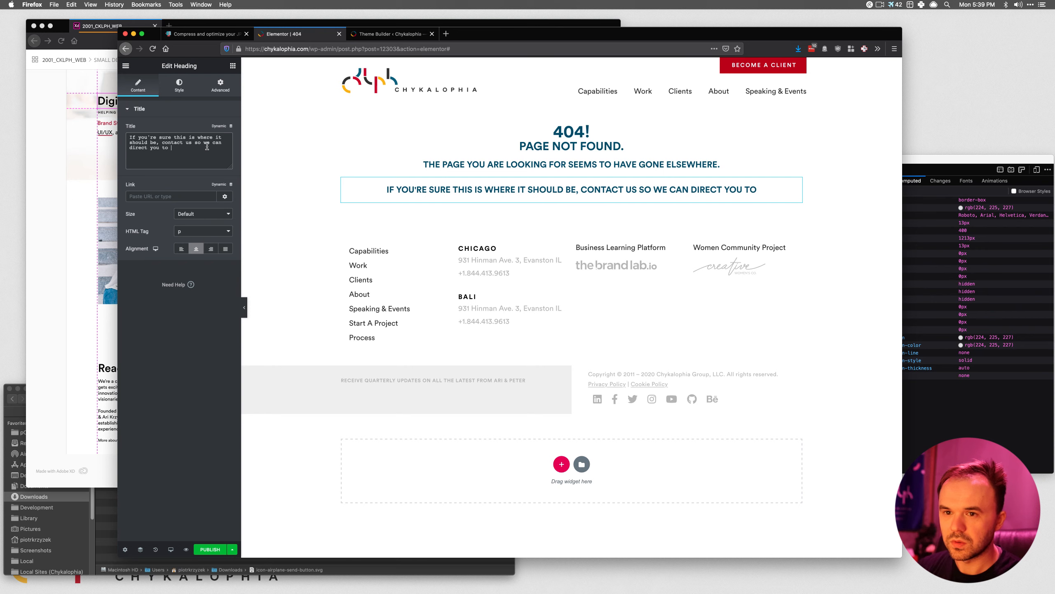
type("the correct page.")
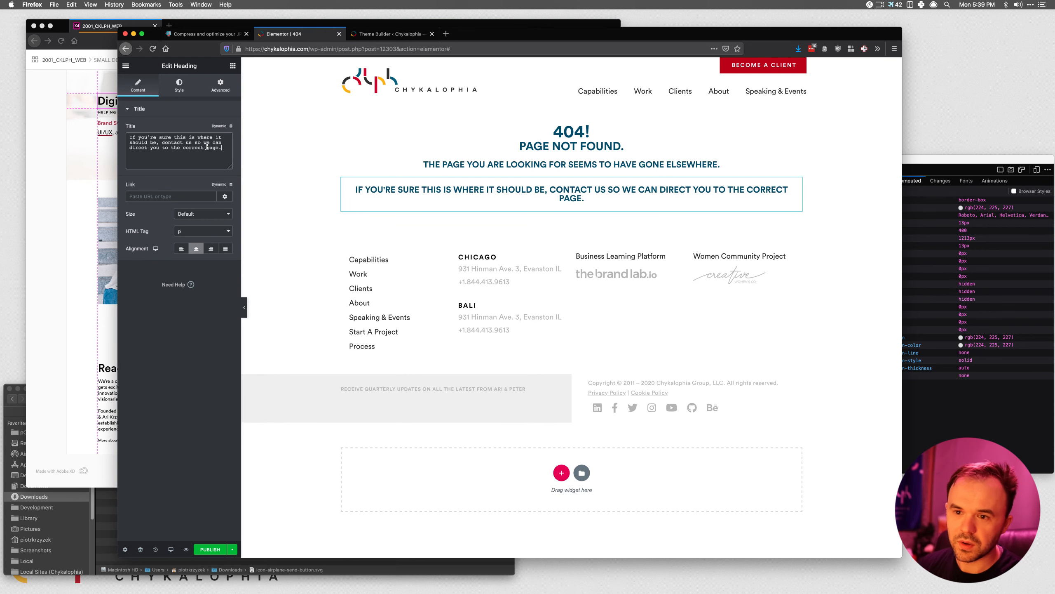
left_click(214, 549)
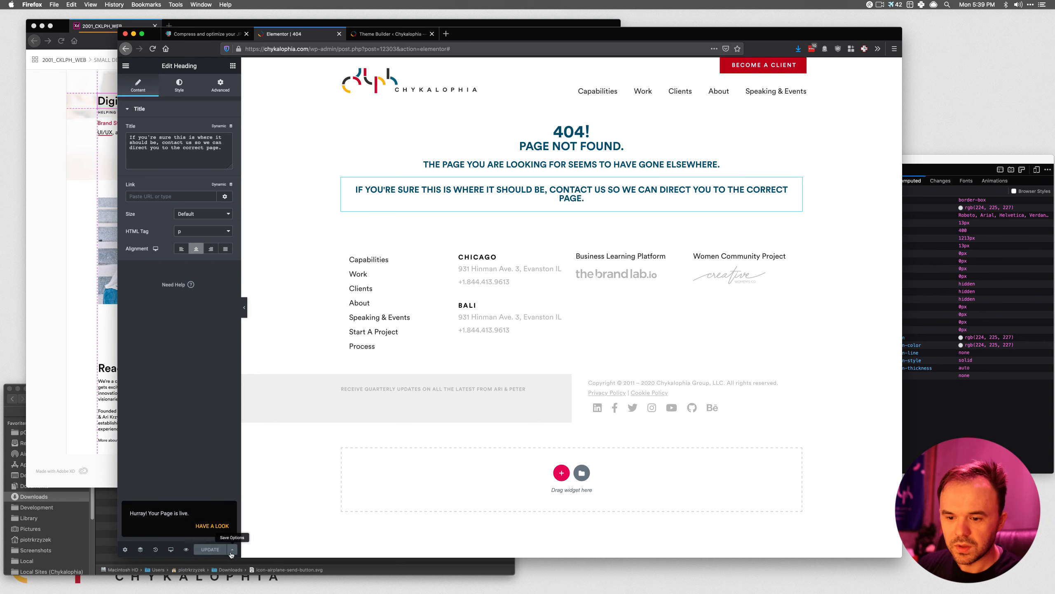
left_click(231, 550)
left_click(160, 510)
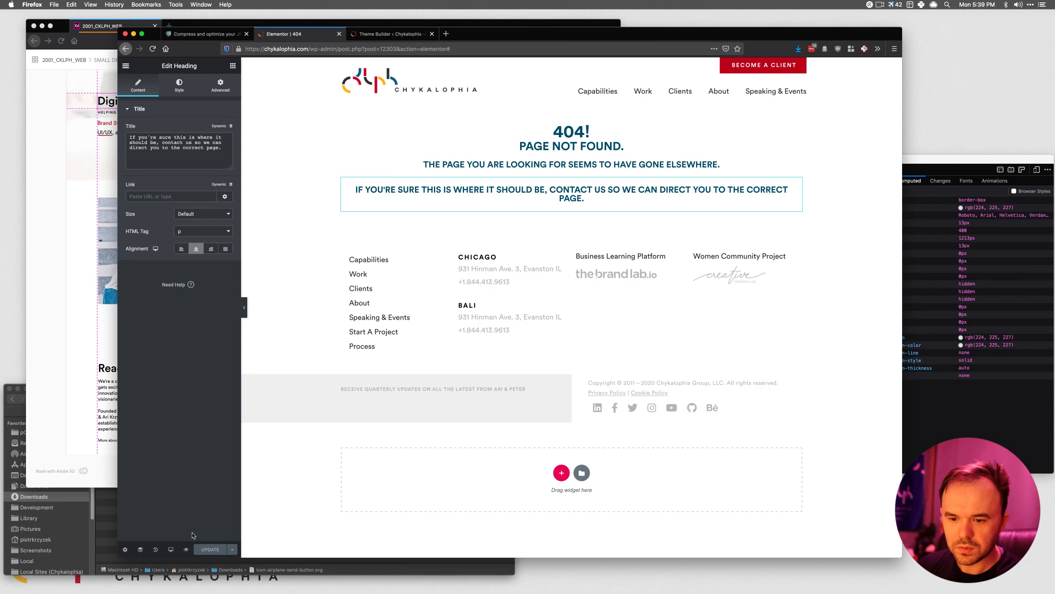
left_click(186, 549)
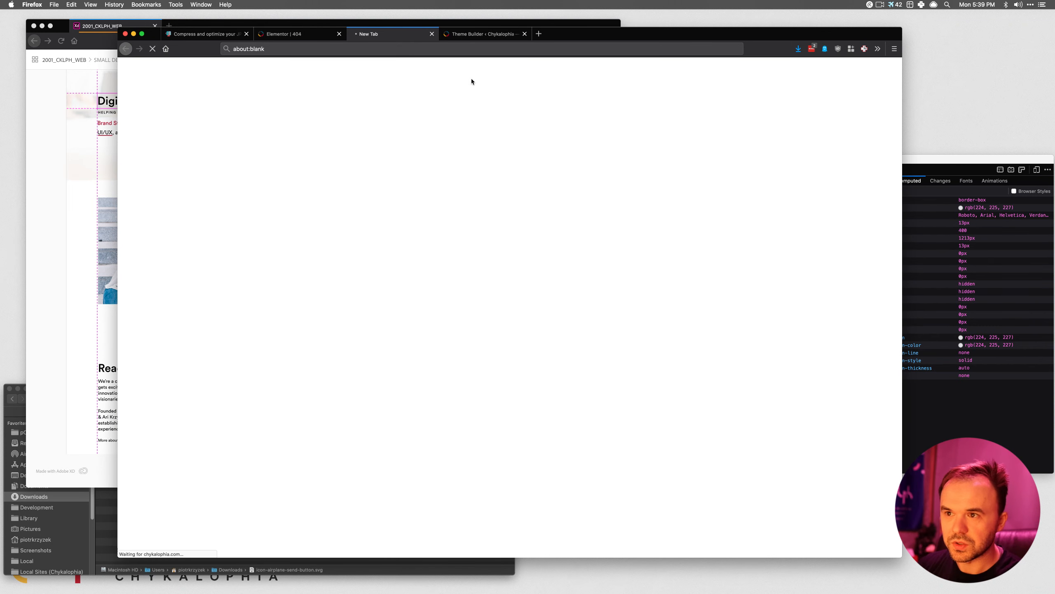
left_click(433, 34)
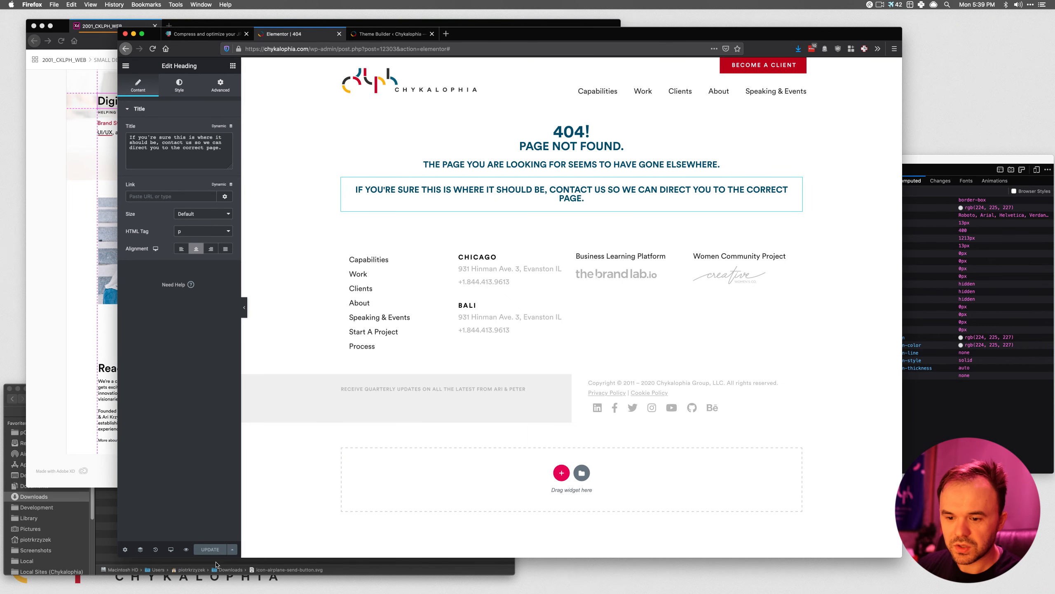
left_click(235, 550)
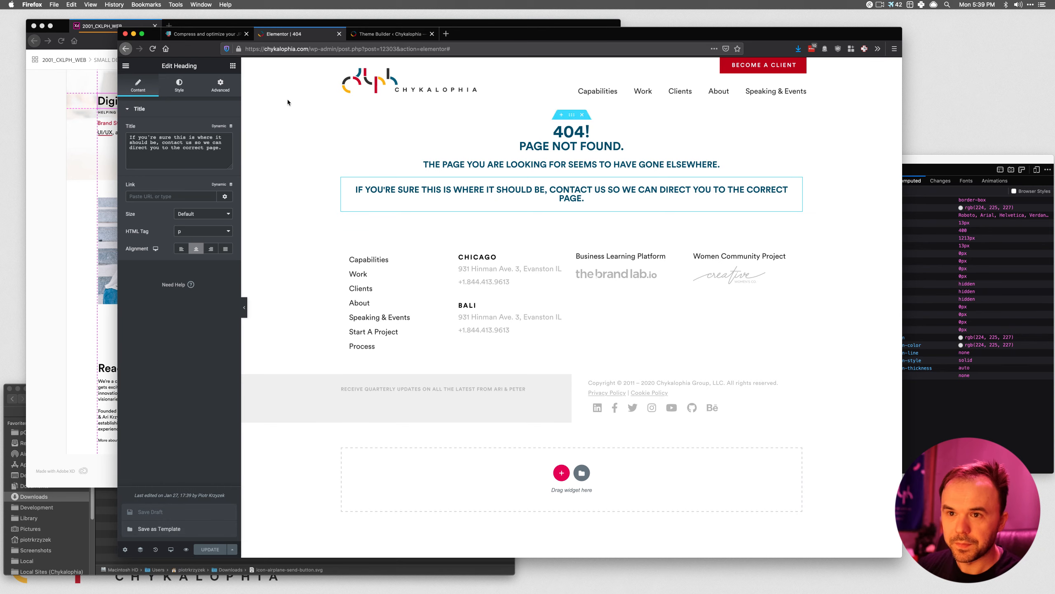
Reload the Theme Builder template list and filter it to Single templates.
left_click(388, 33)
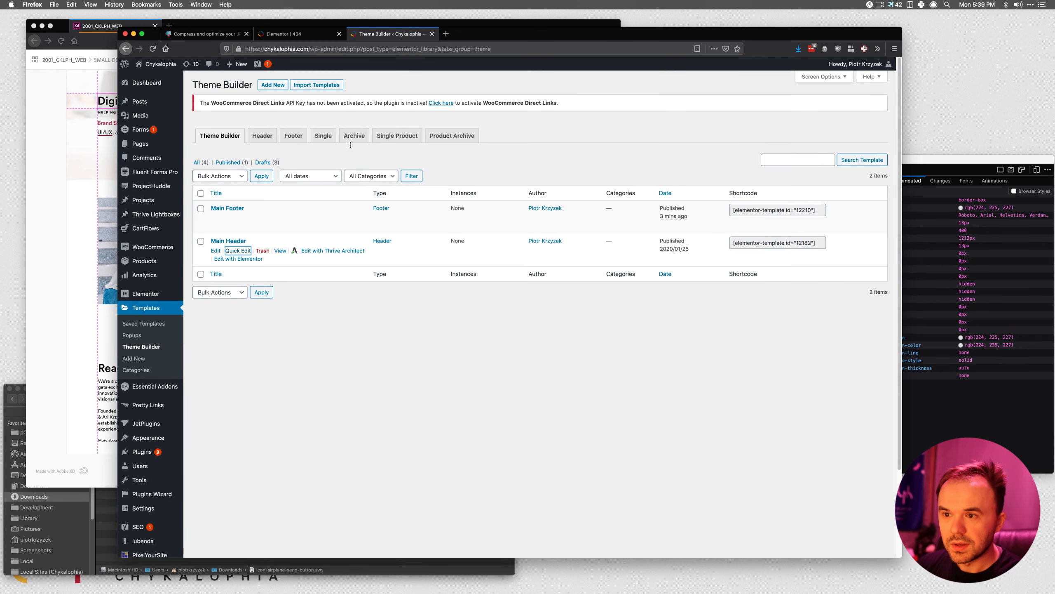
key("super+a")
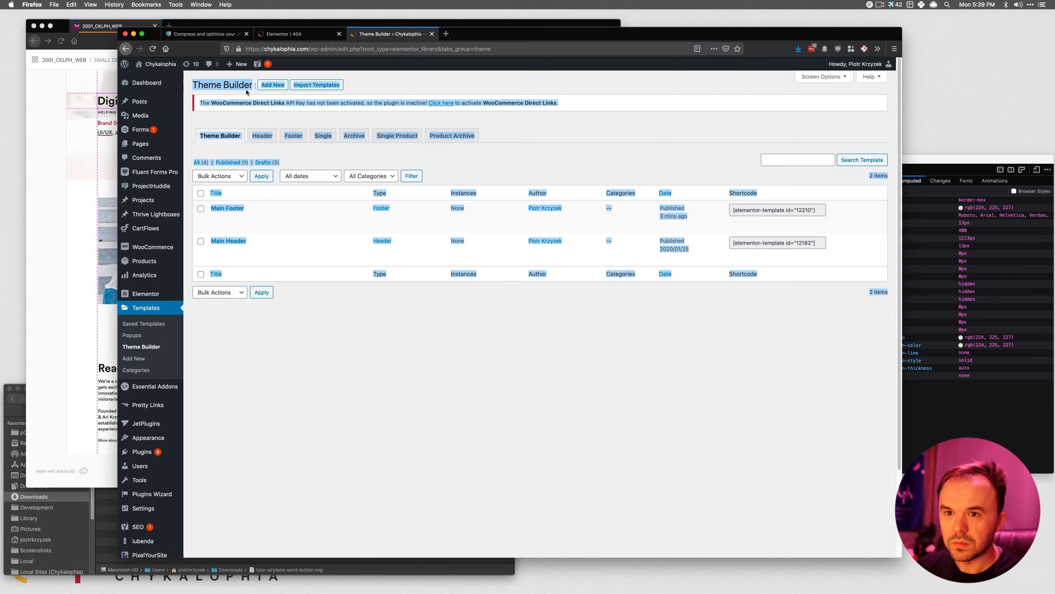
left_click(153, 49)
left_click(495, 380)
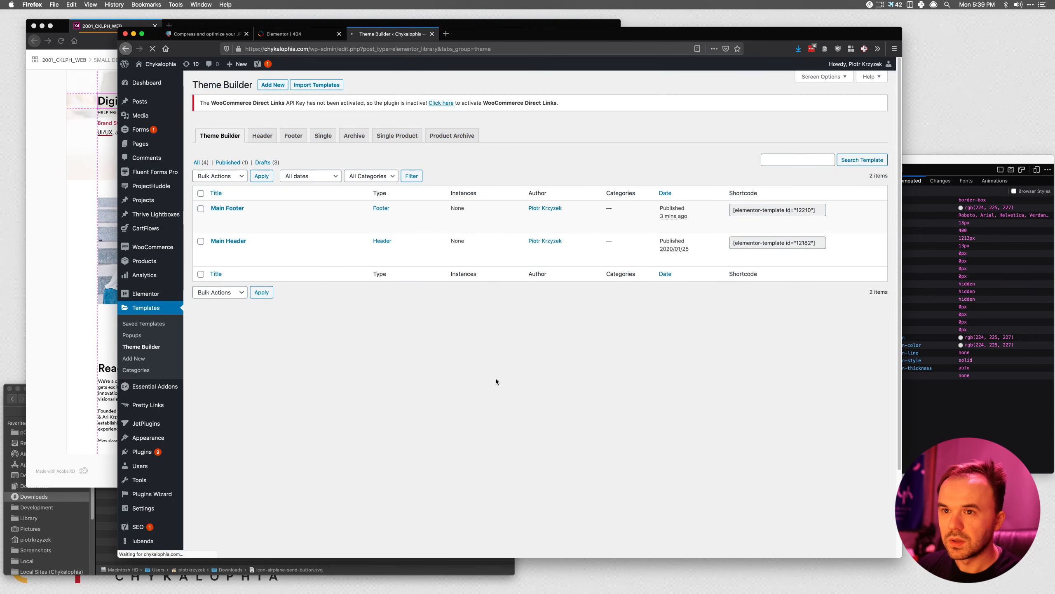
left_click(316, 35)
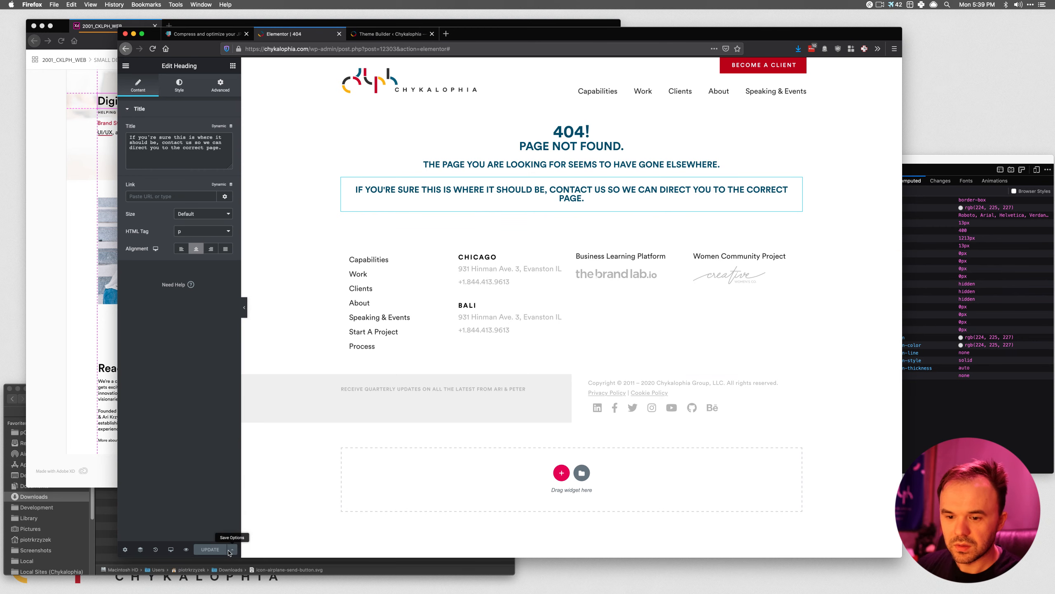
left_click(392, 35)
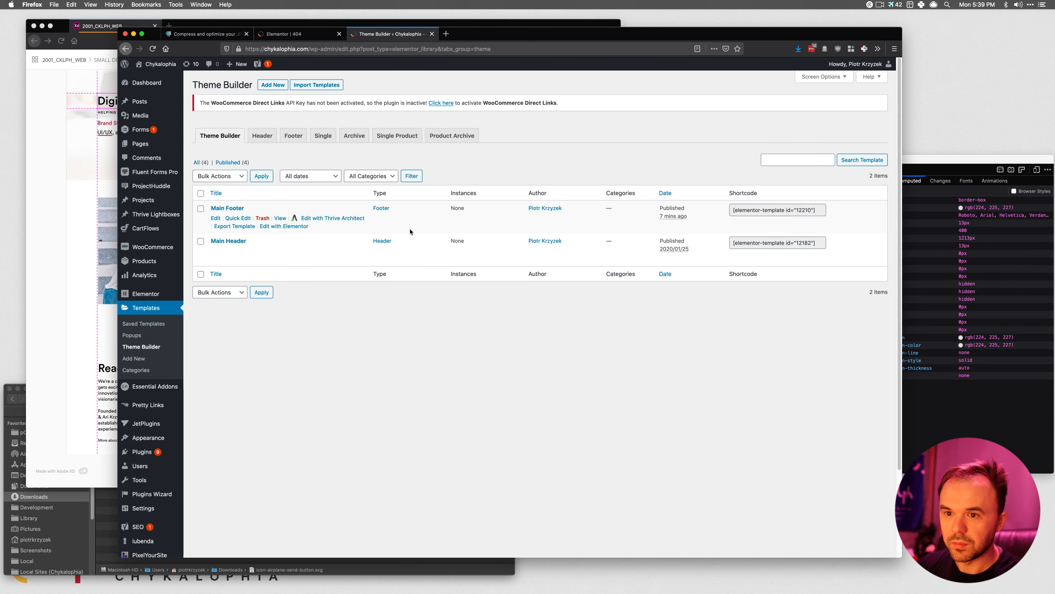
left_click(324, 136)
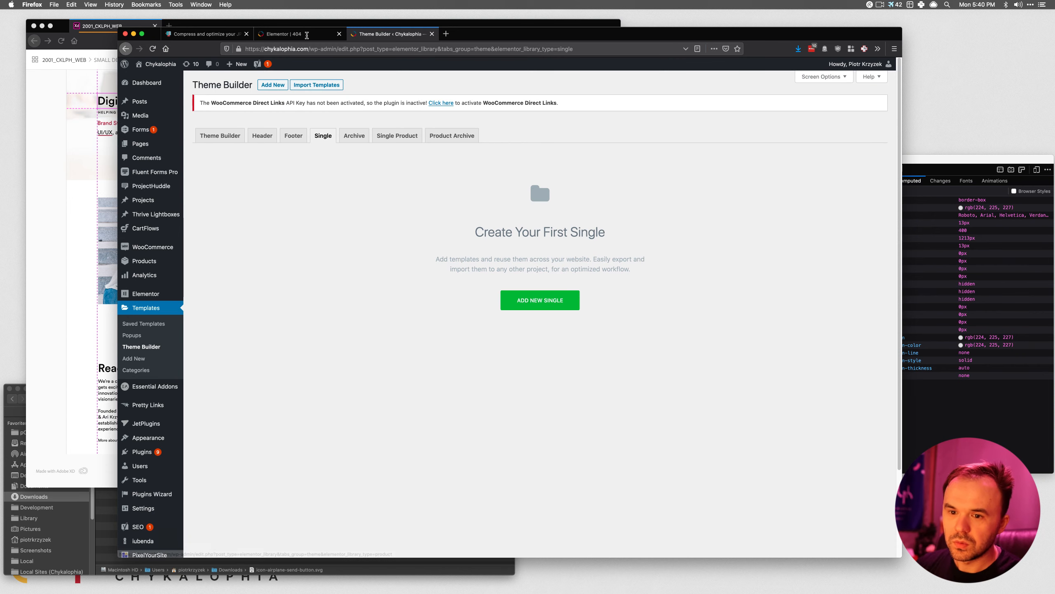
Exit the 404 editor to the dashboard and start a new Single template in Theme Builder.
key("ctrl+shift+Tab")
left_click(125, 550)
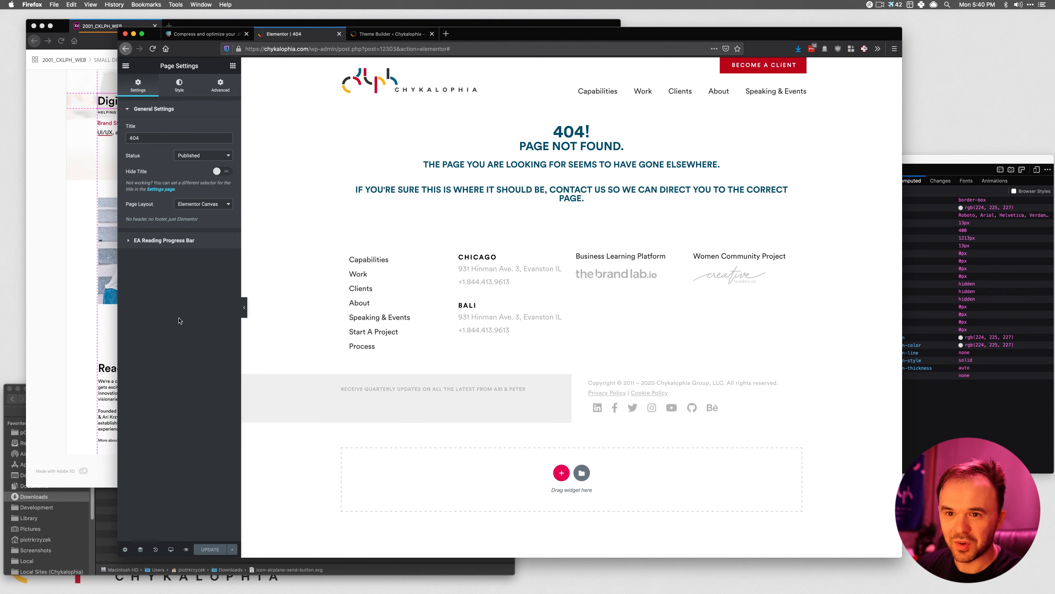
left_click(126, 67)
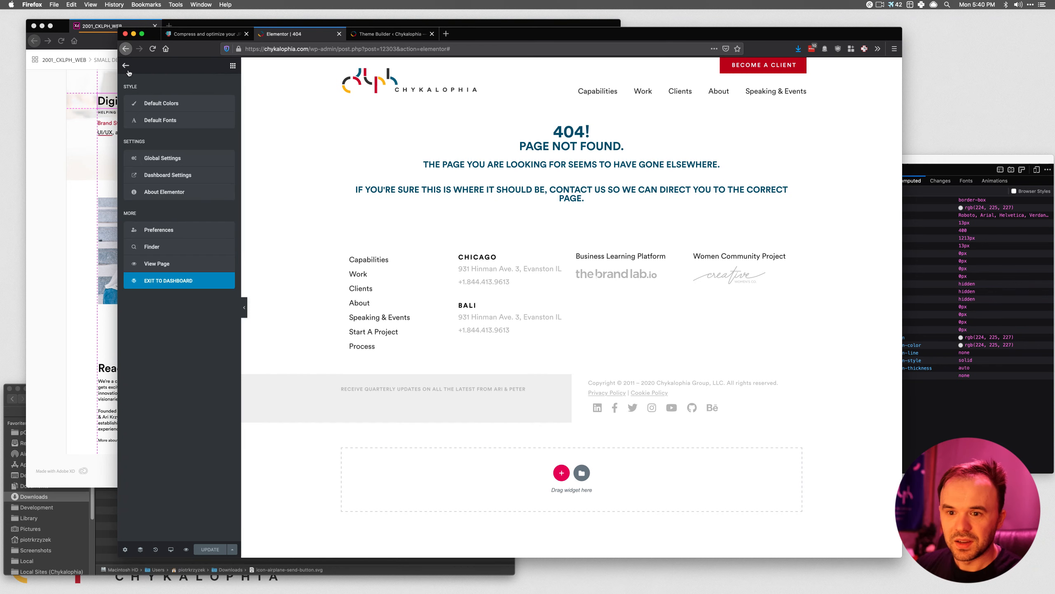
left_click(168, 281)
left_click(387, 36)
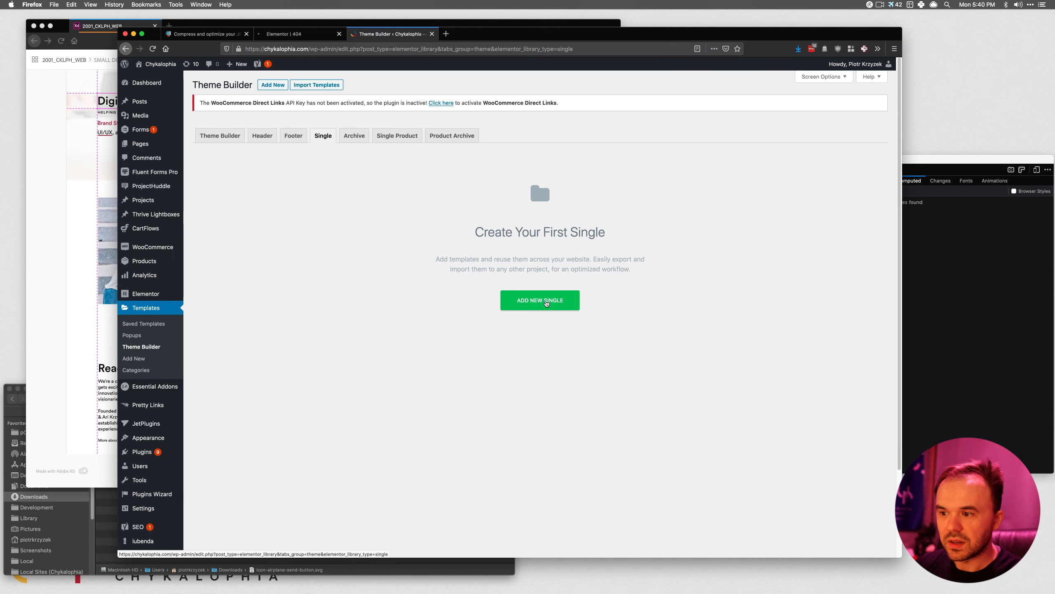
left_click(546, 303)
Create a Single template named 404 for the 404 Page post type and open its editor.
left_click(577, 323)
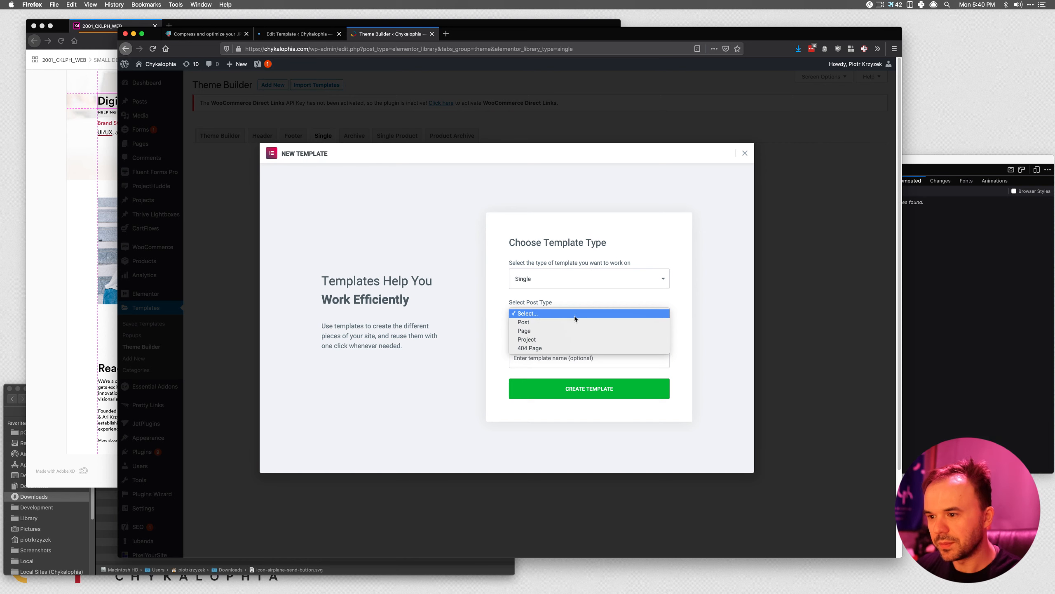
left_click(540, 348)
left_click(543, 358)
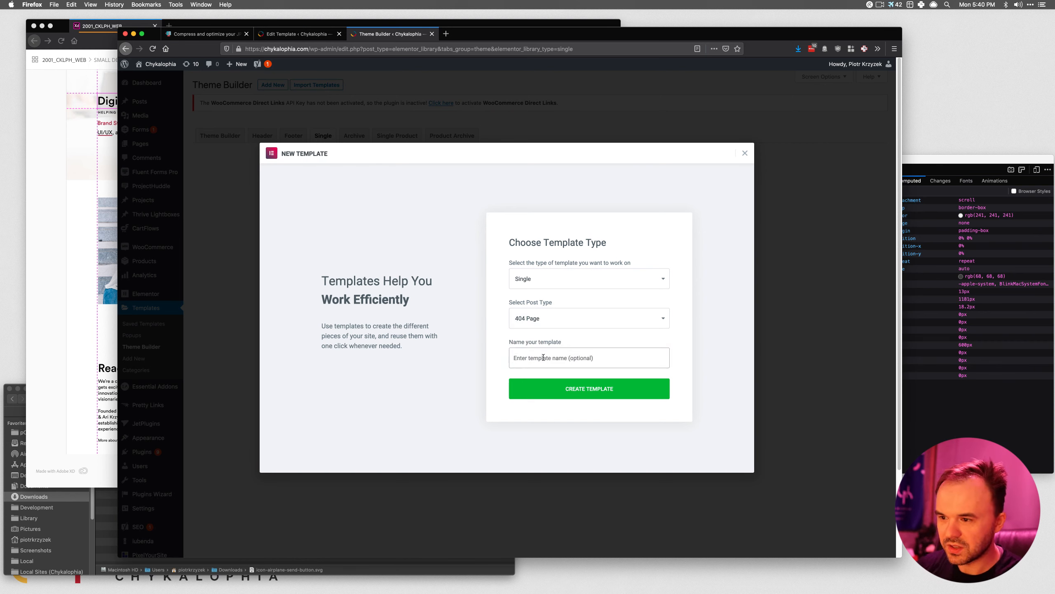
type("404")
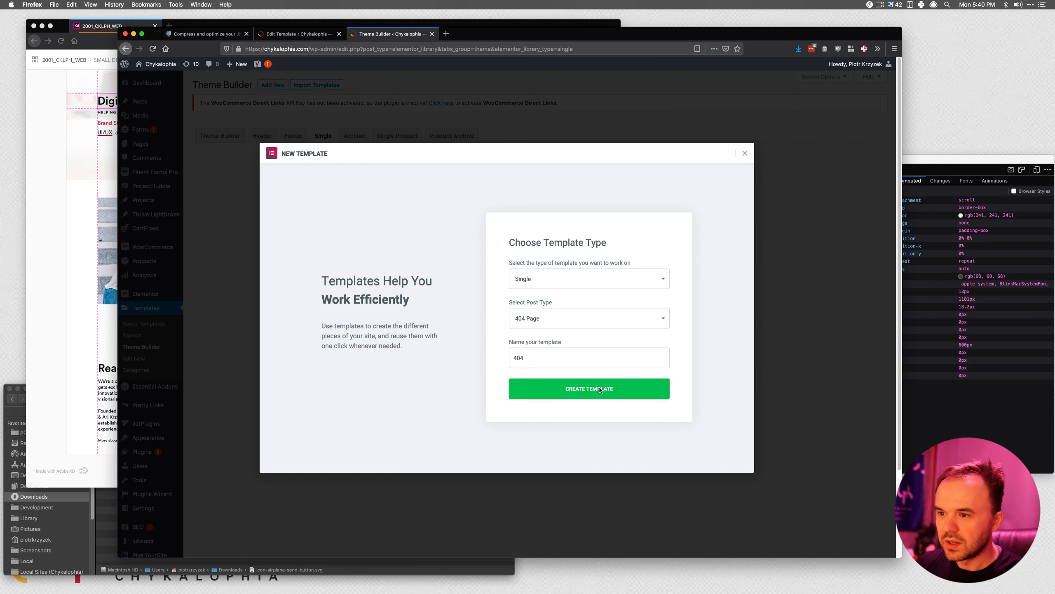
left_click(600, 390)
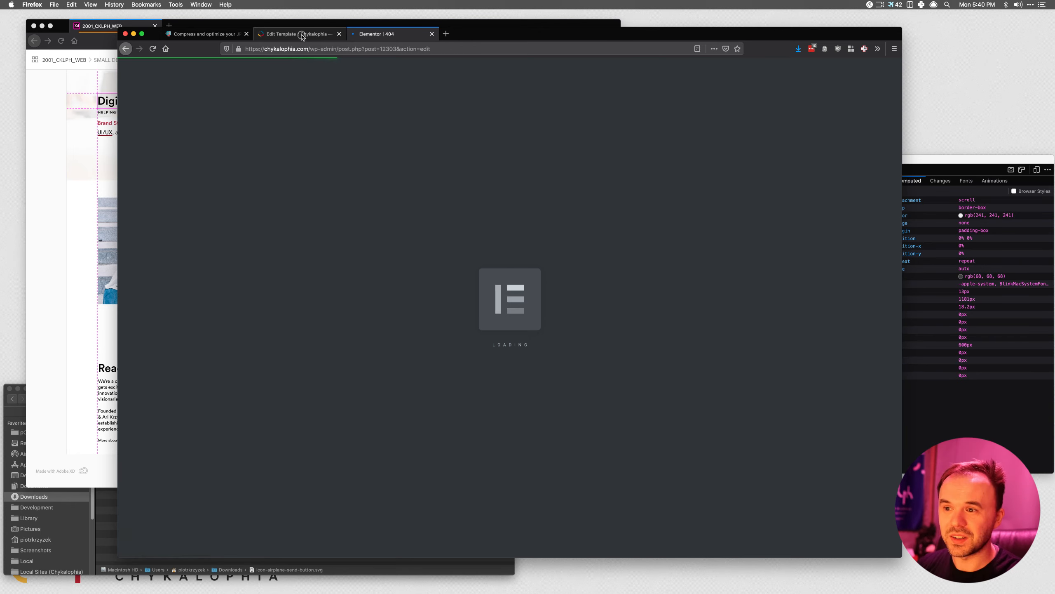
left_click(303, 37)
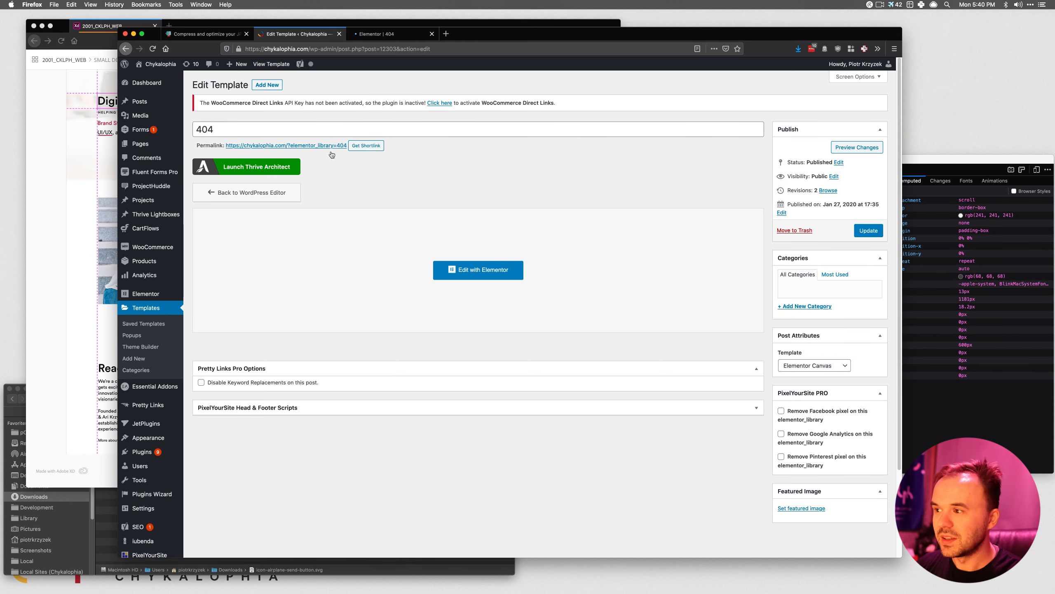
left_click(794, 231)
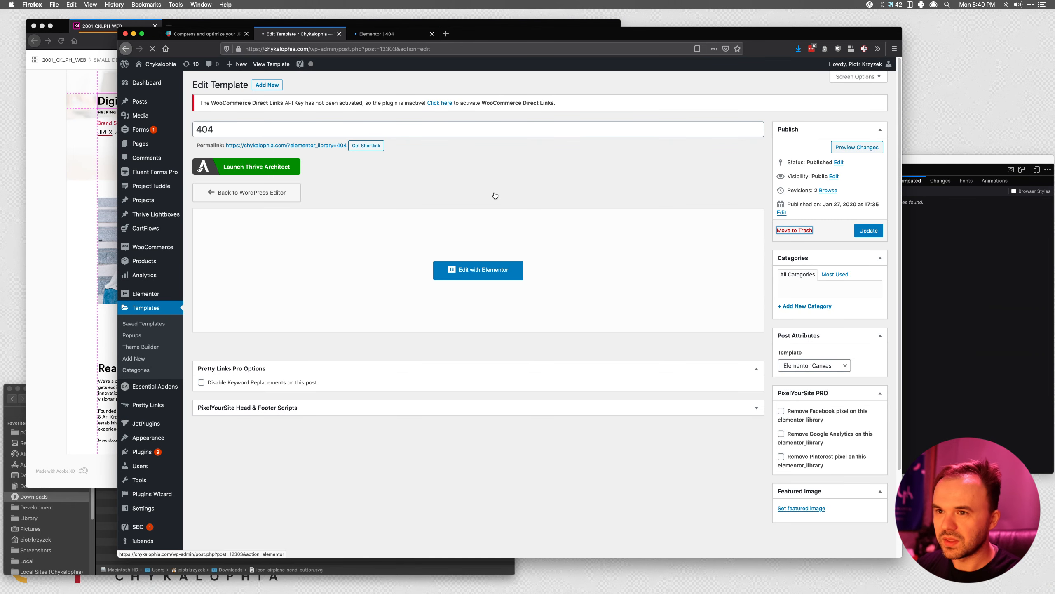
left_click(372, 37)
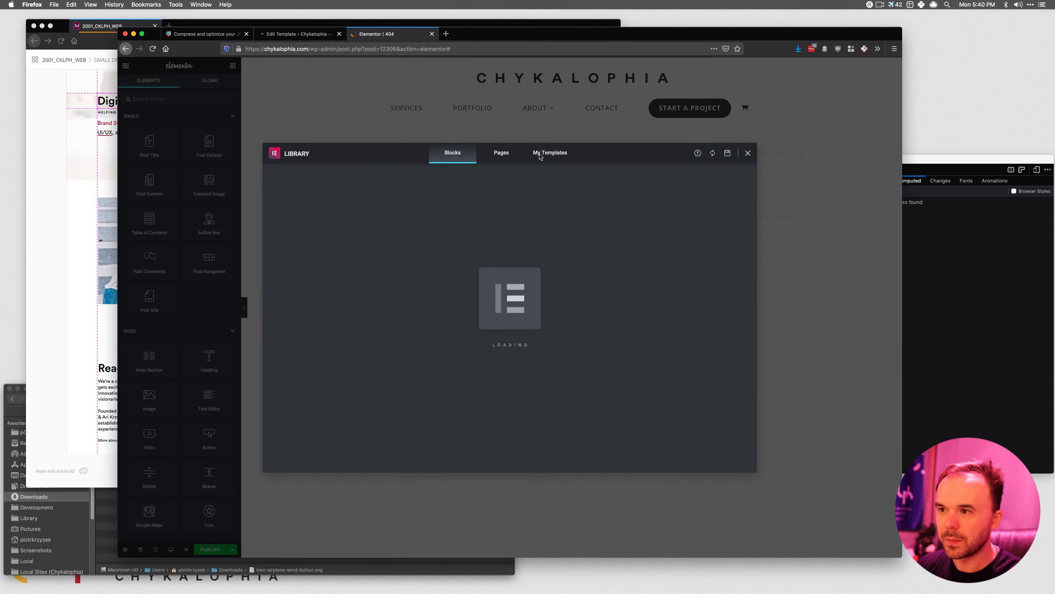
Insert the saved Main Header and Main Footer templates without their document settings.
left_click(539, 156)
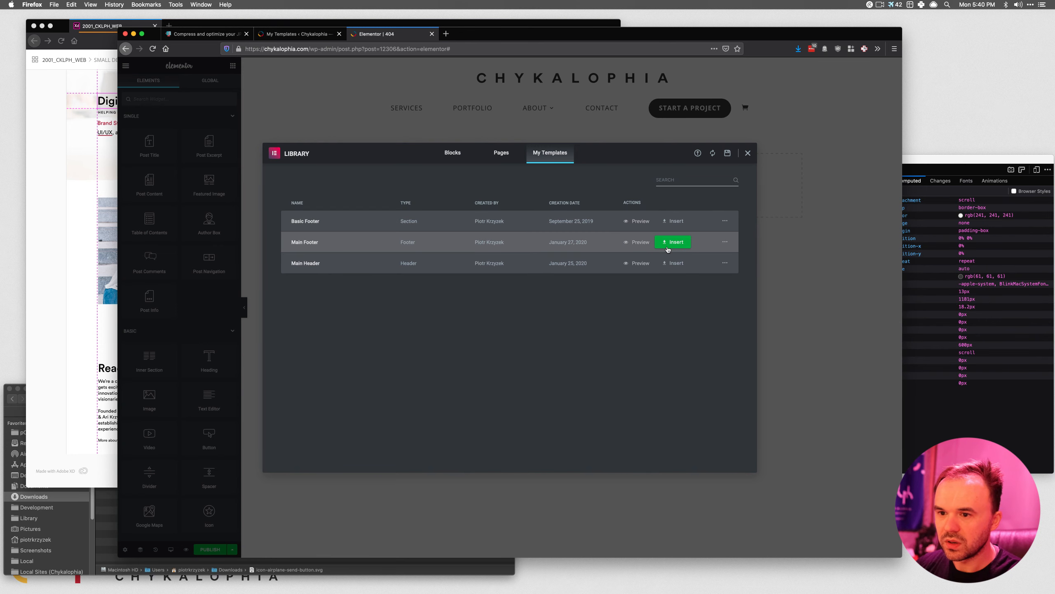
left_click(670, 263)
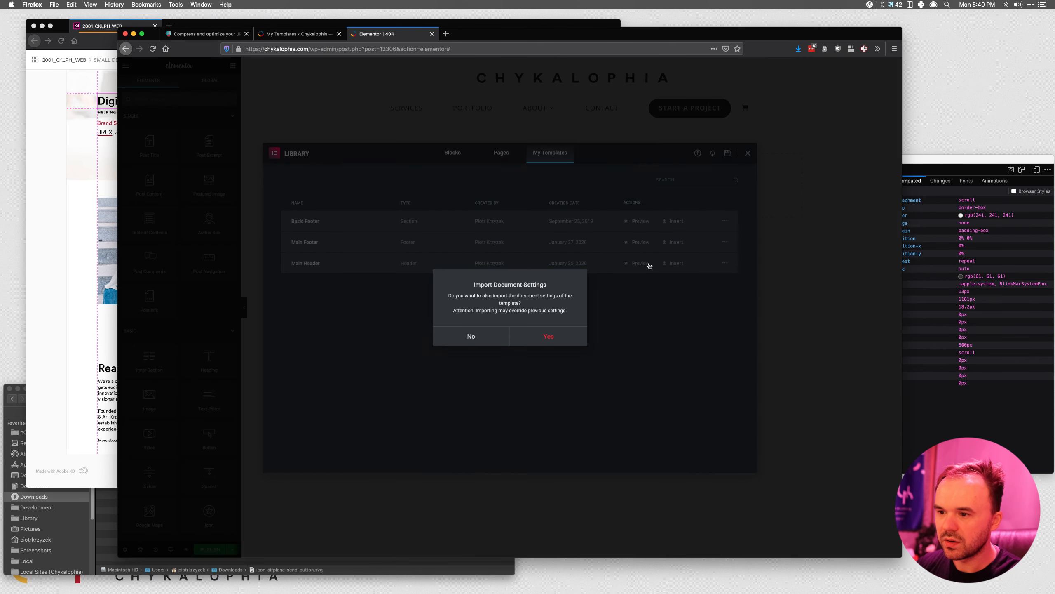
left_click(472, 335)
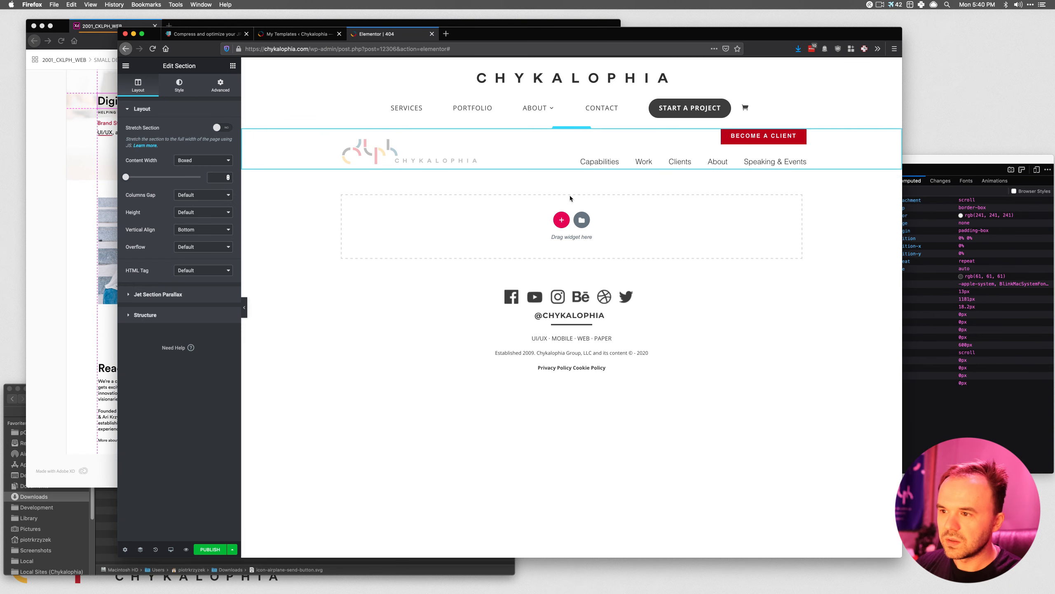
left_click(585, 224)
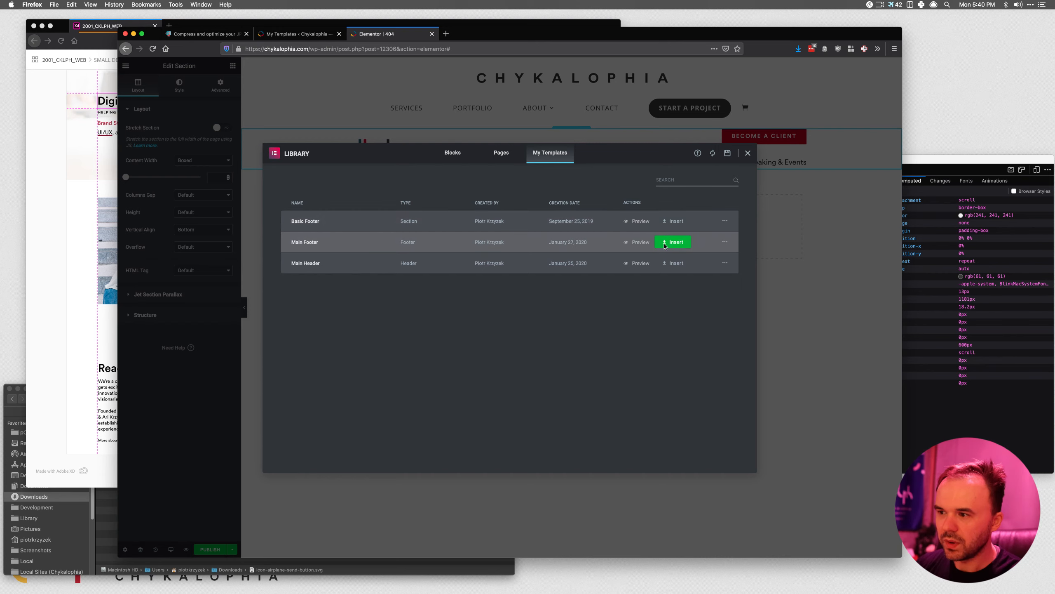
left_click(669, 243)
left_click(469, 330)
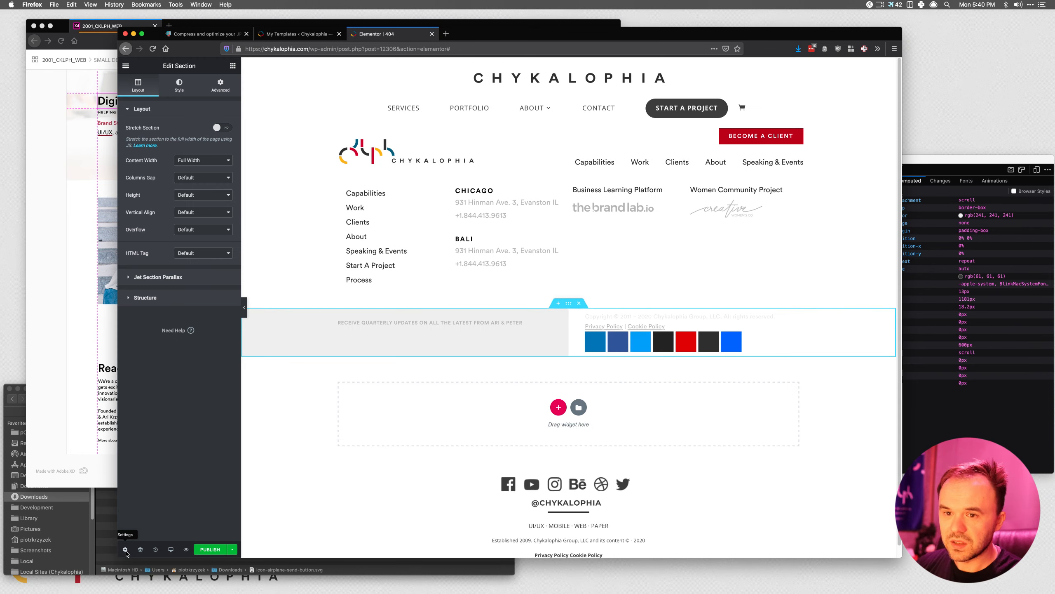
Set the 404 template's page layout to Elementor Canvas.
left_click(126, 548)
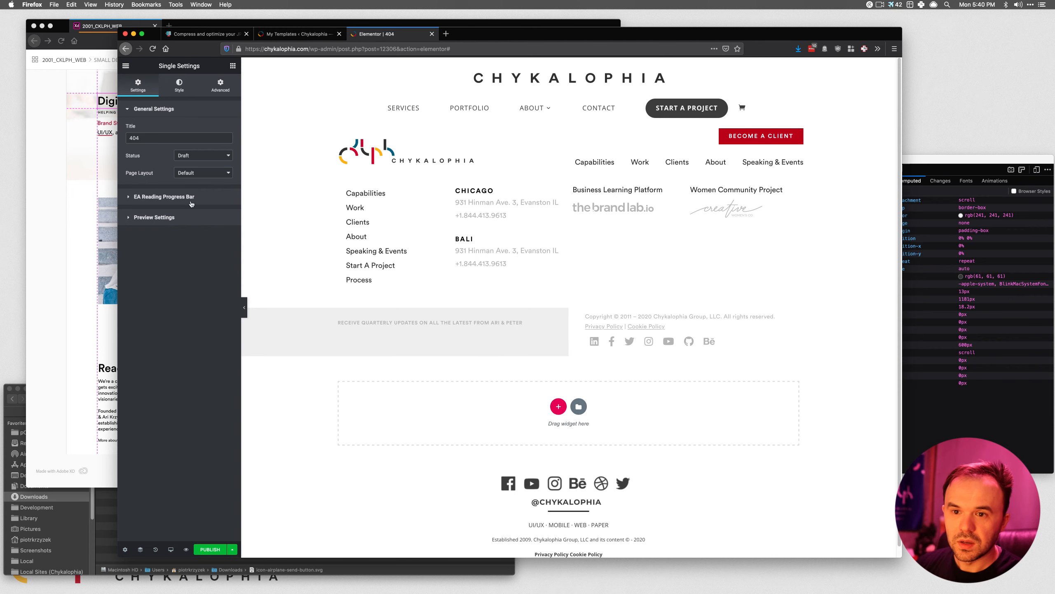
left_click(192, 171)
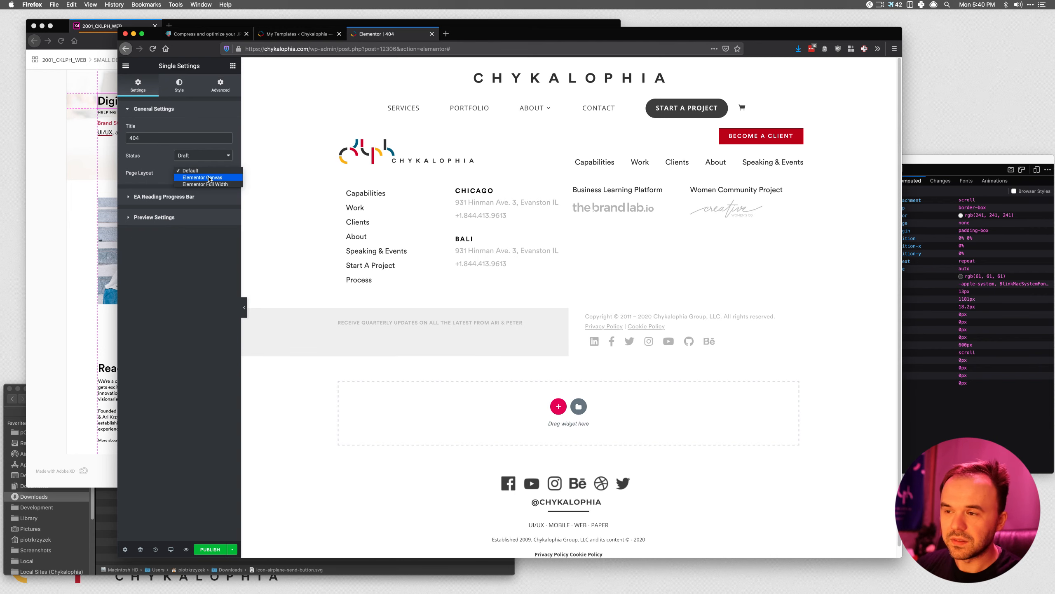
left_click(209, 178)
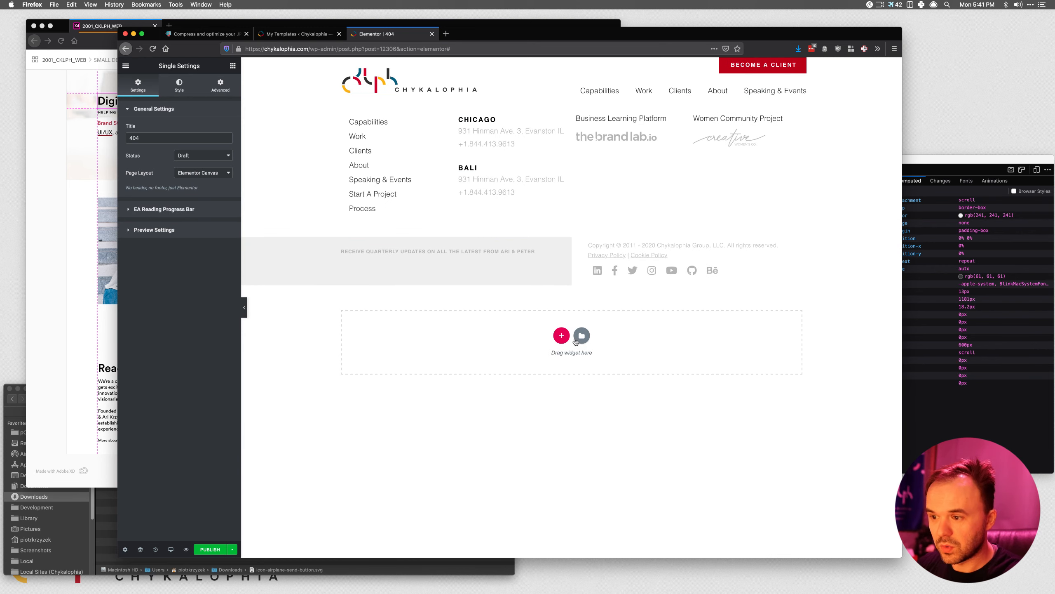
left_click(562, 335)
Place a single-column section directly below the header with 50 px top and bottom margins.
left_click(459, 360)
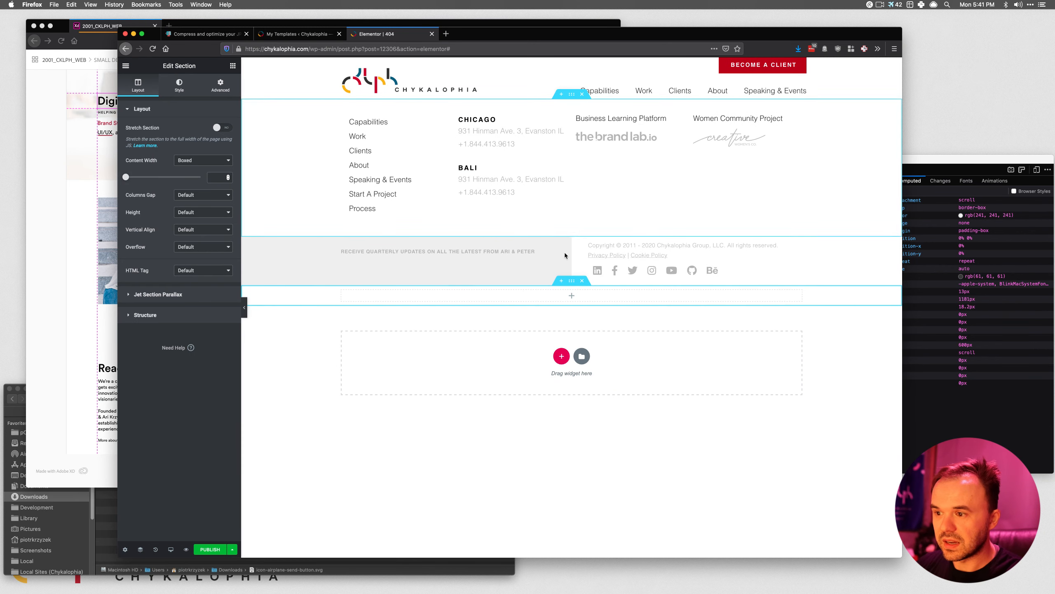
left_click_drag(572, 281, 590, 242)
left_click(220, 86)
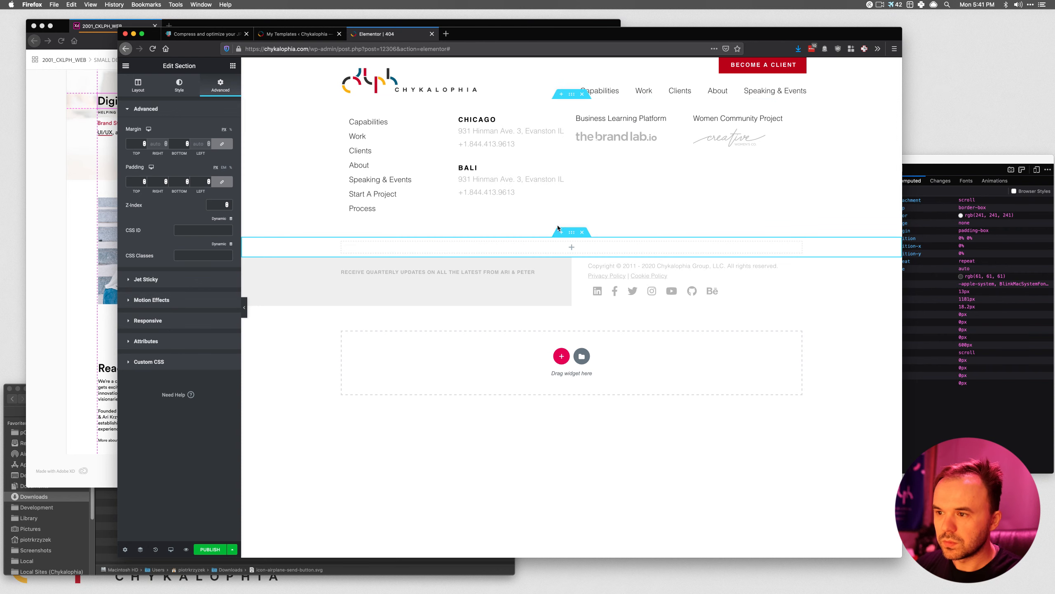
left_click_drag(572, 232, 571, 132)
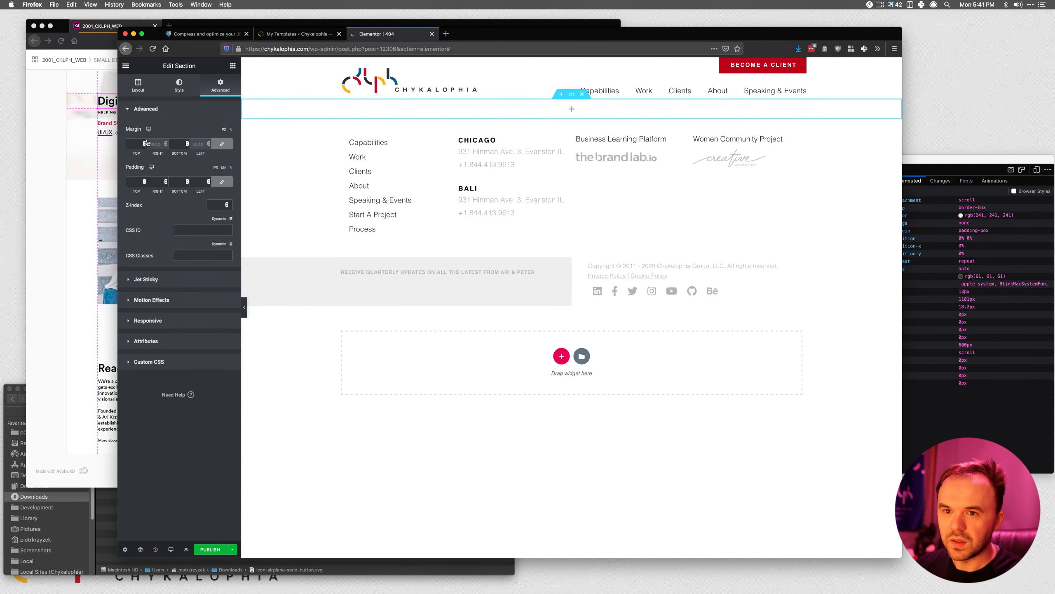
left_click(138, 143)
type("50")
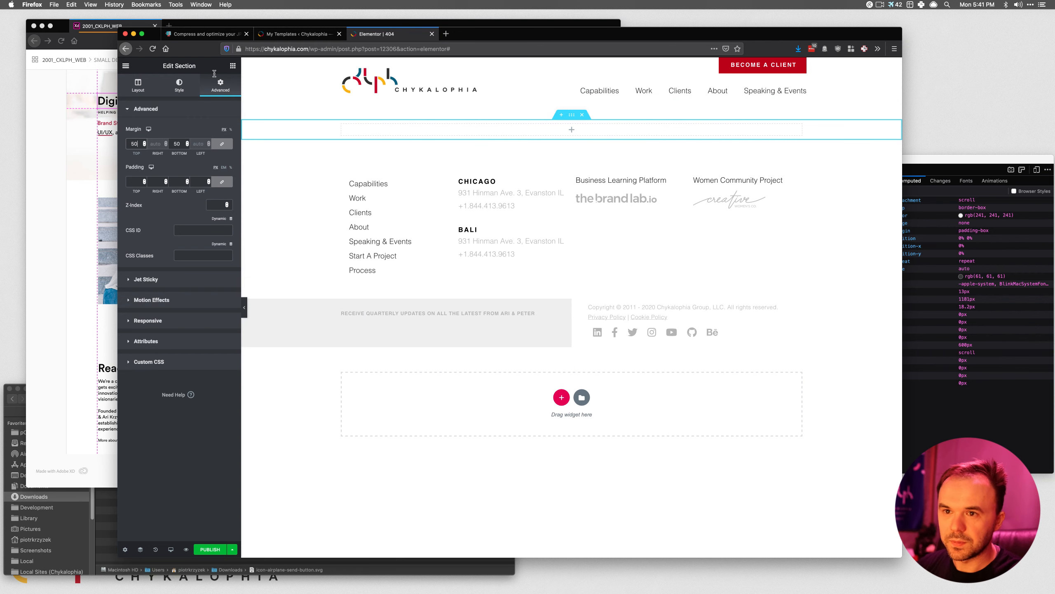
left_click(233, 65)
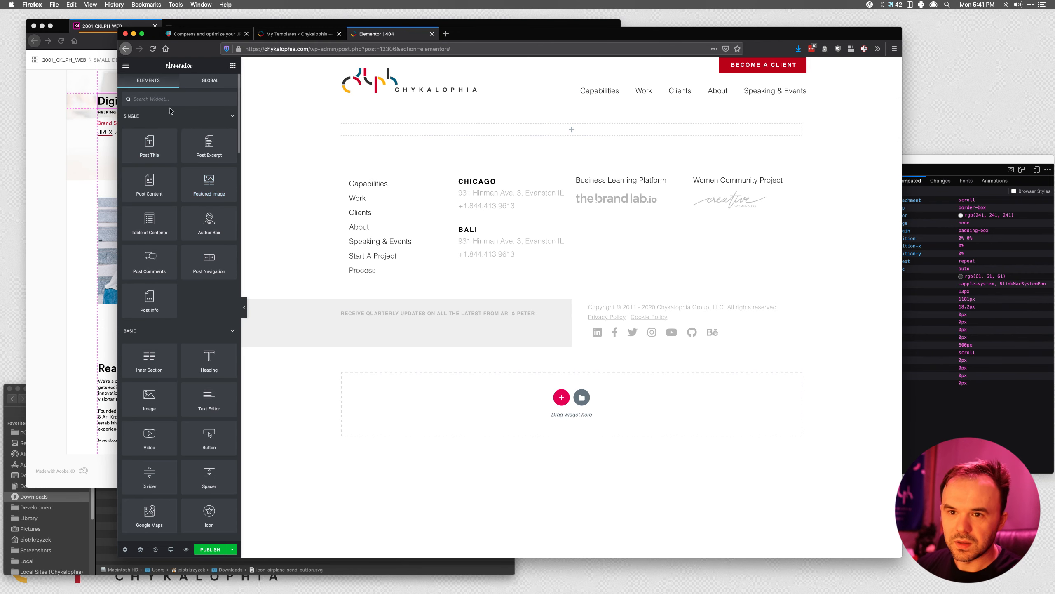
Add a centred heading reading '404: Page Not Found.' to the empty section.
left_click(167, 101)
type("head")
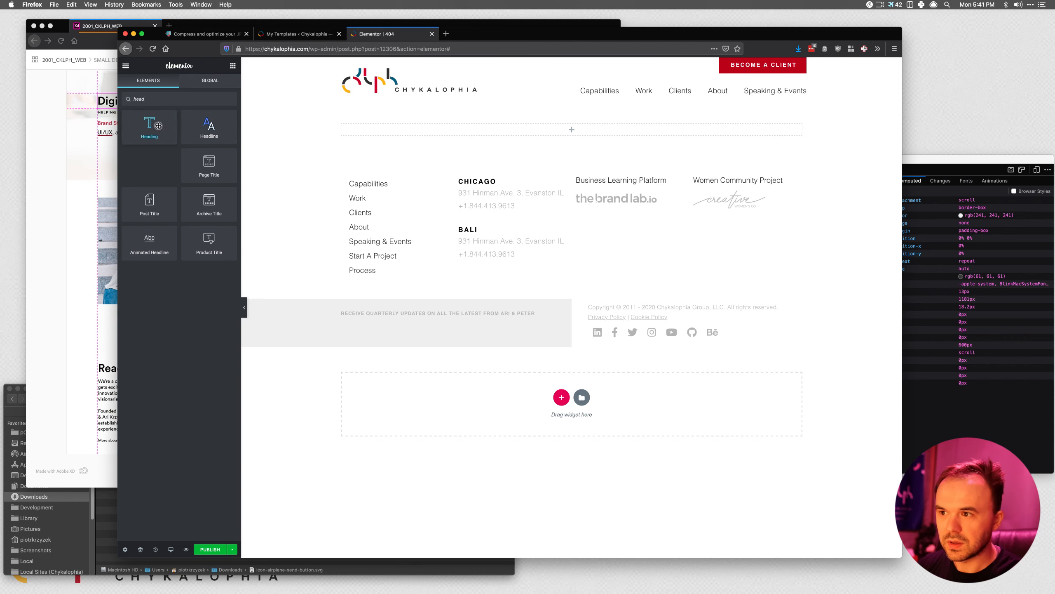
left_click_drag(159, 126, 567, 127)
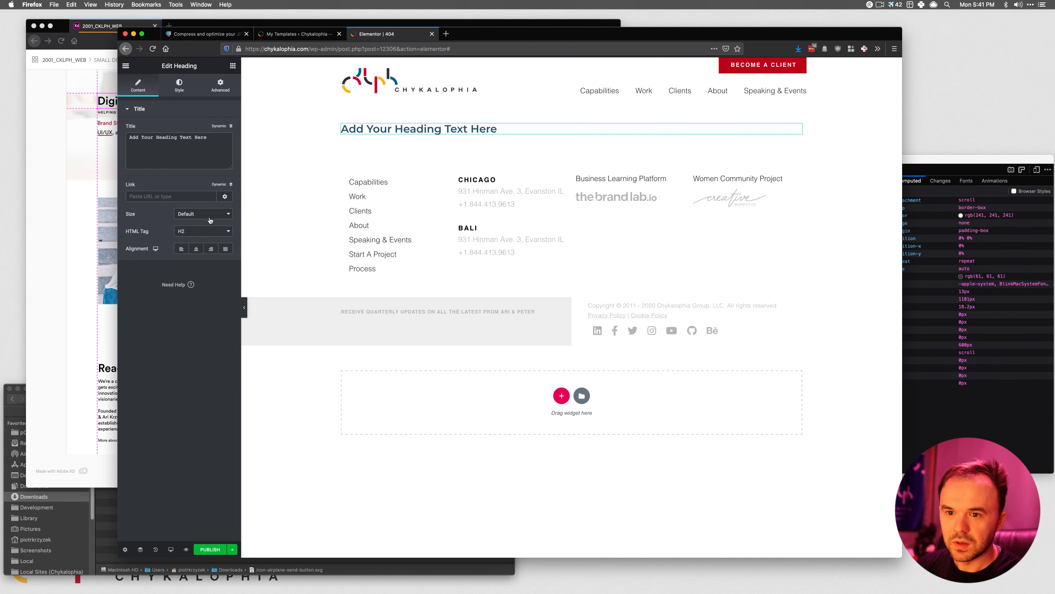
left_click(196, 248)
left_click_drag(208, 138, 83, 133)
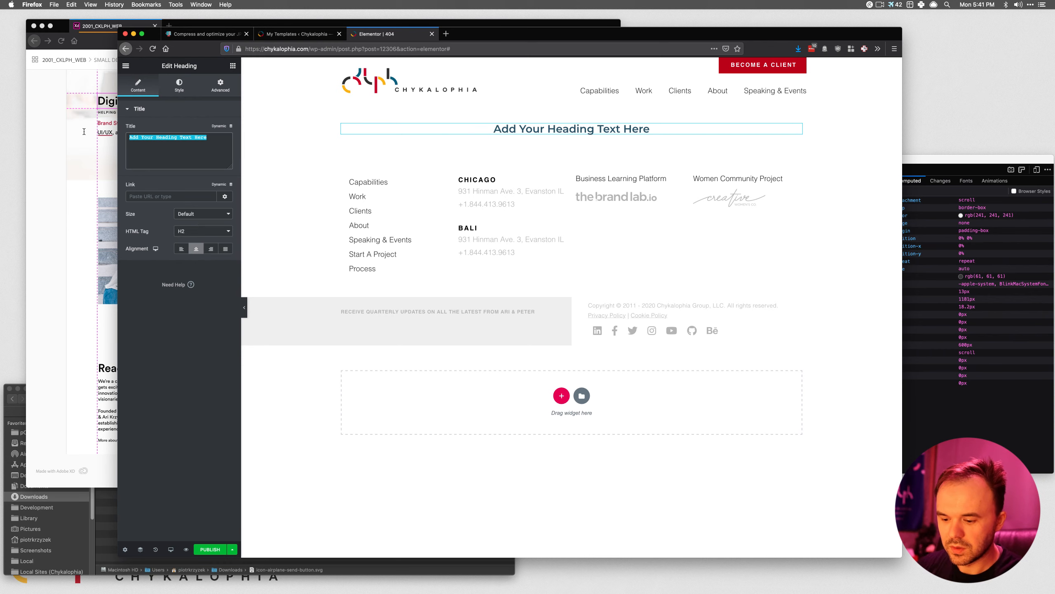
type("404: P")
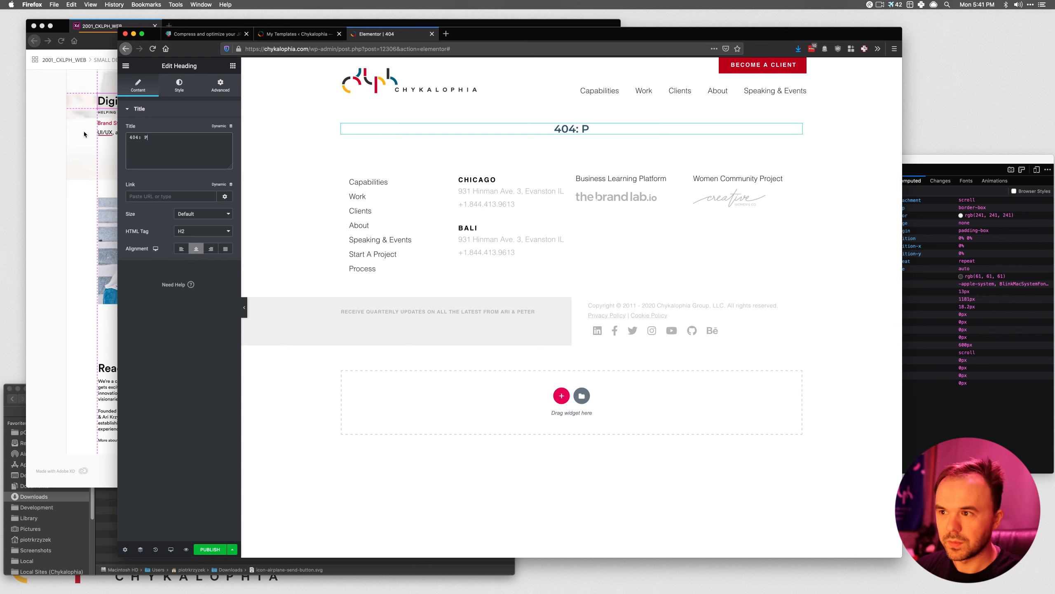
type("A")
key("BackSpace")
type("age Not ")
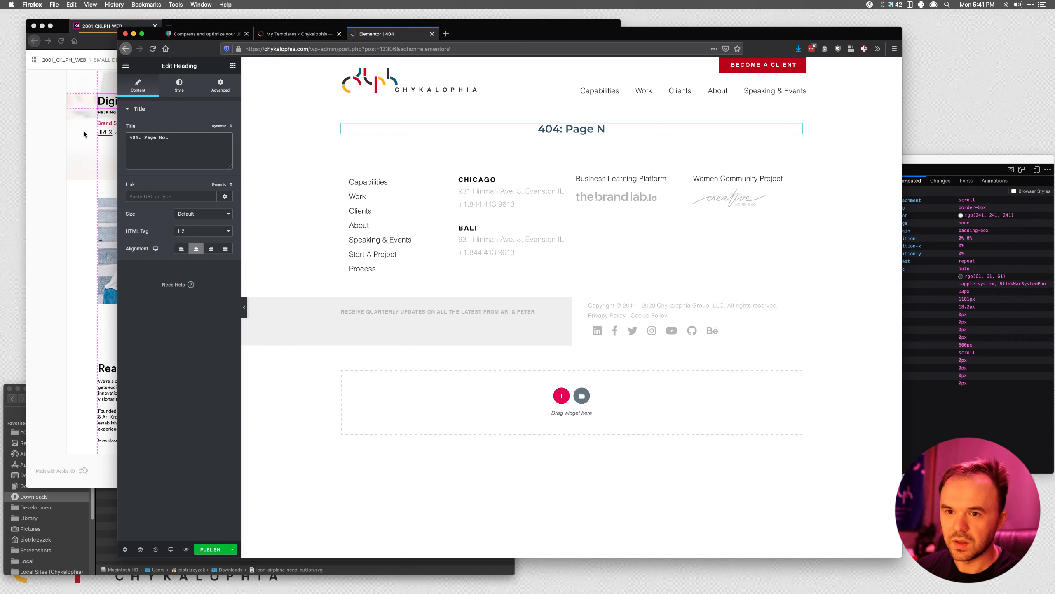
type("Found.")
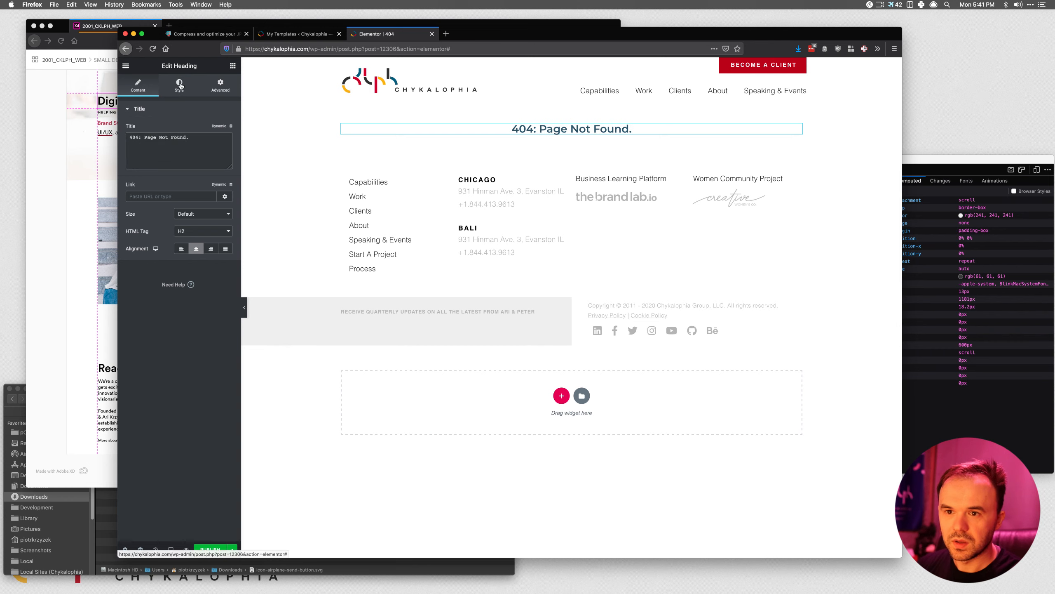
Set the heading text colour to the dark blue button colour copied from Adobe XD.
left_click(180, 85)
left_click(74, 151)
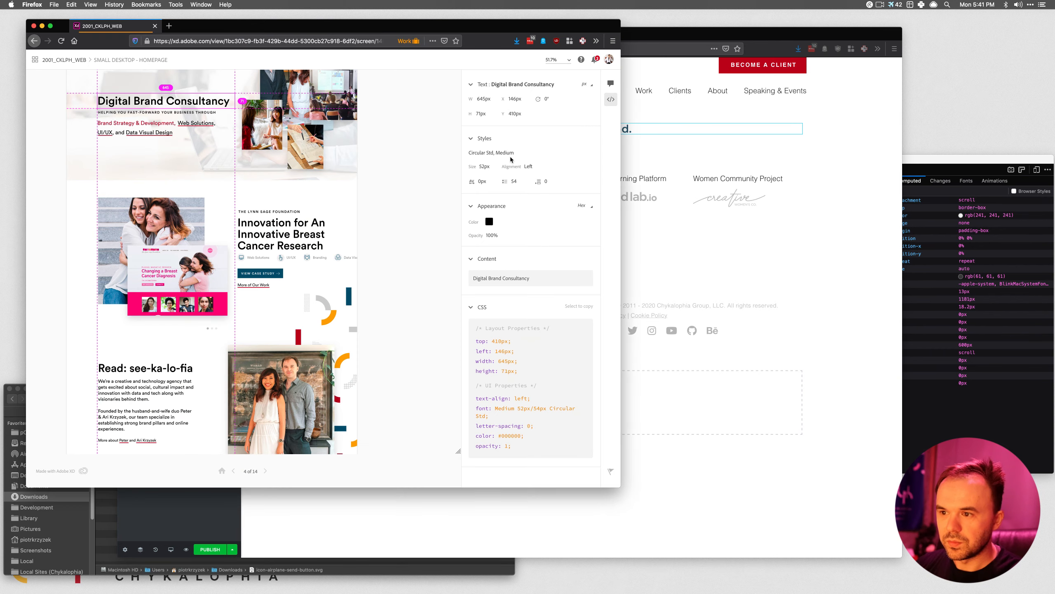
left_click(489, 221)
left_click(261, 276)
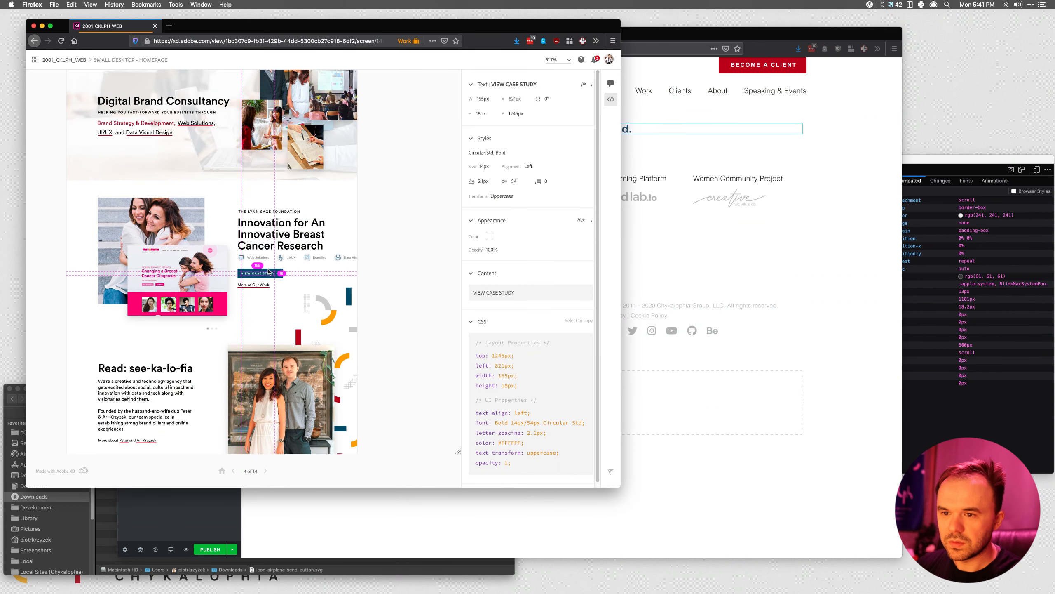
left_click(269, 273)
left_click(489, 154)
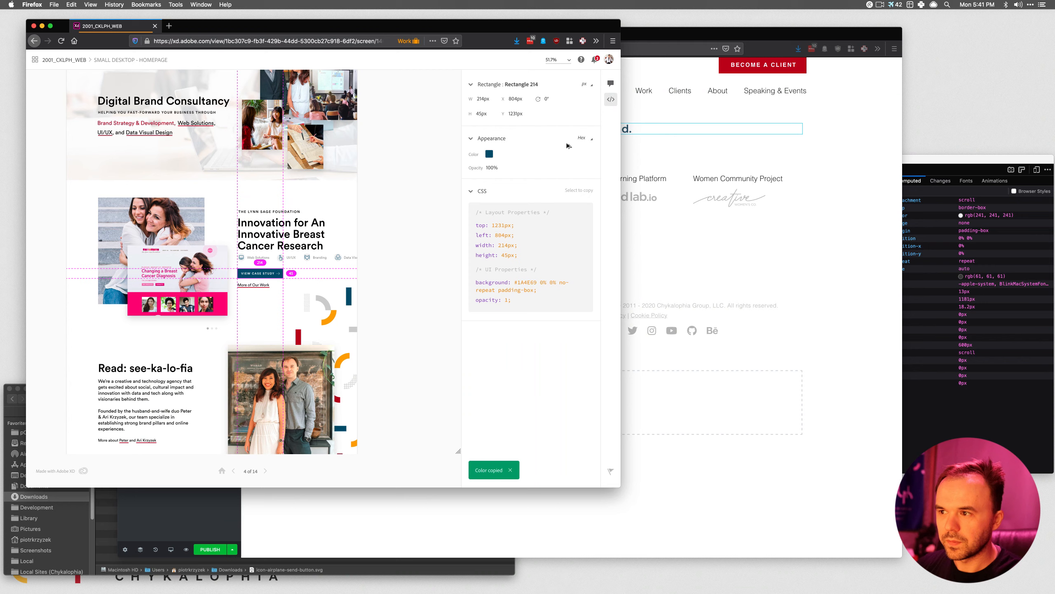
left_click(623, 146)
key("super+v")
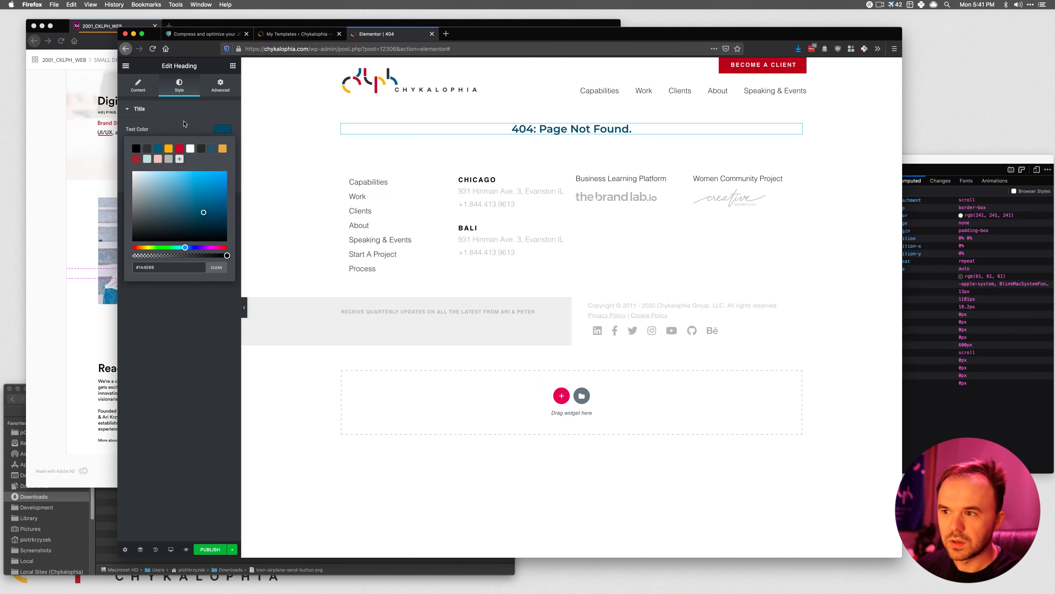
left_click(185, 112)
Set the heading typography to Circular Std, size 3, Bold and uppercase.
left_click(173, 109)
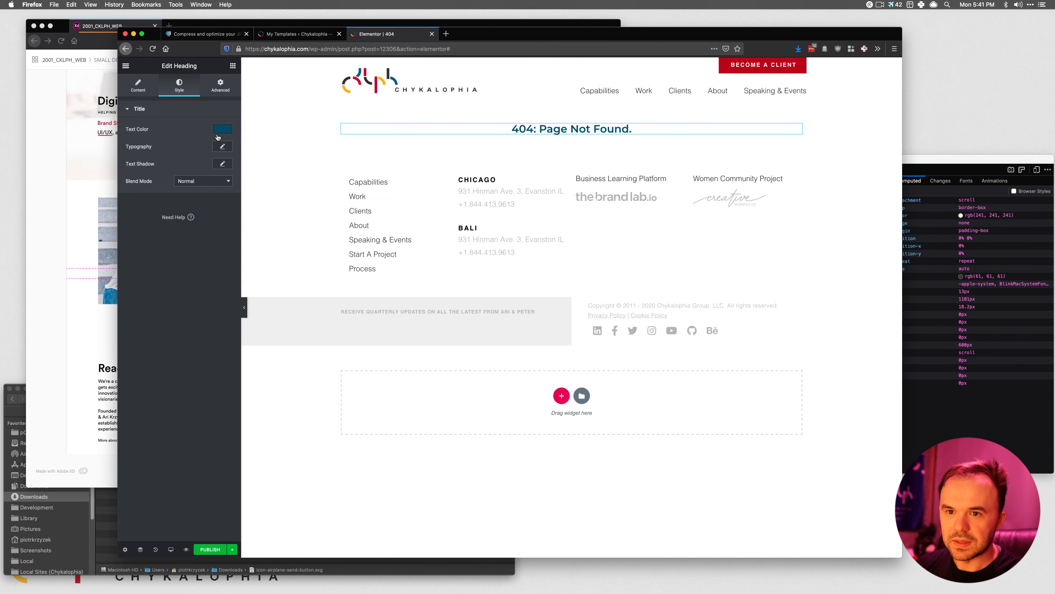
left_click(222, 147)
left_click(198, 168)
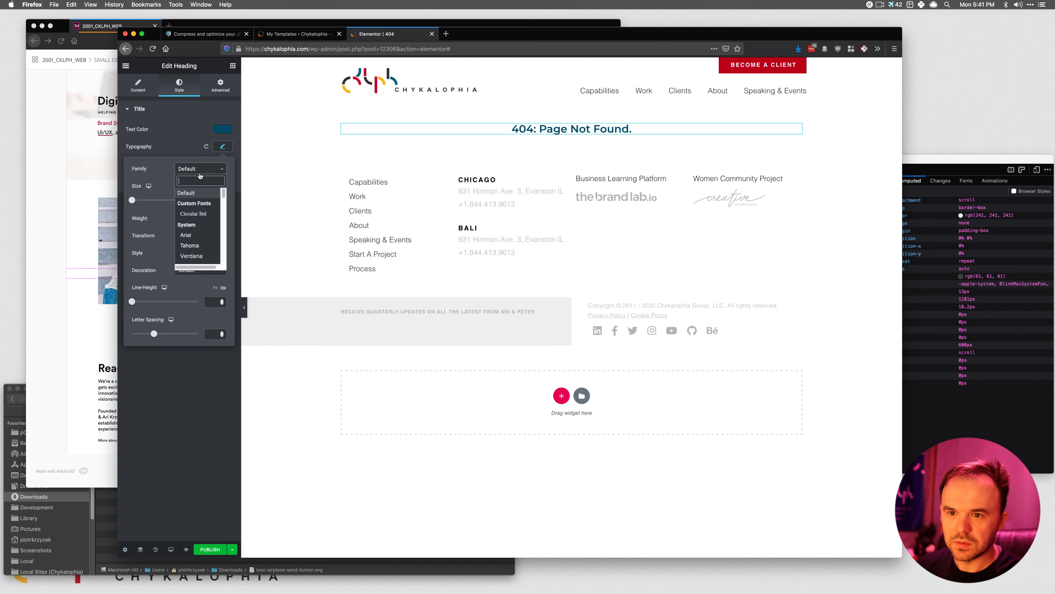
left_click(204, 209)
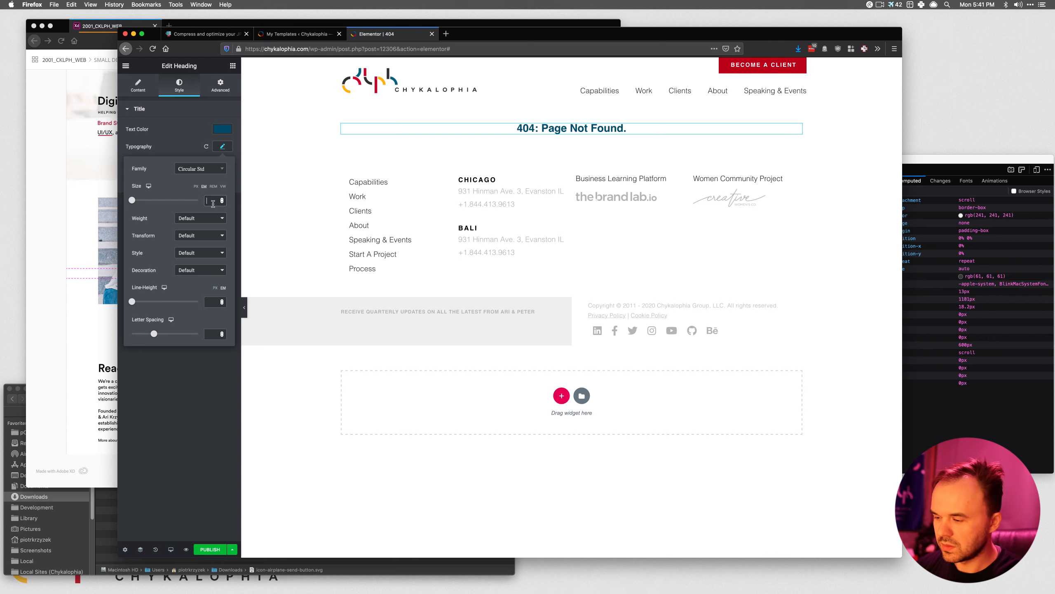
type("3")
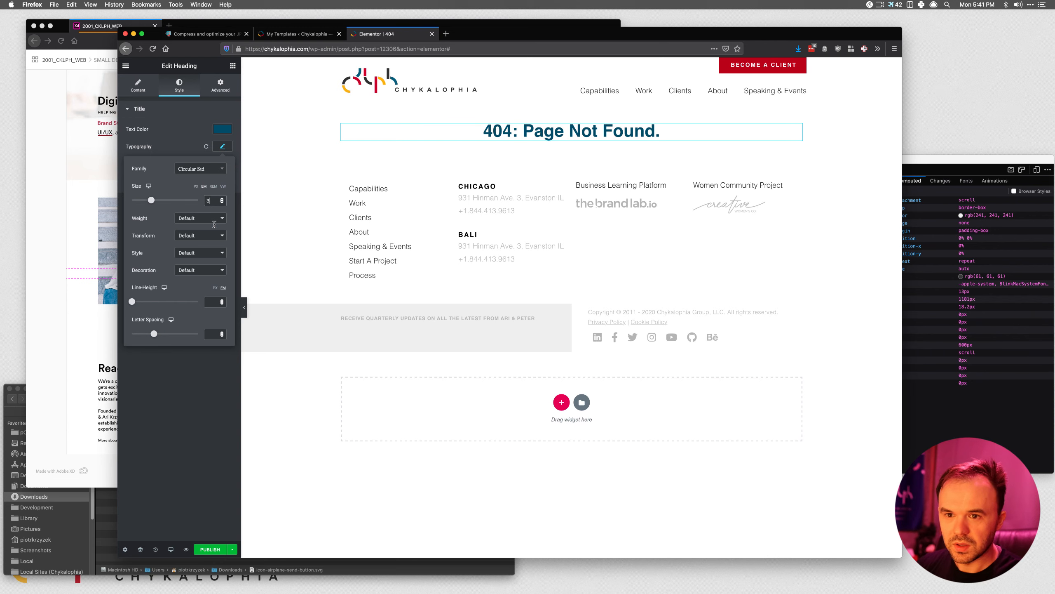
left_click(214, 225)
left_click(204, 231)
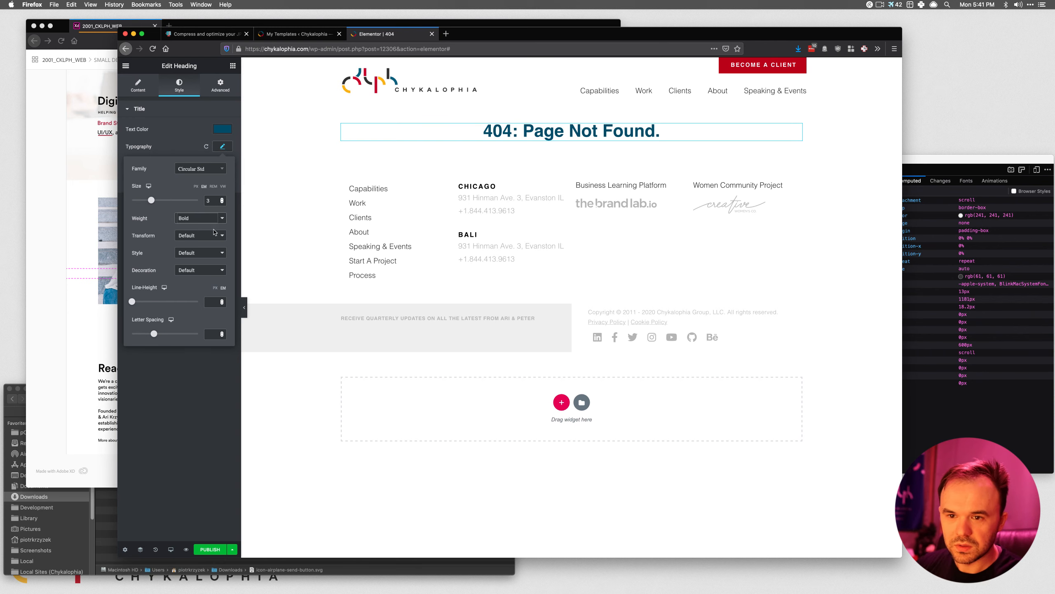
left_click(206, 217)
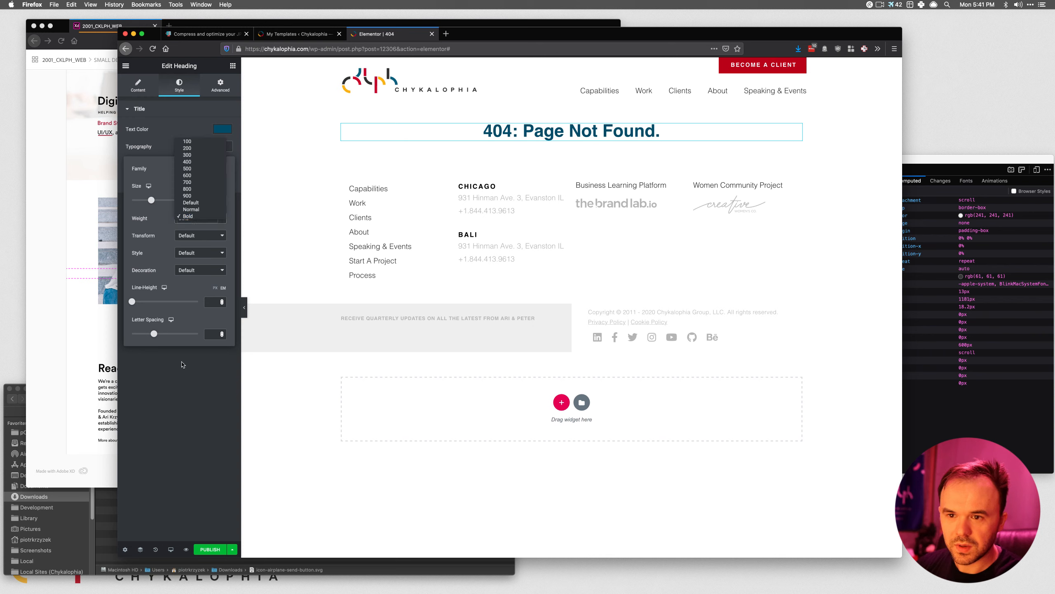
left_click(196, 231)
left_click(197, 236)
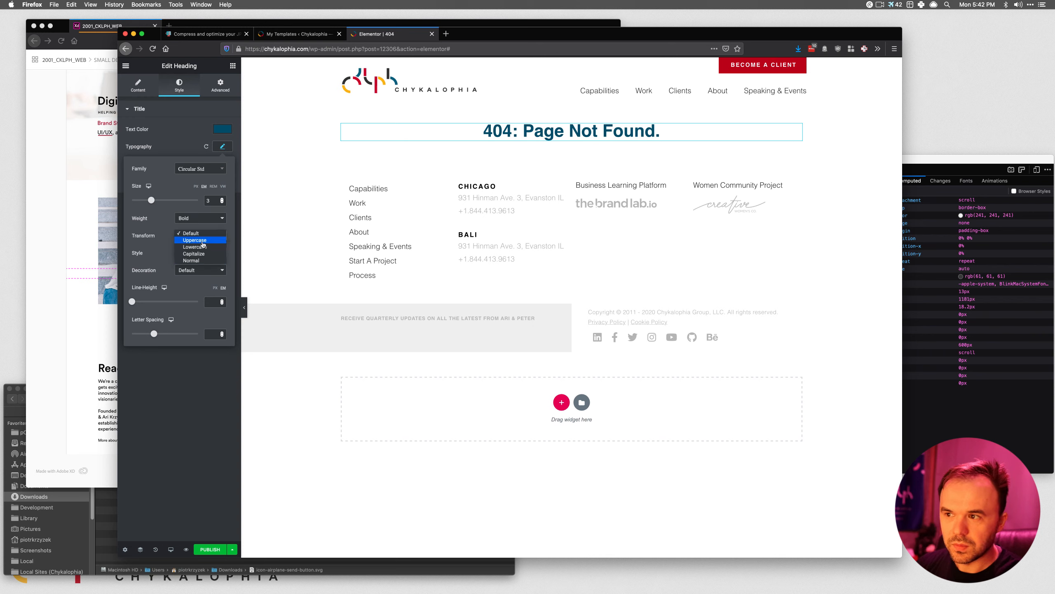
left_click(203, 244)
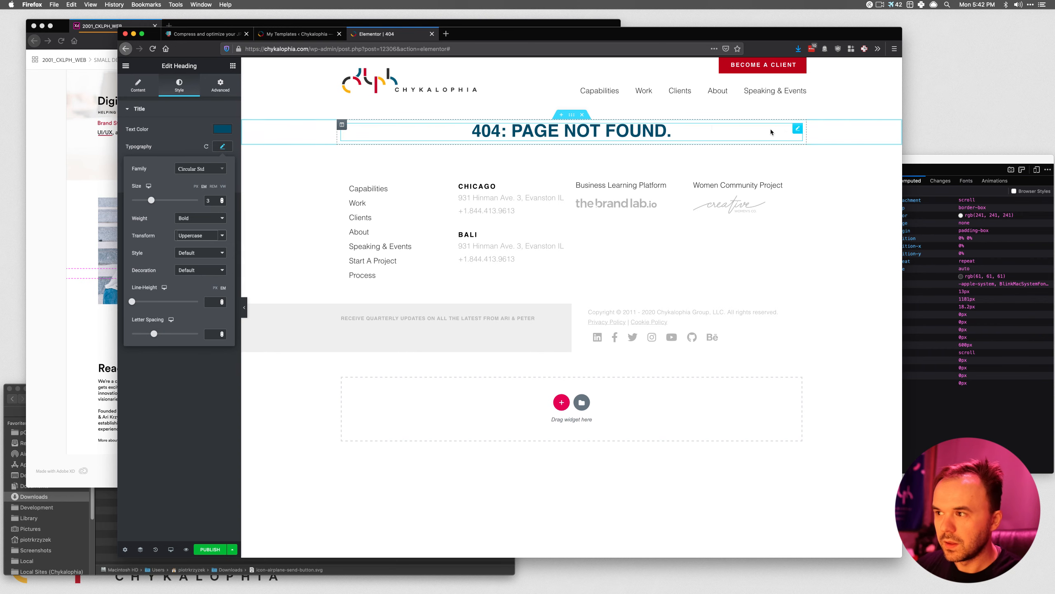
right_click(797, 128)
Duplicate the 404 heading and change the copy's HTML tag to p.
left_click(819, 146)
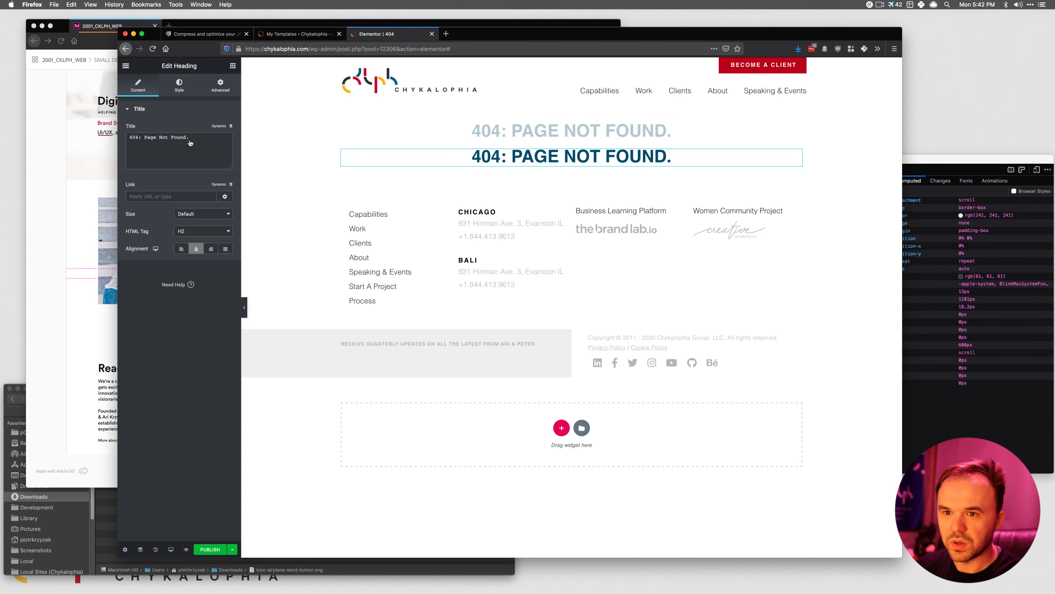
triple_click(128, 156)
left_click(210, 235)
left_click(197, 239)
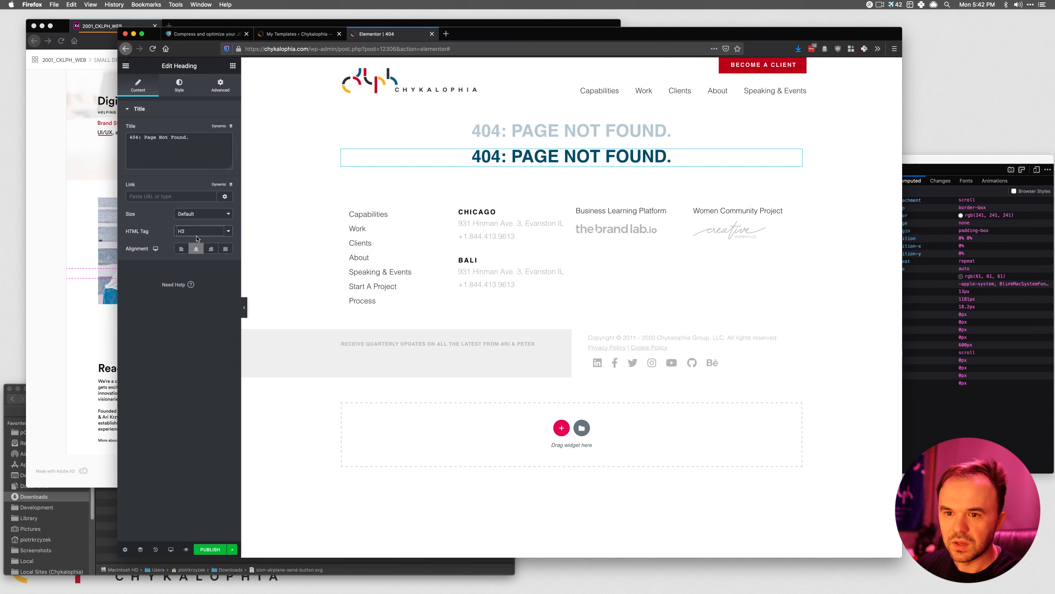
left_click(203, 231)
left_click(195, 270)
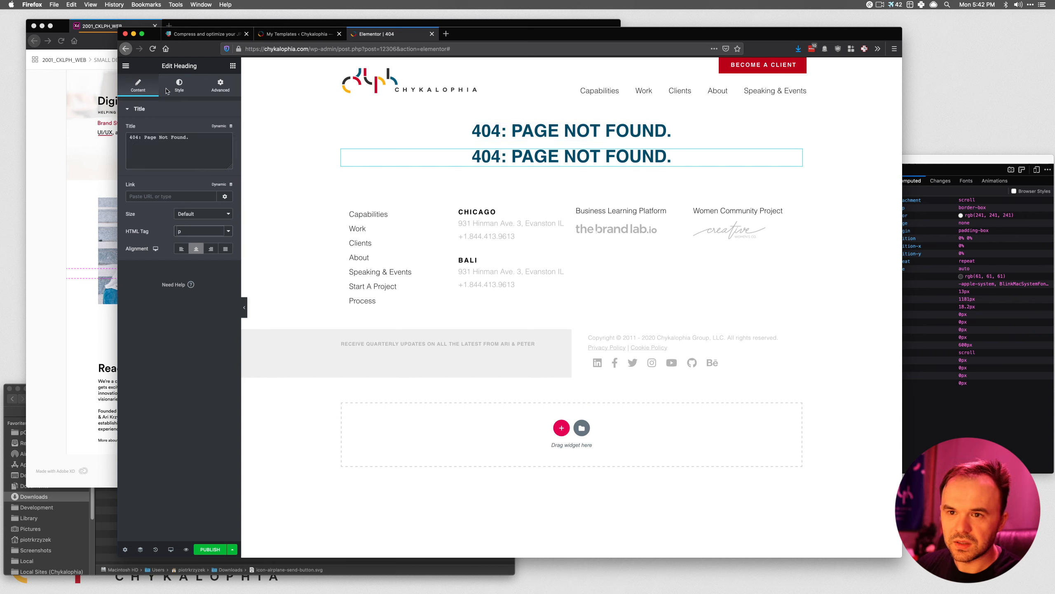
Give the paragraph copy font size 1.75 and a light 300 weight.
left_click(179, 84)
left_click(223, 147)
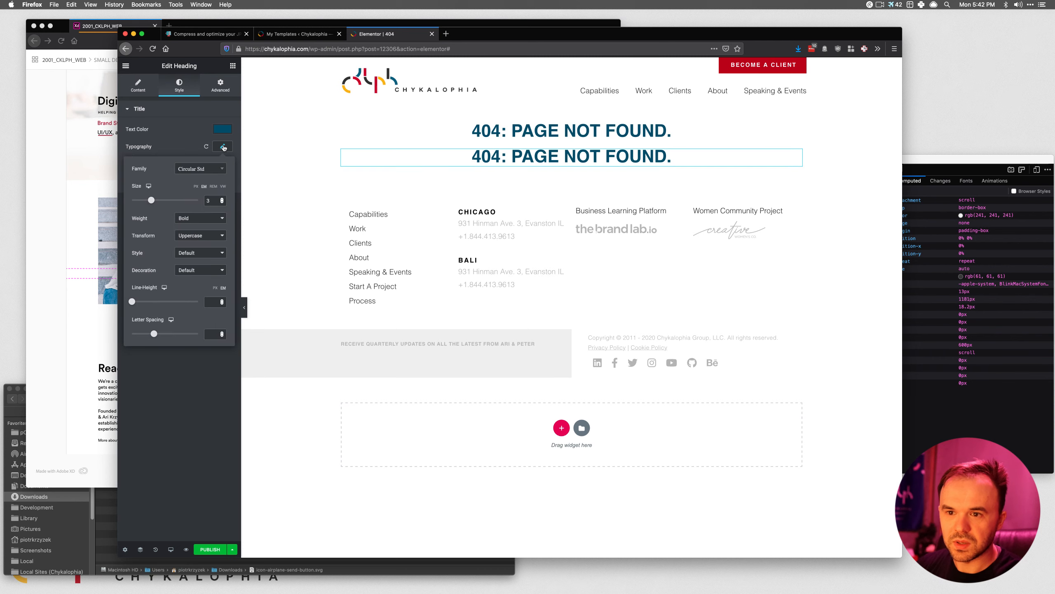
type("1.")
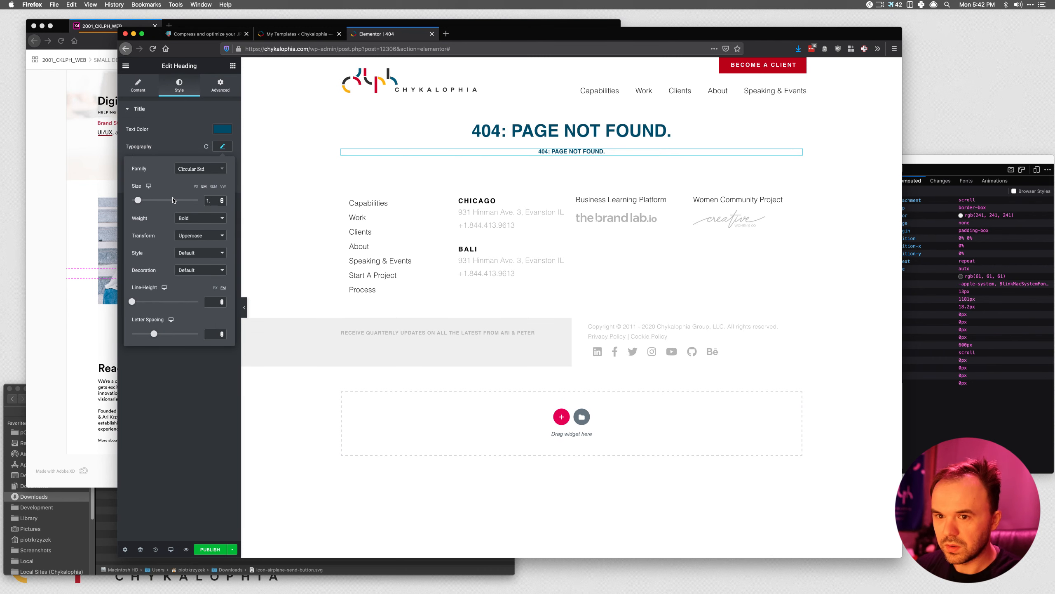
type("75")
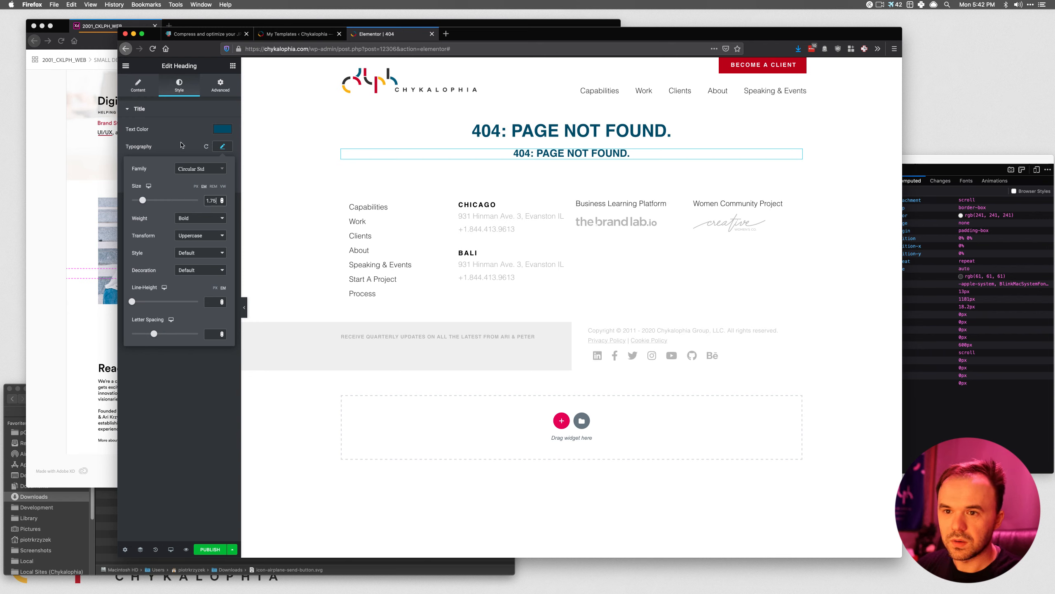
left_click(198, 220)
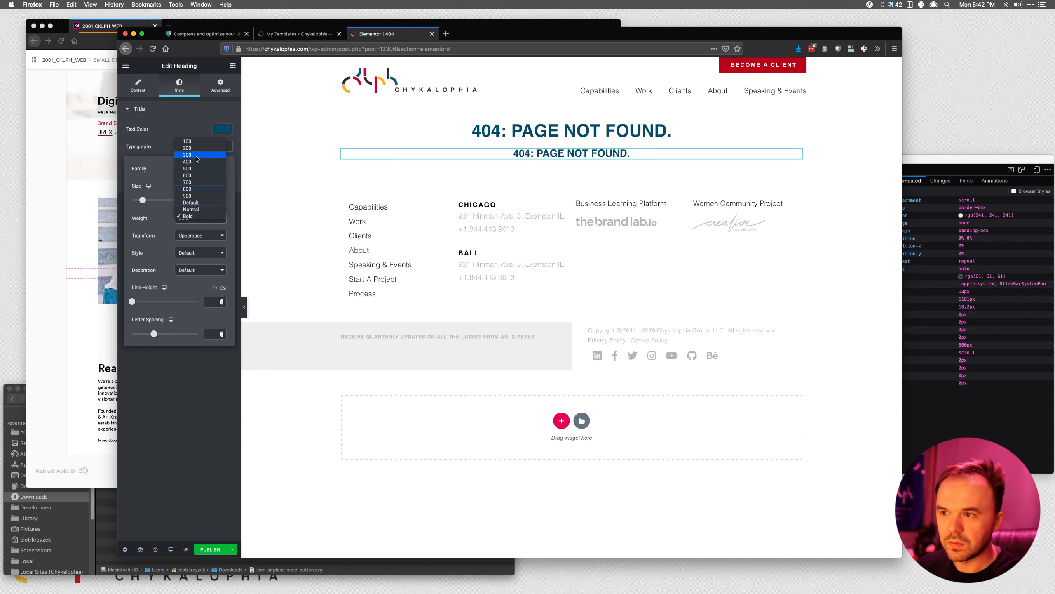
left_click(198, 155)
Replace the copy's text with 'Seems the page you were looking for is not here. Please contact us…'.
left_click(139, 85)
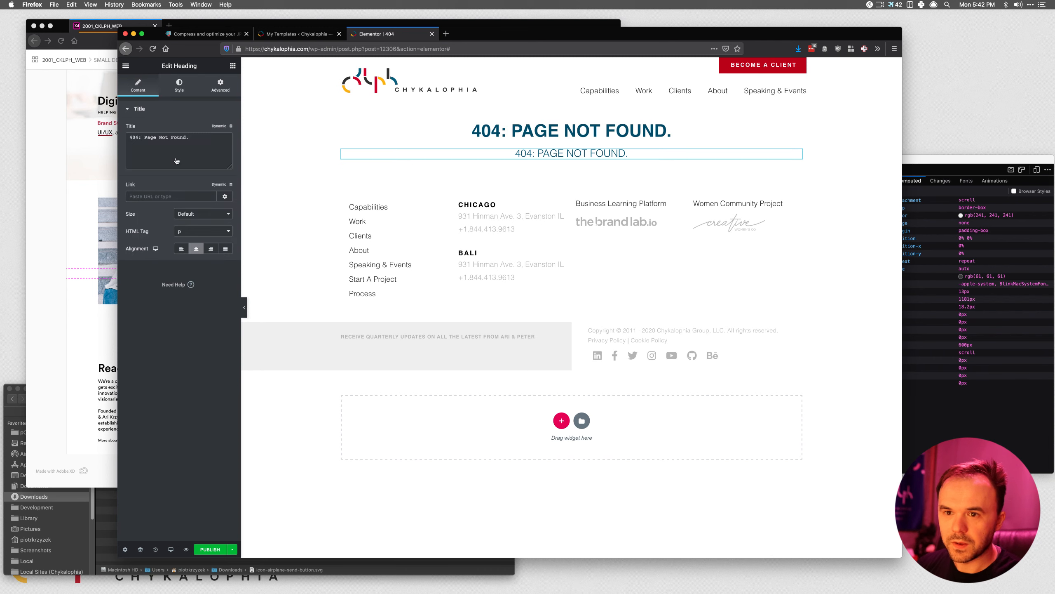
left_click(191, 146)
key("super+a")
type("Se")
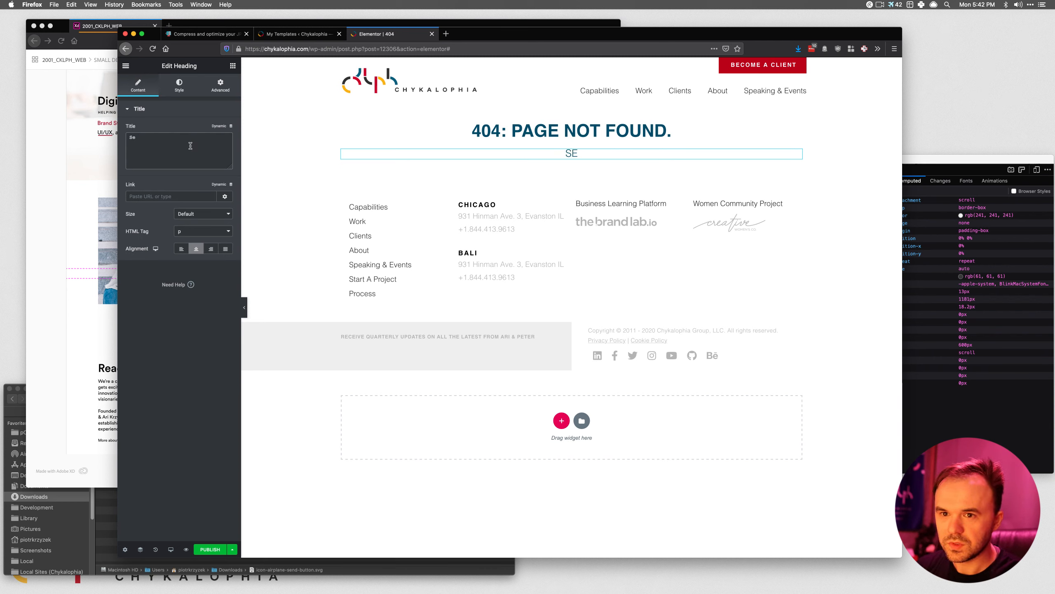
type("ems the page you w")
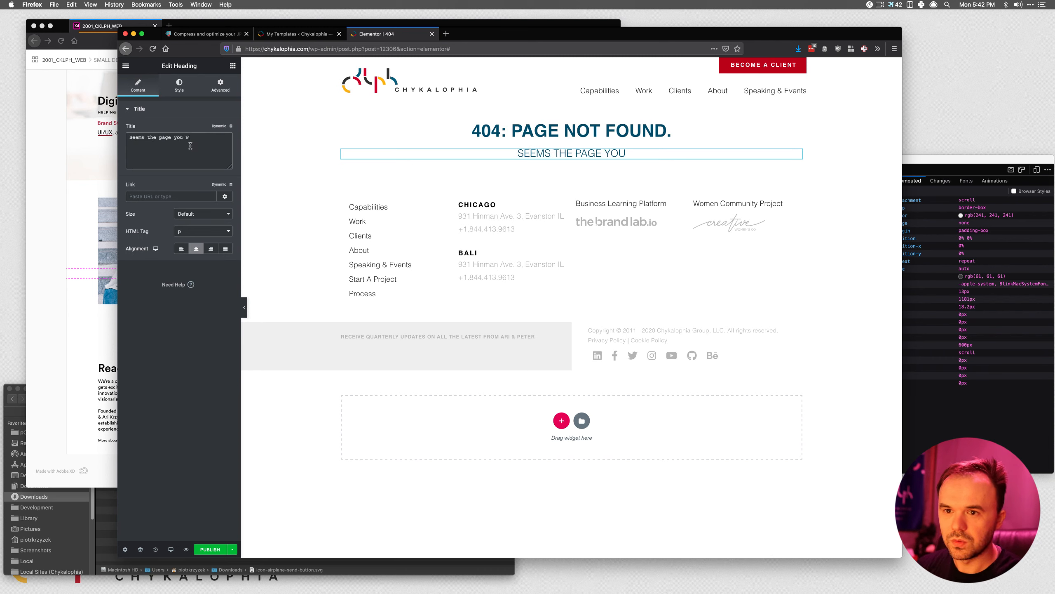
type("ere looking for is ")
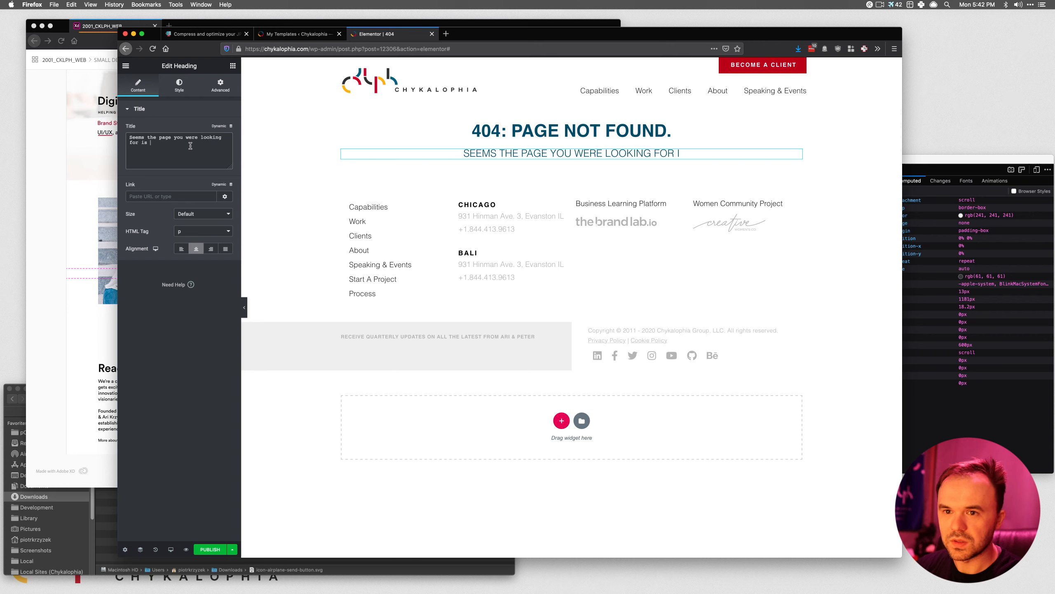
type("not here. ")
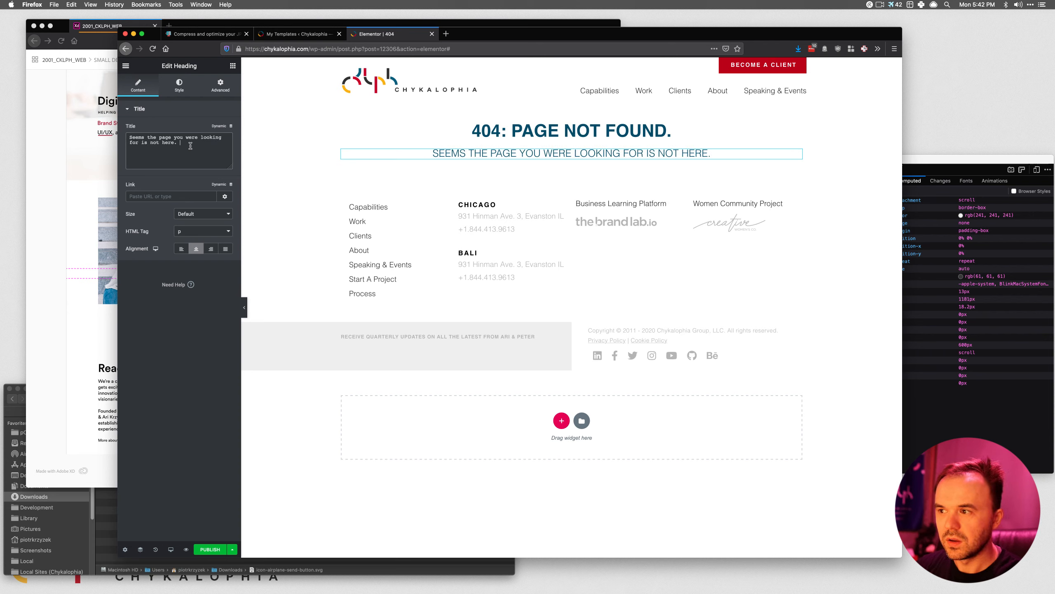
type("Please contact ")
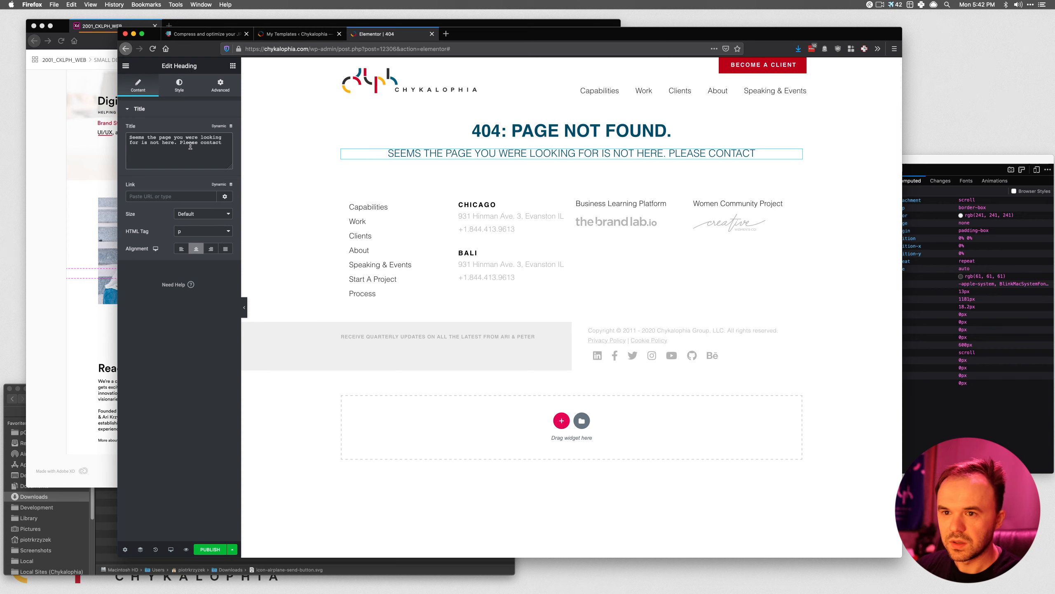
type("us to ")
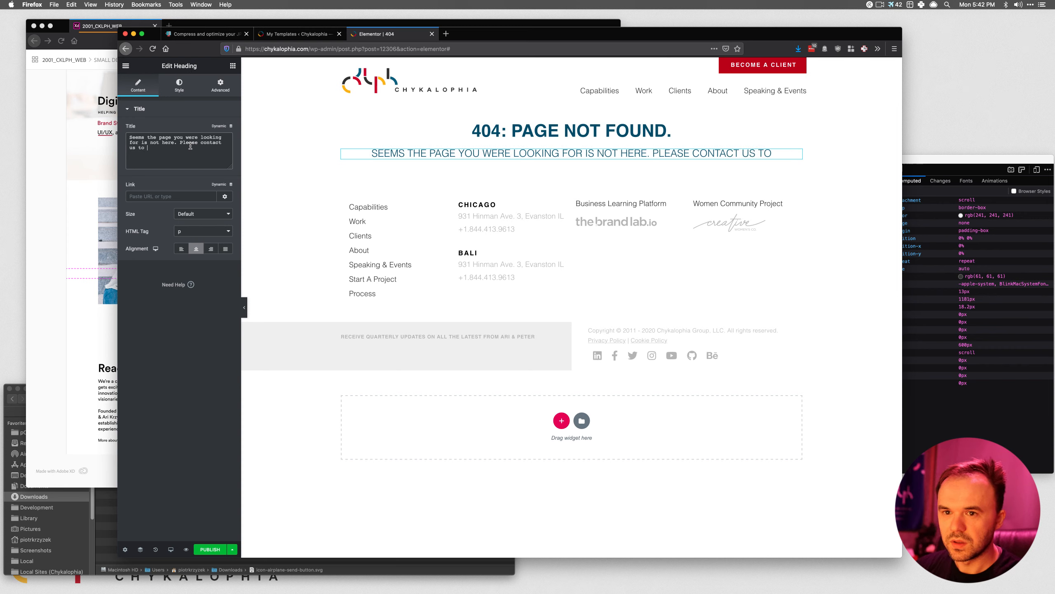
type("o h")
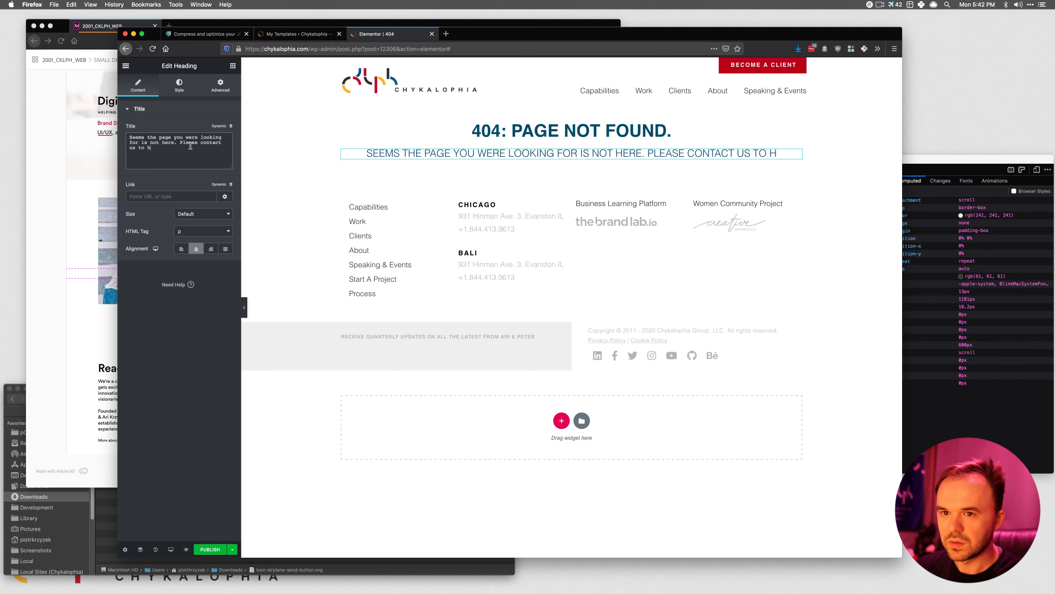
type("elp you find the correct content.")
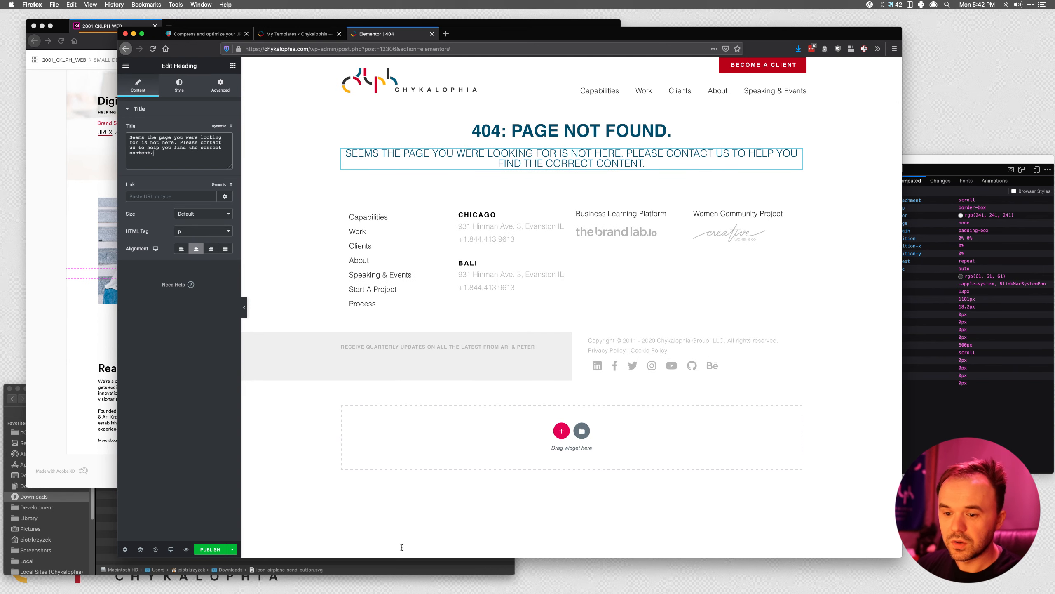
Publish the 404 template with an Include 404 Page condition and close its editor.
left_click(233, 550)
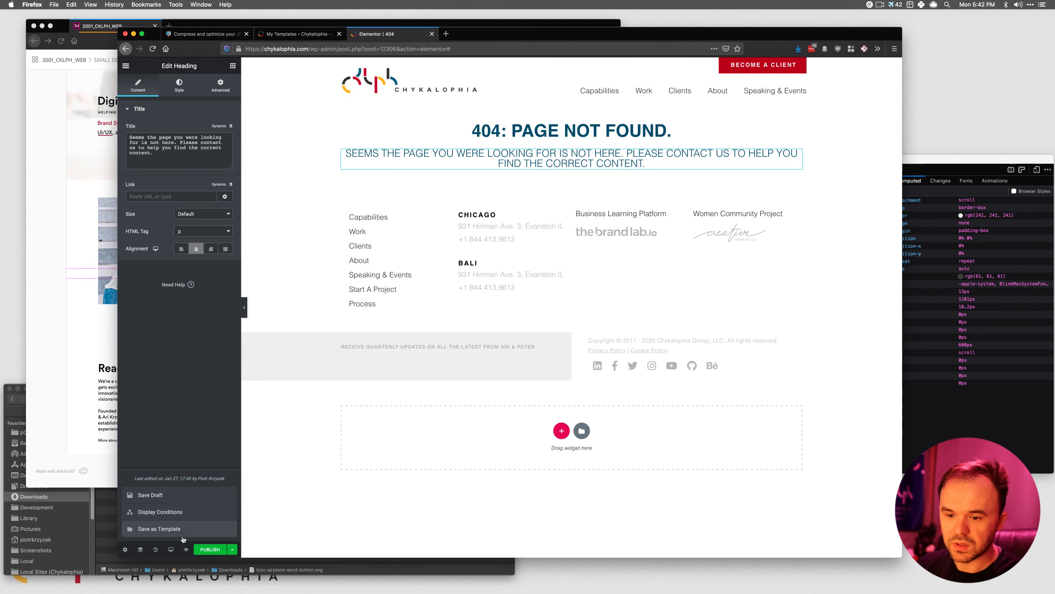
left_click(210, 549)
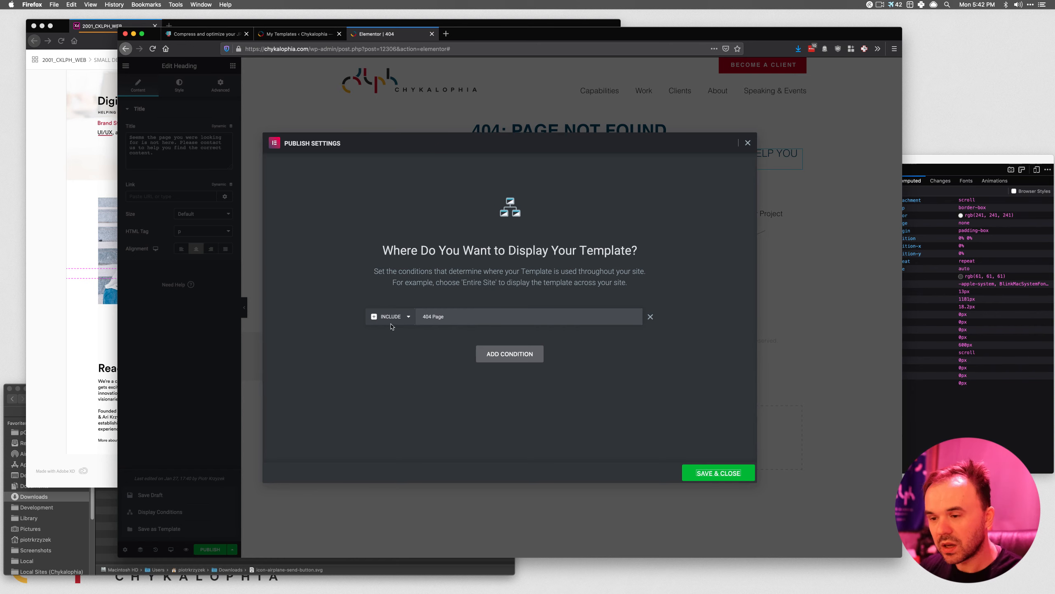
left_click(734, 473)
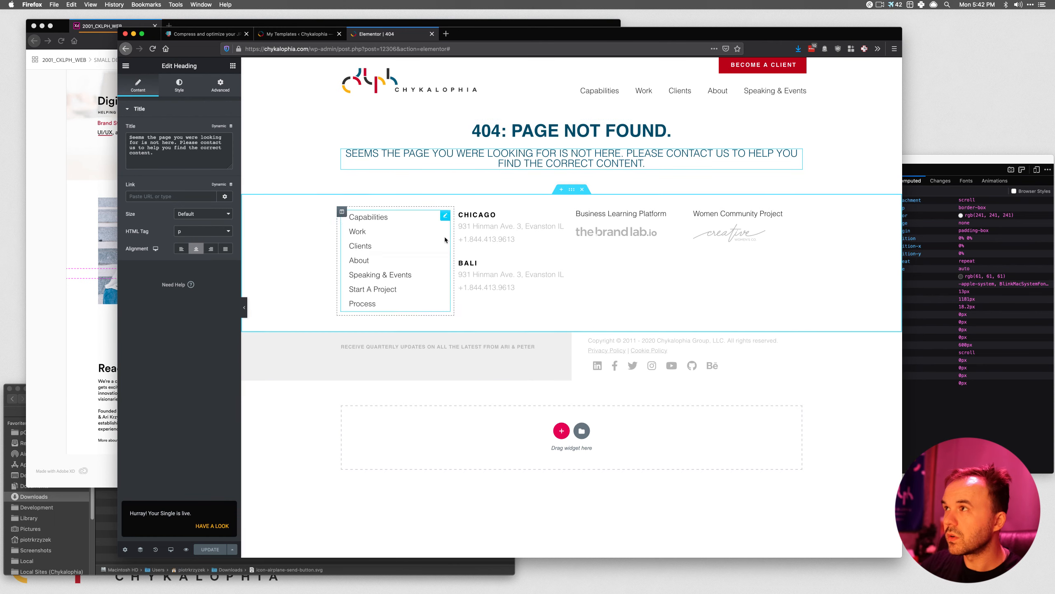
left_click(433, 34)
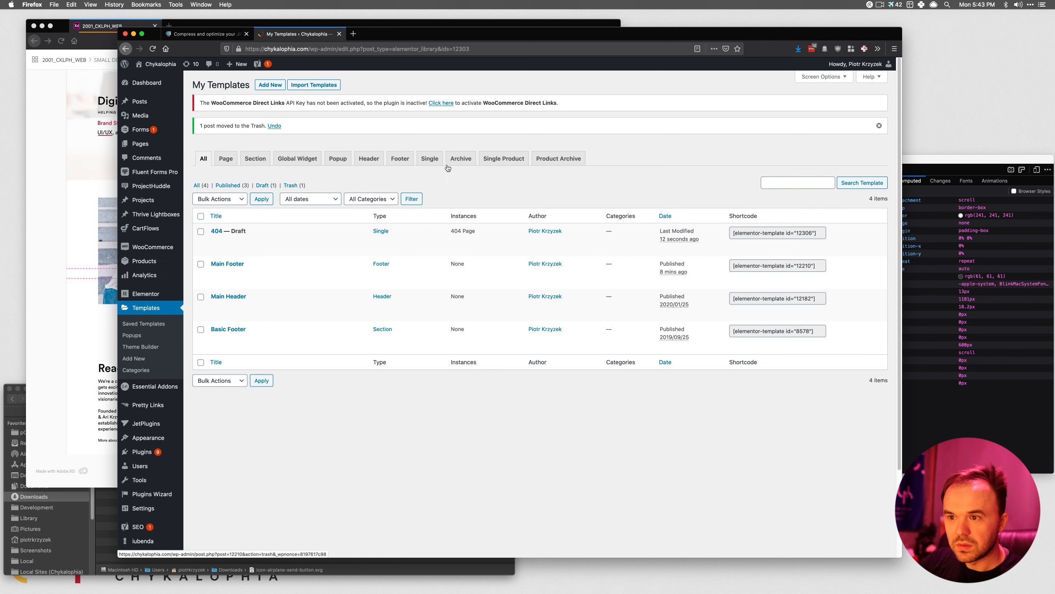
Create a Single template for Post named 'Single Blog Post', then glance at the Adobe XD design.
left_click(428, 160)
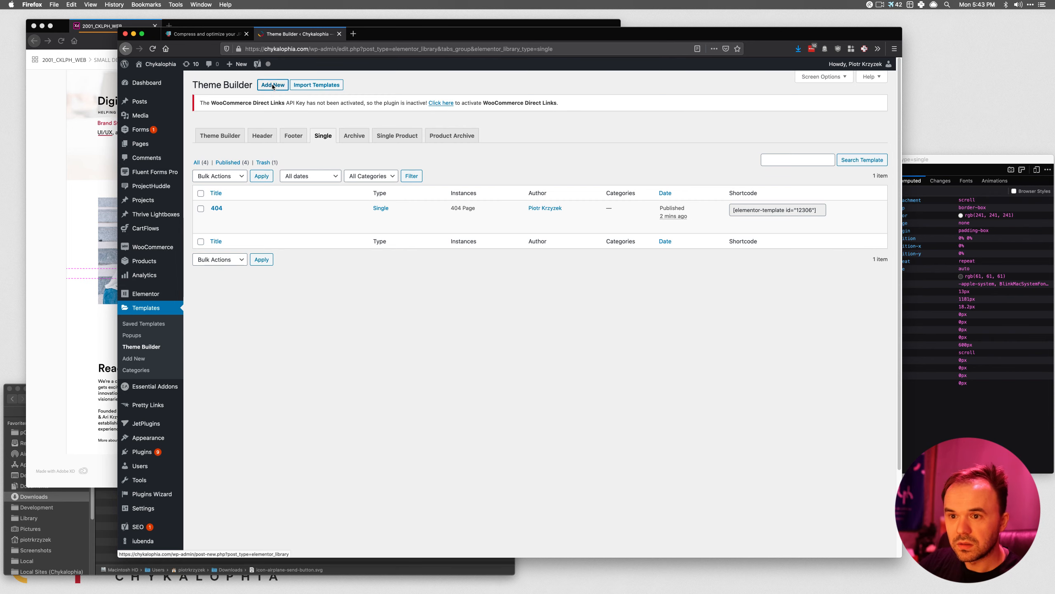
left_click(273, 85)
left_click(576, 318)
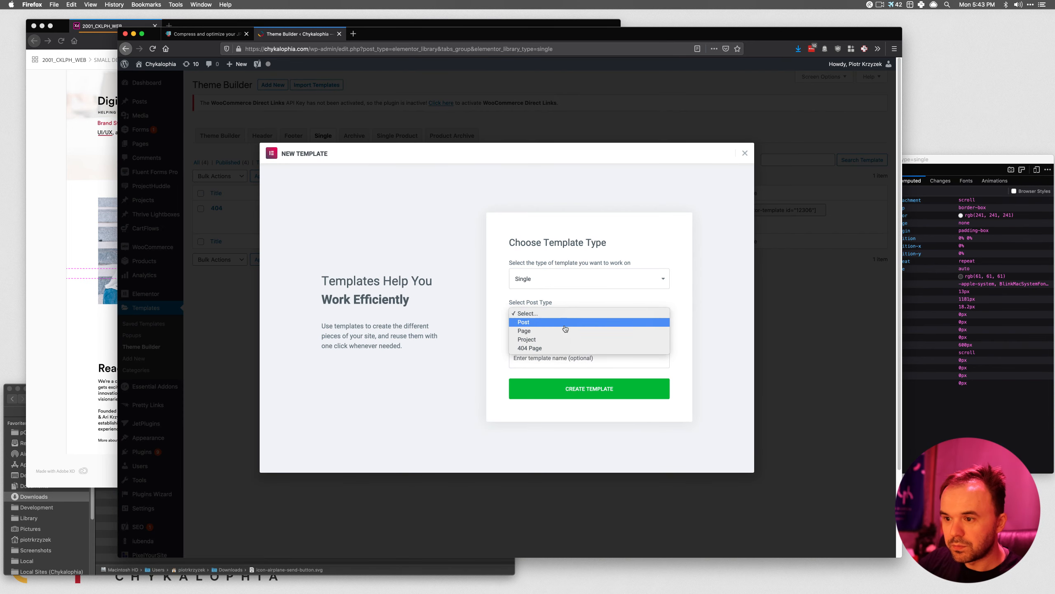
left_click(553, 323)
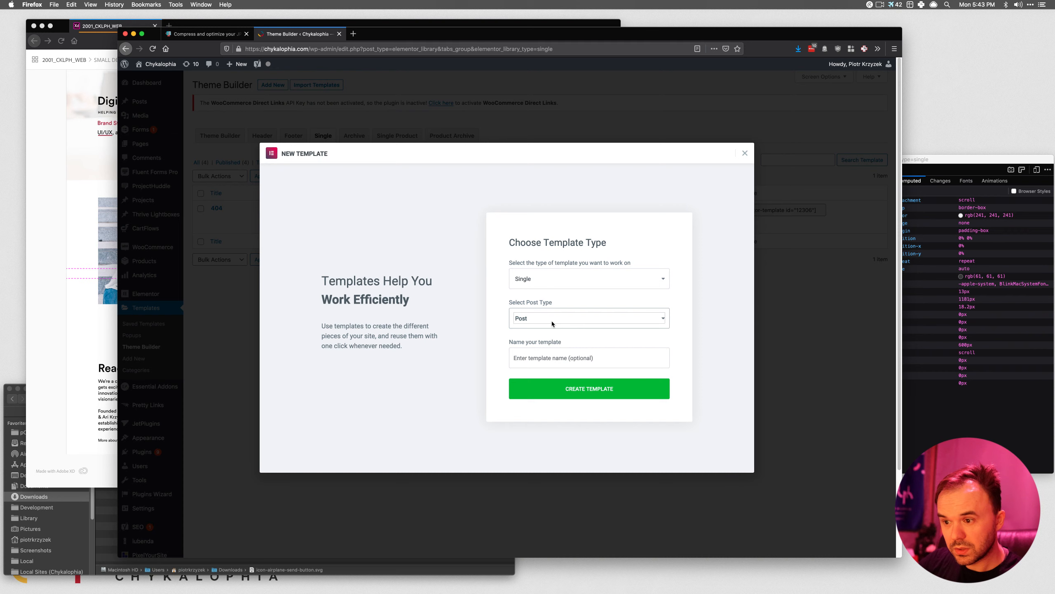
left_click(554, 360)
type("Single Blog Post")
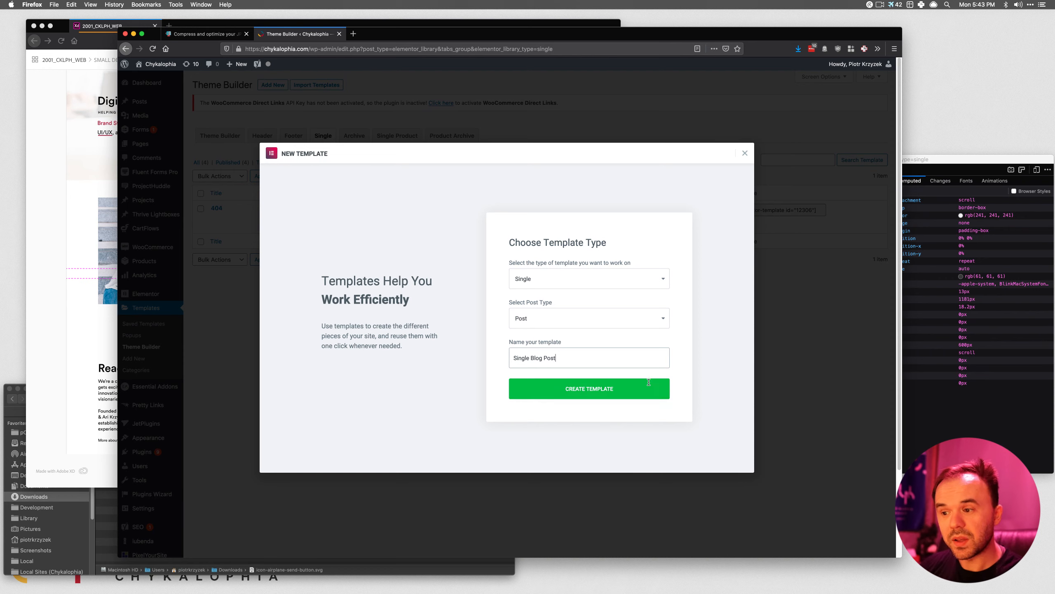
left_click(639, 388)
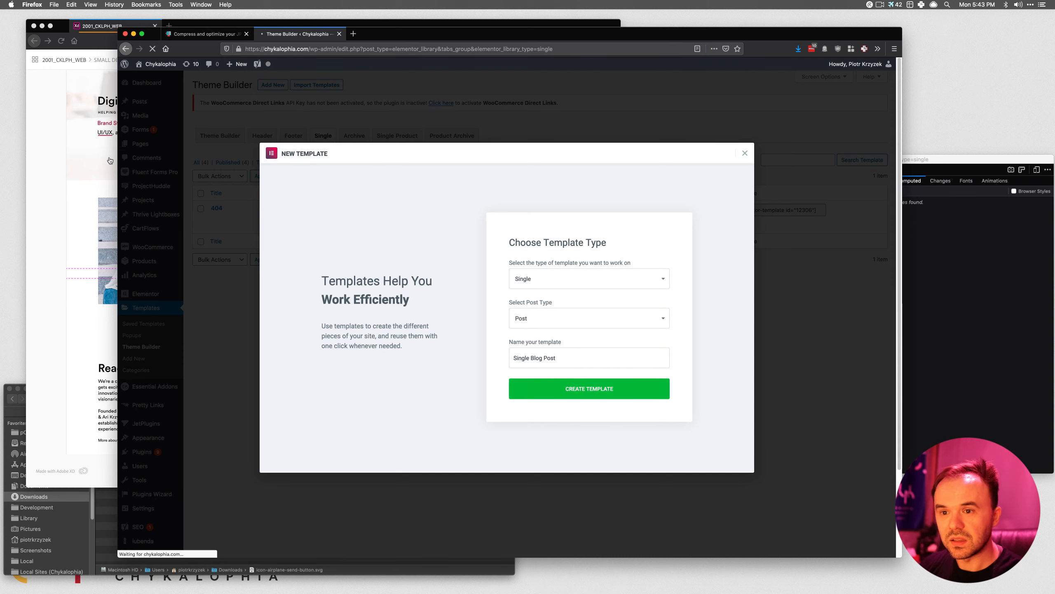
left_click(96, 147)
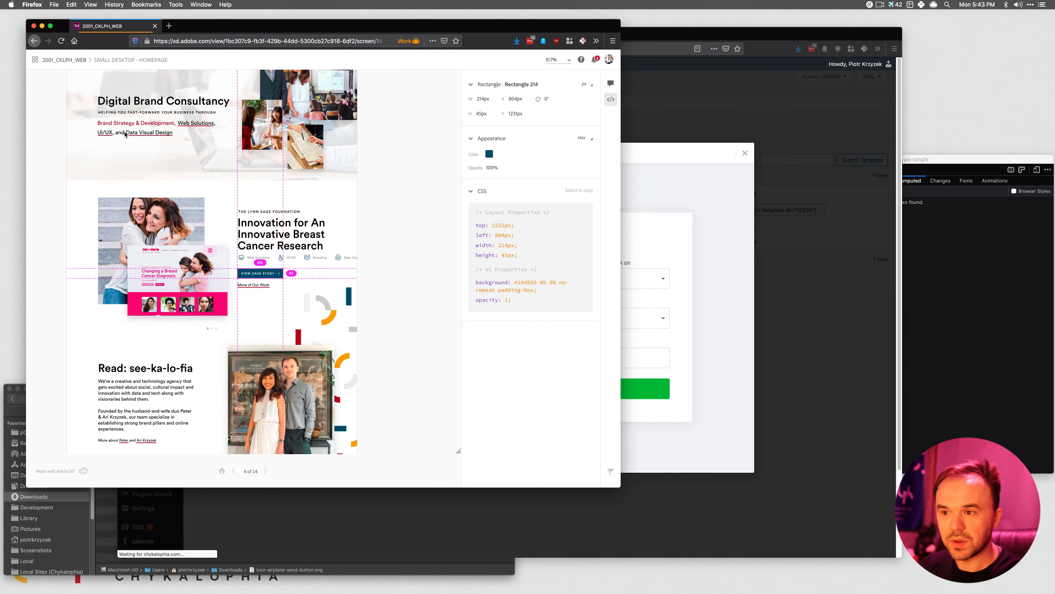
scroll(125, 134, "up", 5)
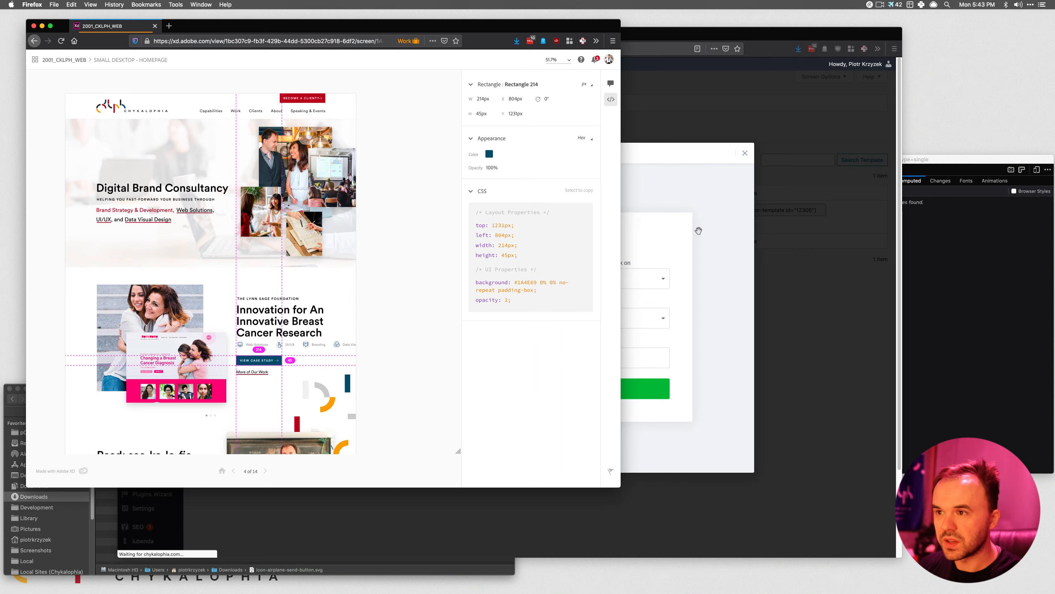
left_click(698, 231)
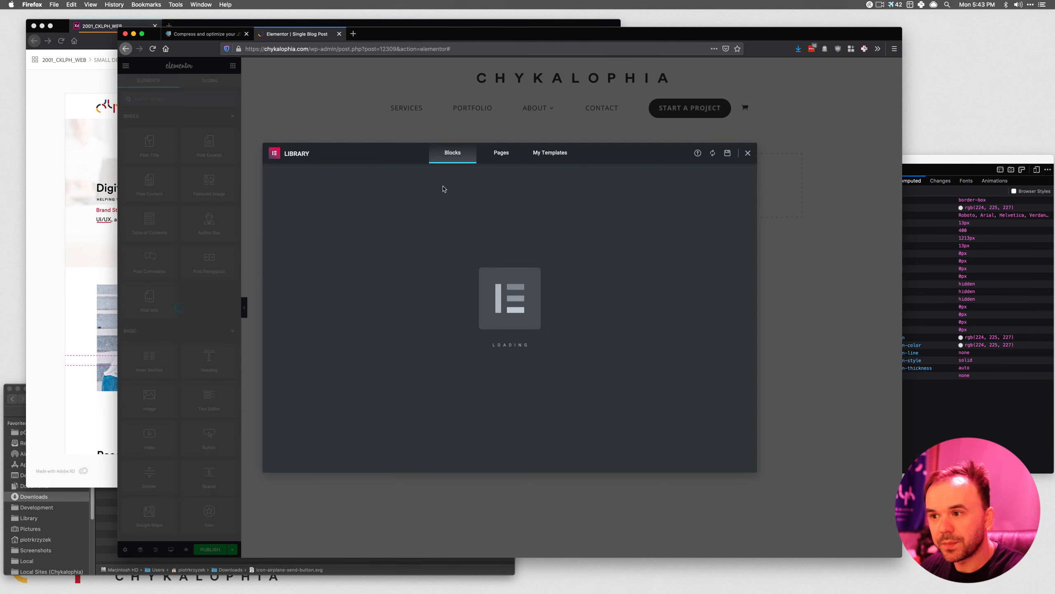
Insert the saved 404 template from My Templates, declining its document settings.
left_click(550, 152)
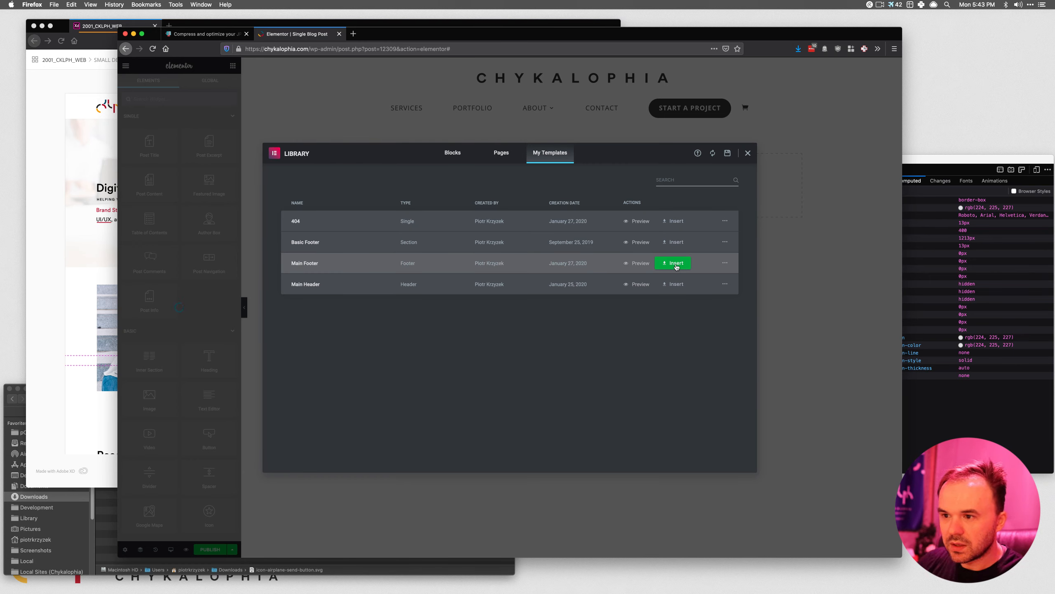
left_click(677, 225)
left_click(465, 338)
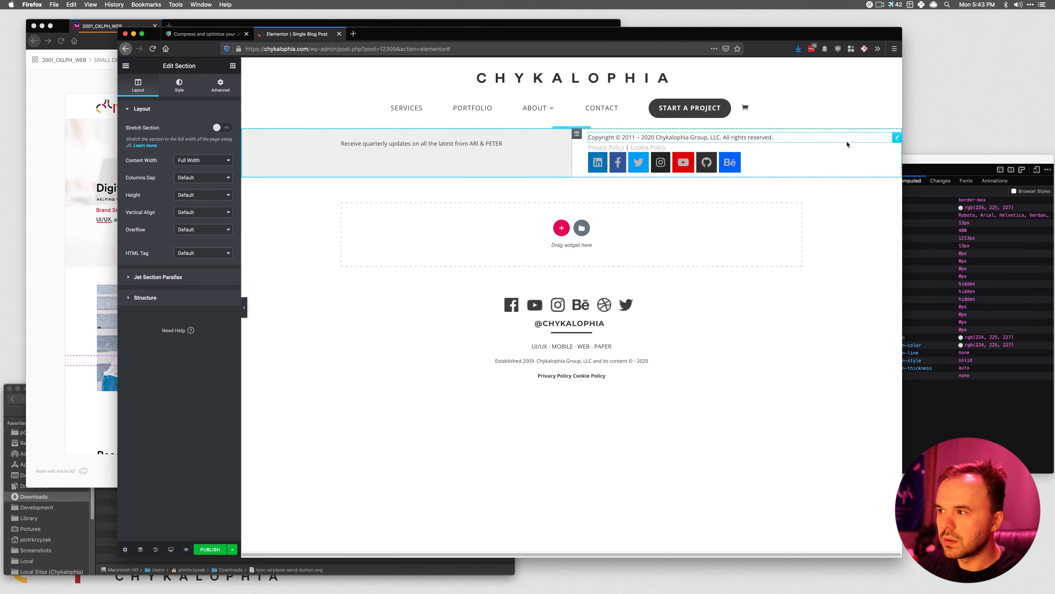
Delete the inserted newsletter column, check the Navigator, then reload the editor without saving.
right_click(566, 135)
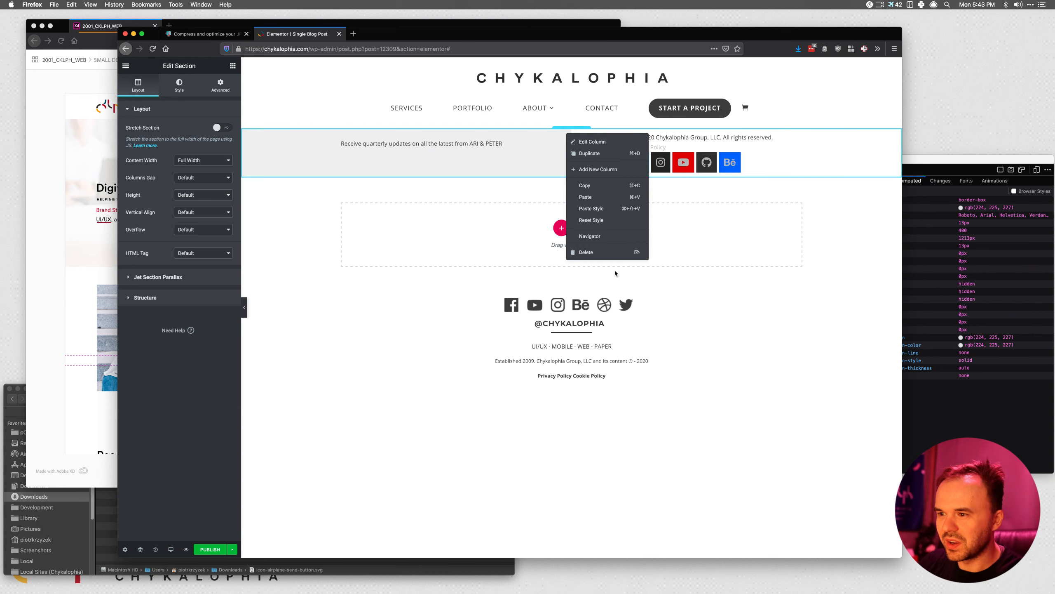
left_click(602, 250)
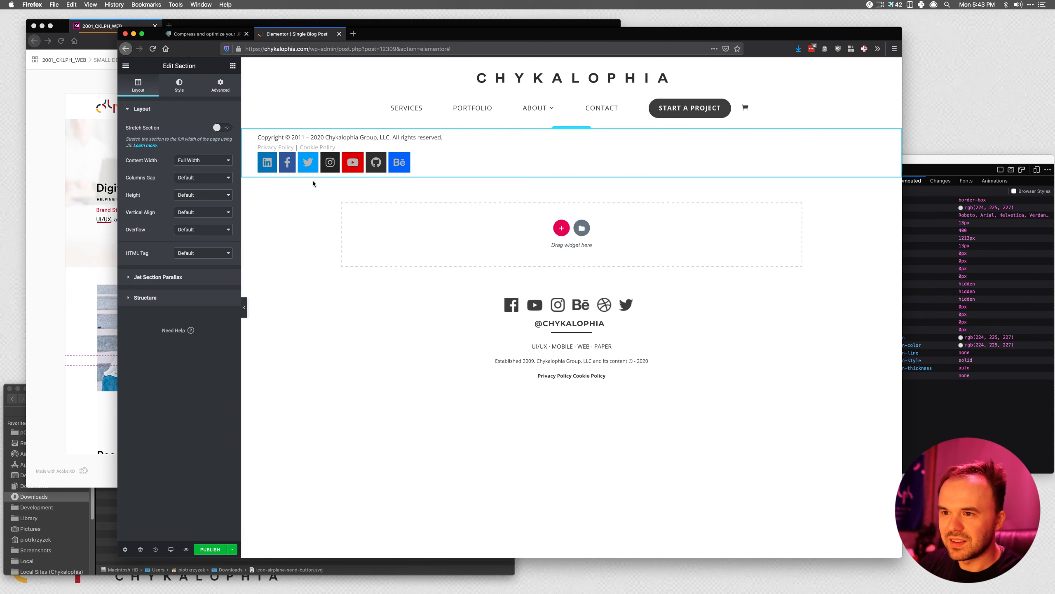
right_click(509, 145)
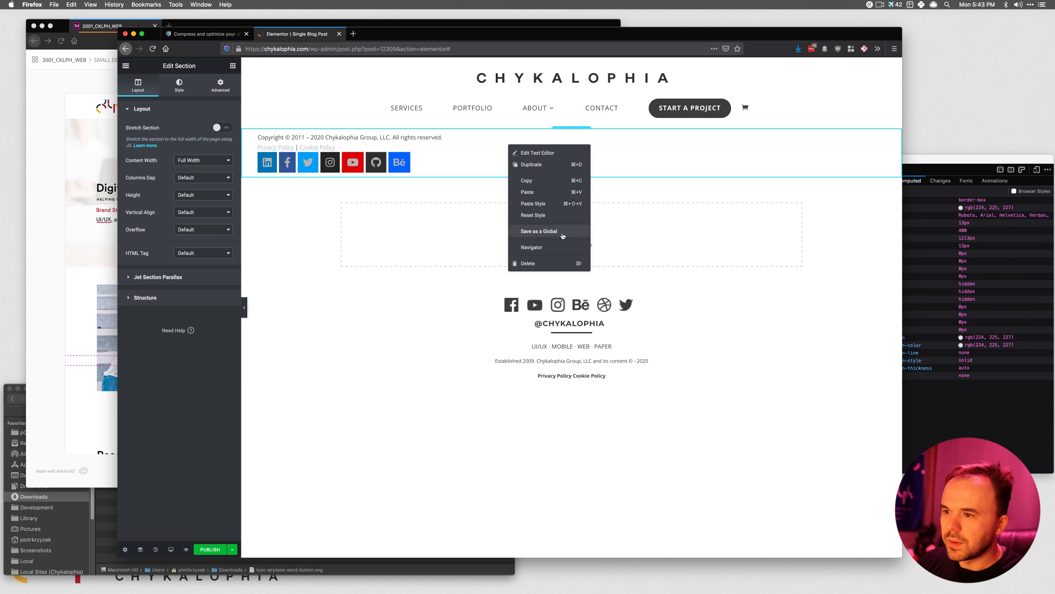
left_click(537, 248)
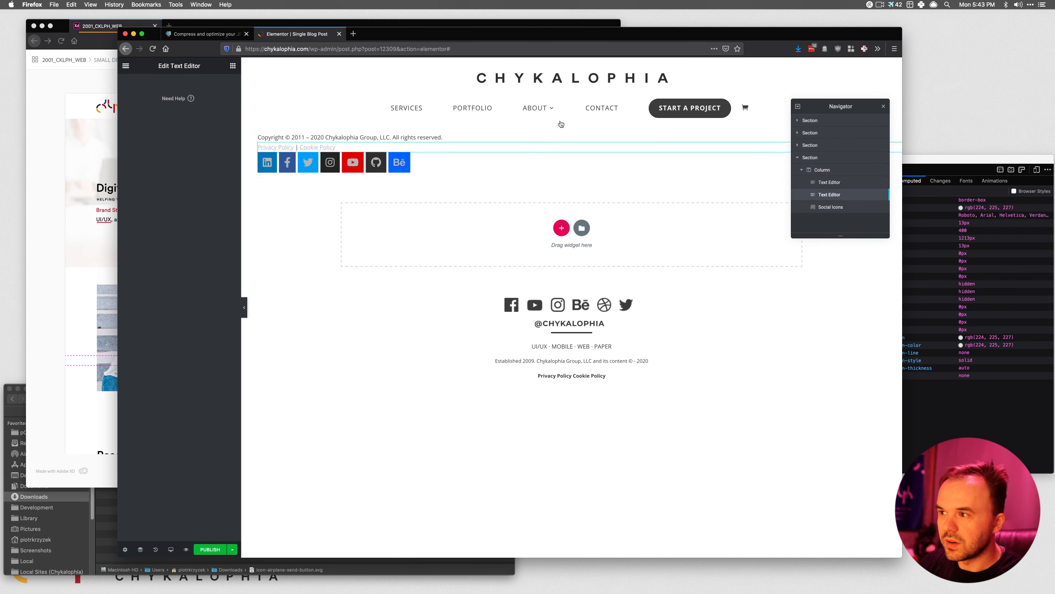
left_click(797, 120)
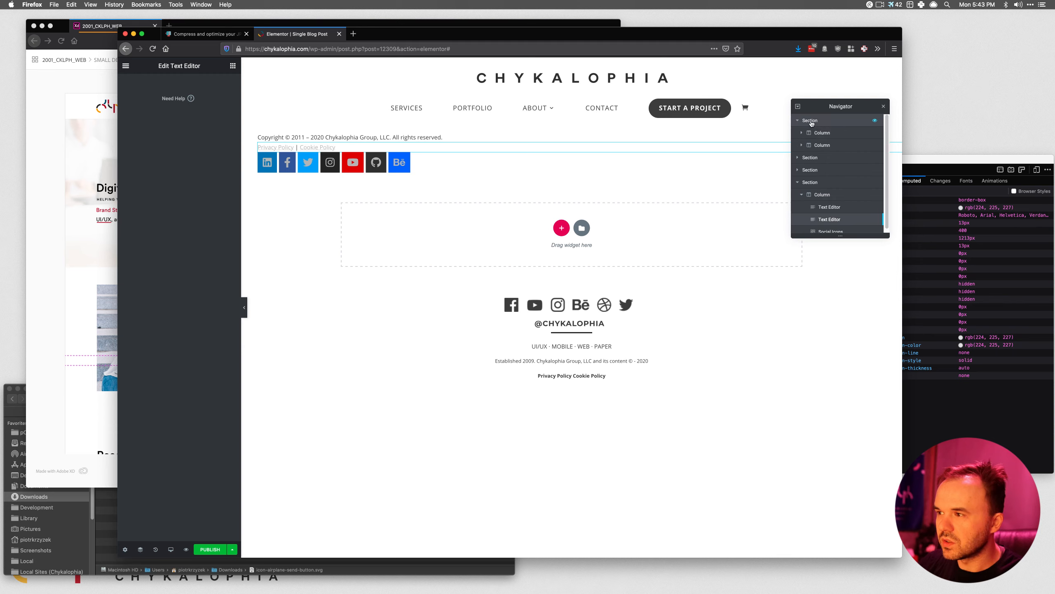
left_click(858, 125)
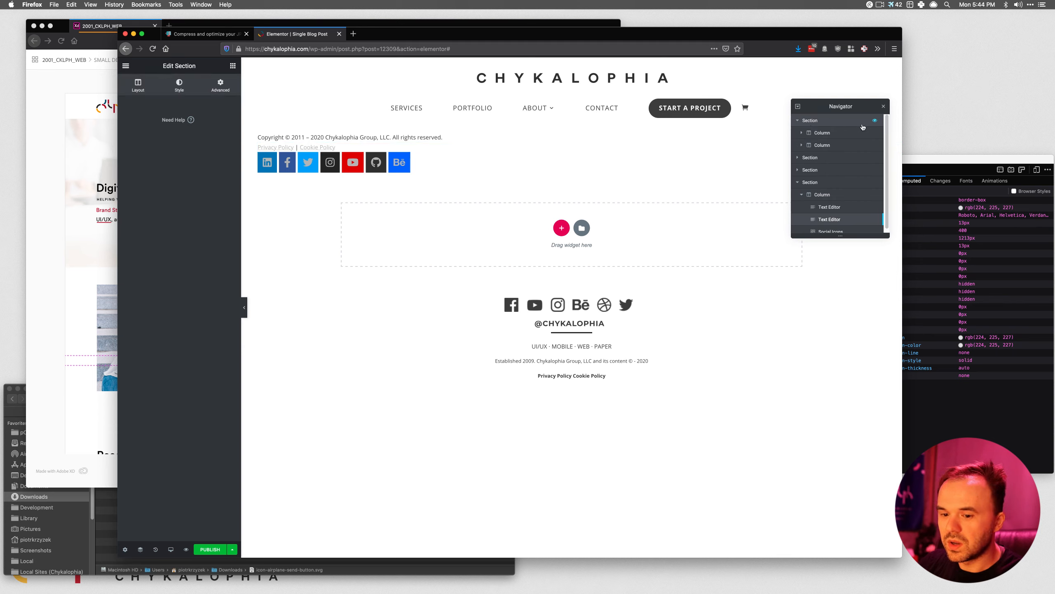
left_click(153, 49)
left_click(606, 252)
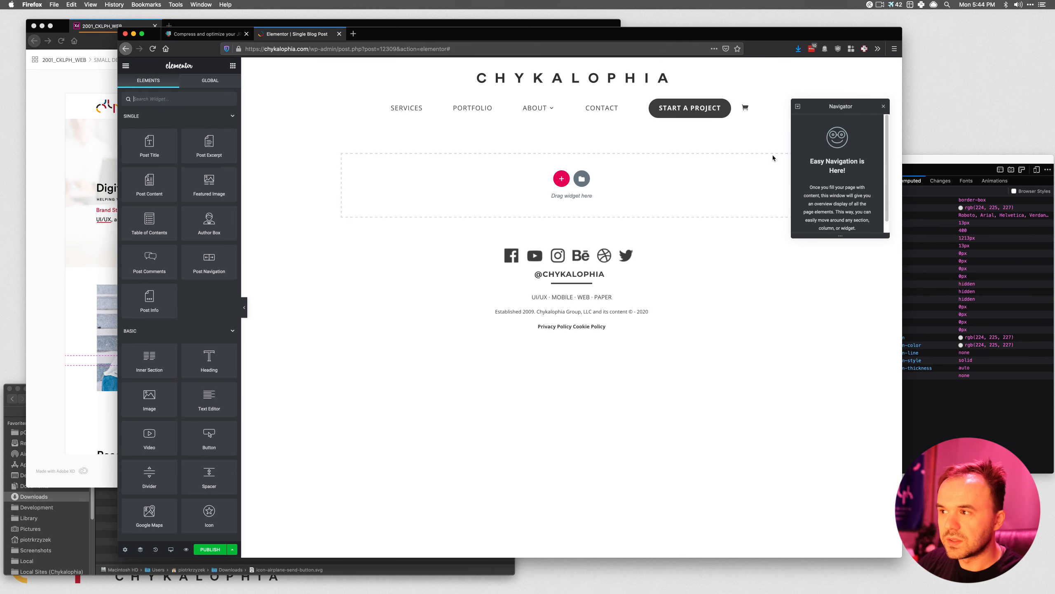
Close the Navigator and switch the Single Blog Post page layout to Elementor Canvas.
left_click(885, 108)
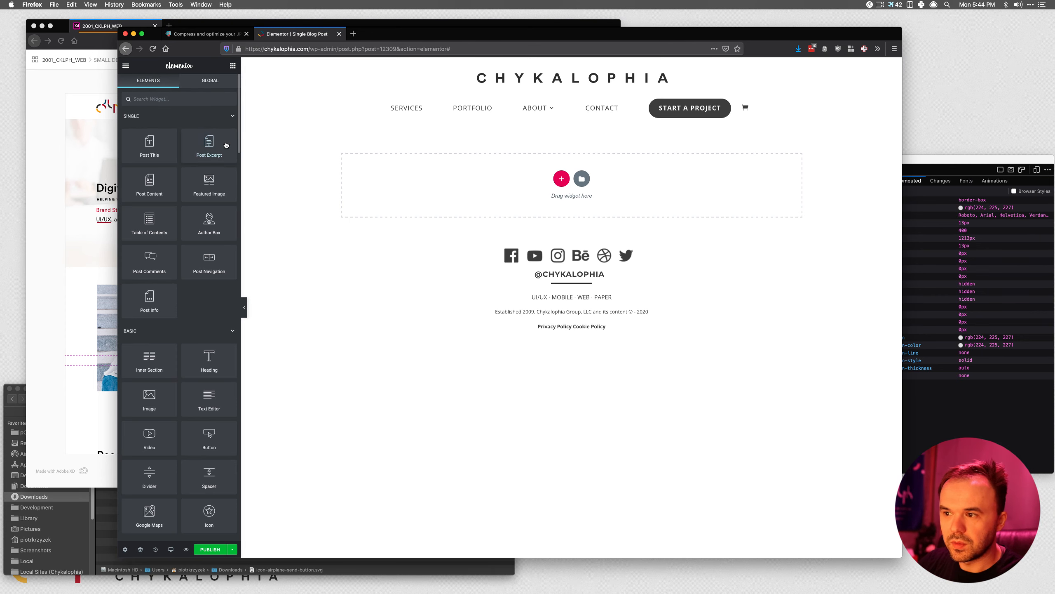
left_click(125, 549)
left_click(196, 172)
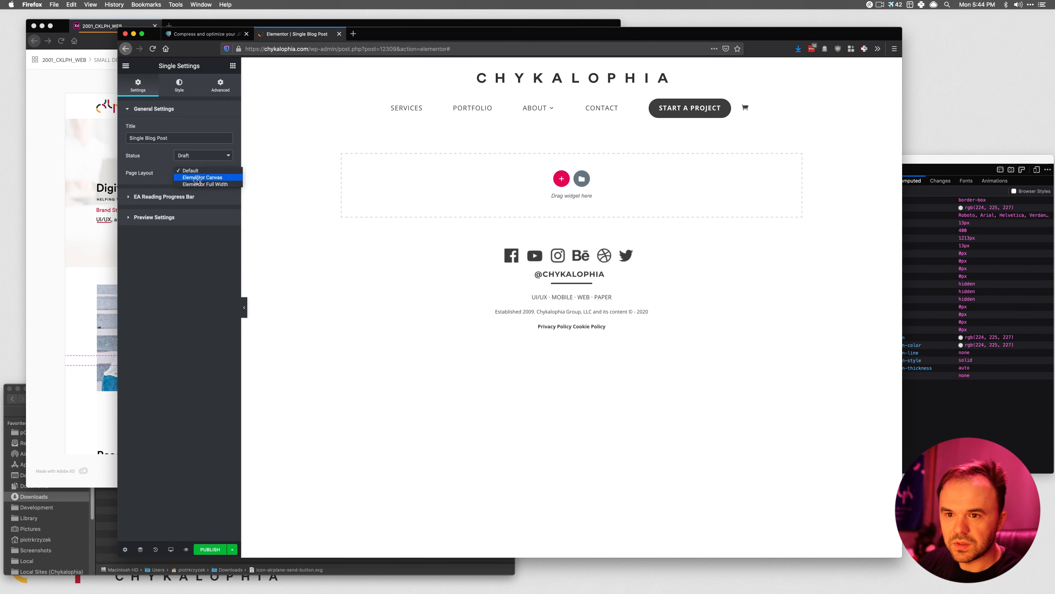
left_click(202, 180)
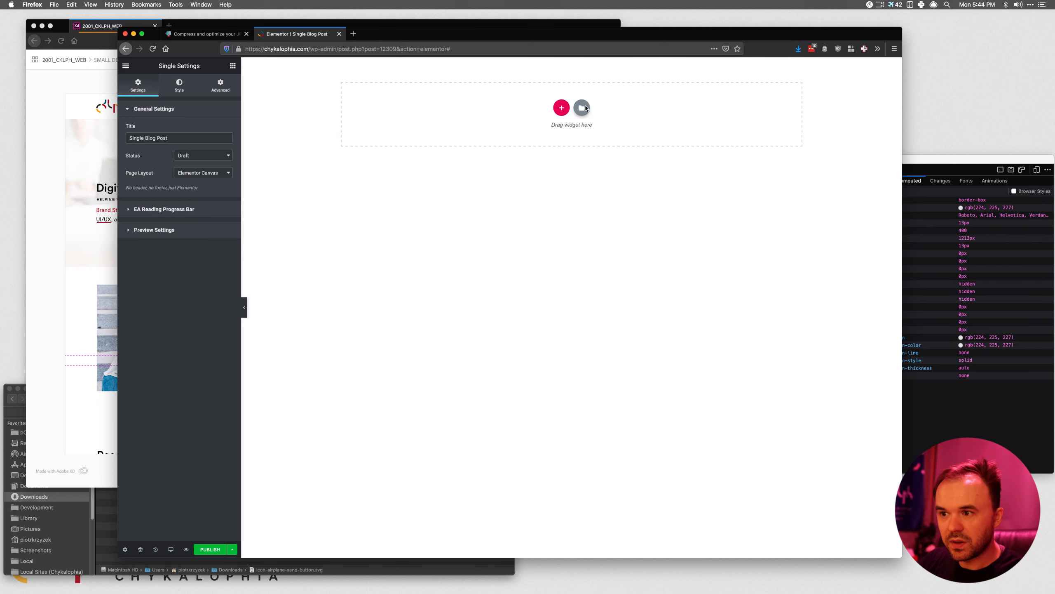
left_click(582, 109)
left_click(545, 154)
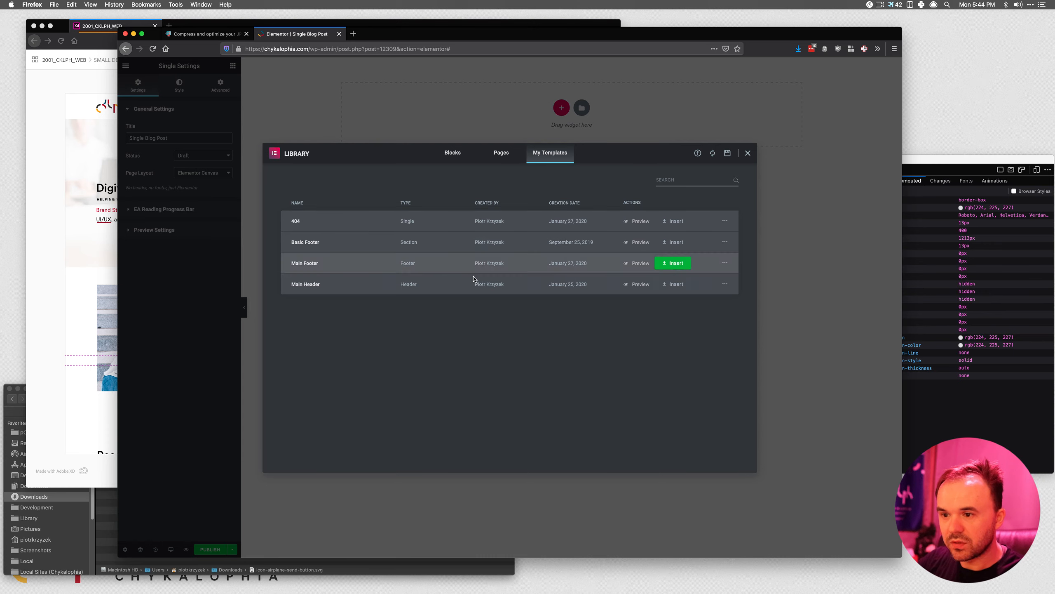
Insert the Main Header and Main Footer templates, skipping their document settings.
left_click(673, 285)
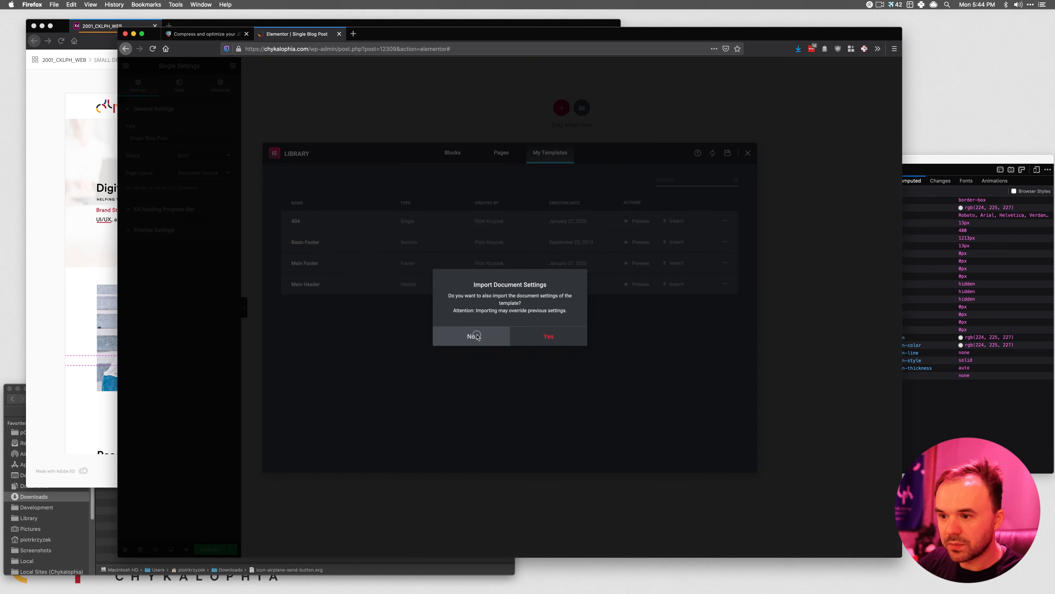
left_click(474, 336)
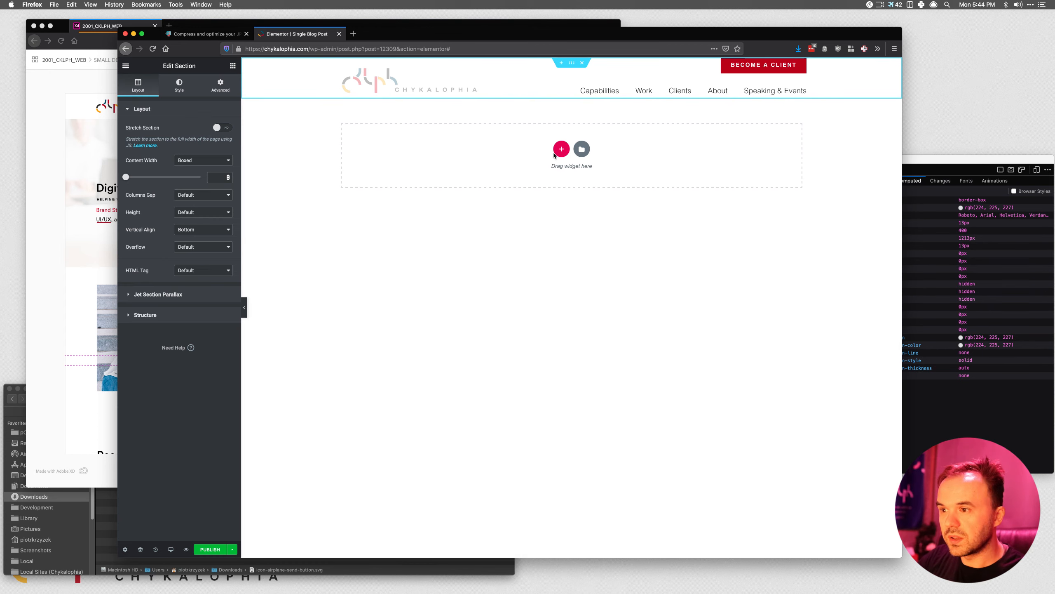
left_click(582, 149)
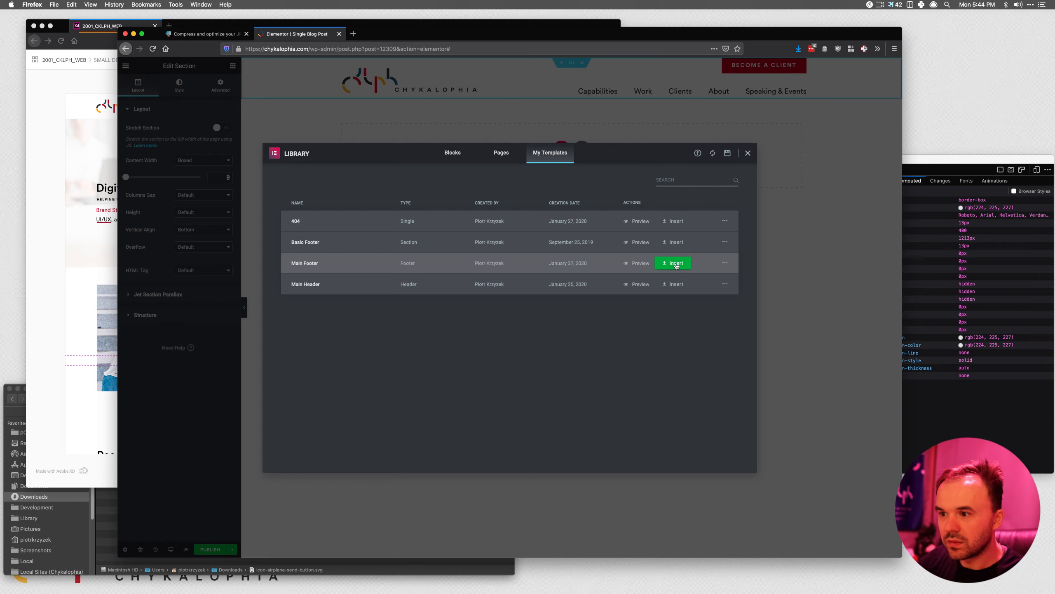
left_click(676, 263)
left_click(473, 335)
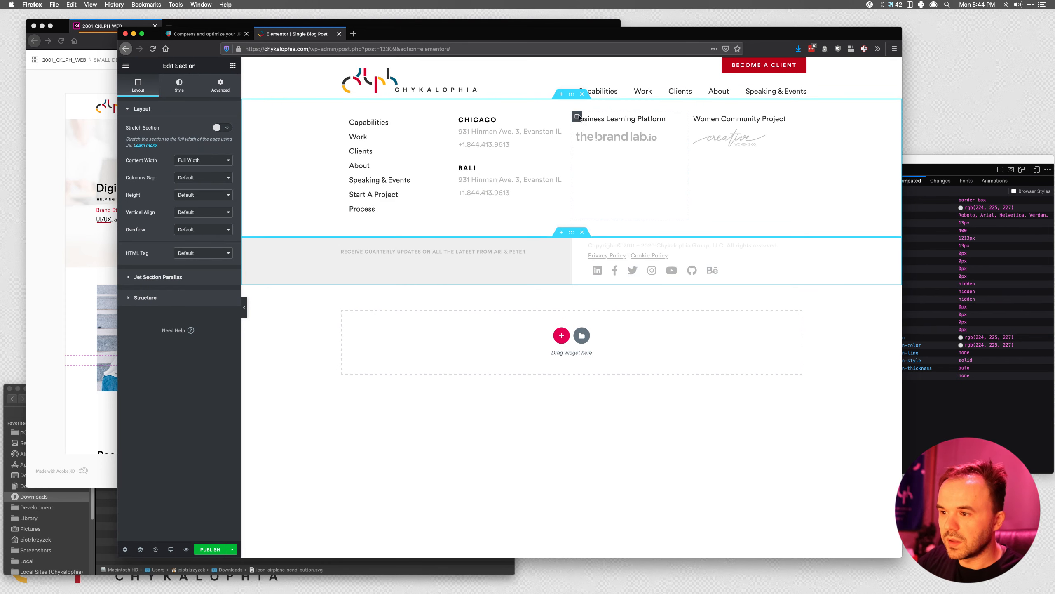
Place a single-column section under the header with 75 px top and bottom margins.
left_click(560, 338)
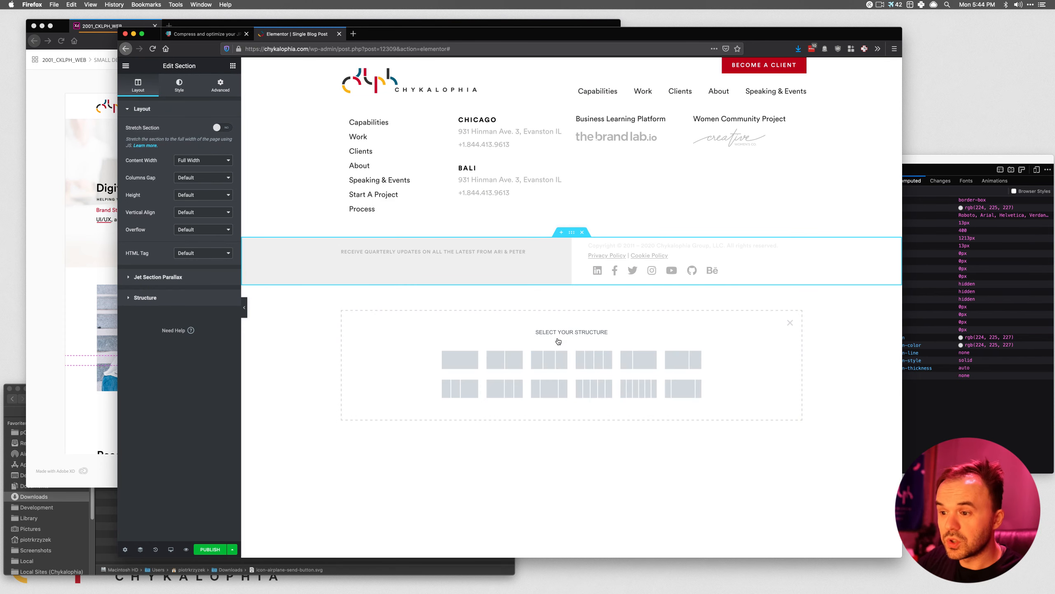
left_click(461, 368)
left_click_drag(571, 281, 576, 111)
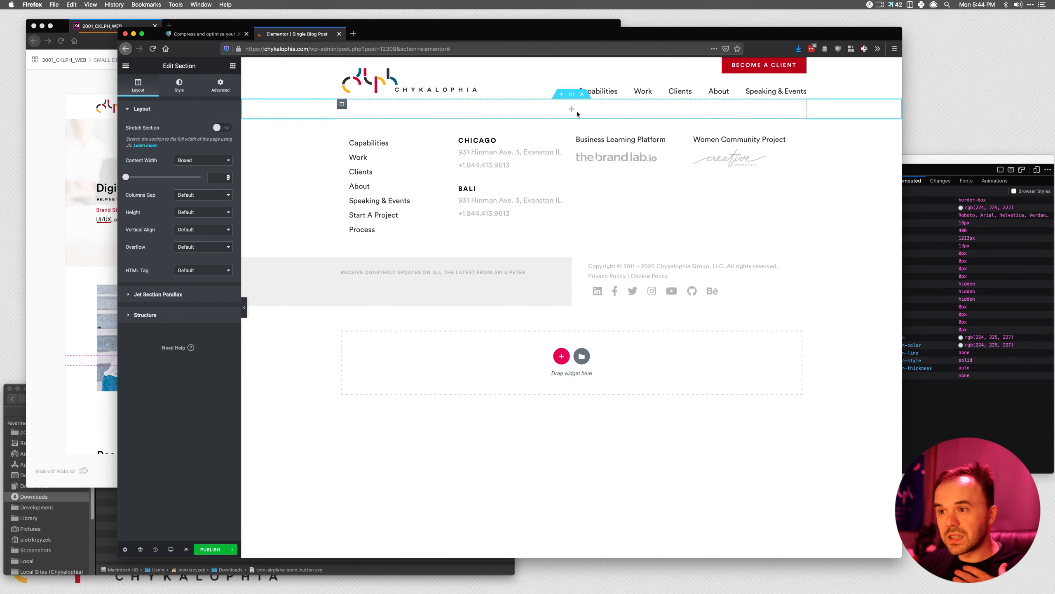
left_click(219, 89)
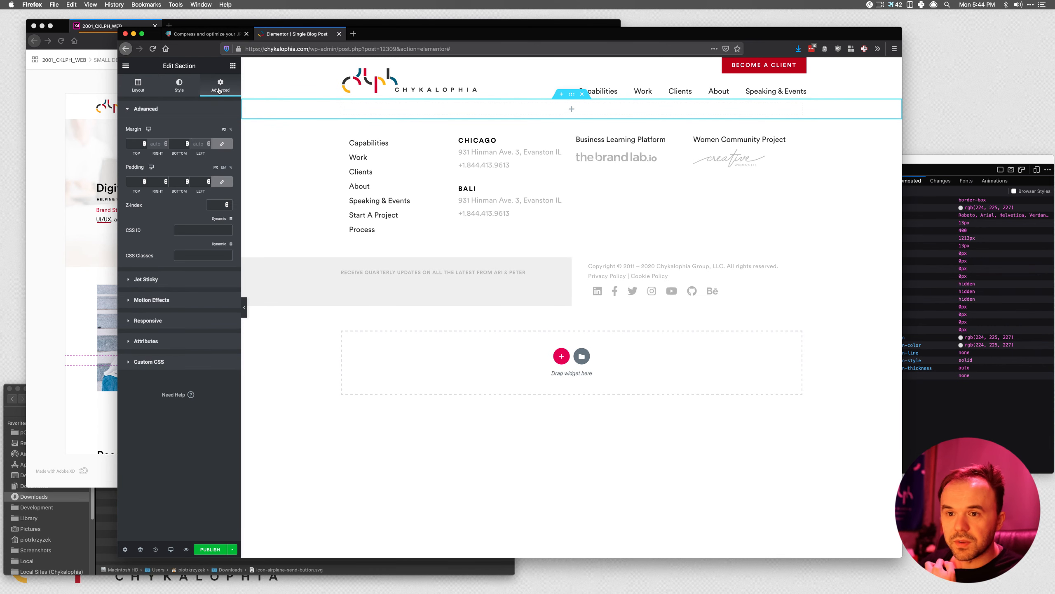
left_click(136, 143)
type("757")
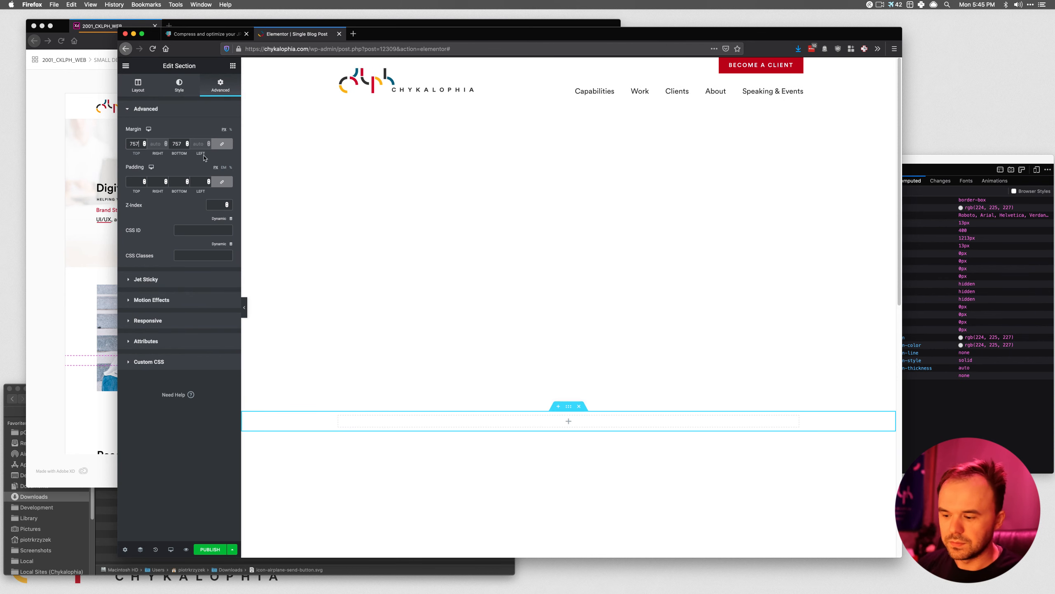
key("BackSpace")
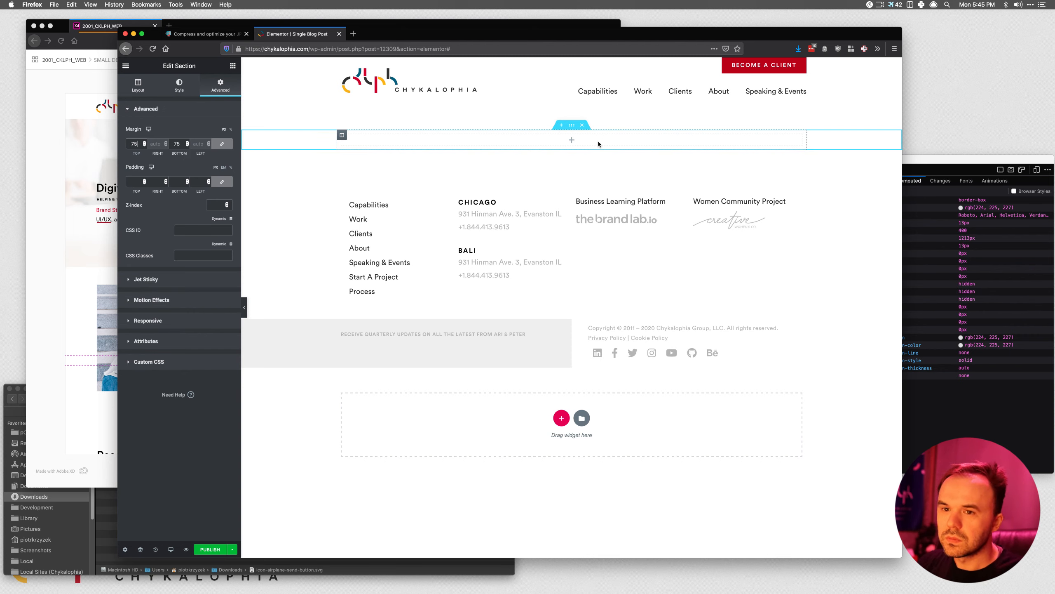
Add a Post Title widget to the empty section and centre it.
left_click(233, 66)
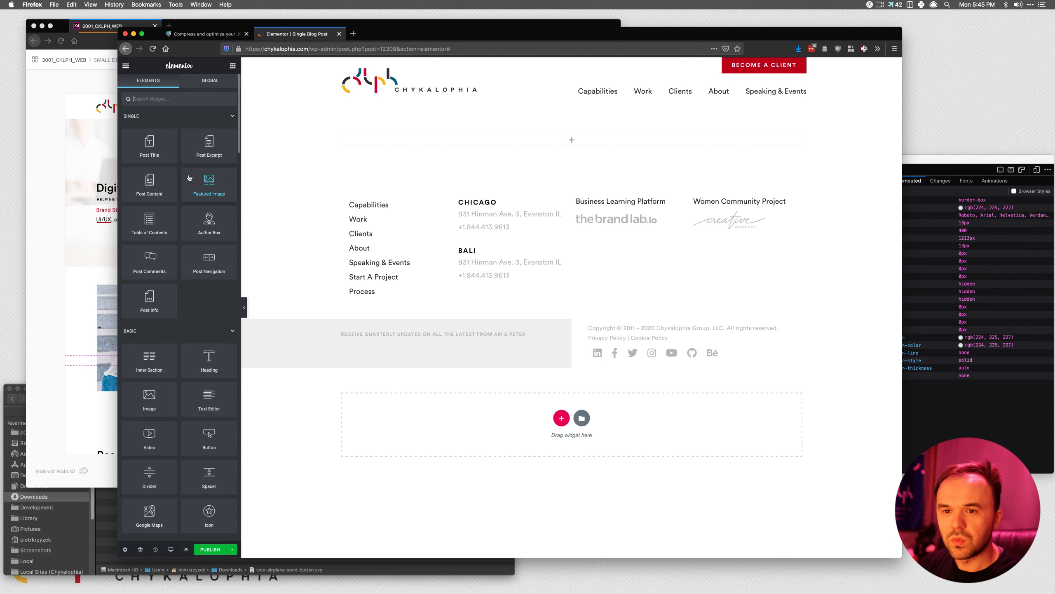
left_click_drag(149, 144, 557, 139)
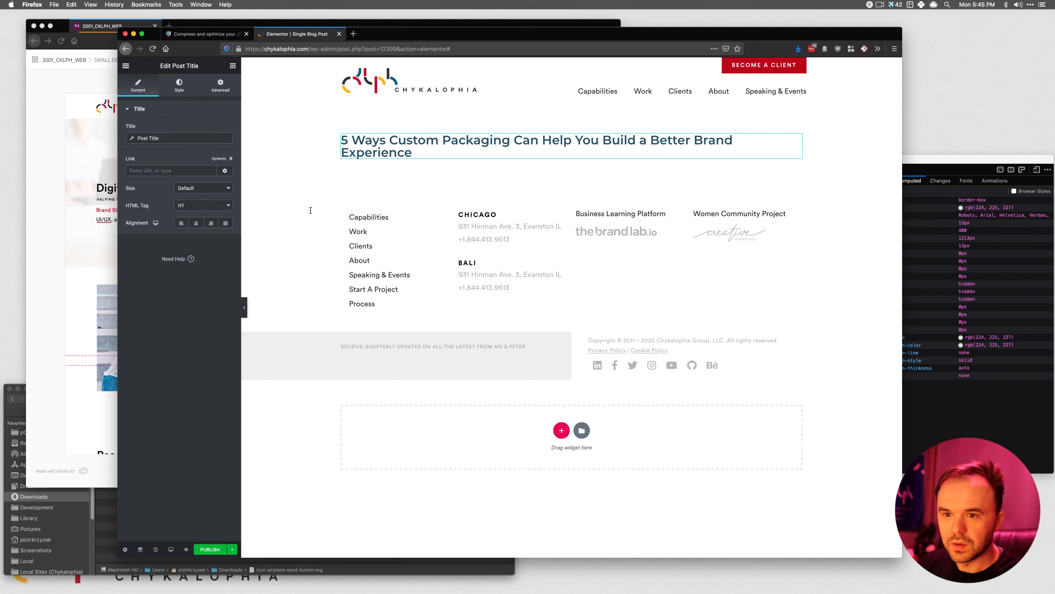
left_click(196, 222)
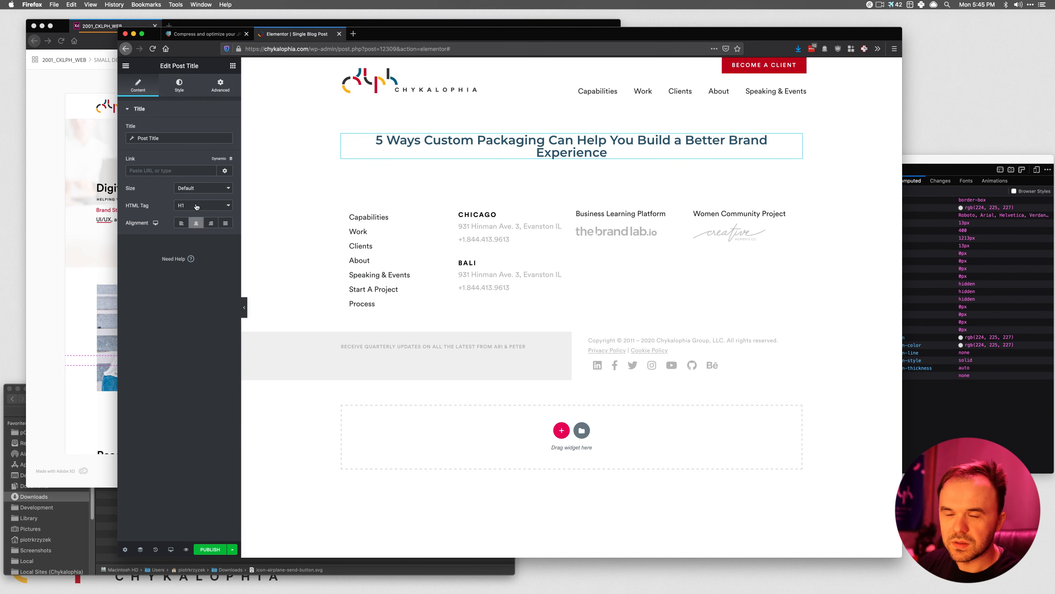
Colour the post title black, matching the heading colour in the design mockup.
left_click(179, 85)
left_click(222, 129)
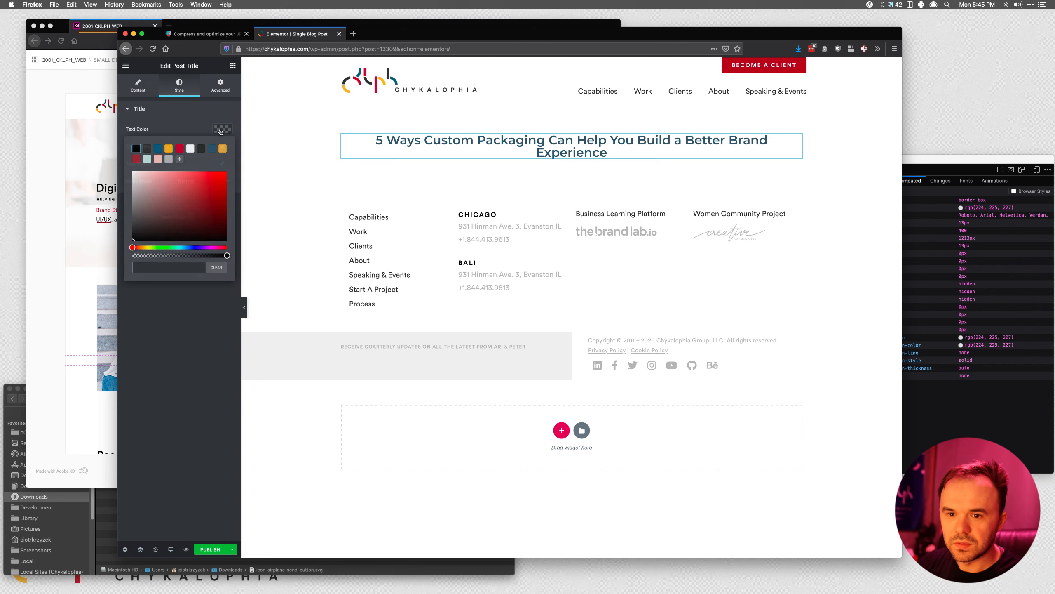
left_click(77, 270)
left_click(162, 188)
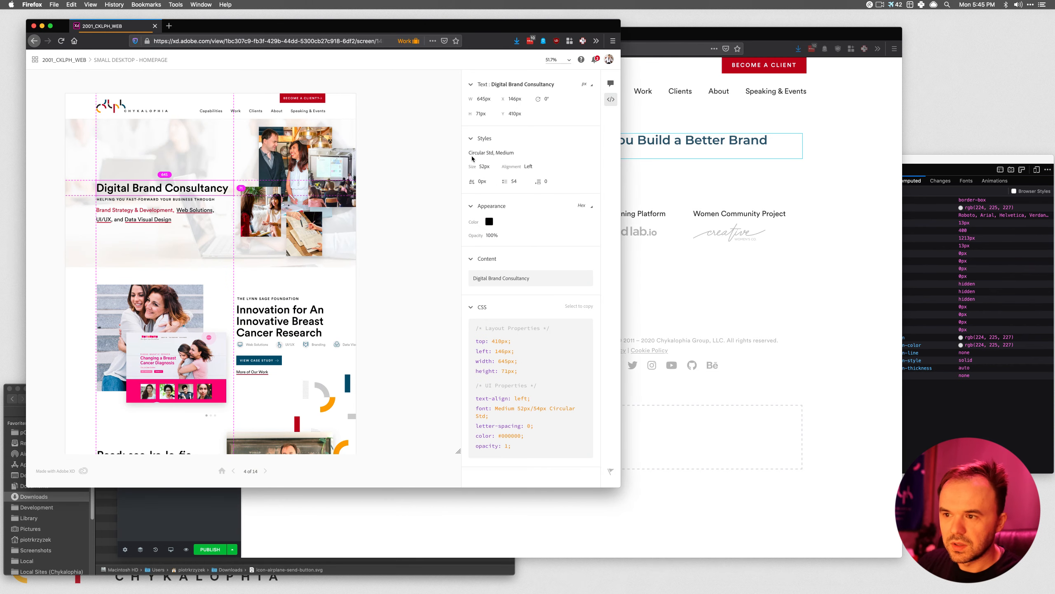
left_click(491, 222)
left_click(747, 188)
left_click(135, 150)
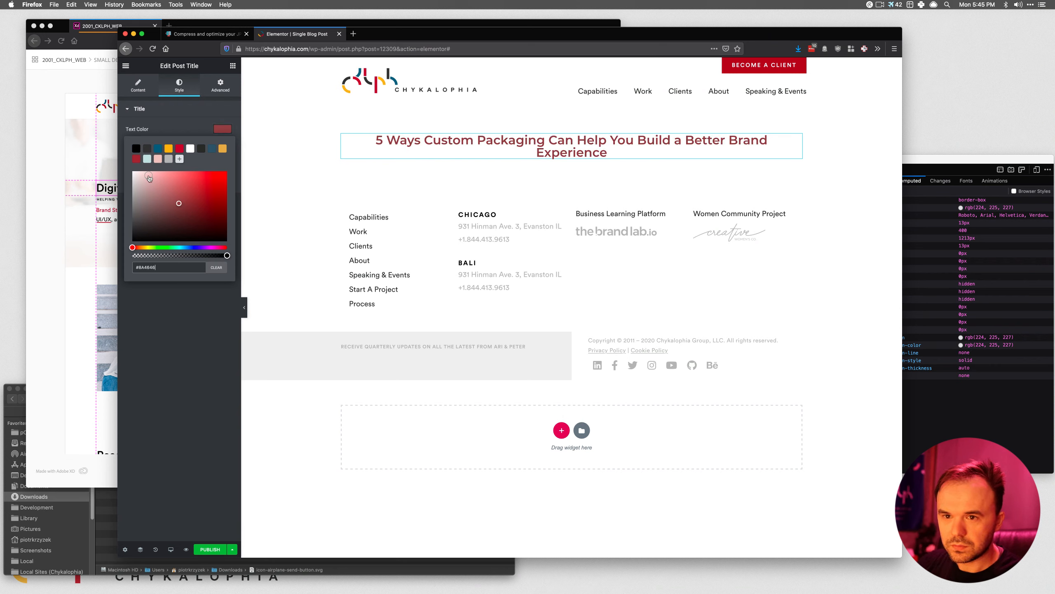
left_click(136, 148)
left_click(192, 352)
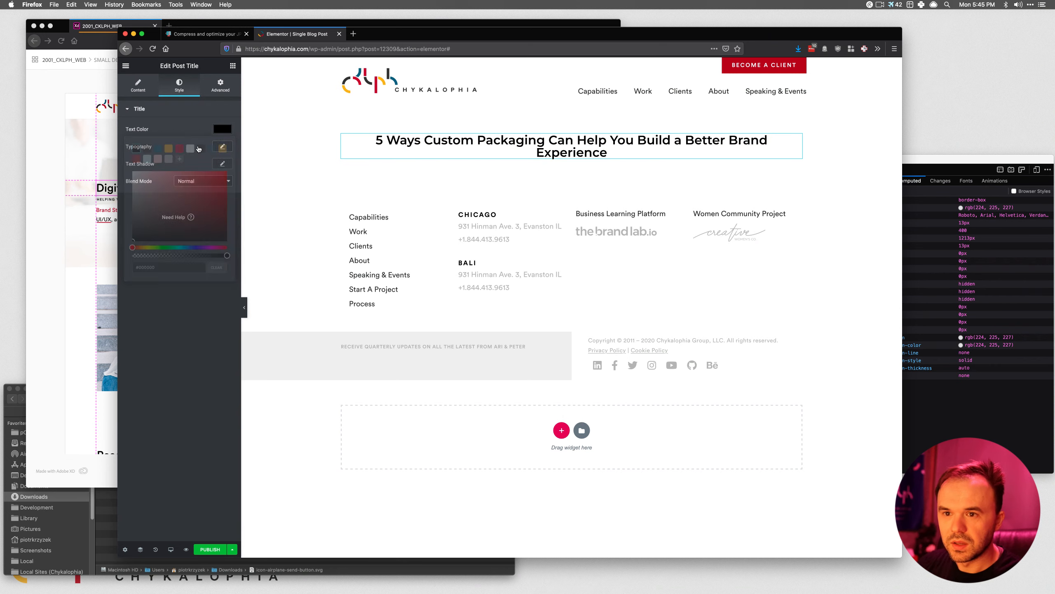
Set the title font to Circular Std at a slightly smaller size, then add a Featured Image widget below.
left_click(222, 146)
left_click(201, 170)
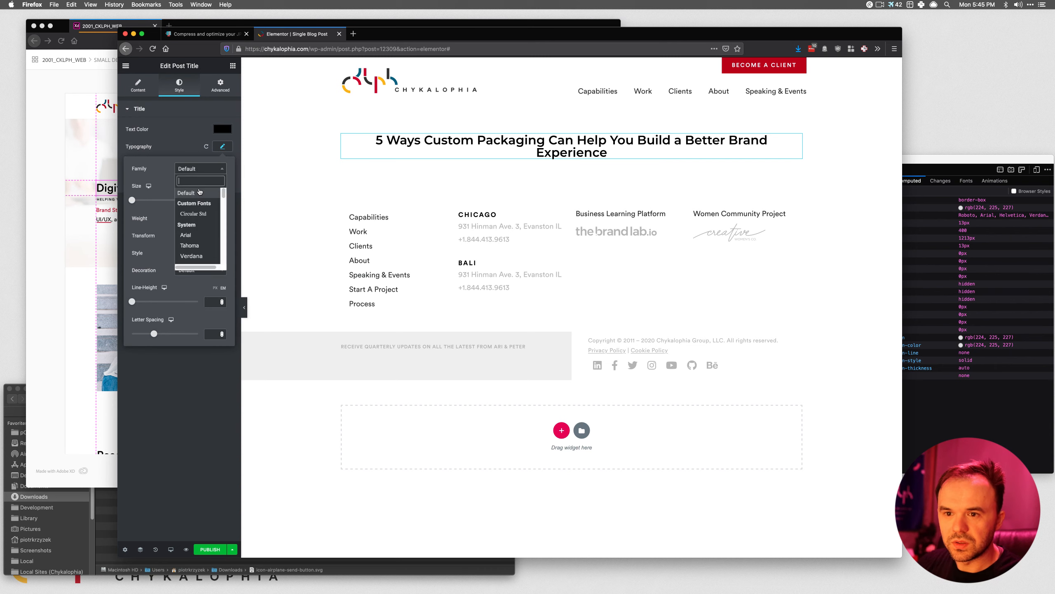
left_click(197, 214)
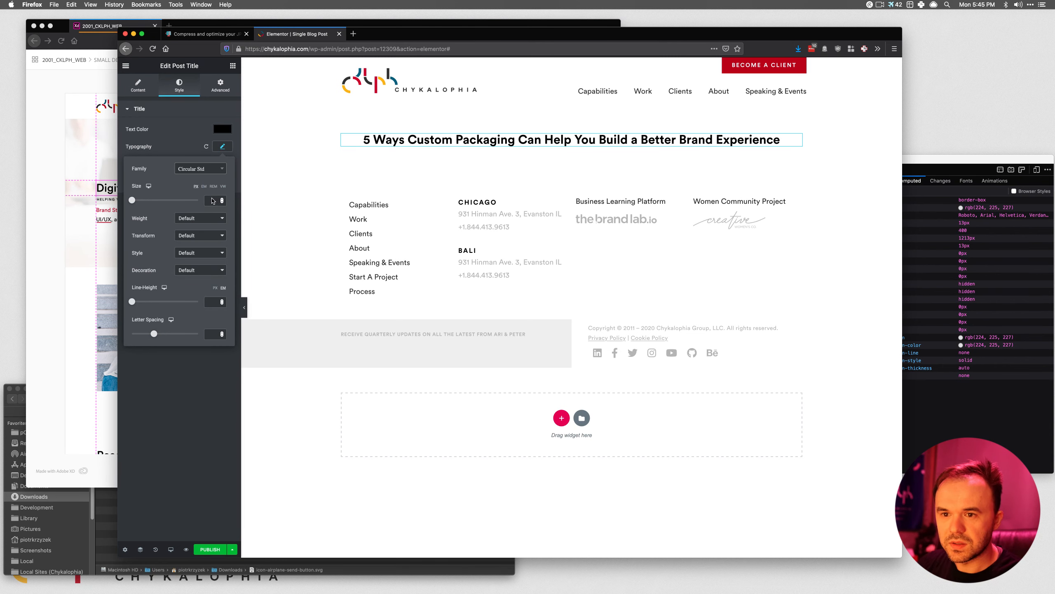
left_click(213, 200)
type("2")
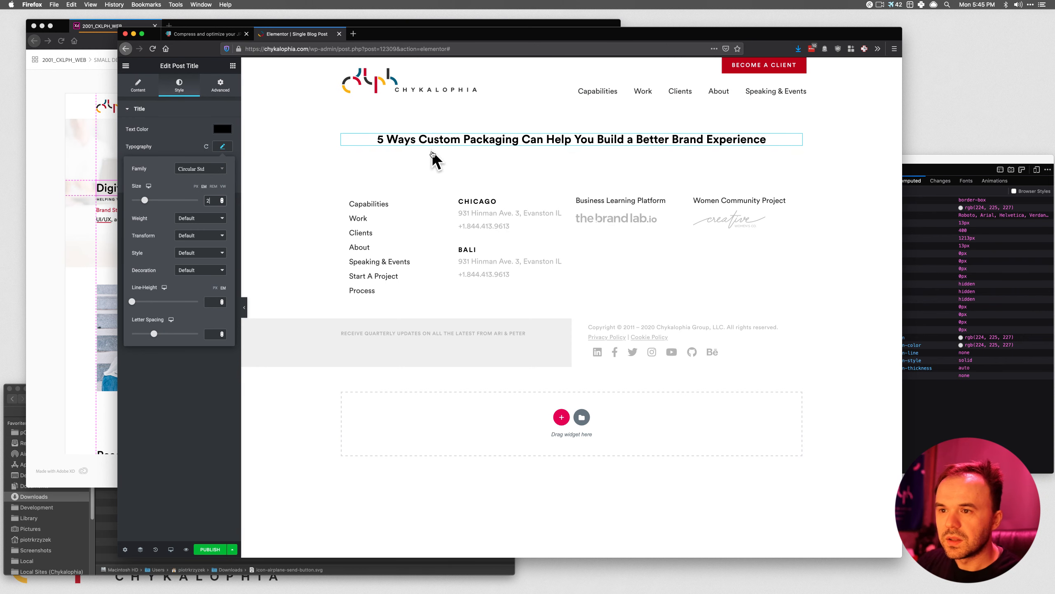
left_click(238, 82)
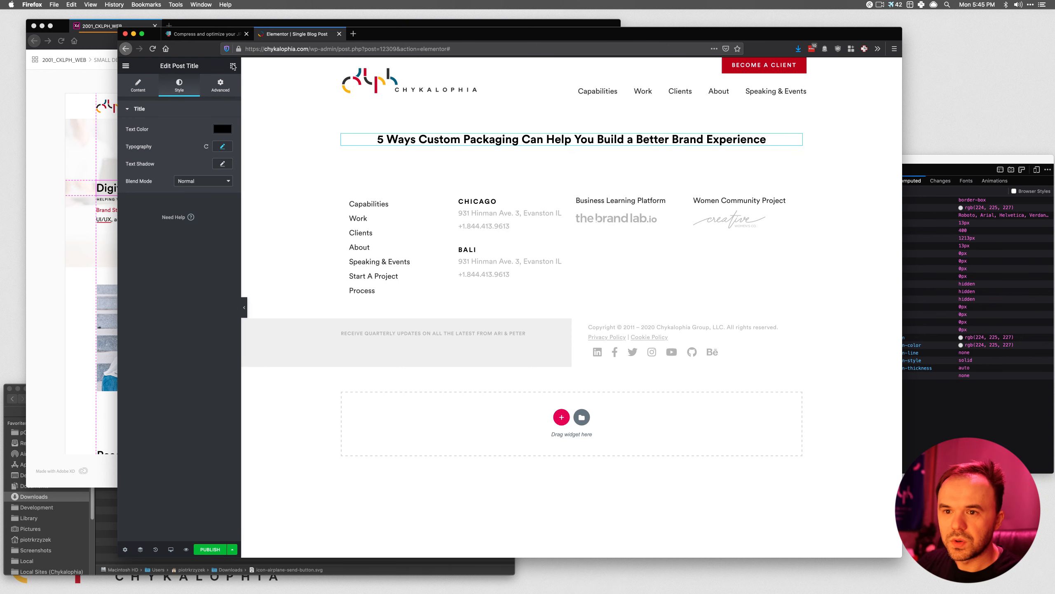
left_click(233, 66)
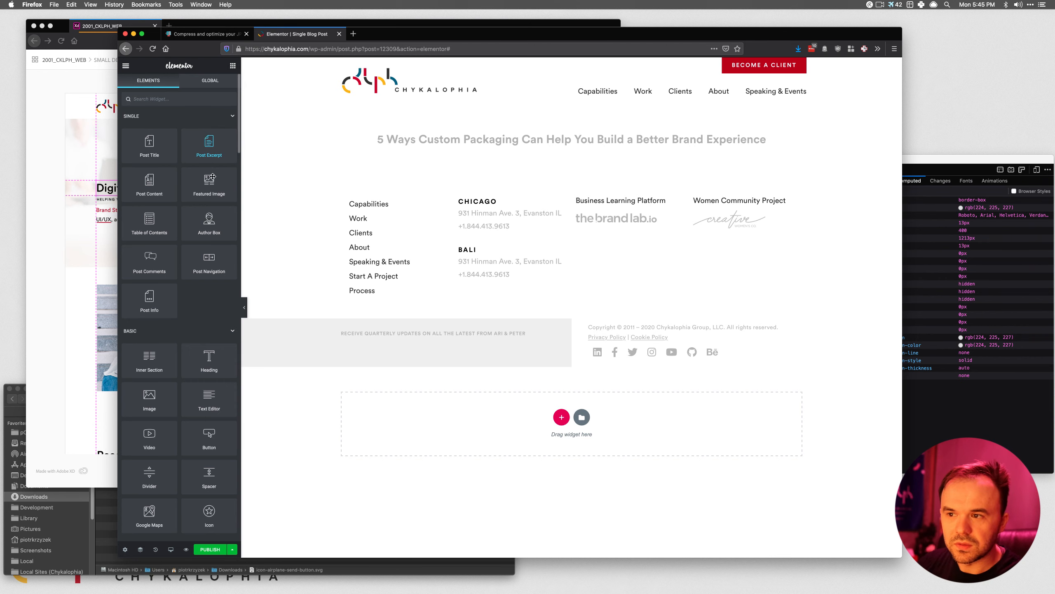
left_click_drag(213, 177, 538, 142)
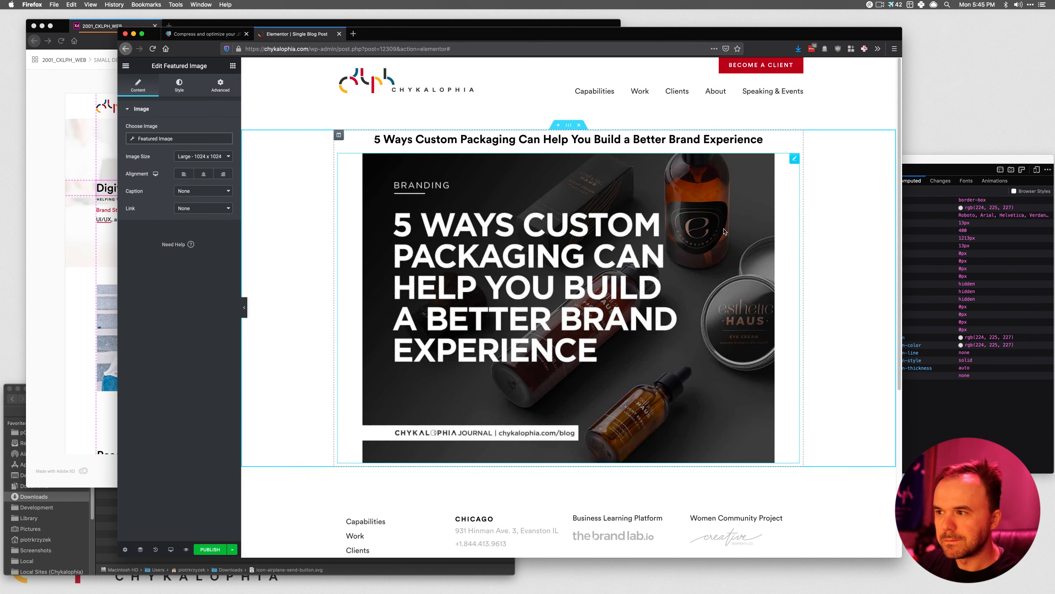
Reorder the widgets so the featured image sits above the post title.
left_click_drag(789, 161, 568, 160)
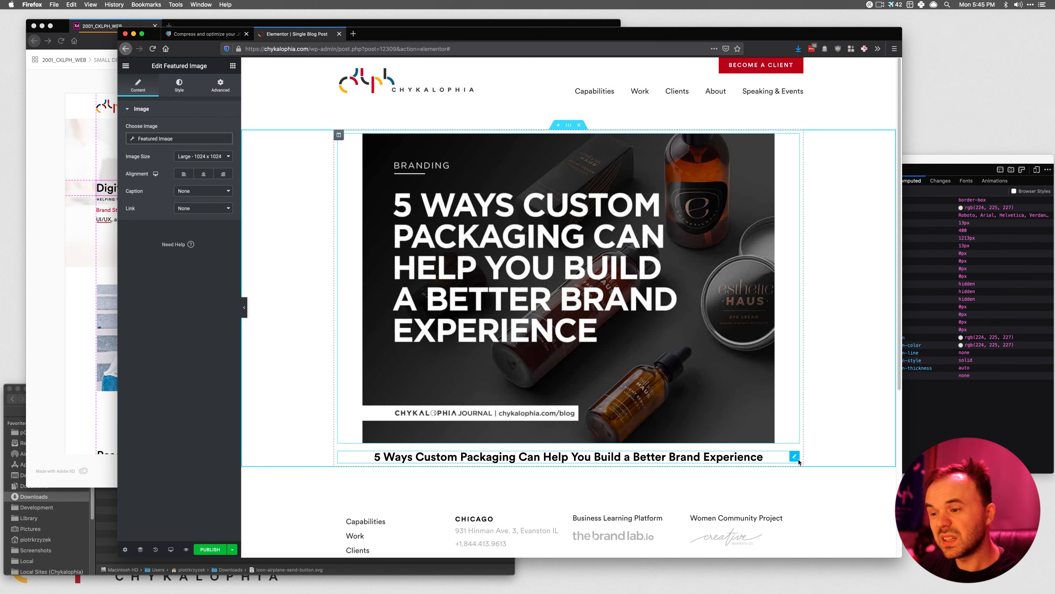
left_click_drag(797, 459, 594, 162)
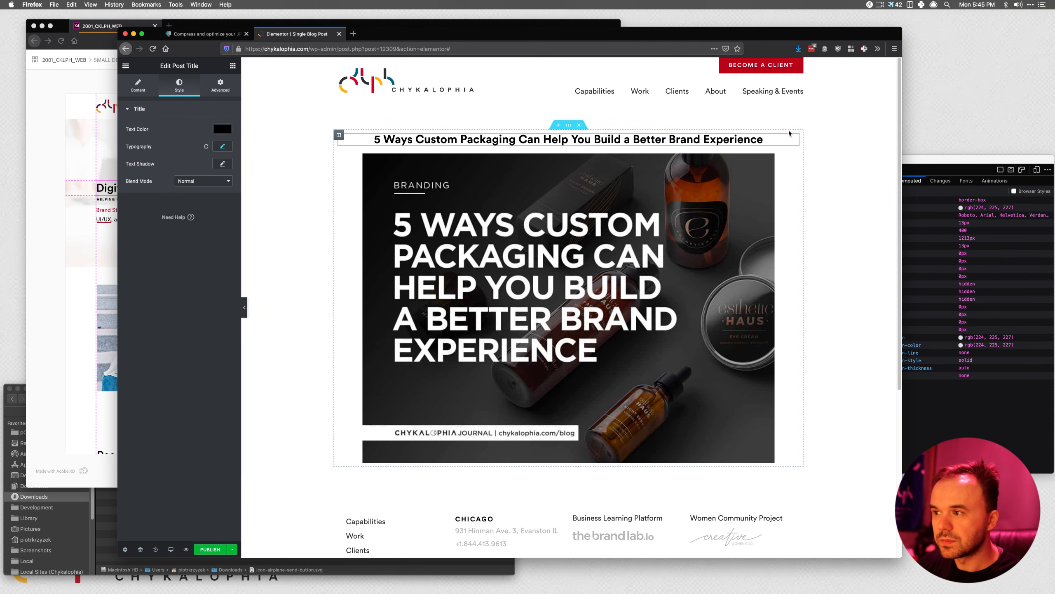
left_click_drag(707, 144, 549, 448)
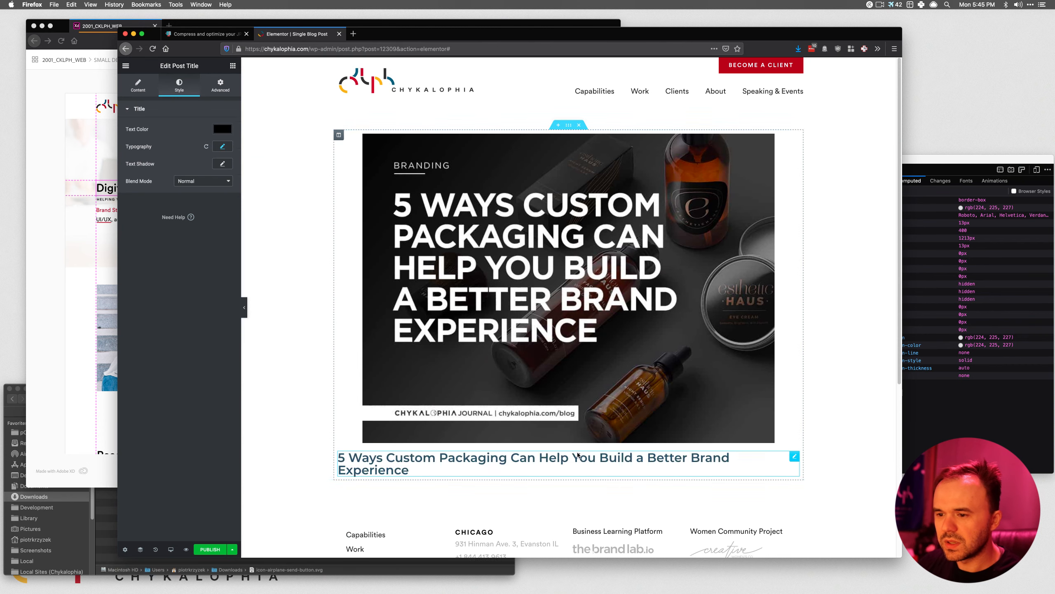
Set the featured image's Image Size to Full.
left_click(539, 286)
left_click(189, 156)
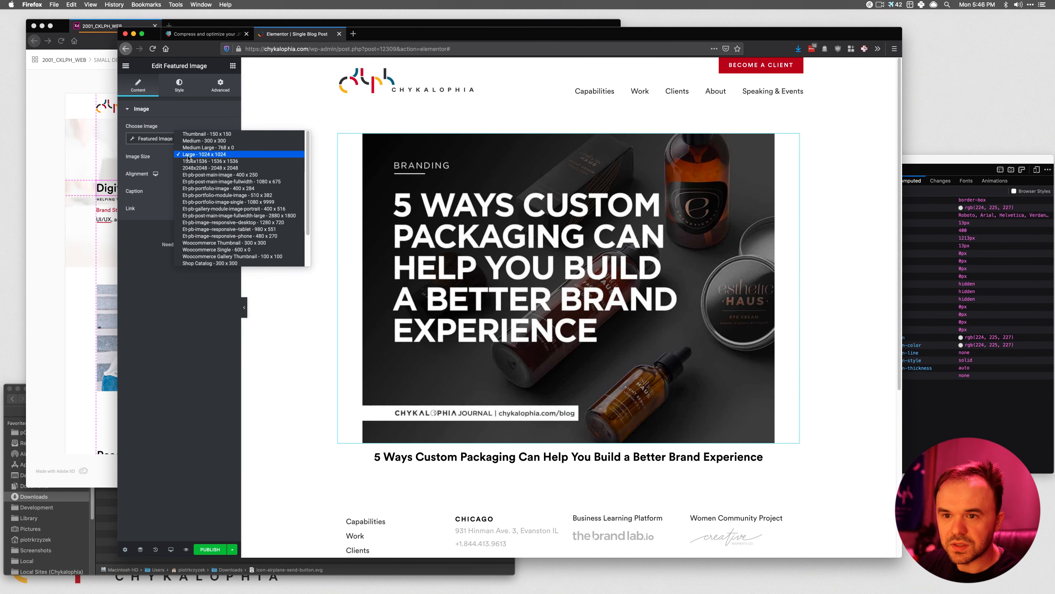
left_click(192, 155)
key("super+shift+3")
key("super+shift+p")
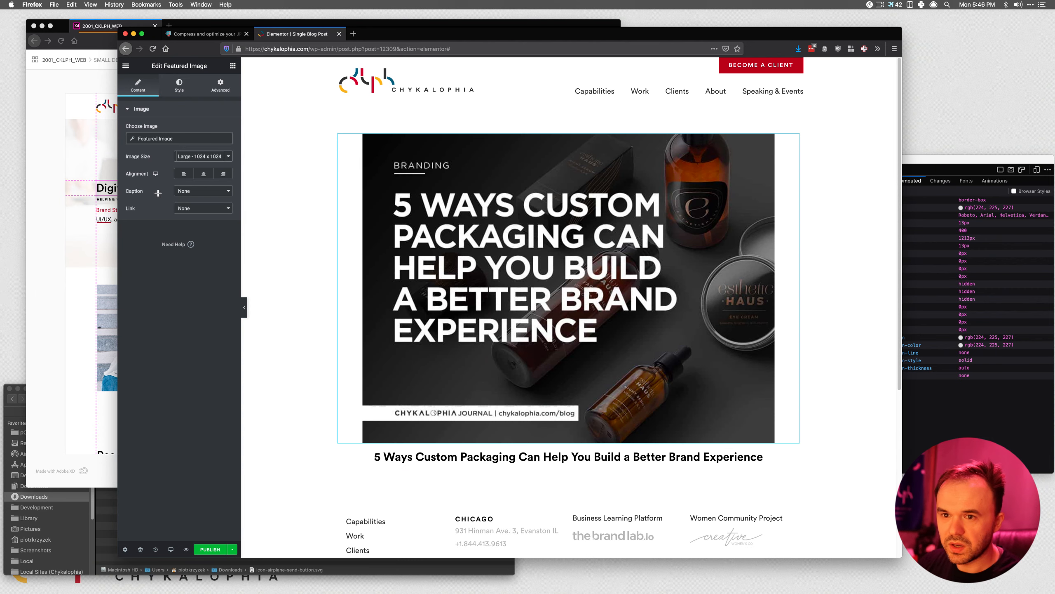
left_click(204, 156)
scroll(204, 254, "down", 3)
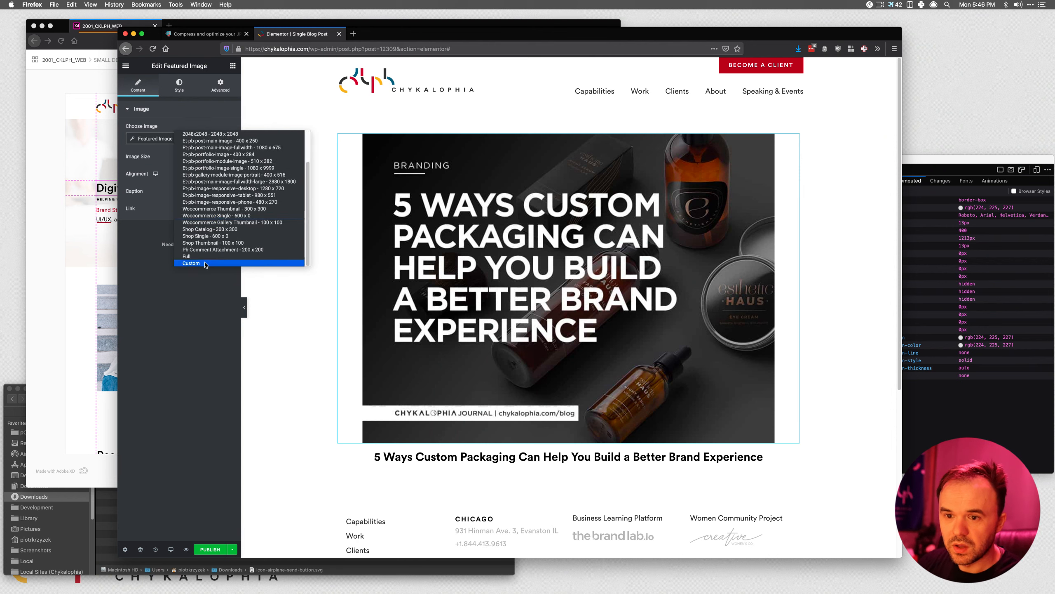
left_click(203, 260)
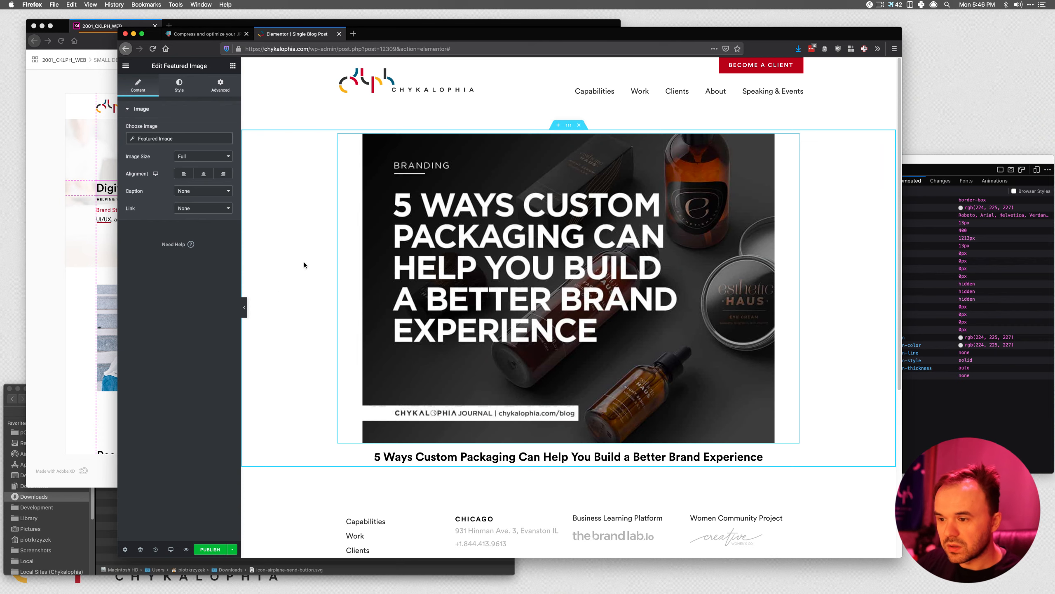
scroll(304, 265, "down", 2)
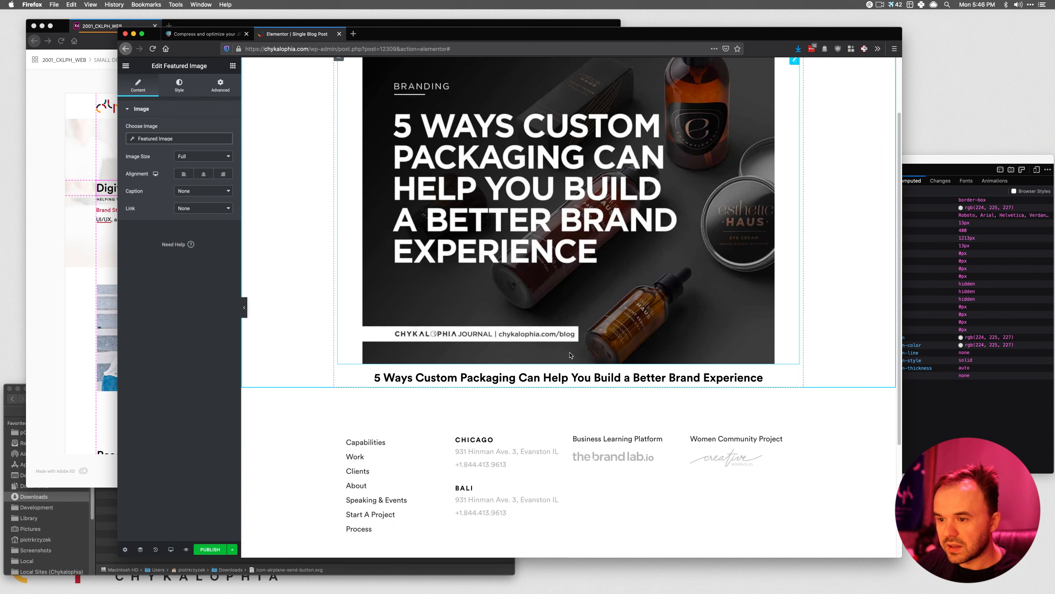
left_click(233, 66)
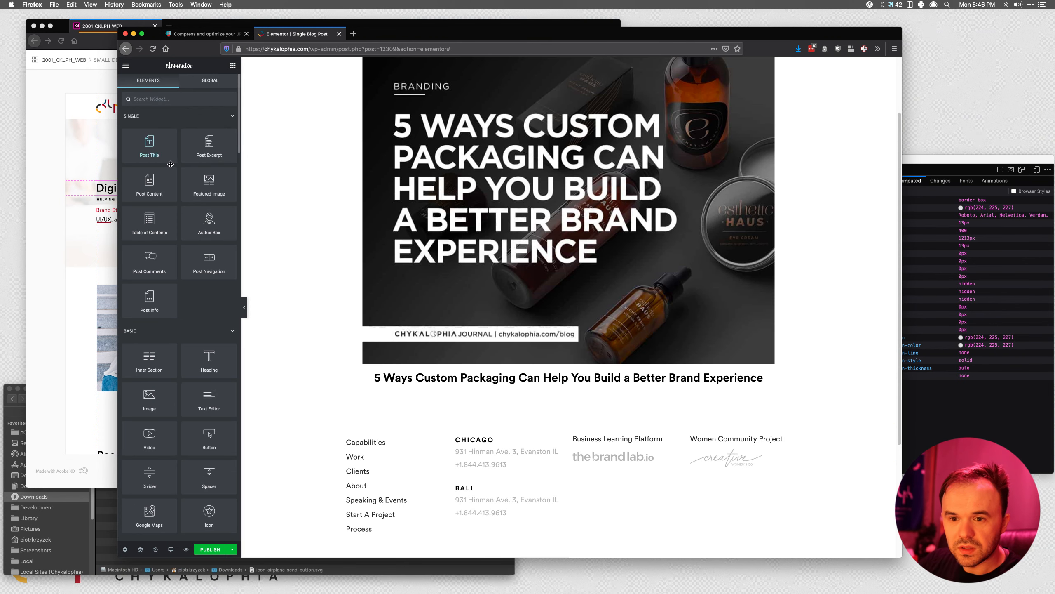
Add Post Content and Post Info widgets below the post title.
left_click_drag(148, 181, 570, 390)
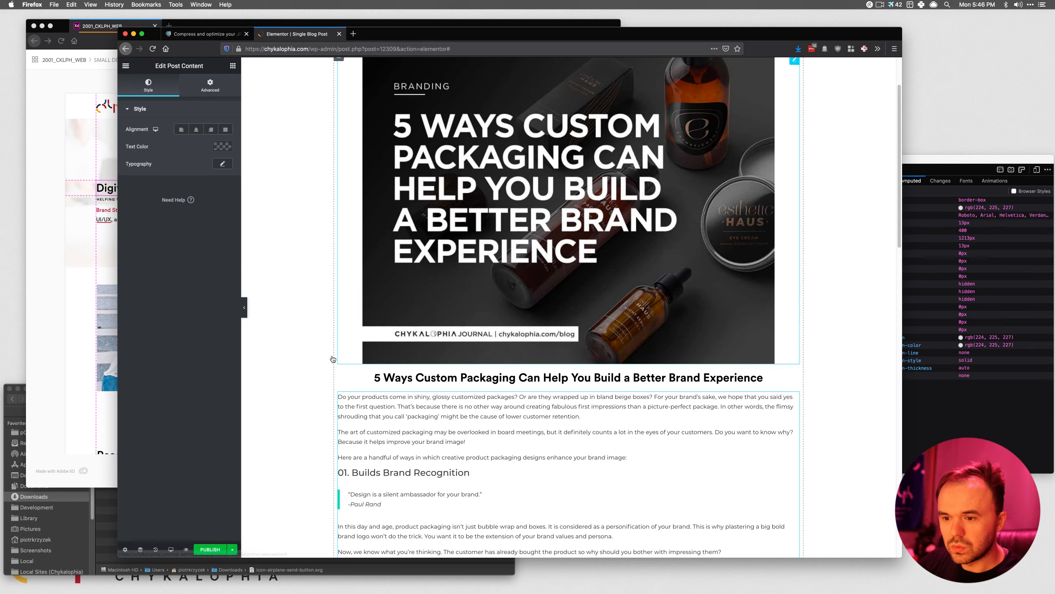
scroll(372, 315, "down", 6)
scroll(372, 315, "down", 10)
scroll(404, 305, "up", 17)
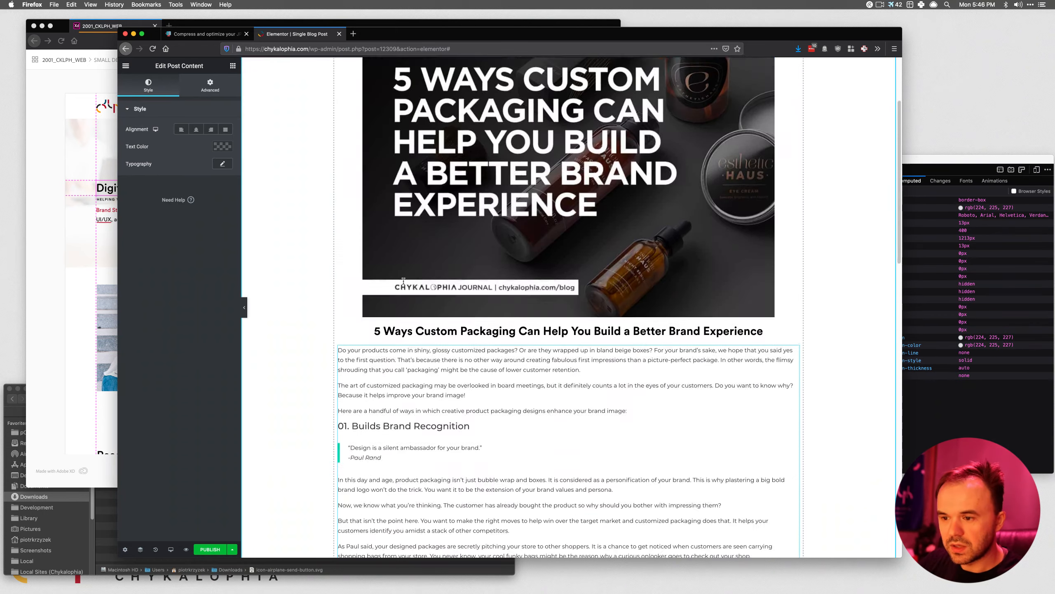
scroll(403, 304, "down", 3)
left_click(233, 65)
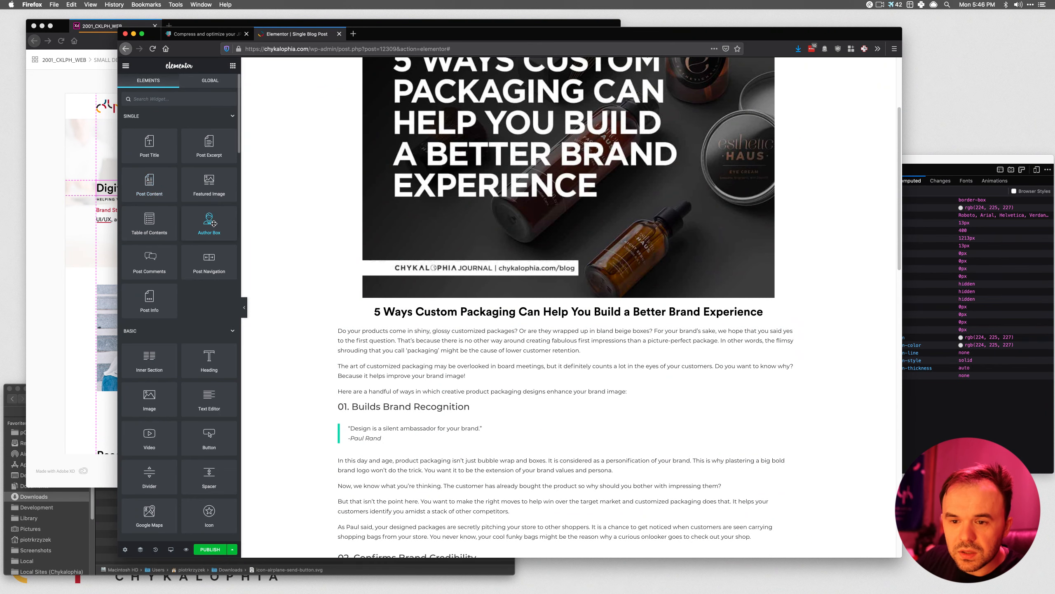
left_click_drag(155, 311, 451, 332)
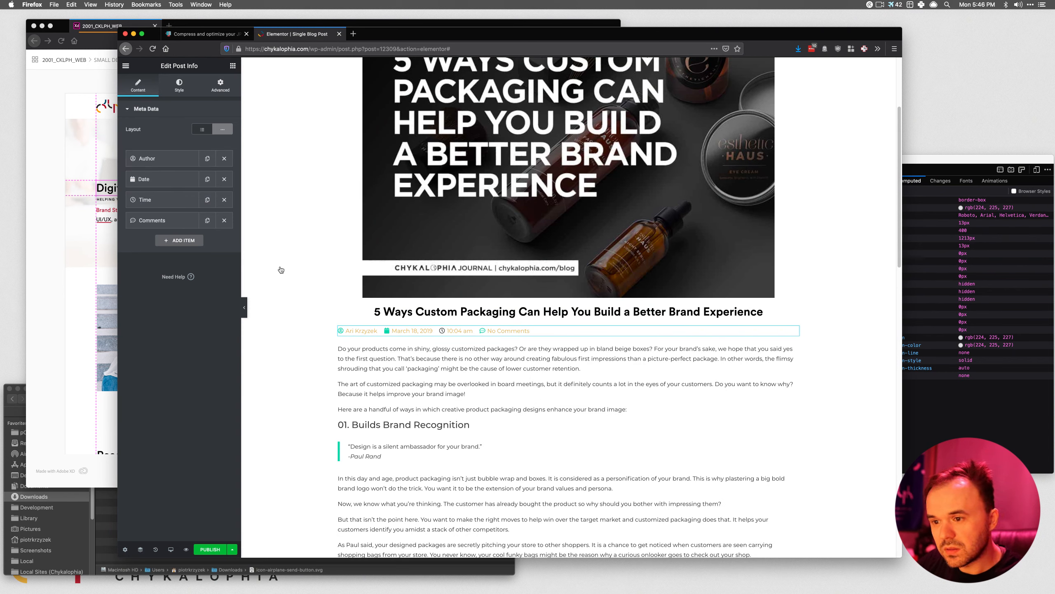
Left-align the post title.
left_click(794, 312)
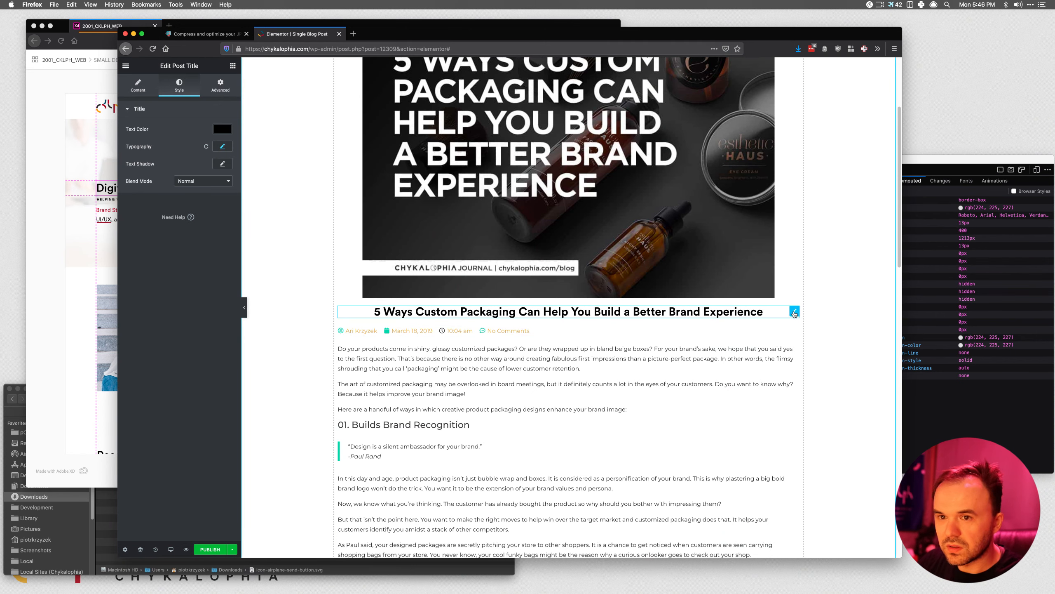
left_click(138, 85)
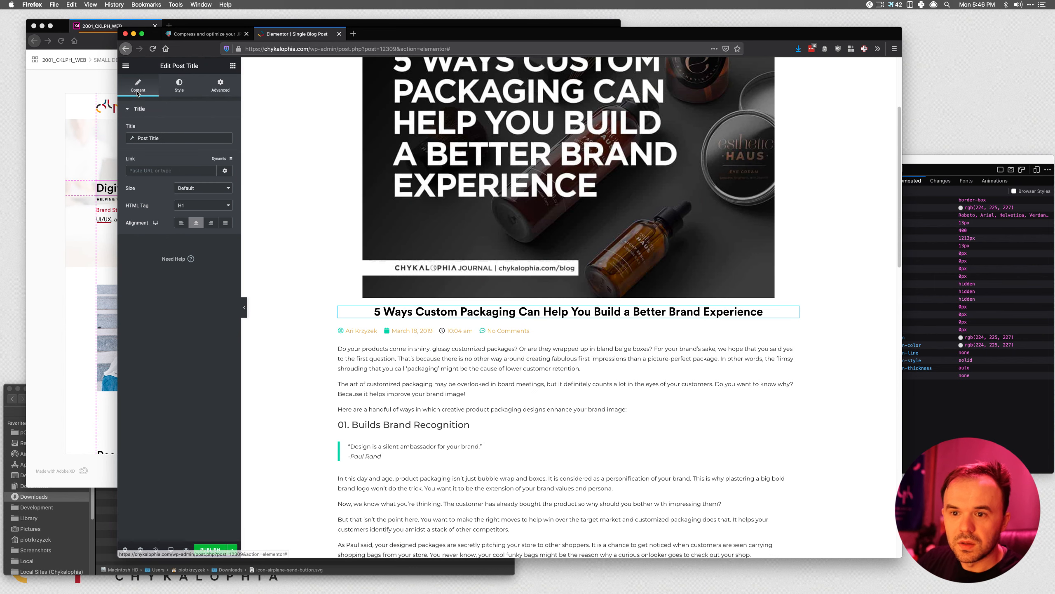
left_click(180, 223)
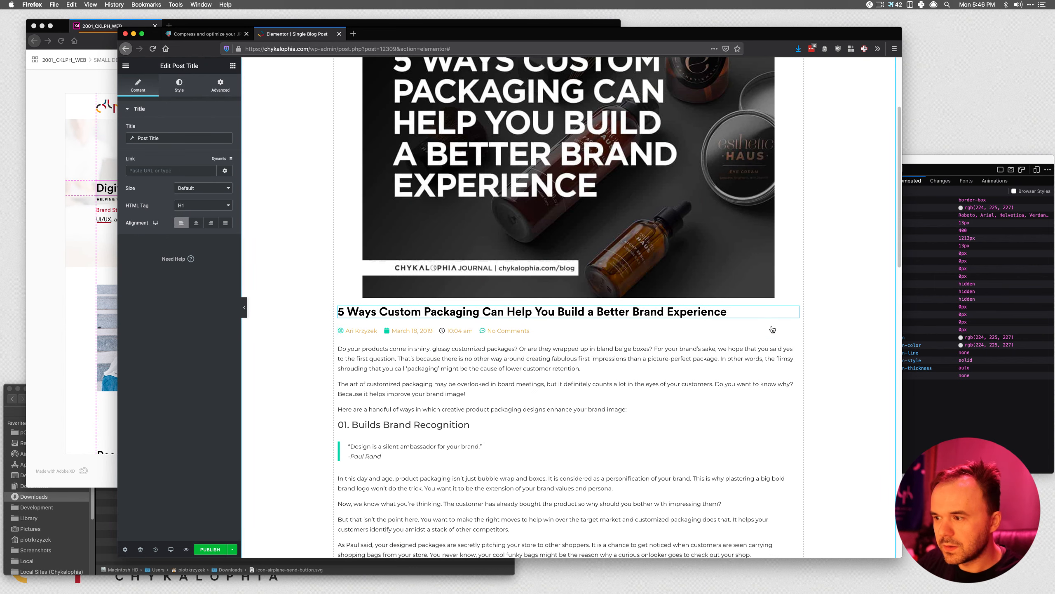
left_click(794, 331)
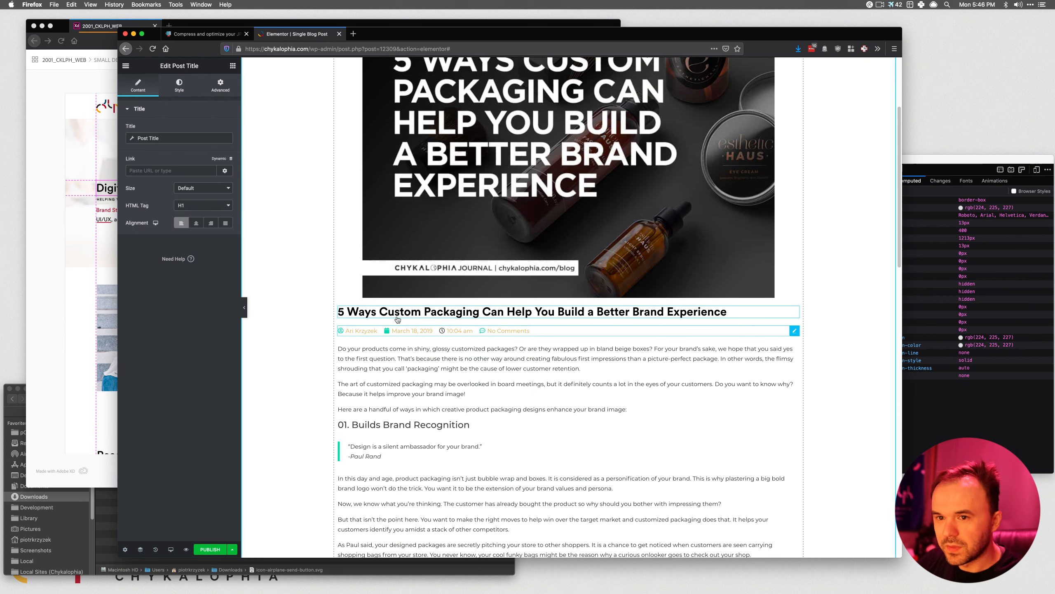
Set the post meta icon colour to the dark blue copied from the design's button.
left_click(179, 86)
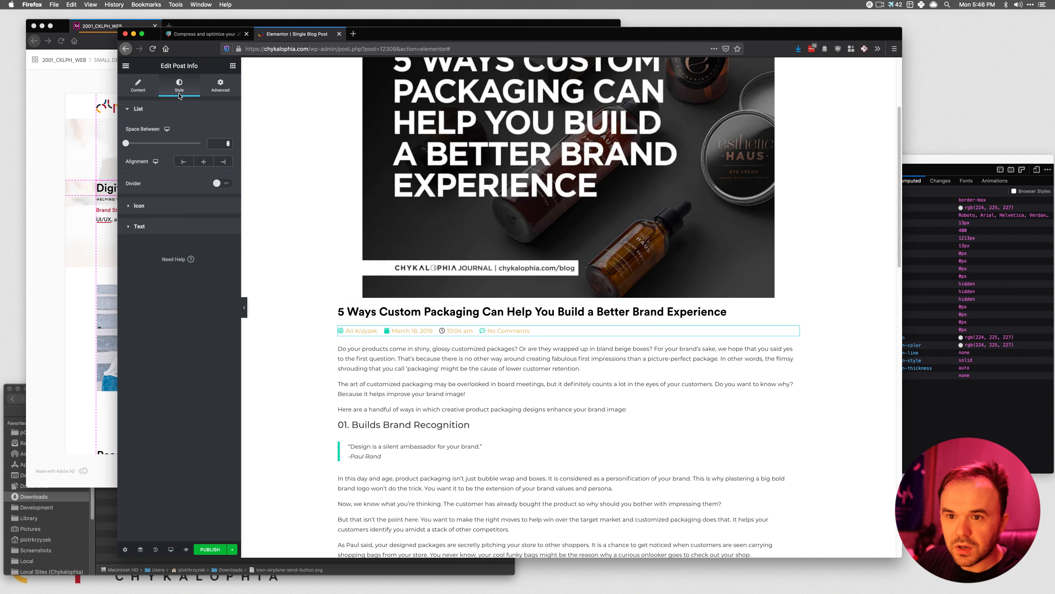
left_click(161, 206)
left_click(228, 146)
left_click(94, 160)
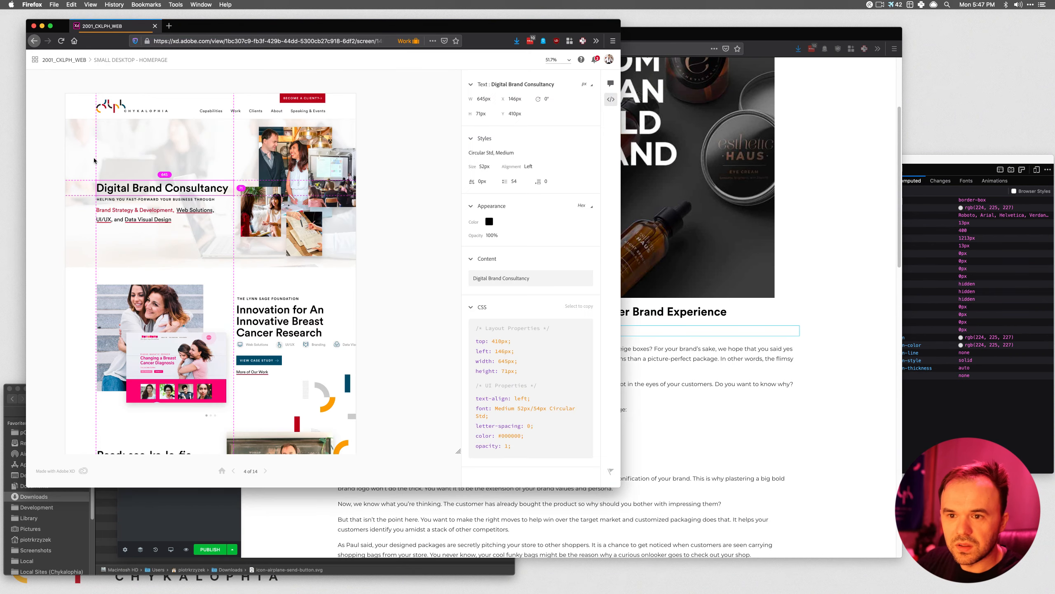
left_click(272, 360)
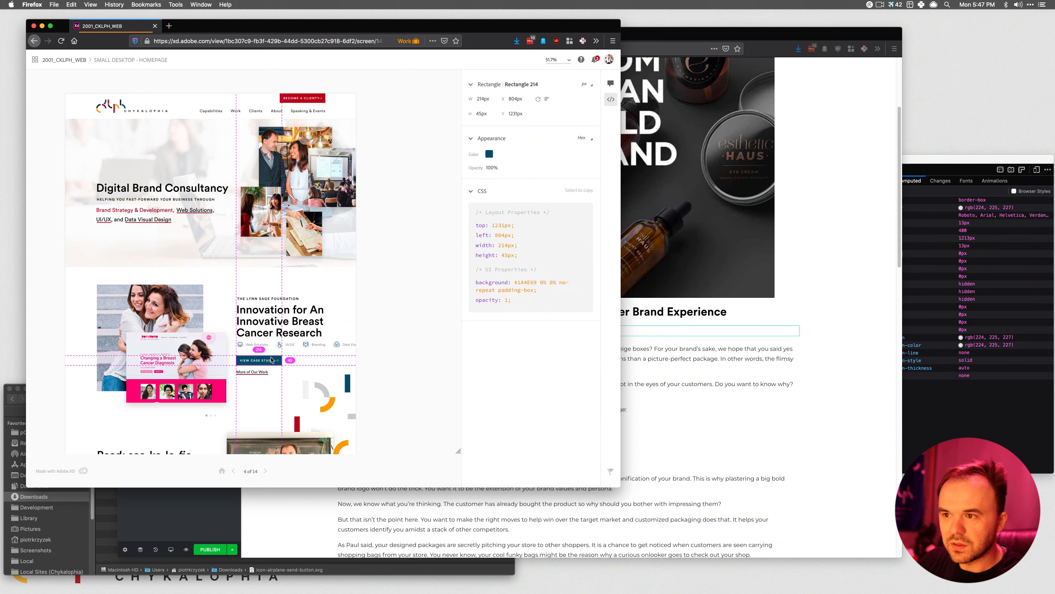
left_click(490, 154)
key("super+grave")
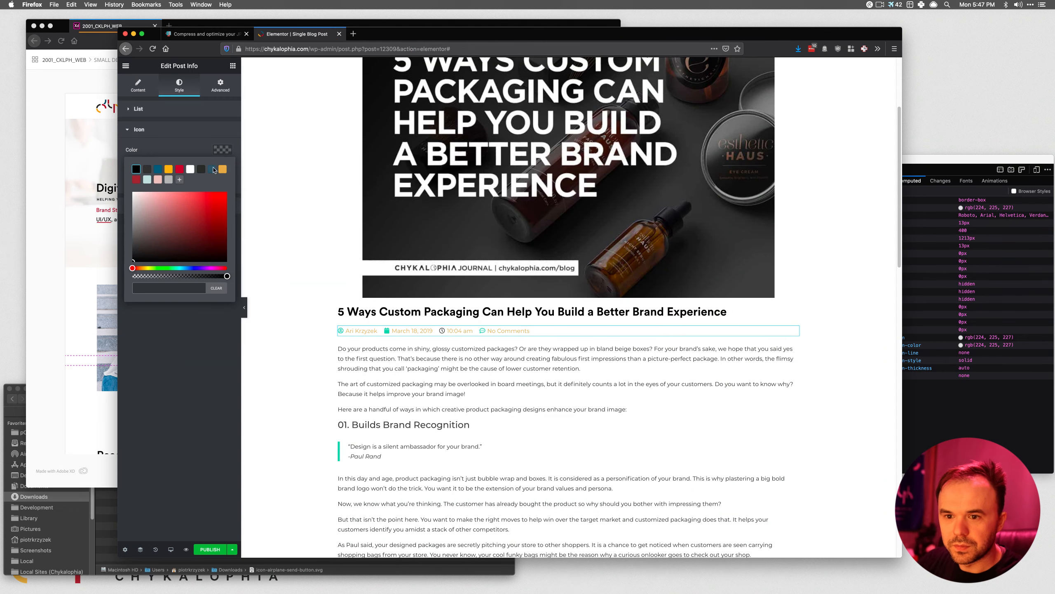
key("super+v")
left_click(158, 346)
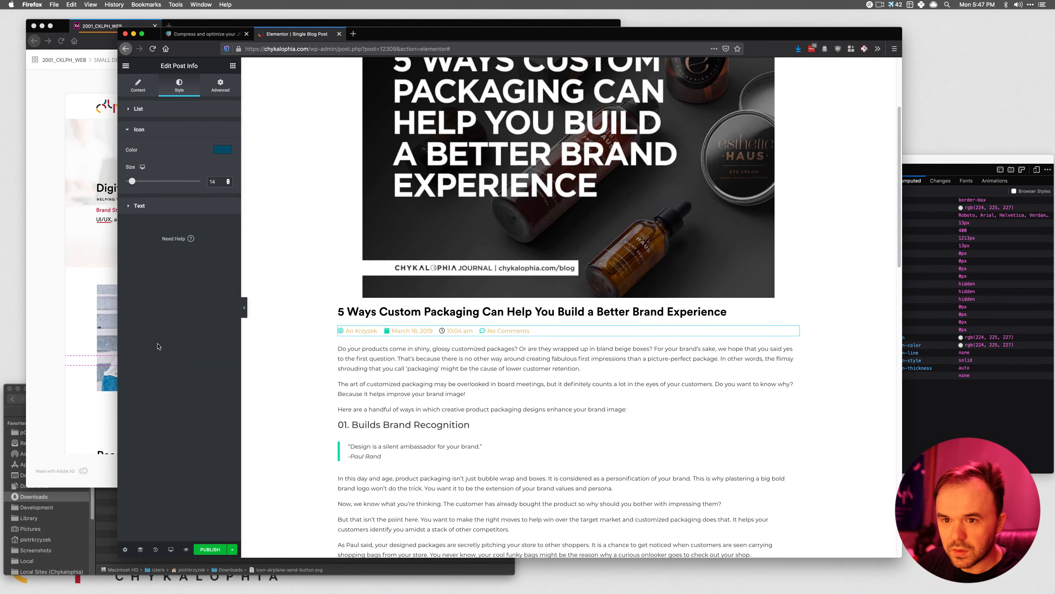
Make the meta text black, re-apply the copied icon hex colour, and save the template.
left_click(198, 208)
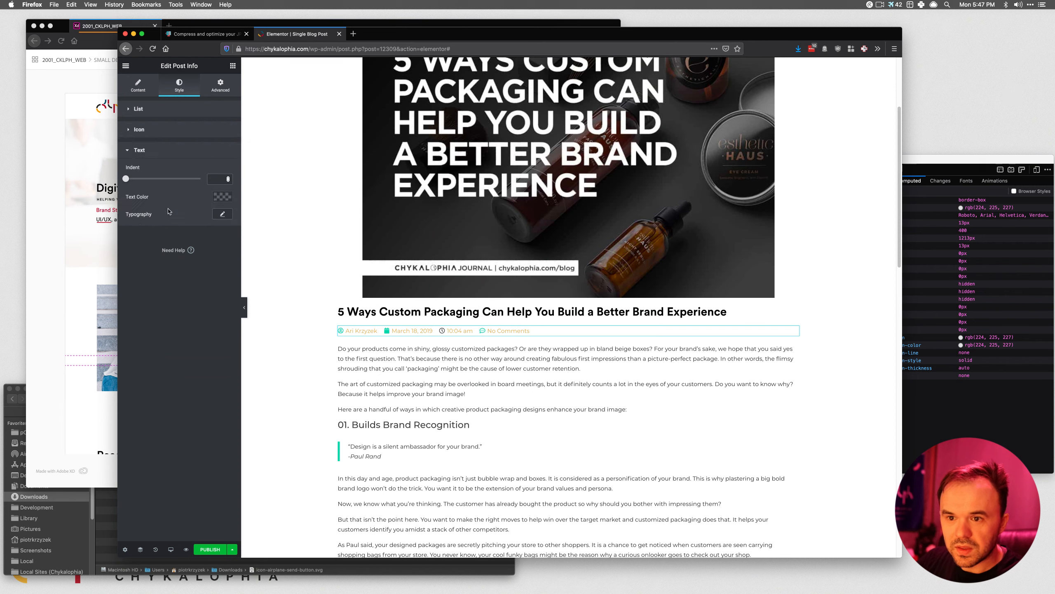
left_click(223, 198)
left_click(136, 216)
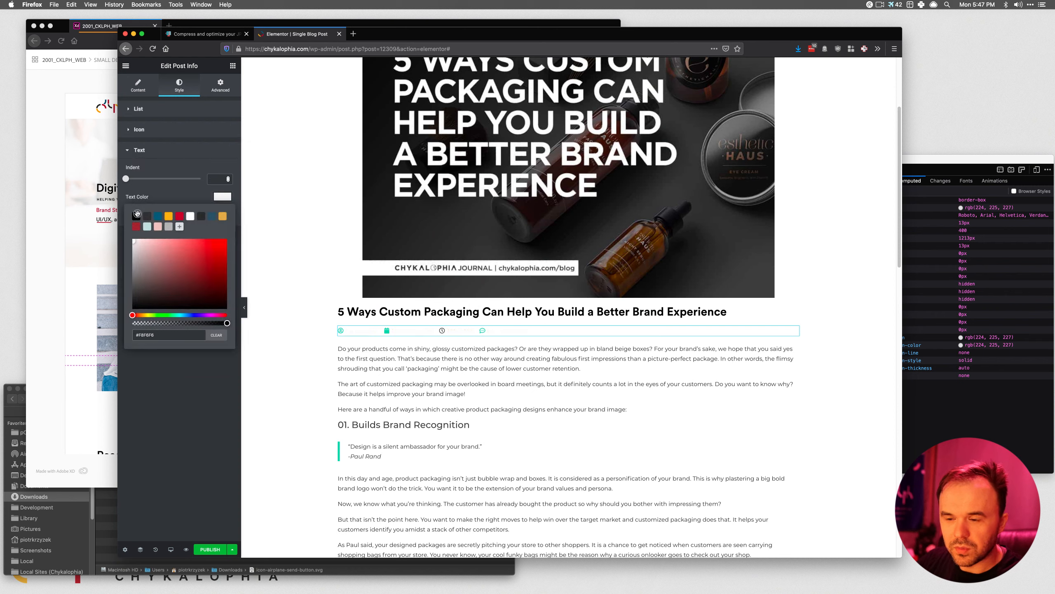
left_click(156, 131)
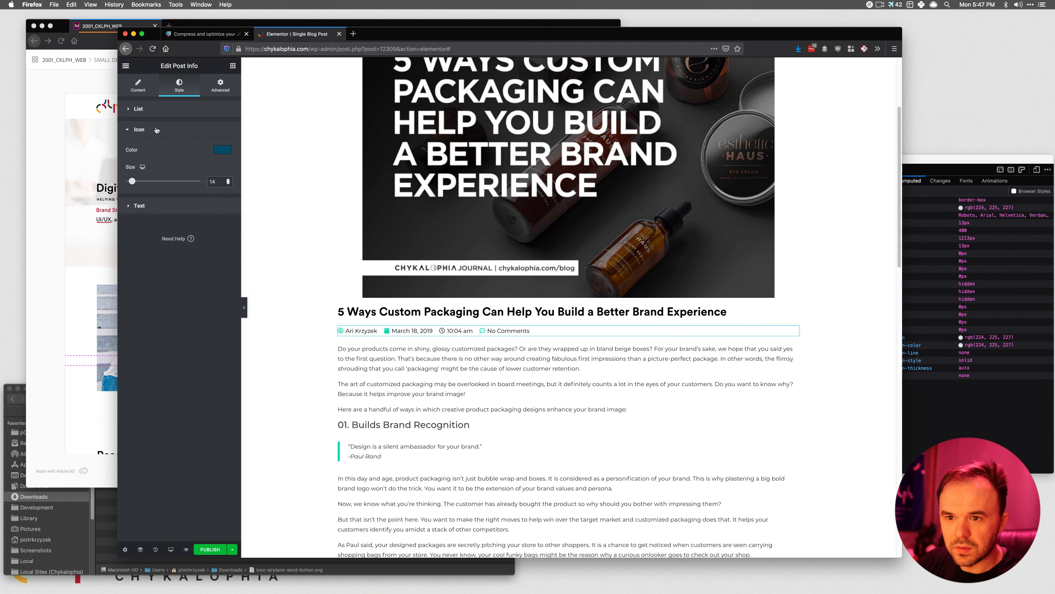
left_click(227, 155)
mouse_move(175, 219)
left_mouse_down()
mouse_move(221, 245)
mouse_move(153, 234)
mouse_move(183, 215)
left_mouse_up()
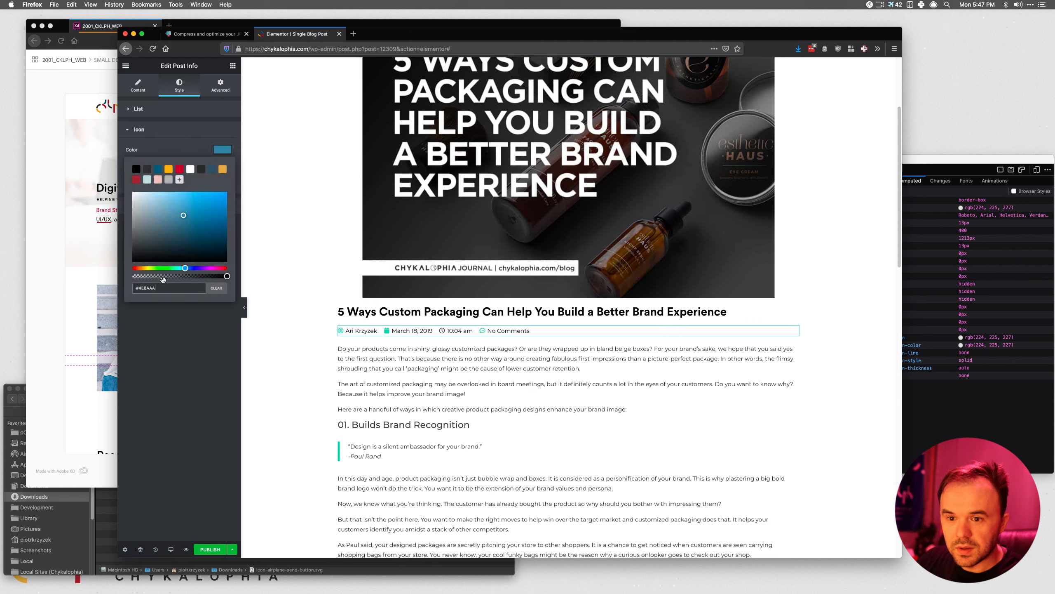
left_click_drag(164, 288, 136, 288)
key("super+v")
left_click(176, 330)
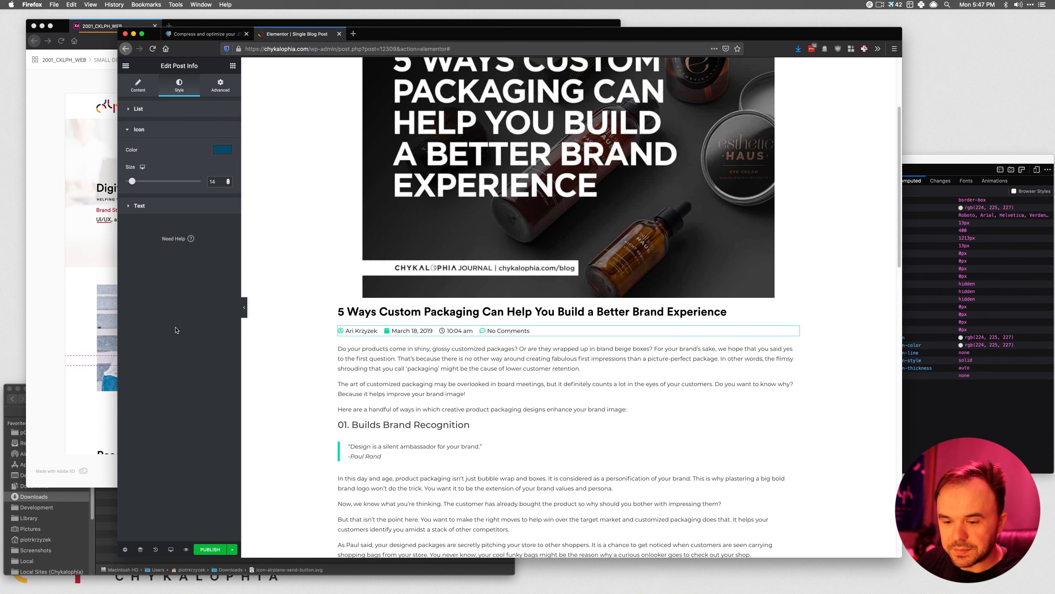
left_click(221, 549)
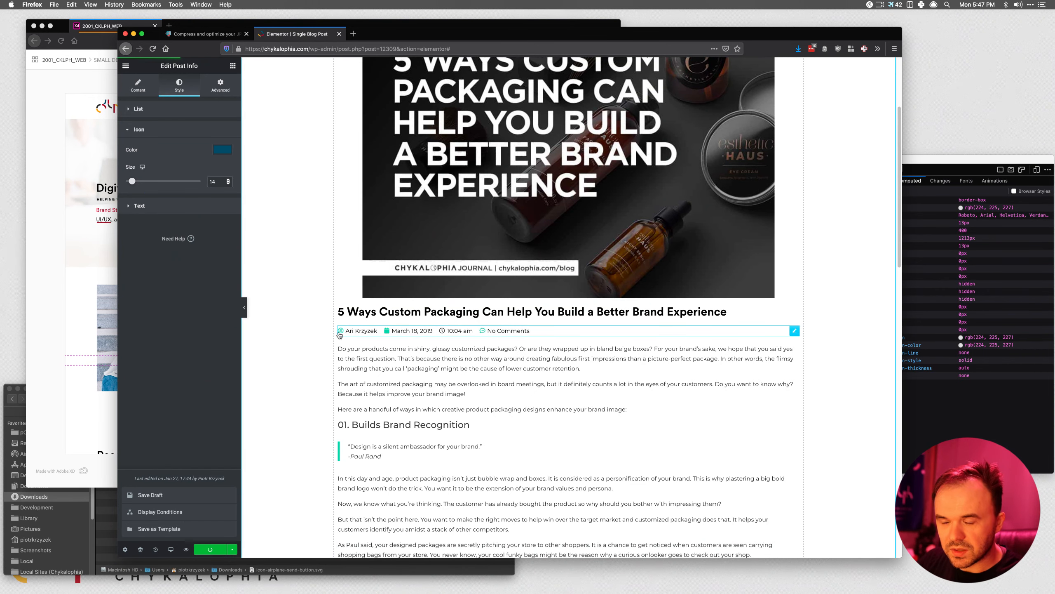
scroll(296, 335, "down", 4)
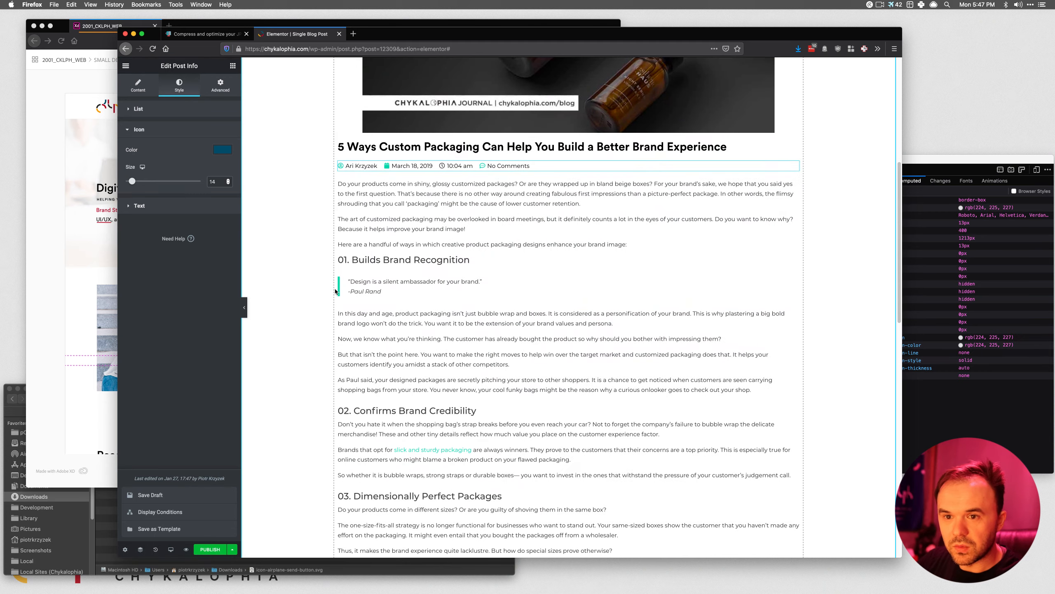
Add an Author Box widget beneath the post content.
scroll(405, 258, "down", 10)
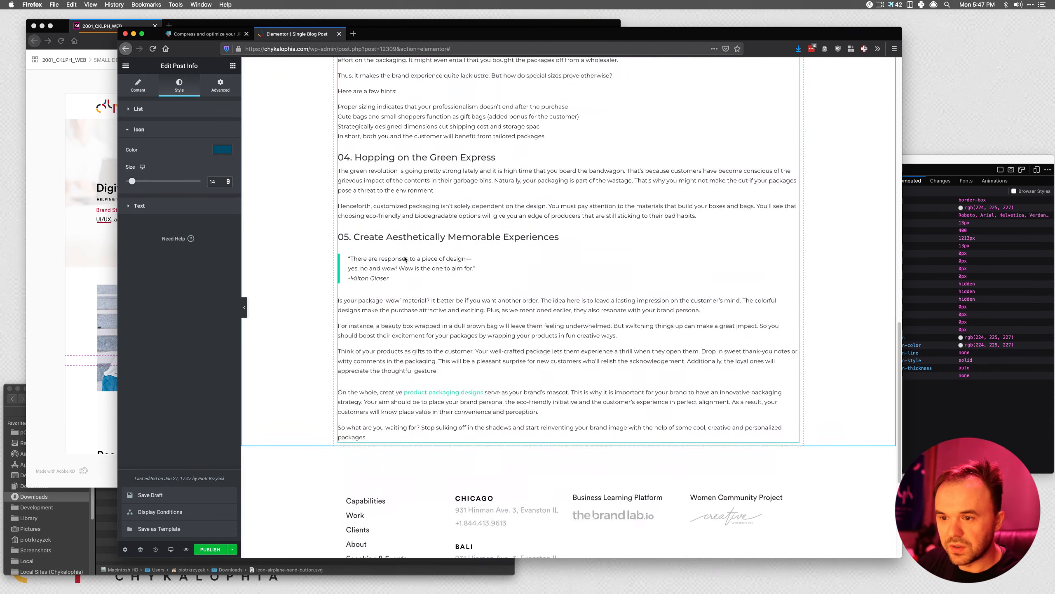
scroll(406, 258, "down", 5)
scroll(405, 258, "up", 7)
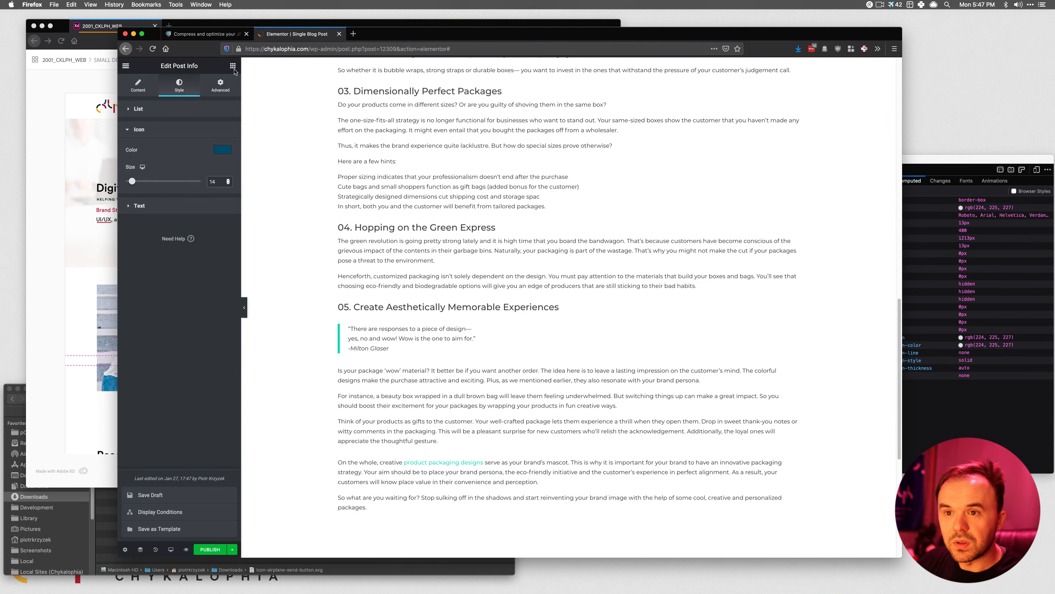
left_click(232, 65)
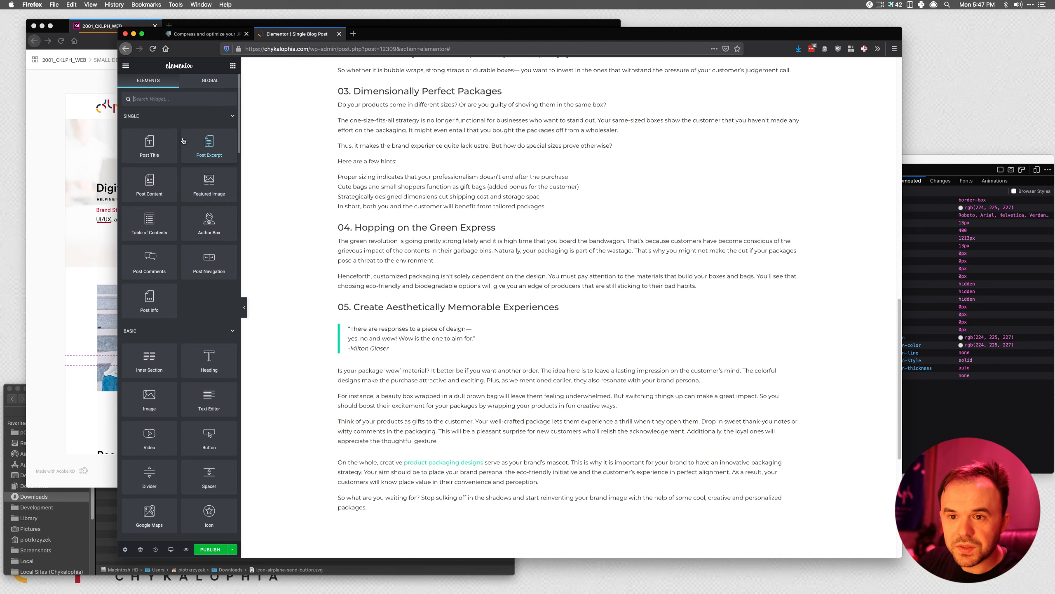
scroll(247, 238, "down", 7)
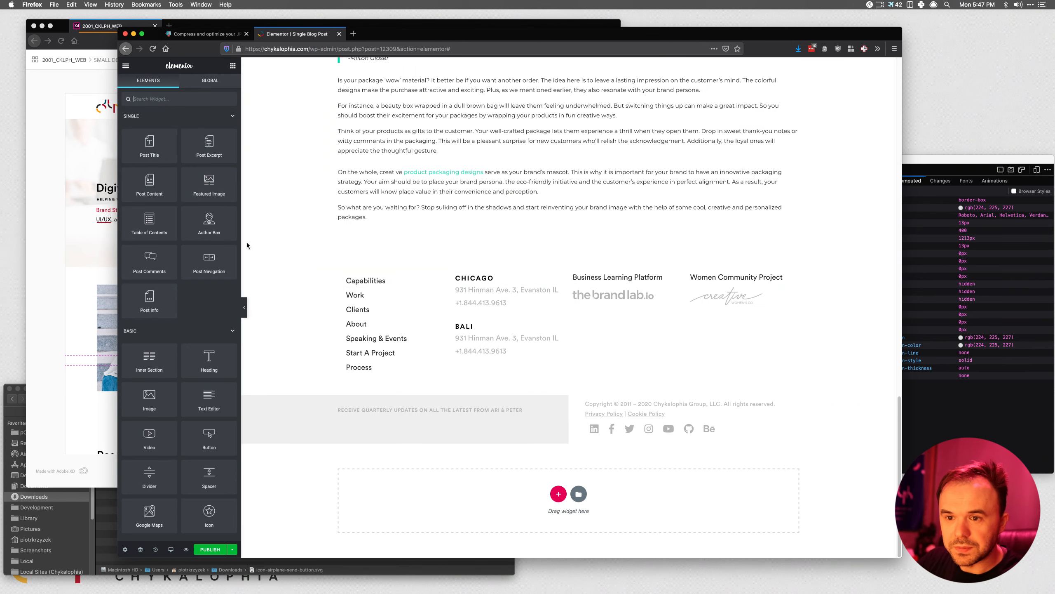
left_click_drag(218, 229, 464, 217)
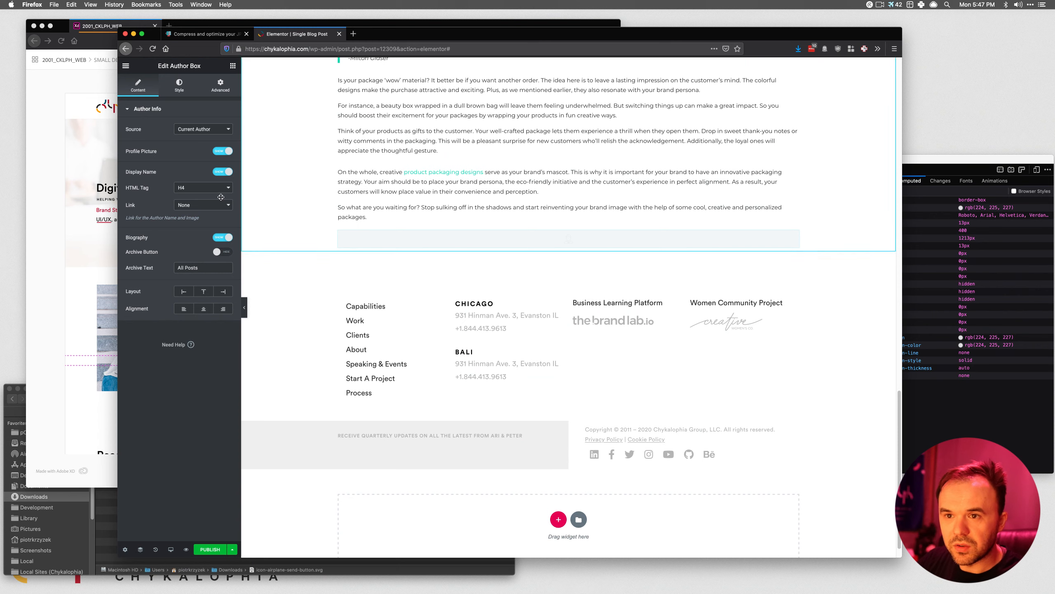
Add Post Navigation below the author box, undoing an accidental Post Comments widget.
left_click(232, 67)
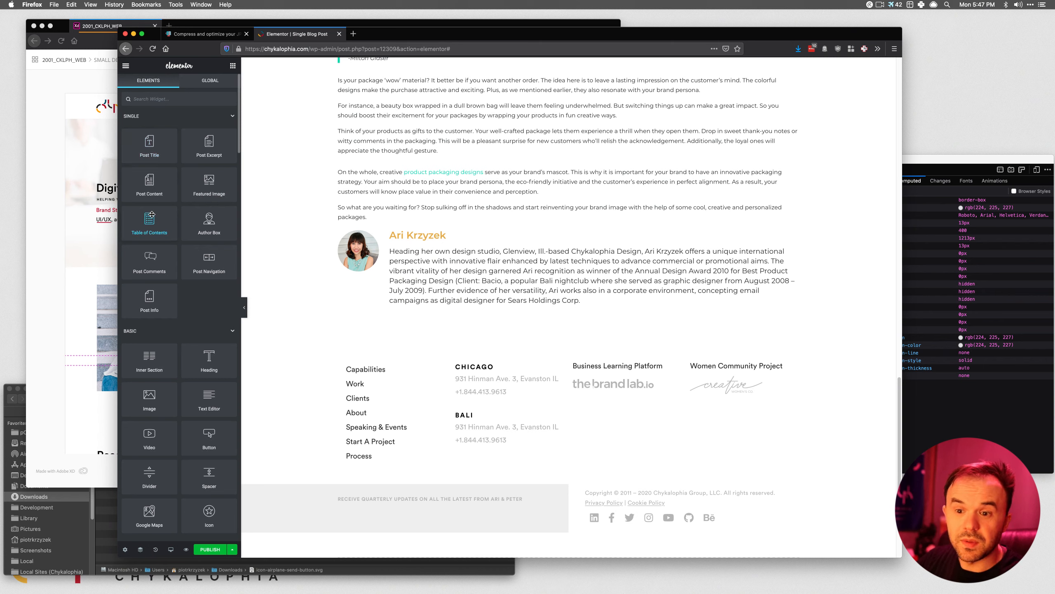
left_click_drag(152, 216, 157, 216)
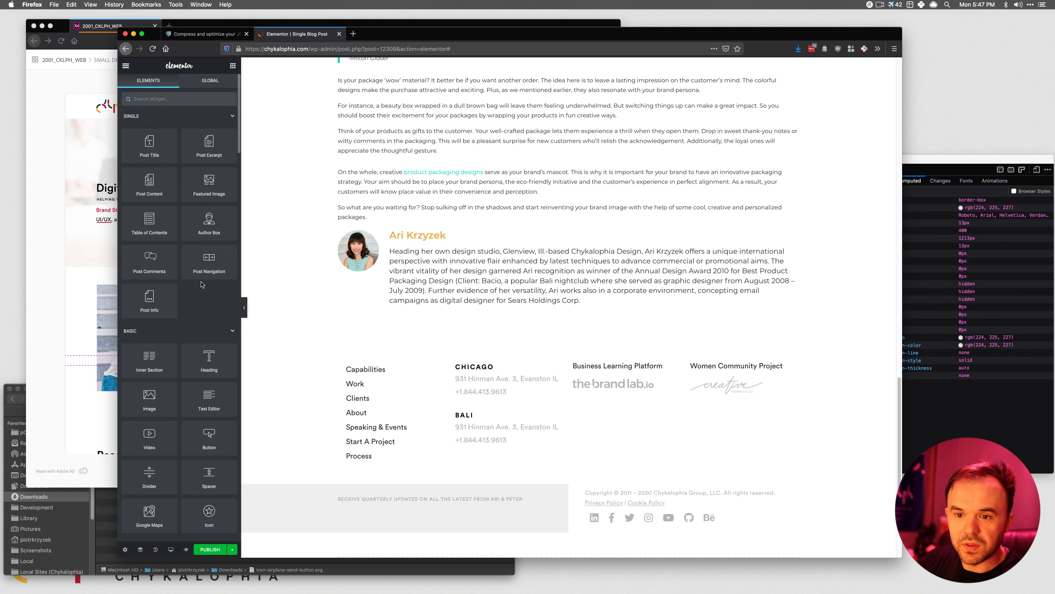
left_click_drag(152, 275, 497, 309)
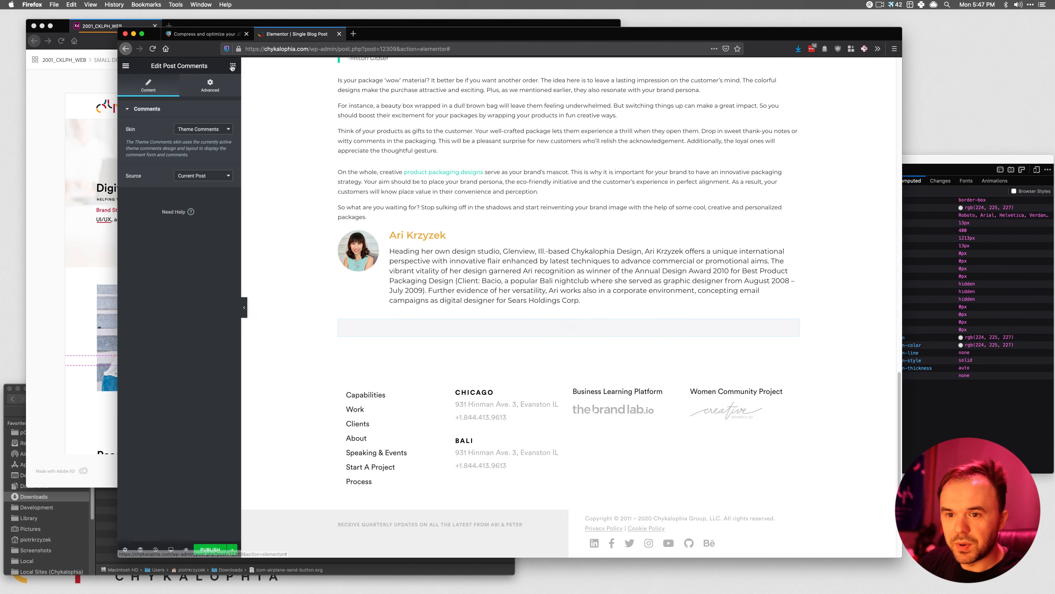
key("super+z")
left_click_drag(198, 262, 510, 325)
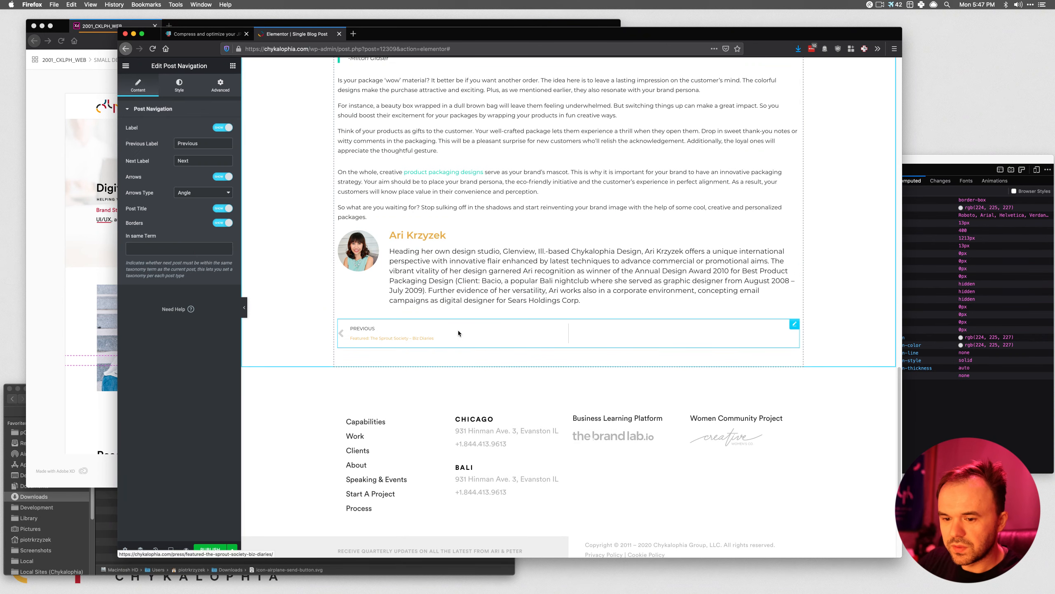
Save the template as a draft and look for a comments widget for the area below.
left_click(232, 549)
left_click(174, 500)
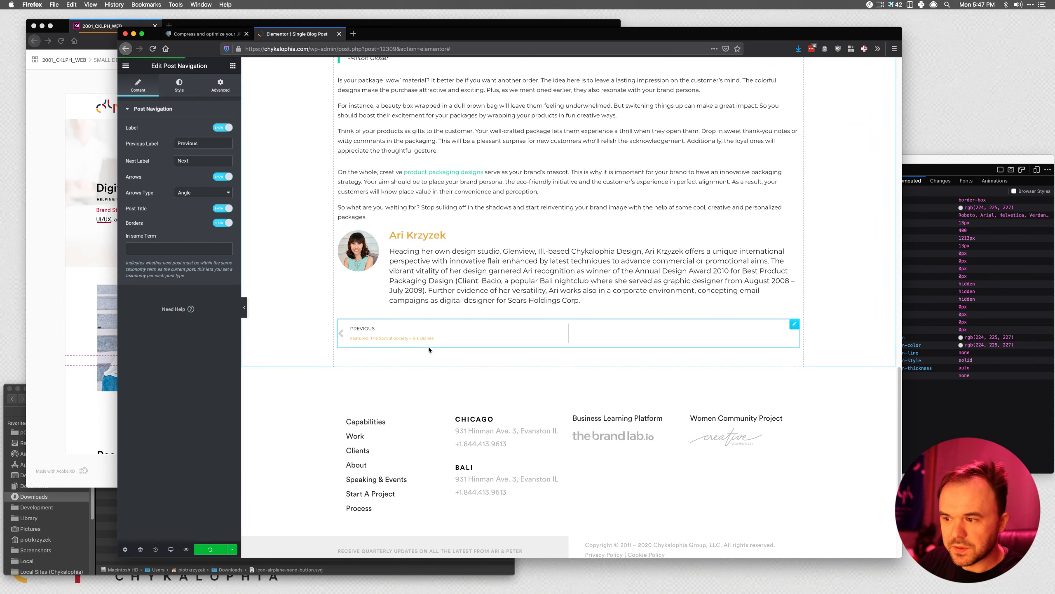
left_click(483, 358)
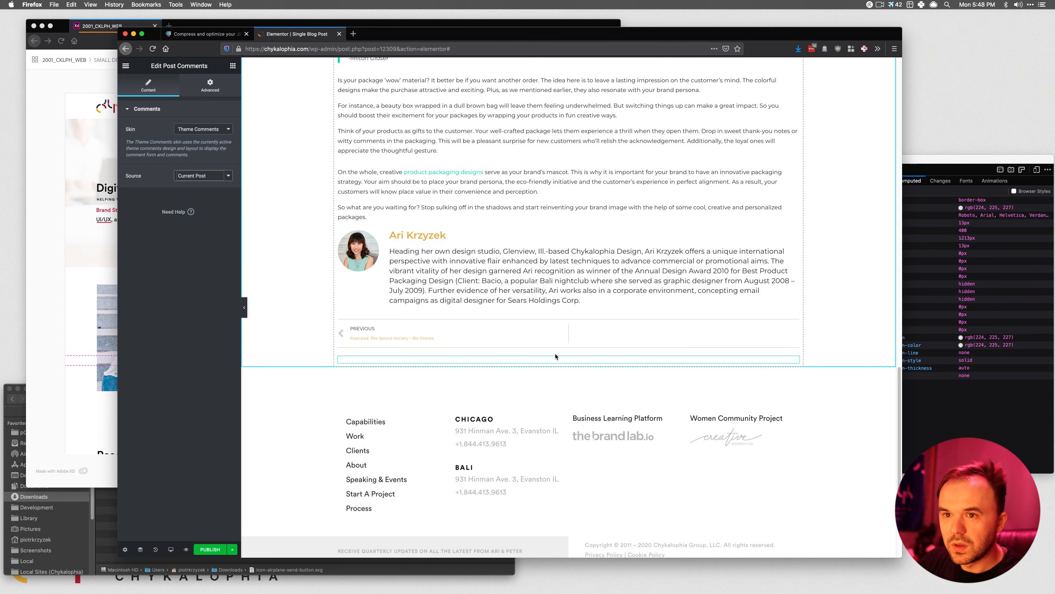
left_click(232, 65)
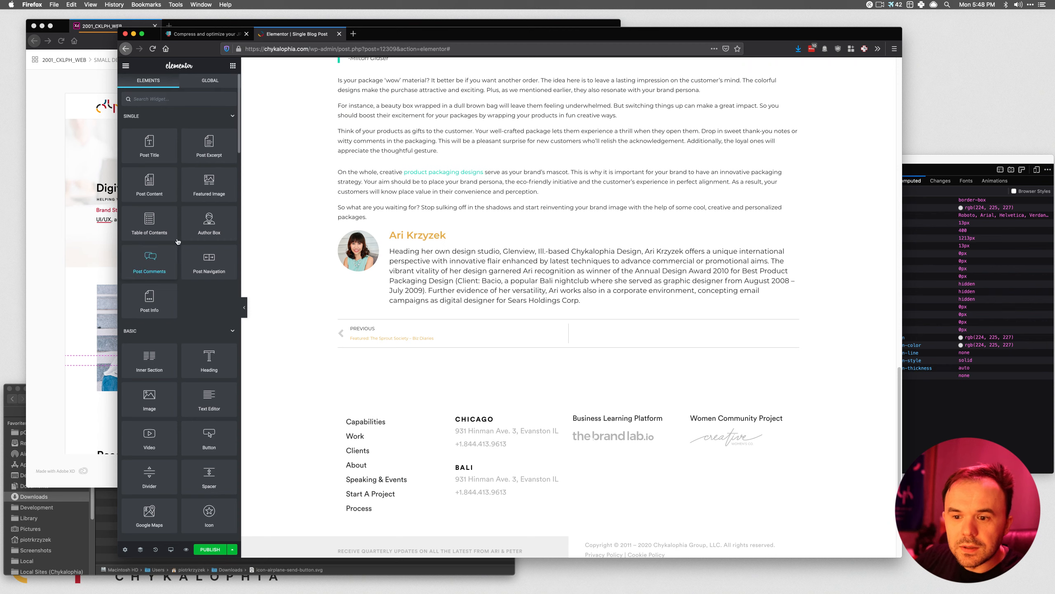
left_click(158, 99)
Search widgets for 'commen' and preview the template with the 5 Ways Custom Packaging post.
type("comm")
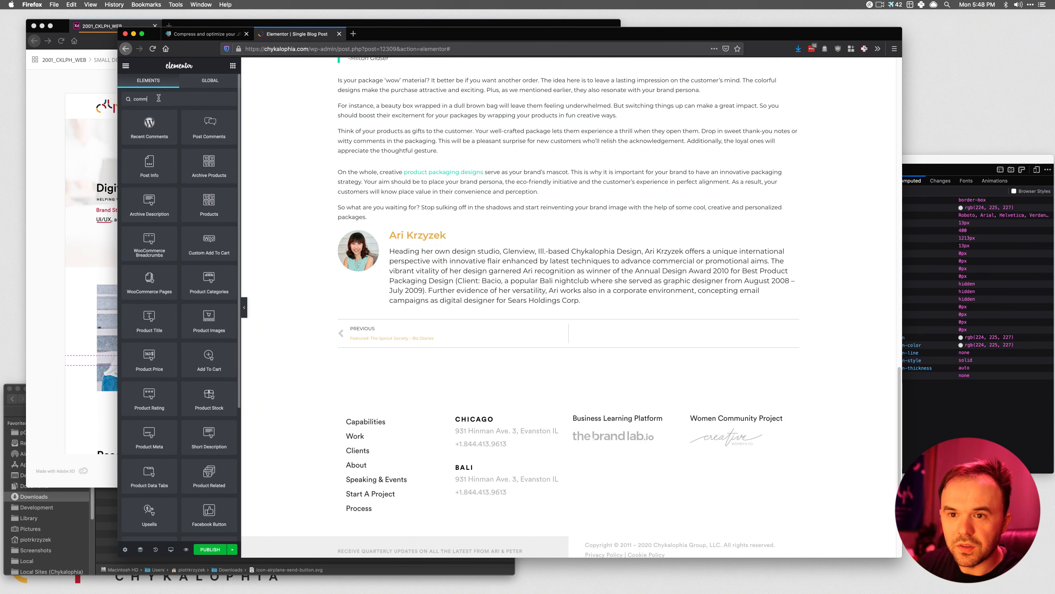
type("en")
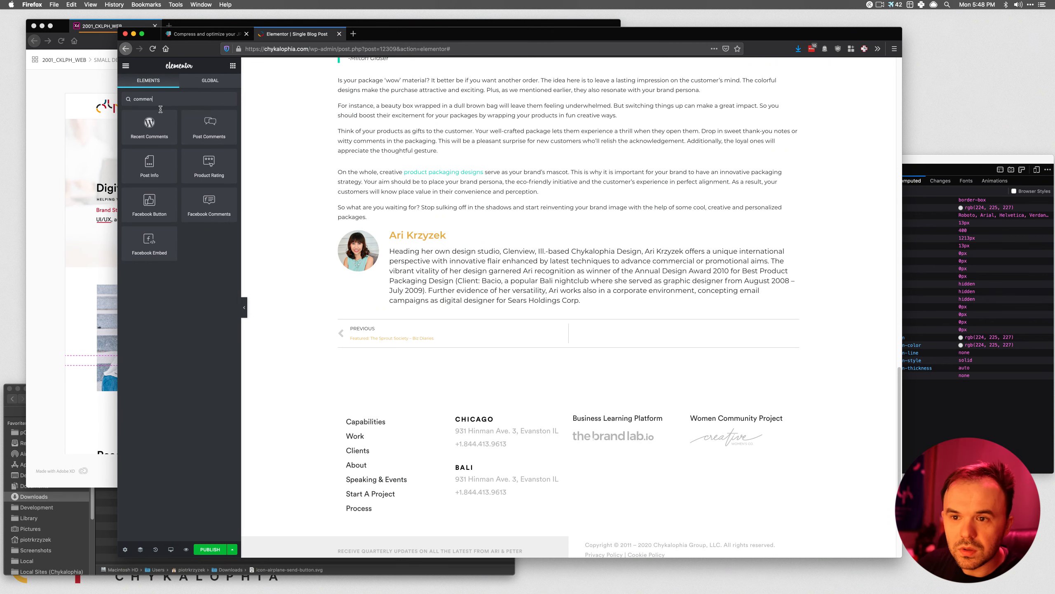
mouse_move(186, 550)
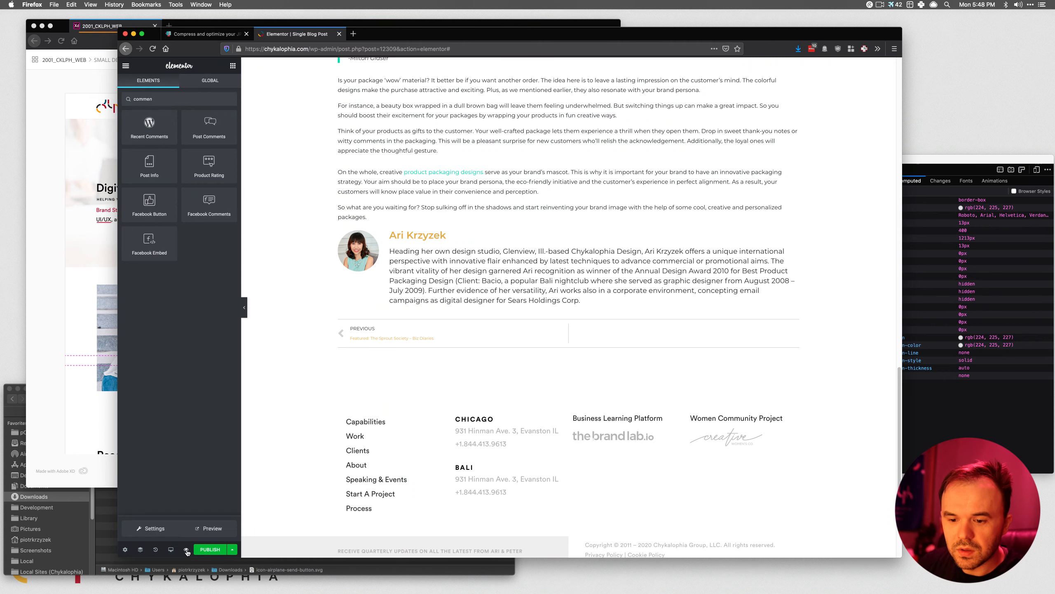
left_click(180, 533)
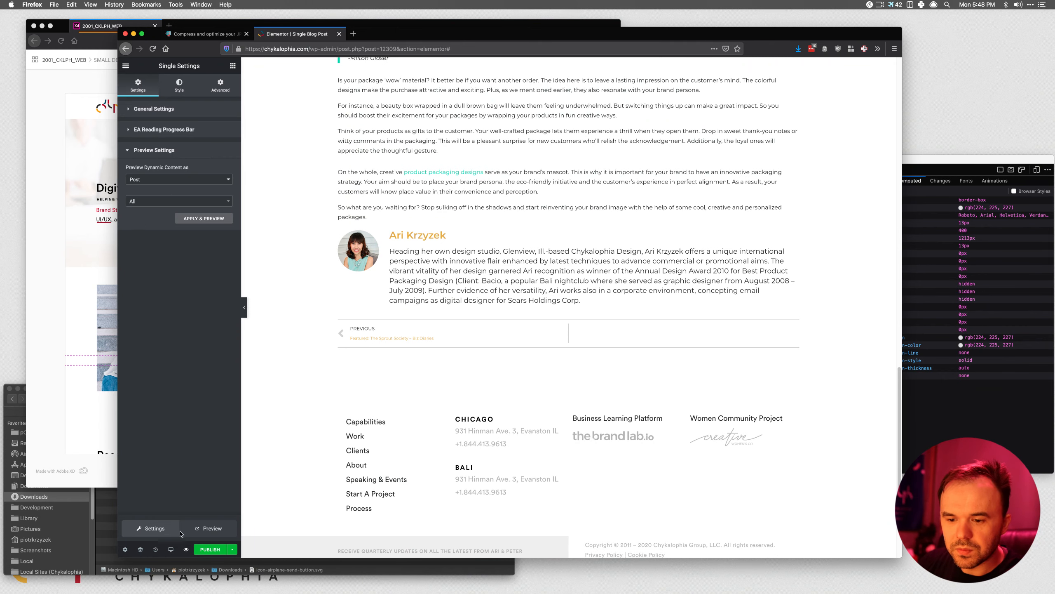
left_click(206, 529)
left_click(286, 36)
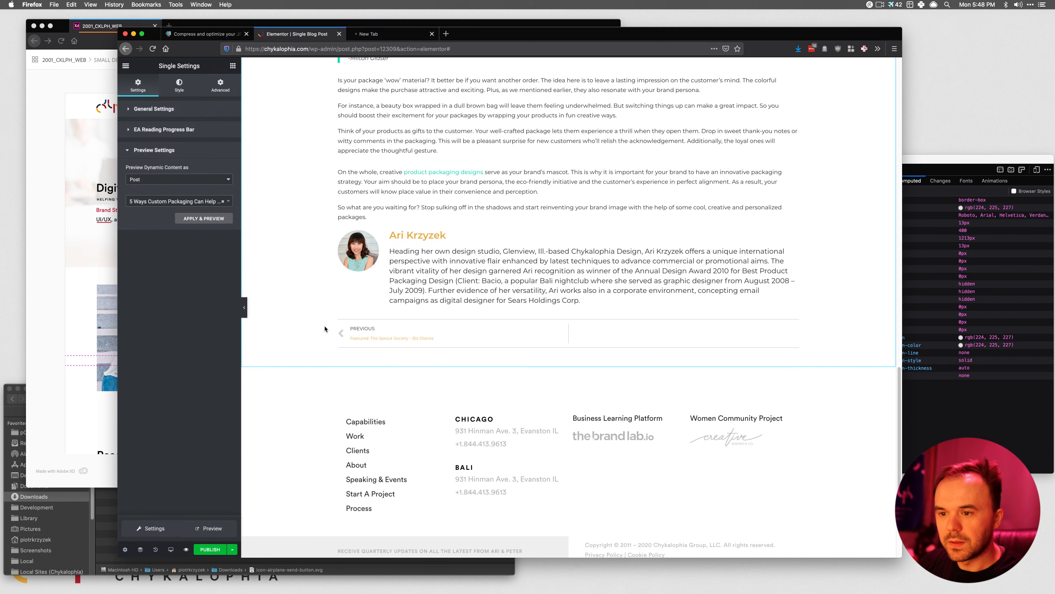
left_click(386, 34)
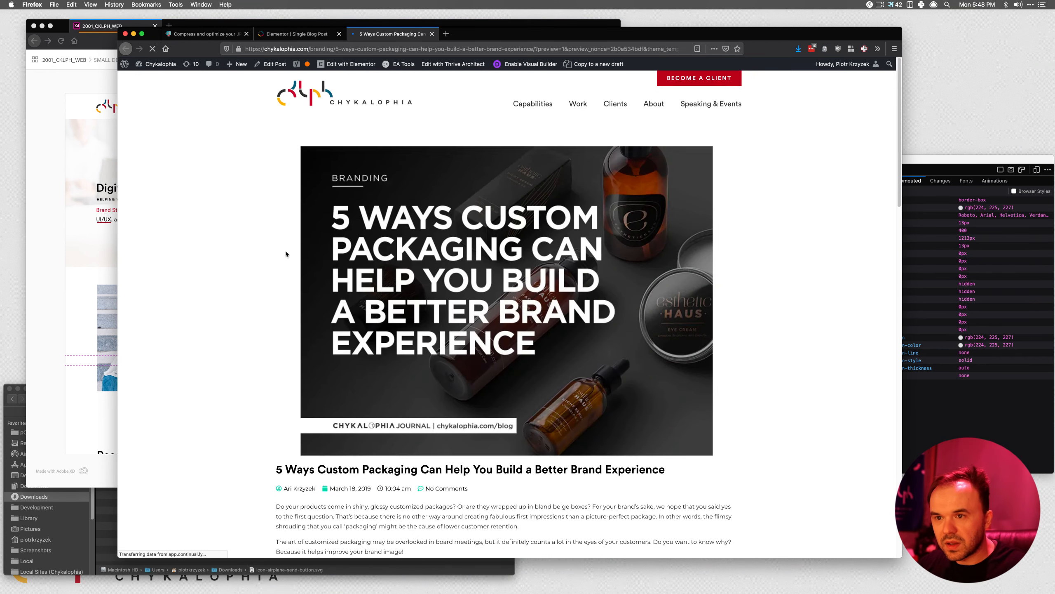
scroll(285, 254, "down", 20)
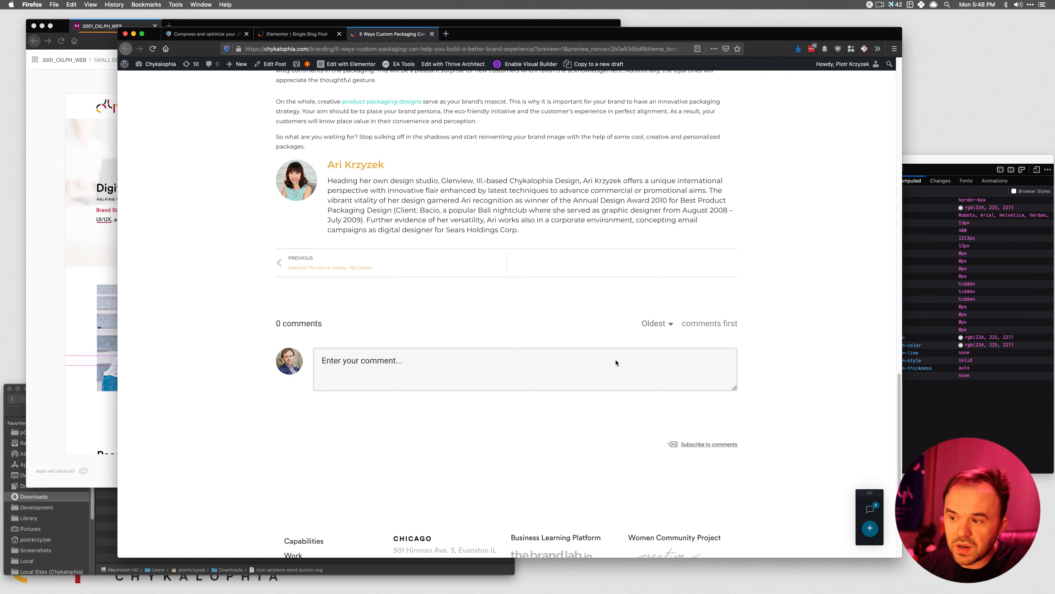
Expand the comment form in the preview and scroll through the finished post layout.
left_click(544, 367)
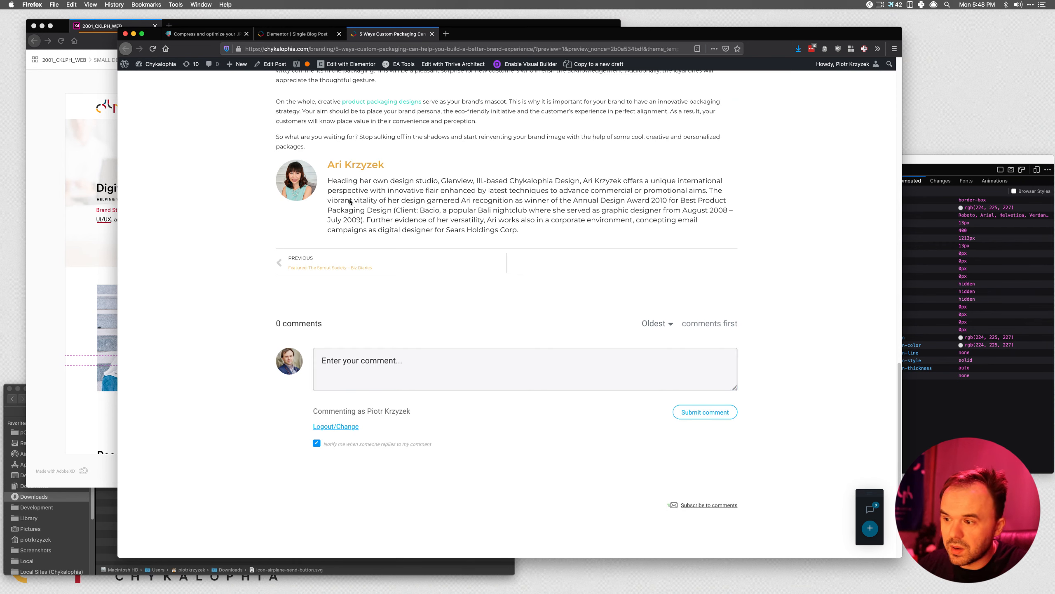
scroll(426, 207, "down", 3)
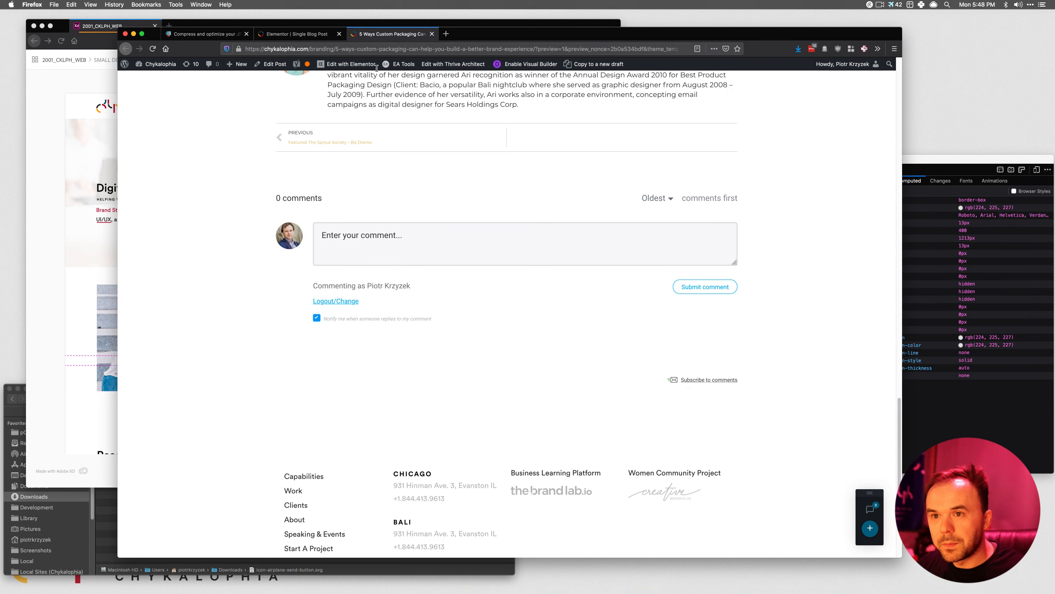
scroll(426, 207, "up", 5)
left_click(303, 35)
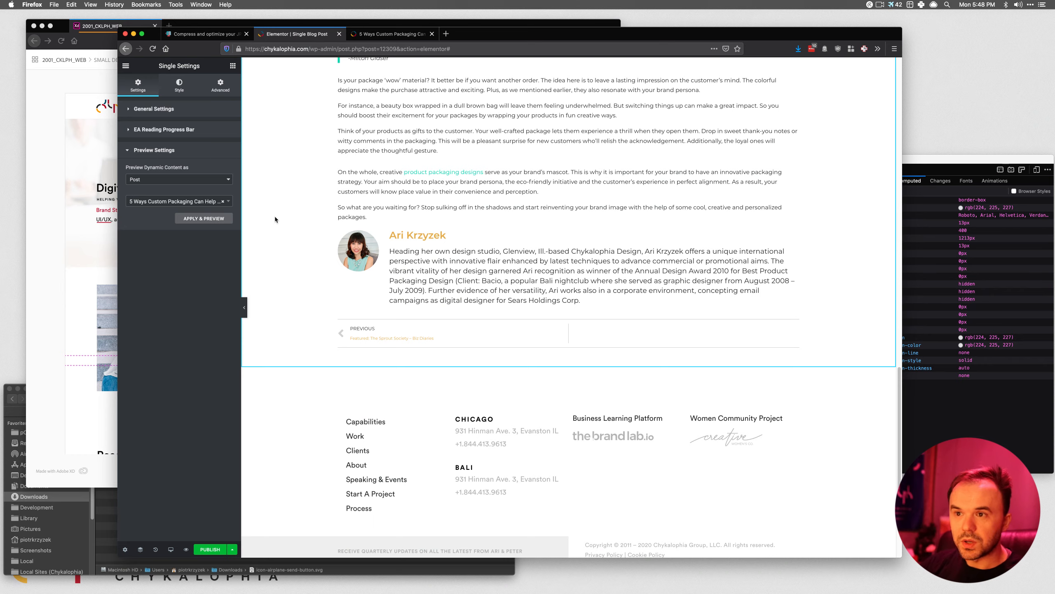
left_click(392, 34)
scroll(357, 338, "up", 15)
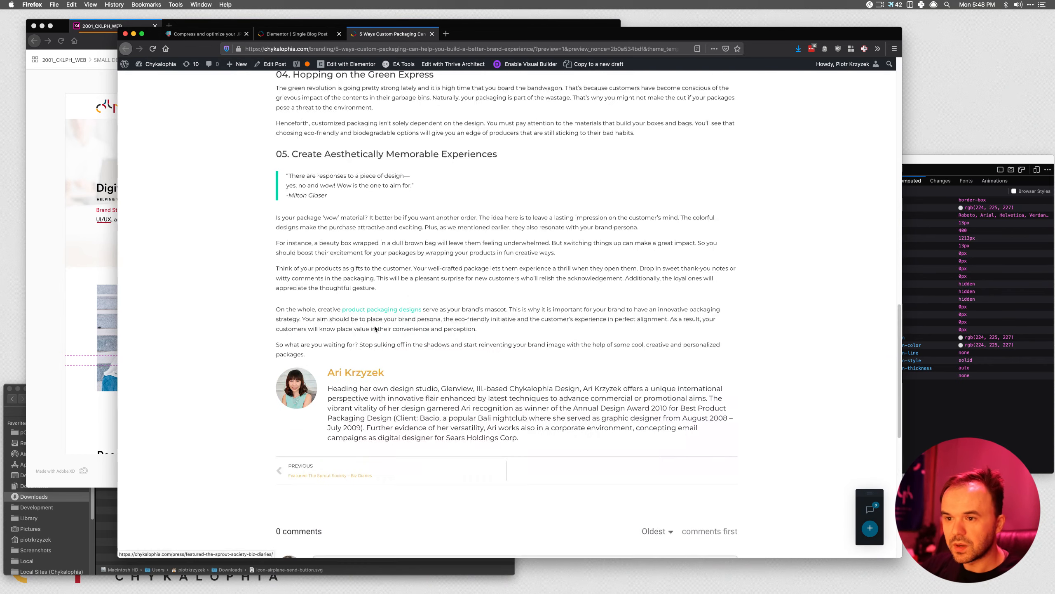
scroll(376, 342, "up", 5)
scroll(378, 343, "up", 8)
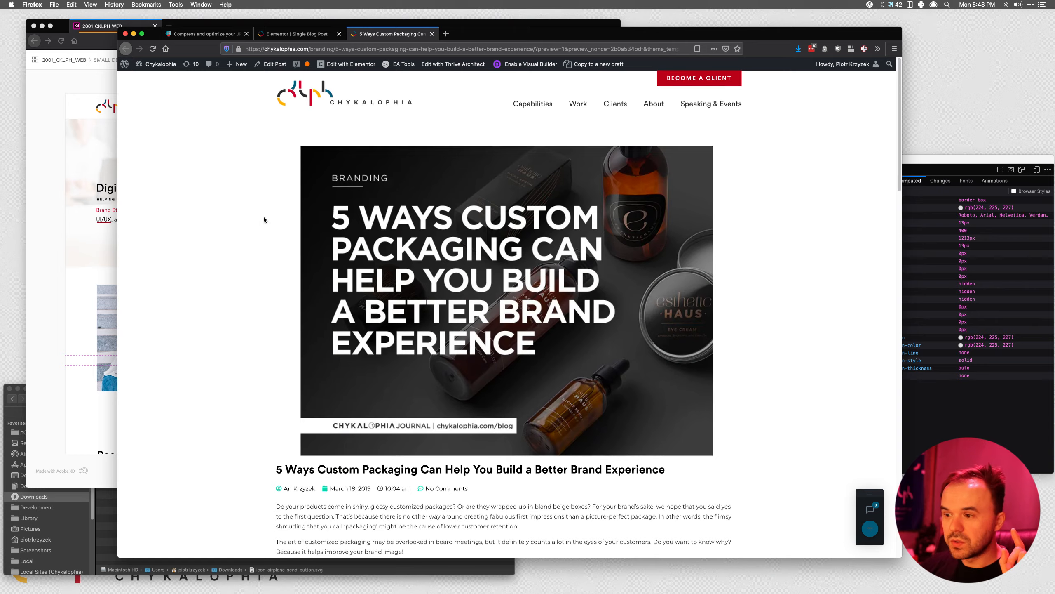
scroll(264, 216, "down", 8)
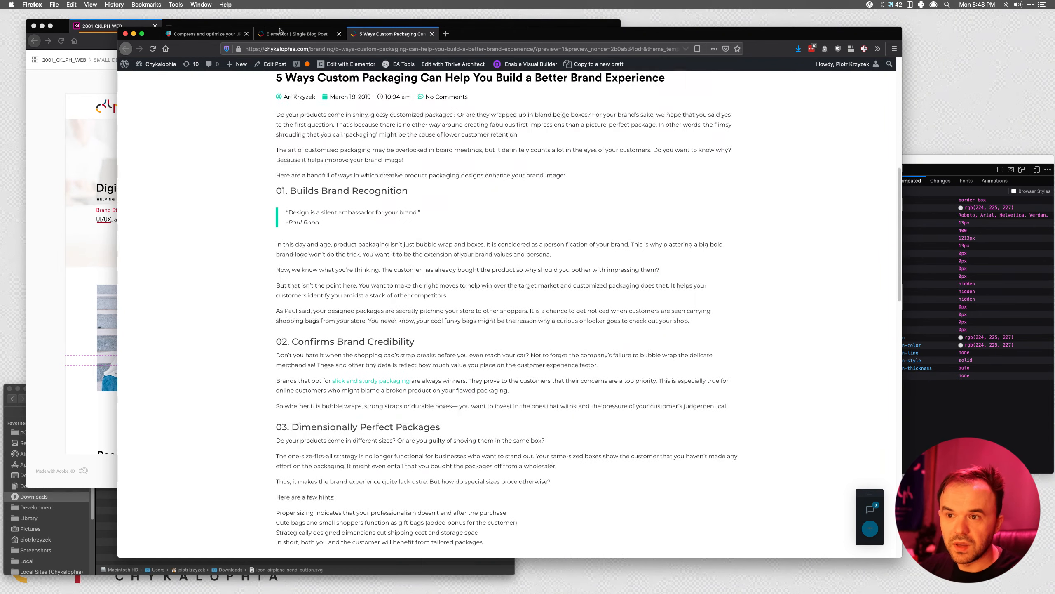
scroll(719, 159, "up", 10)
Compare the preview against the template editor, then close the preview tab.
left_click(318, 37)
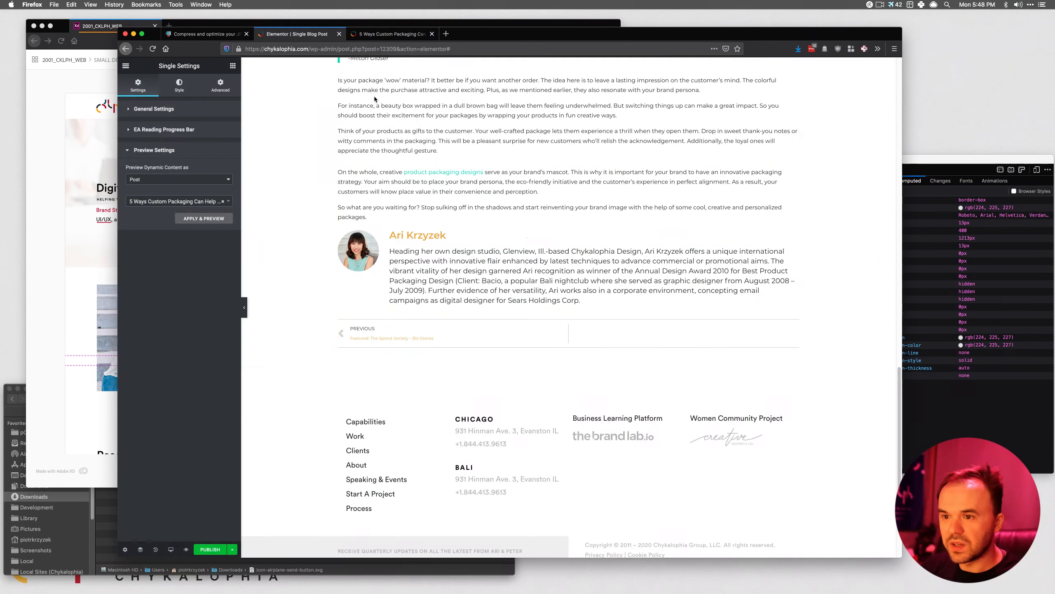
scroll(478, 225, "up", 10)
scroll(427, 215, "up", 8)
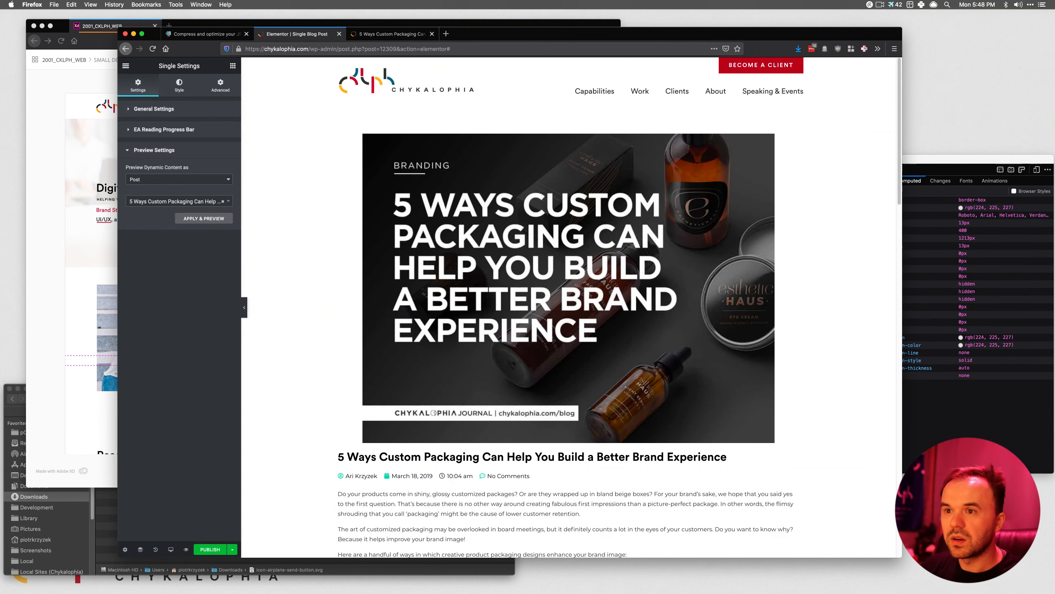
left_click(395, 35)
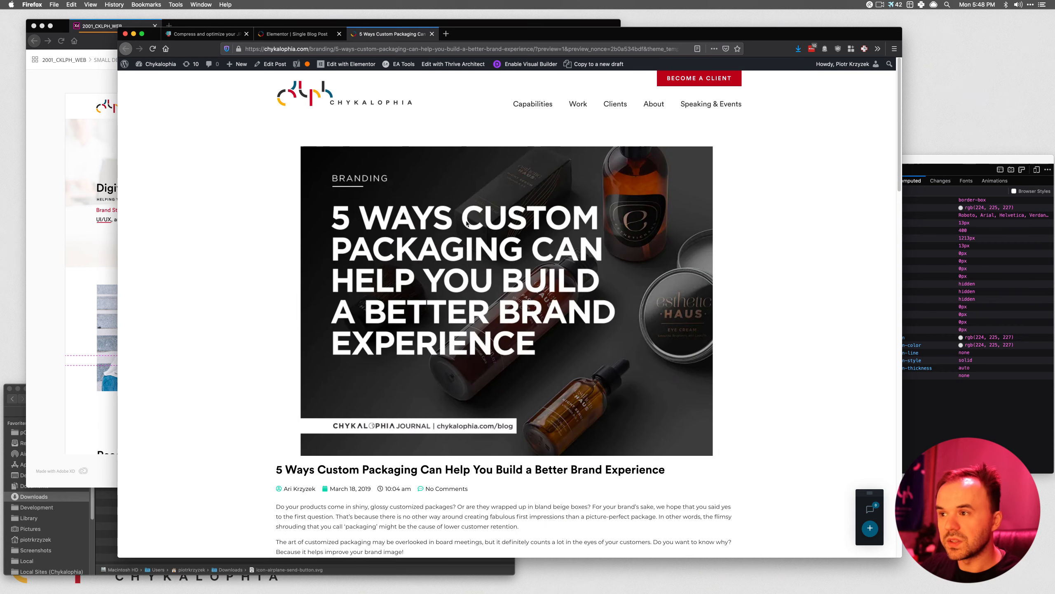
scroll(203, 217, "down", 15)
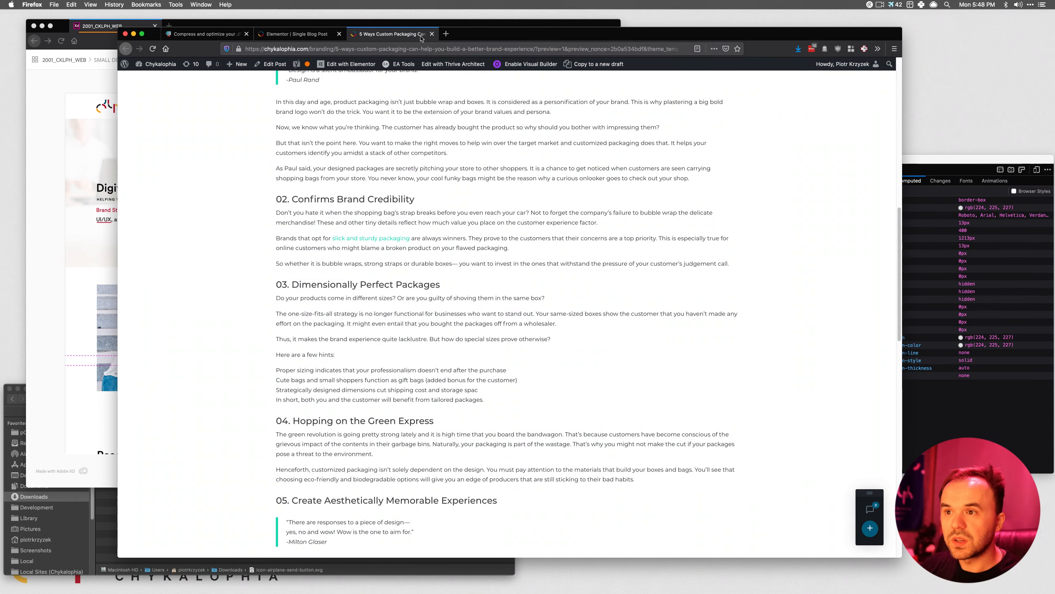
left_click(432, 34)
Publish the template with the display condition Include > Posts > All.
scroll(413, 131, "down", 4)
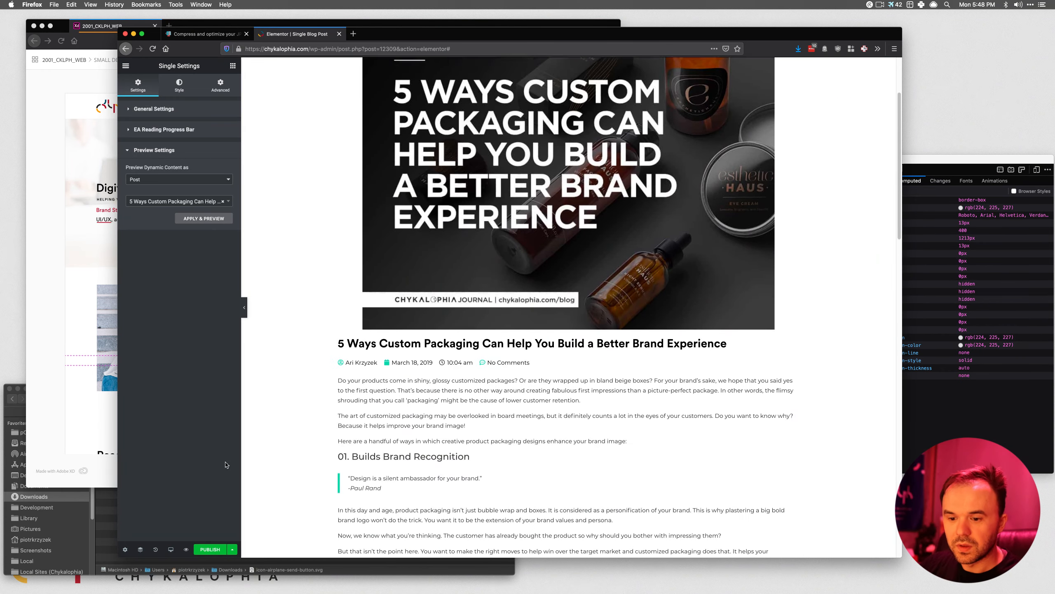
left_click(210, 549)
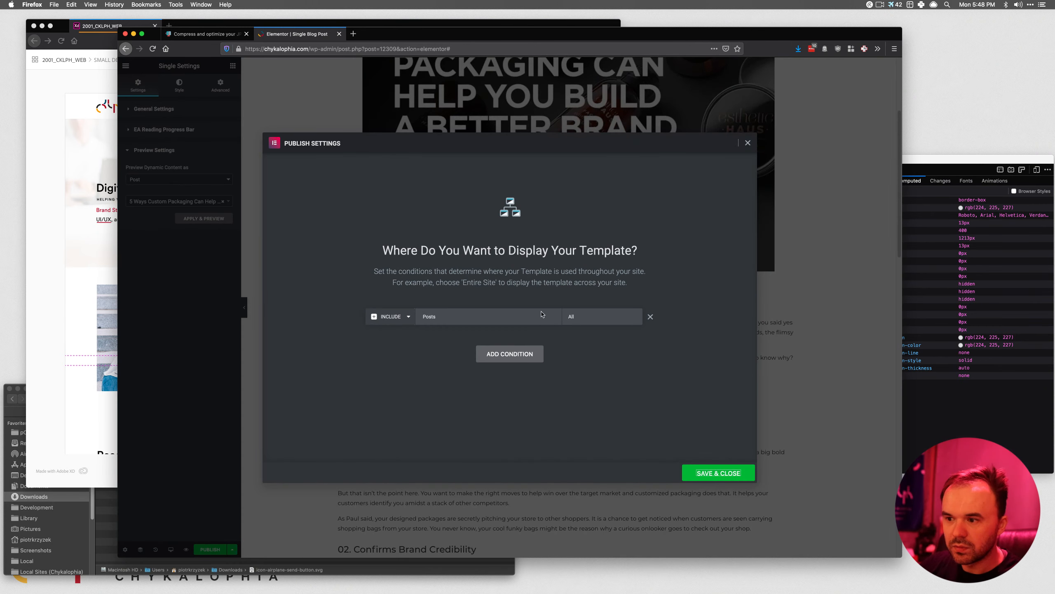
left_click(497, 318)
left_click(648, 279)
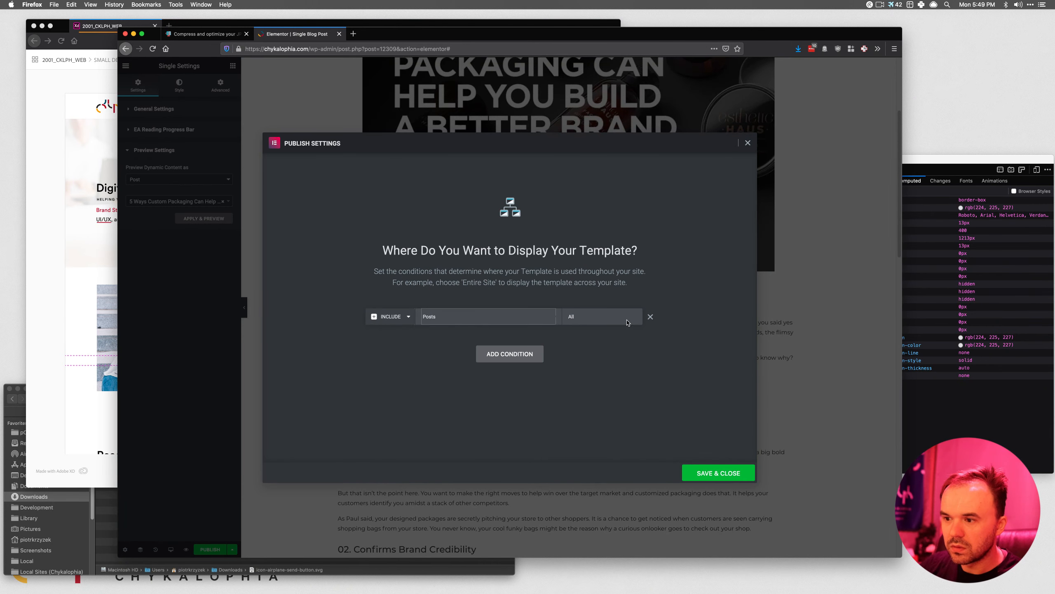
left_click(619, 317)
left_click(670, 269)
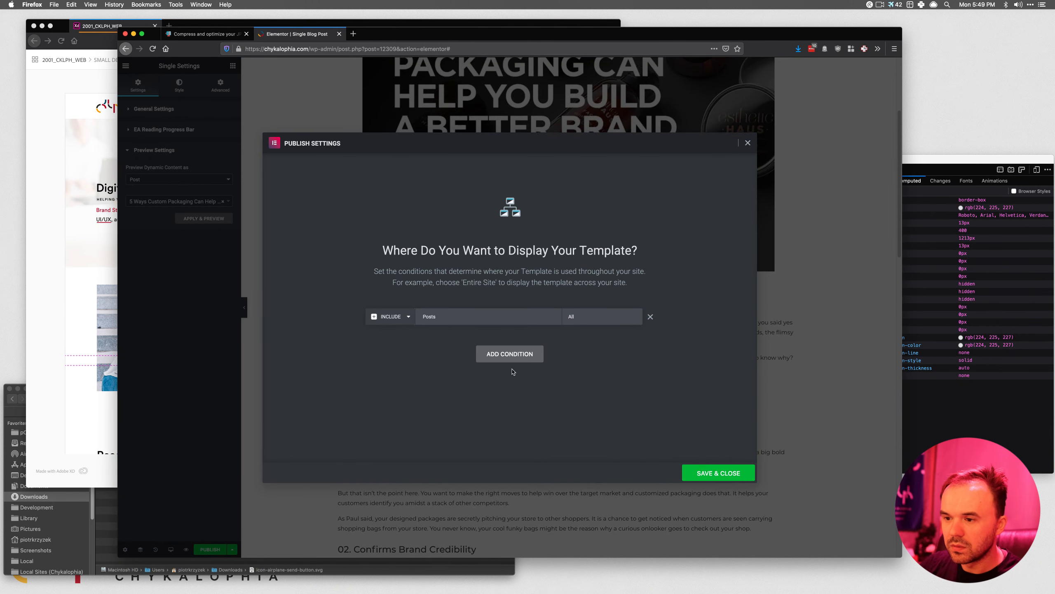
left_click(719, 474)
Open a blank new browser tab.
scroll(393, 394, "down", 10)
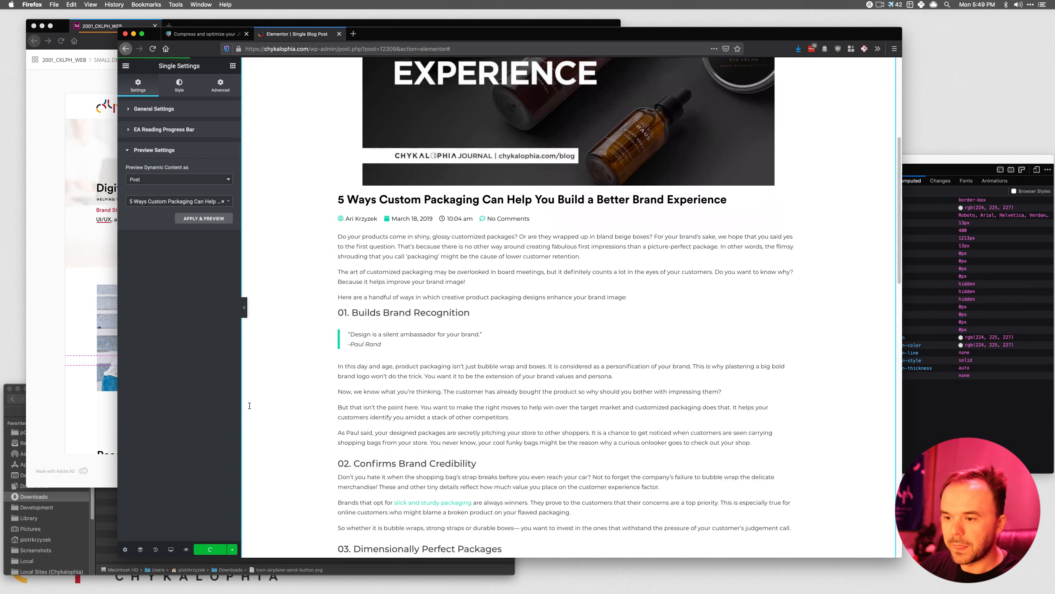
scroll(393, 395, "down", 10)
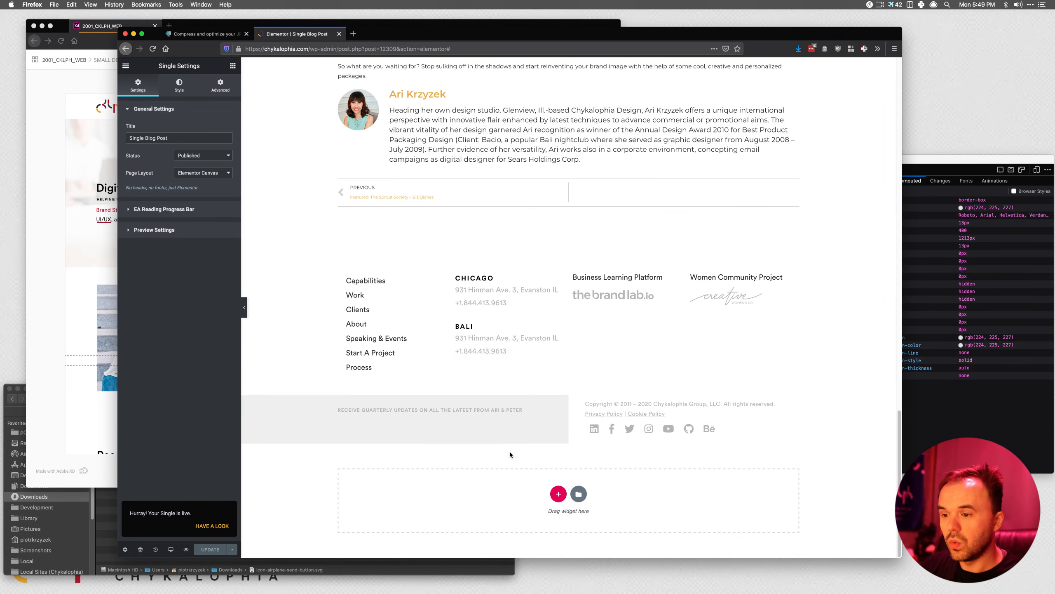
scroll(351, 451, "up", 20)
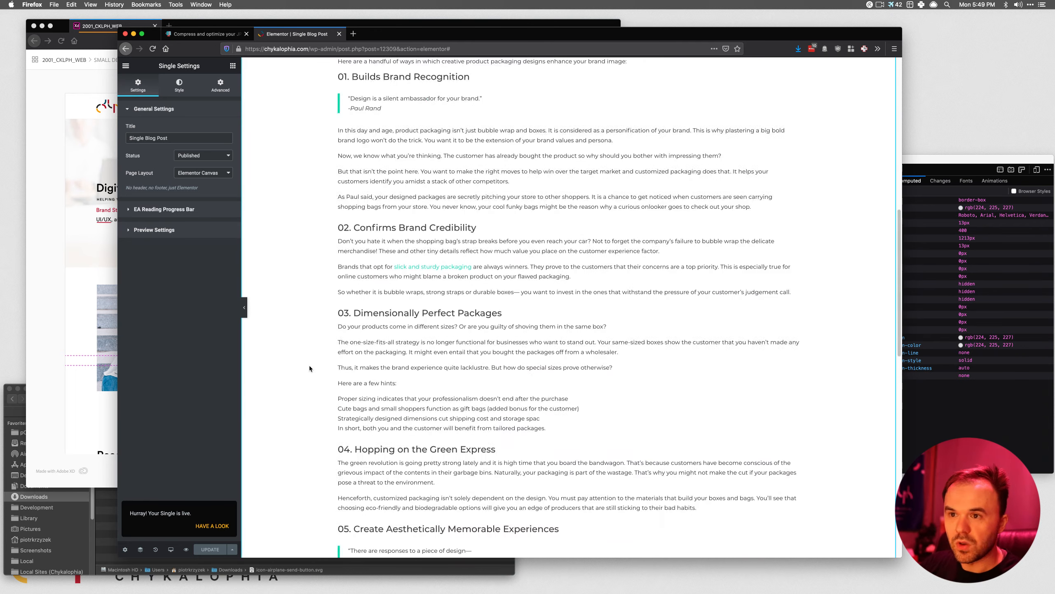
left_click(353, 34)
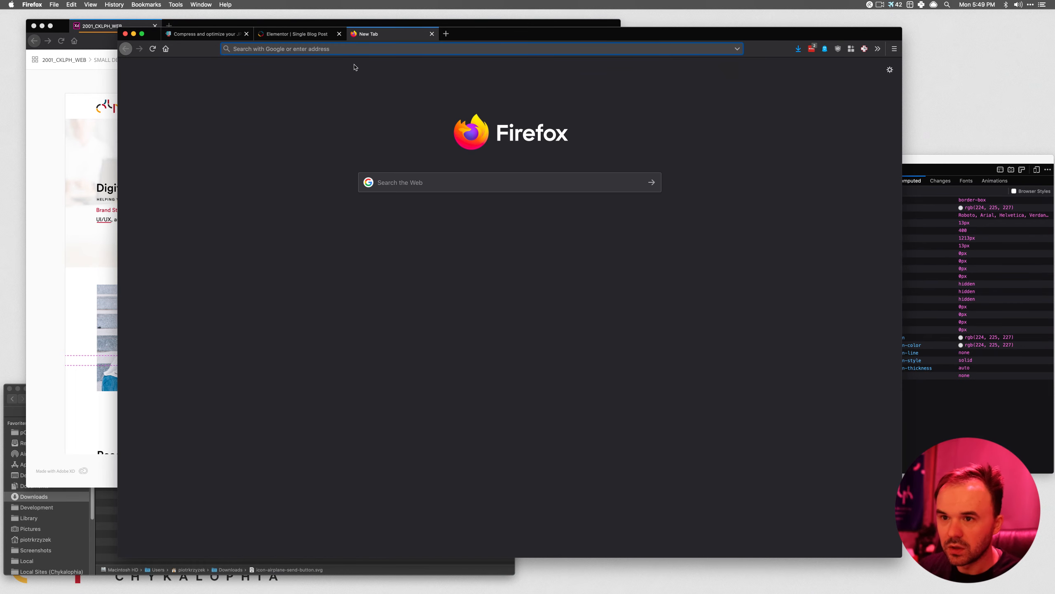
Load chykalophia.com and go to the Journal blog listing.
type("chykalophia.com")
key("Return")
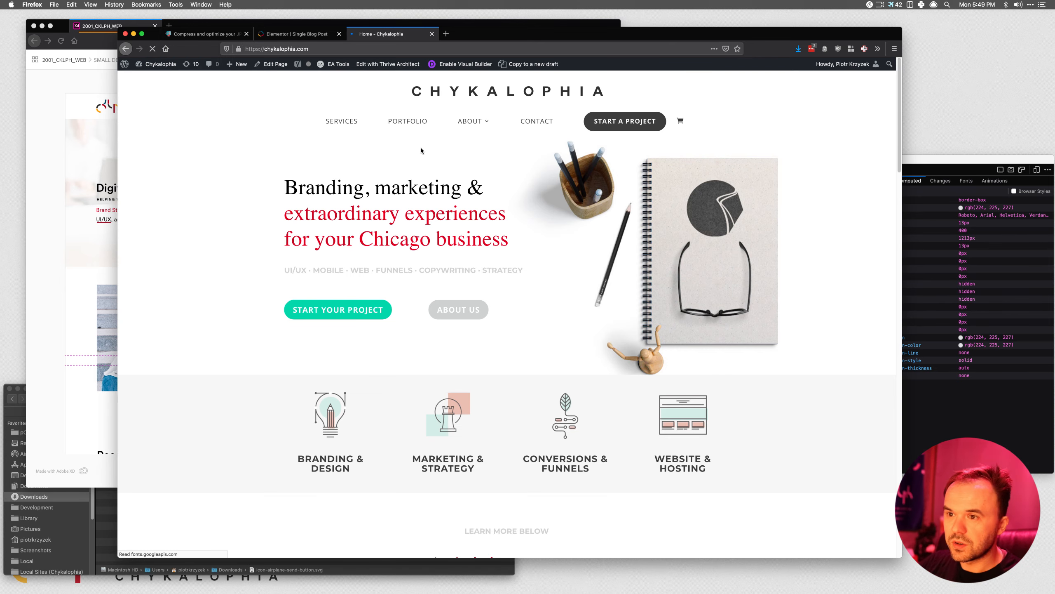
mouse_move(479, 122)
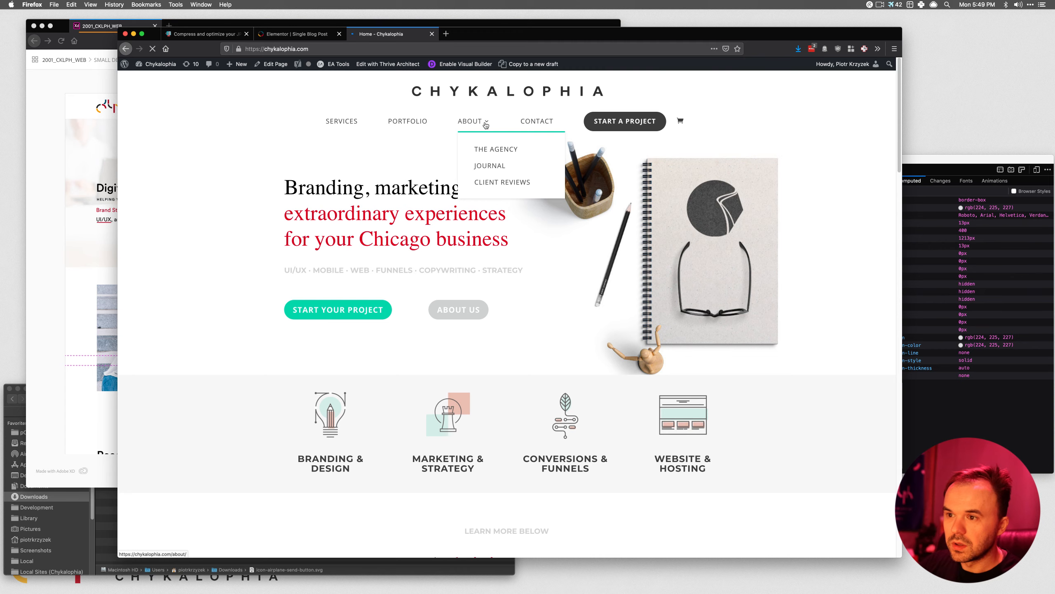
left_click(490, 168)
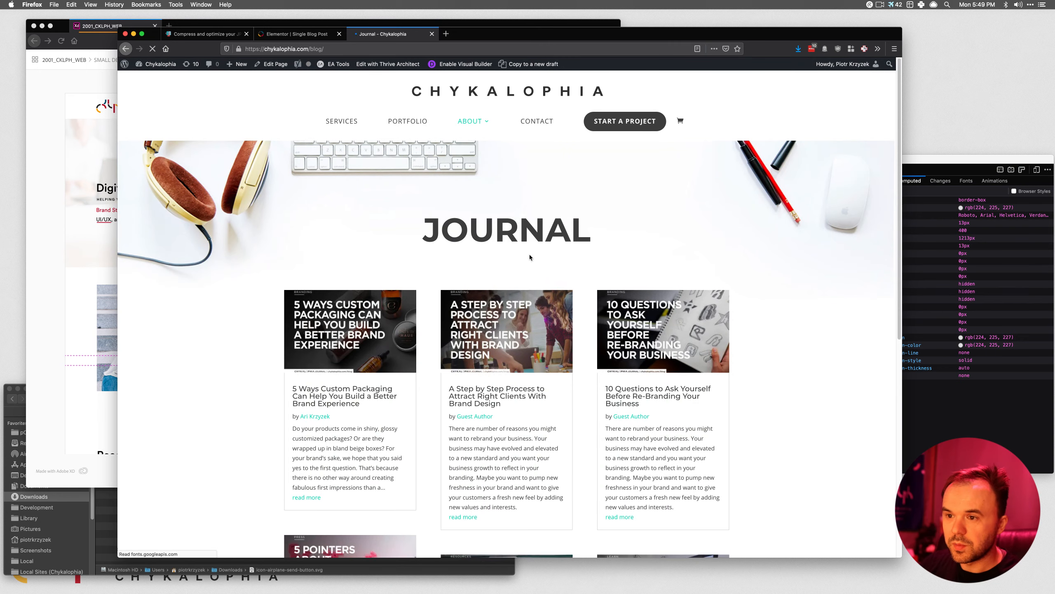
Open the 5 Ways Custom Packaging post, review its live layout, then close the tab.
scroll(661, 329, "down", 6)
scroll(344, 256, "up", 5)
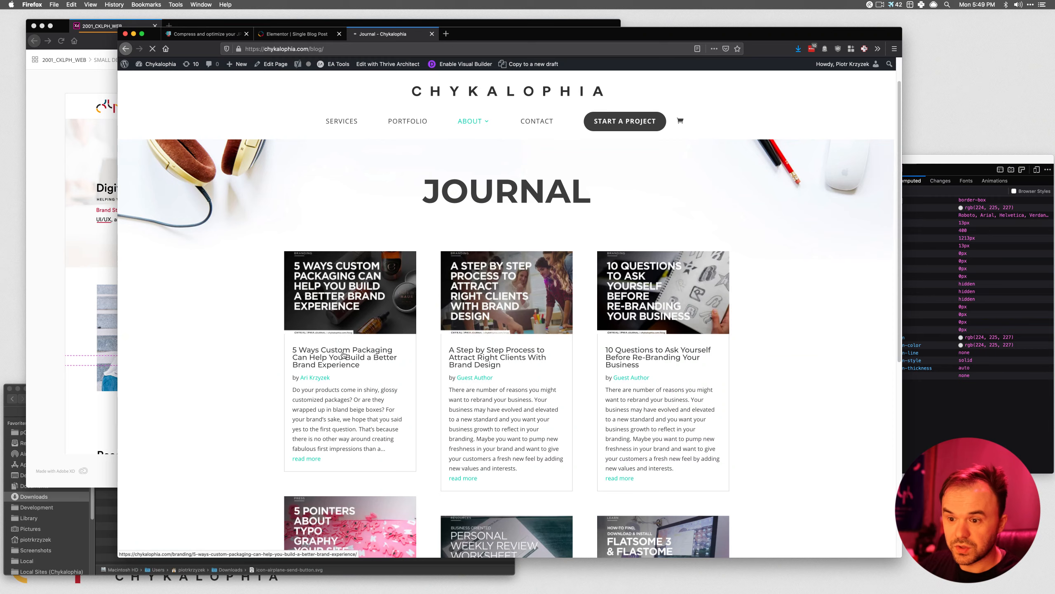
left_click(317, 353)
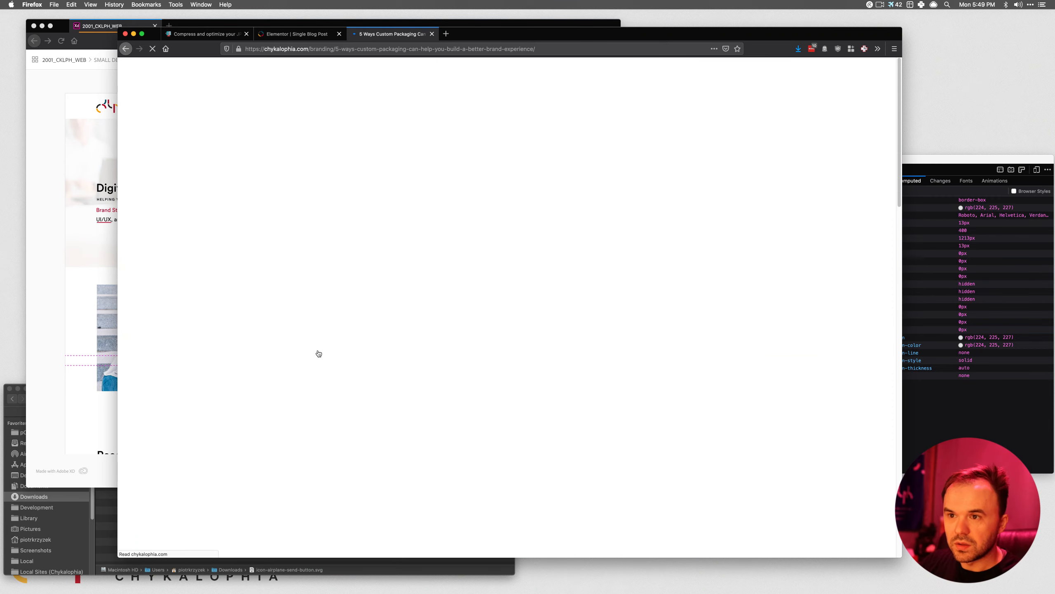
scroll(244, 259, "down", 20)
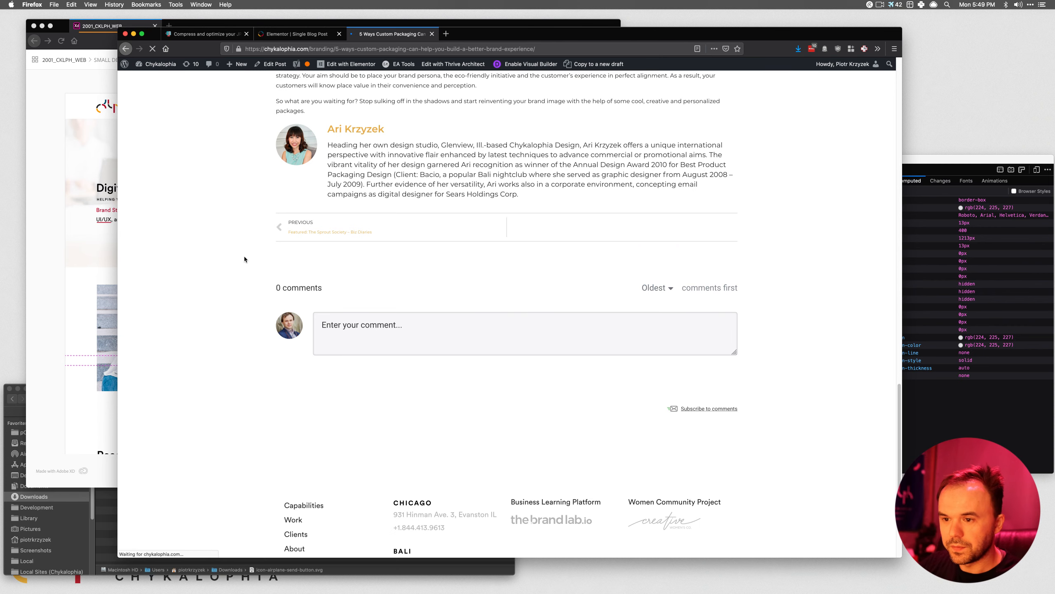
scroll(244, 255, "up", 20)
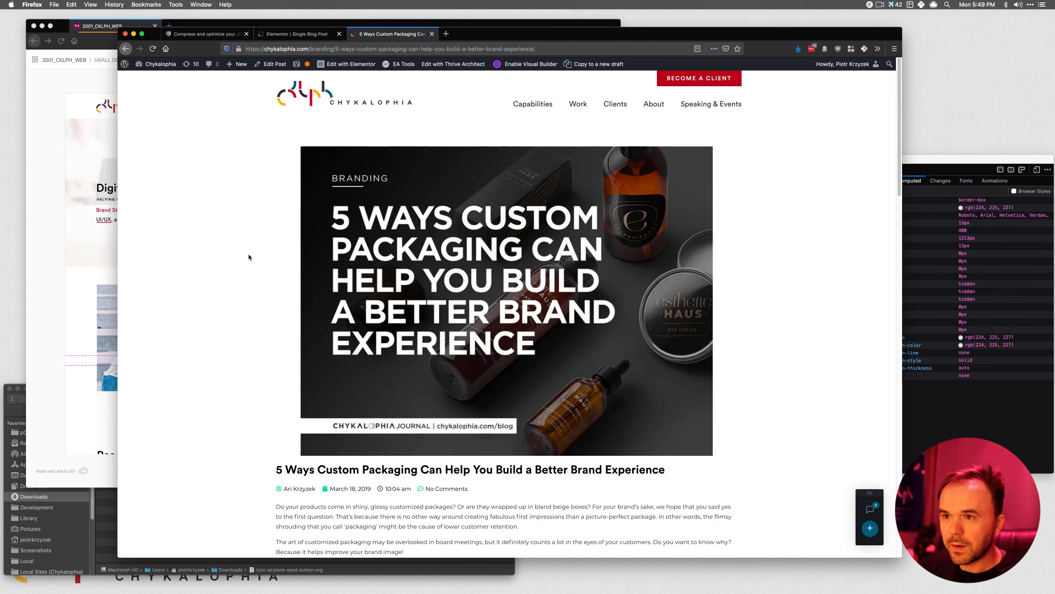
left_click(432, 34)
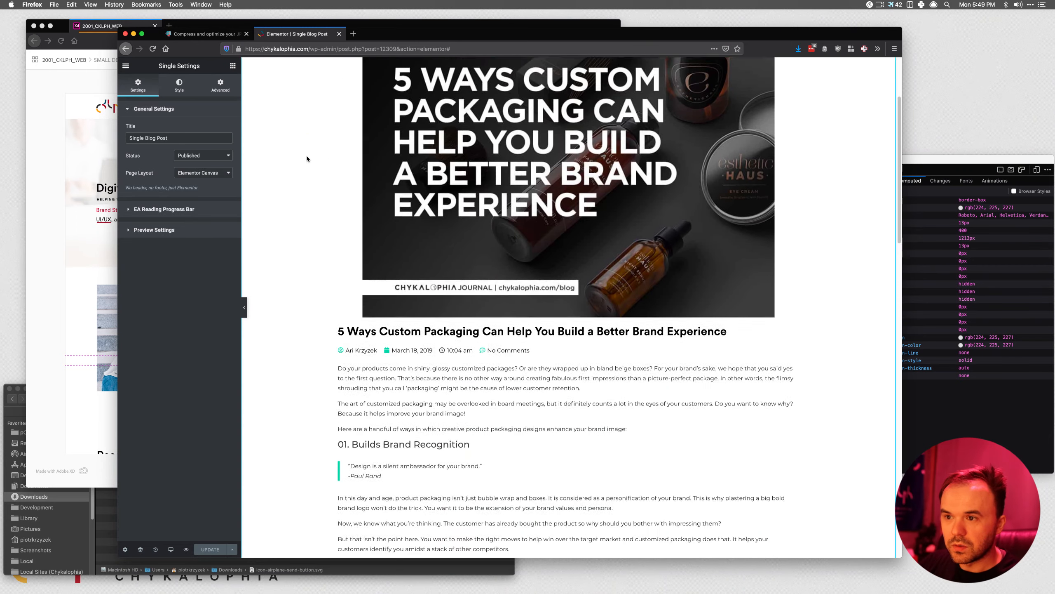
scroll(307, 159, "up", 3)
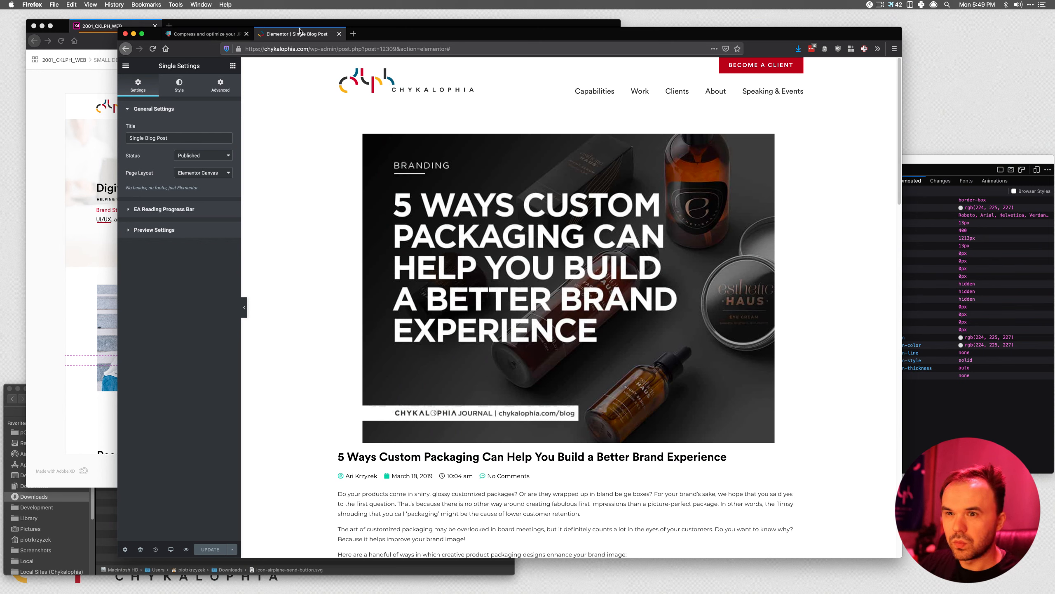
Load the live chykalophia.com homepage in a new Firefox tab.
left_click(199, 35)
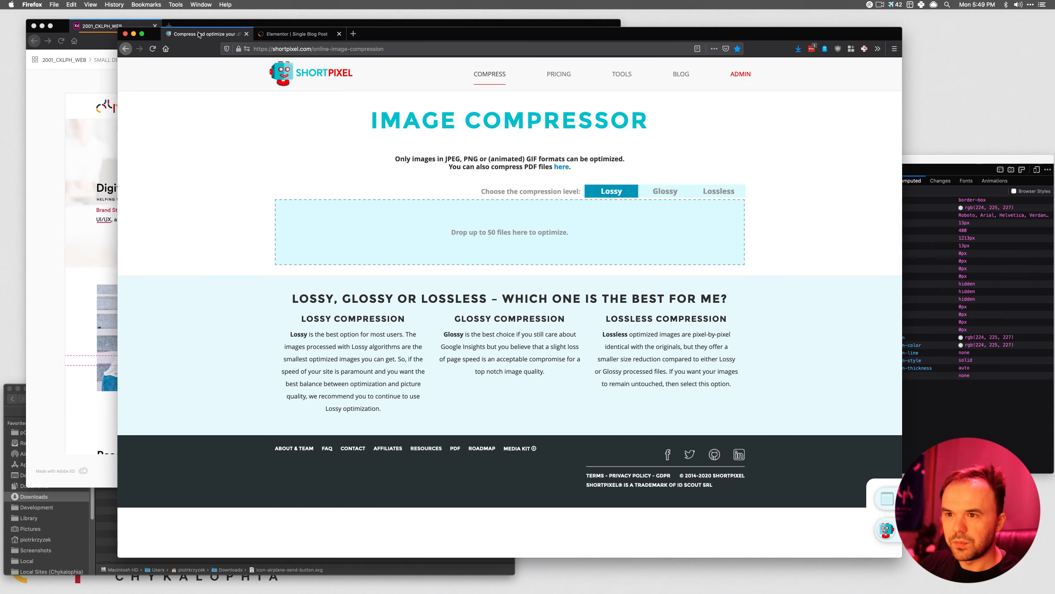
left_click(297, 34)
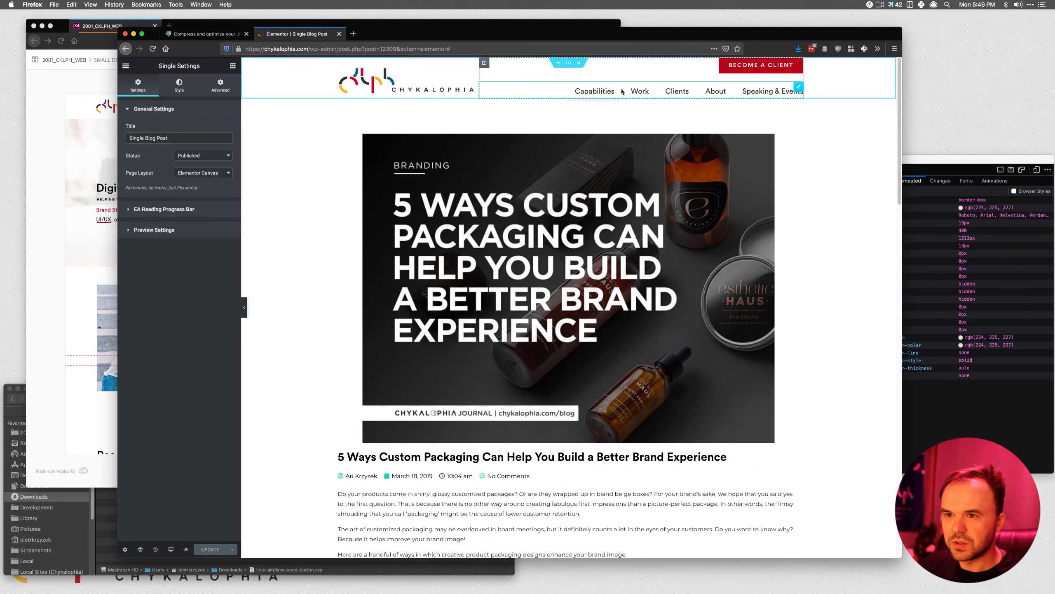
left_click(354, 34)
type("chykalophia.com")
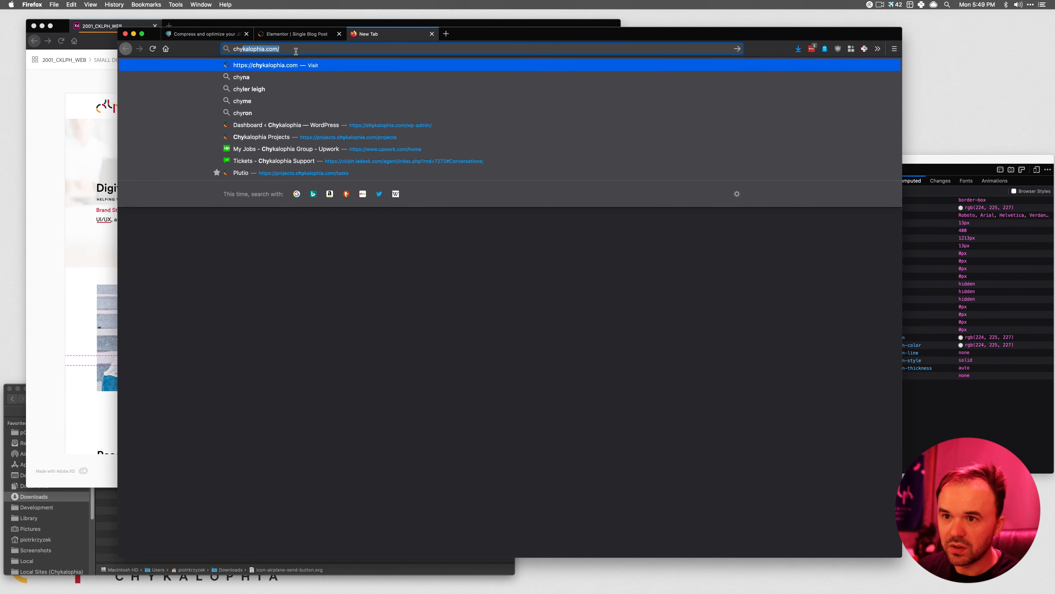
key("Return")
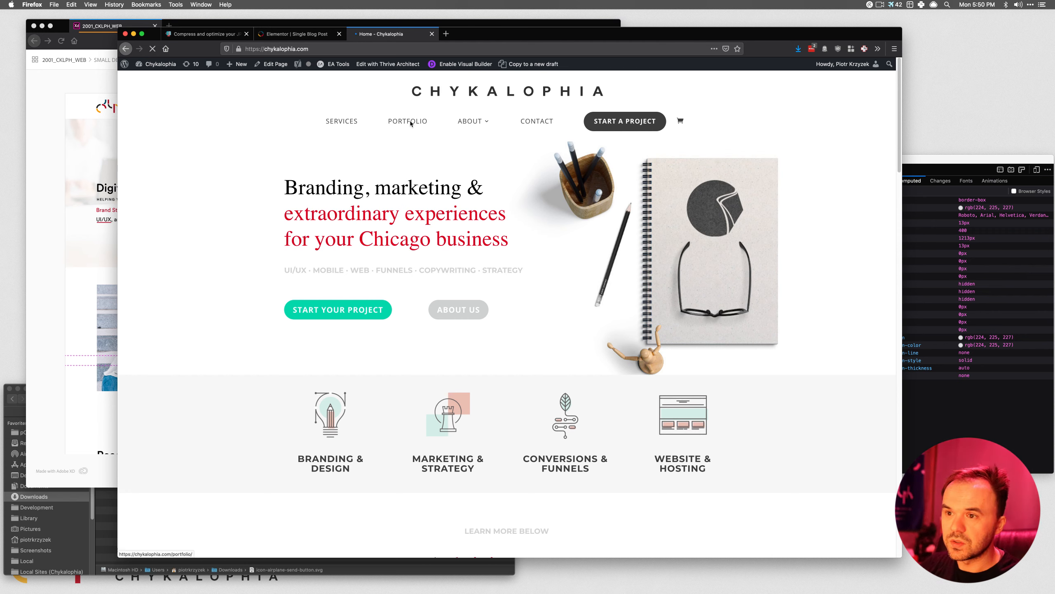
Open the Portfolio and About pages in separate tabs, review About, then close it.
left_click(411, 123)
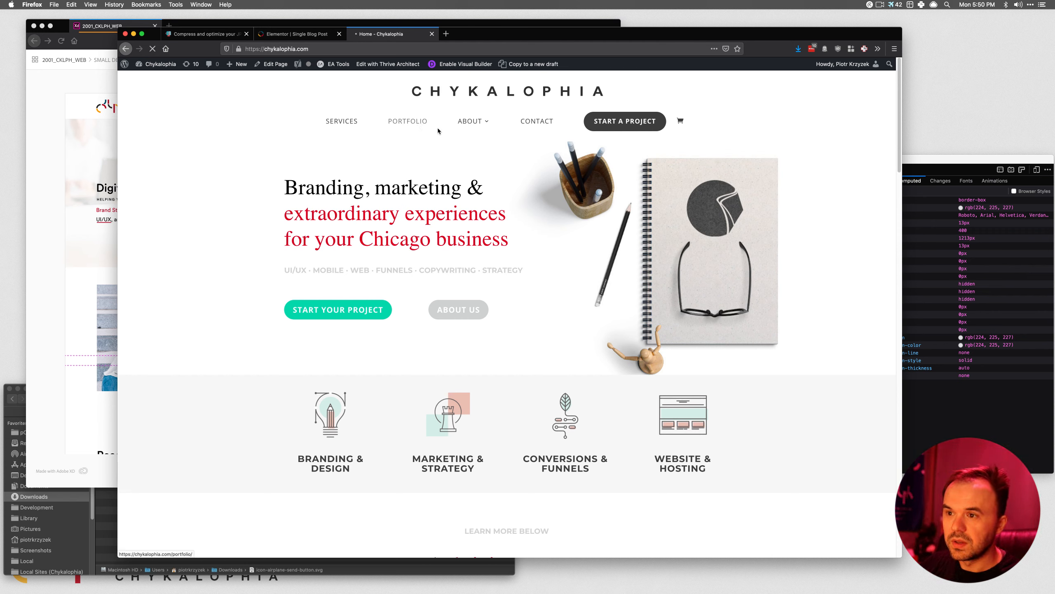
left_click(476, 123, "super")
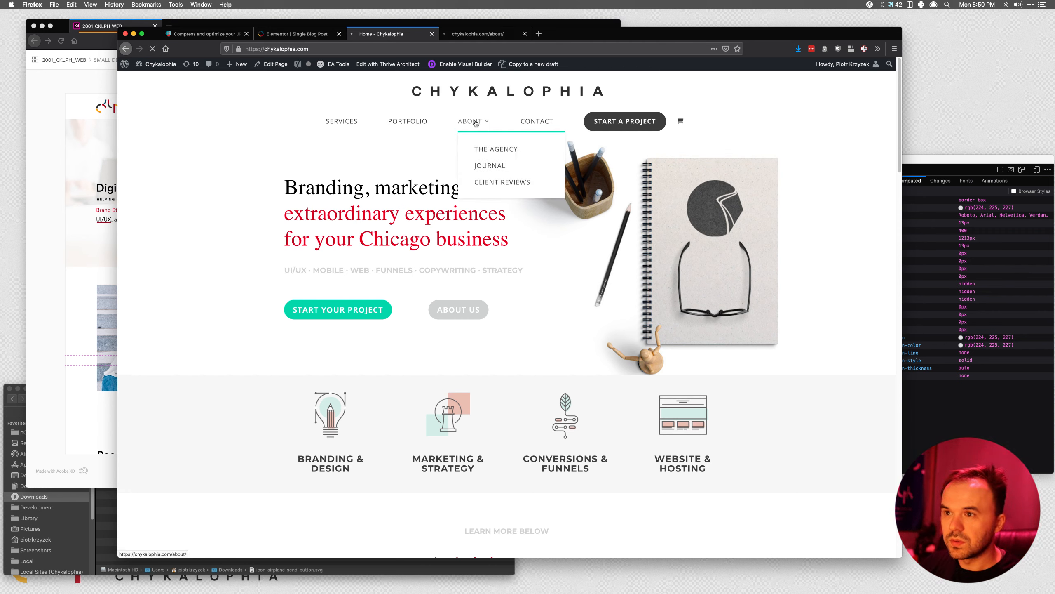
key("ctrl+Tab")
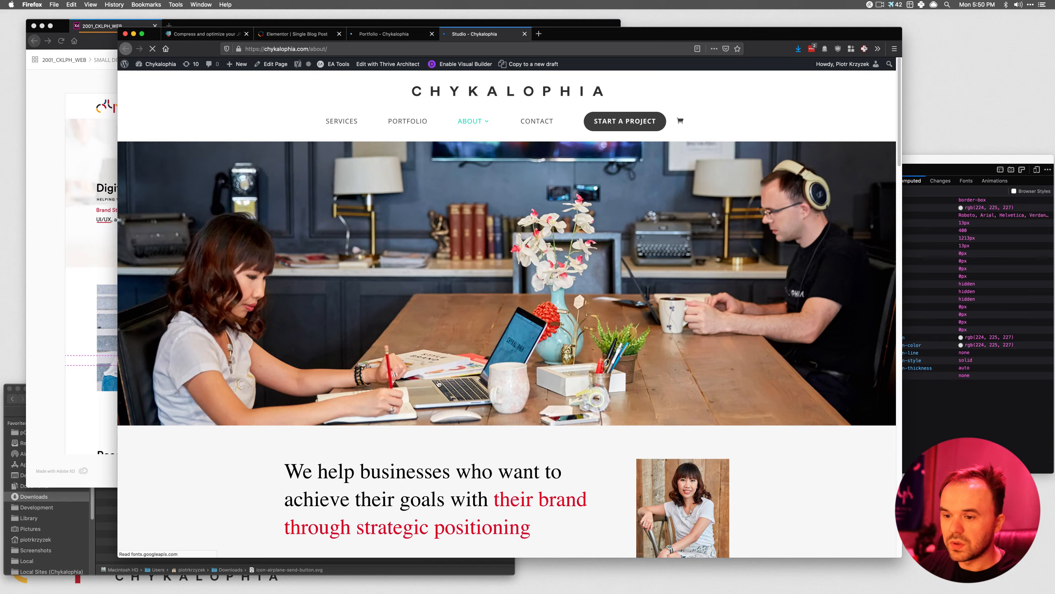
scroll(457, 345, "down", 15)
scroll(458, 345, "up", 15)
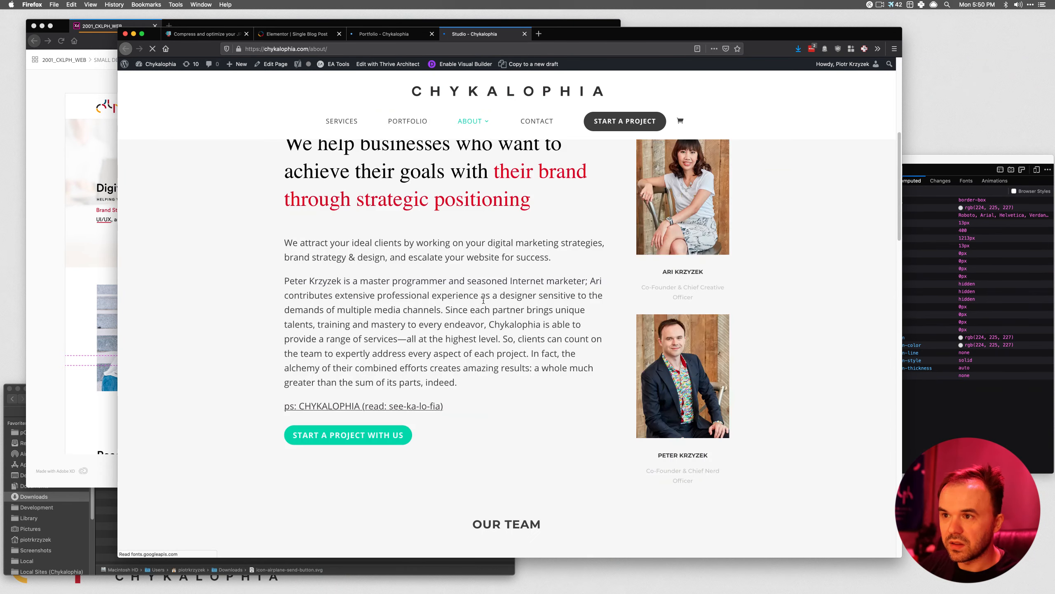
key("ctrl+w")
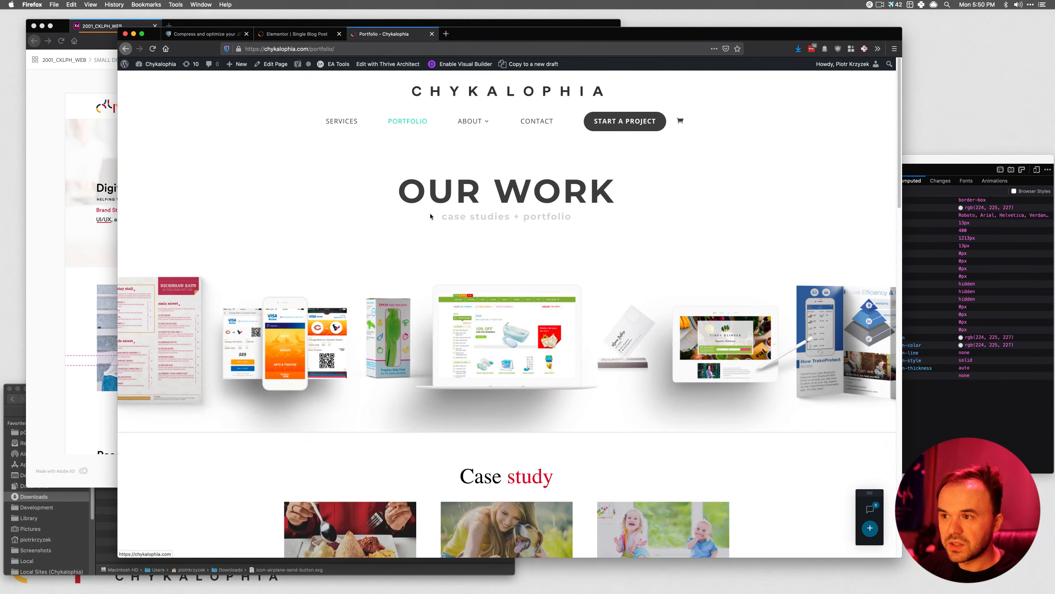
Review the Portfolio page, close it, and return to the Single Blog Post editor.
scroll(426, 229, "down", 20)
scroll(426, 229, "up", 20)
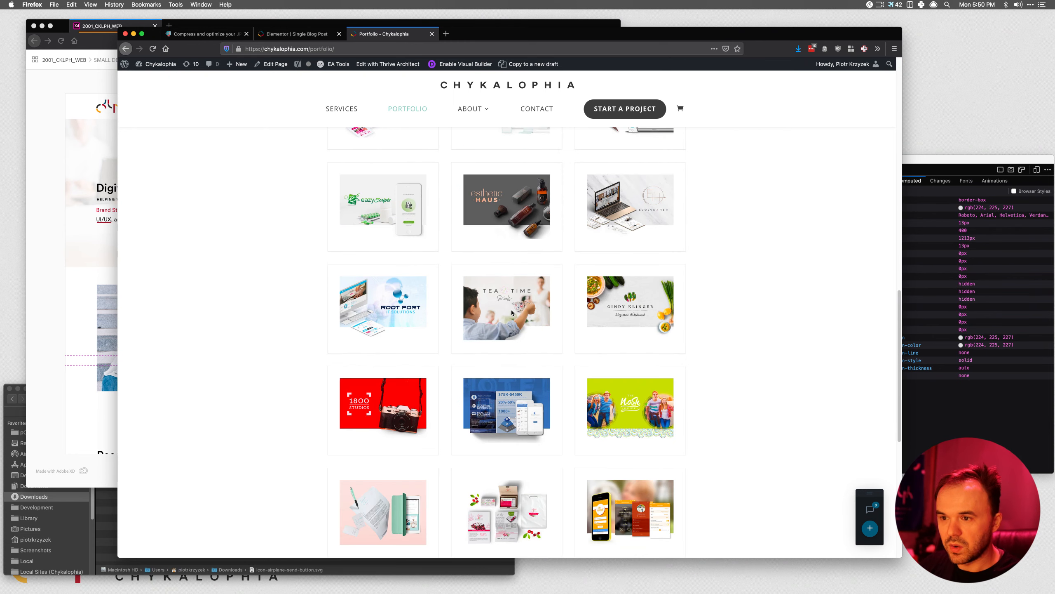
mouse_move(477, 125)
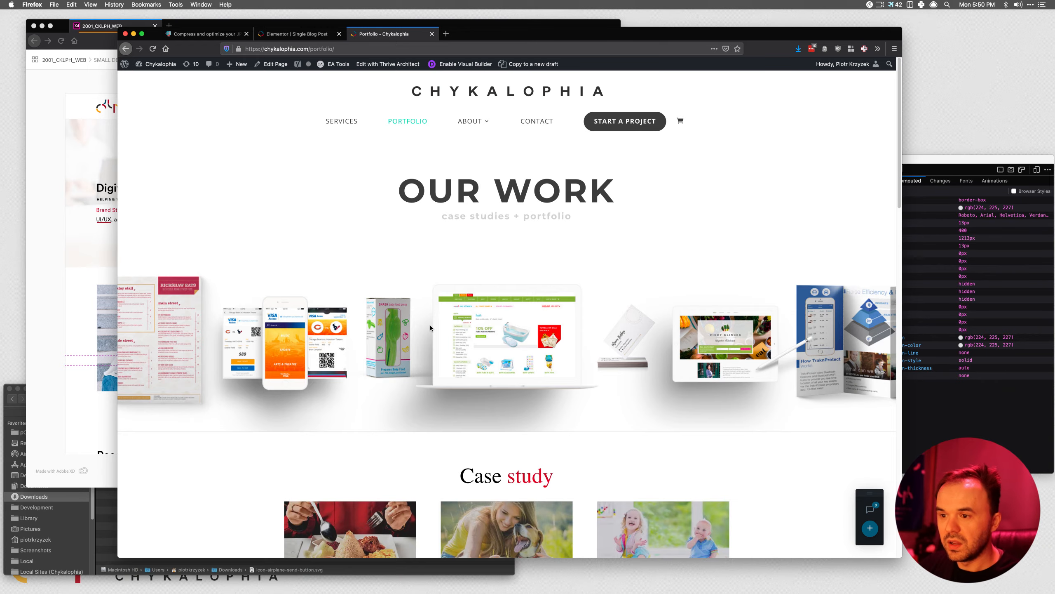
scroll(490, 291, "down", 20)
scroll(467, 450, "up", 10)
scroll(467, 415, "up", 15)
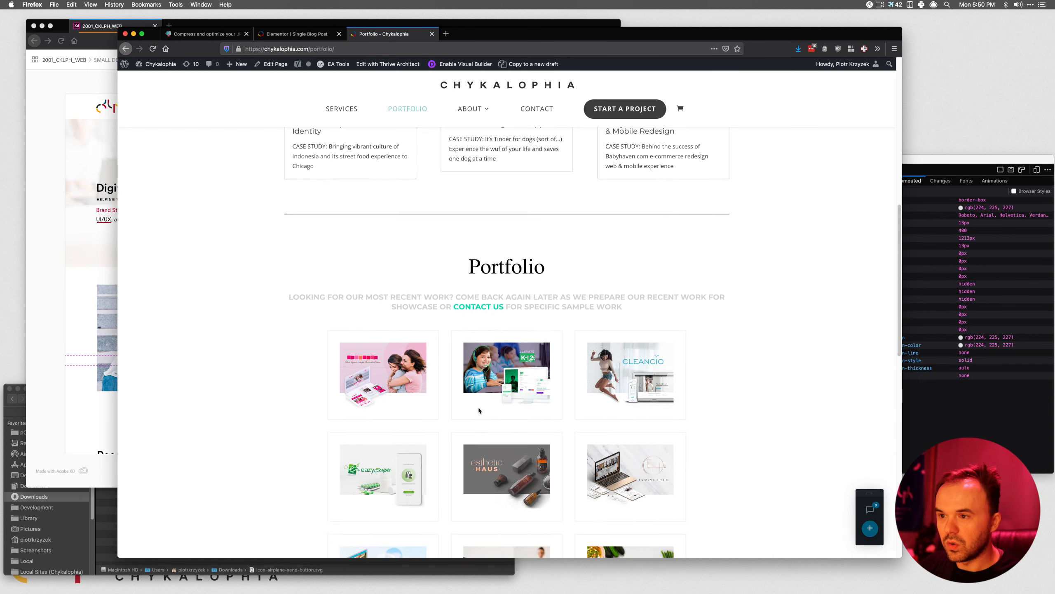
left_click(431, 35)
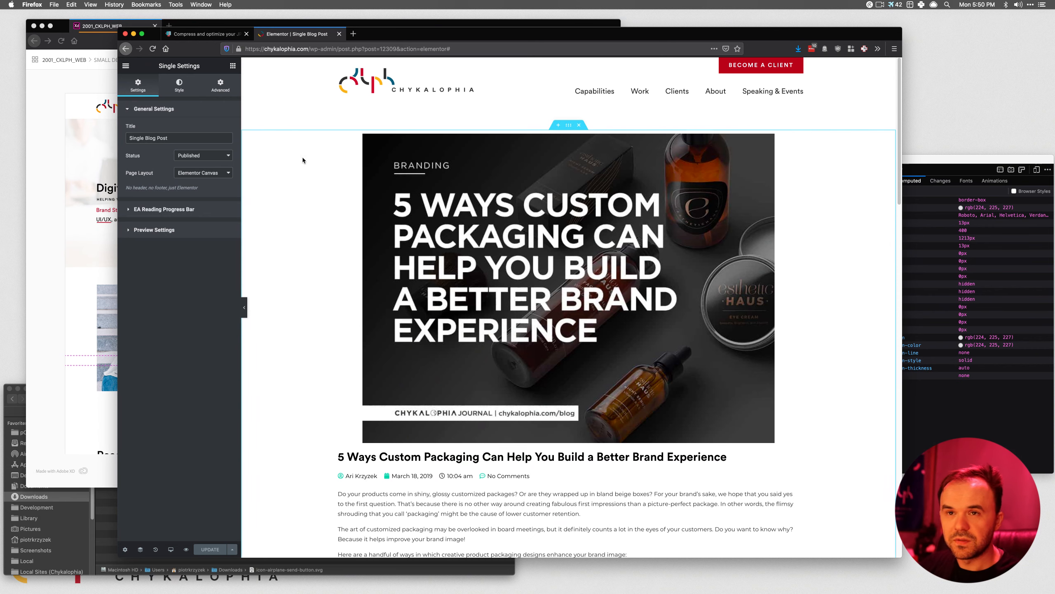
key("super+Tab")
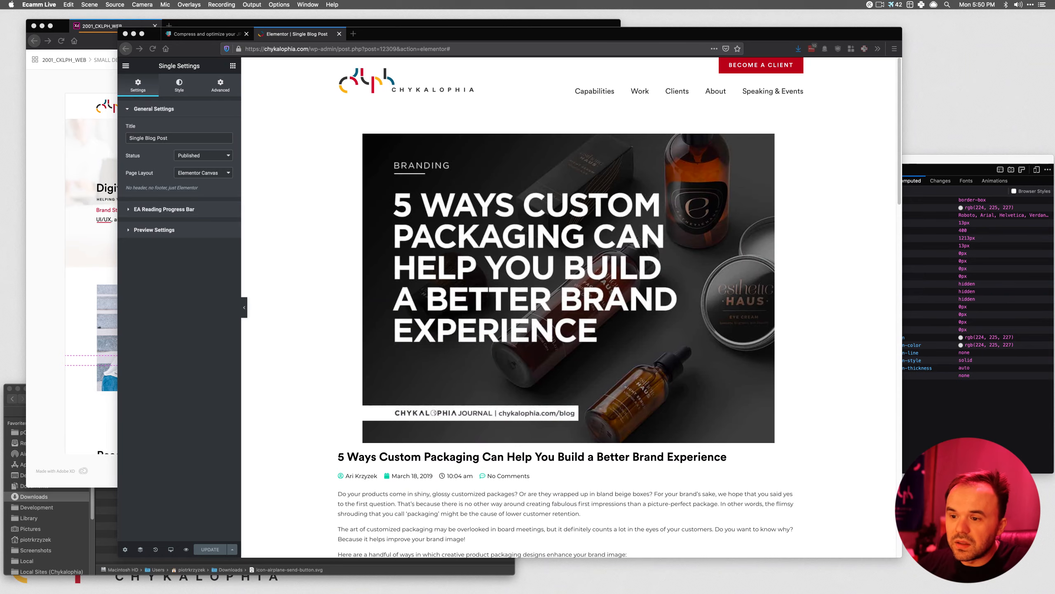
scroll(569, 308, "down", 20)
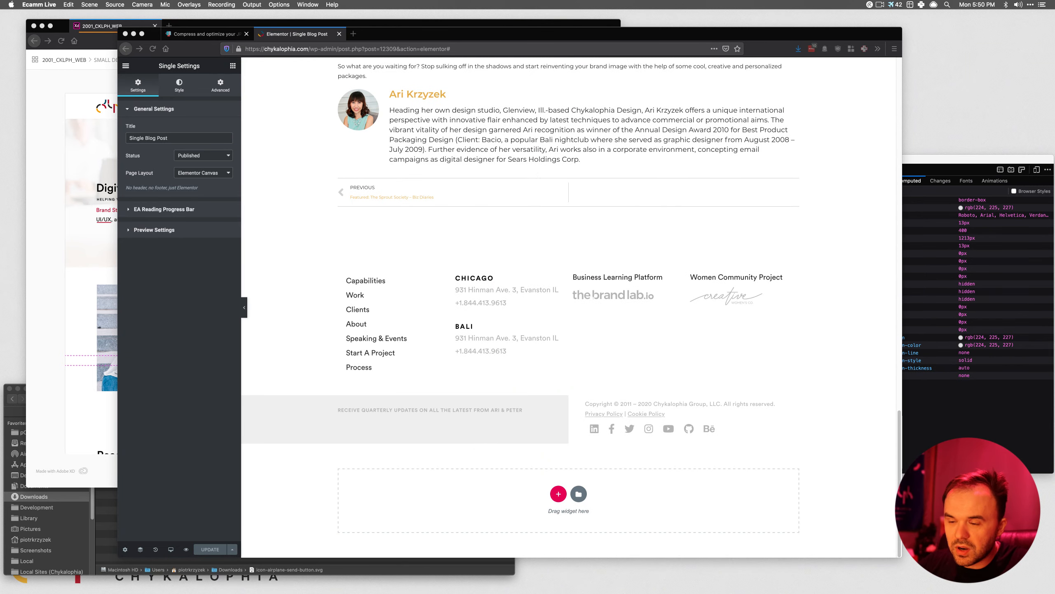
scroll(569, 307, "up", 20)
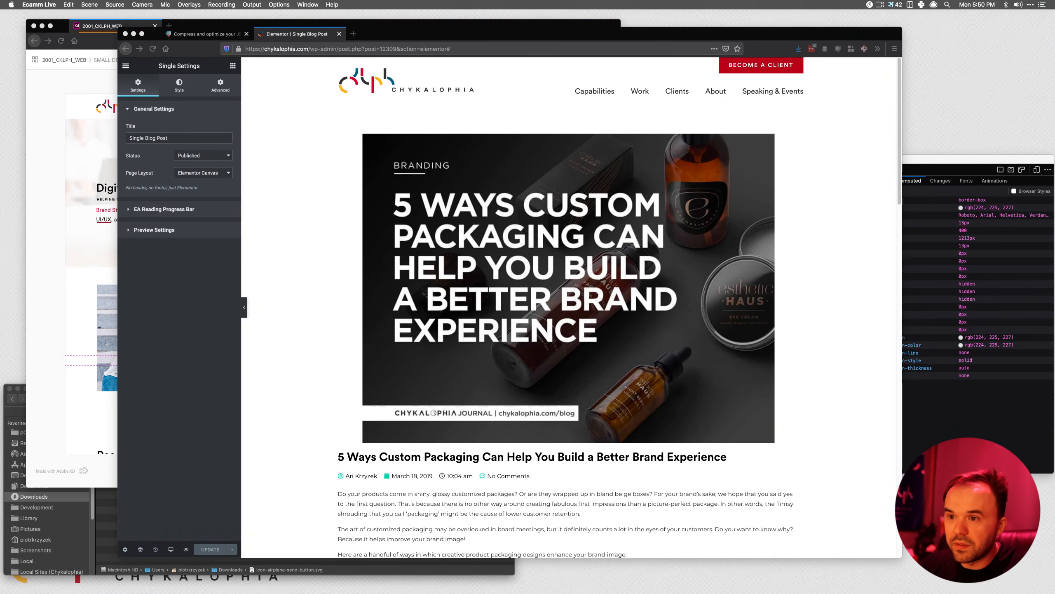
Select the WORK section group in the XD Small Desktop – Homepage artboard and scroll through the design.
left_click(91, 145)
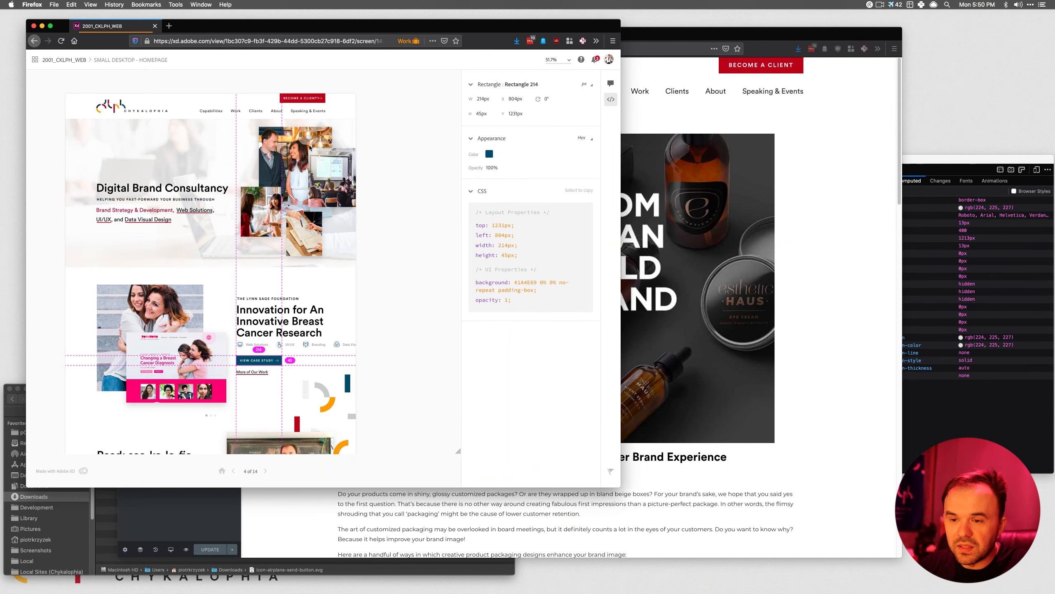
left_click(239, 345)
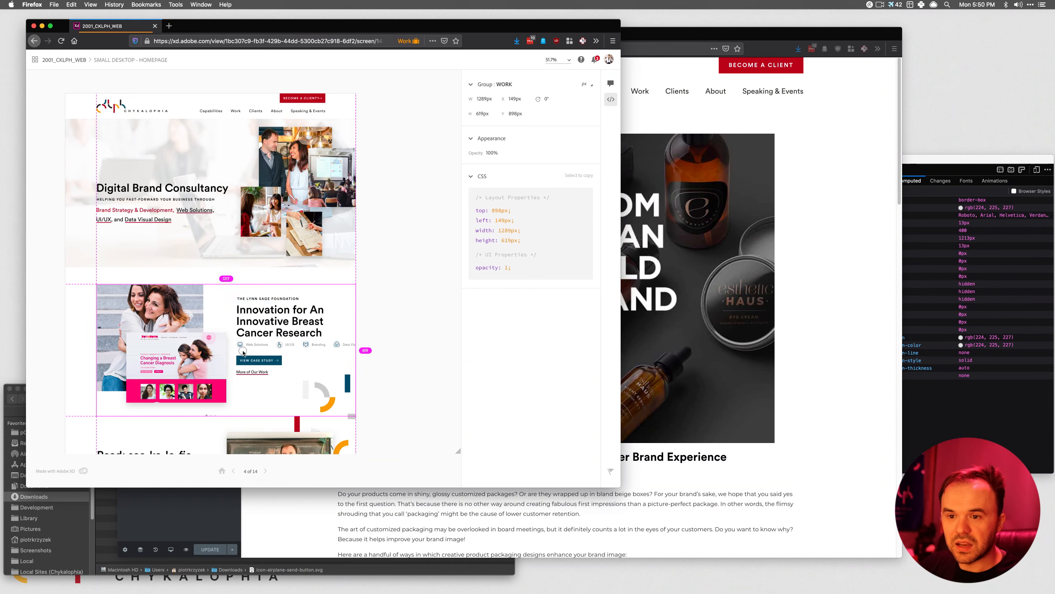
scroll(244, 250, "down", 5)
scroll(244, 221, "down", 5)
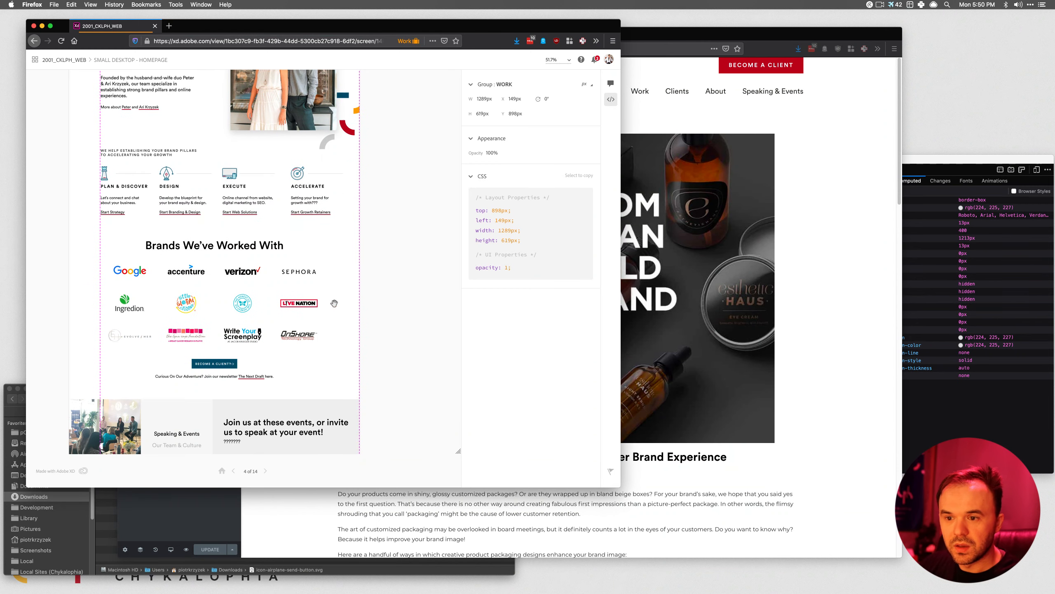
scroll(291, 258, "up", 3)
scroll(291, 257, "up", 10)
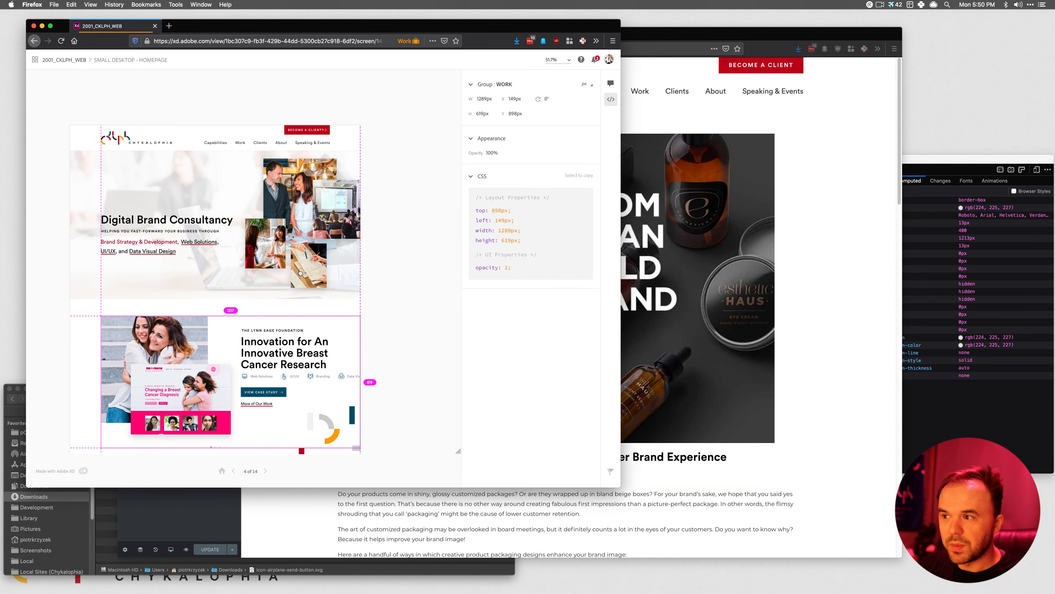
left_click(807, 224)
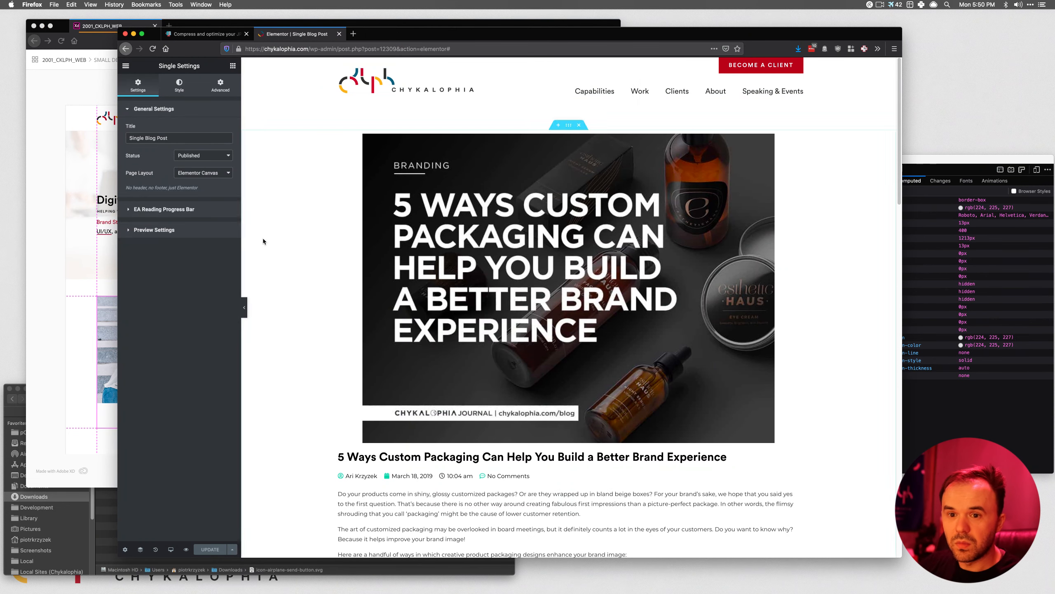
left_click(84, 139)
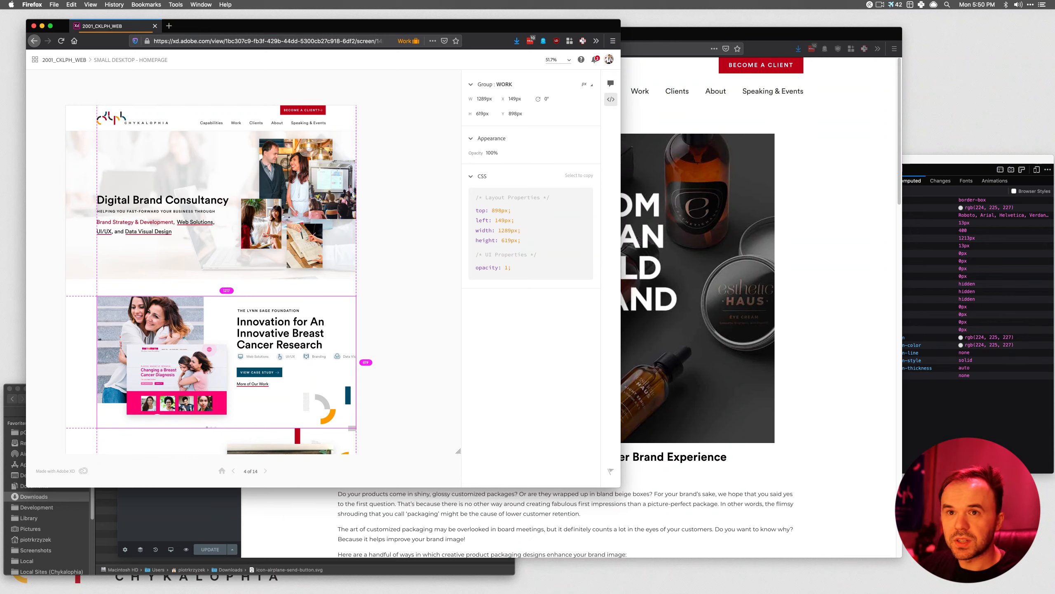
key("super+Tab")
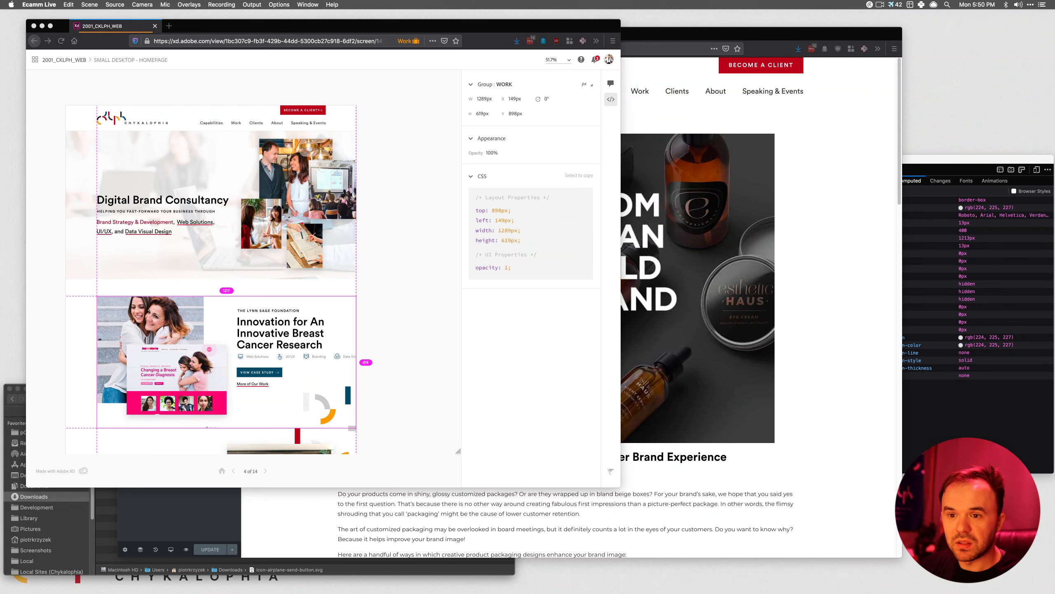